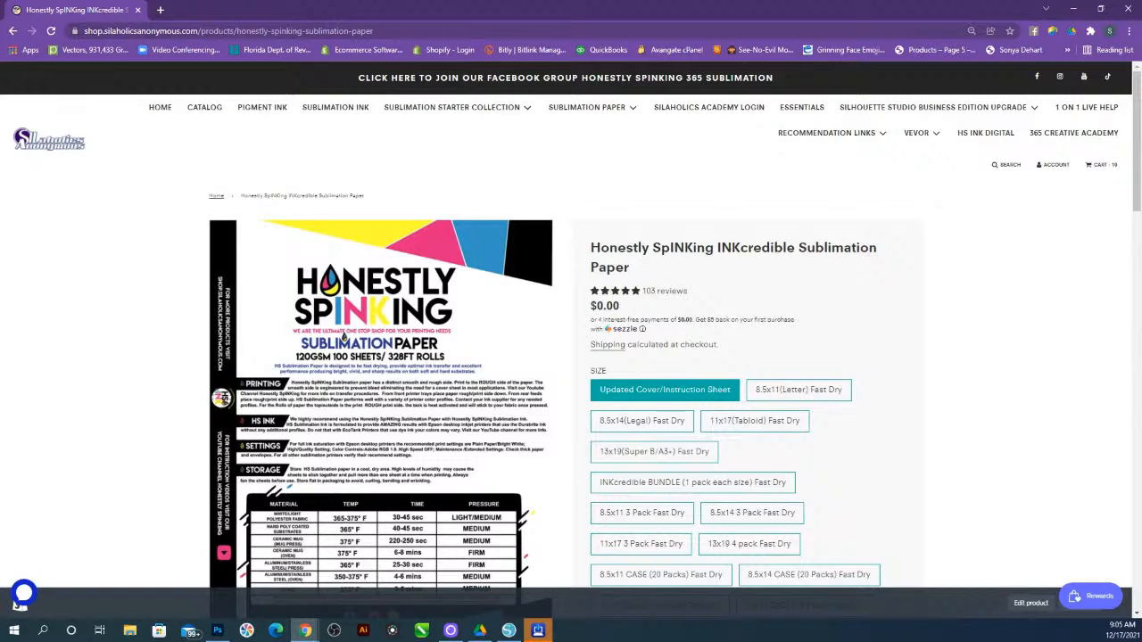
Browse the HS INK Sublimation Paper collection on the shop website, scrolling through its products
scroll(765, 352, "down", 1)
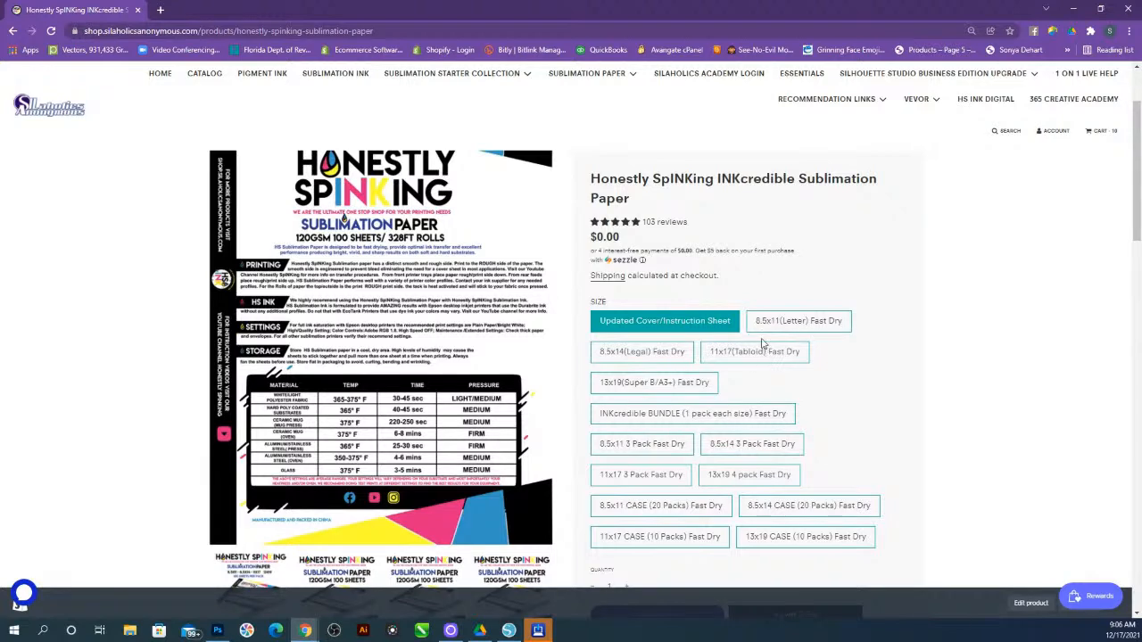
left_click(596, 75)
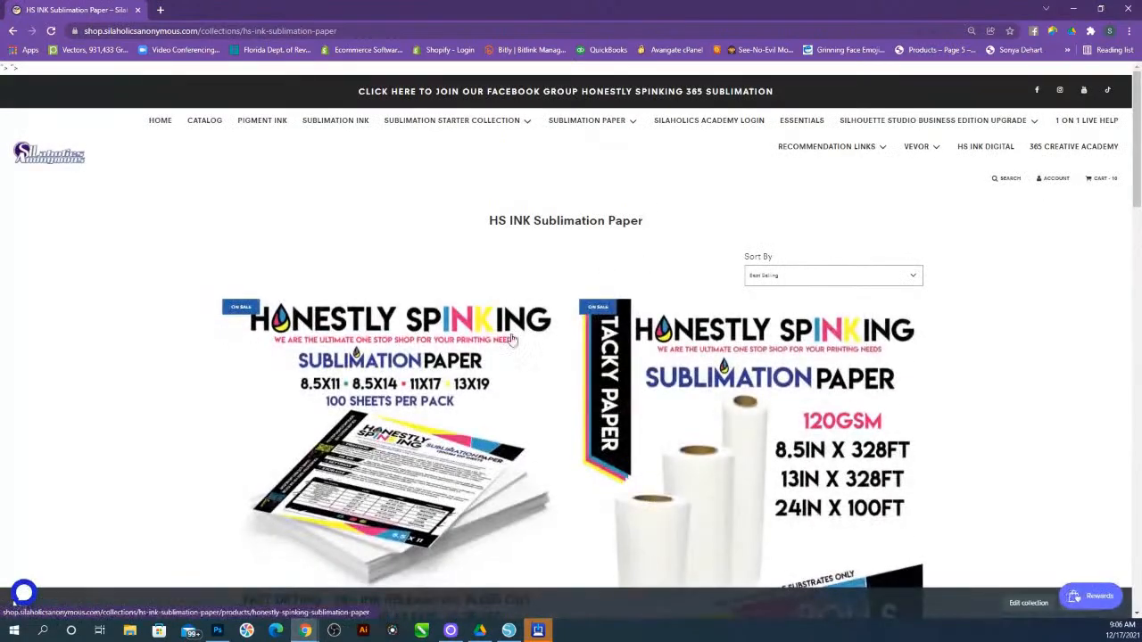
scroll(691, 373, "down", 2)
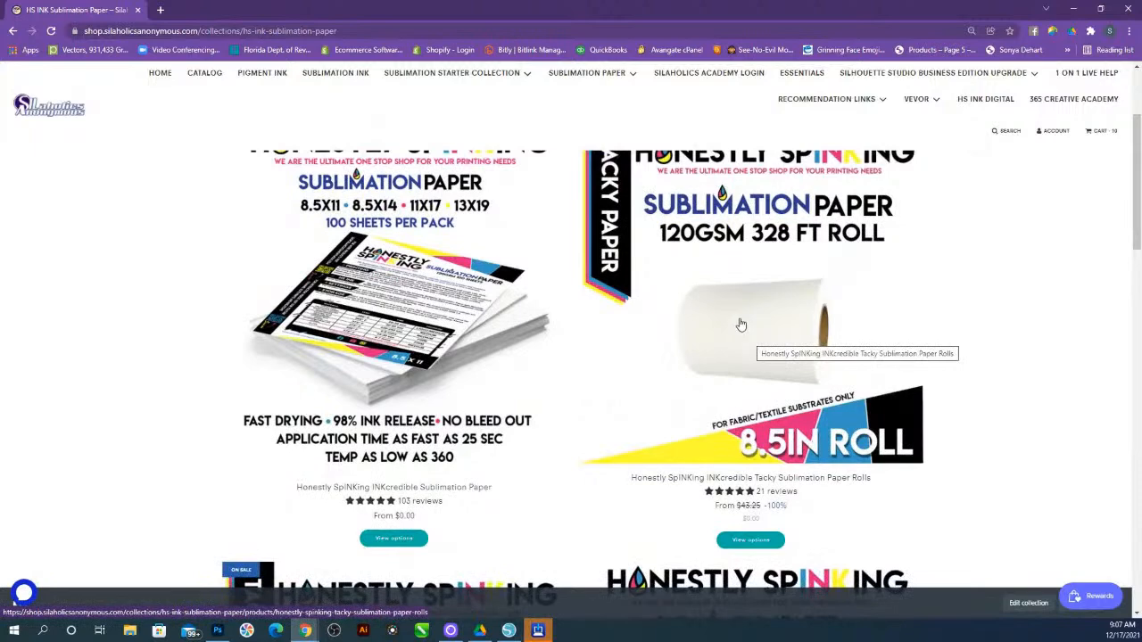
scroll(751, 345, "down", 3)
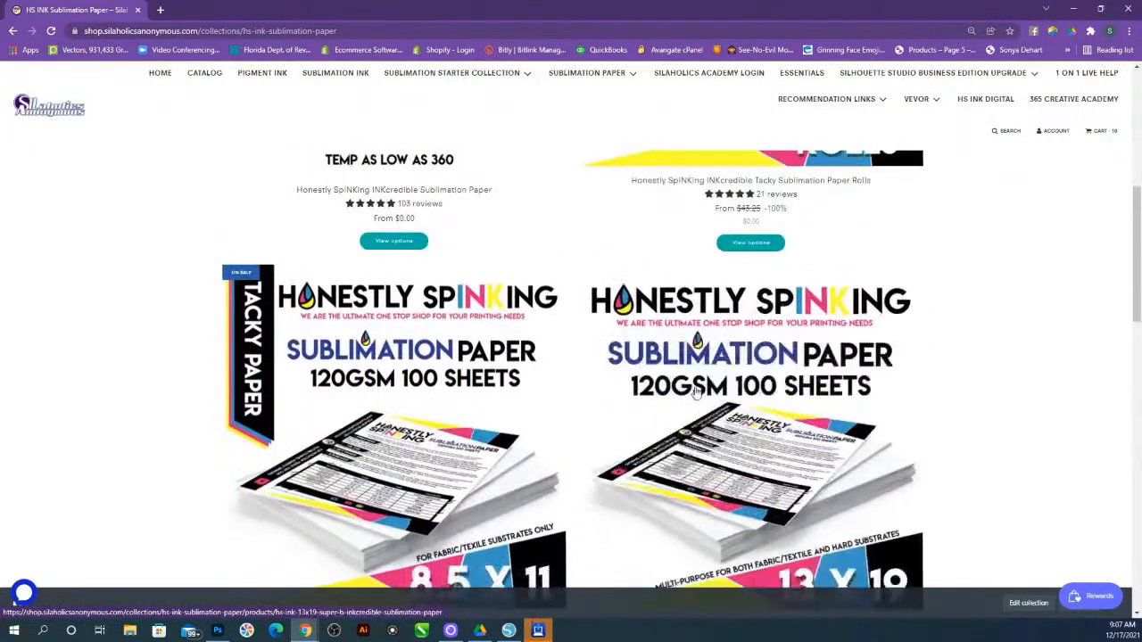
scroll(697, 391, "down", 1)
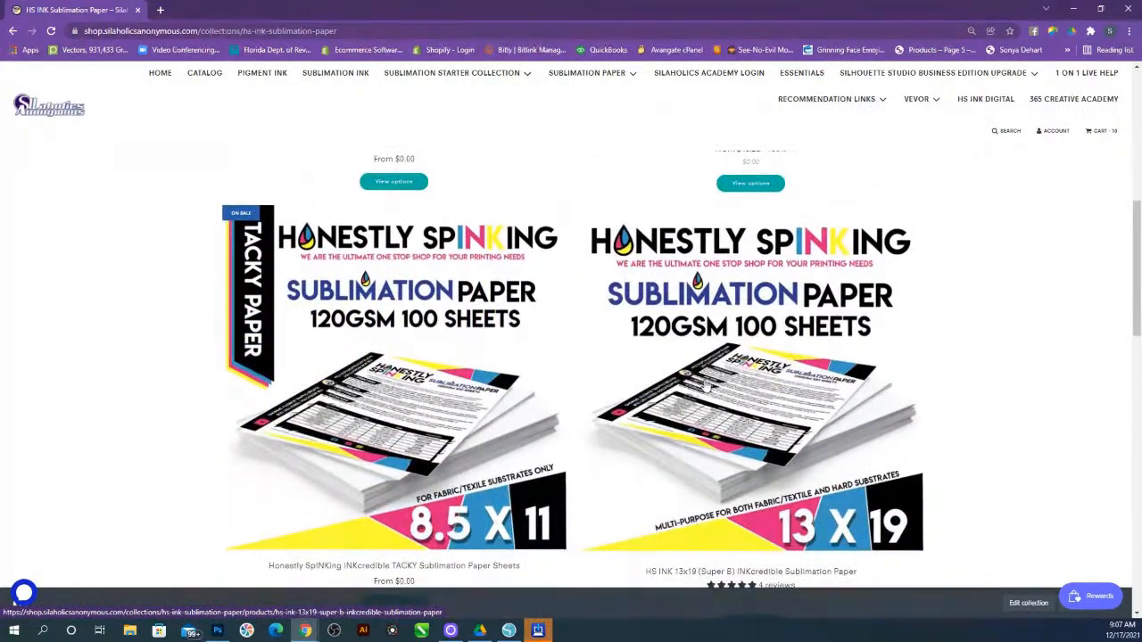
scroll(705, 383, "down", 1)
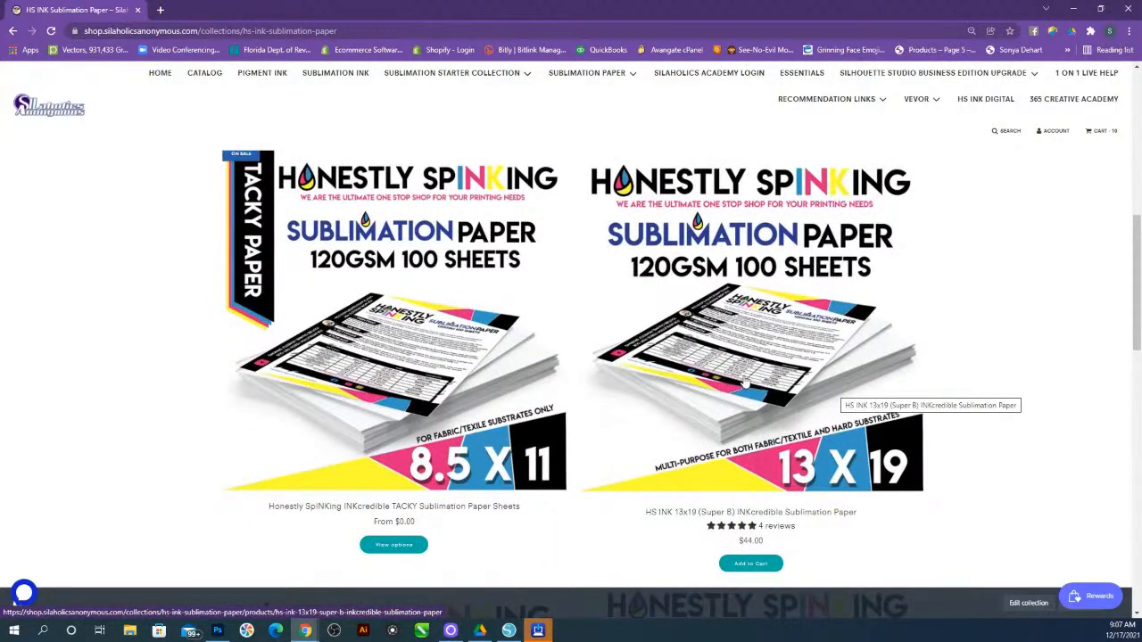
scroll(531, 386, "down", 5)
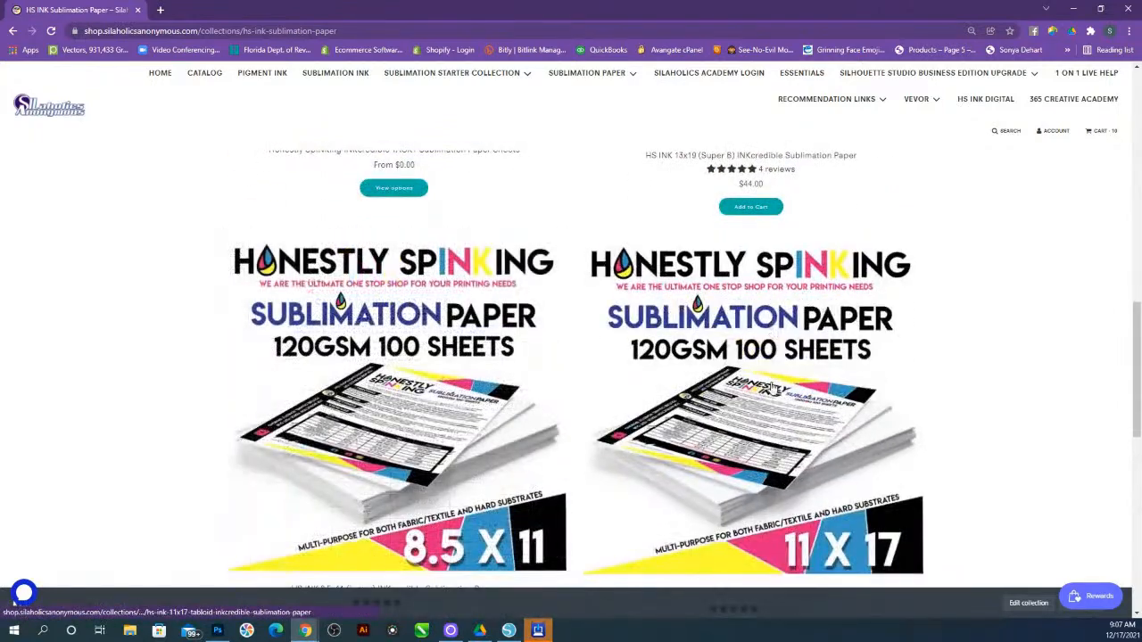
scroll(774, 388, "down", 2)
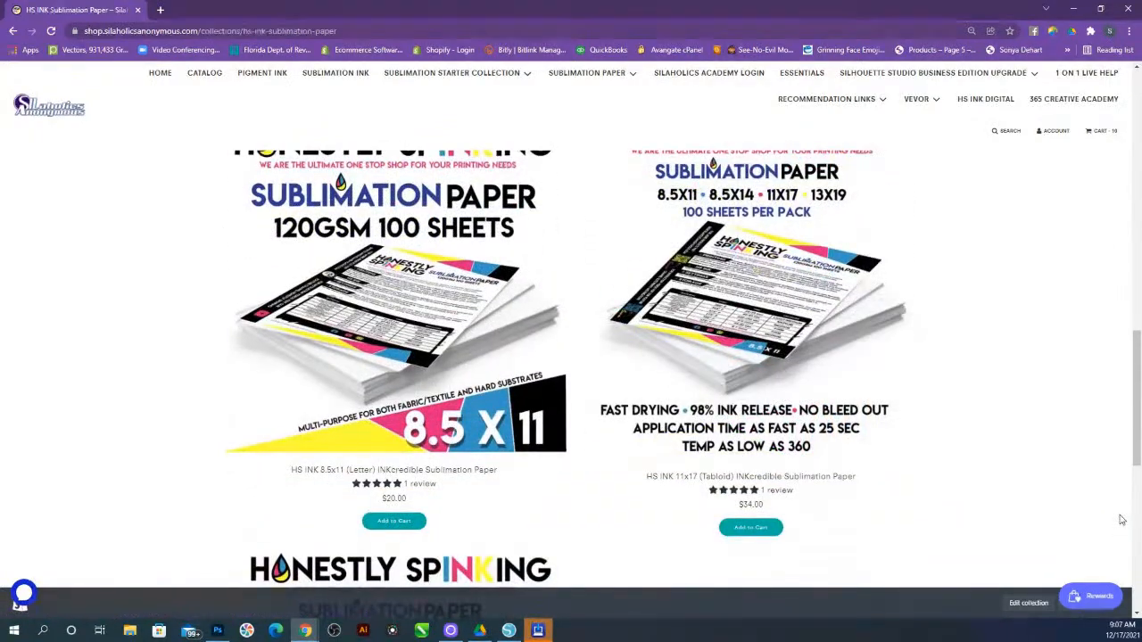
scroll(1039, 485, "up", 2)
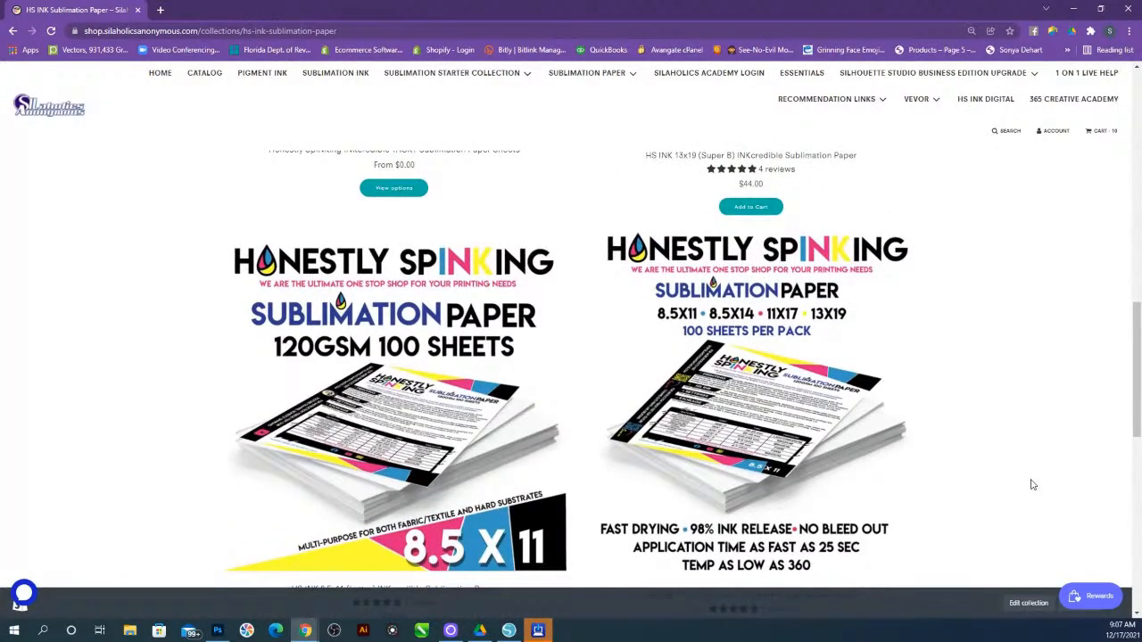
scroll(1039, 485, "down", 2)
scroll(757, 320, "down", 8)
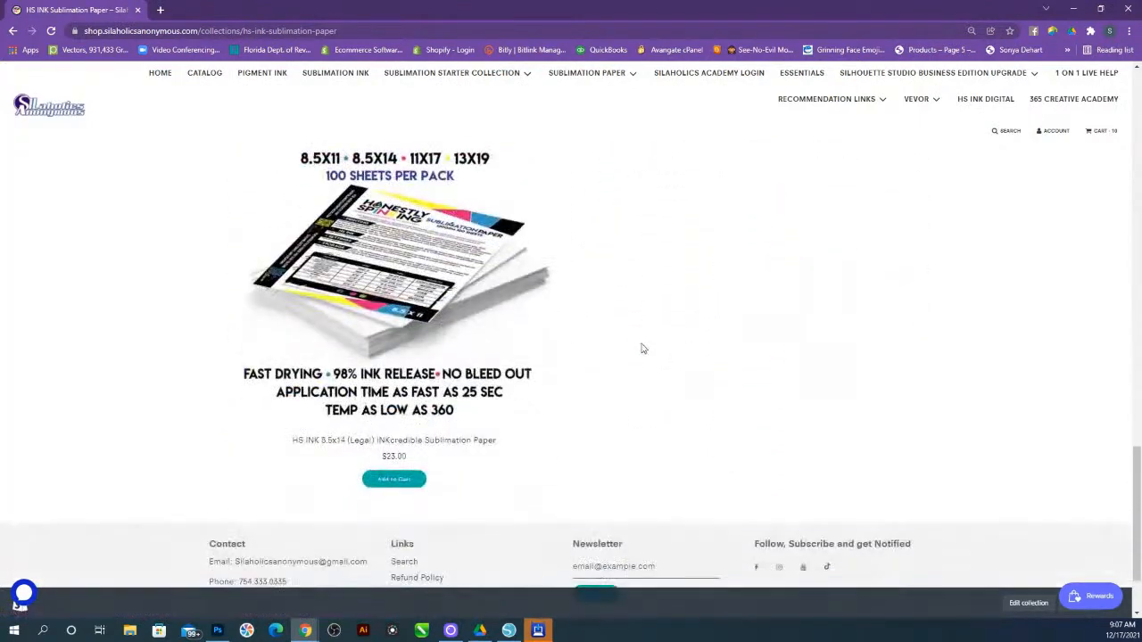
scroll(527, 327, "up", 3)
scroll(527, 326, "up", 8)
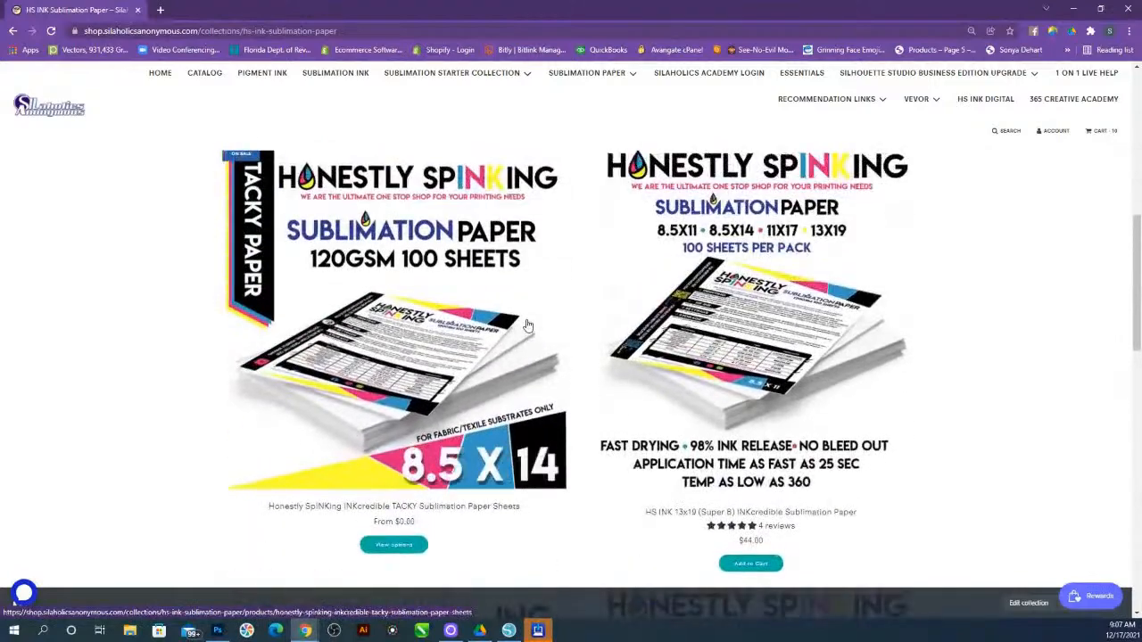
scroll(554, 359, "up", 3)
scroll(554, 358, "up", 10)
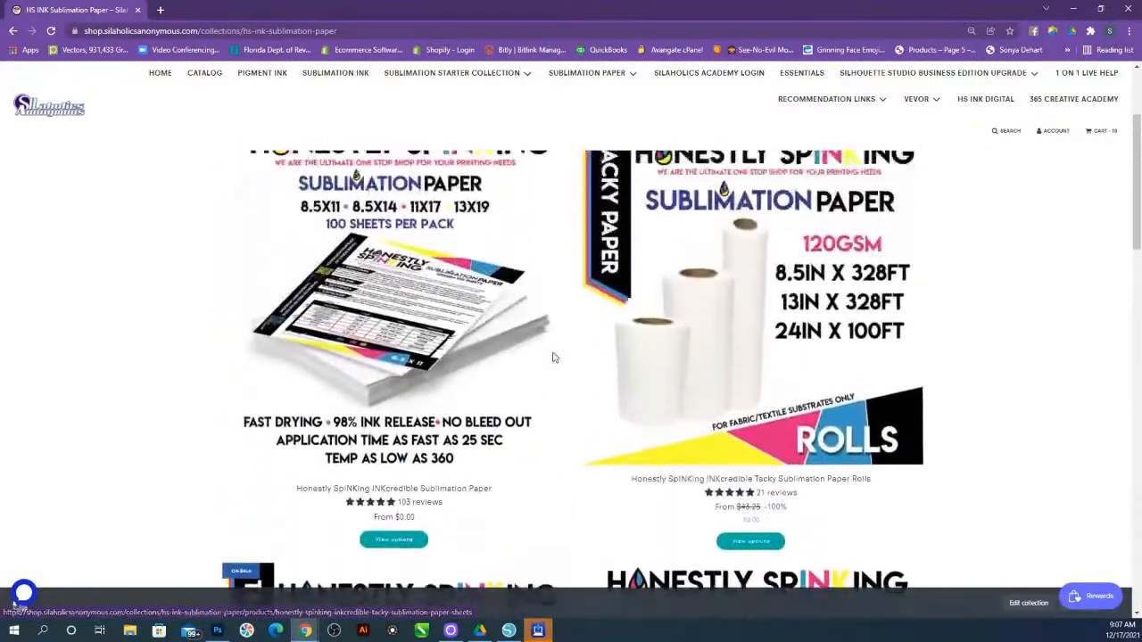
Open the Sublimation Sample Packs product page from the Sublimation Paper menu
mouse_move(612, 122)
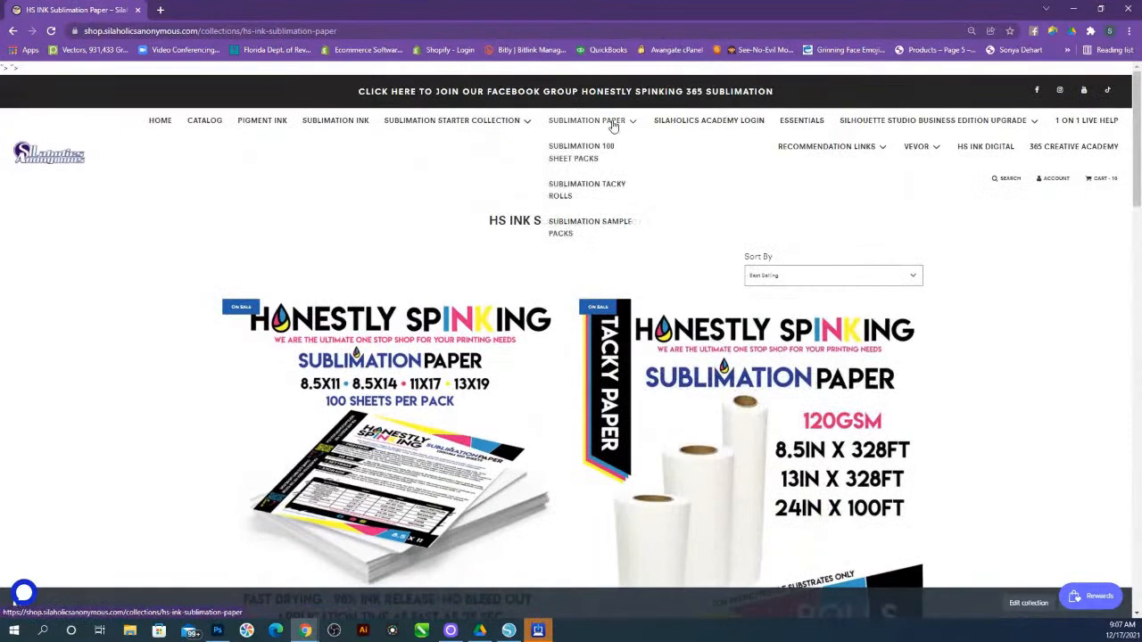
left_click(584, 224)
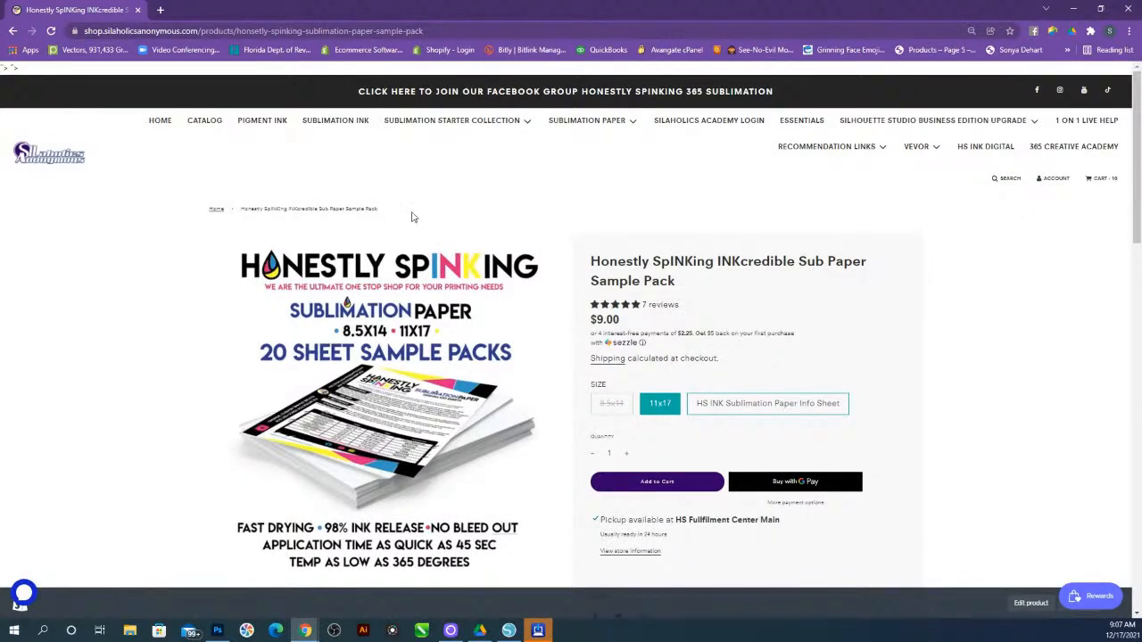
Browse the HS INKcredible Sublimation Ink collection, then open the HS INK Pigment Ink collection
left_click(338, 123)
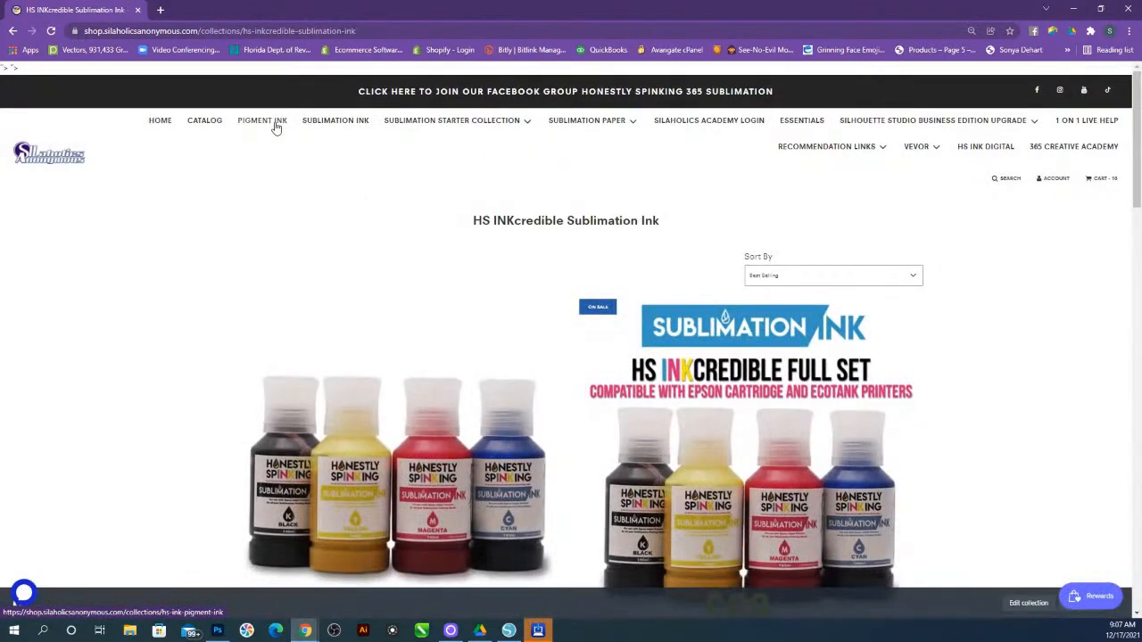
scroll(649, 384, "down", 3)
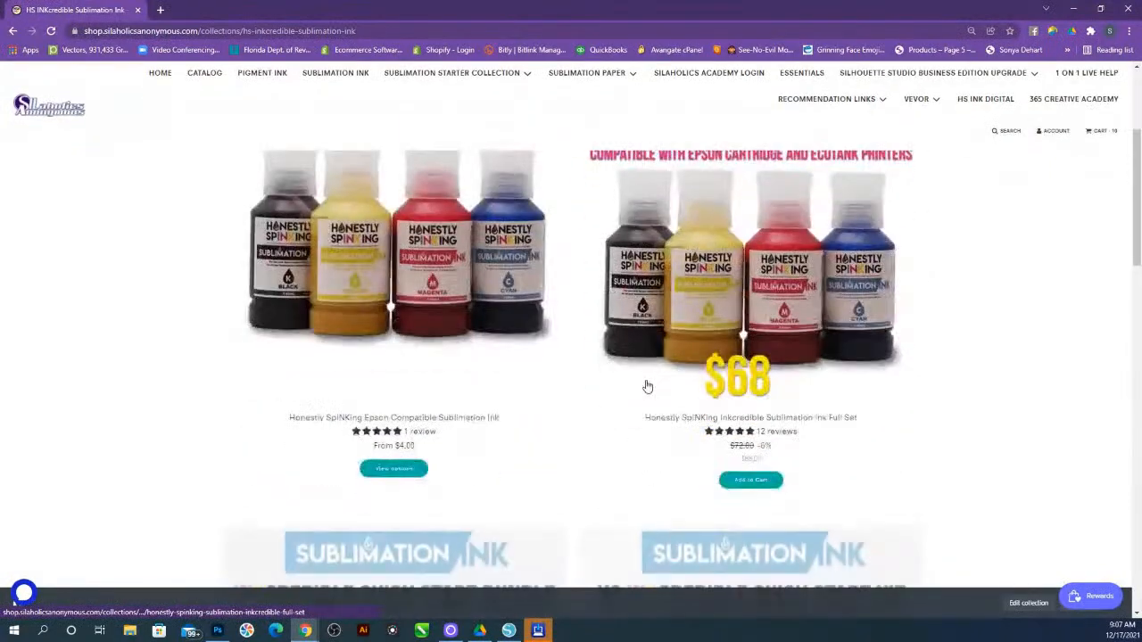
scroll(576, 369, "down", 2)
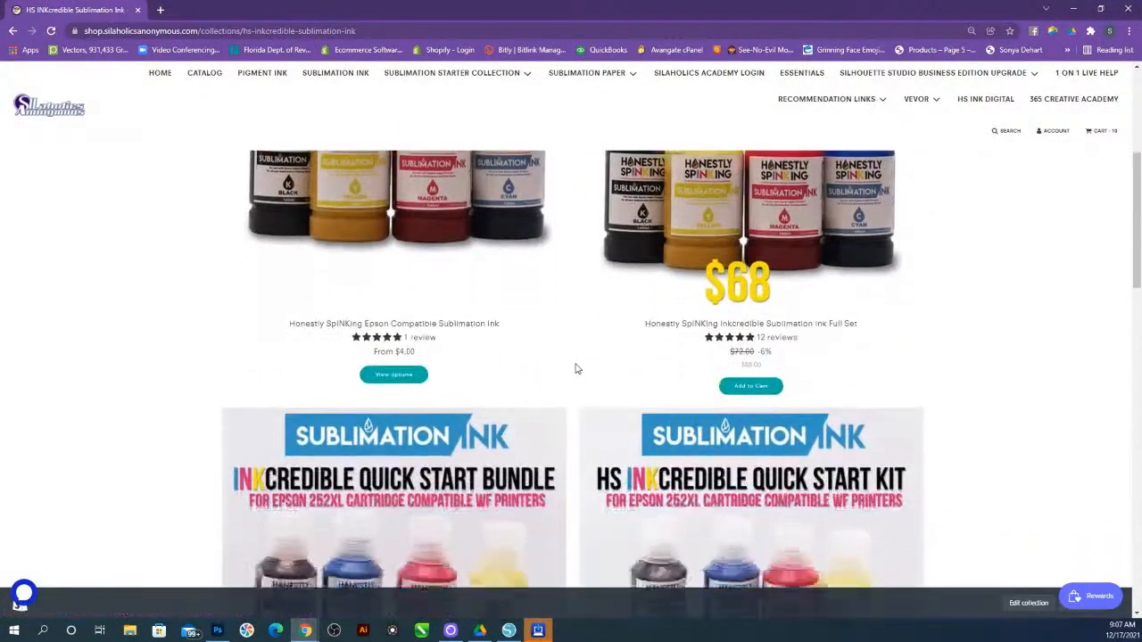
scroll(576, 369, "down", 7)
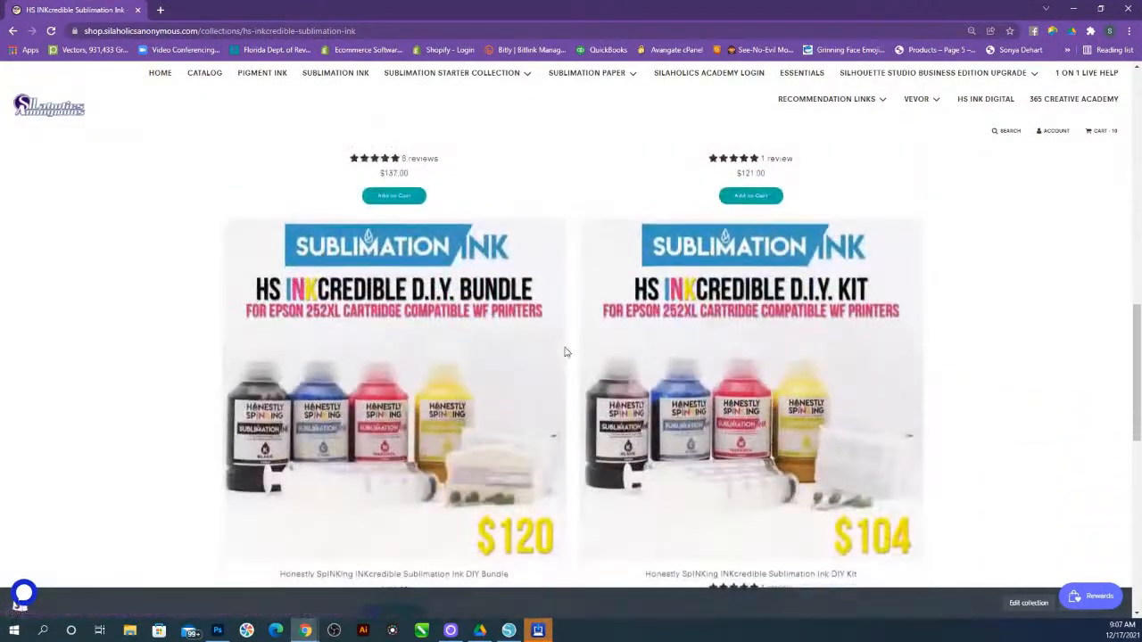
scroll(565, 352, "down", 3)
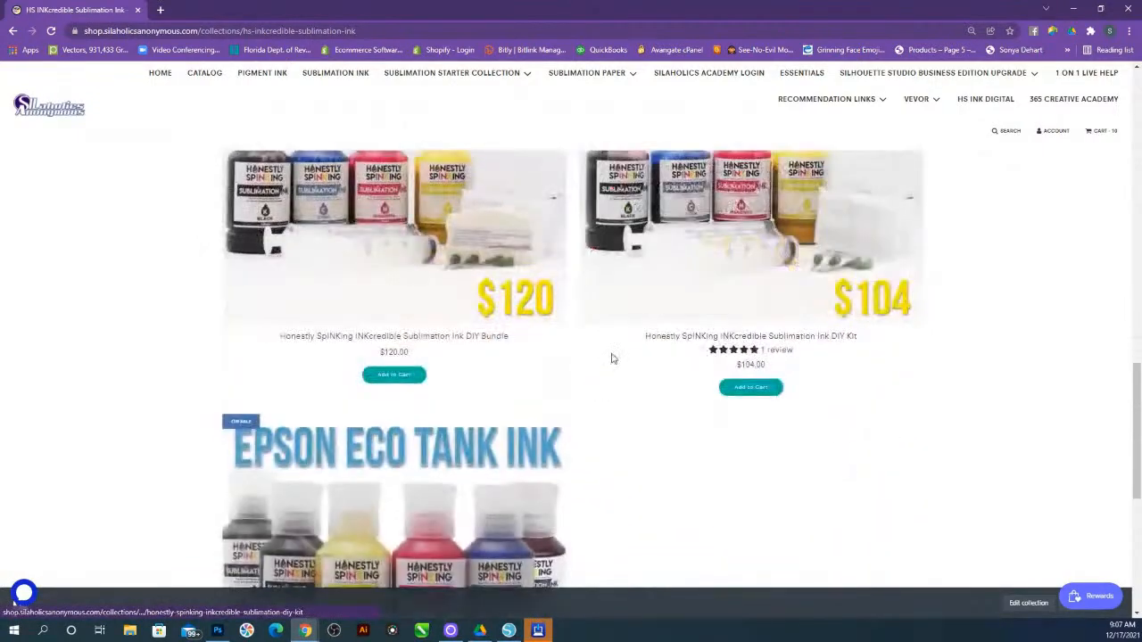
scroll(612, 359, "down", 3)
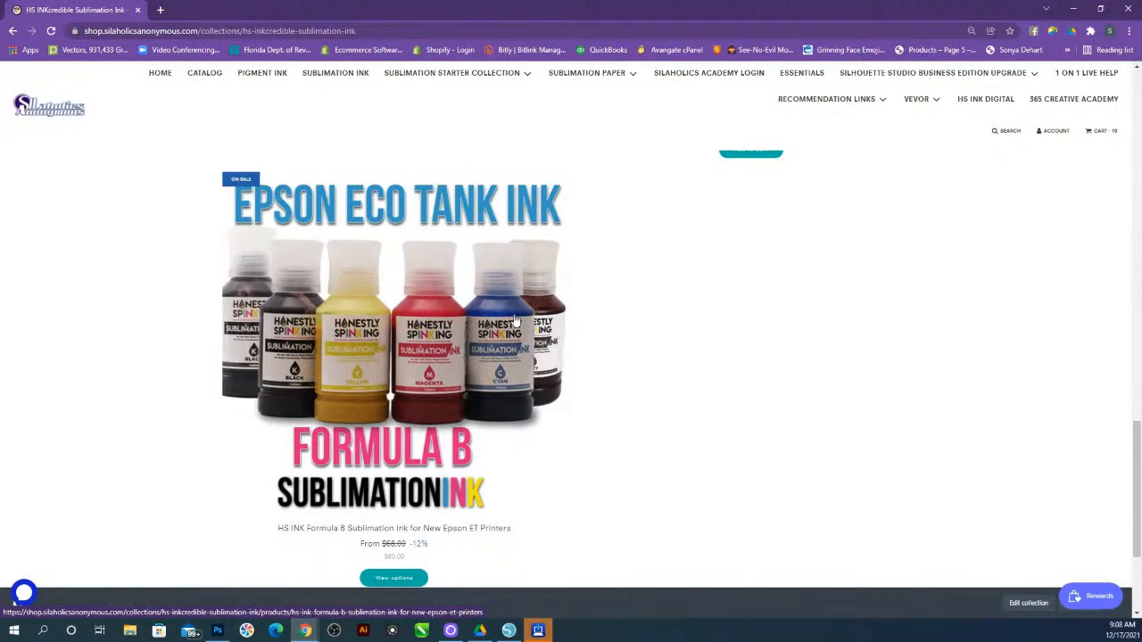
scroll(535, 329, "up", 1)
left_click(279, 80)
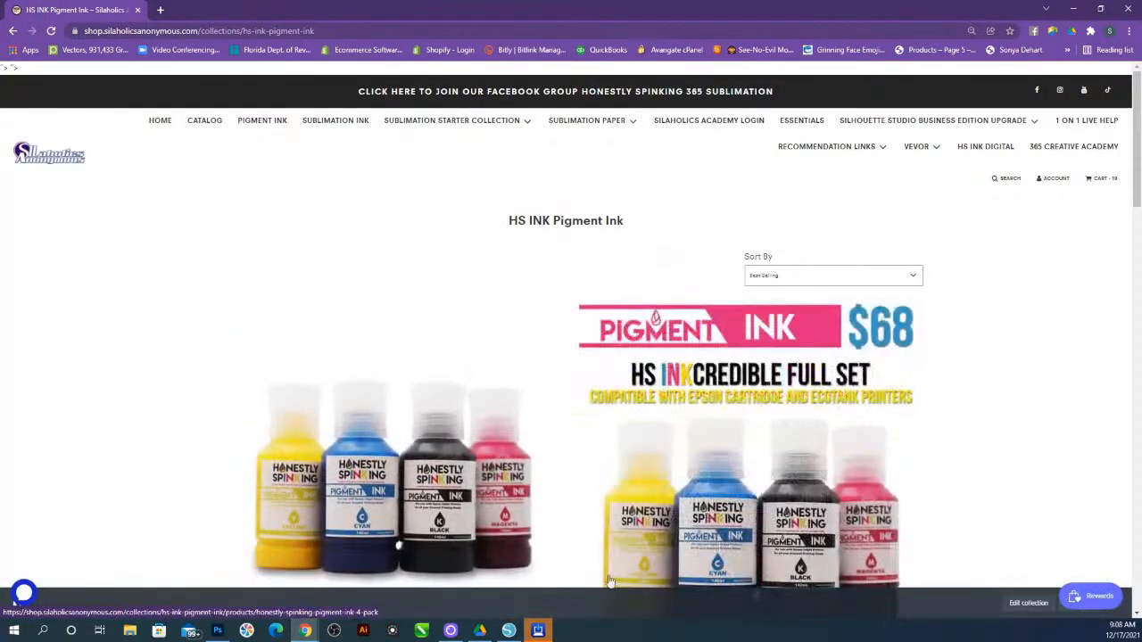
Switch to Silhouette Studio with the teacher tumblers document open
left_click(519, 632)
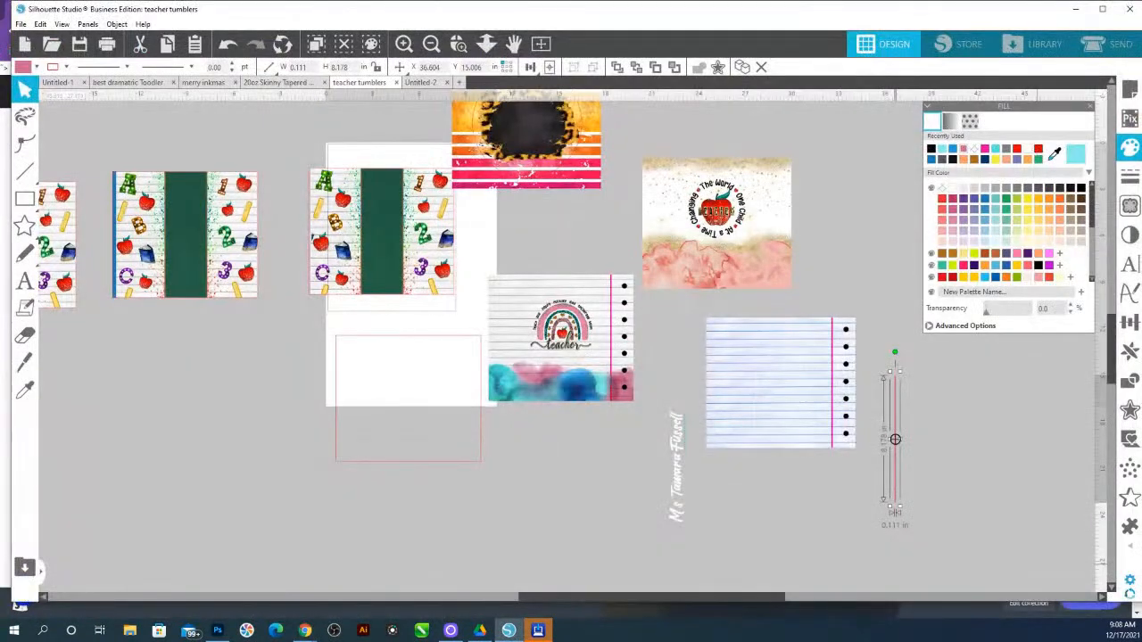
left_click(305, 630)
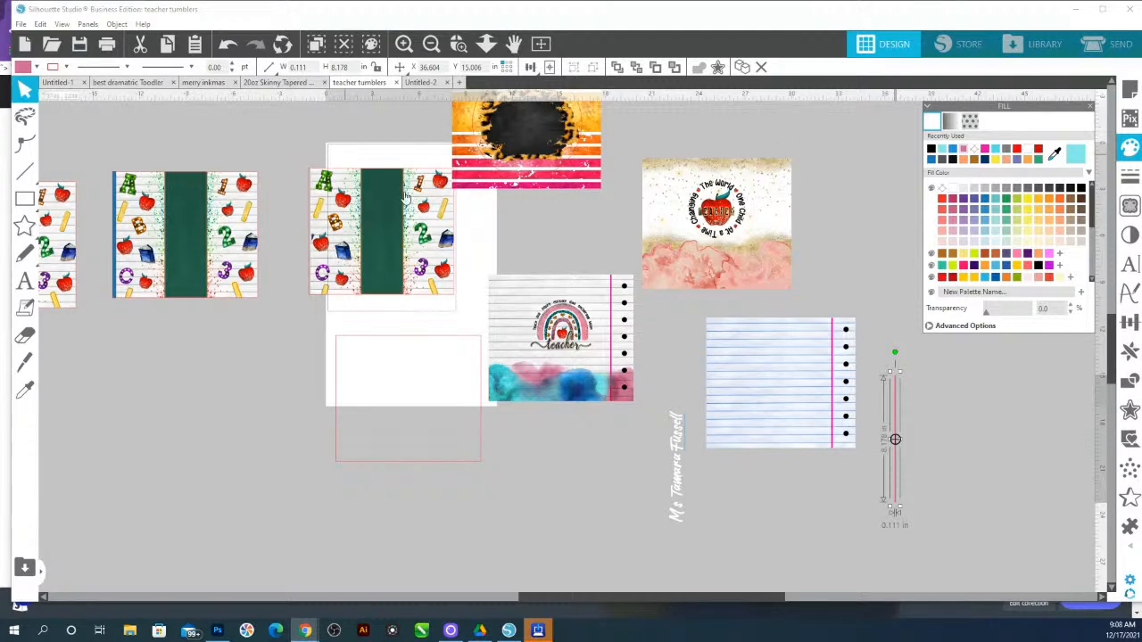
Shift the empty red-outlined rectangle slightly left below the tumbler template
mouse_move(22, 177)
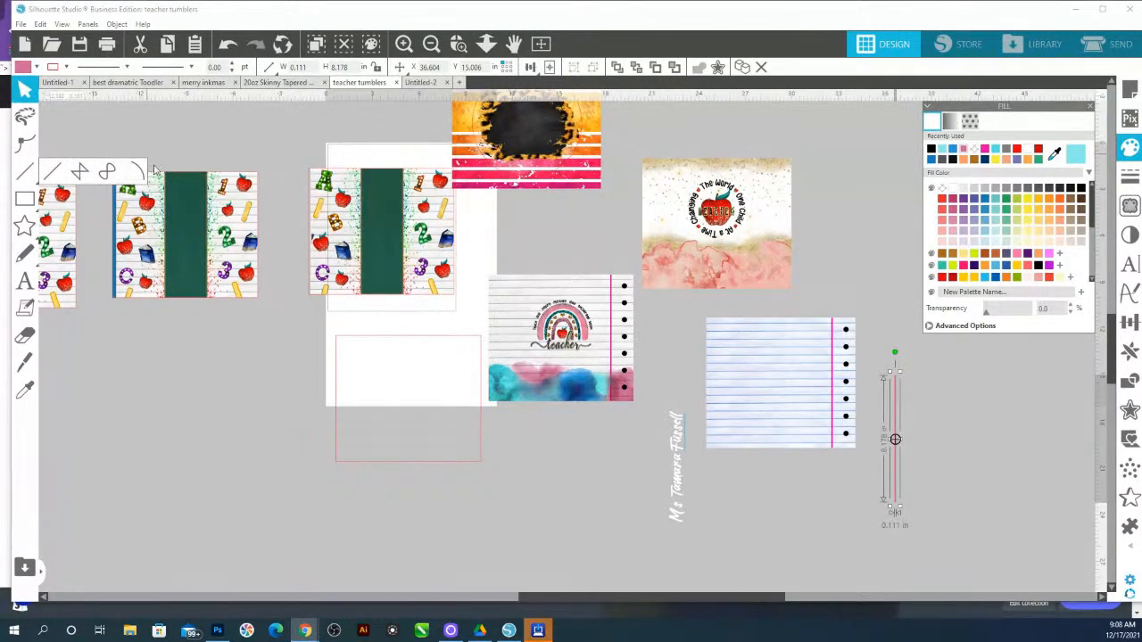
left_click_drag(419, 341, 391, 349)
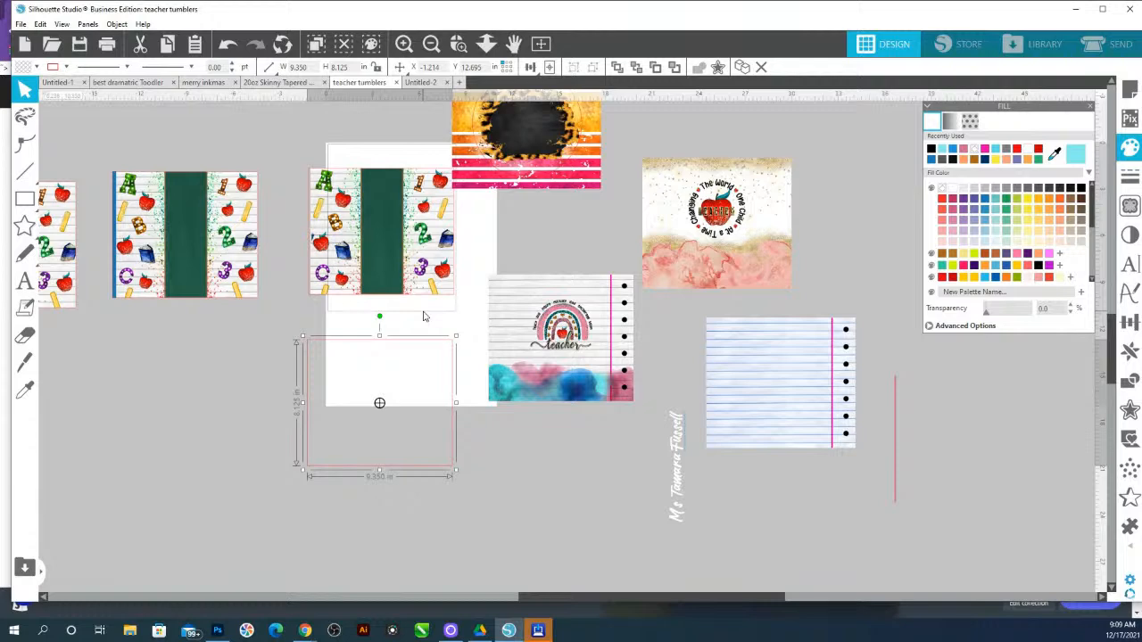
Duplicate the empty red rectangle and move the copy onto the teacher apple design
left_click(771, 189)
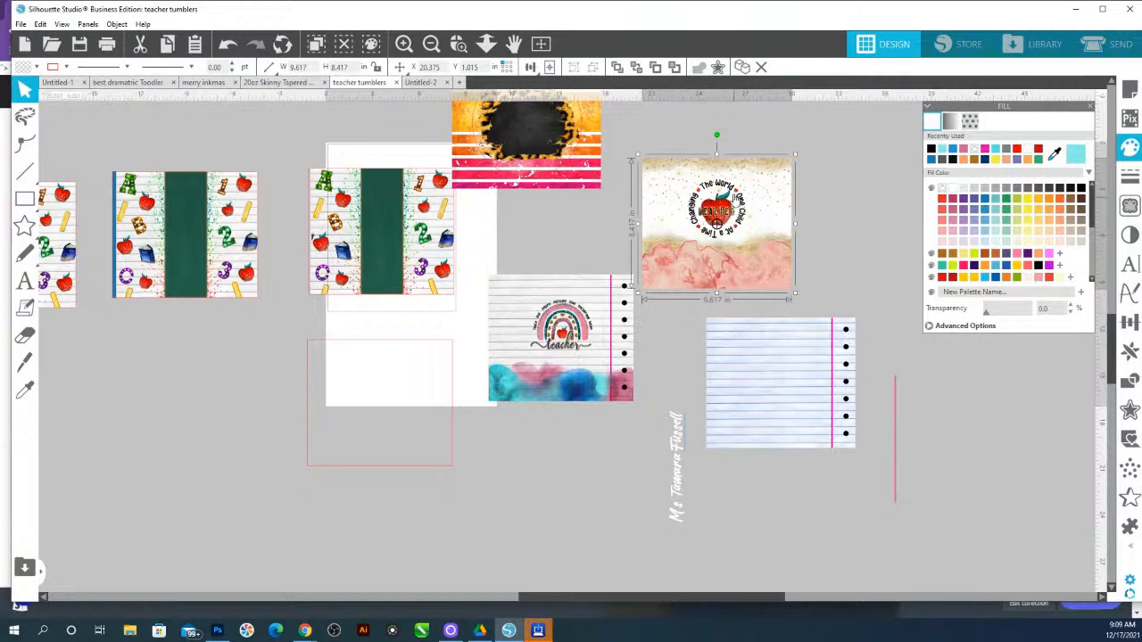
left_click(461, 47)
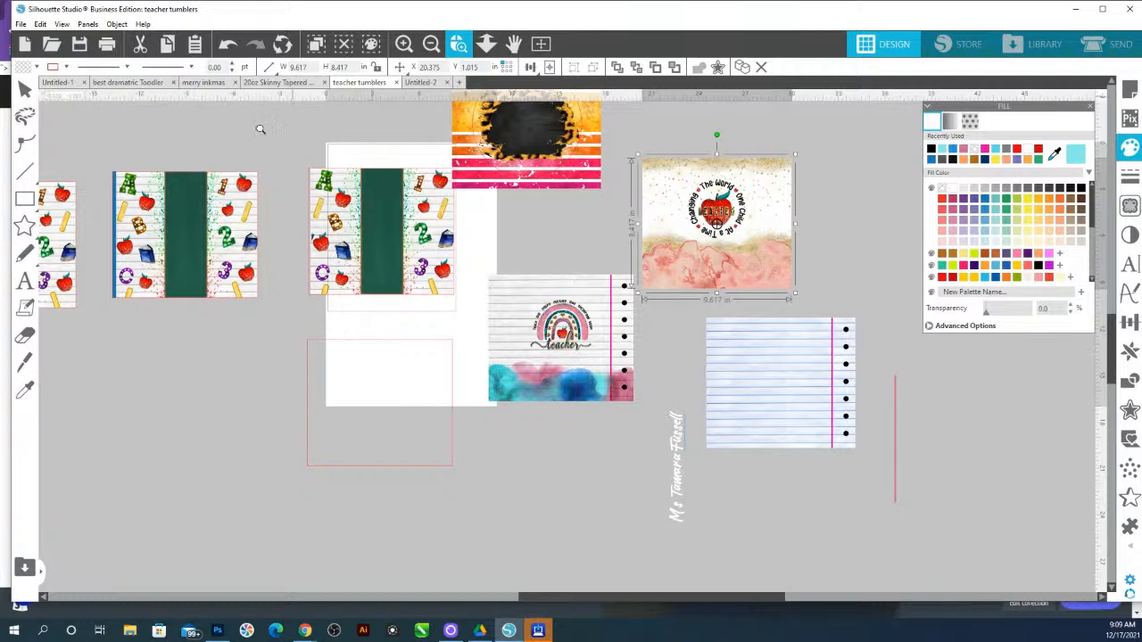
left_click(25, 89)
left_click(325, 347)
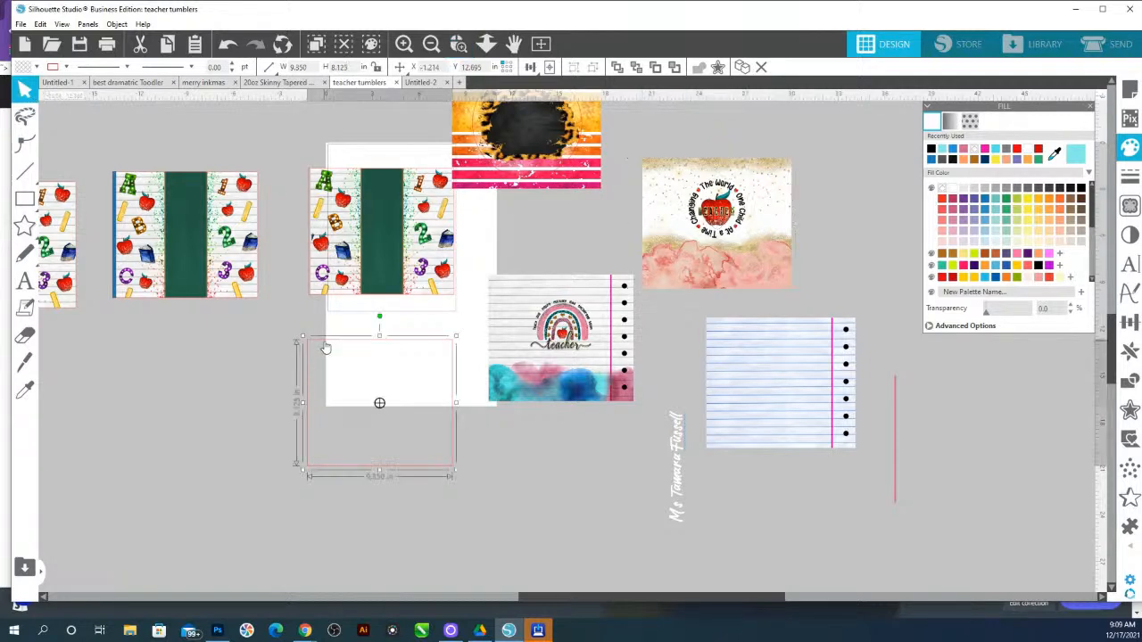
right_click(324, 347)
left_click(370, 135)
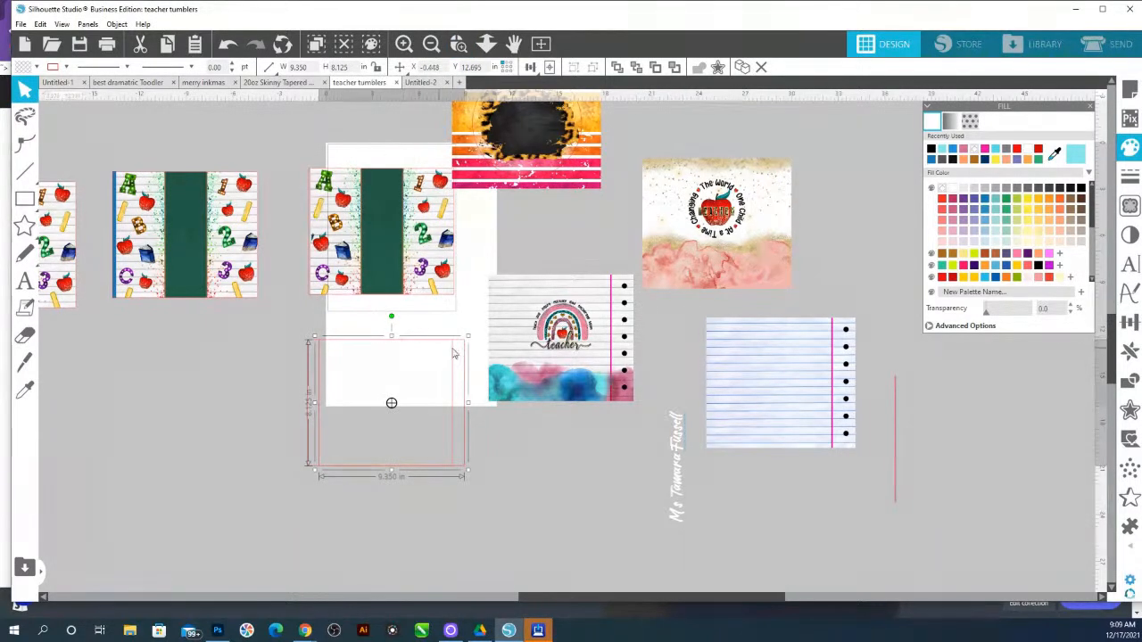
left_click_drag(458, 344, 786, 169)
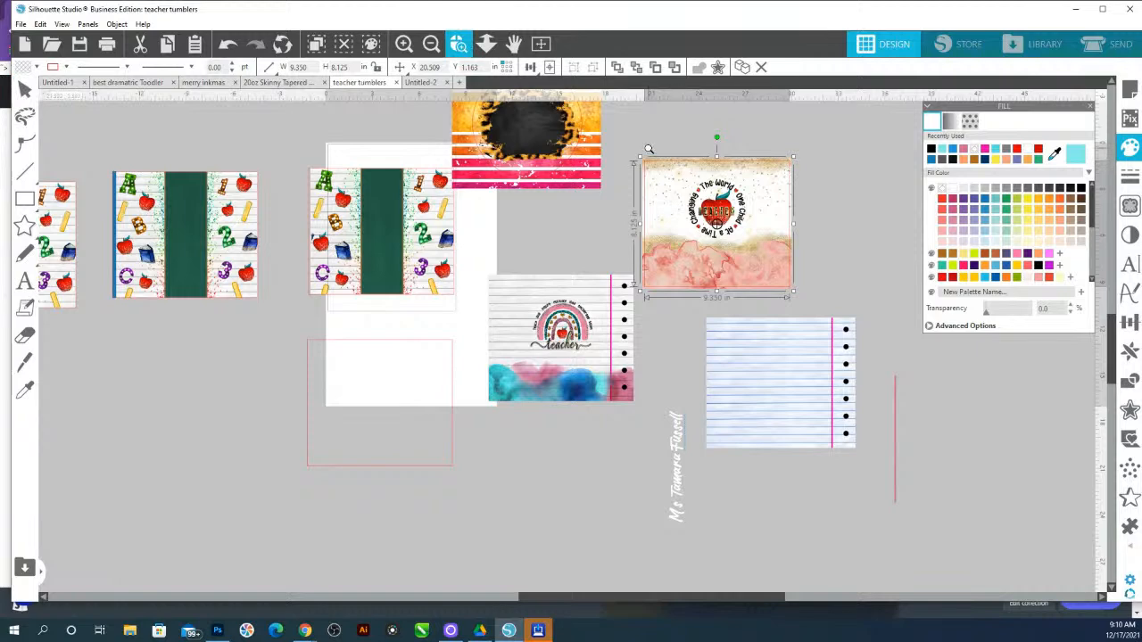
Zoom in on the teacher apple design and nudge the rectangle to align with the design's edges
left_click_drag(647, 156, 828, 338)
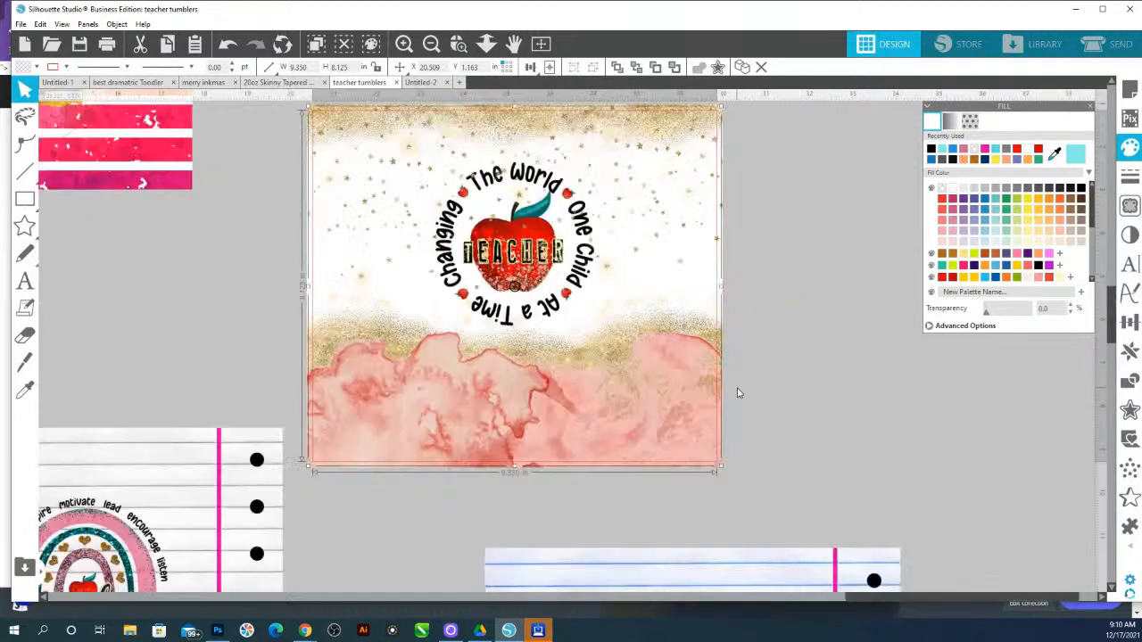
scroll(737, 384, "up", 2)
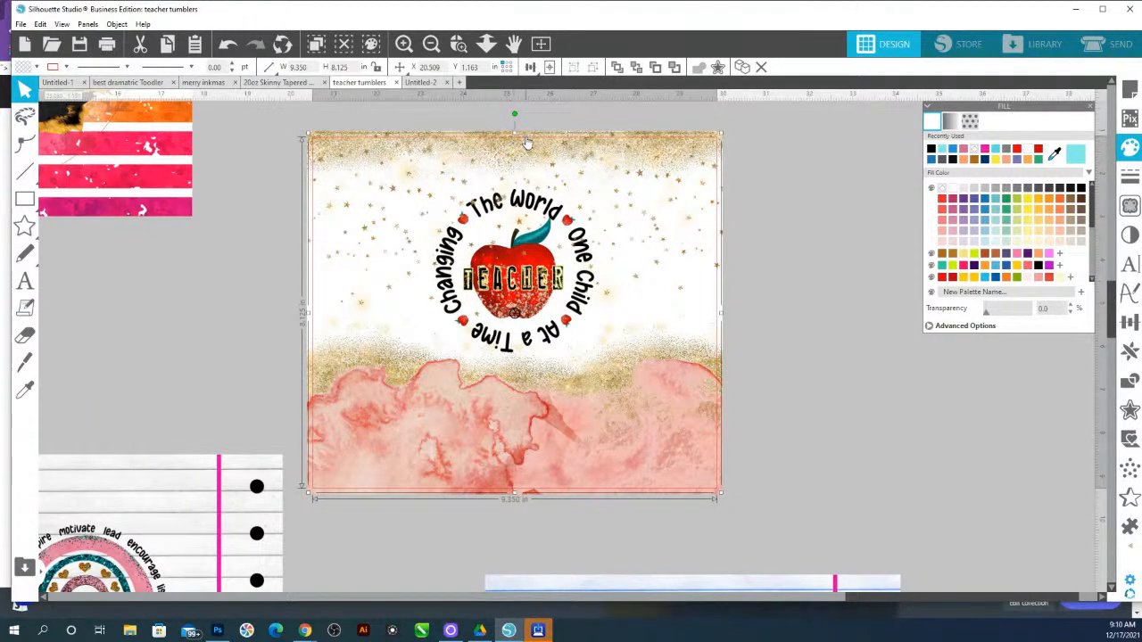
left_click_drag(528, 143, 529, 139)
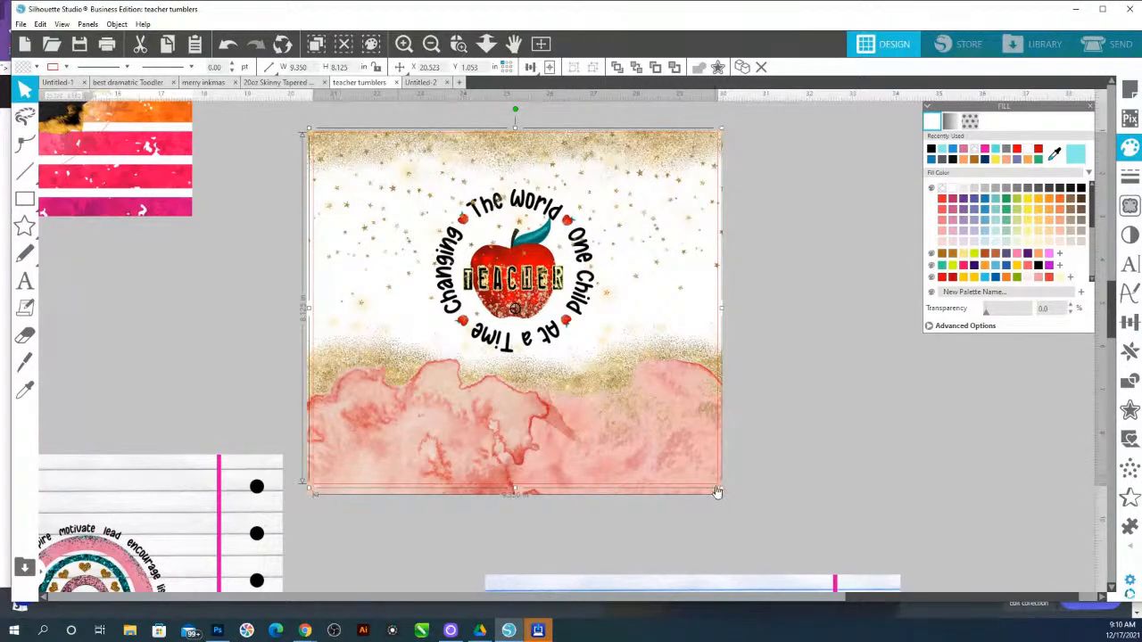
scroll(502, 181, "up", 1)
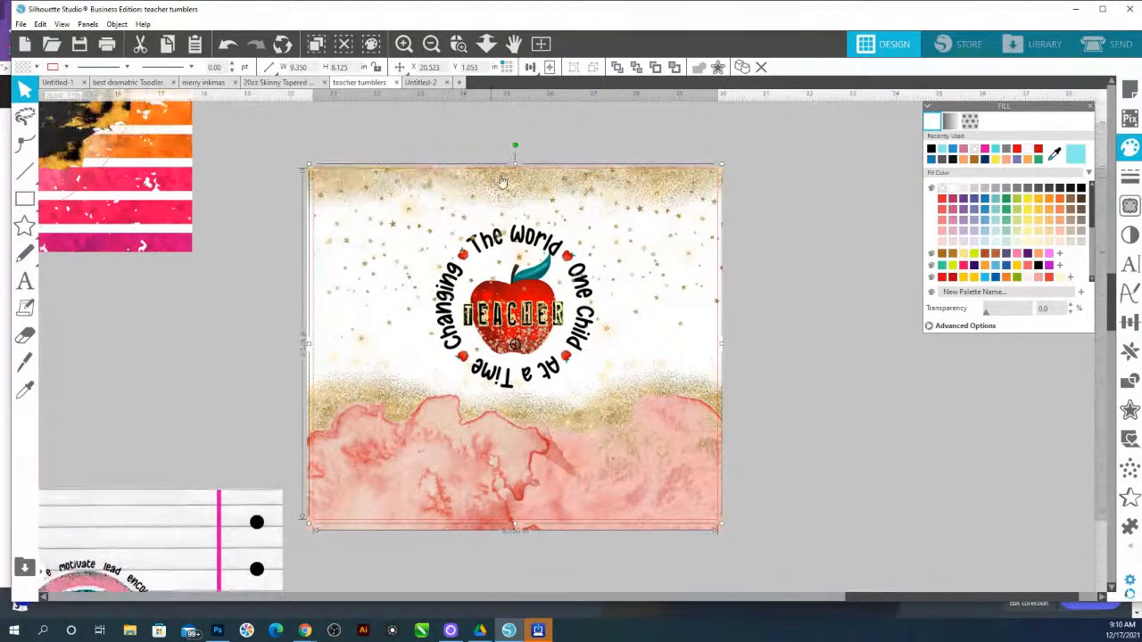
left_click_drag(501, 523, 502, 515)
left_click(502, 521)
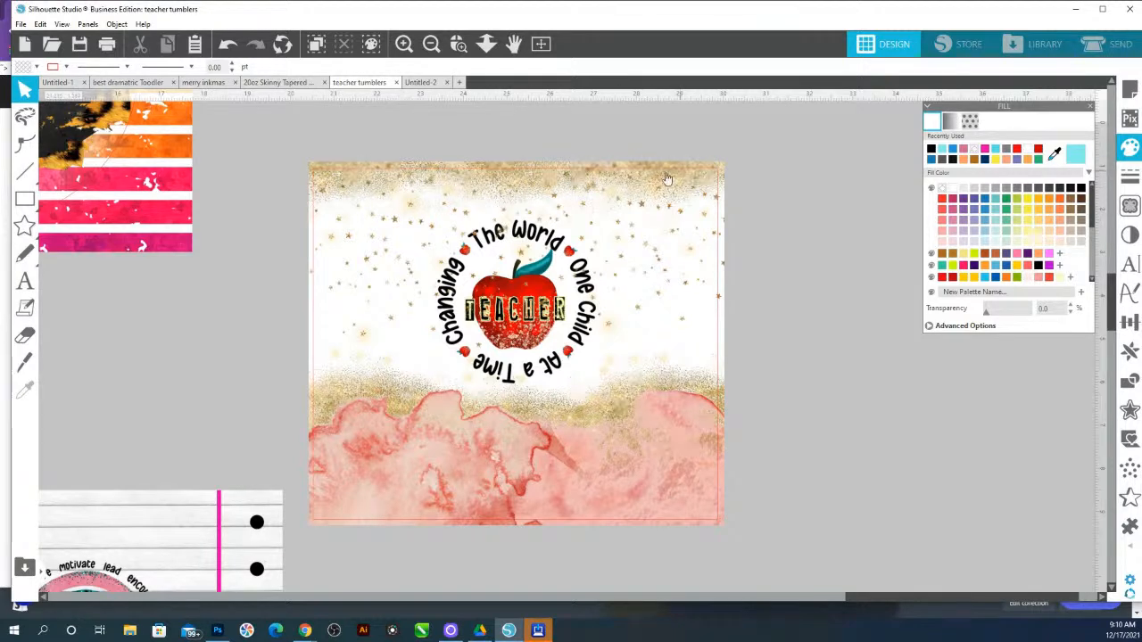
left_click_drag(527, 189, 526, 192)
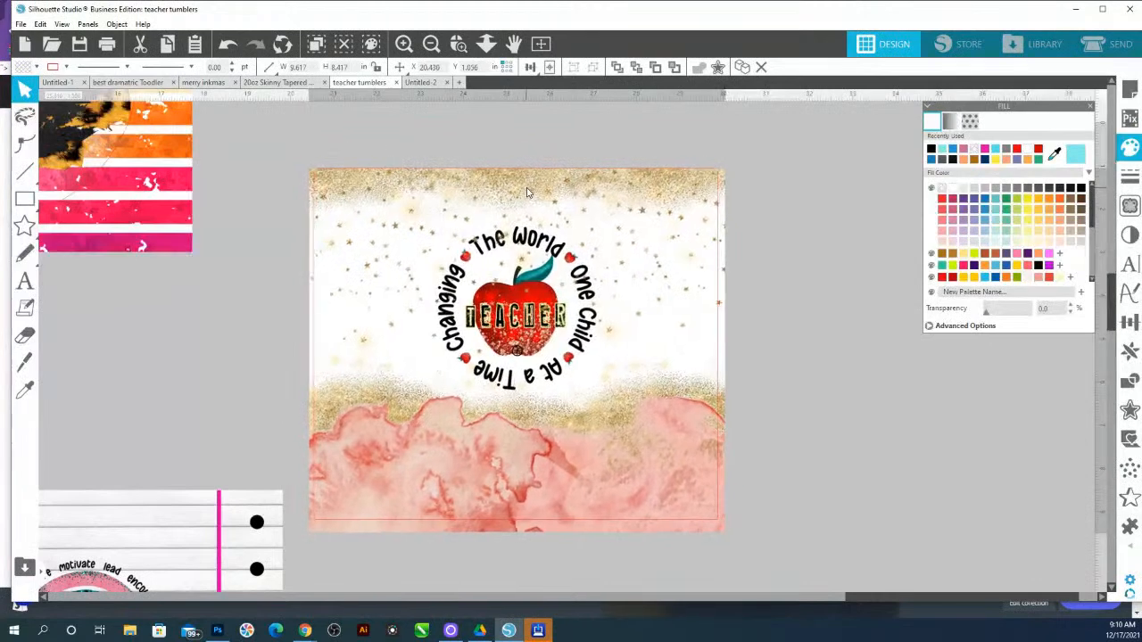
key("Escape")
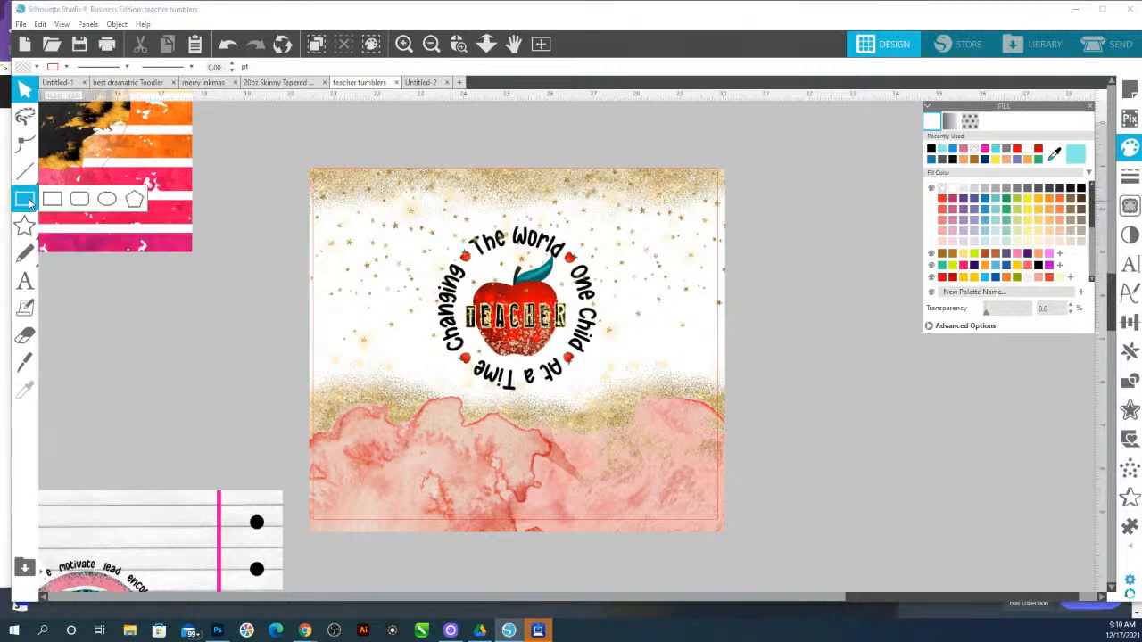
left_click(52, 199)
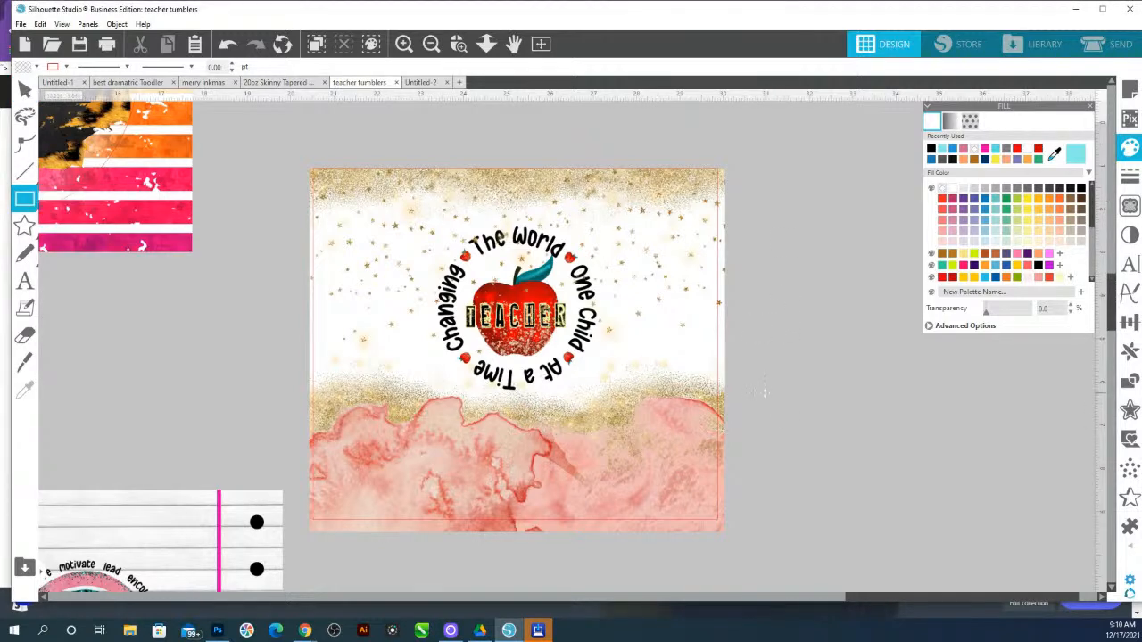
mouse_move(764, 378)
left_mouse_down()
mouse_move(892, 431)
mouse_move(938, 466)
left_mouse_up()
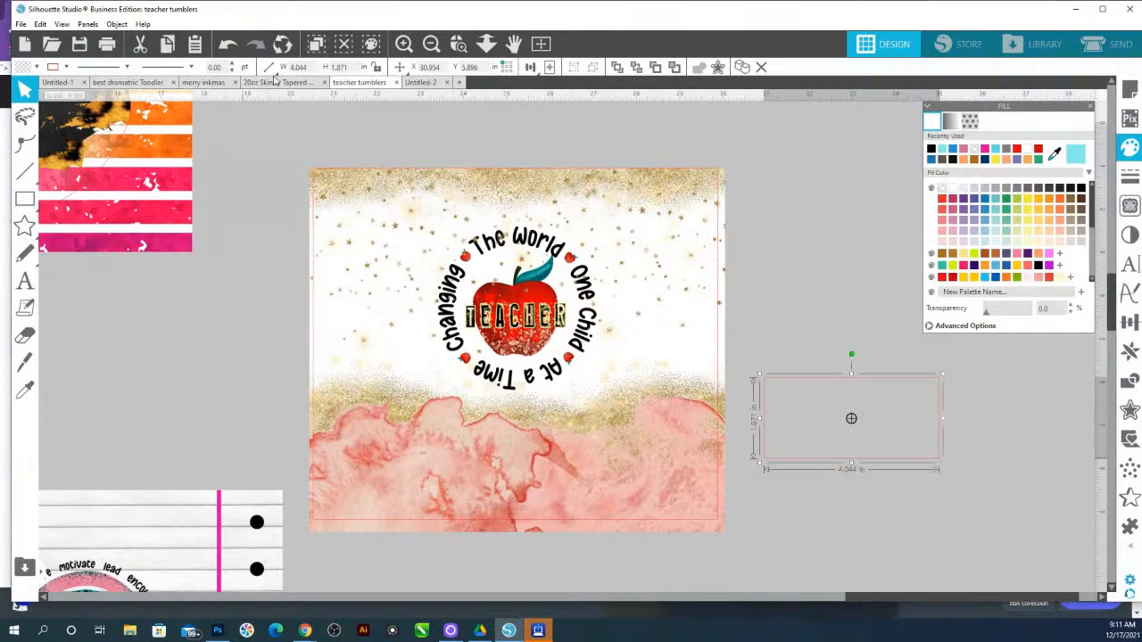
left_click(300, 67)
type("9.35")
key("Return")
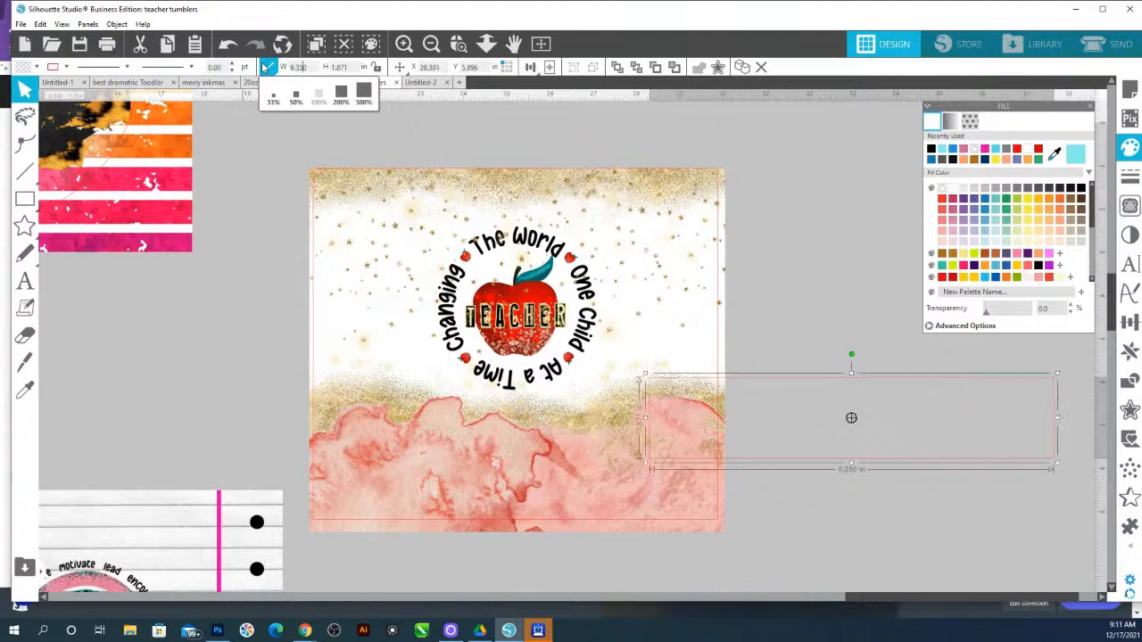
key("Tab")
type("8")
key("Return")
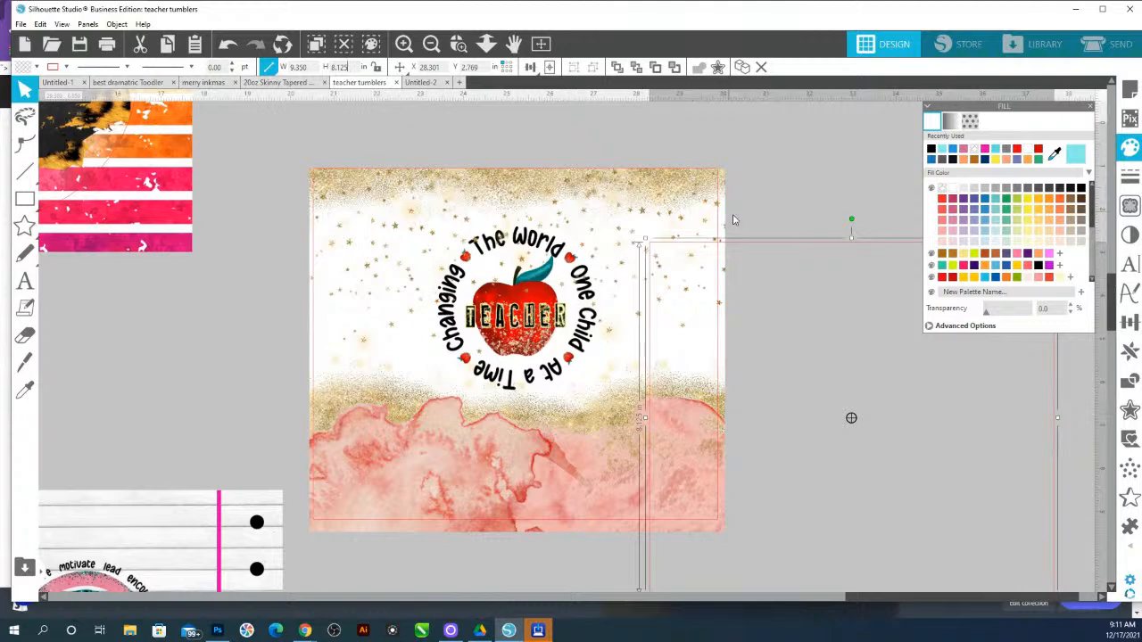
key("Delete")
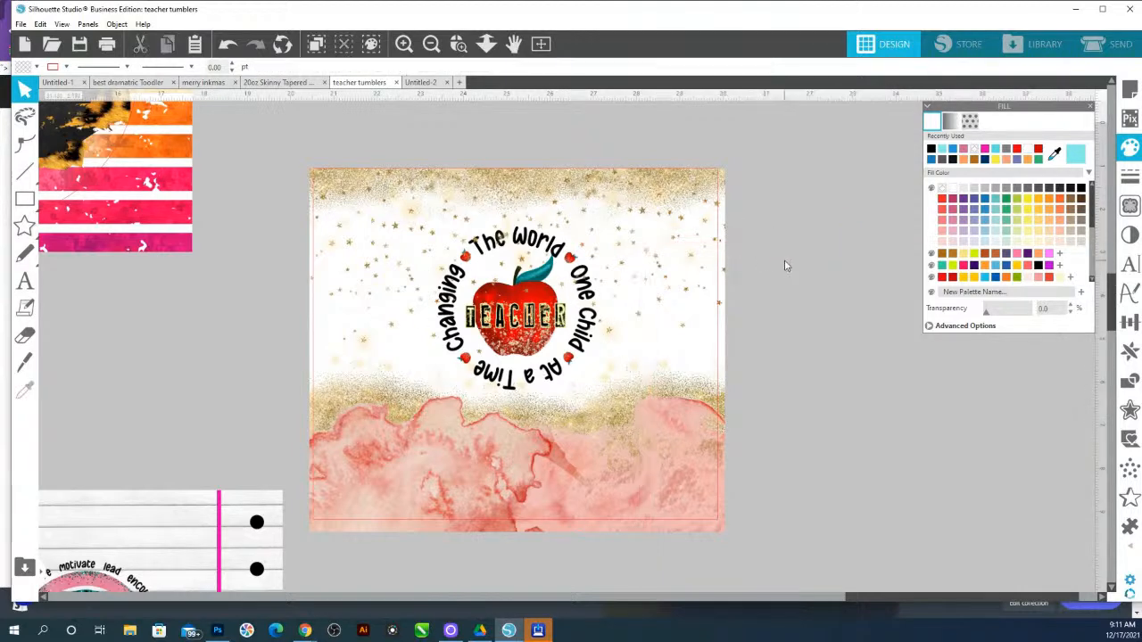
Align the teacher apple design with the red rectangle, centred horizontally and aligned to its top edge
left_click(684, 349)
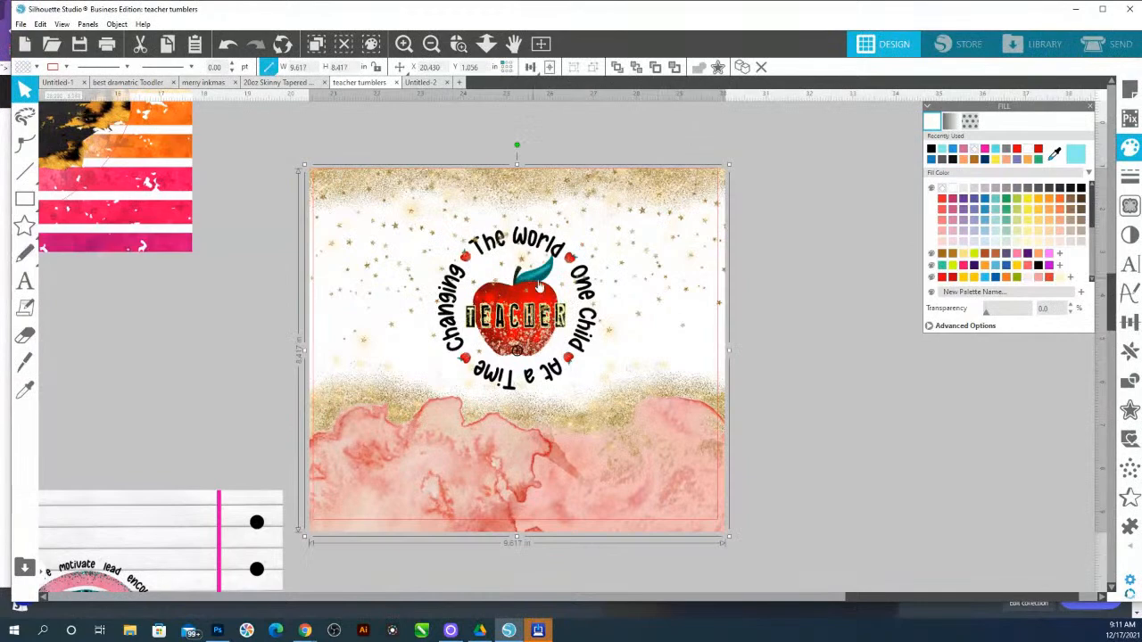
left_click_drag(638, 273, 533, 330)
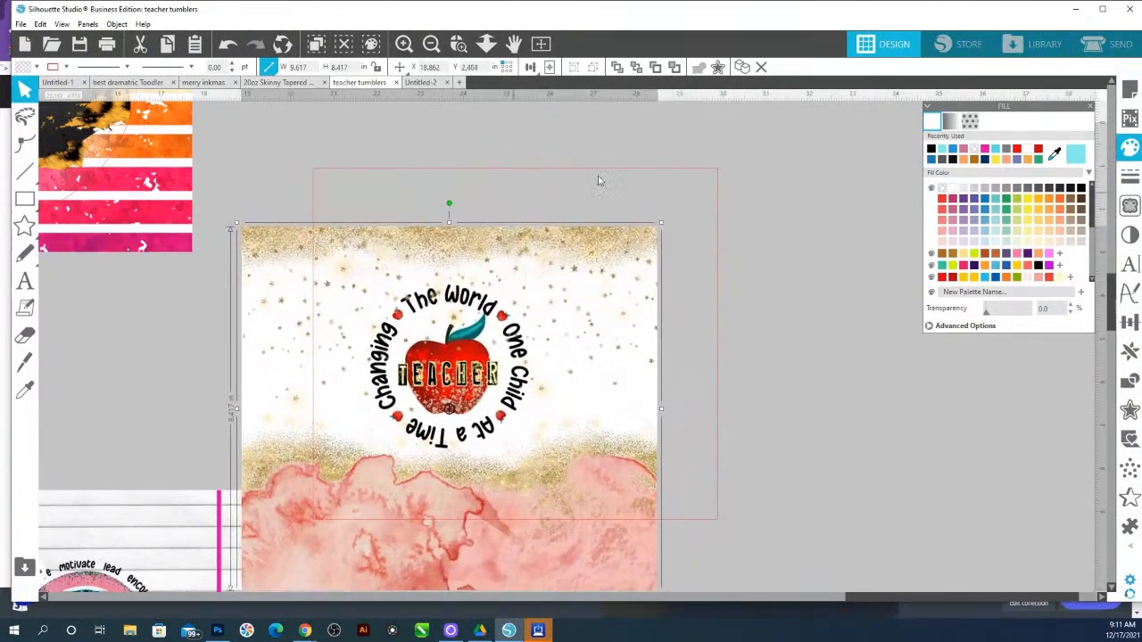
left_click_drag(550, 146, 773, 299)
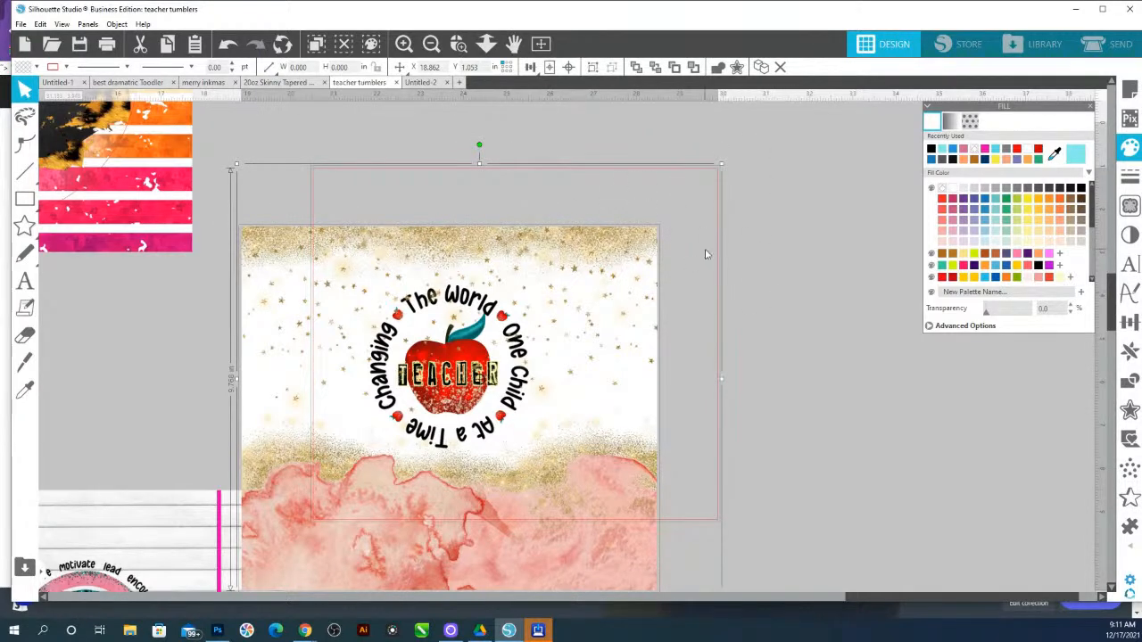
left_click(588, 135)
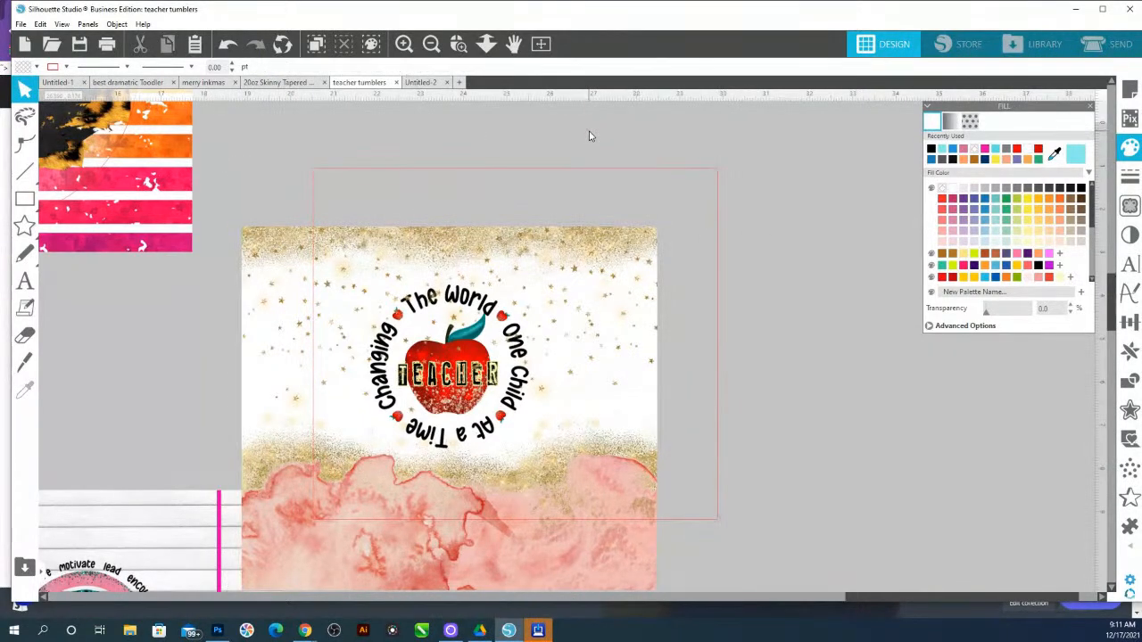
left_click_drag(586, 129, 763, 290)
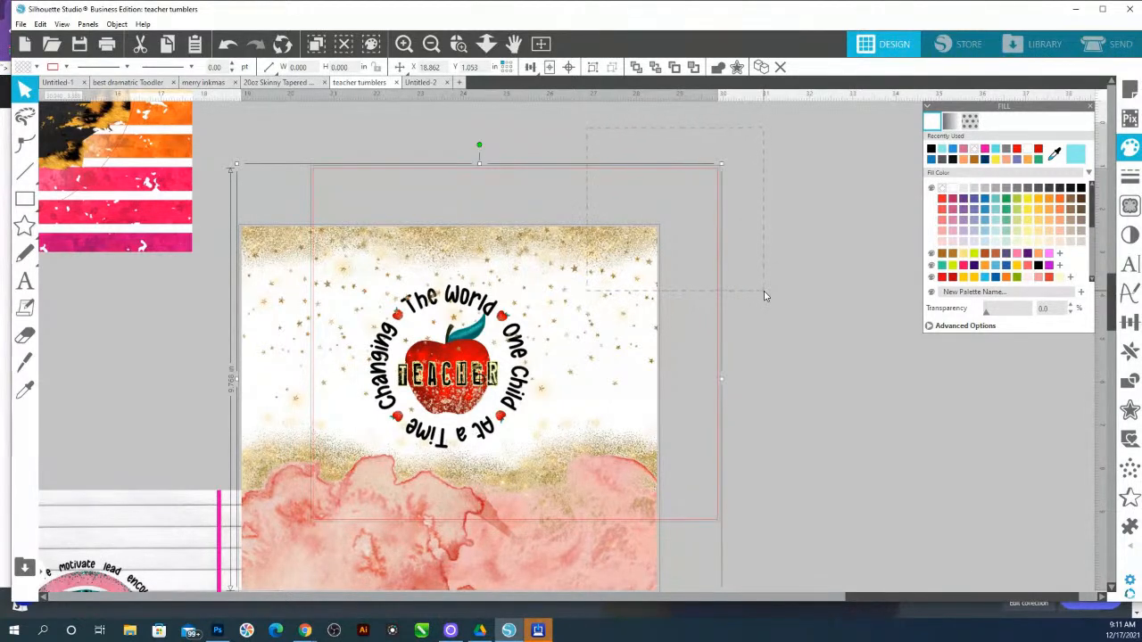
left_click_drag(763, 291, 612, 136)
left_click(1129, 322)
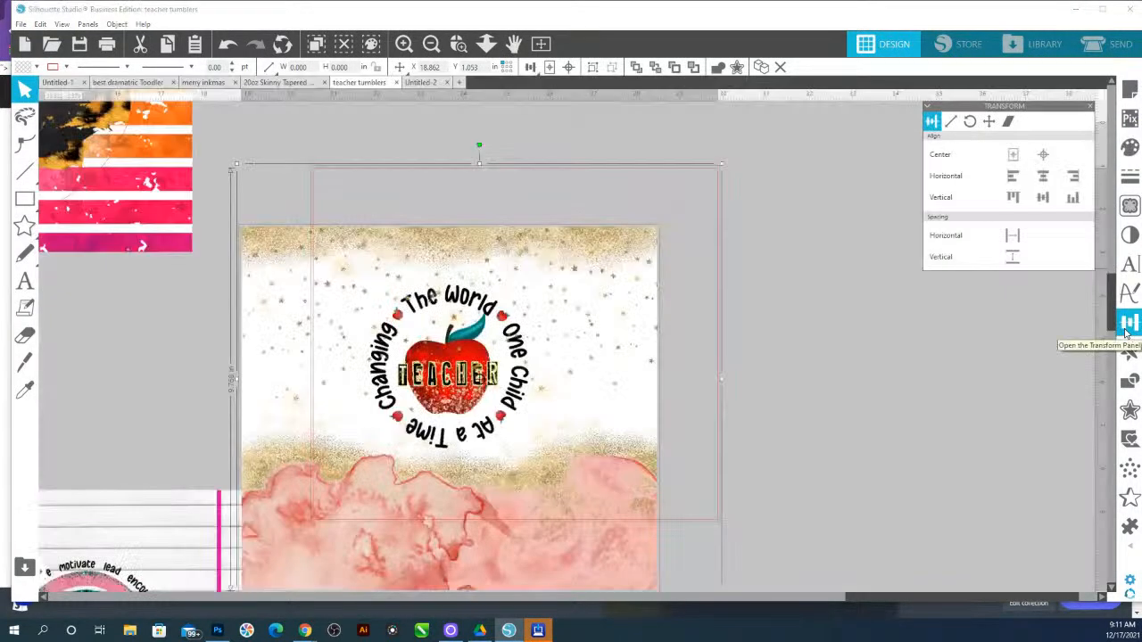
left_click(1073, 176)
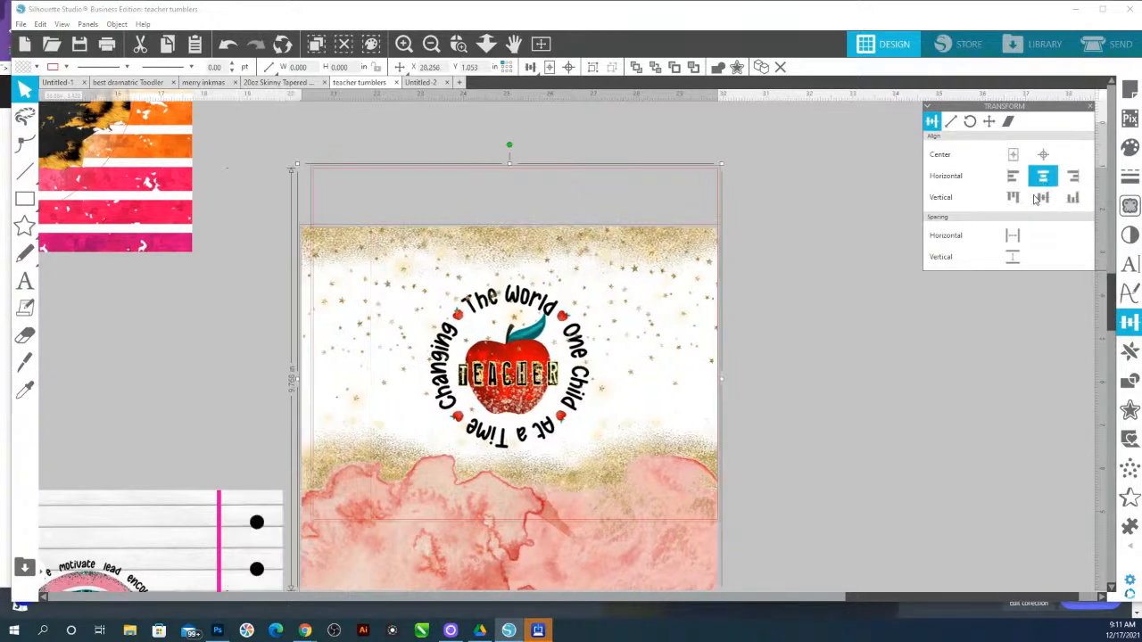
left_click(1013, 198)
left_click(499, 562)
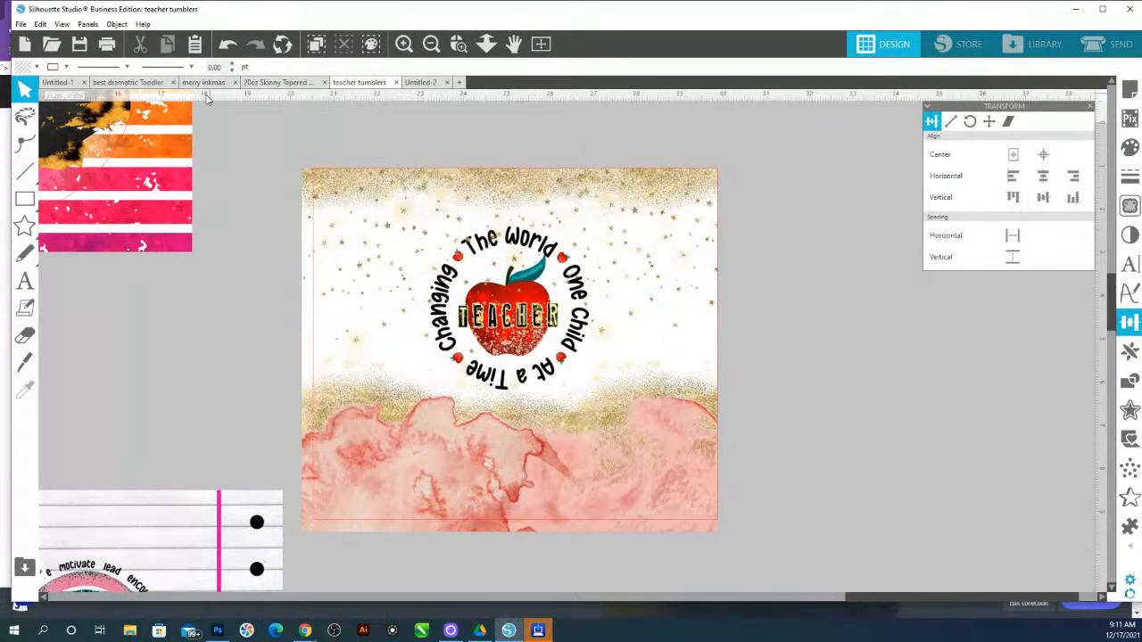
Resize the teacher apple design to about 9.38 × 8.21 in and nudge it to cover the red rectangle
left_click(458, 44)
left_click_drag(266, 190, 785, 526)
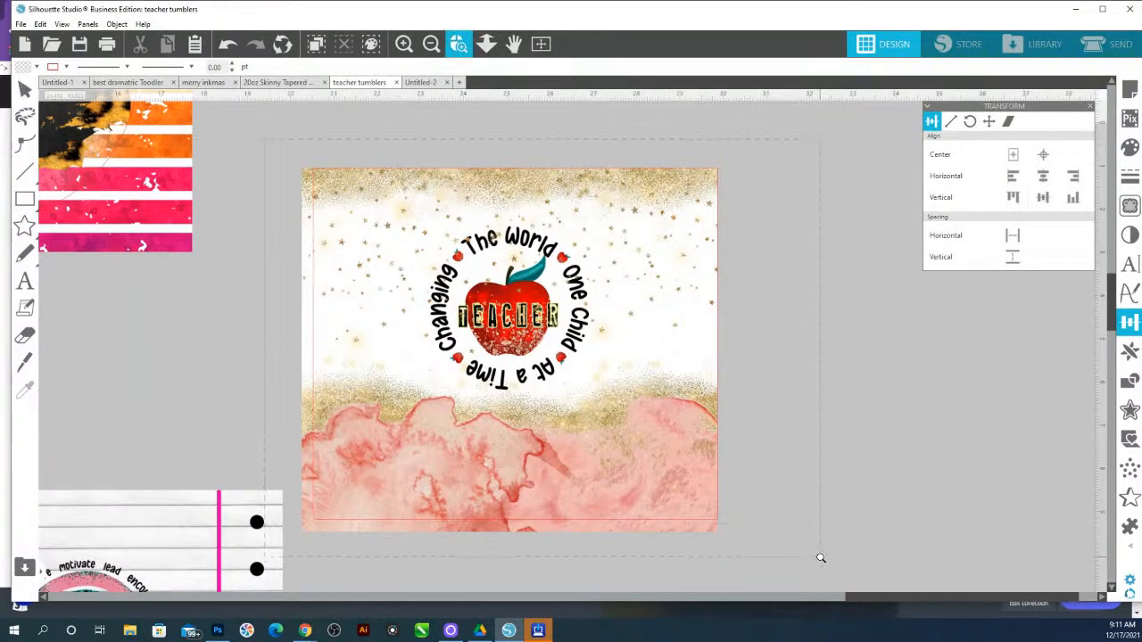
left_click(288, 555)
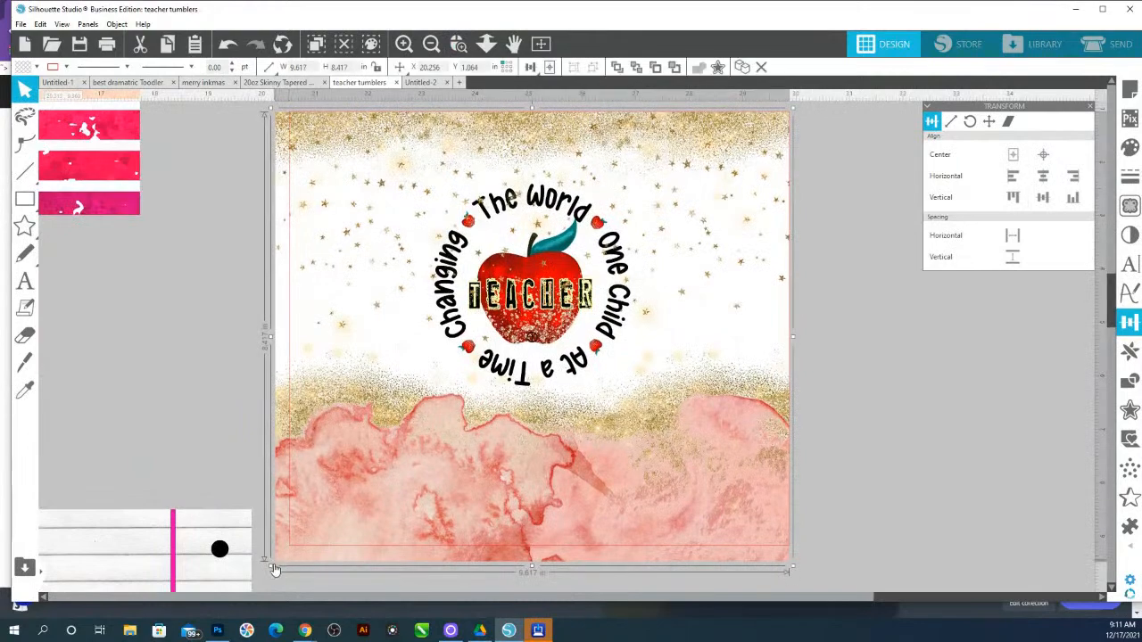
left_click_drag(269, 564, 285, 555)
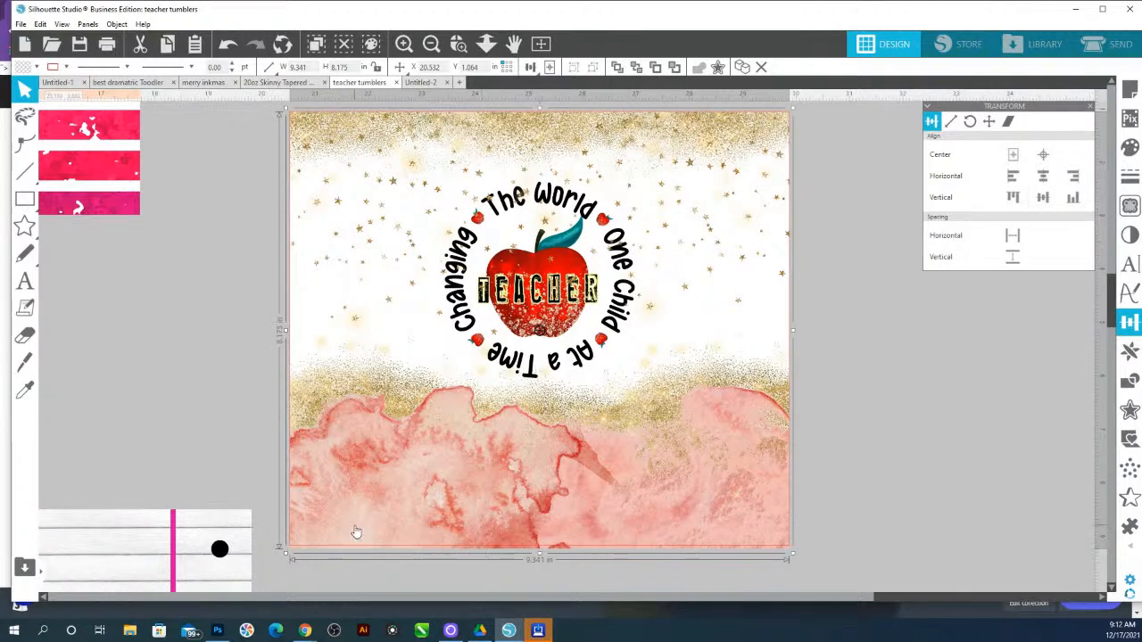
left_click_drag(286, 554, 285, 559)
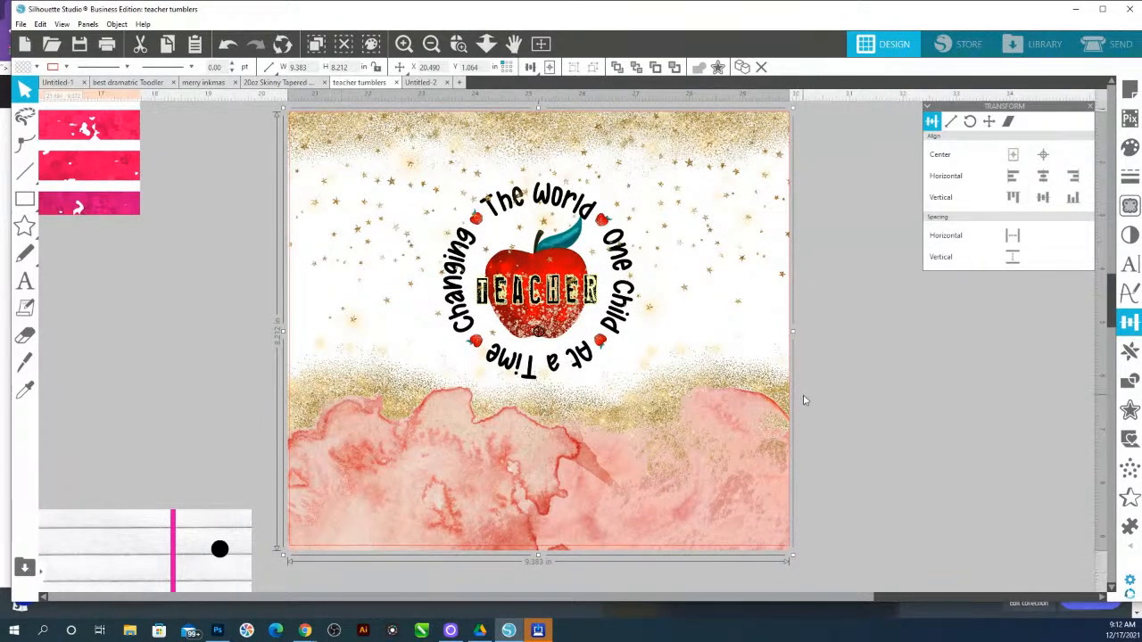
key("Right")
key("Right")
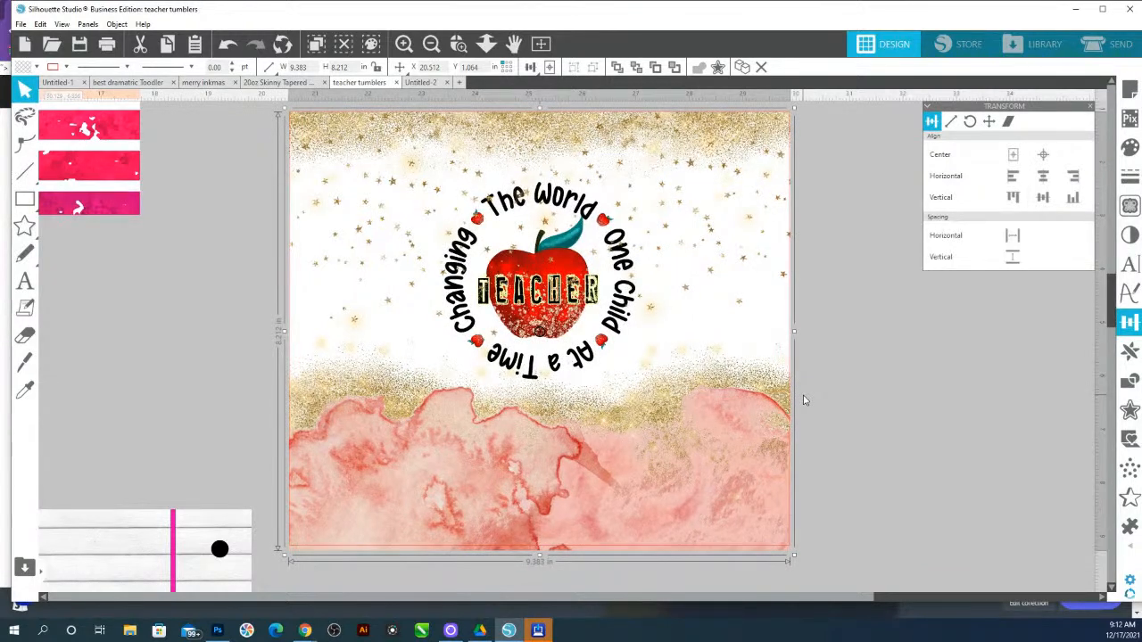
key("Up")
key("Up")
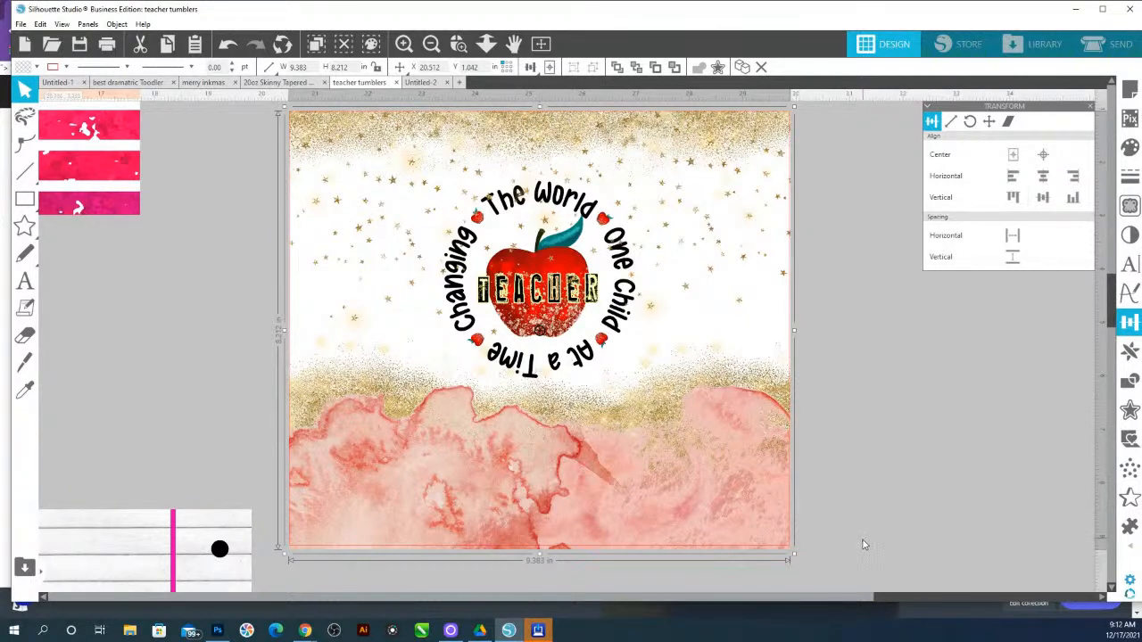
Select the teacher design together with the red rectangle and crop the design to the rectangle
left_click_drag(487, 132, 487, 130)
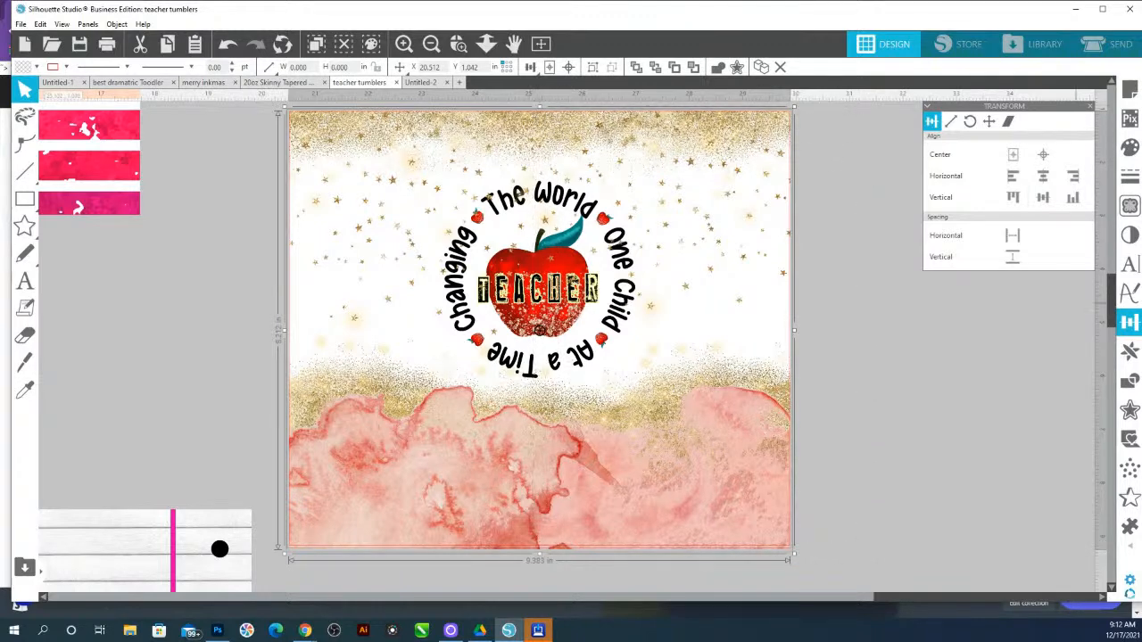
left_click(1129, 380)
left_click(1033, 182)
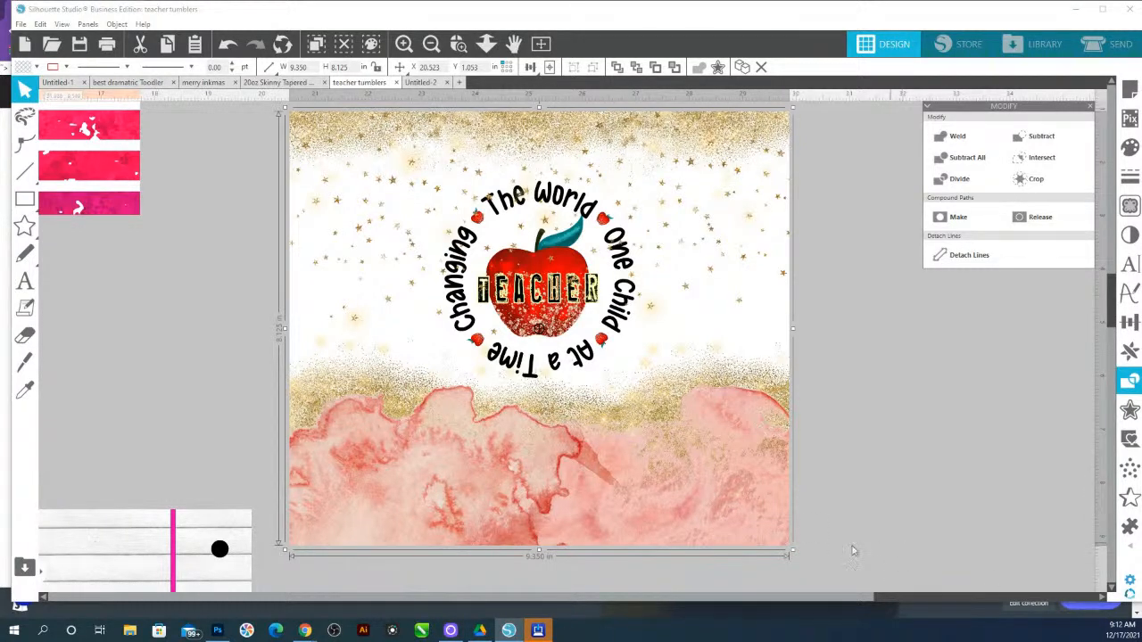
Delete the orange leopard-print striped design from the canvas
left_click(486, 44)
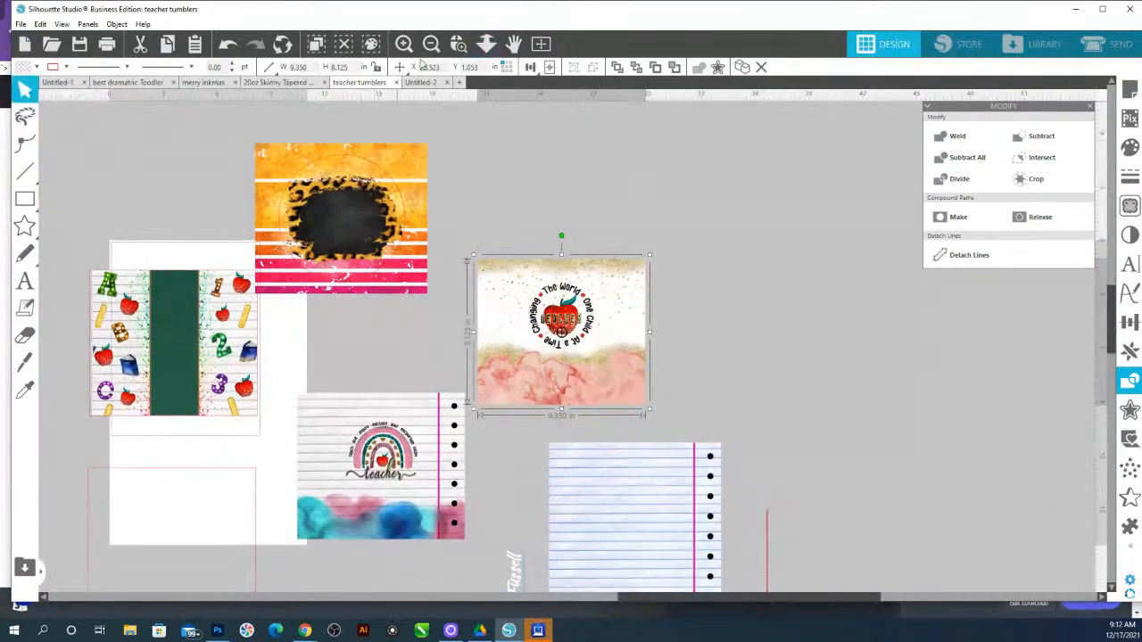
left_click(458, 44)
left_click_drag(478, 305, 475, 302)
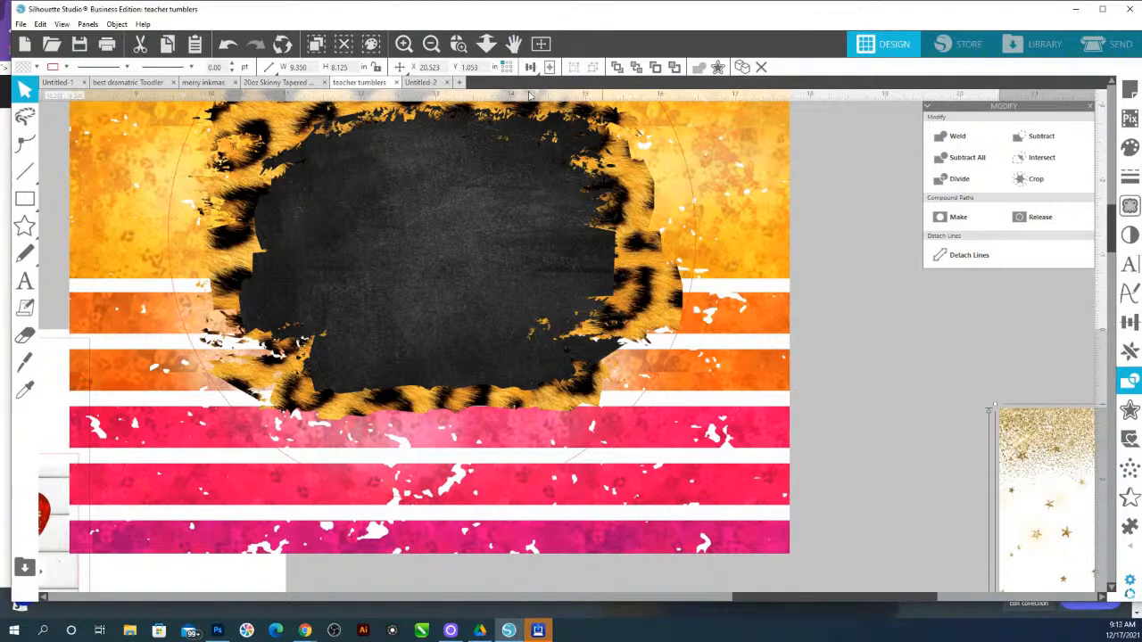
key("space")
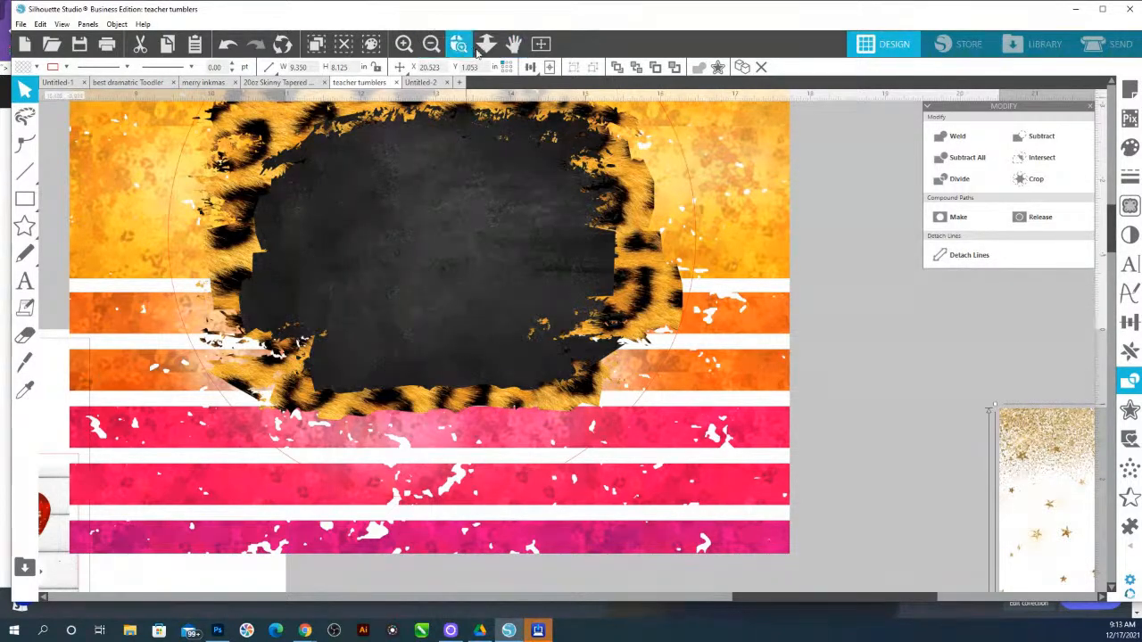
scroll(540, 272, "down", 5)
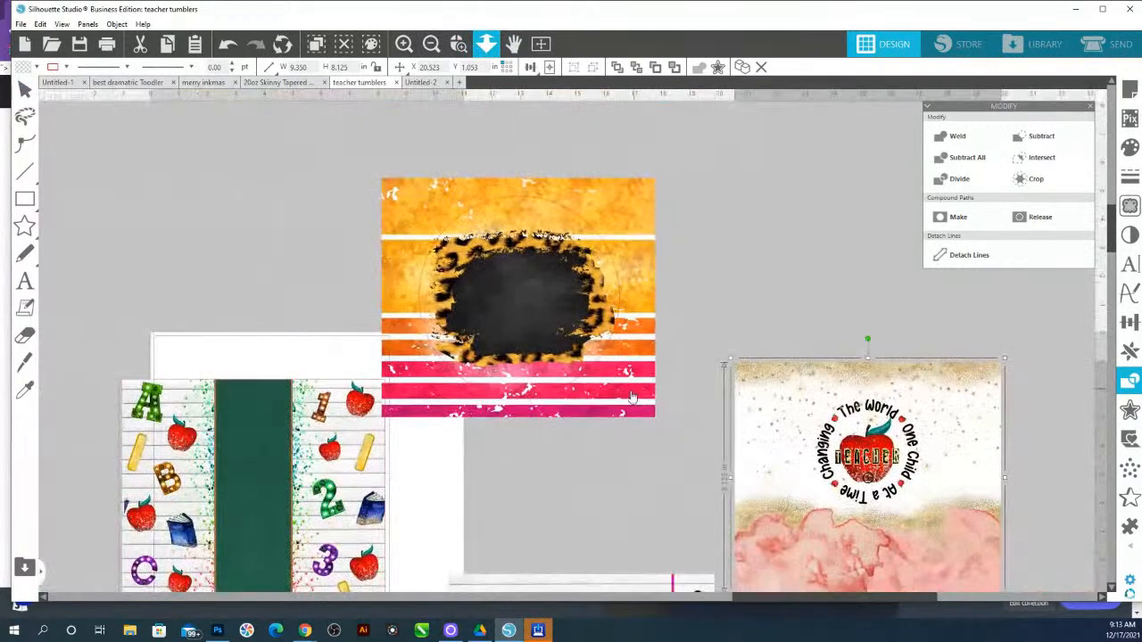
key("Escape")
left_click(465, 223)
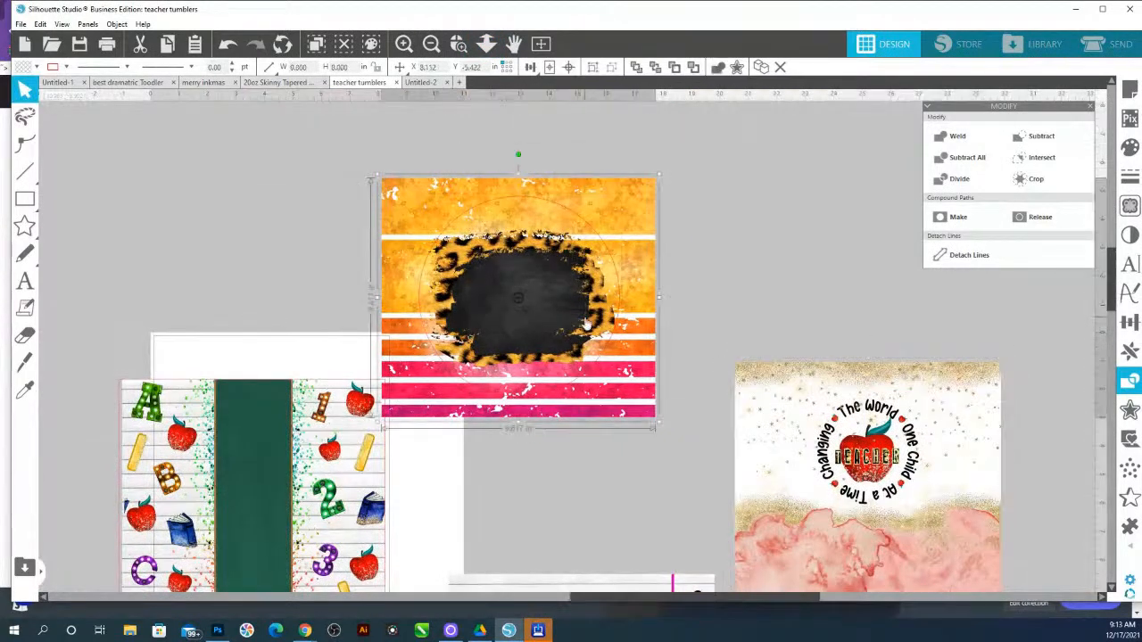
key("Delete")
Move the school-supplies chalkboard design onto the empty red rectangle
left_click(147, 415)
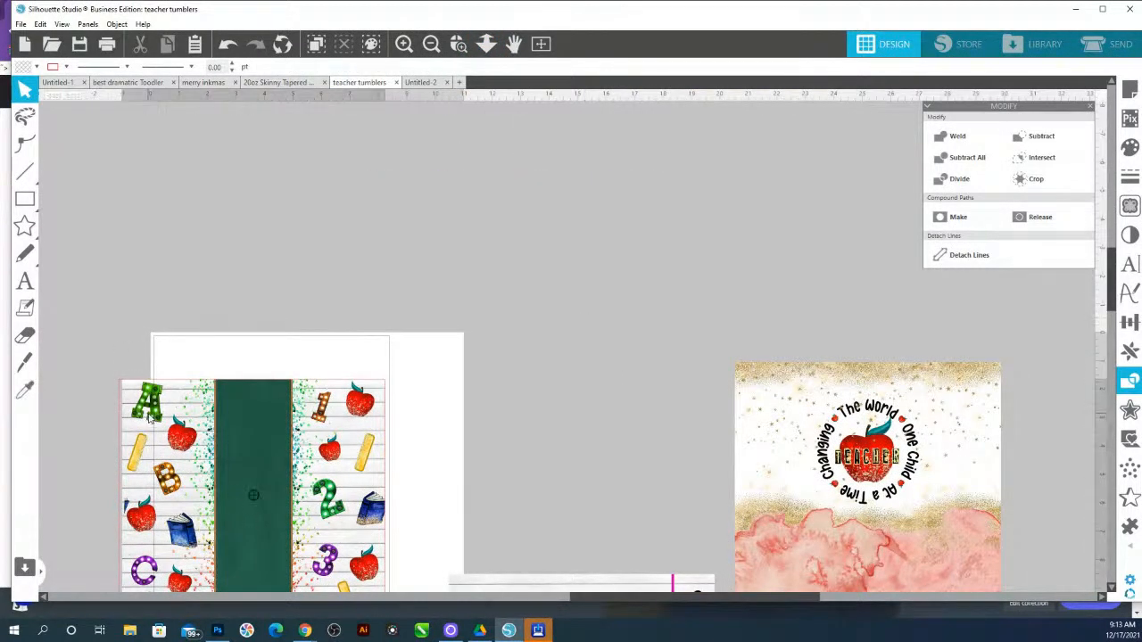
scroll(157, 407, "down", 1)
scroll(157, 407, "down", 1)
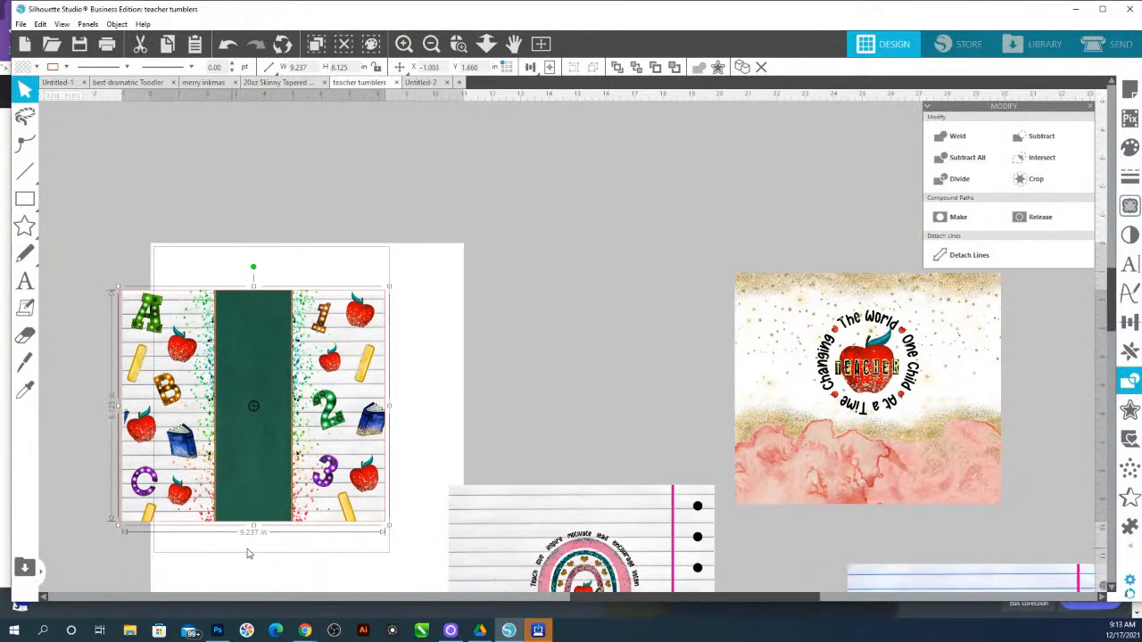
left_click_drag(296, 462, 553, 299)
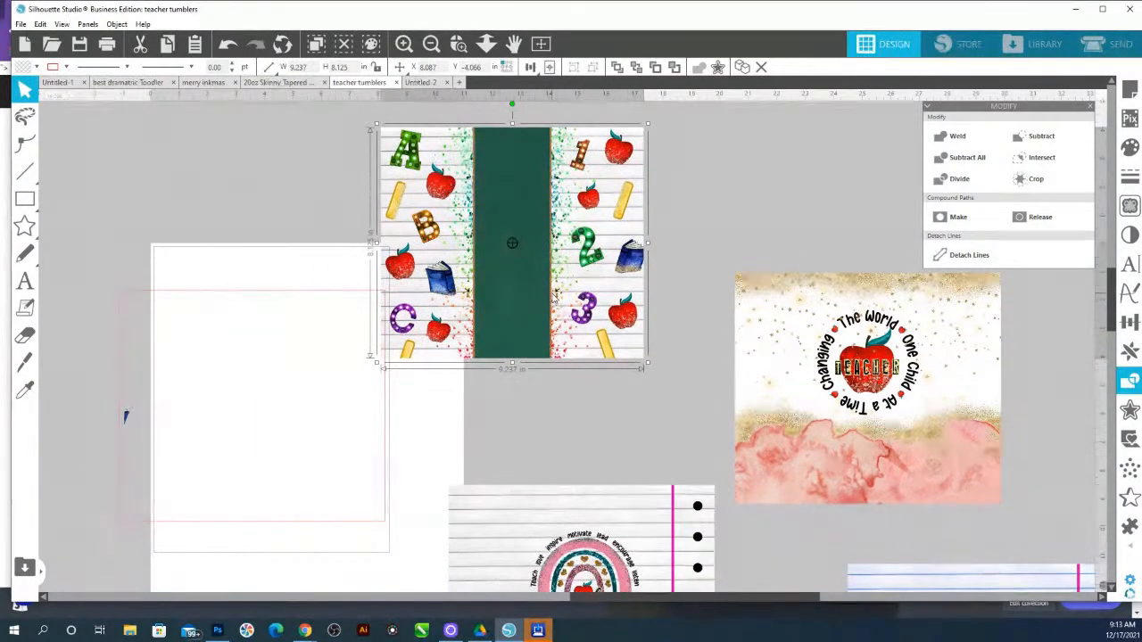
left_click_drag(511, 285, 248, 444)
Nudge the chalkboard design into place within the rectangle and widen it to about 9.35 in
left_click(459, 44)
left_click_drag(101, 281, 395, 517)
scroll(432, 360, "up", 2)
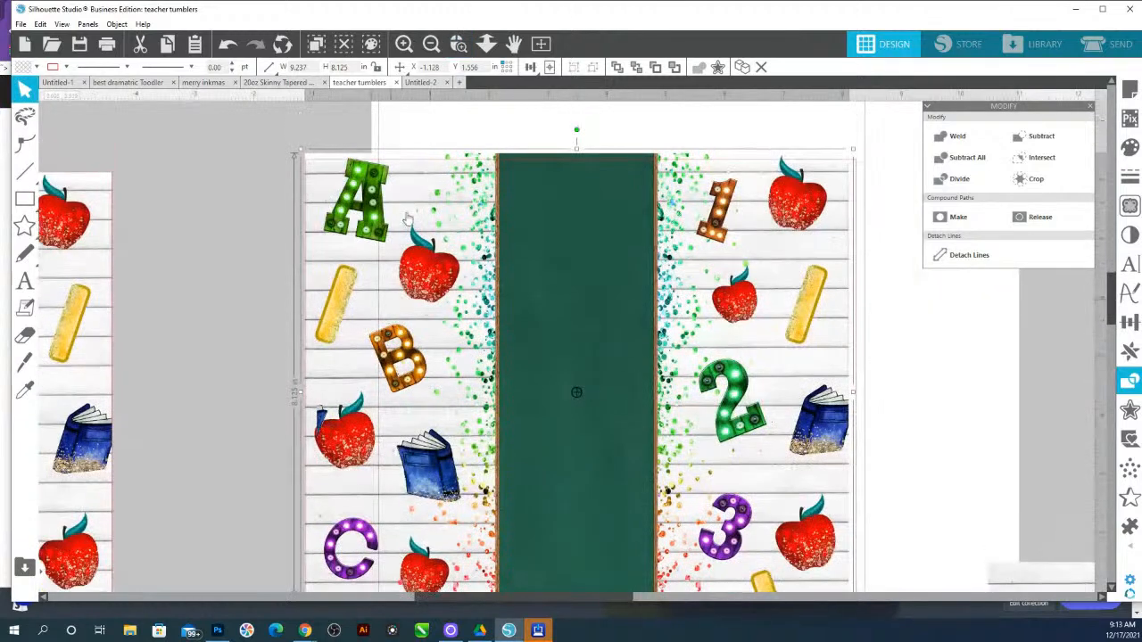
left_click(487, 48)
left_click_drag(500, 217, 480, 141)
left_click_drag(536, 294, 541, 299)
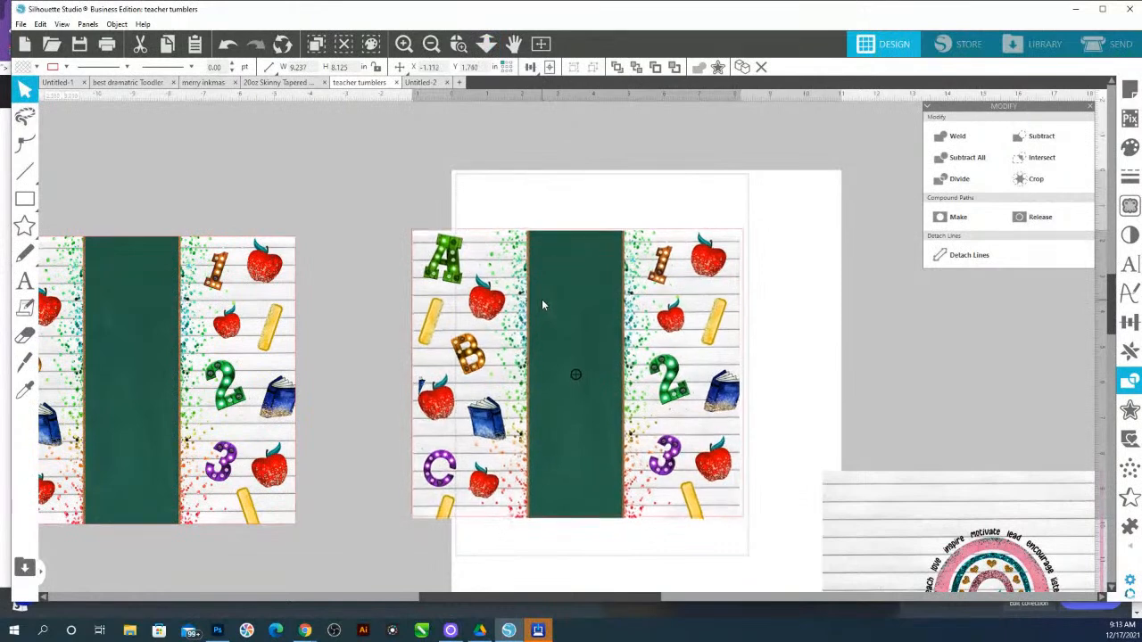
left_click(550, 553)
left_click(514, 406)
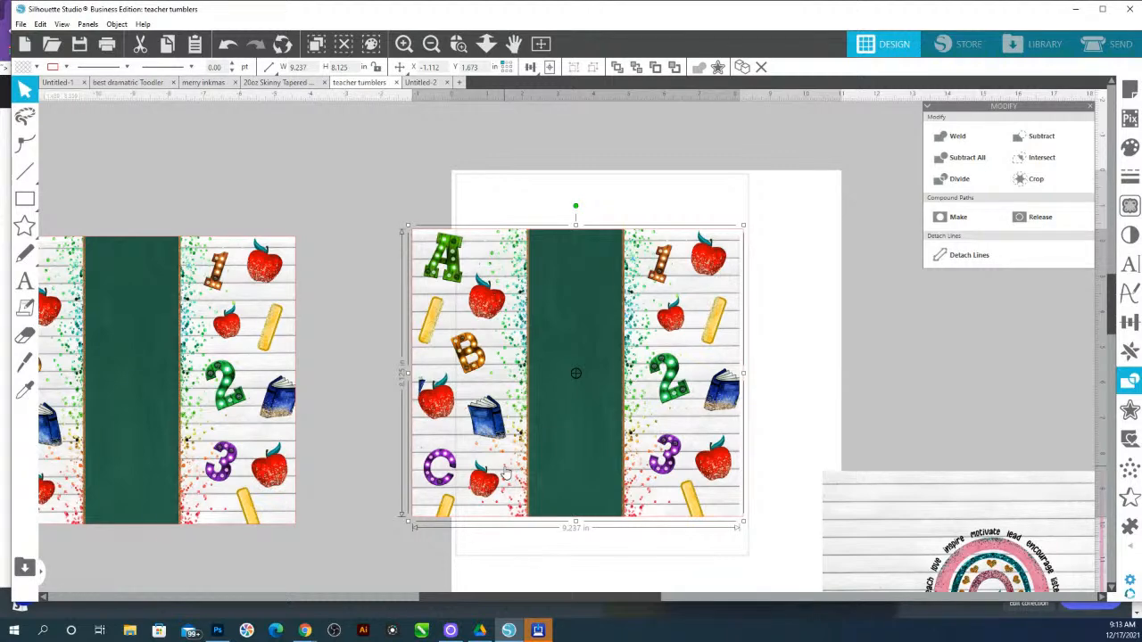
left_click(749, 233)
left_click(745, 239)
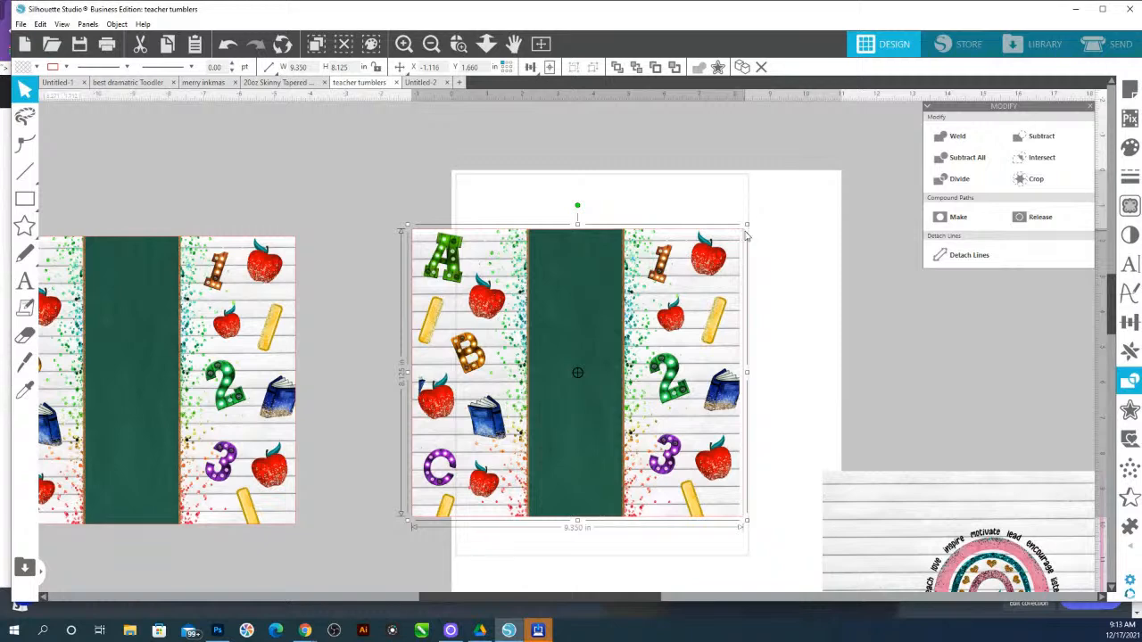
Try to adjust the selected chalkboard design's width
left_click(300, 67)
key("BackSpace")
key("Return")
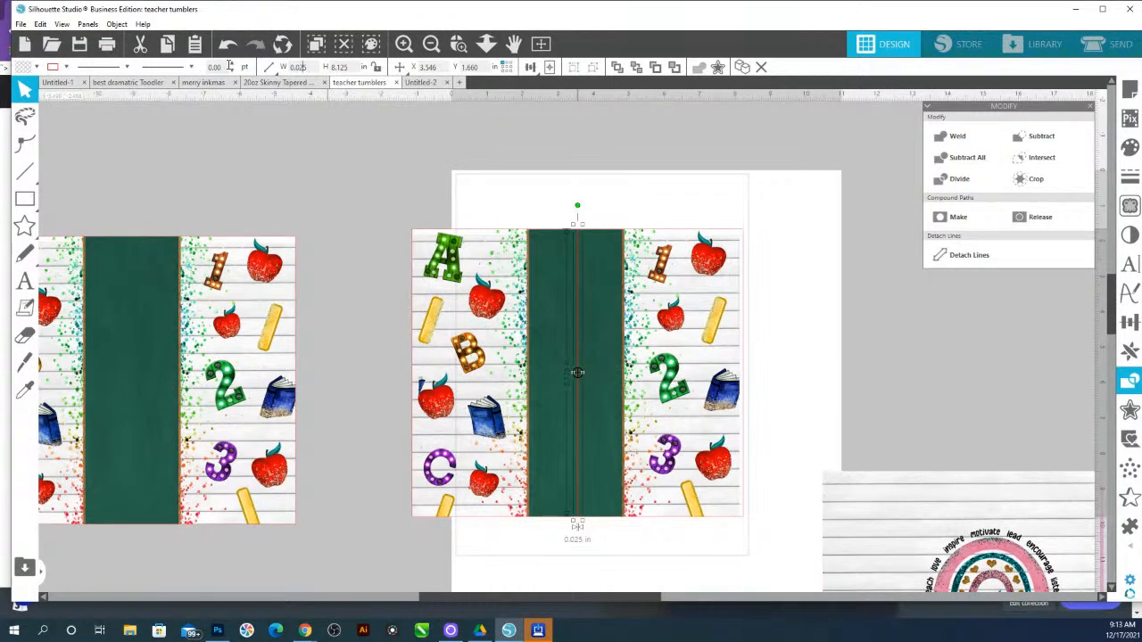
key("Return")
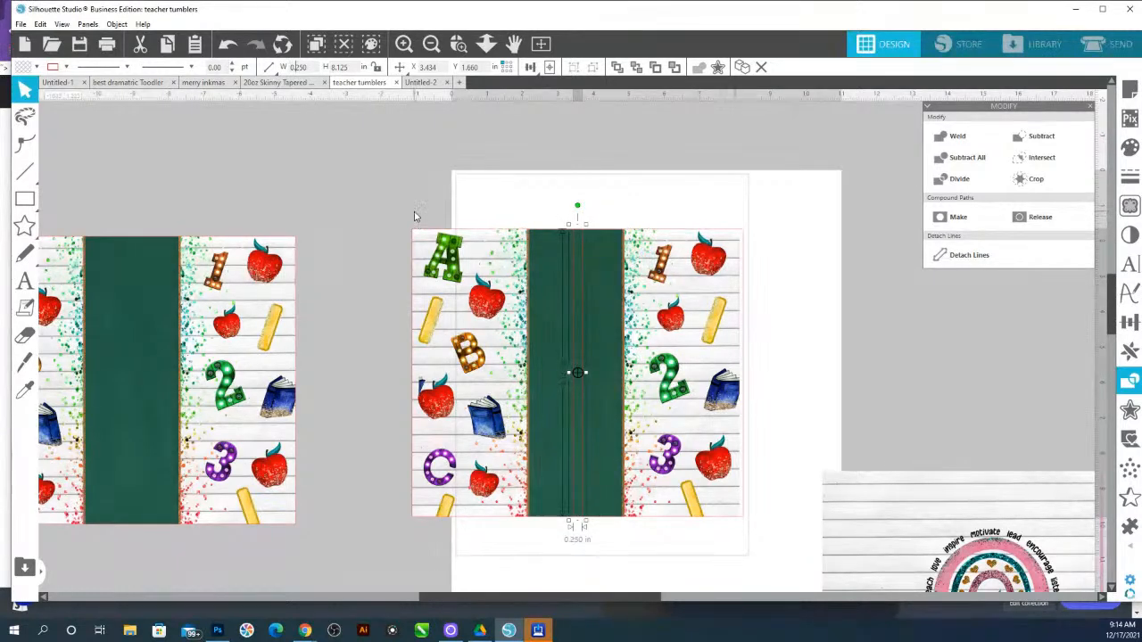
Align the chalkboard design and the red rectangle along their left and right edges
left_click(419, 237)
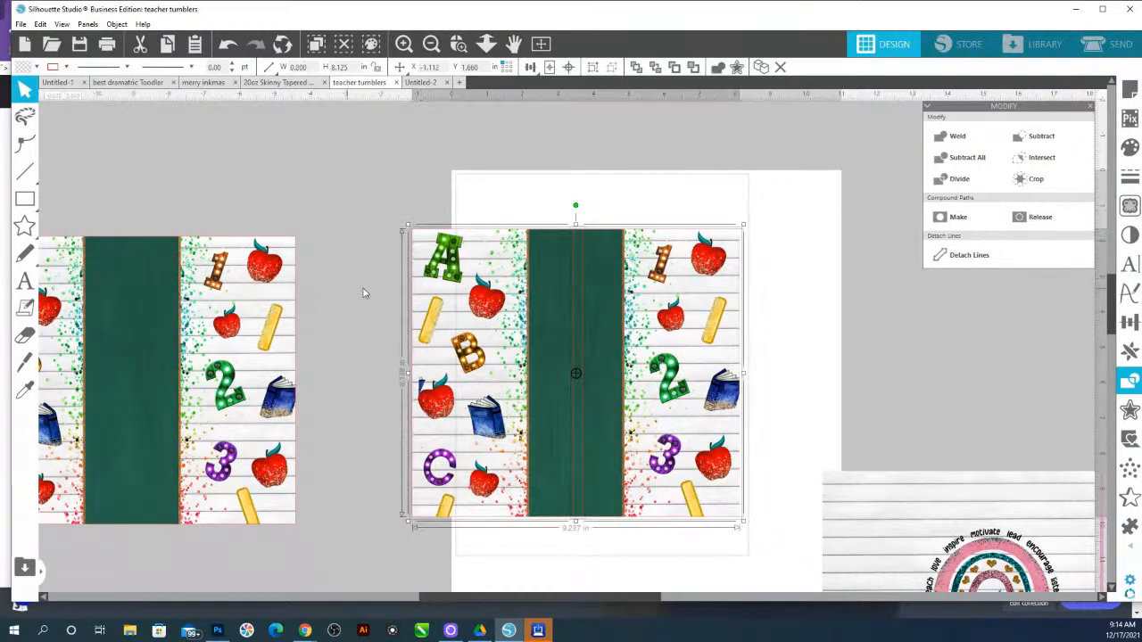
left_click(1129, 322)
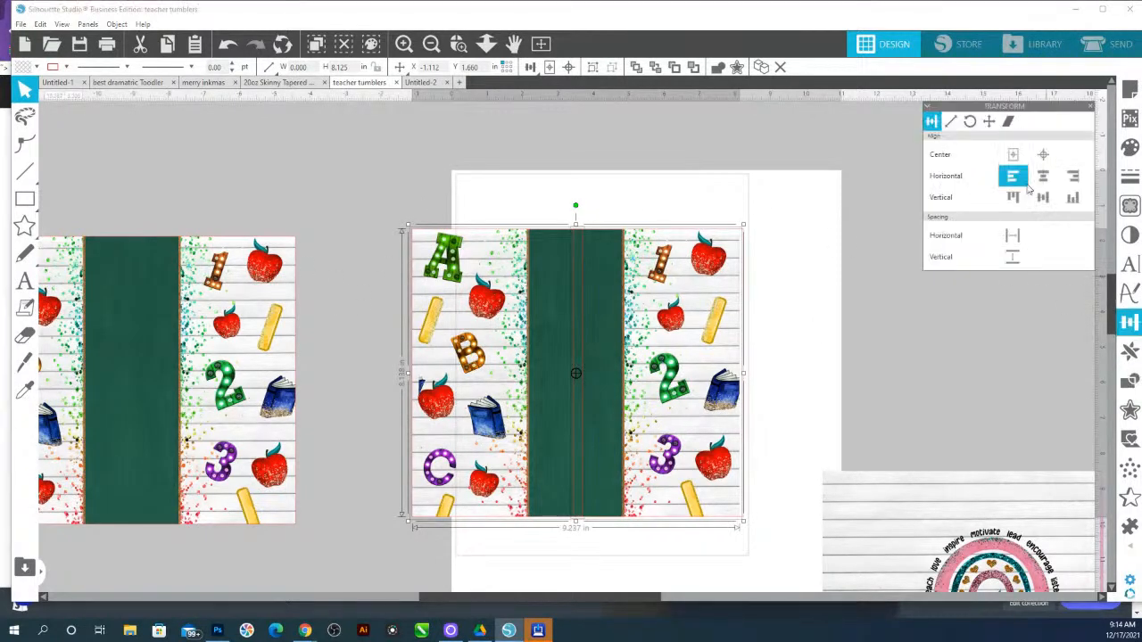
left_click(1013, 178)
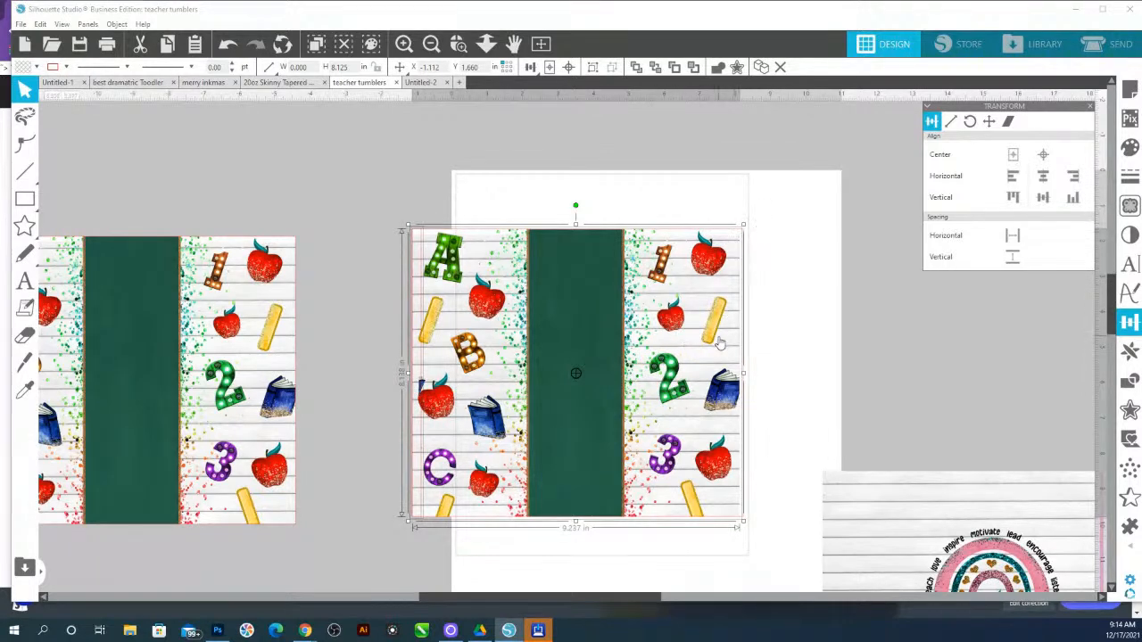
left_click(726, 174)
left_click(732, 298)
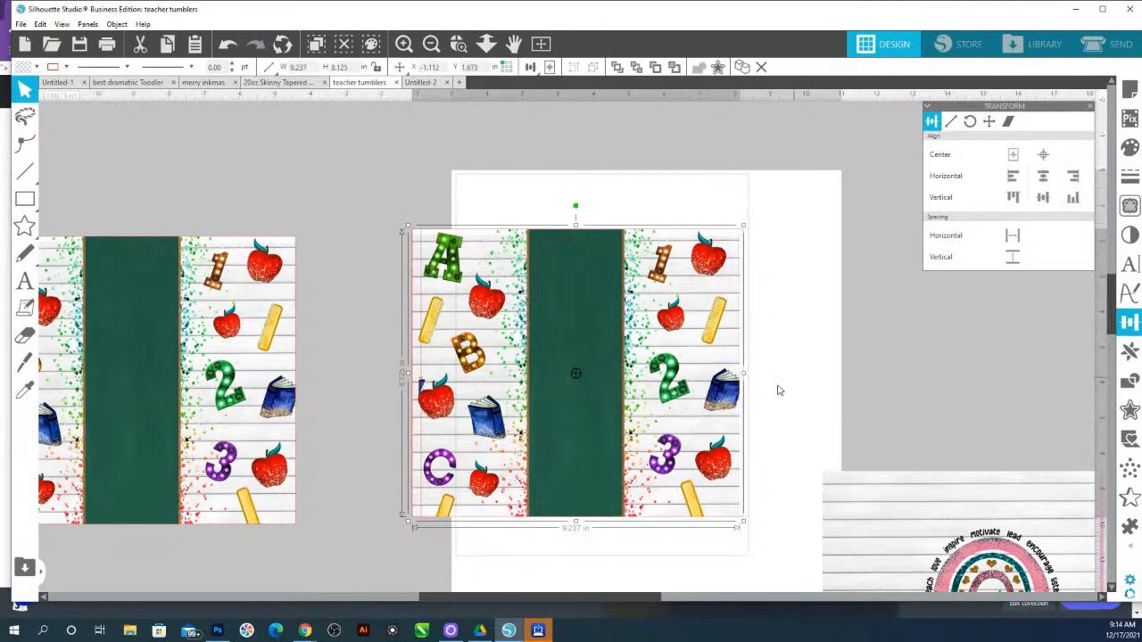
left_click(759, 274)
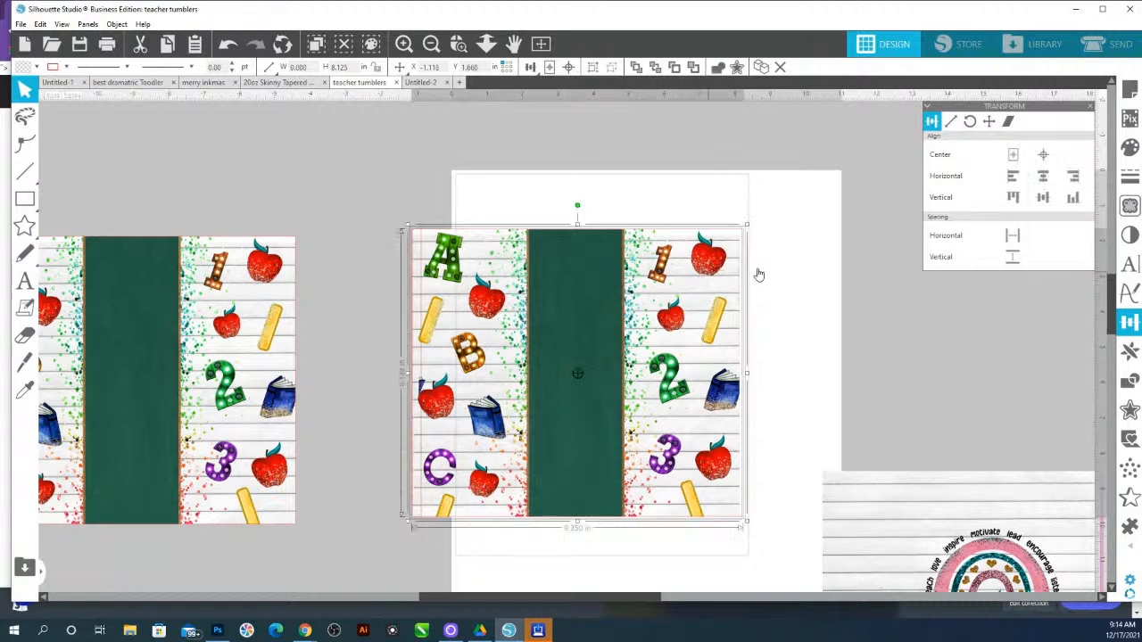
left_click(1073, 177)
left_click(916, 259)
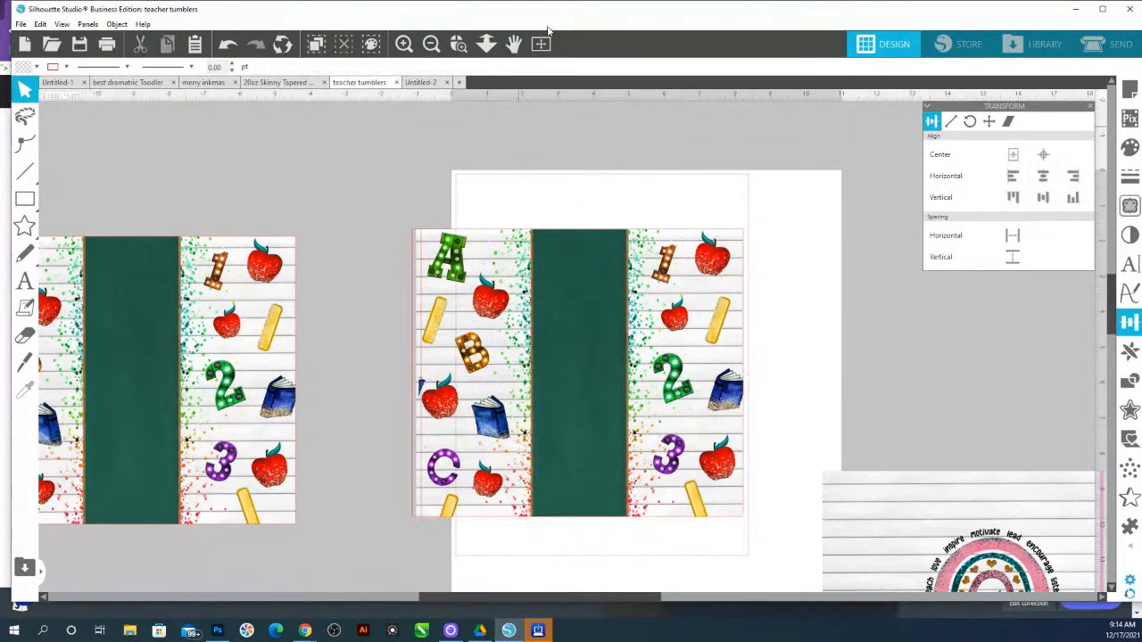
Zoom in to inspect the chalkboard design's left edge against the red rectangle
left_click(457, 44)
left_click_drag(385, 200, 508, 339)
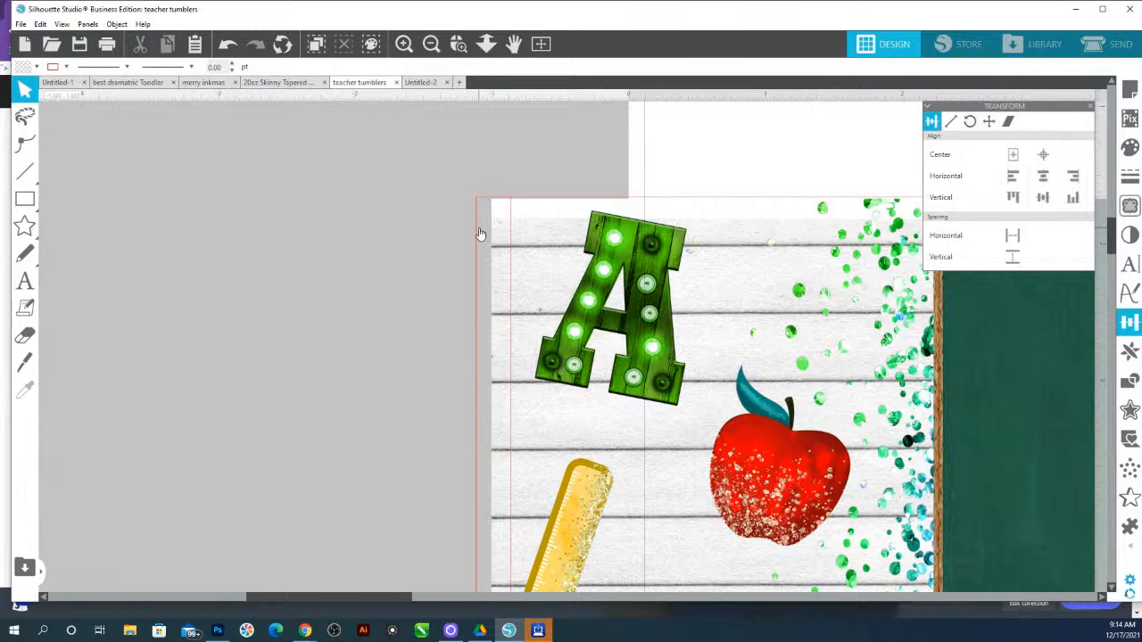
left_click(486, 44)
left_click_drag(498, 361, 506, 120)
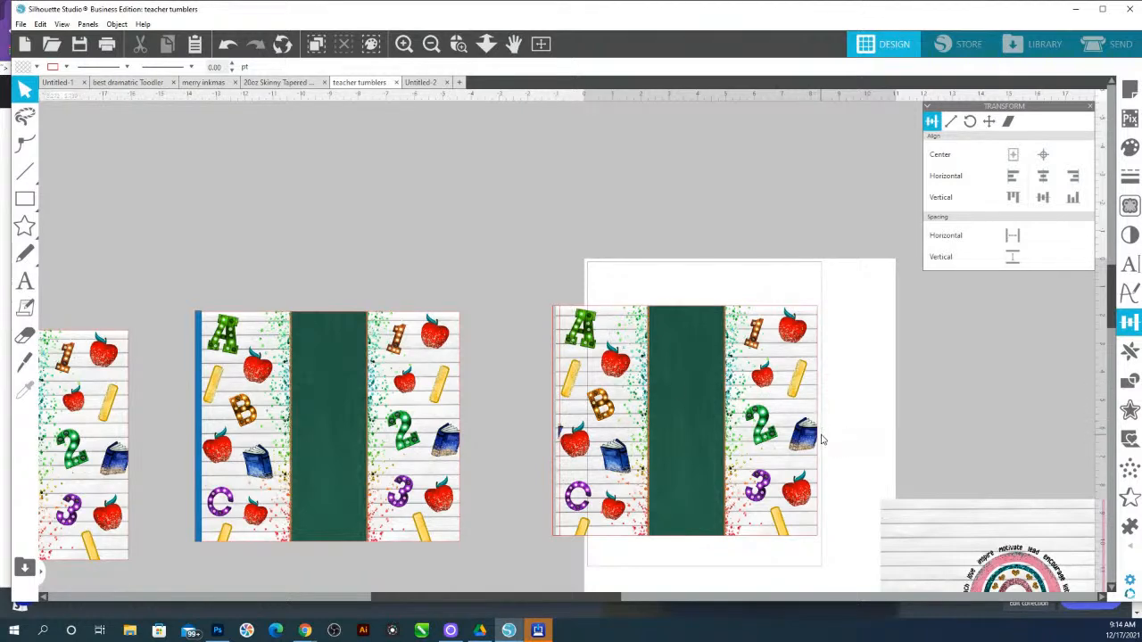
left_click(458, 44)
left_click_drag(512, 253, 667, 525)
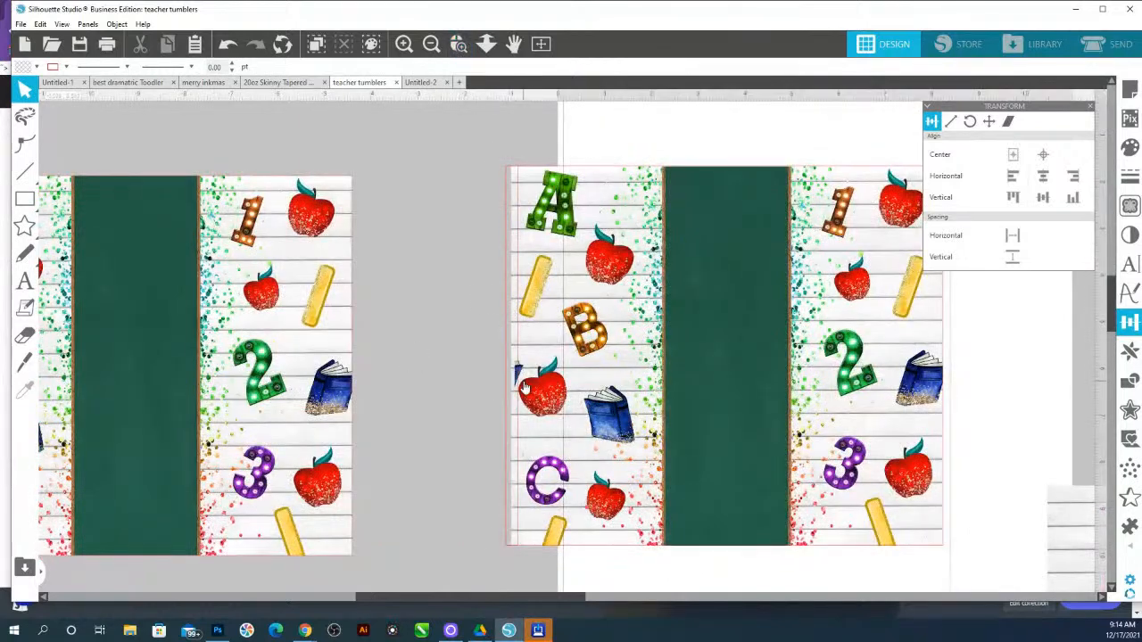
left_click(458, 44)
left_click_drag(505, 164, 563, 296)
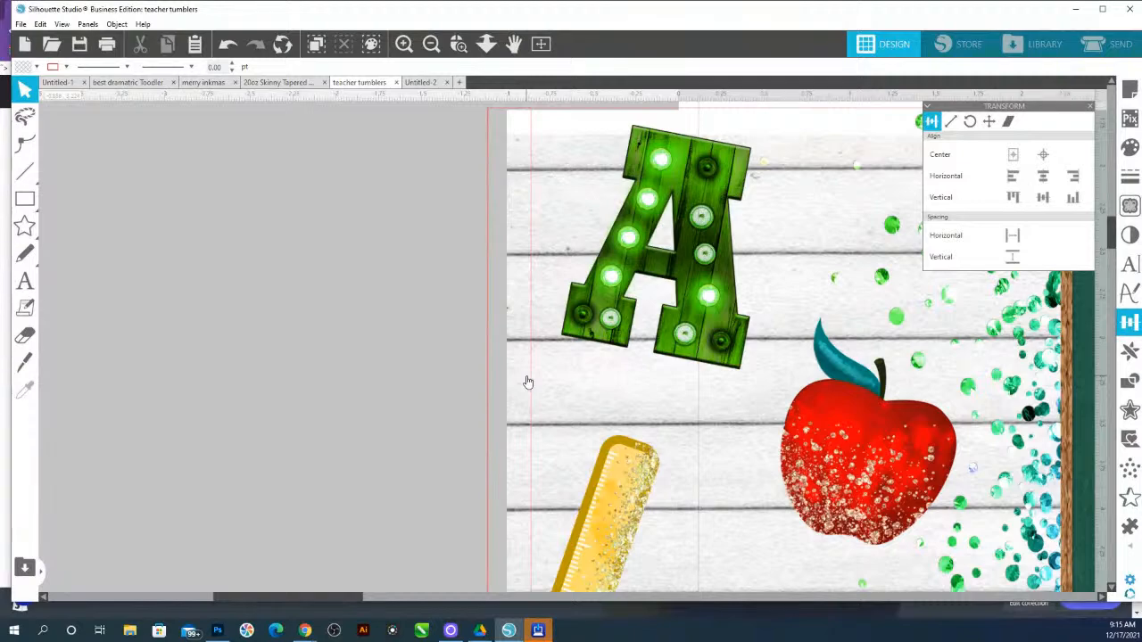
left_click(493, 44)
left_click_drag(429, 330, 437, 156)
key("Escape")
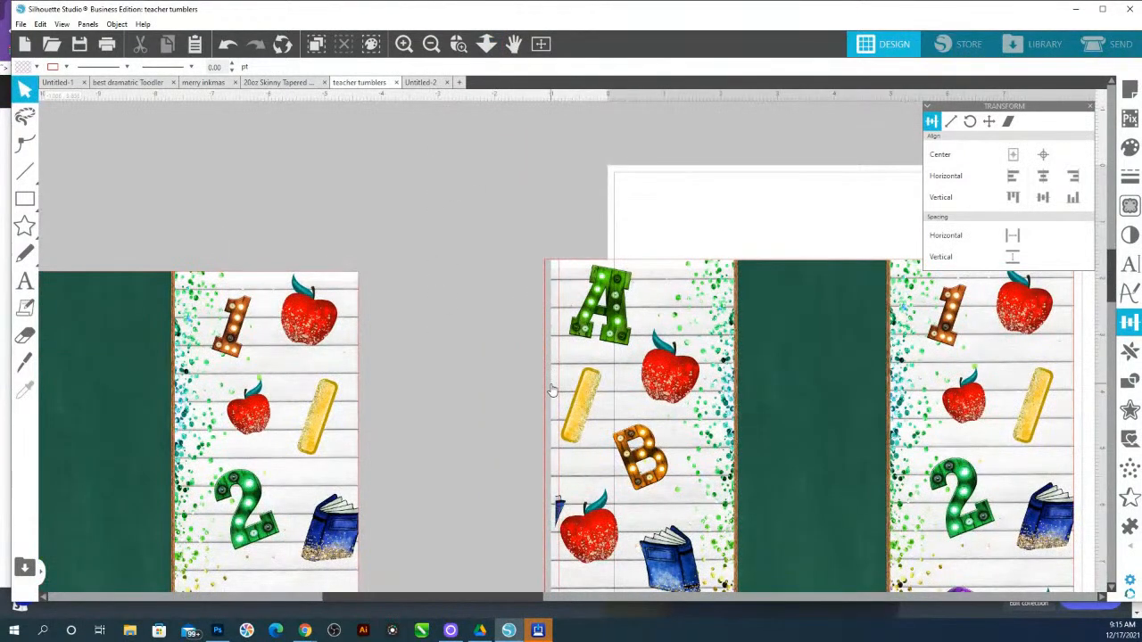
scroll(552, 391, "down", 5)
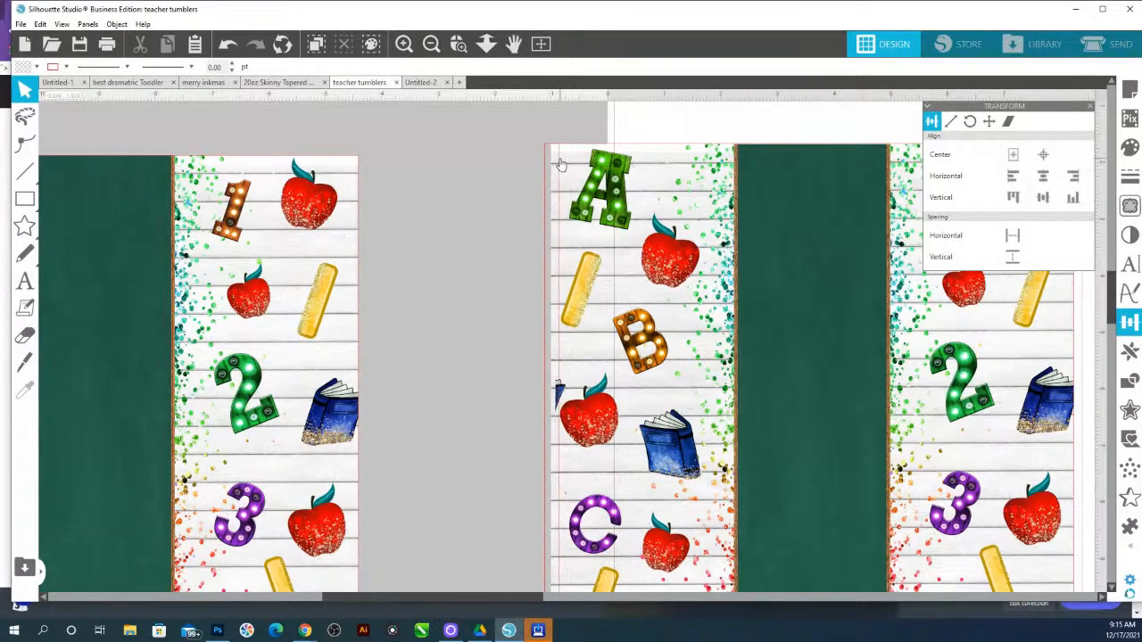
Select the thin strip along the design's left edge and delete it
left_click(551, 373)
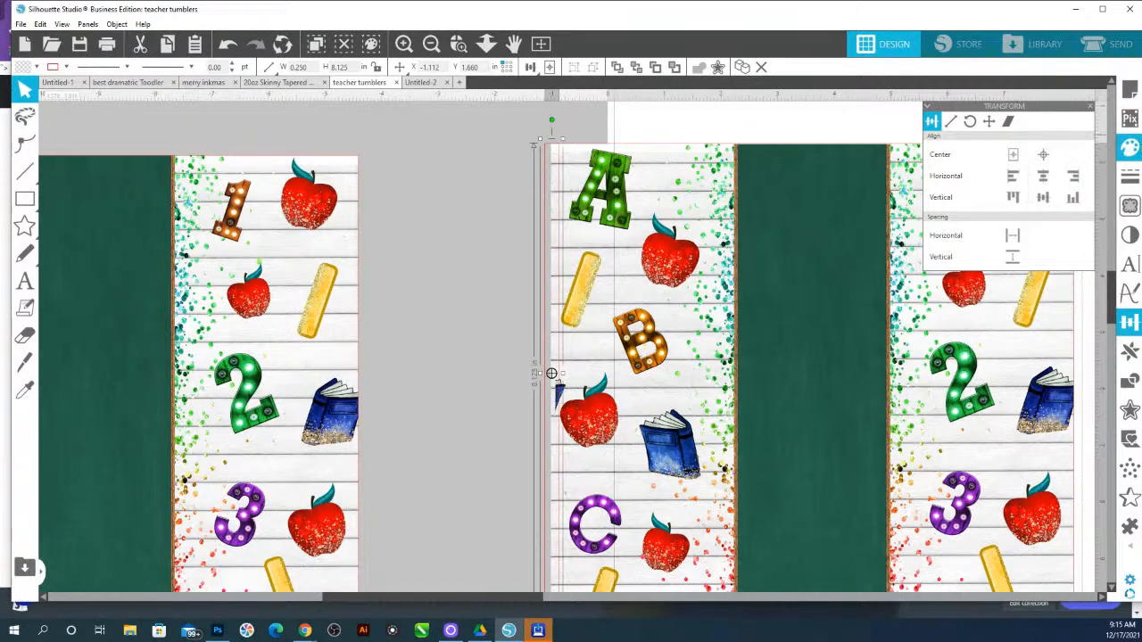
left_click(1136, 151)
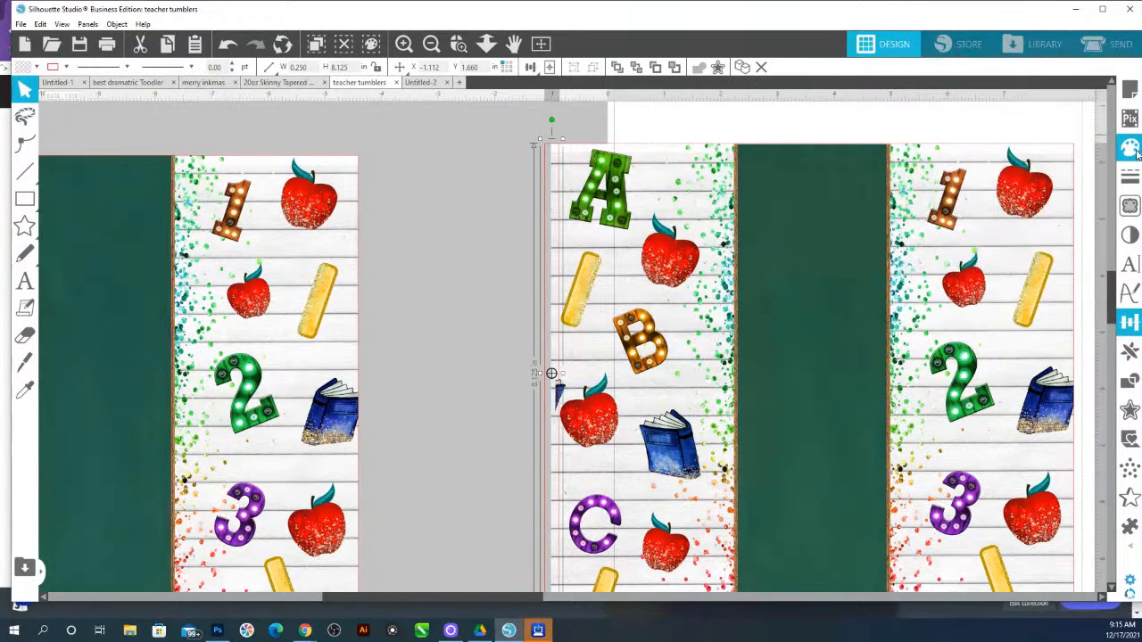
left_click(1055, 155)
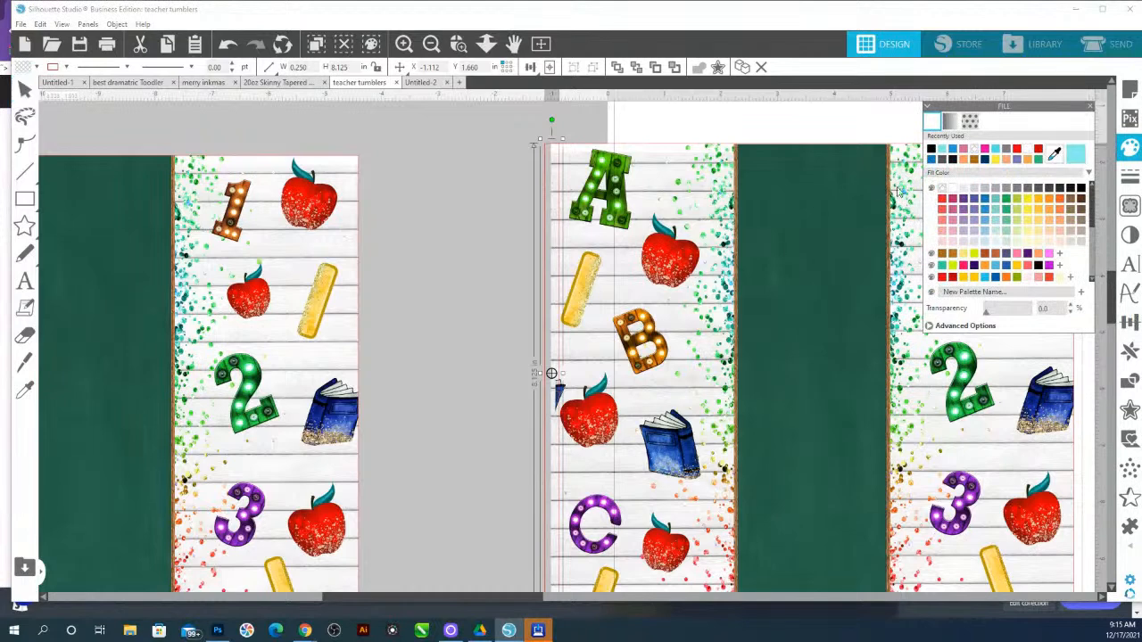
right_click(554, 203)
left_click(594, 429)
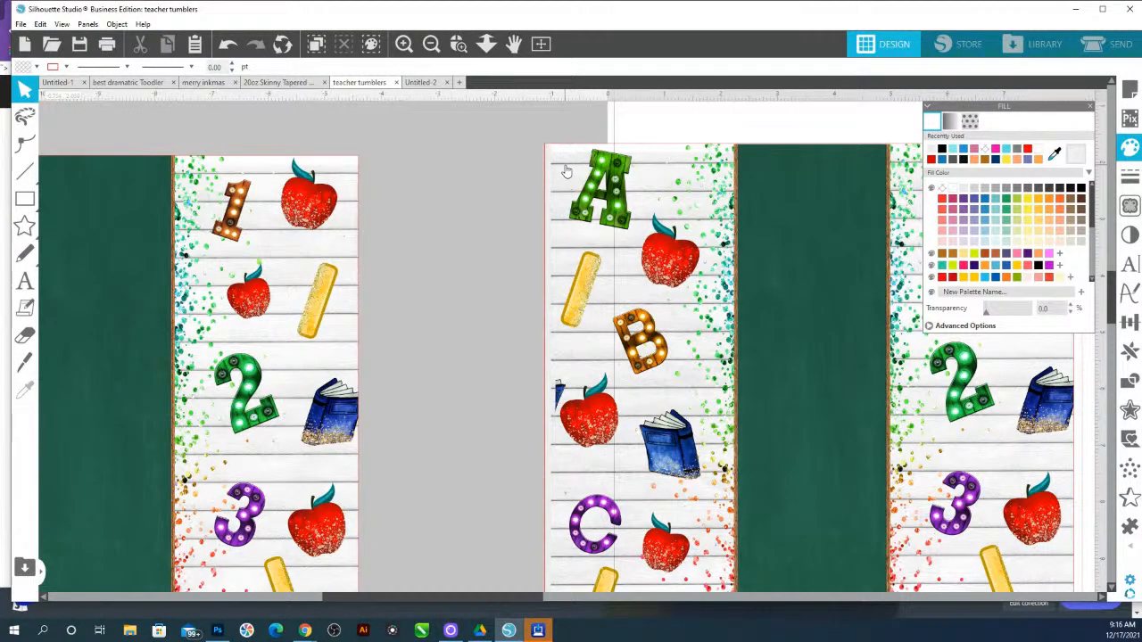
Ungroup the lined-paper design and move the Teacher Squad paper layer up and away from it
scroll(564, 171, "up", 1)
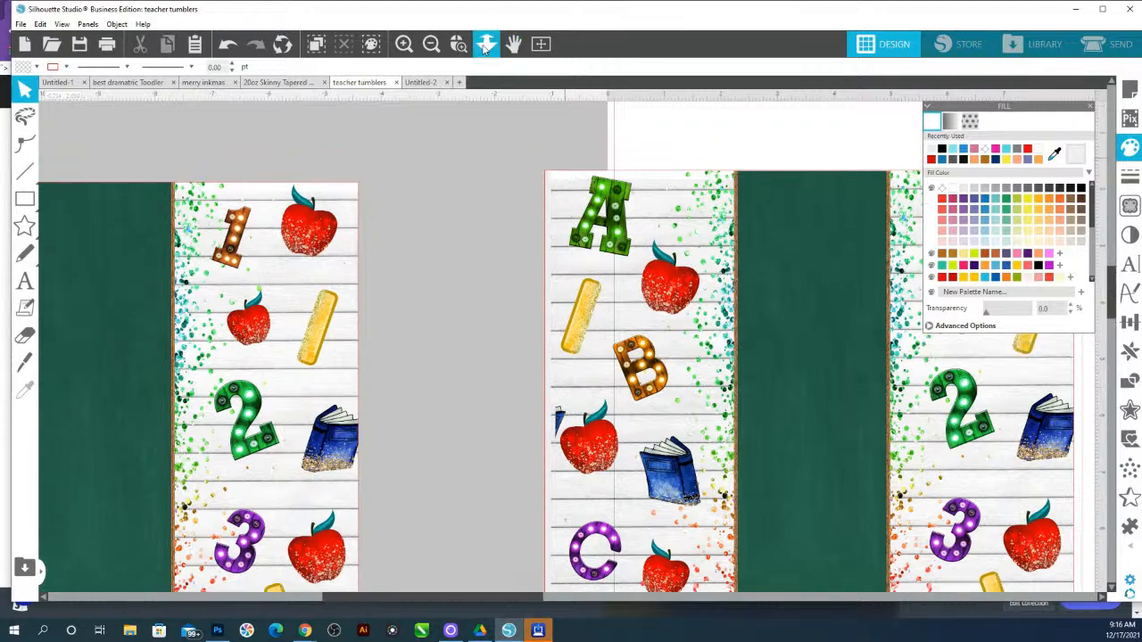
left_click(486, 43)
left_click_drag(420, 409, 416, 231)
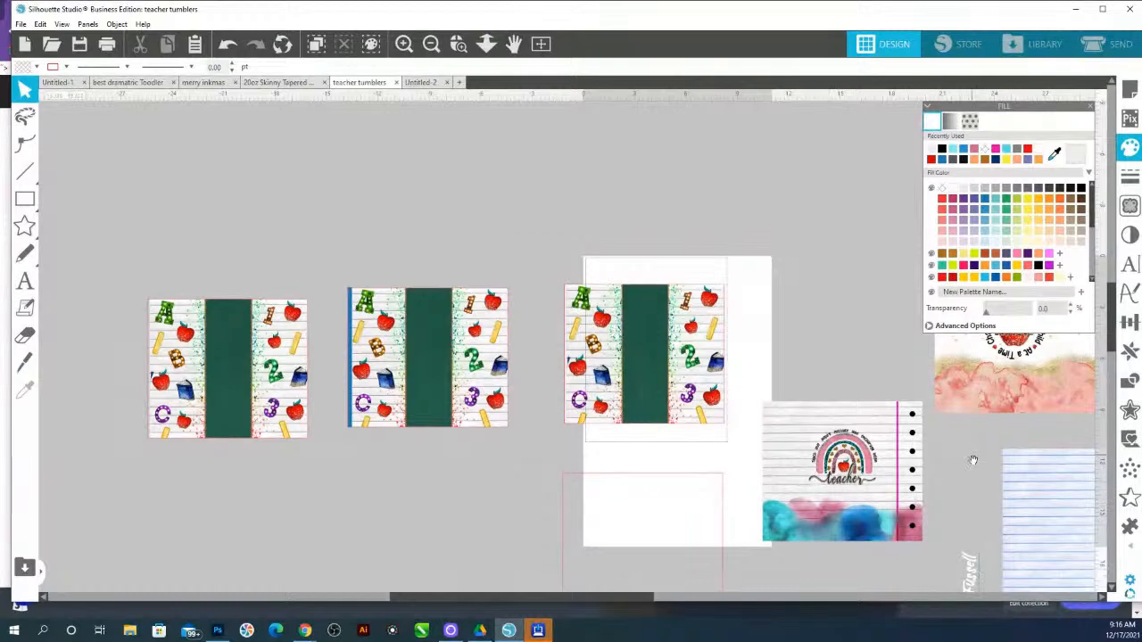
left_click_drag(971, 458, 691, 461)
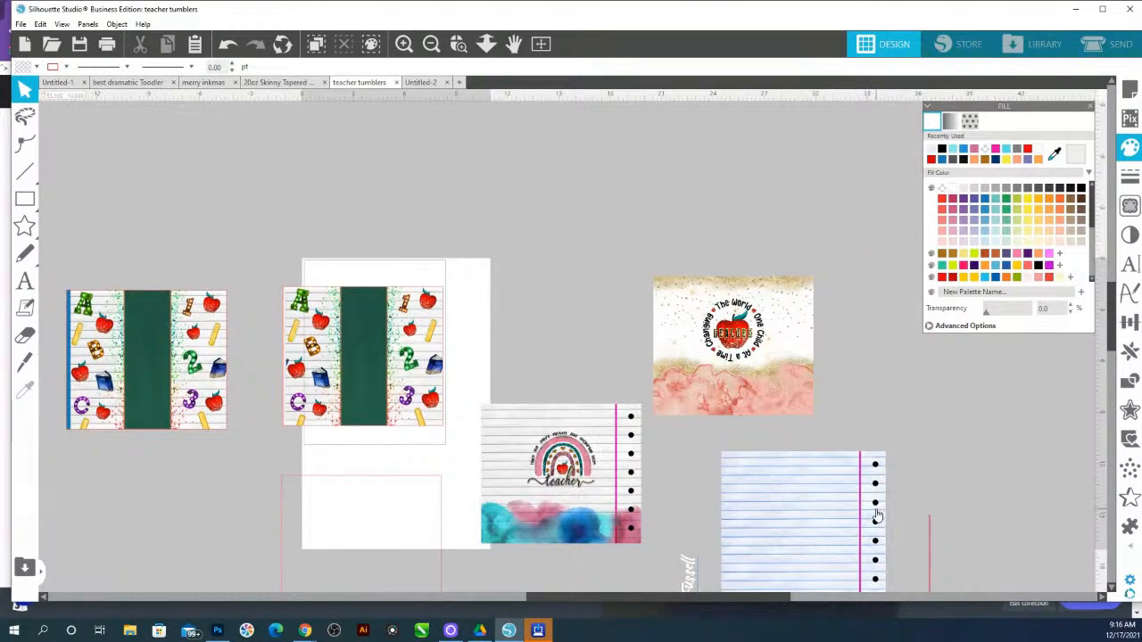
mouse_move(877, 516)
left_mouse_down()
mouse_move(870, 417)
mouse_move(867, 517)
left_mouse_up()
right_click(867, 518)
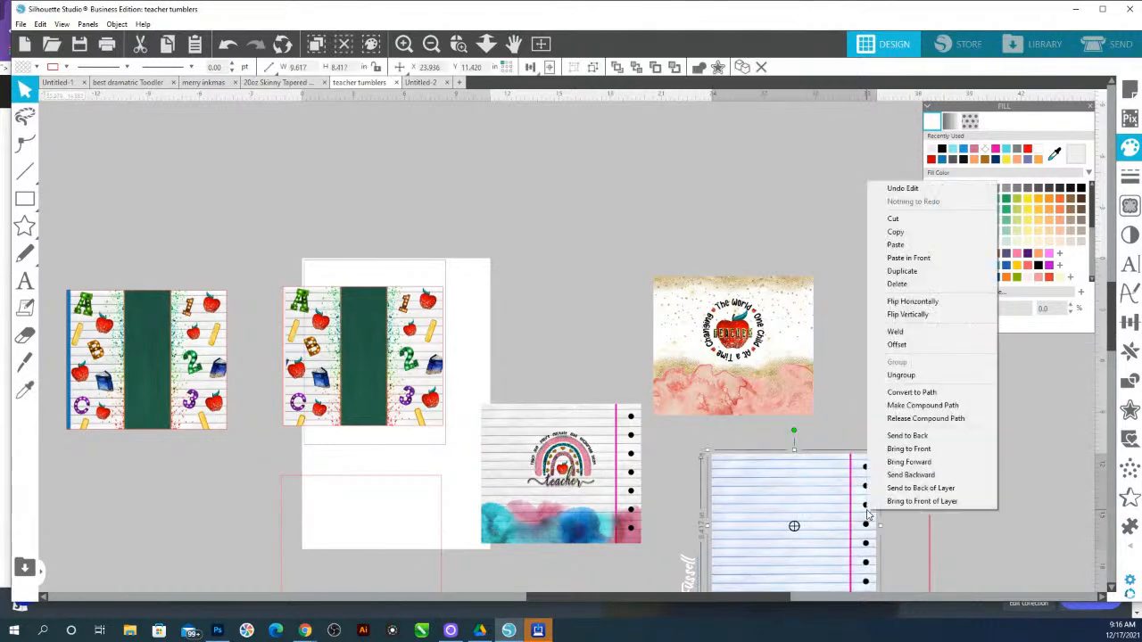
left_click(924, 375)
left_click_drag(868, 483, 927, 170)
Zoom in to inspect the Teacher Squad lined-paper design
left_click_drag(921, 319, 1011, 343)
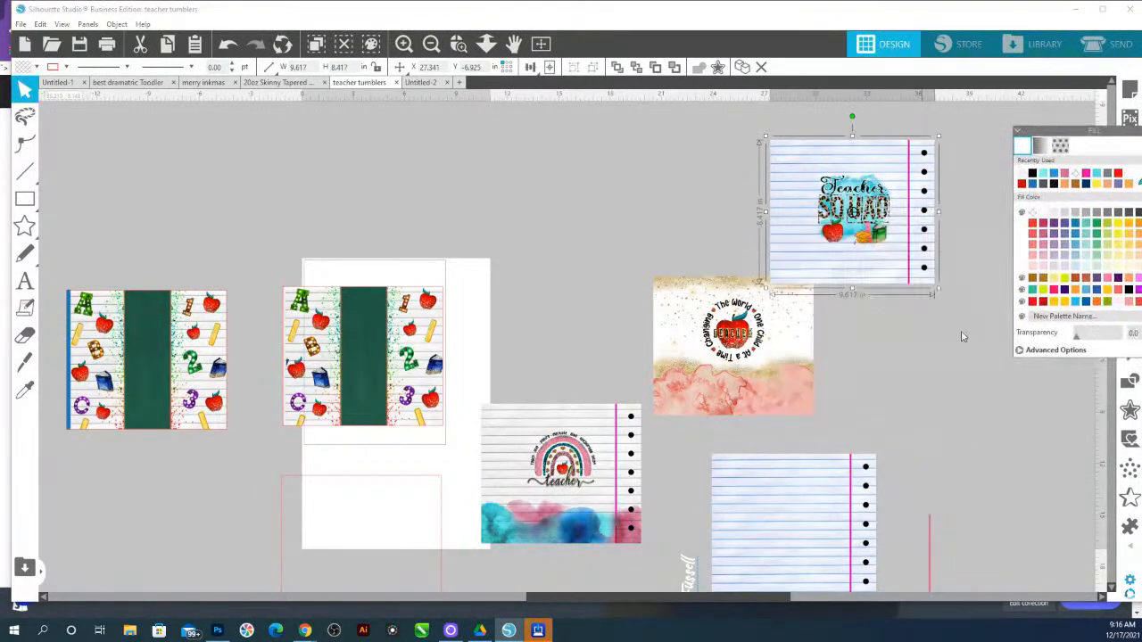
left_click_drag(841, 375, 585, 482)
left_click_drag(671, 303, 778, 250)
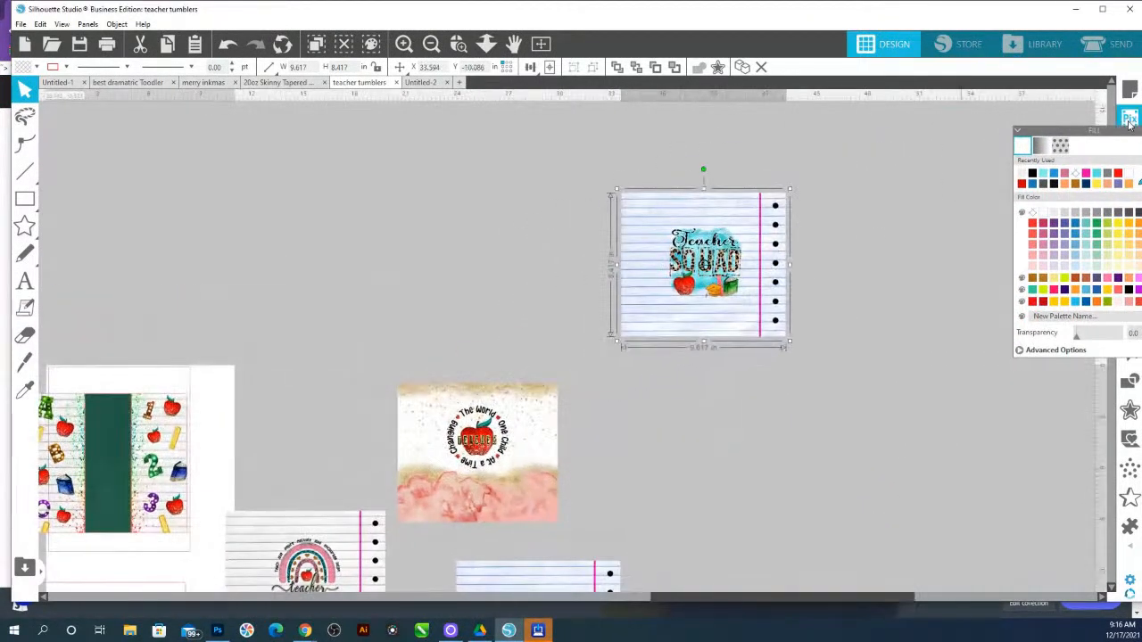
left_click(485, 45)
left_click_drag(646, 210, 851, 398)
left_click_drag(863, 233, 518, 421)
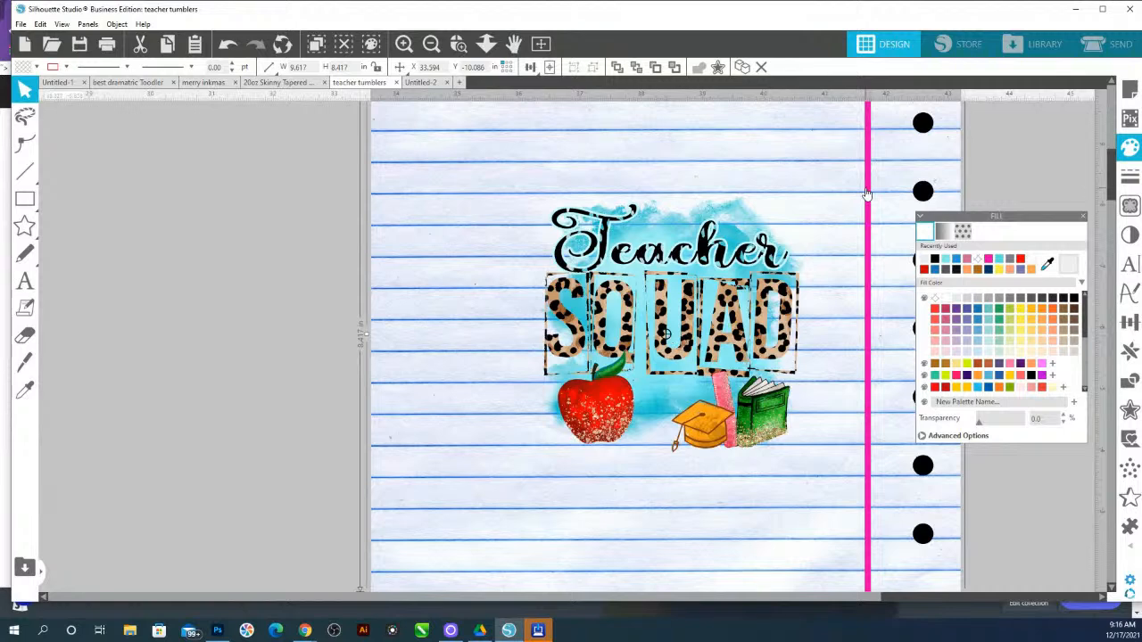
left_click(486, 44)
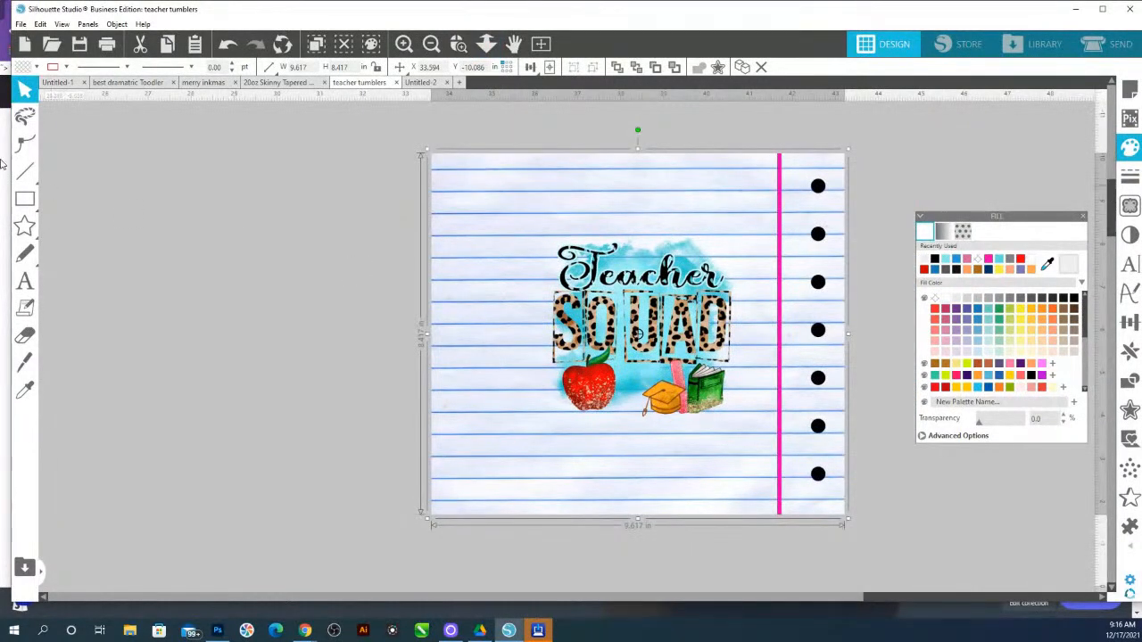
Draw a rectangle and set it to 9.35 in wide and 8.125 in high
left_click(25, 201)
left_click(25, 204)
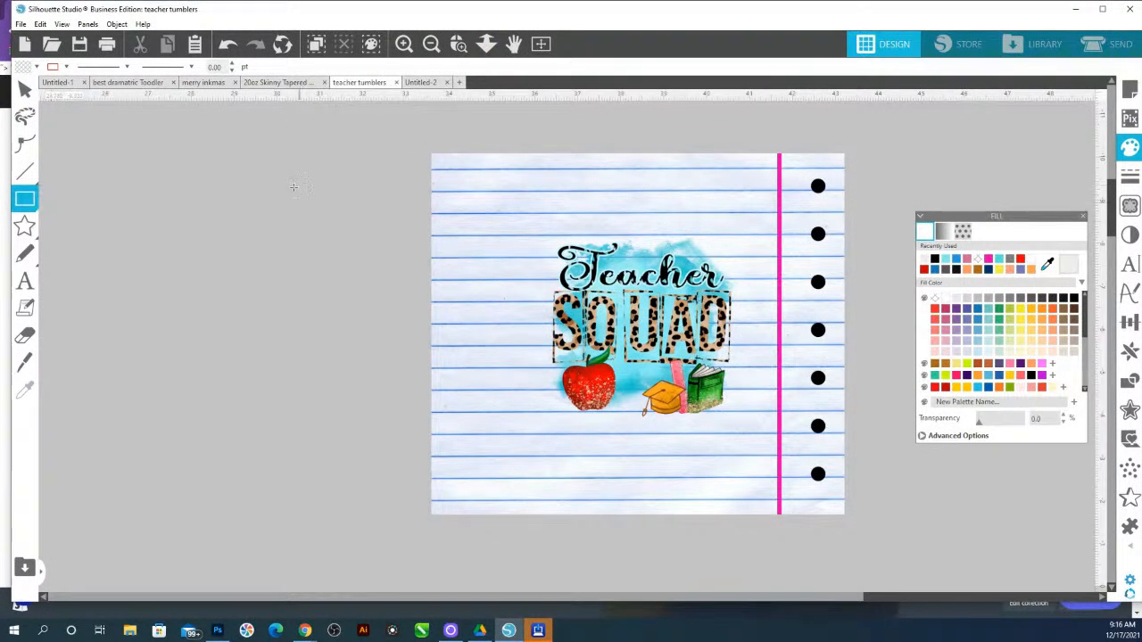
left_click_drag(192, 165, 382, 375)
double_click(299, 67)
type("9.35")
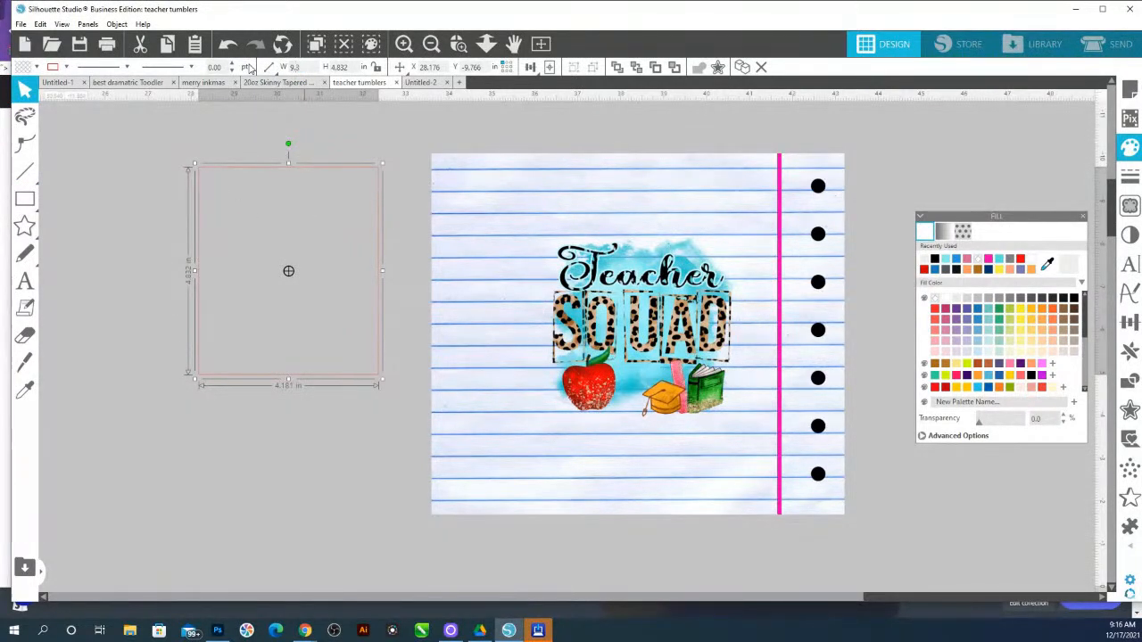
key("Return")
key("Tab")
type("8")
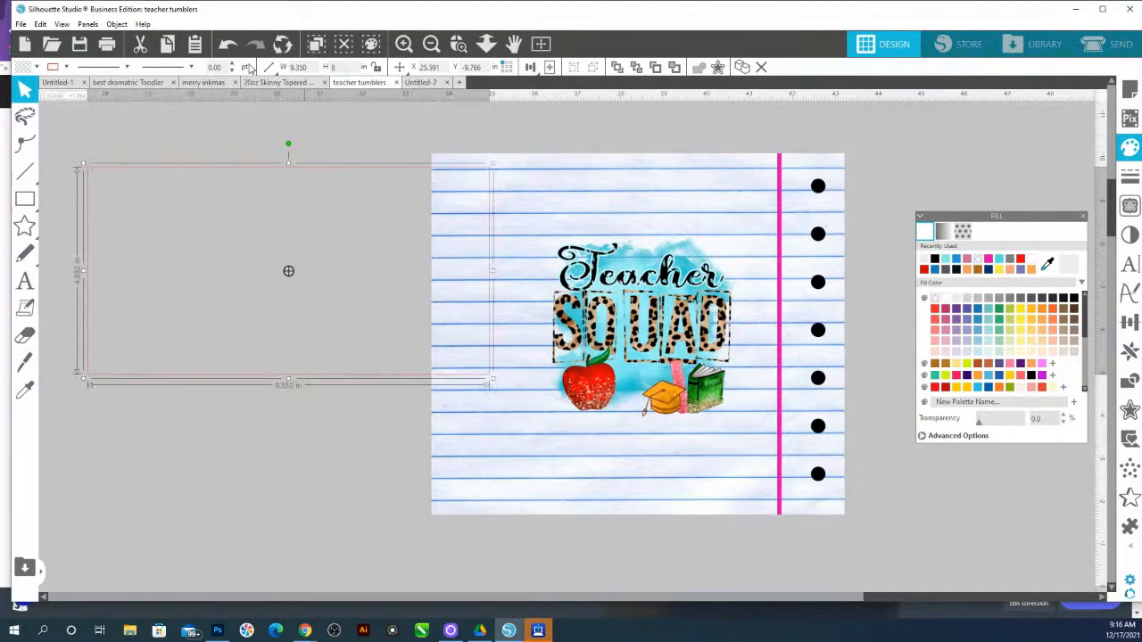
key("Return")
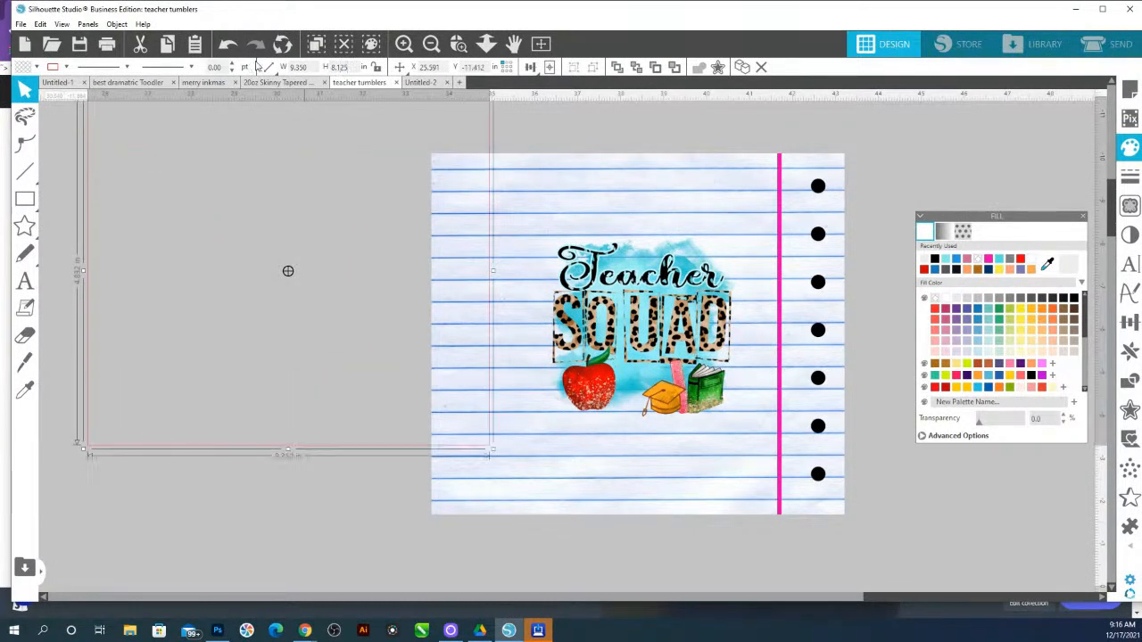
Move the rectangle onto the Teacher Squad design and align both to the right and bottom edges
left_click_drag(379, 453, 696, 487)
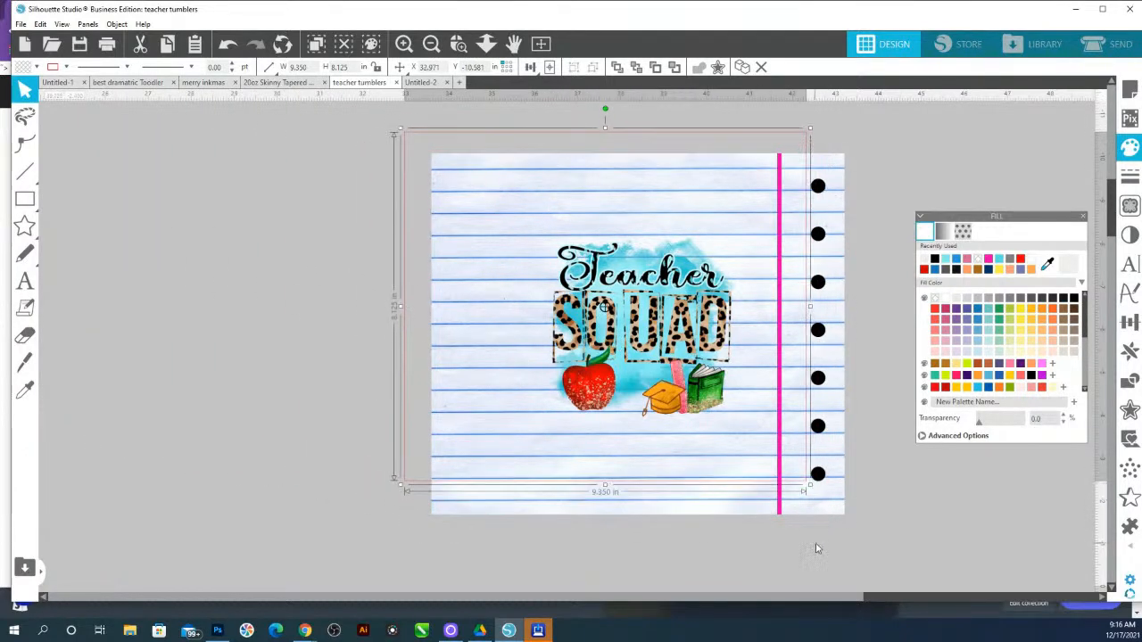
left_click_drag(814, 542, 762, 458)
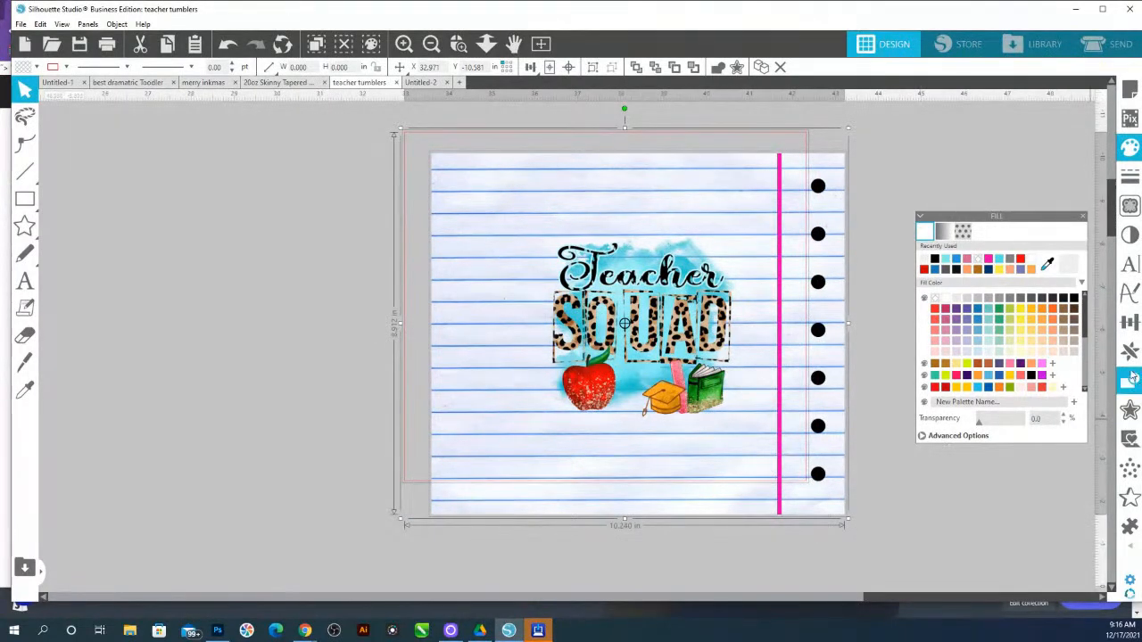
left_click(1129, 321)
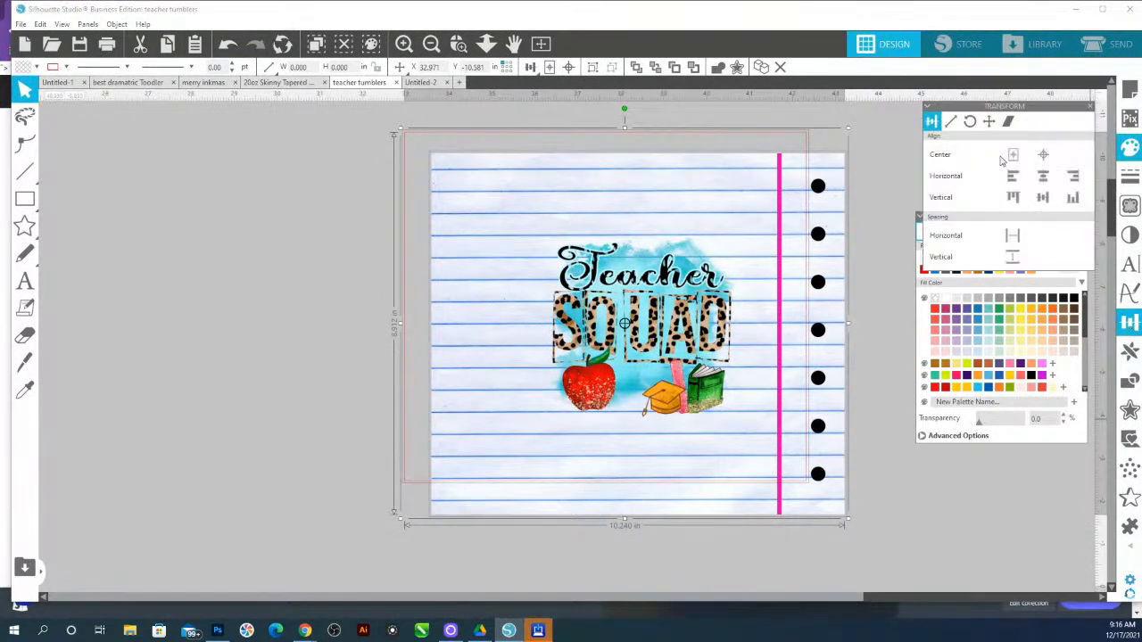
left_click(1073, 176)
left_click(1073, 197)
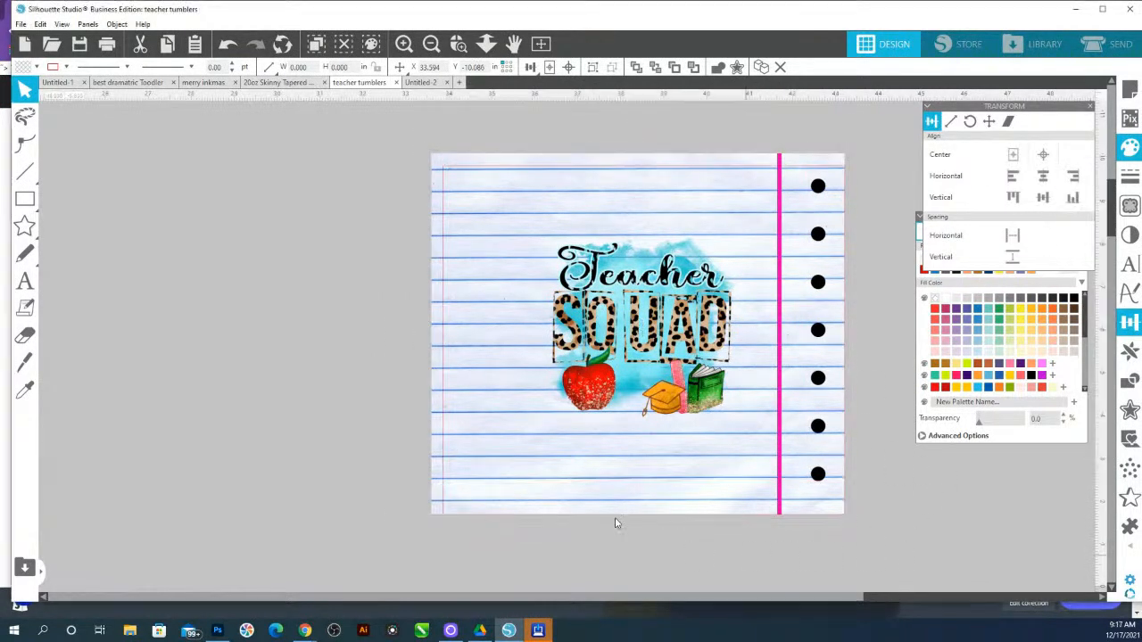
Resize the Teacher Squad design from its top-left corner to about 9.29 × 8.13 in
left_click(453, 179)
left_click_drag(428, 151, 439, 171)
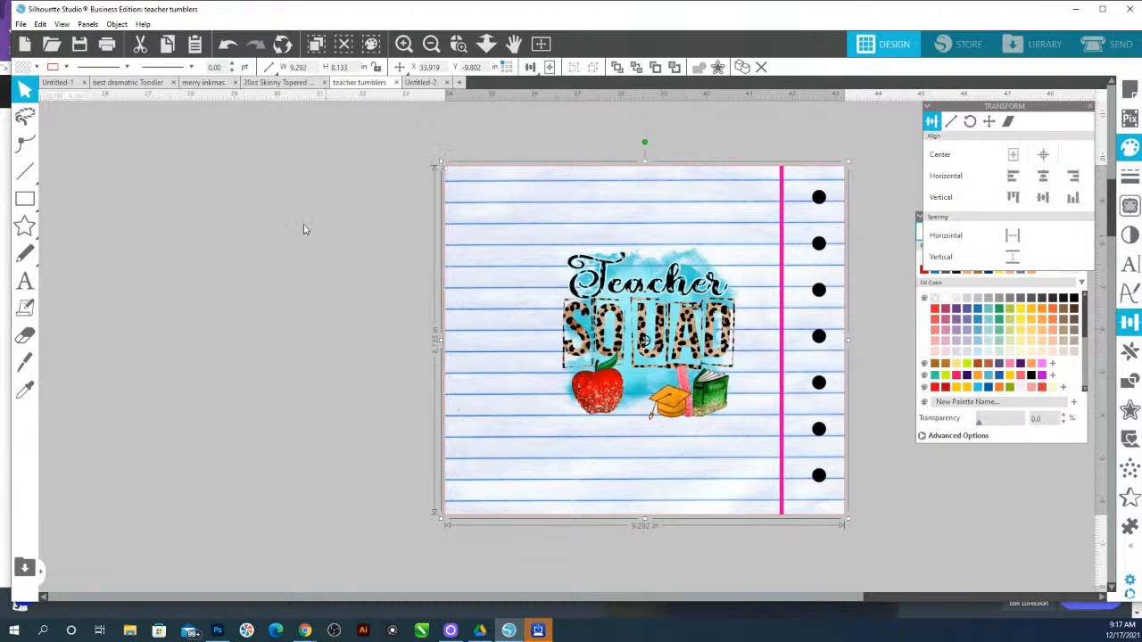
Draw a rectangle about 7.77 × 1.5 in over the blank top strip of the Teacher Squad lined paper
left_click(518, 148)
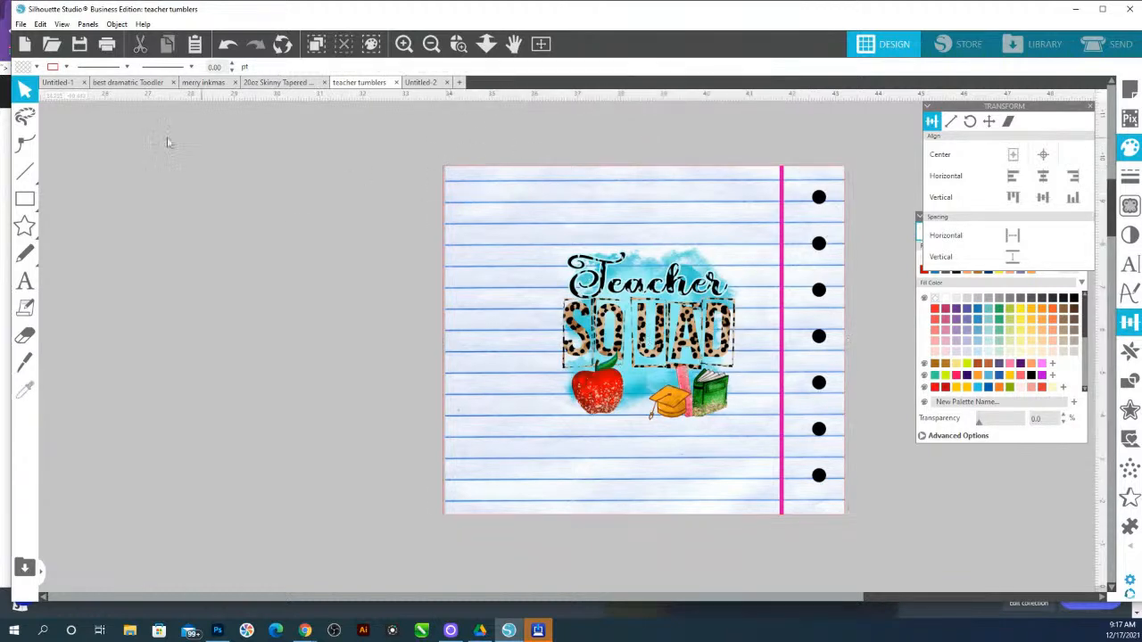
mouse_move(28, 199)
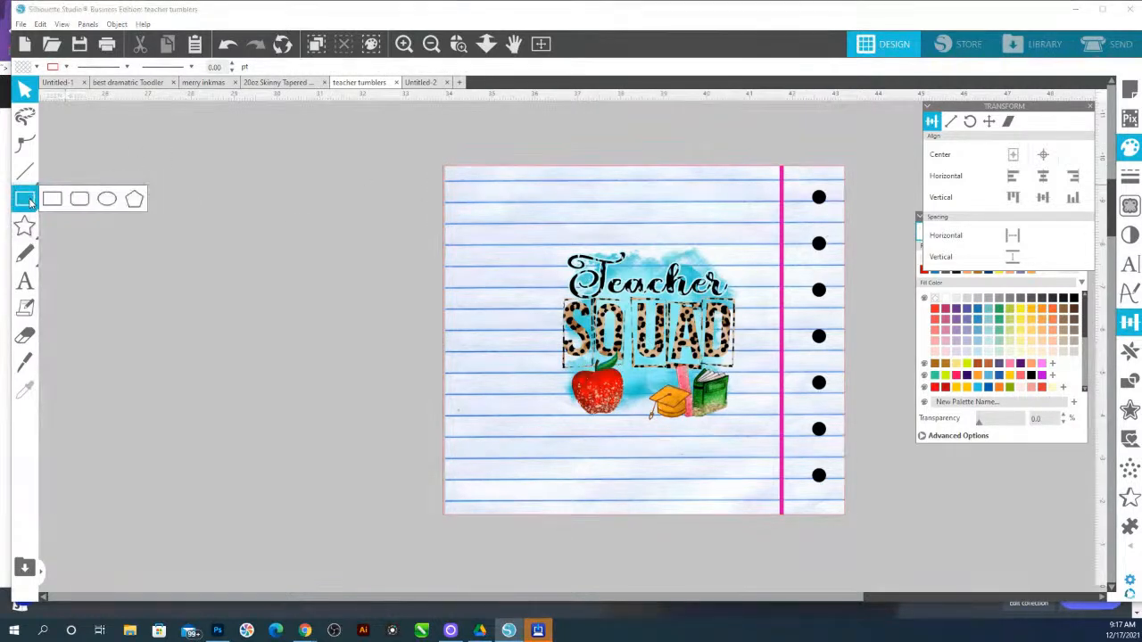
left_click(51, 199)
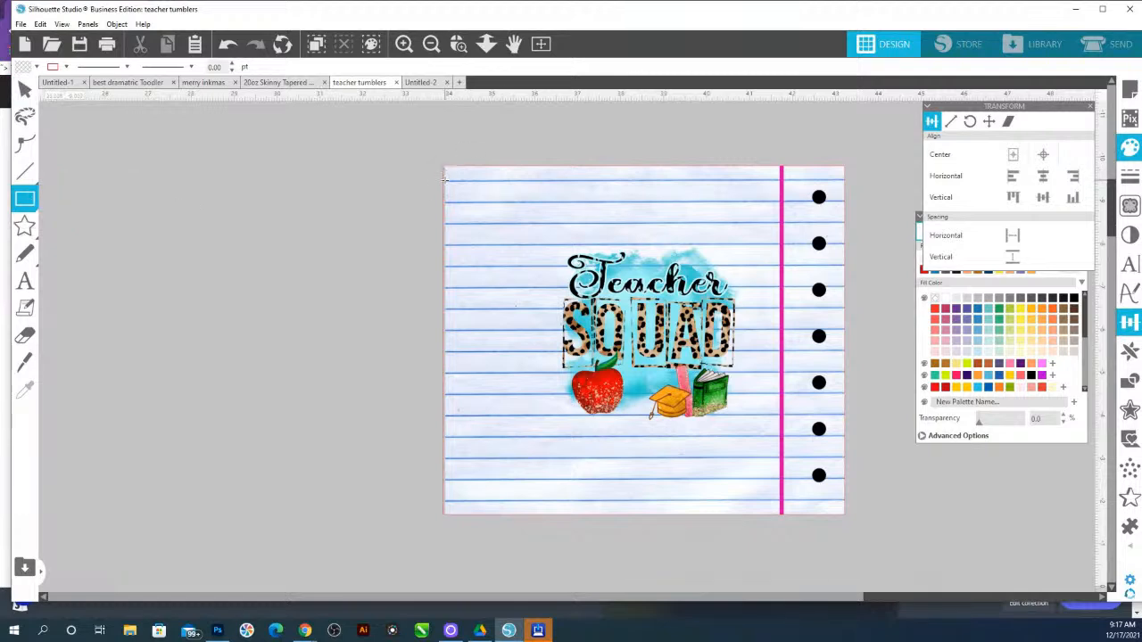
left_click(459, 44)
left_click_drag(413, 140, 933, 418)
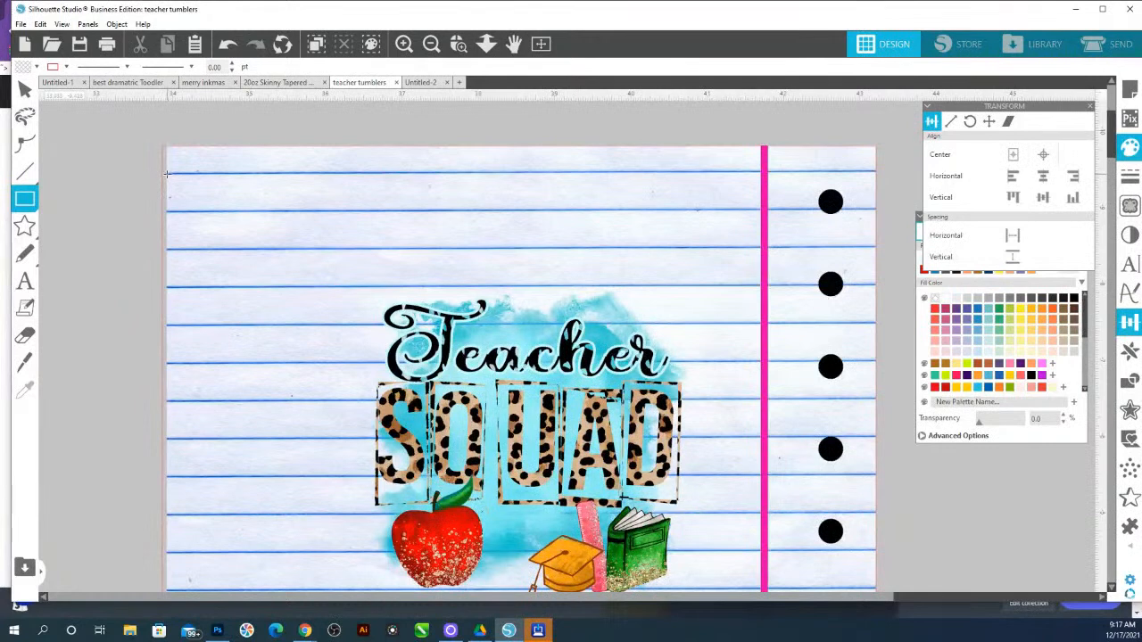
left_click_drag(166, 173, 760, 291)
left_click_drag(465, 175, 463, 173)
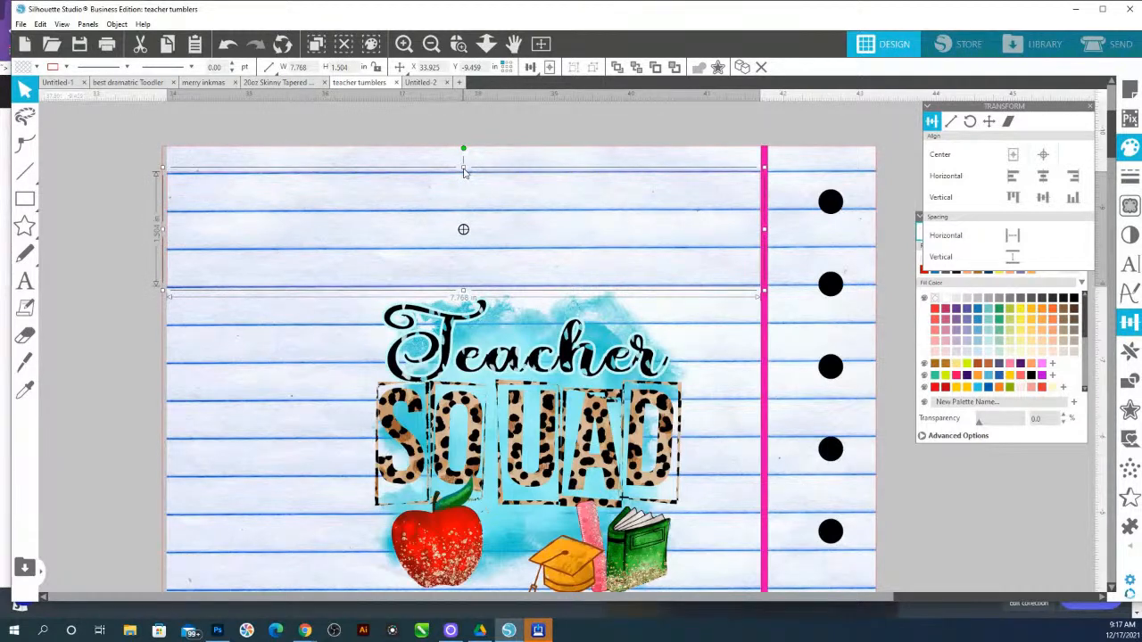
Send the Teacher Squad design to the back, then crop it with the rectangle to cut out a blank lined-paper strip
left_click(519, 166)
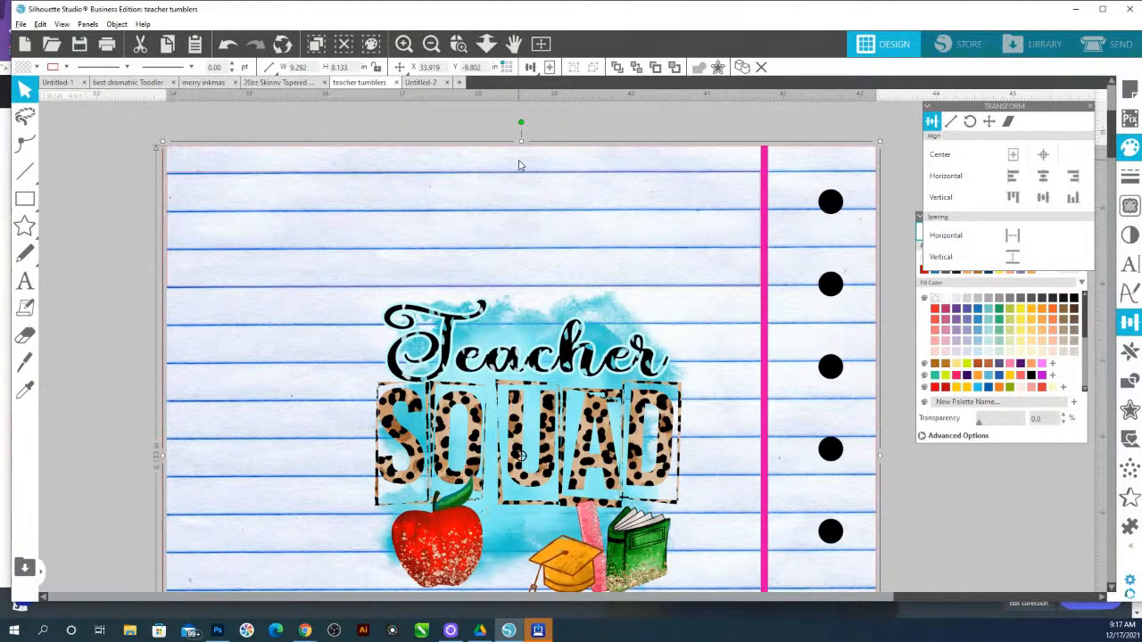
key("alt")
key("alt")
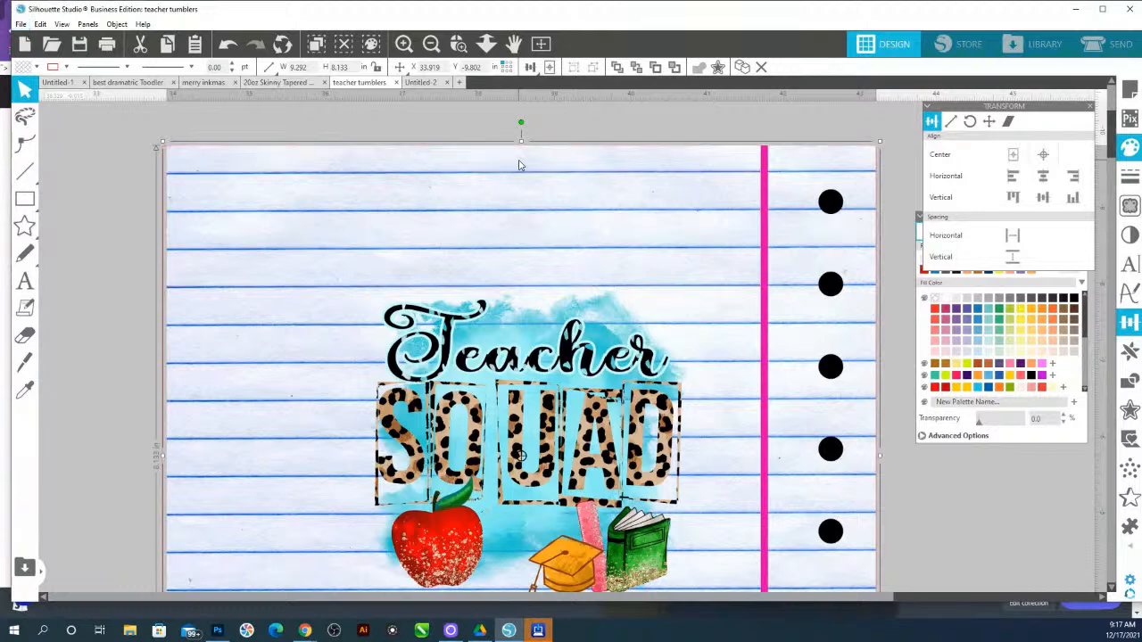
right_click(520, 165)
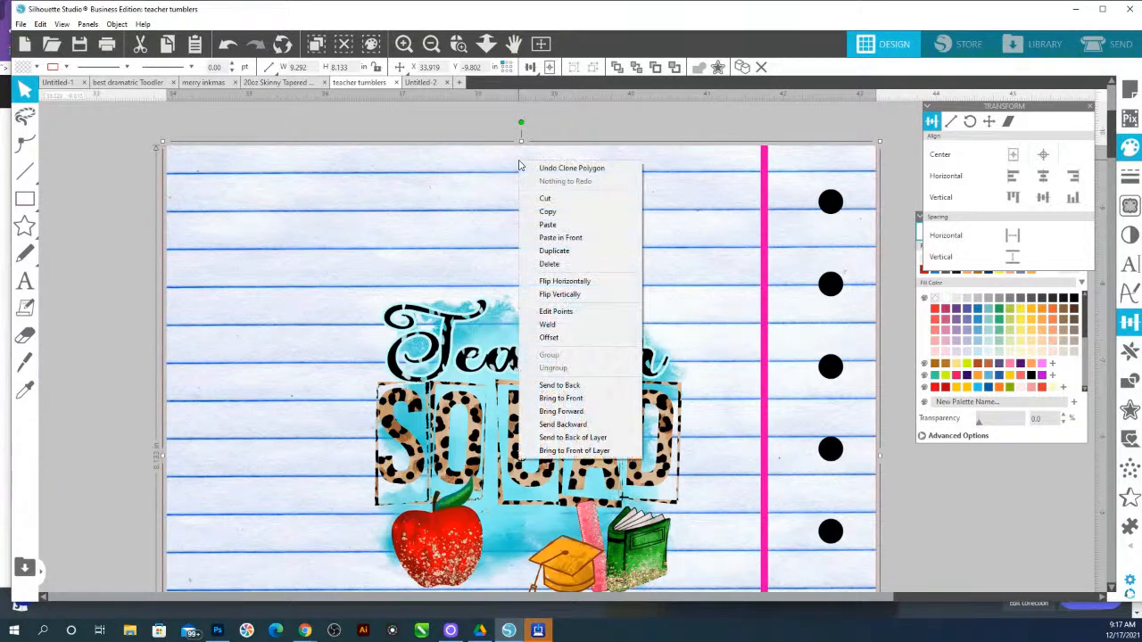
left_click(562, 385)
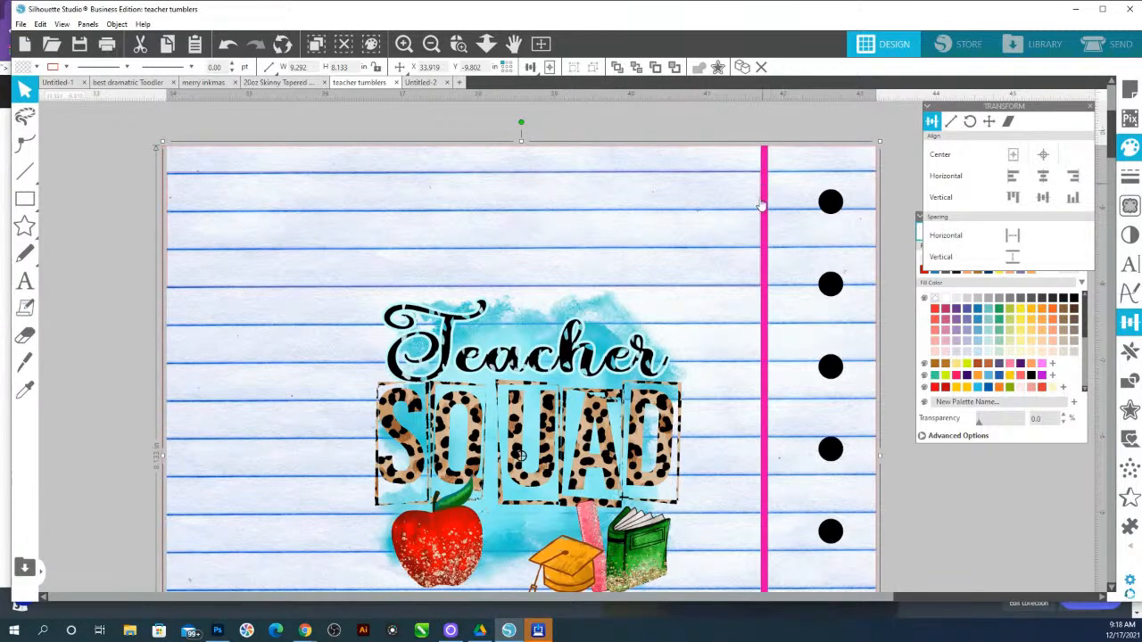
left_click(756, 288, "shift")
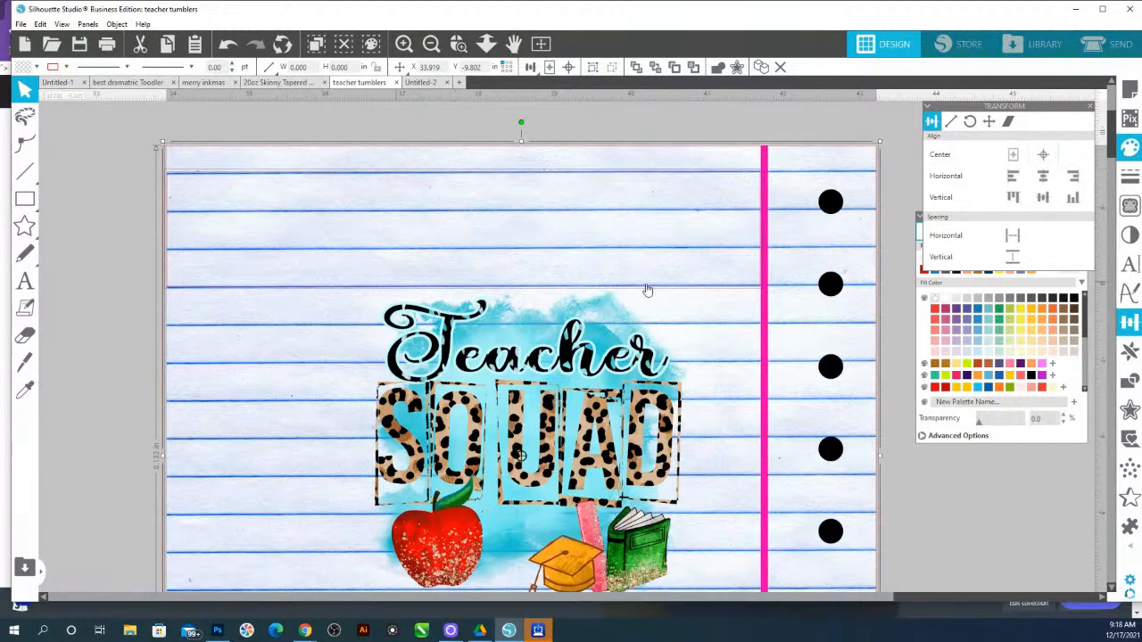
left_click(1130, 382)
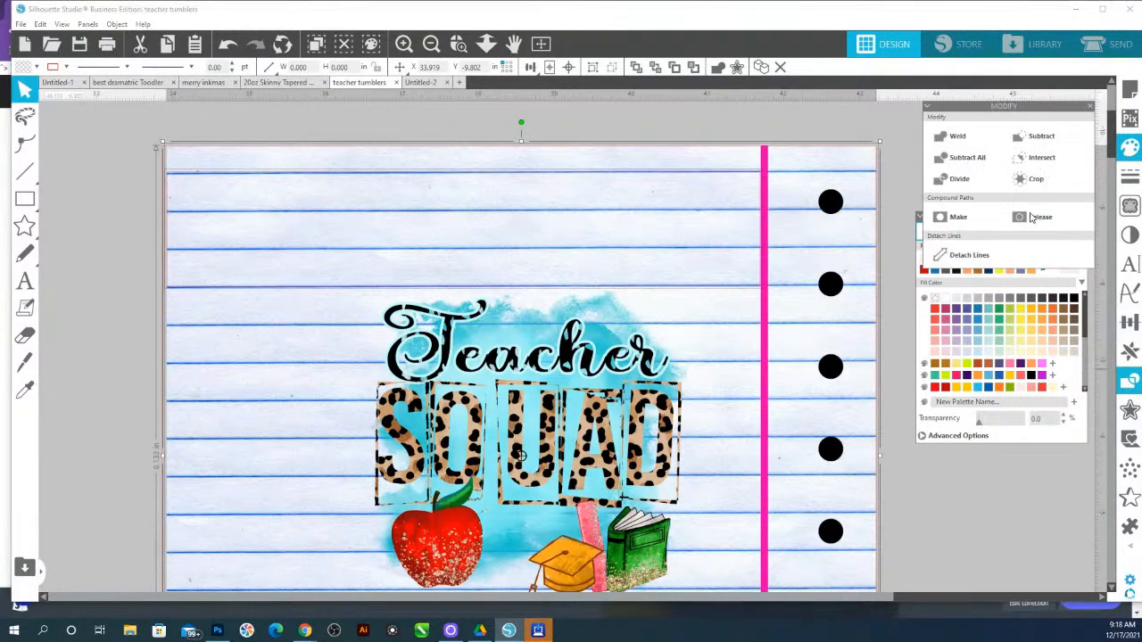
left_click(1034, 180)
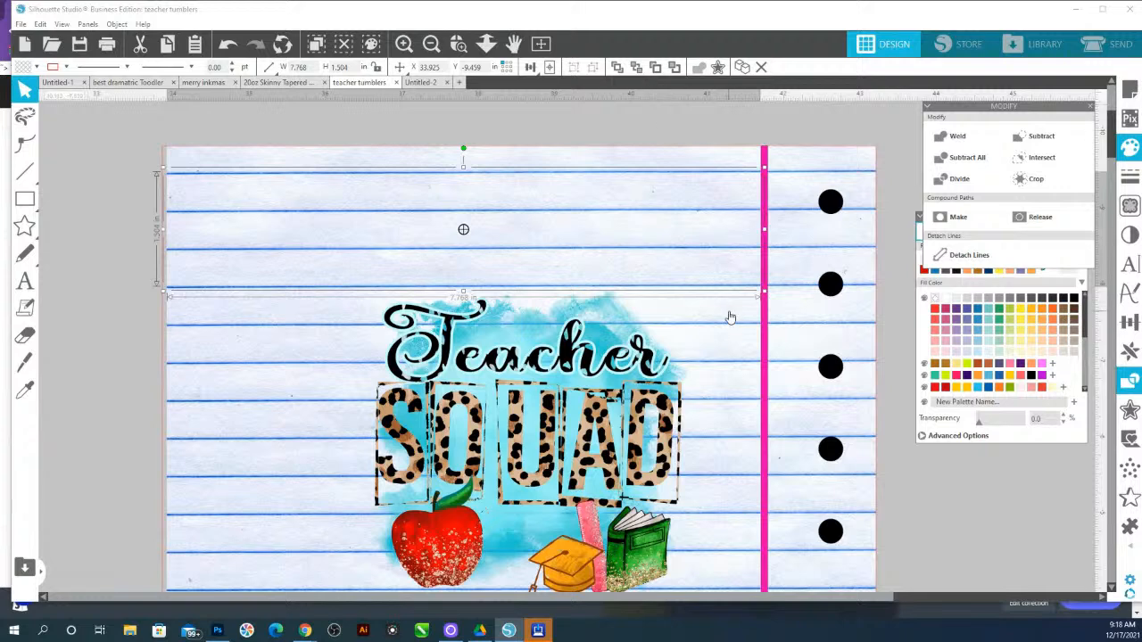
Duplicate the blank lined-paper strip and nudge the copy up over the Teacher lettering
key("i")
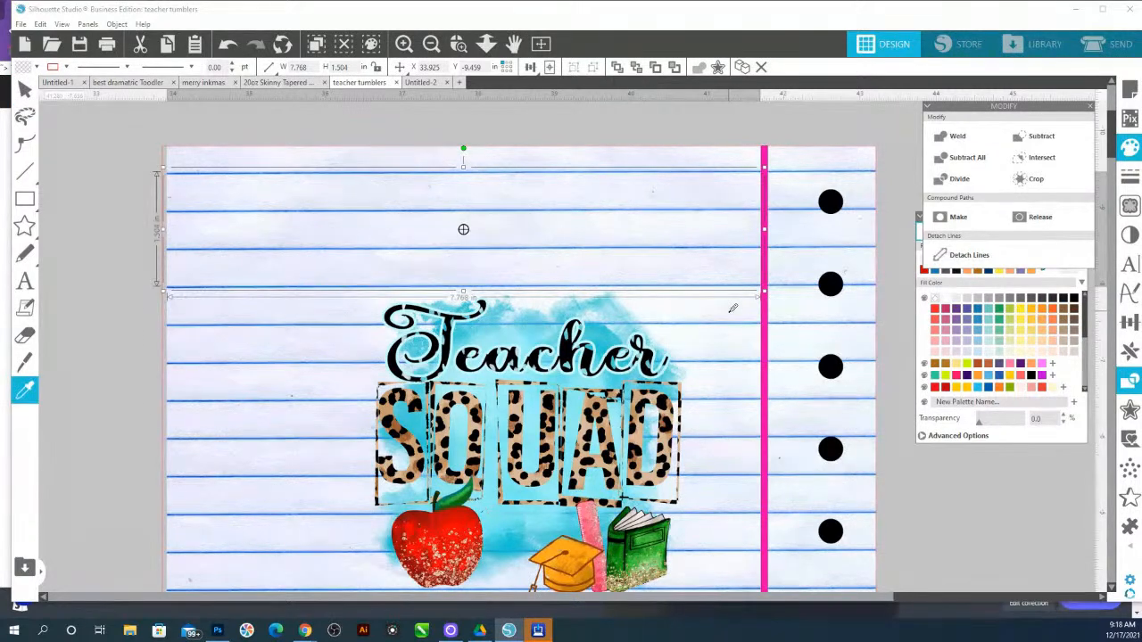
key("ctrl+d")
key("v")
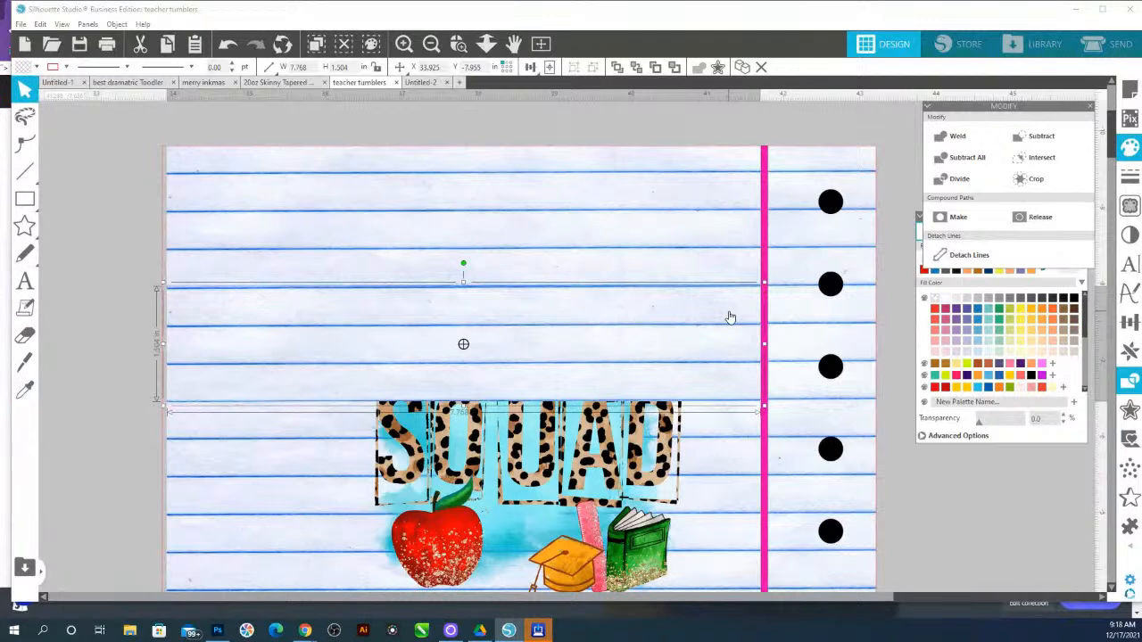
key("Up")
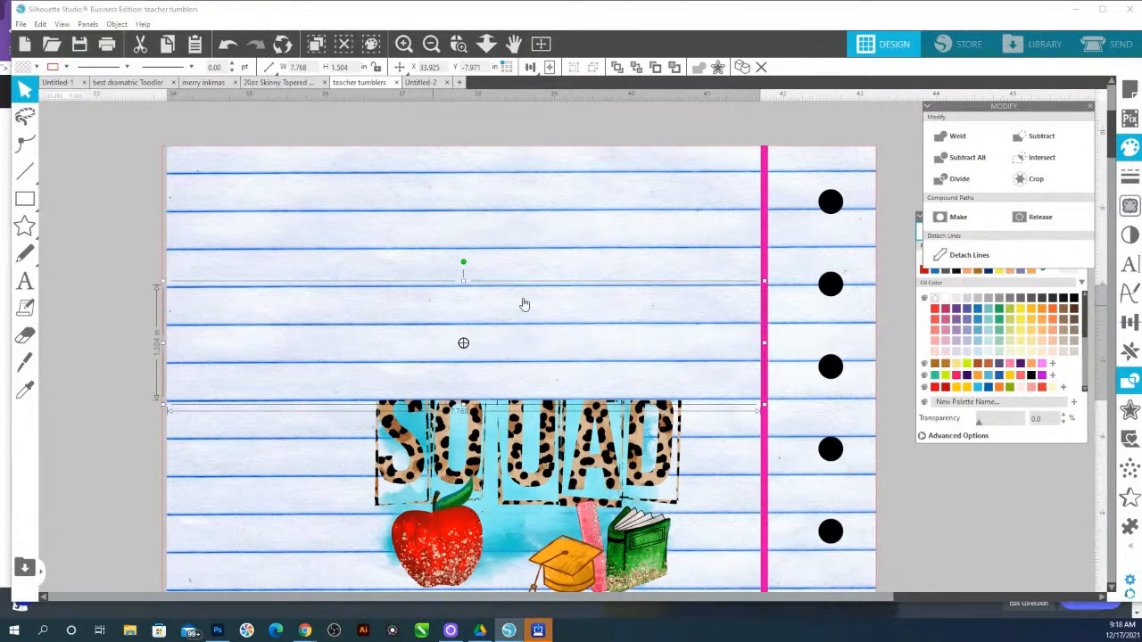
Replicate the blank strip as a column of three to cover the rest of the artwork
left_click(1131, 354)
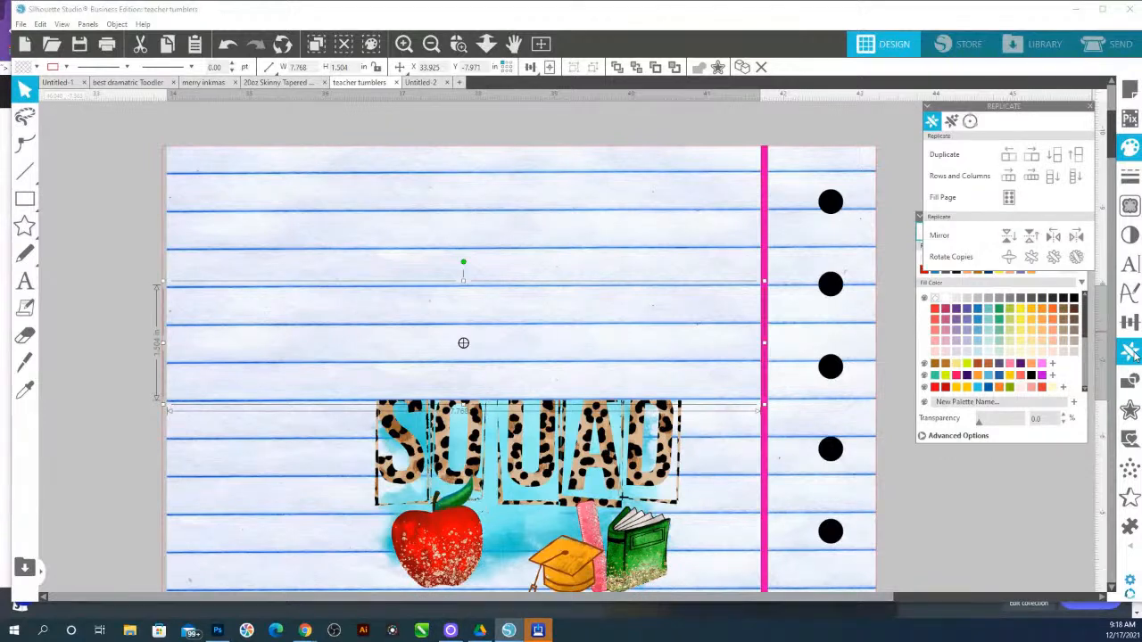
left_click(1051, 179)
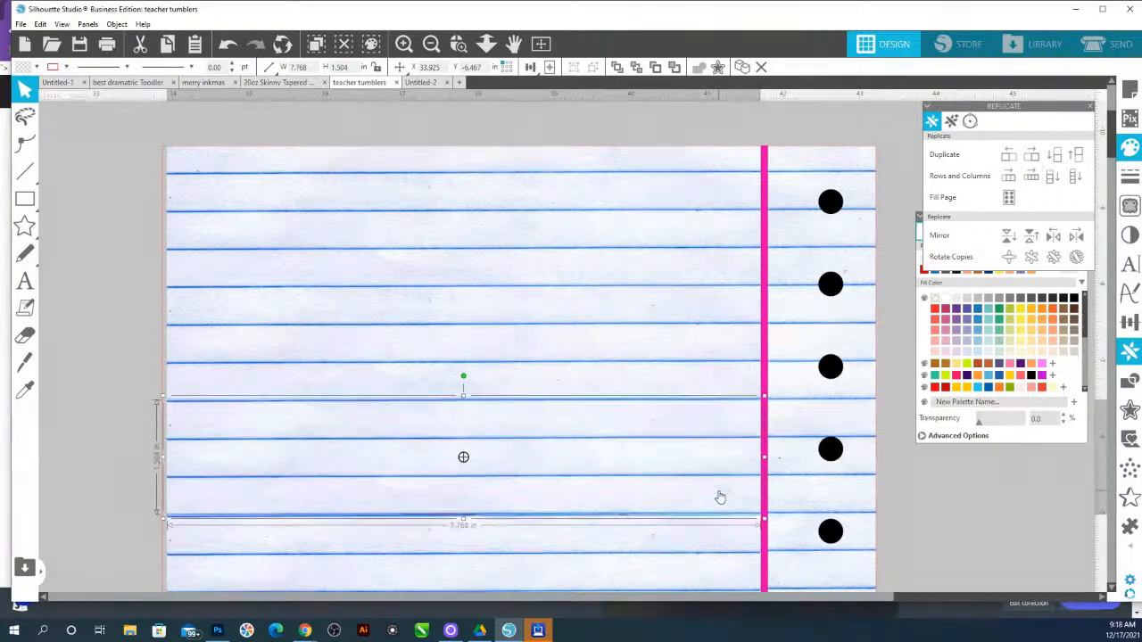
left_click(713, 537)
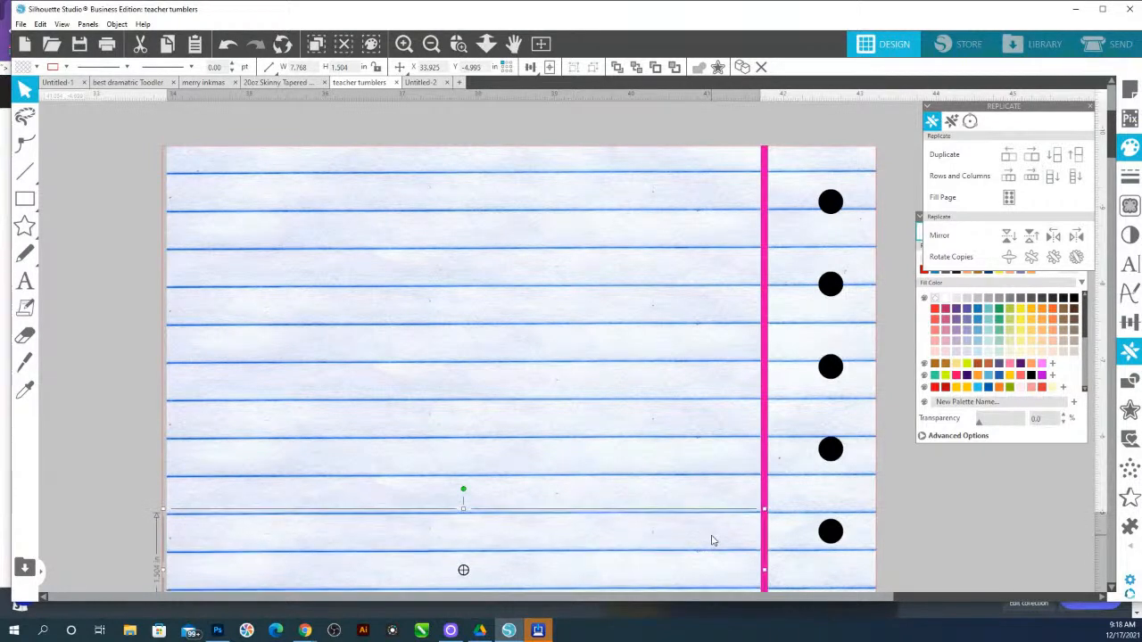
Move a leftover blank strip off the design to an empty area above it
scroll(705, 540, "down", 2)
scroll(694, 519, "down", 4)
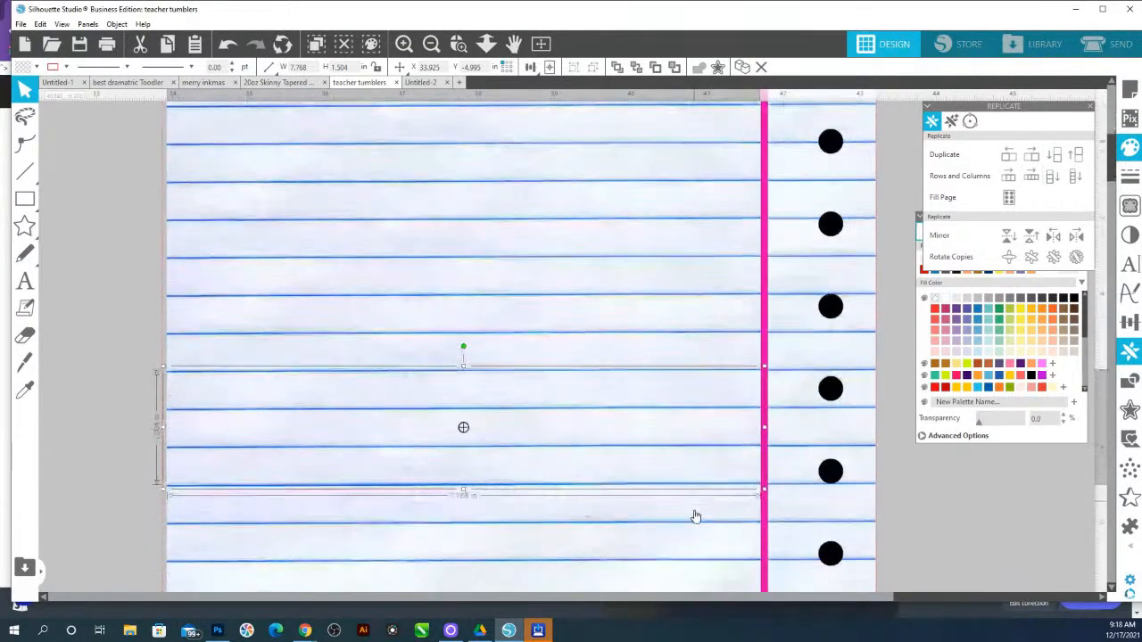
scroll(676, 490, "up", 4)
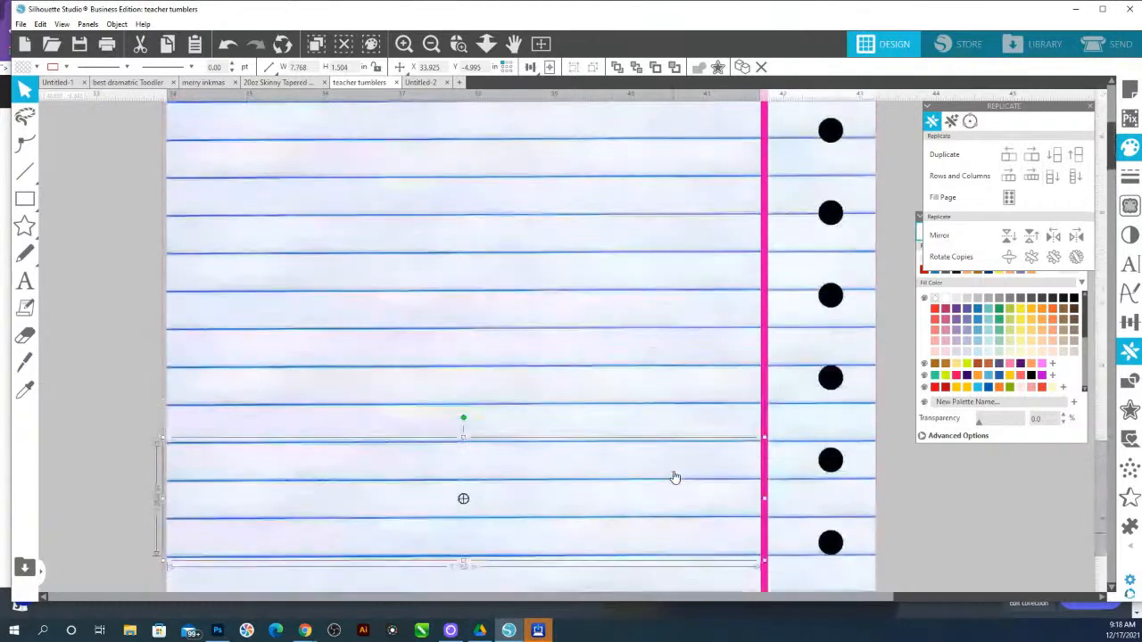
scroll(642, 253, "up", 2)
left_click(647, 232)
left_click_drag(648, 232, 567, 13)
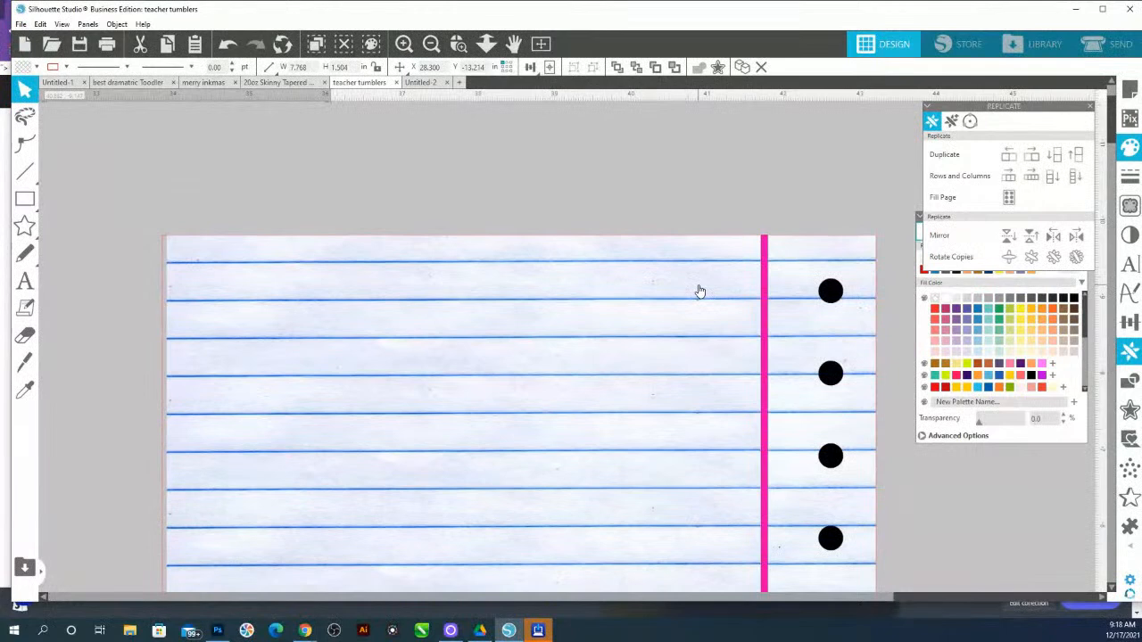
left_click(486, 43)
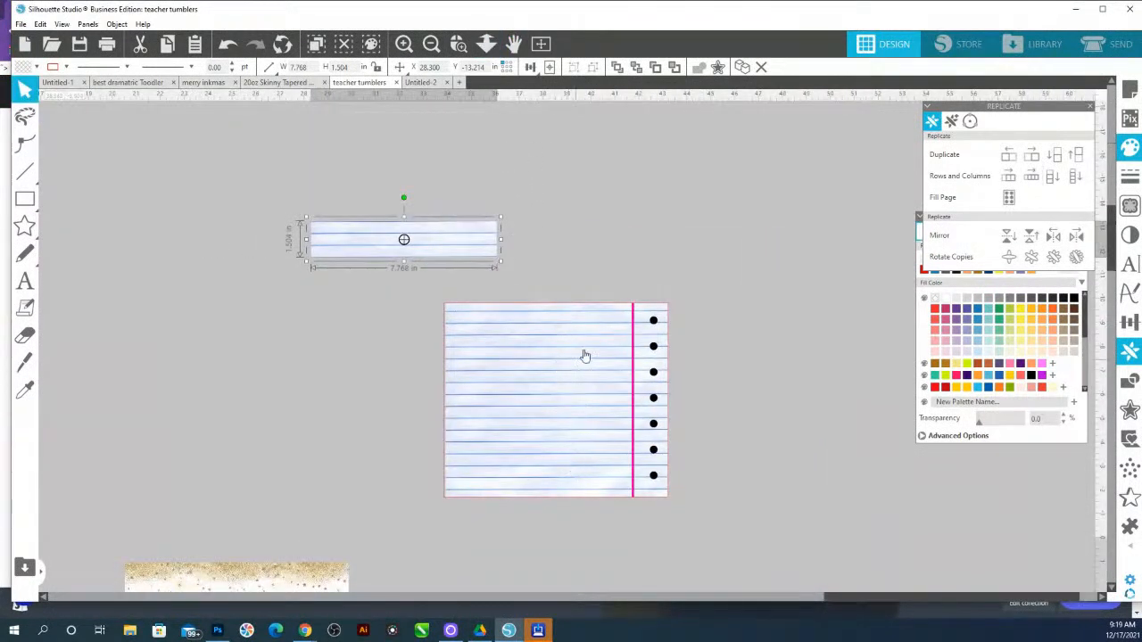
Group the covering strips with the lined-paper background into one 9.35 × 8.133 in design
left_click(569, 437)
right_click(572, 463)
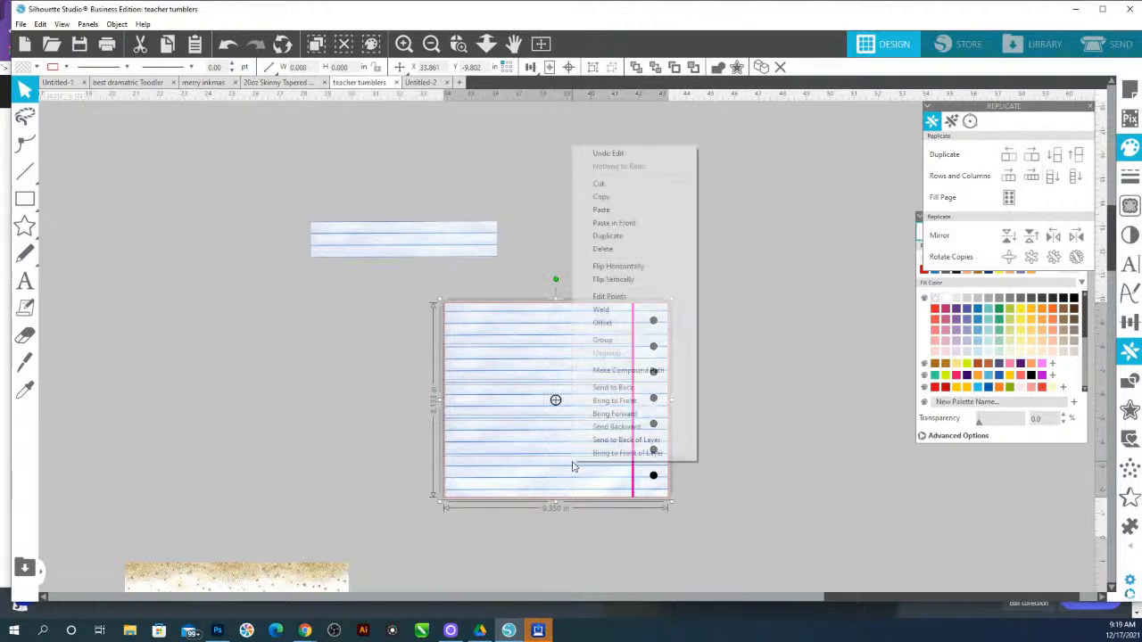
left_click(639, 342)
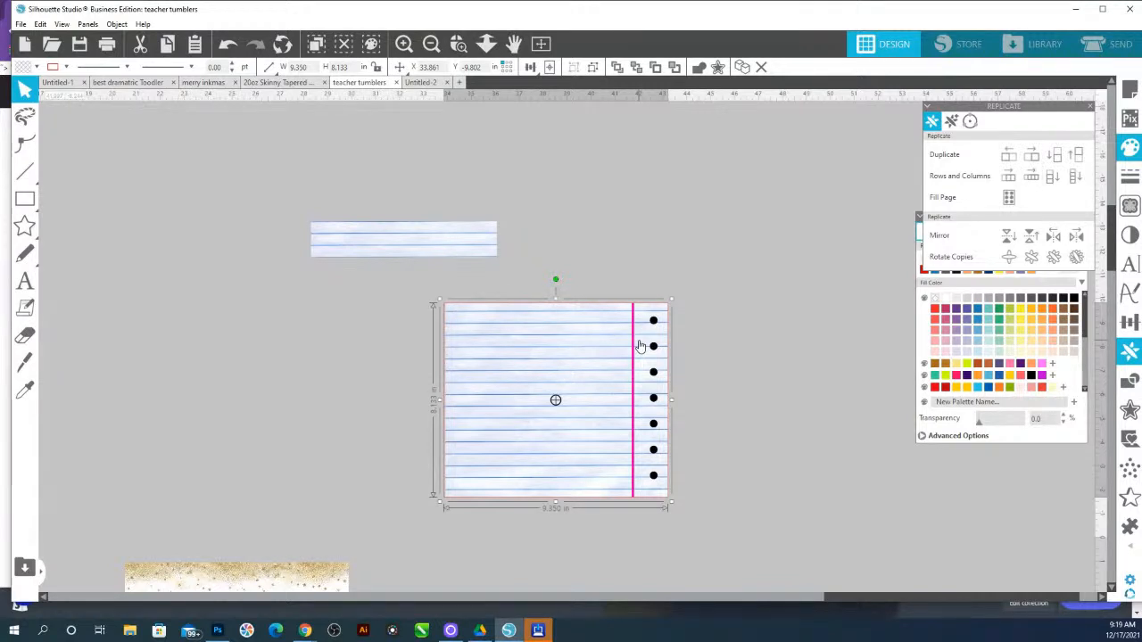
Zoom in to inspect the plain lined-paper background
left_click(458, 43)
left_click_drag(611, 300, 687, 509)
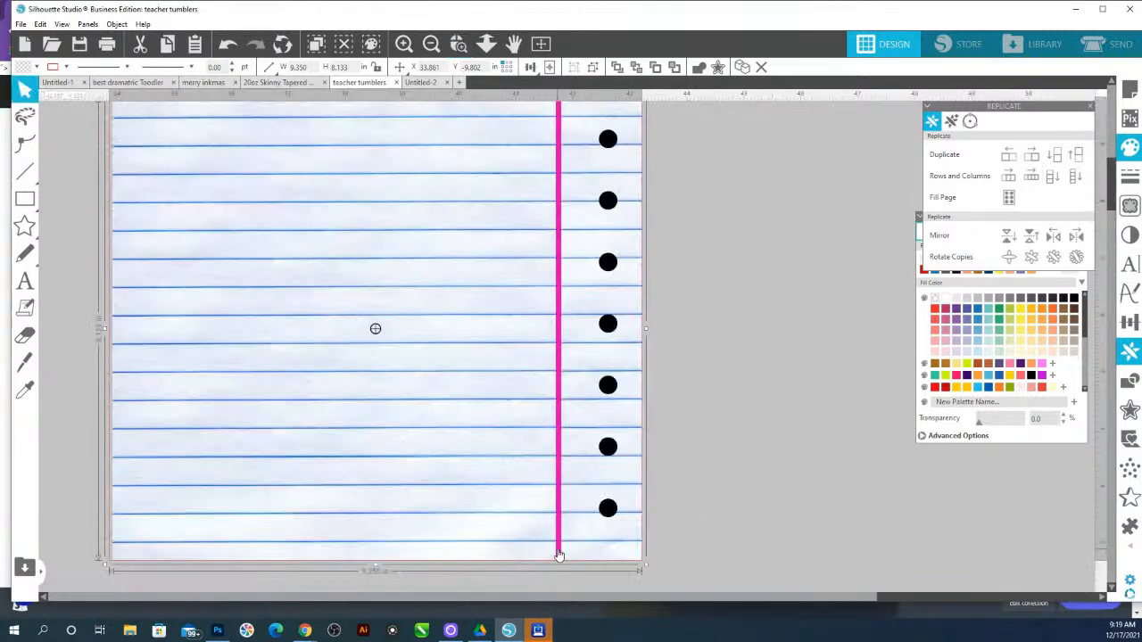
scroll(555, 179, "up", 1)
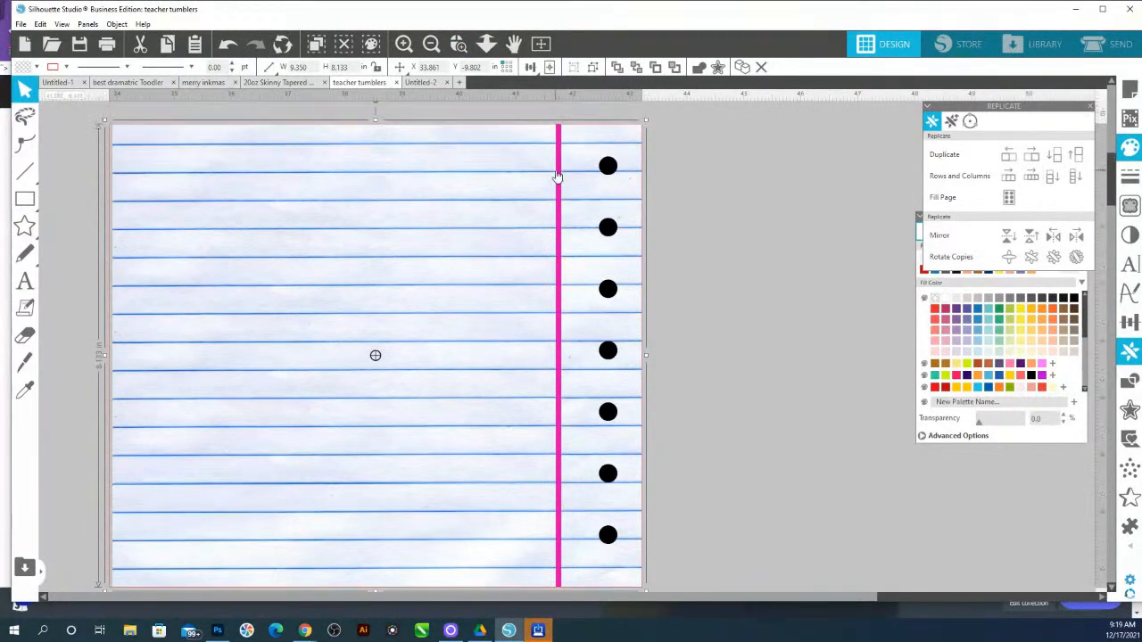
scroll(557, 176, "up", 1)
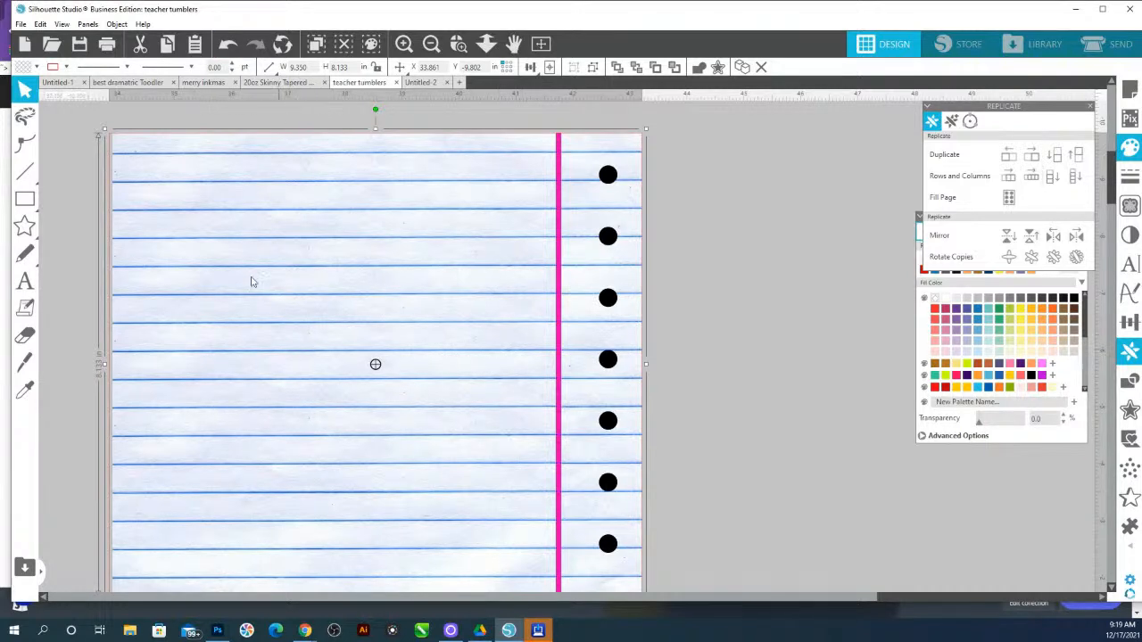
Move the plain lined-paper design to an open spot beside the other tumbler layouts
left_click(486, 44)
left_click_drag(447, 147, 448, 130)
left_click_drag(378, 399, 825, 236)
left_click_drag(568, 547, 586, 433)
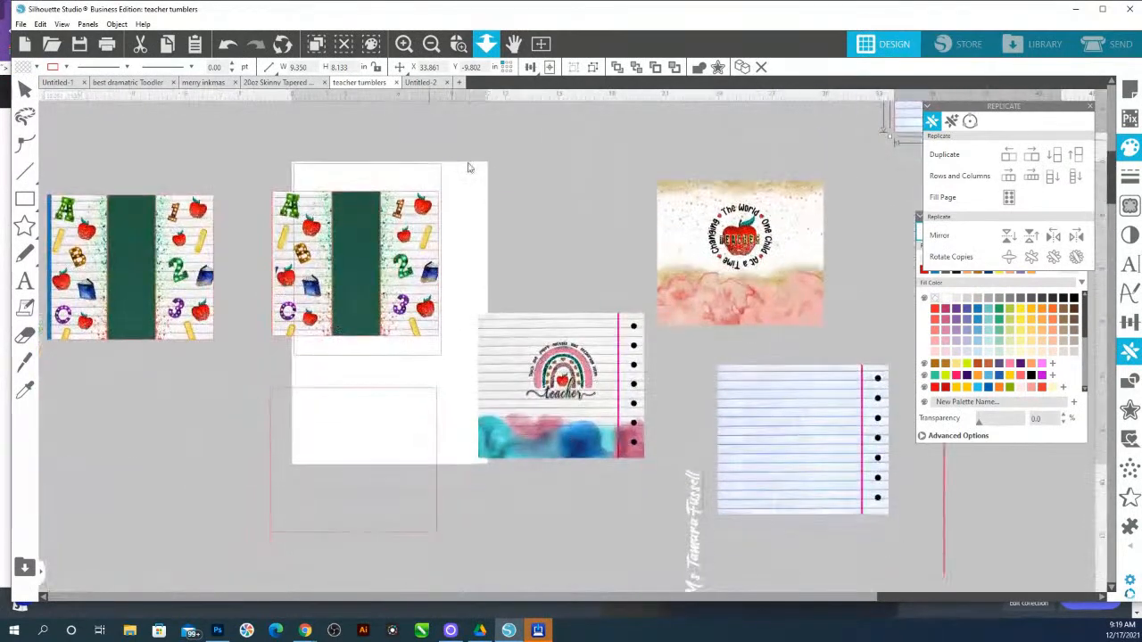
Draw a thin rectangle about 0.12 × 8.25 in over the pink margin line of the rainbow teacher design
left_click(457, 44)
left_click_drag(524, 288, 673, 479)
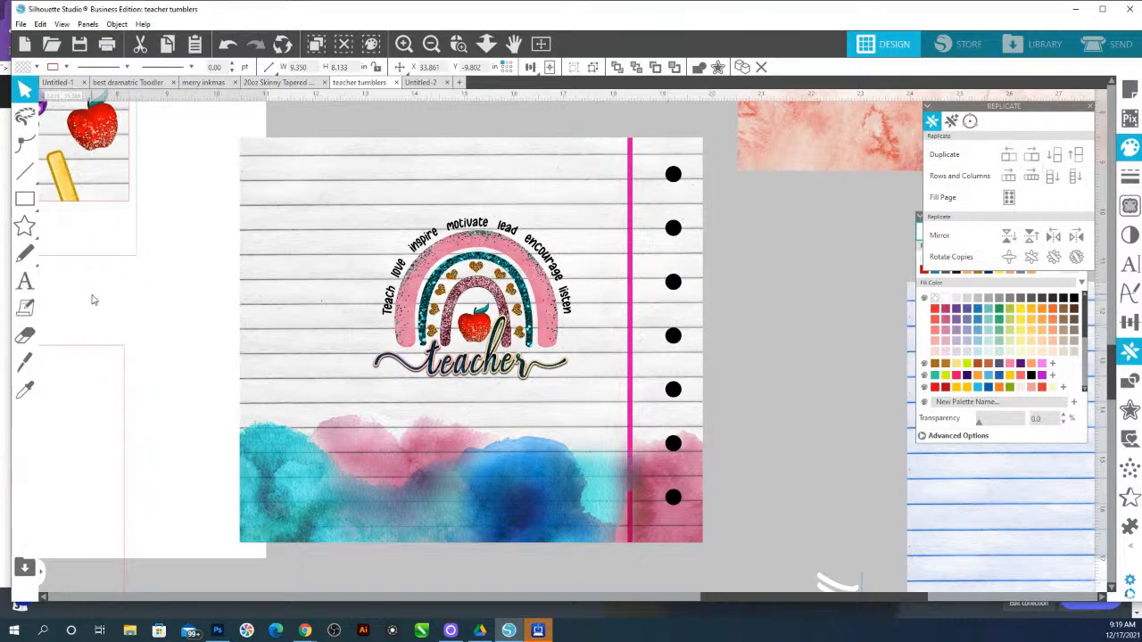
left_click(339, 285)
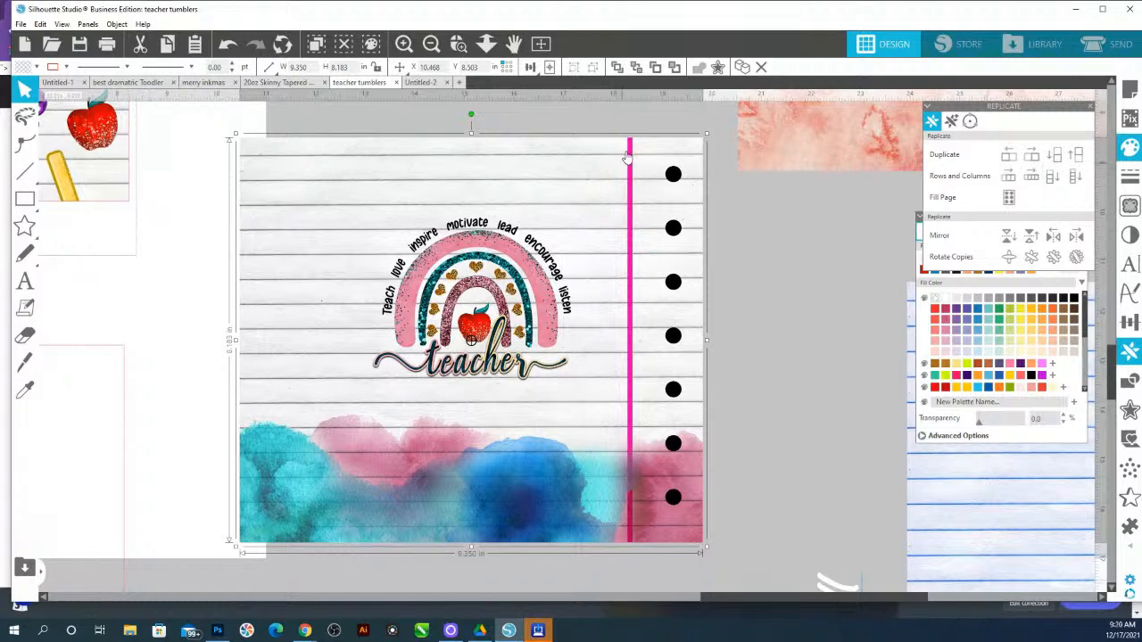
left_click(51, 198)
left_click_drag(614, 136, 629, 548)
left_click(458, 44)
left_click_drag(559, 120, 734, 383)
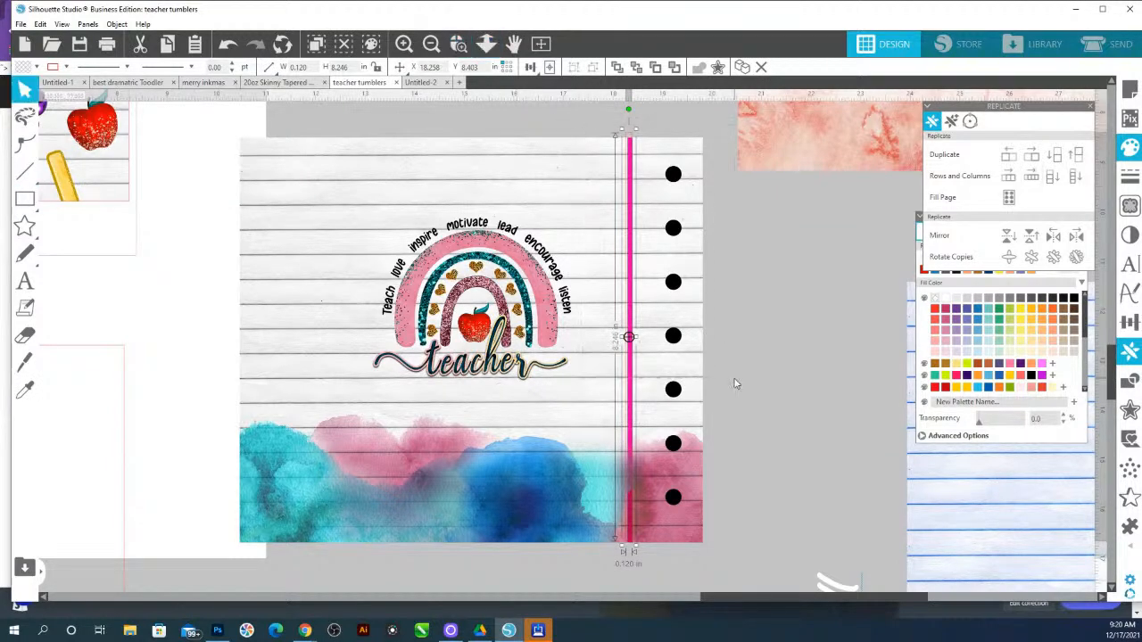
left_click_drag(501, 508, 506, 509)
Align the margin rectangle's top with the design's top edge and fill it green
scroll(567, 289, "up", 2)
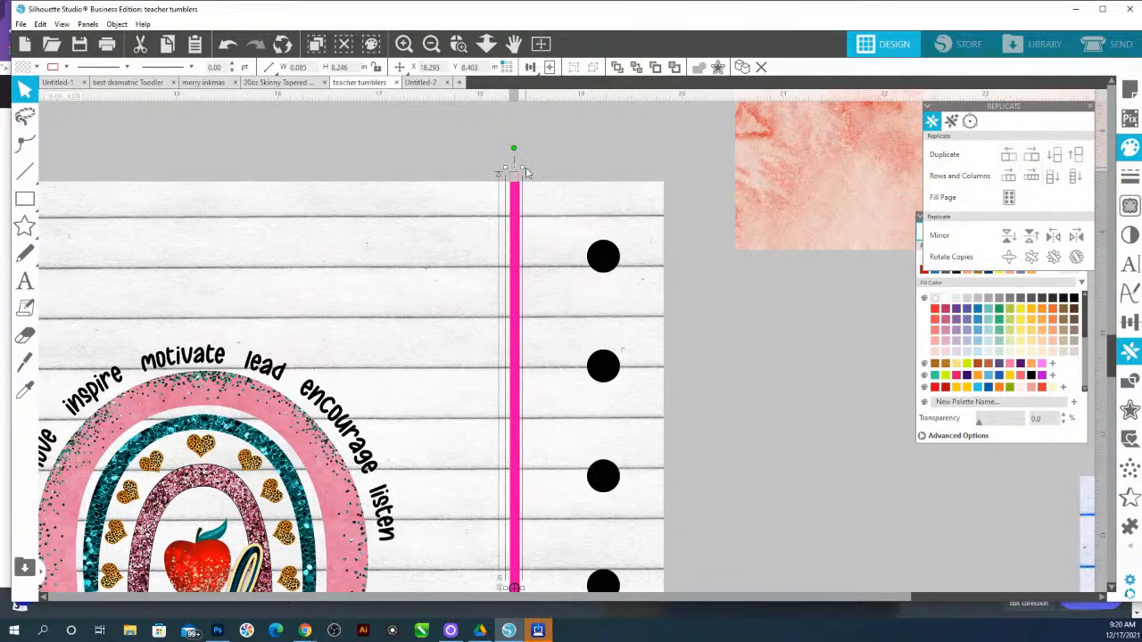
left_click_drag(522, 167, 522, 181)
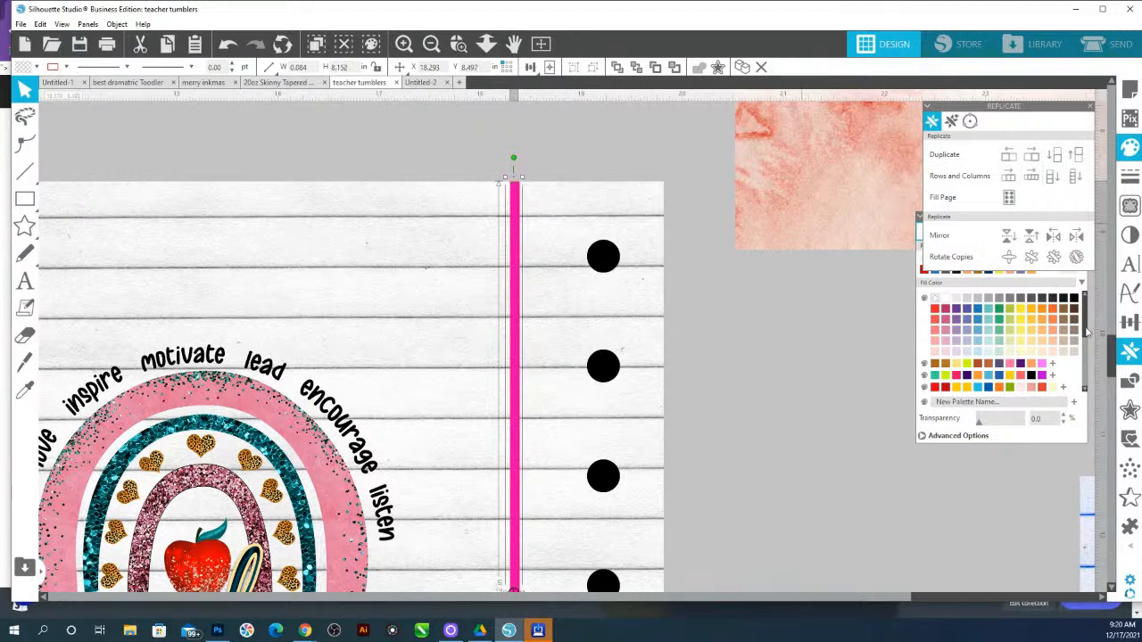
left_click(998, 309)
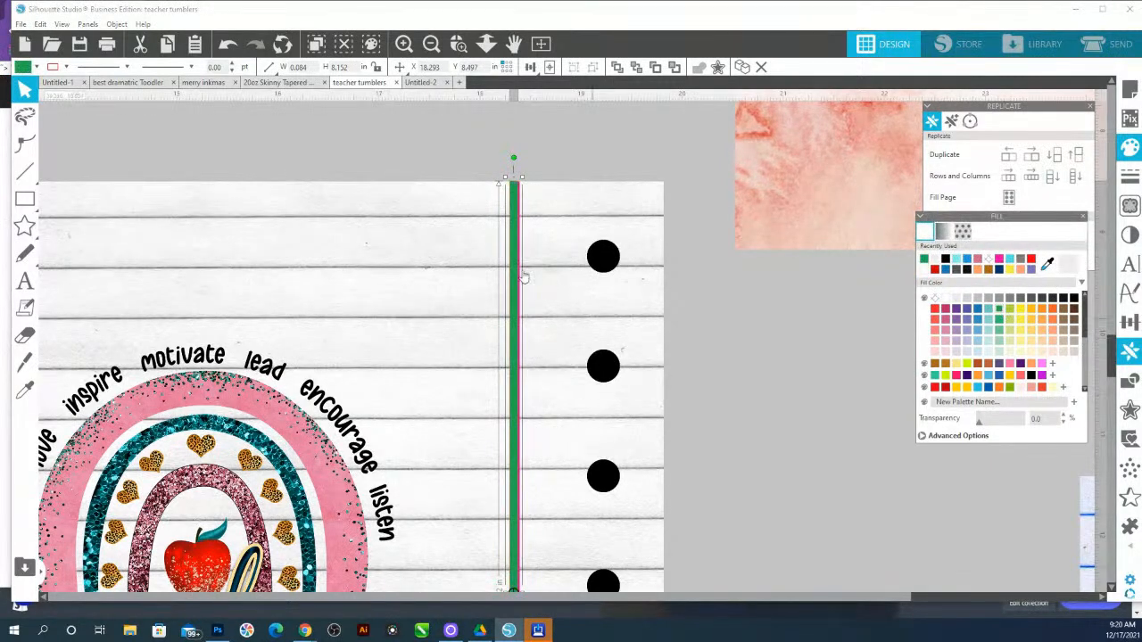
scroll(513, 228, "down", 4)
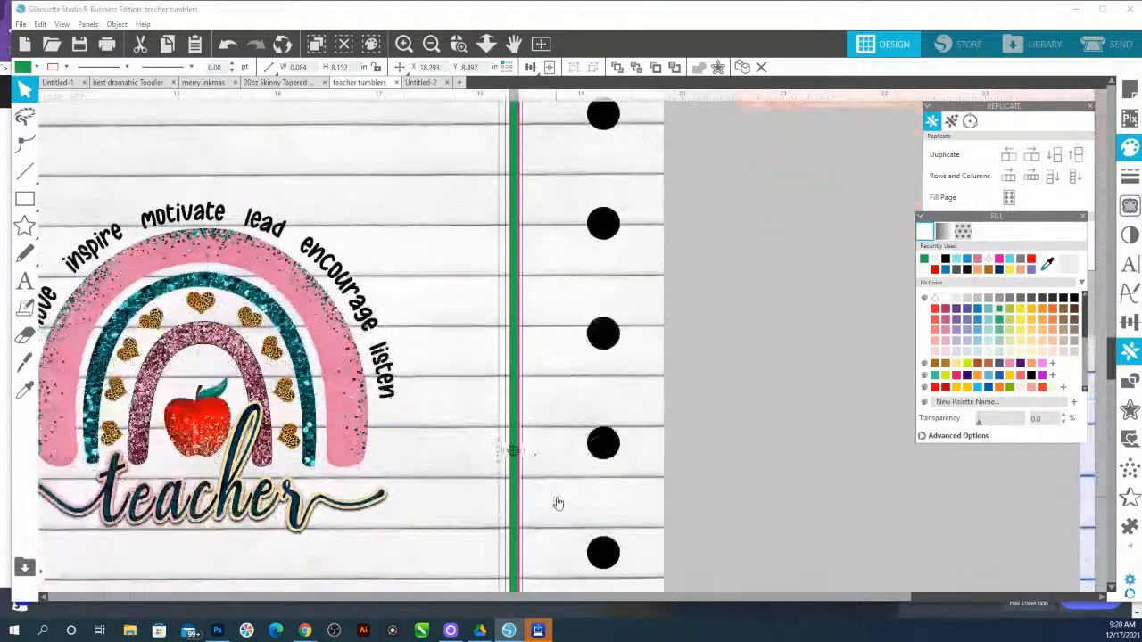
Extend the green margin rectangle down to the design's bottom edge and widen it to about 0.11 in
scroll(558, 505, "down", 10)
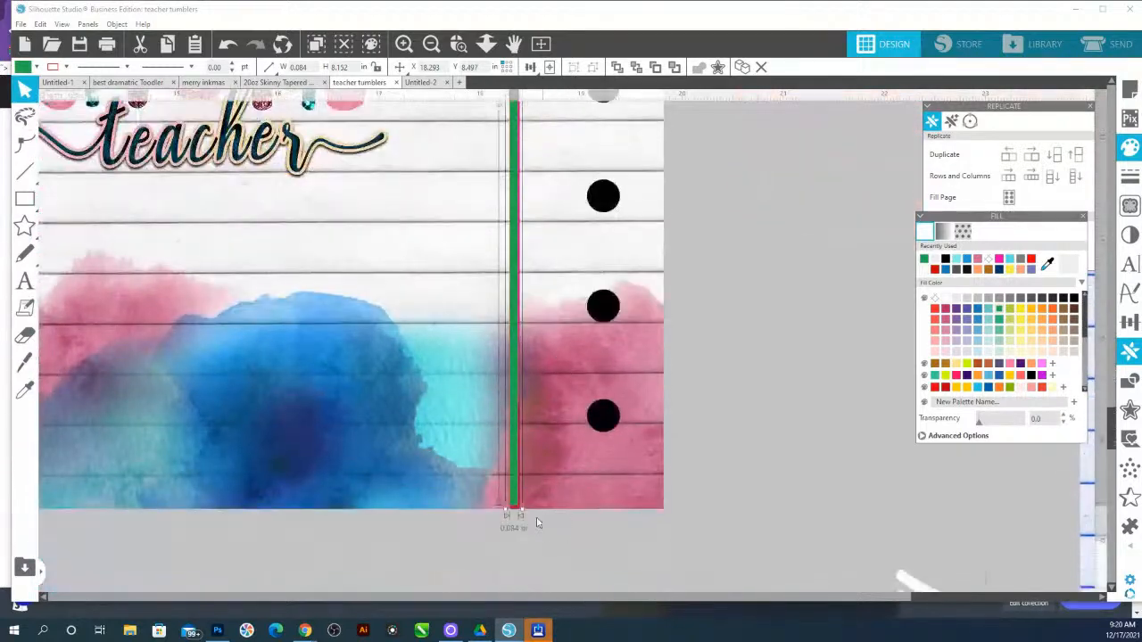
left_click_drag(522, 510, 524, 517)
scroll(512, 471, "up", 10)
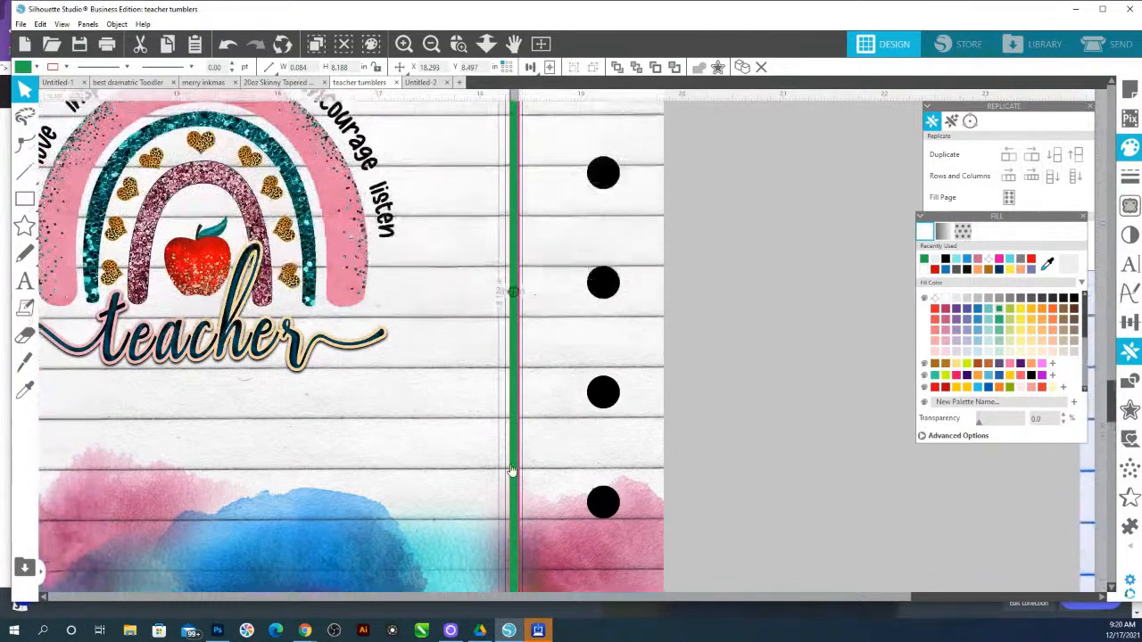
scroll(512, 468, "up", 2)
scroll(514, 491, "down", 1)
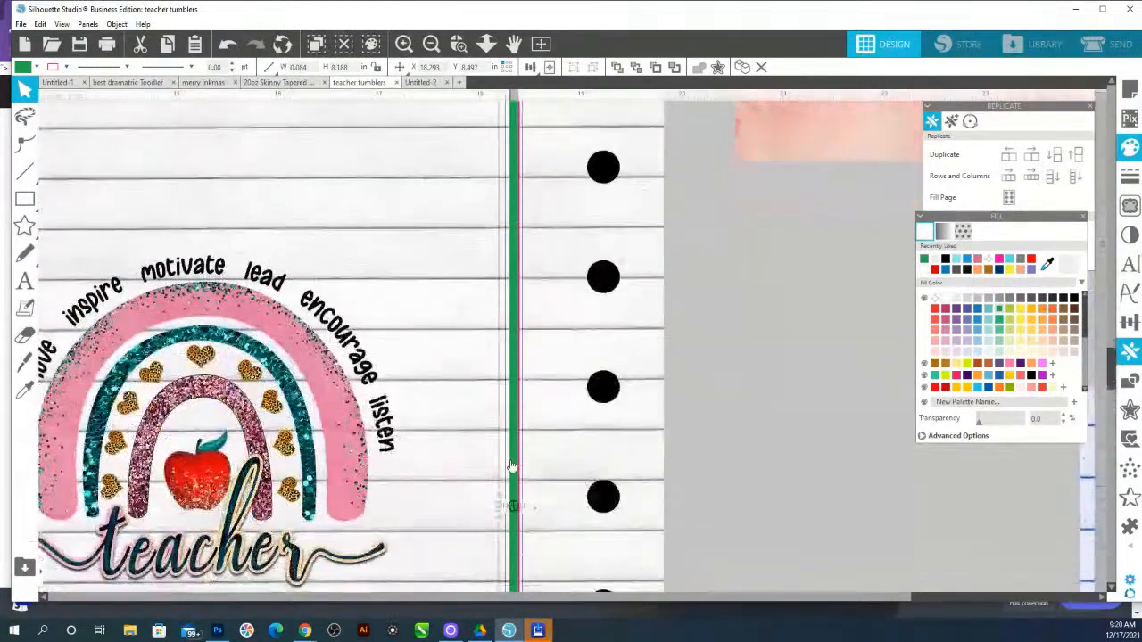
left_click_drag(524, 509, 526, 509)
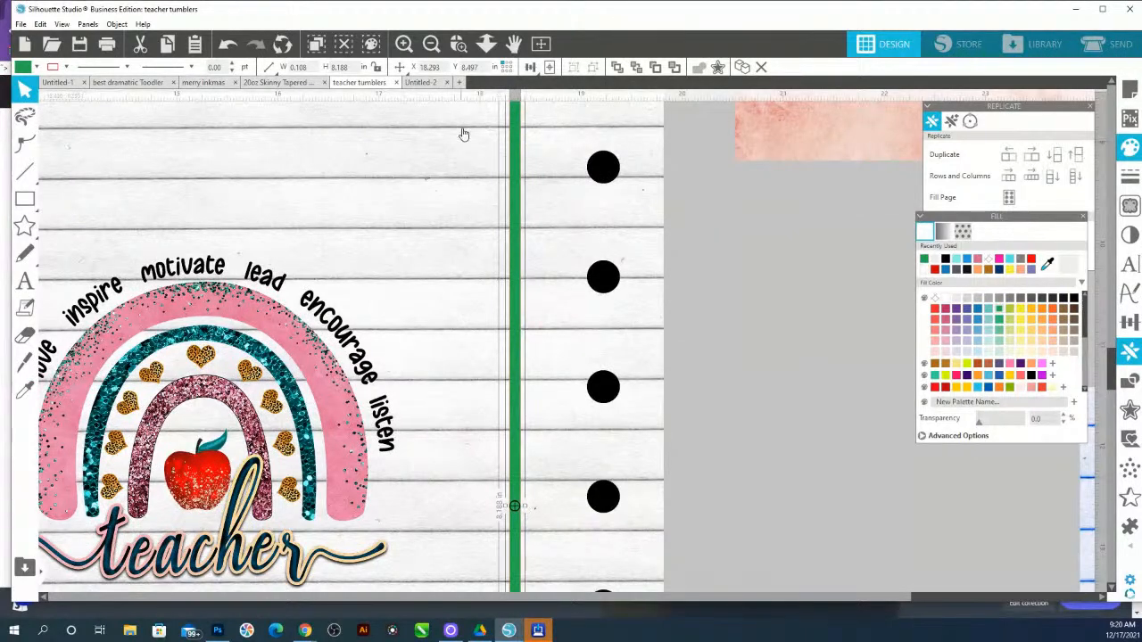
Fill the margin rectangle with the rainbow's pink using the eyedropper and remove its outline
left_click(486, 44)
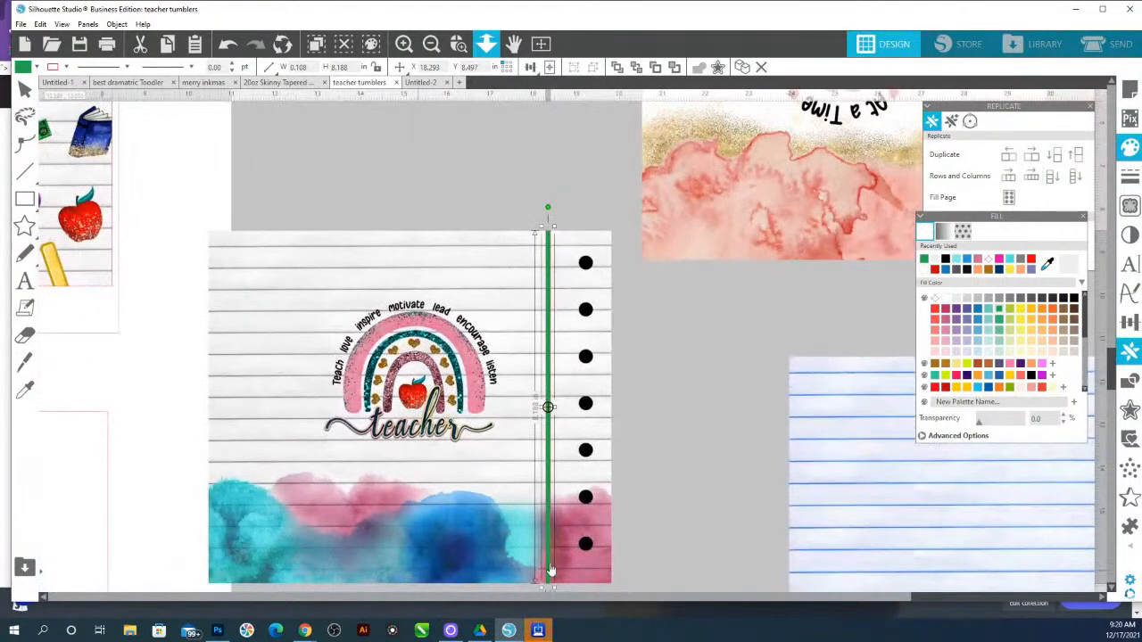
left_click(1047, 265)
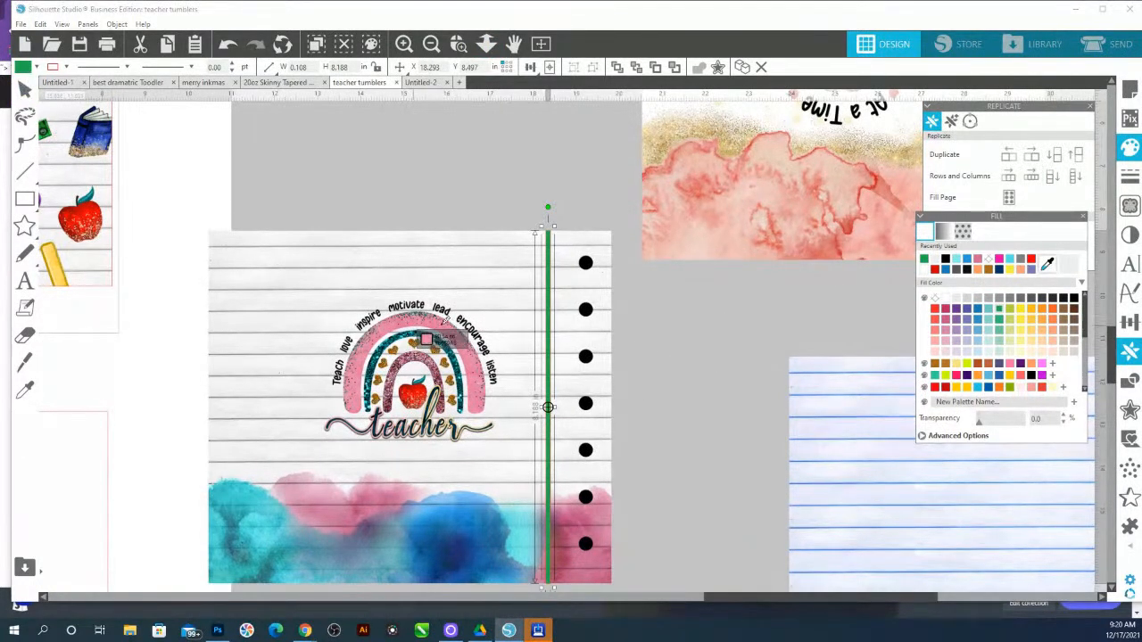
left_click(451, 332)
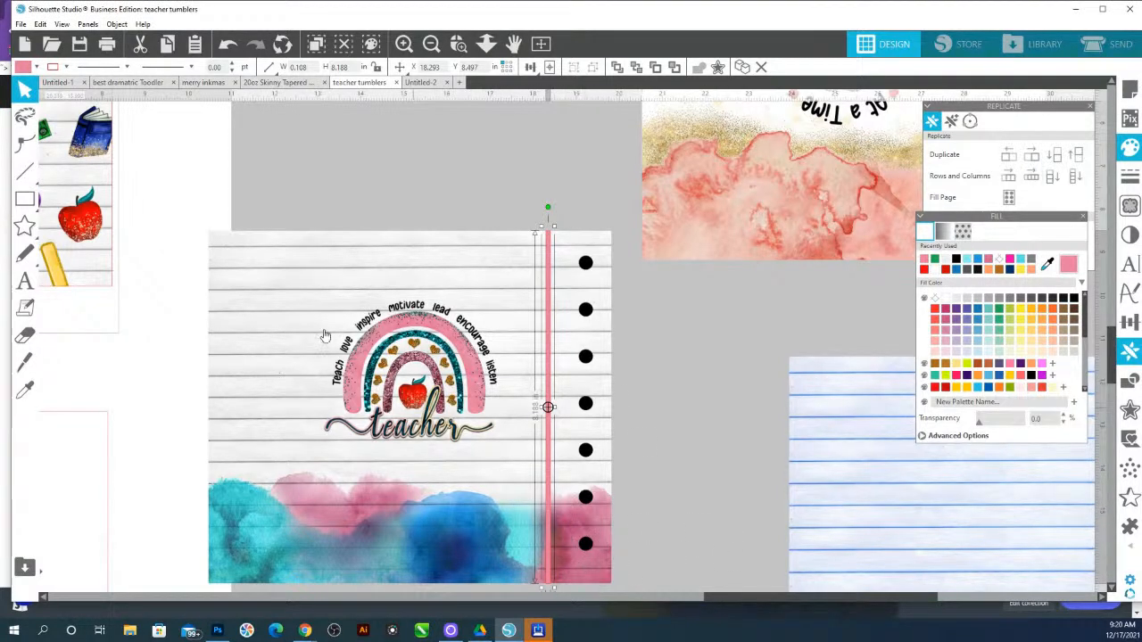
left_click(66, 67)
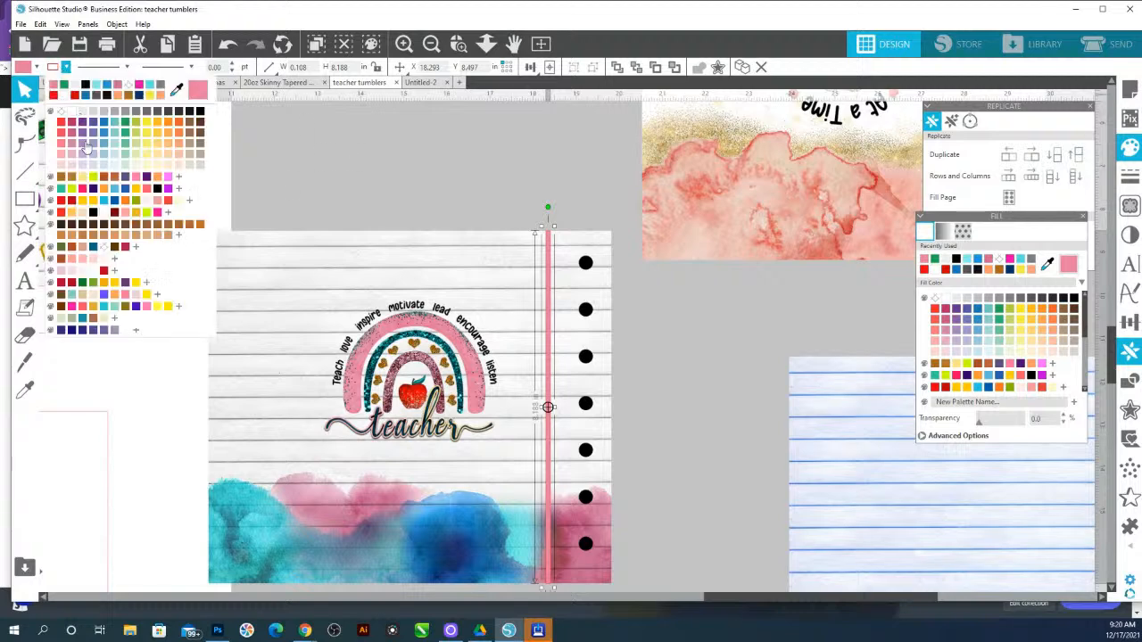
left_click(66, 115)
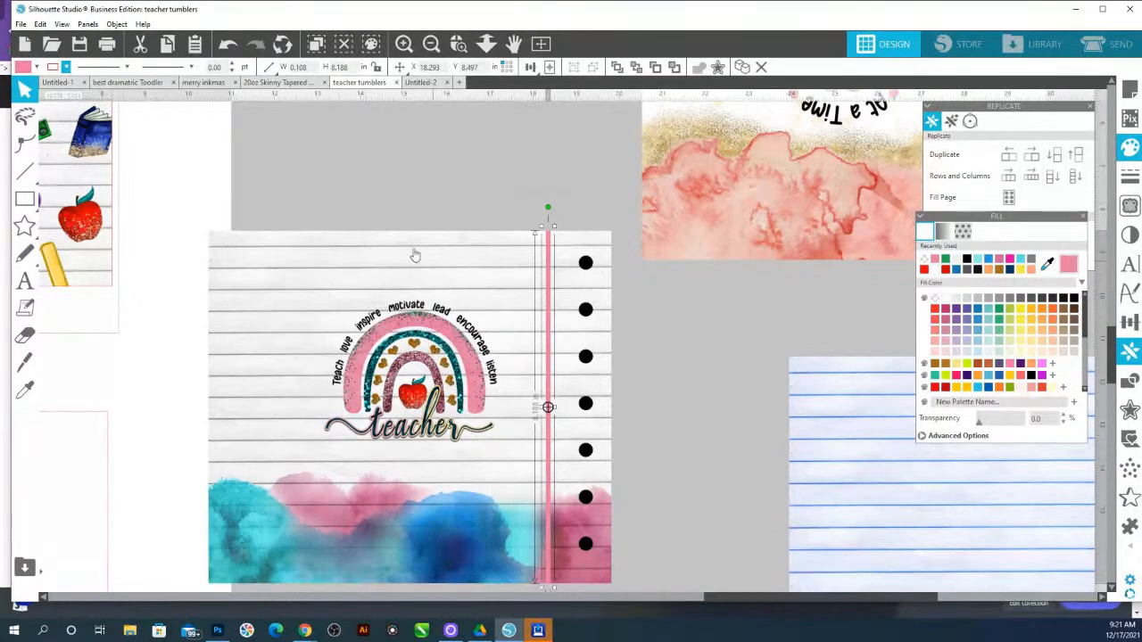
left_click_drag(403, 221, 573, 164)
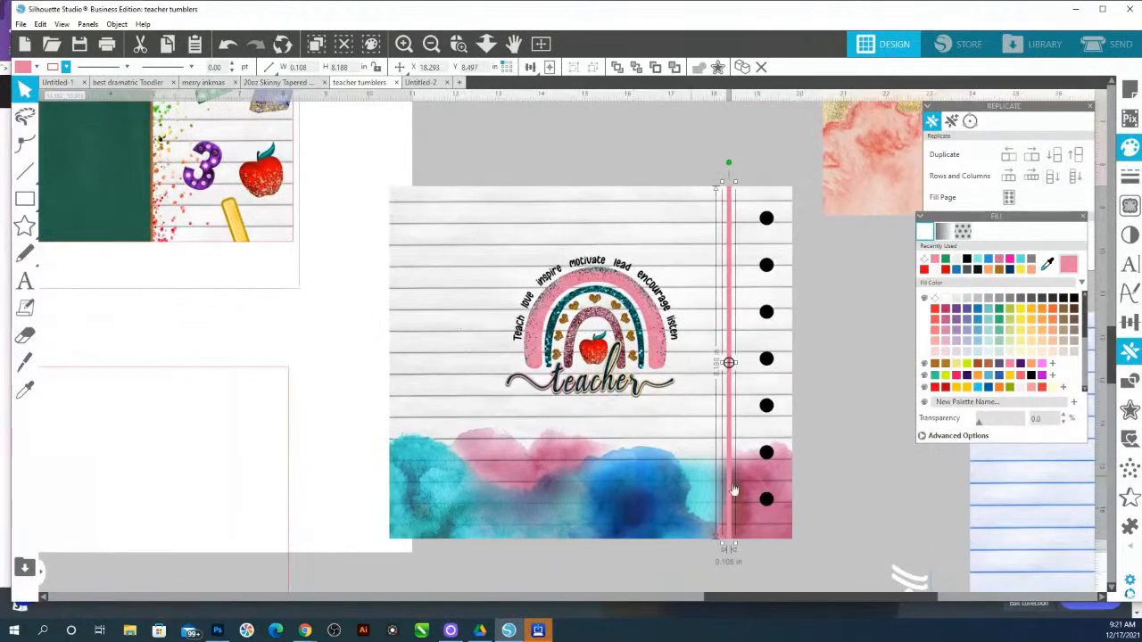
Bring the vertical name text next to the design and replace its wording with the teacher's name
left_click(902, 580)
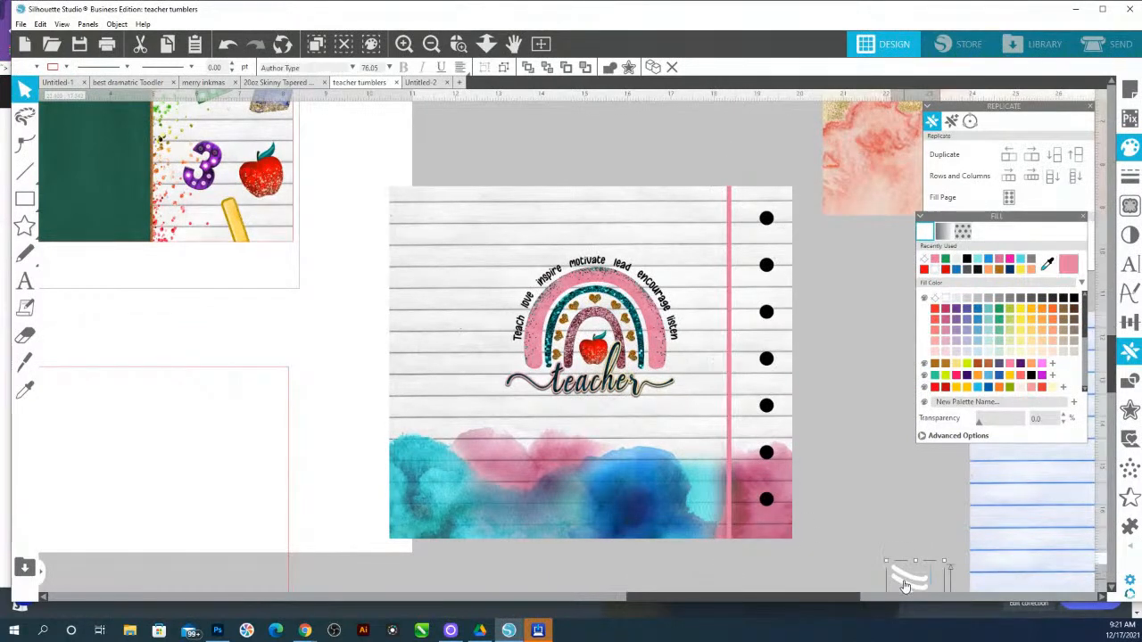
left_click_drag(905, 584, 837, 319)
double_click(836, 313)
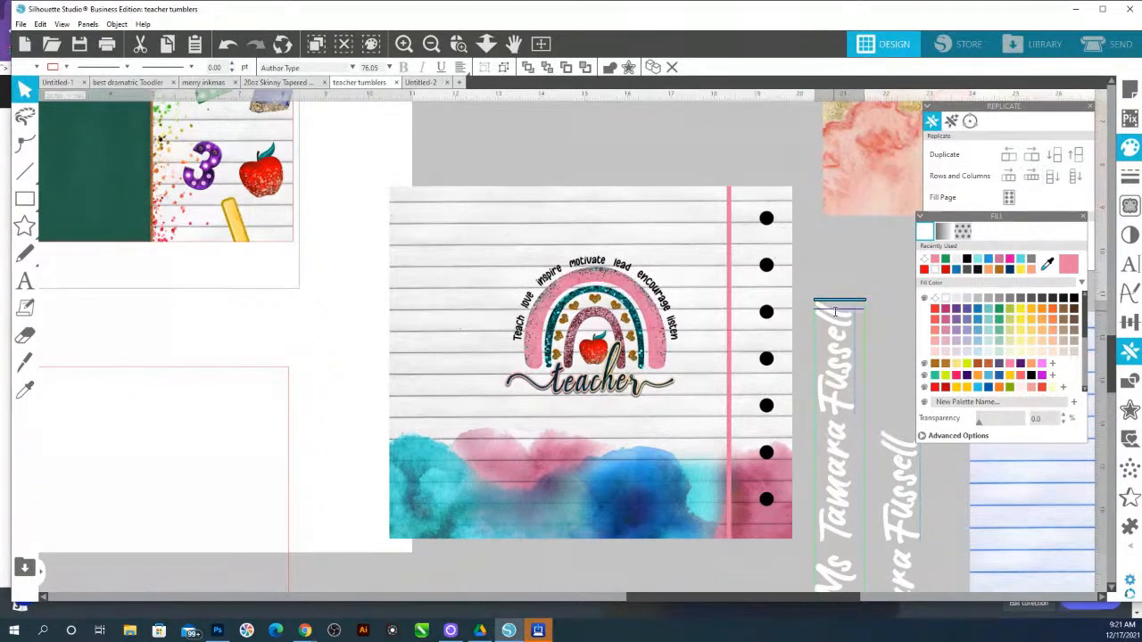
key("ctrl+a")
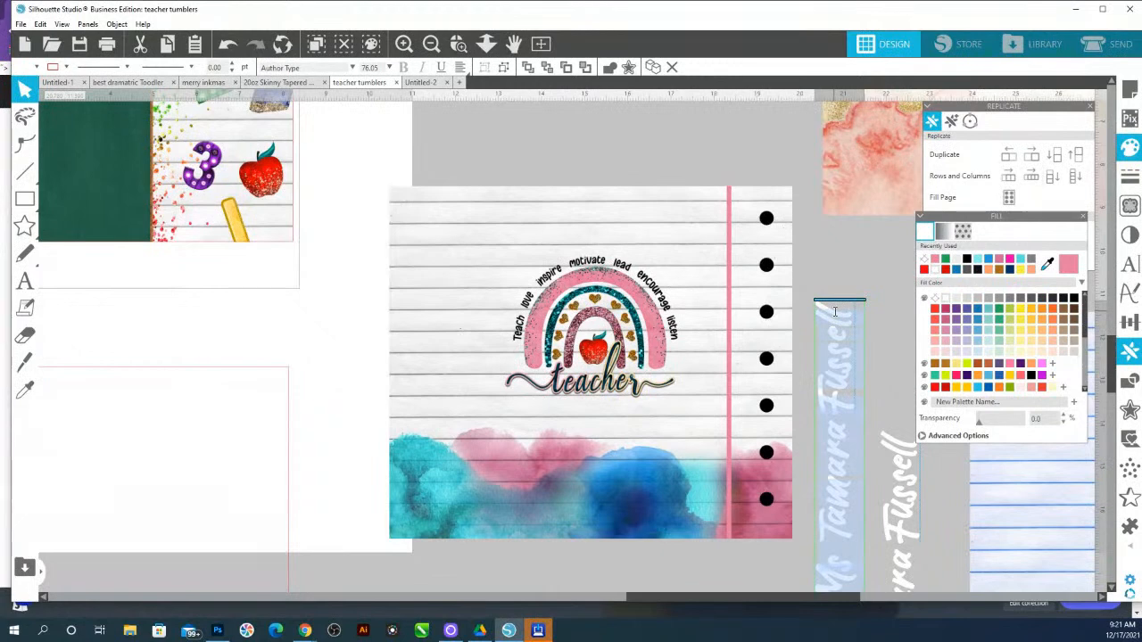
type("Ms. Jo")
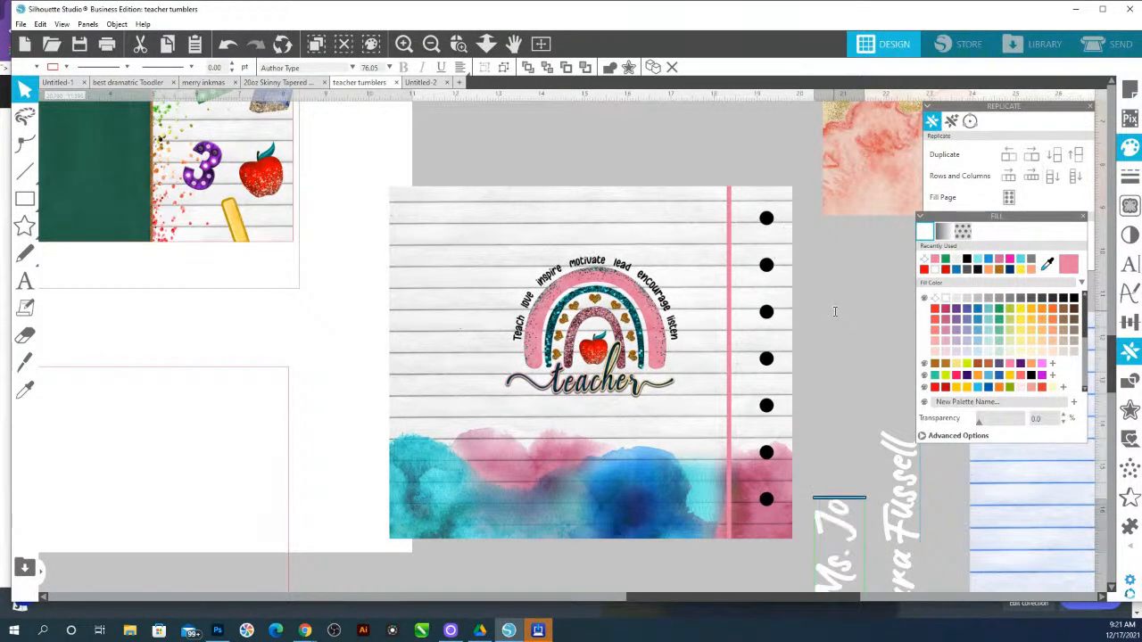
type("seph")
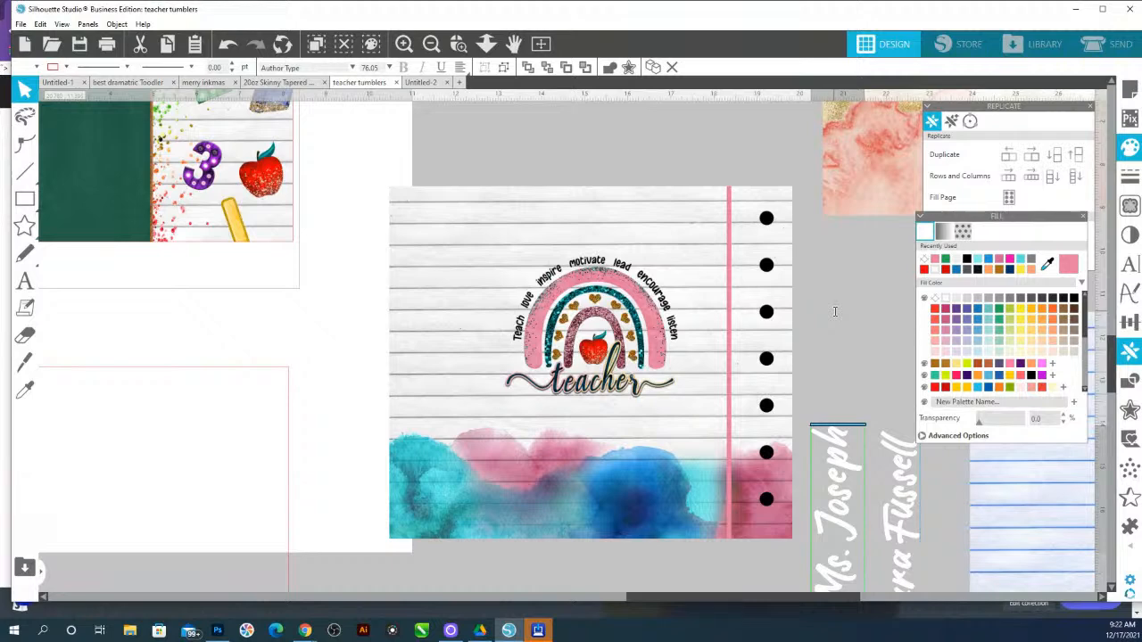
scroll(852, 584, "down", 1)
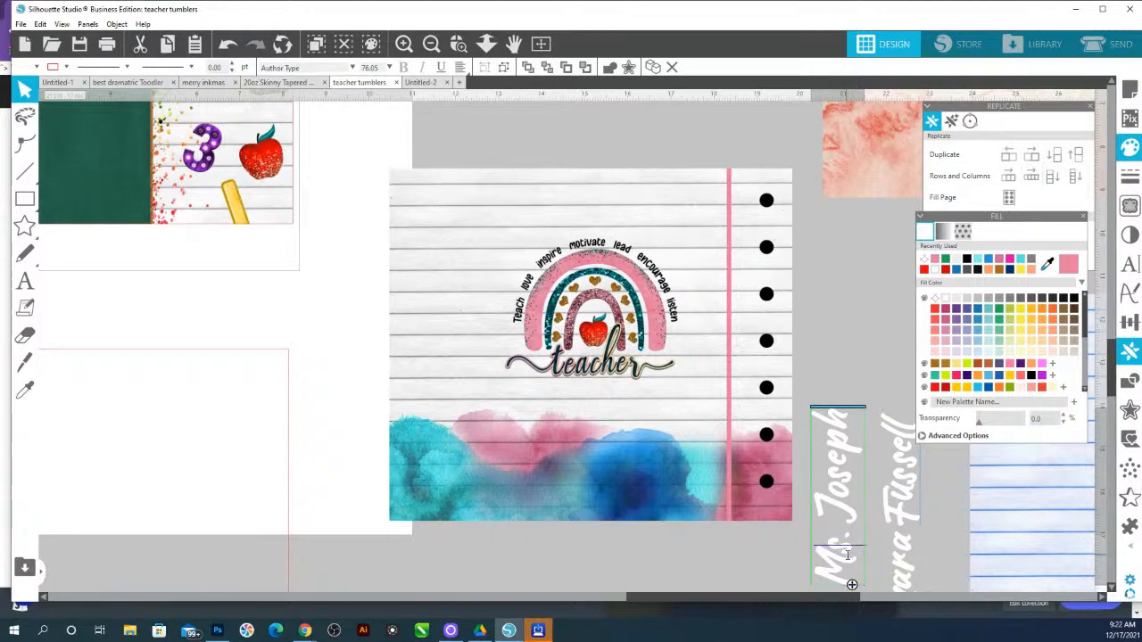
type("r")
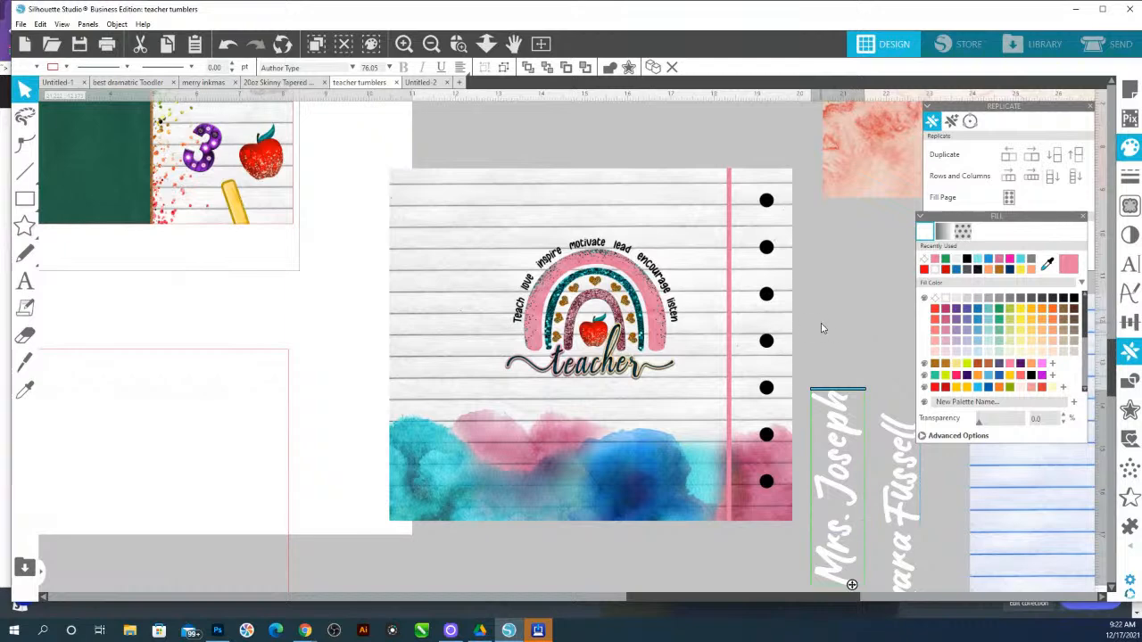
Place the vertical name text at the design's upper left, fill it pink, and scale it up
left_click(895, 354)
left_click_drag(839, 409, 463, 252)
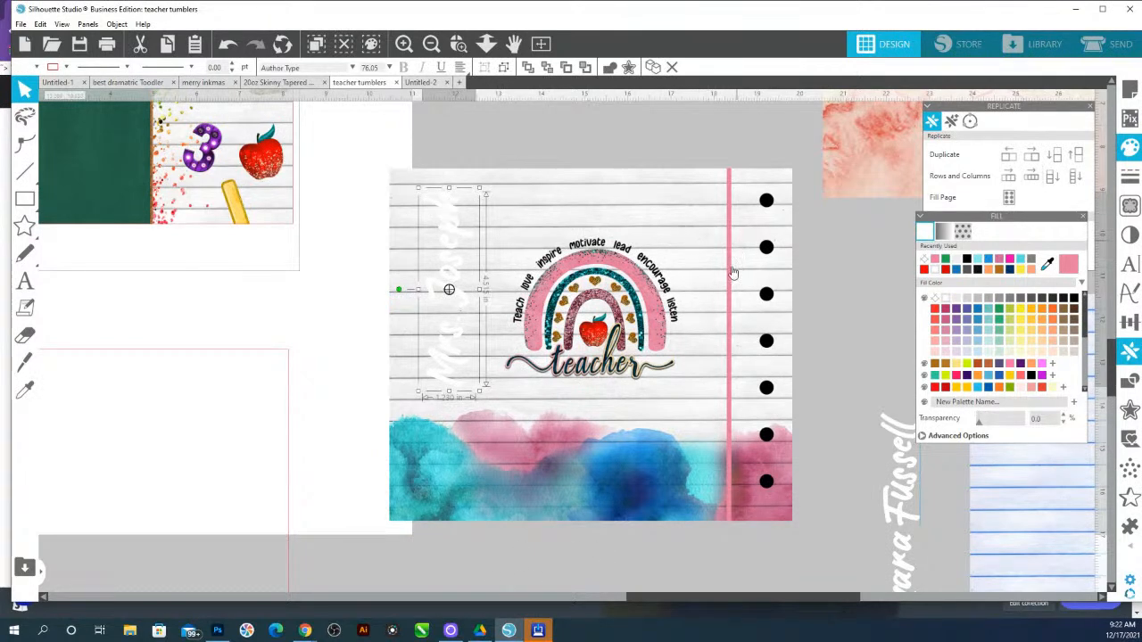
left_click(1070, 267)
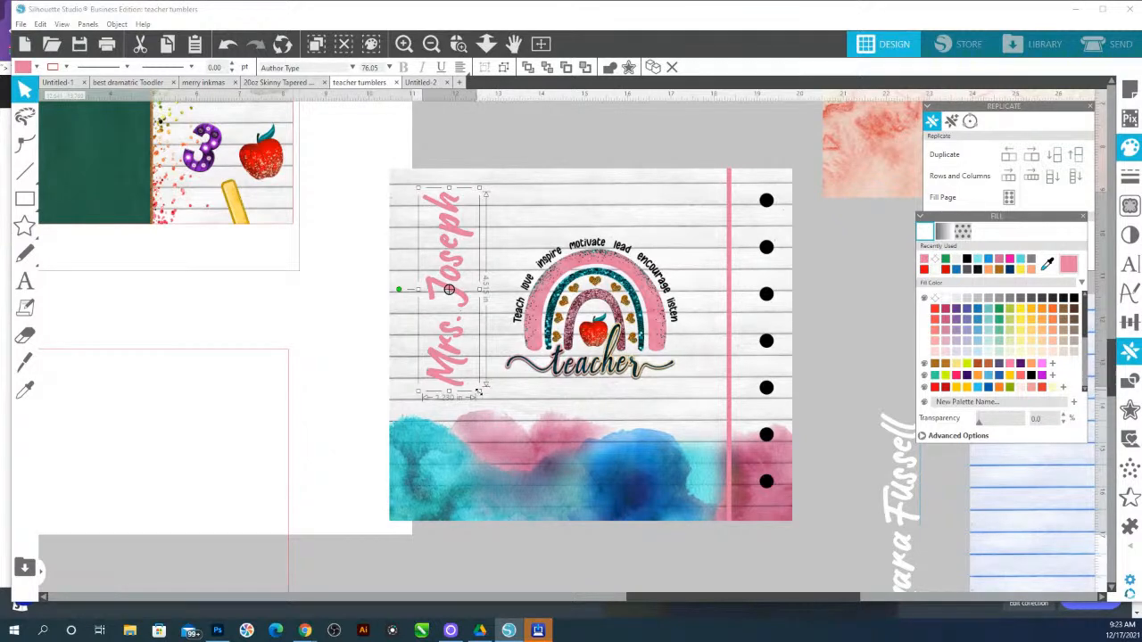
left_click_drag(479, 391, 498, 439)
left_click_drag(472, 250, 477, 256)
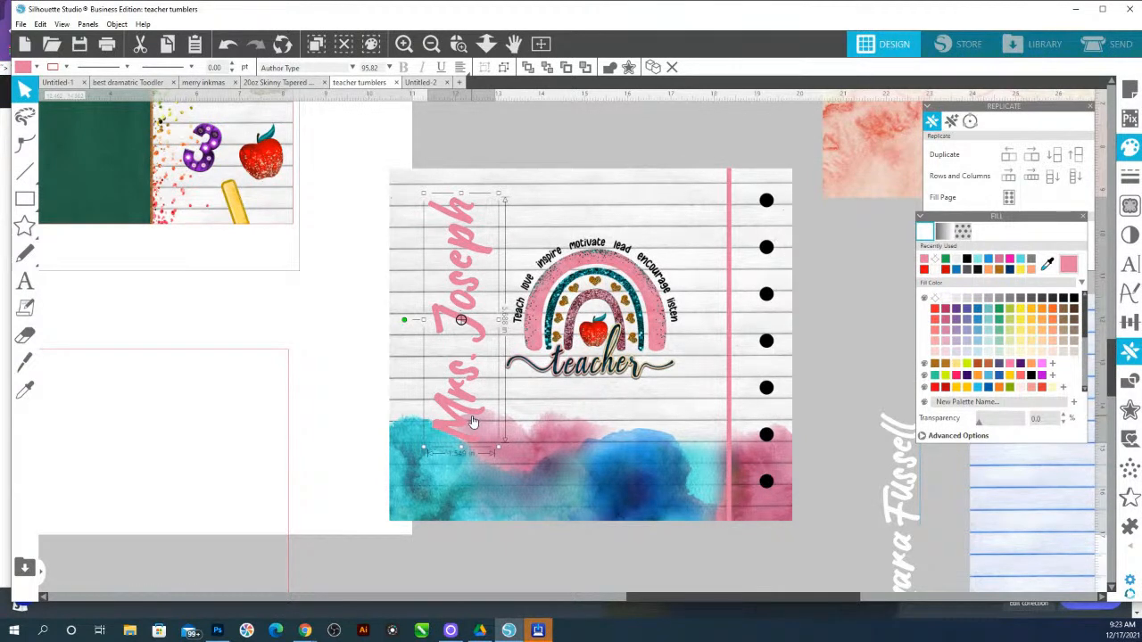
Draw a rectangle about 1.47 × 0.85 in over the bottom of the name where it meets the watercolor
left_click(458, 44)
left_click_drag(396, 395, 577, 485)
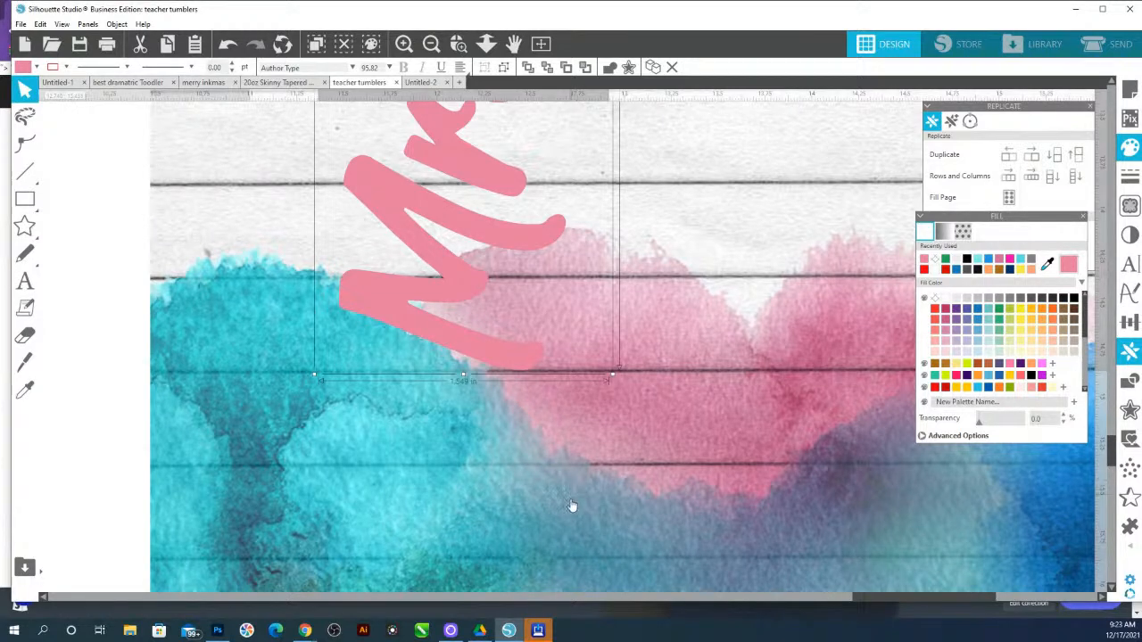
left_click(24, 202)
left_click(25, 202)
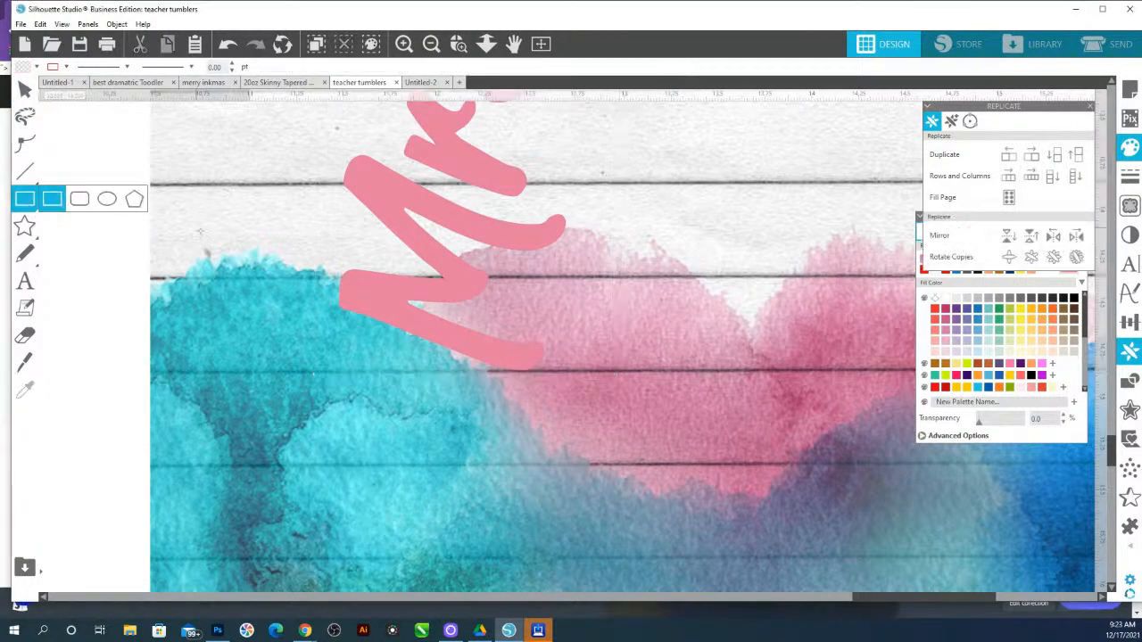
left_click_drag(206, 218, 609, 379)
left_click_drag(197, 297, 329, 301)
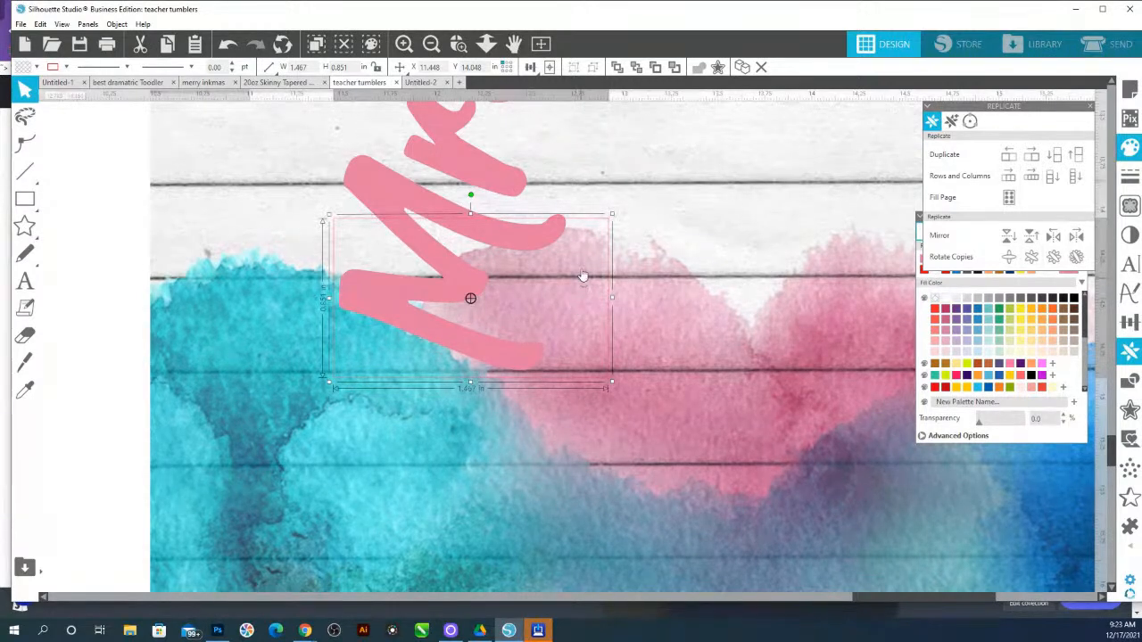
Send the lined-paper background image to the back
left_click(660, 265)
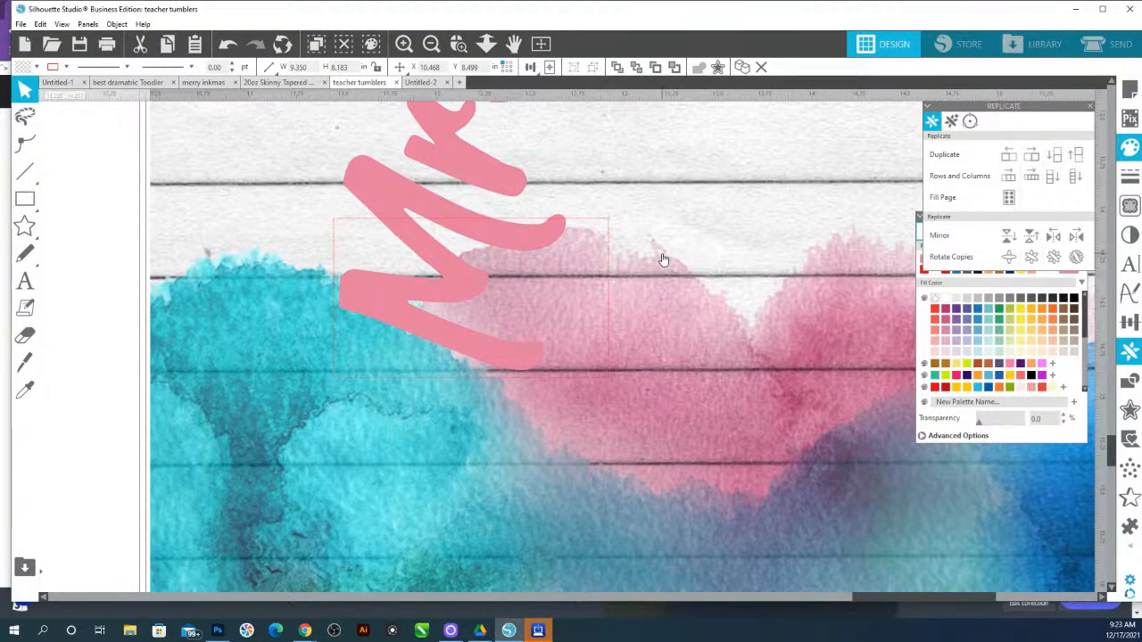
right_click(663, 259)
right_click(671, 258)
left_click(686, 316)
right_click(655, 273)
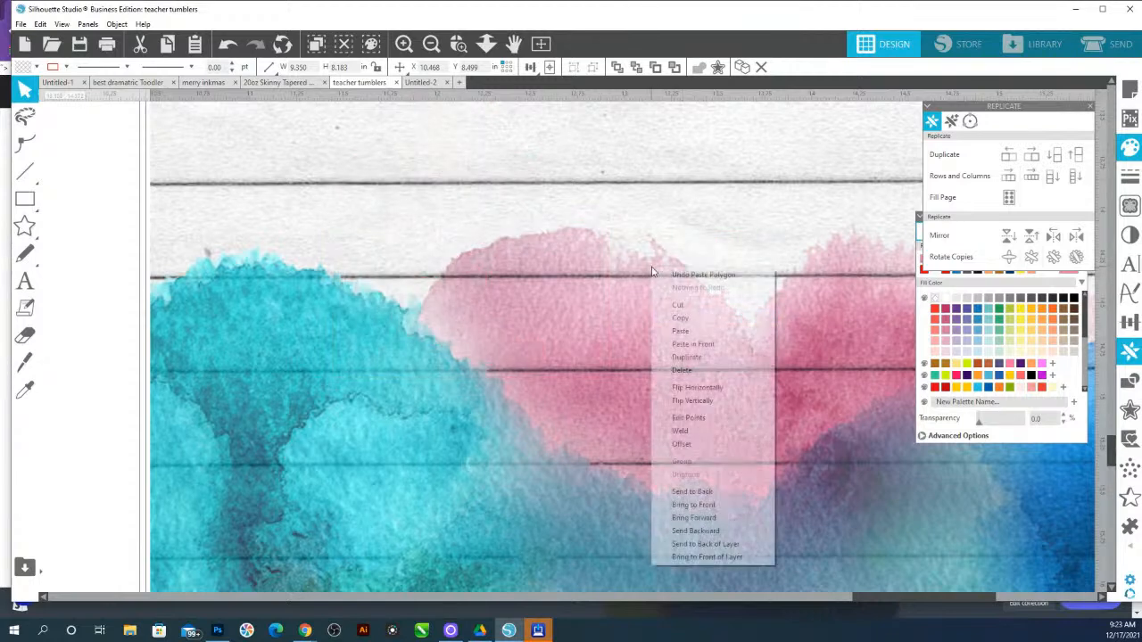
left_click(705, 494)
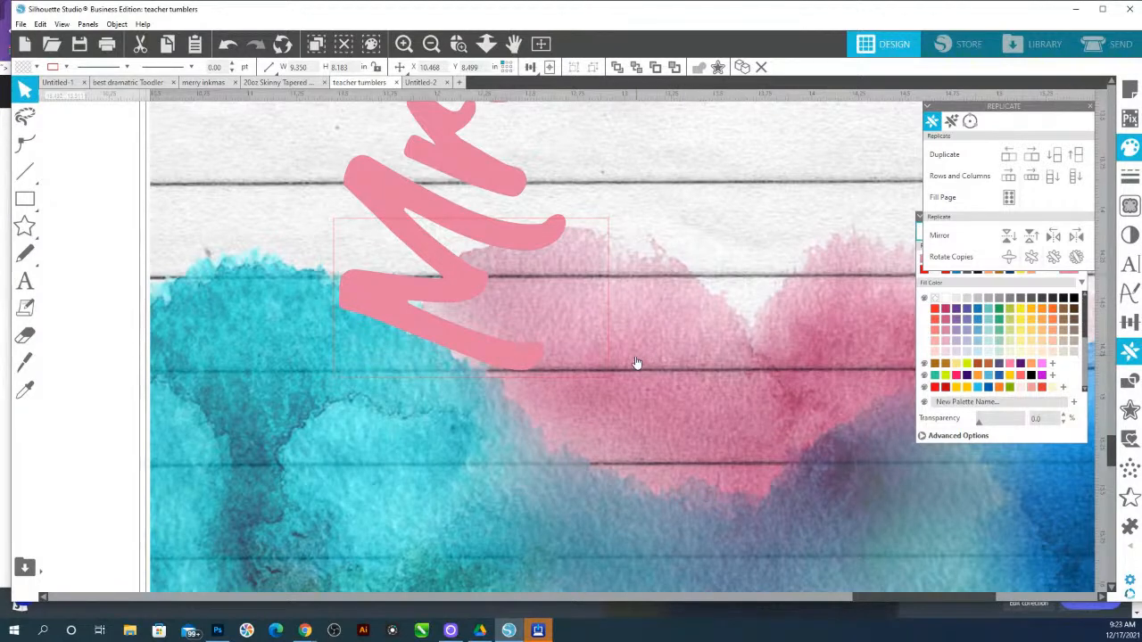
Crop the background image with the rectangle to cut out a matching background patch
left_click(599, 221, "shift")
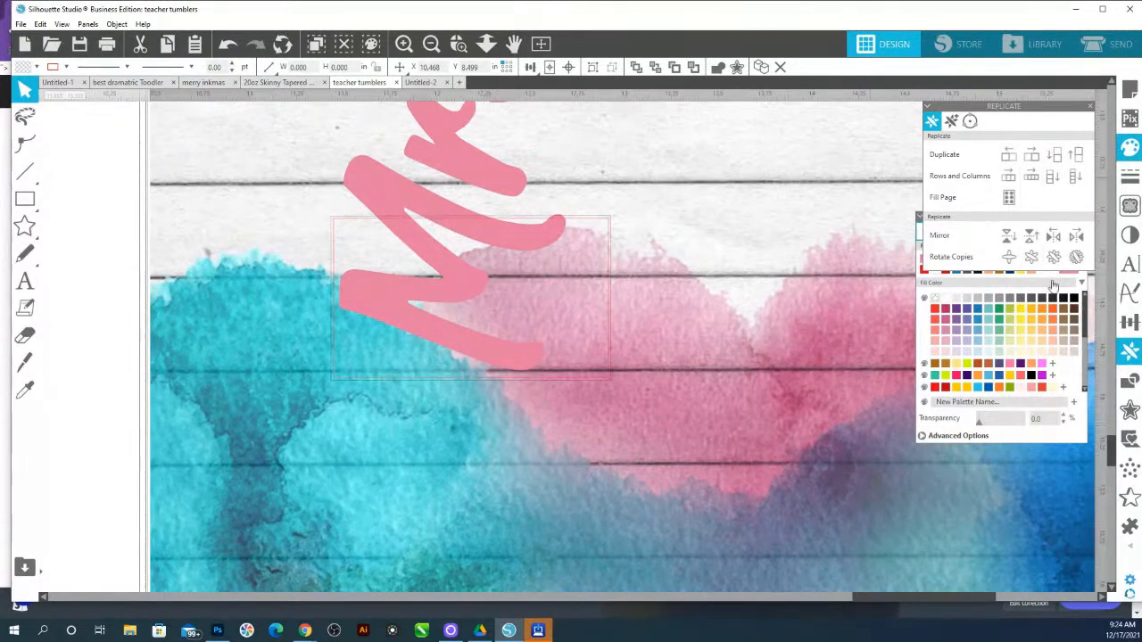
left_click(1130, 380)
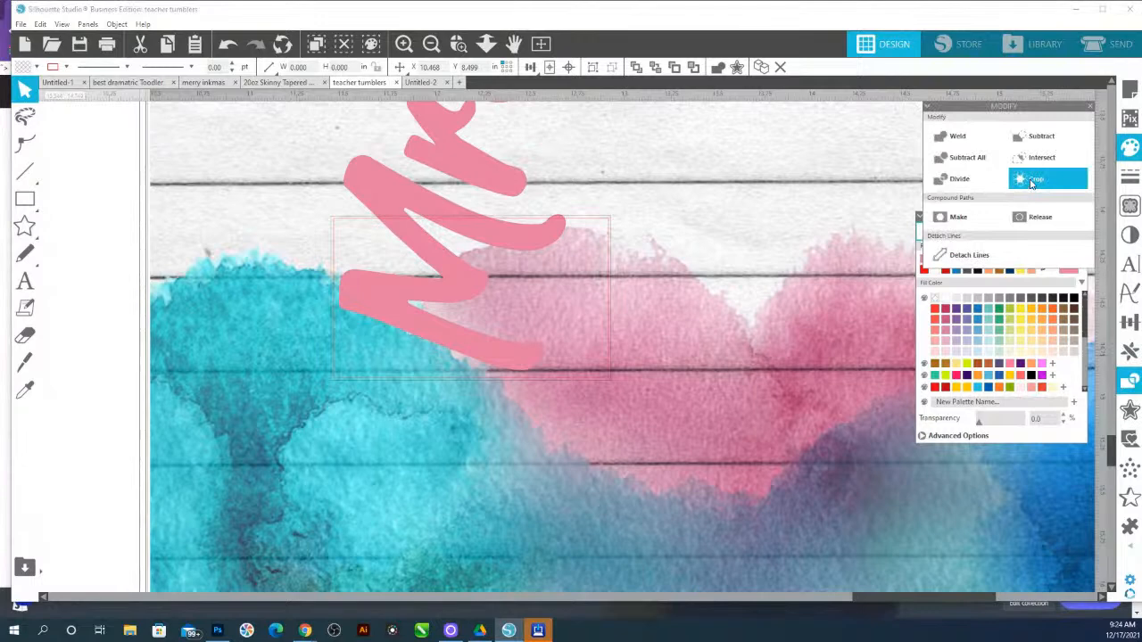
left_click(1031, 181)
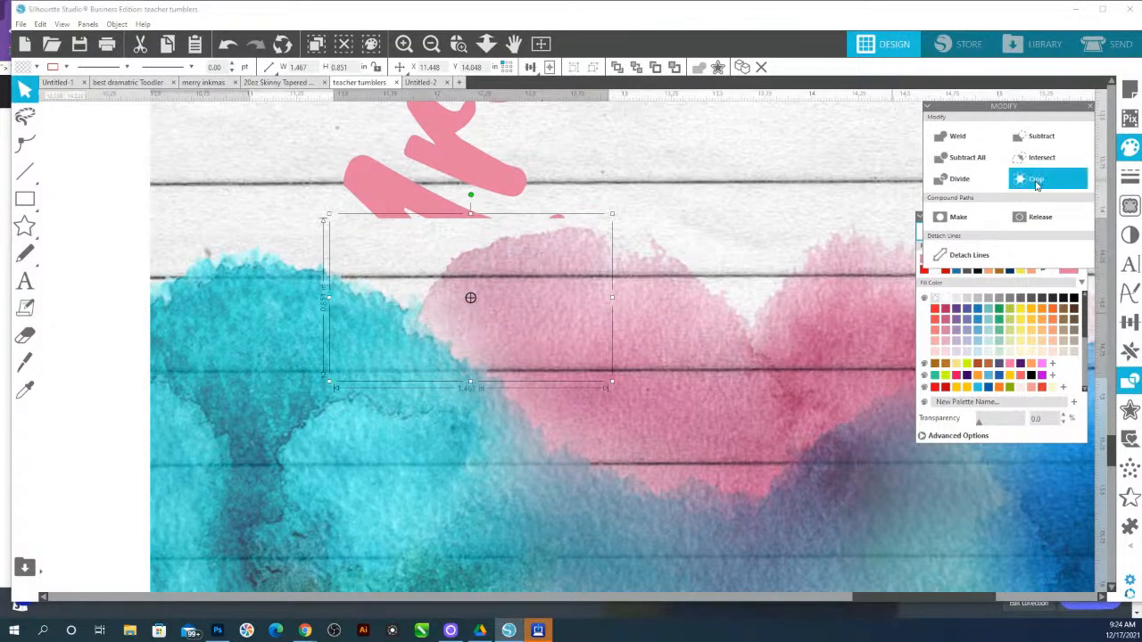
Set the cropped patch's transparency to 65%
left_click_drag(980, 424, 985, 425)
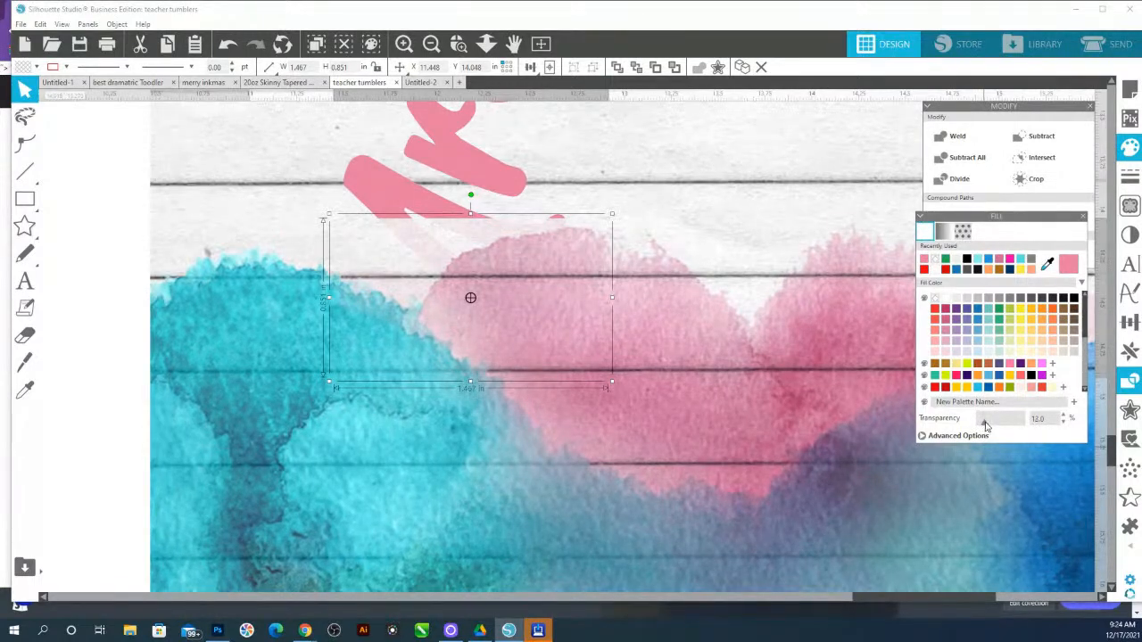
left_click_drag(1000, 426, 1007, 425)
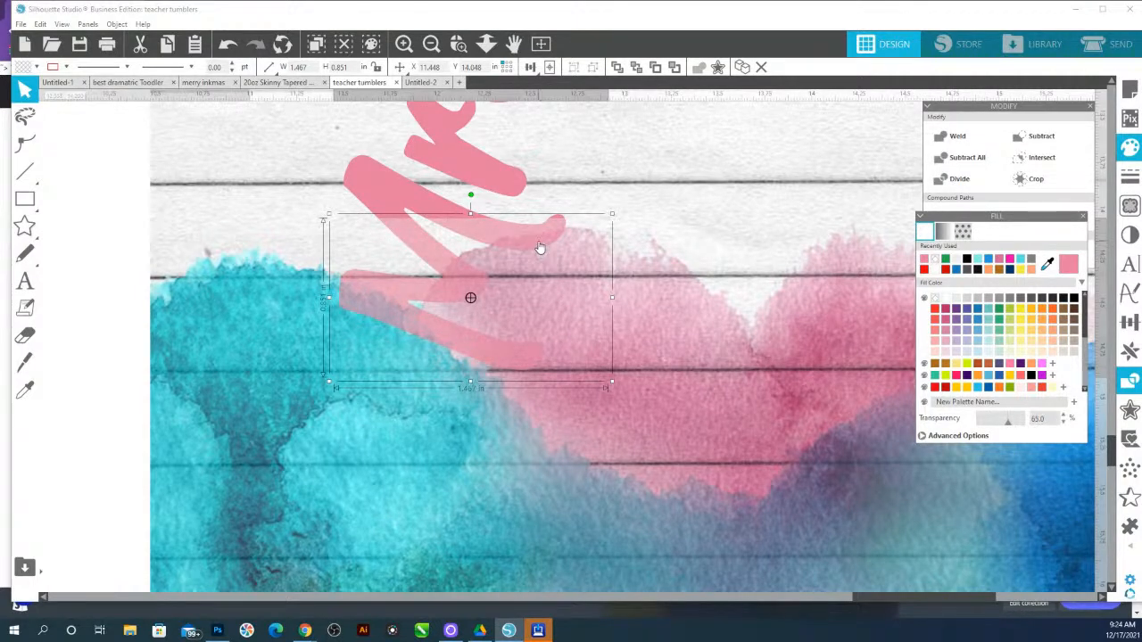
left_click(623, 194)
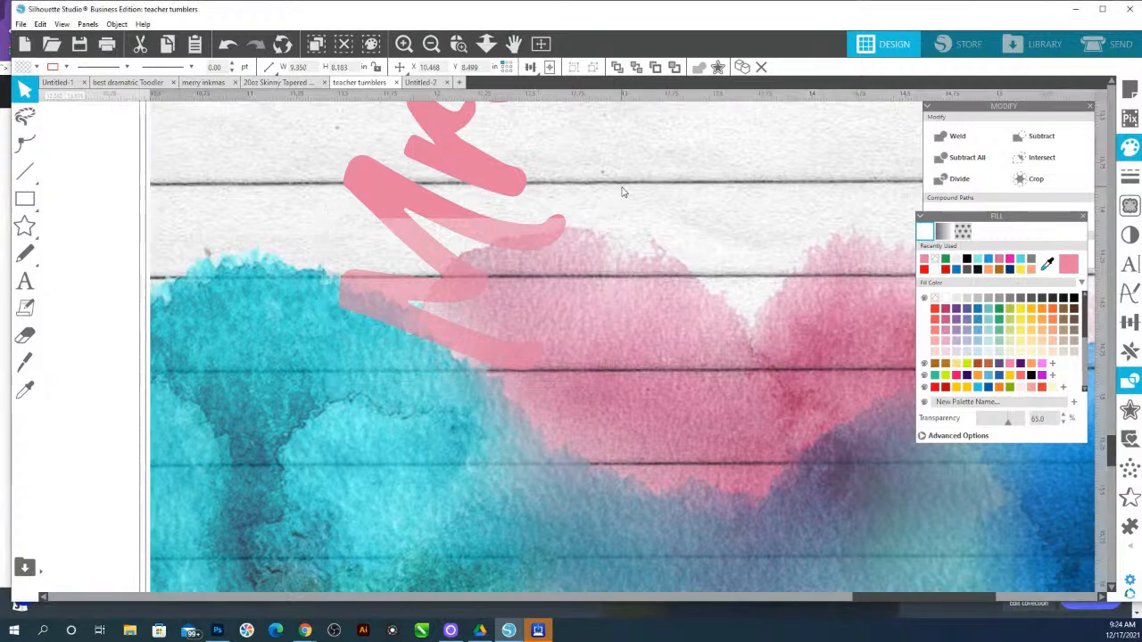
Edit the cropped patch's top edge points so they follow the curve of the name's lowest letter stroke
double_click(484, 239)
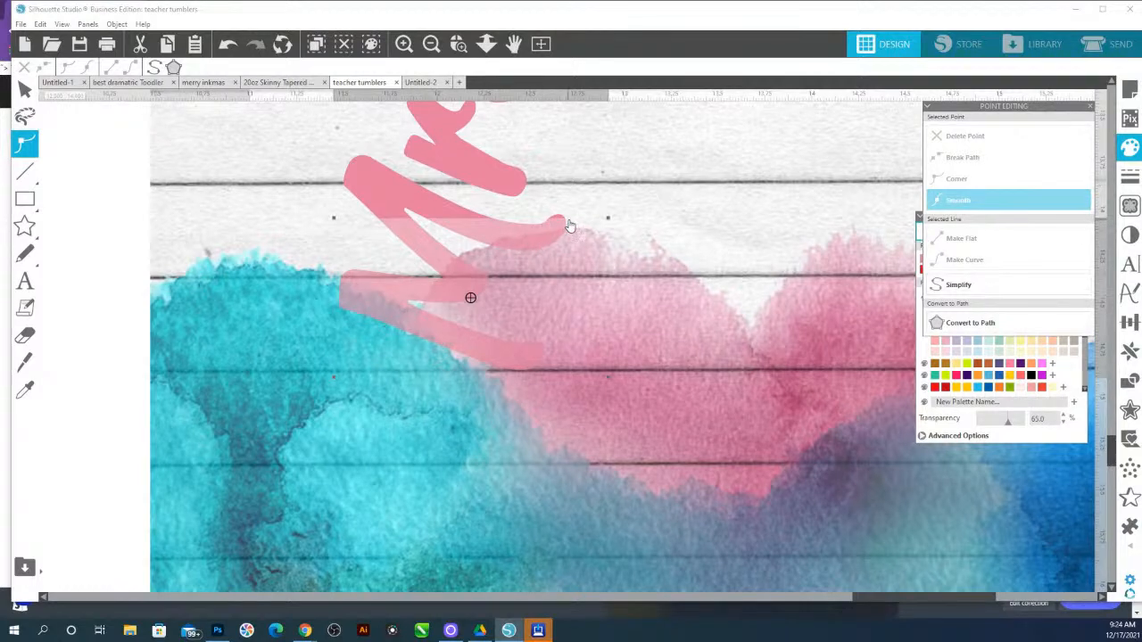
left_click(608, 222)
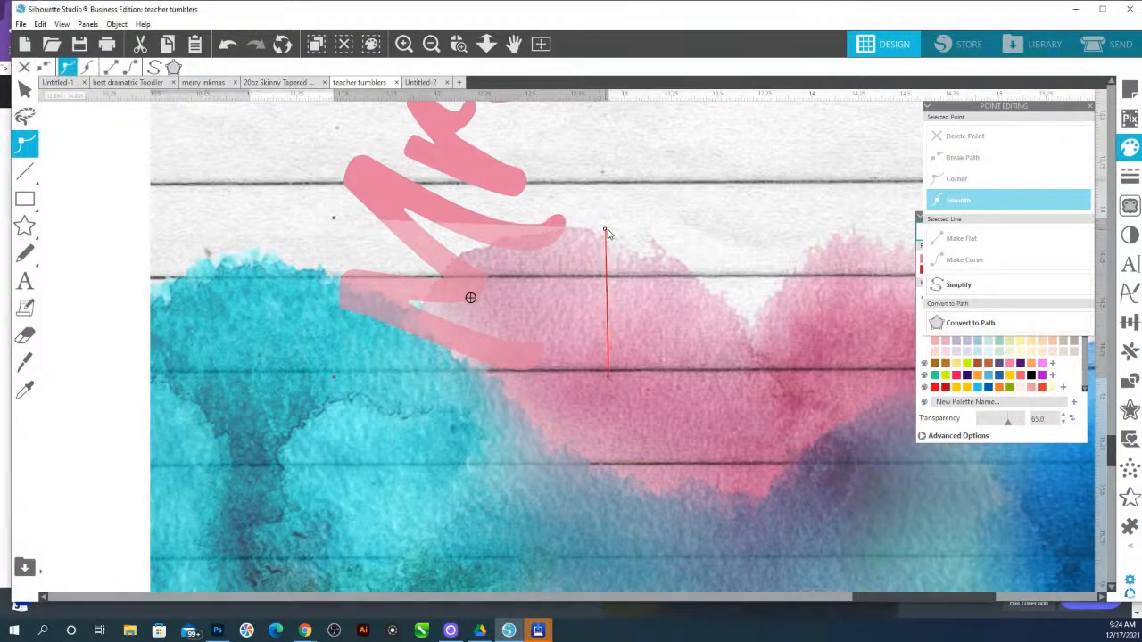
left_click(555, 234)
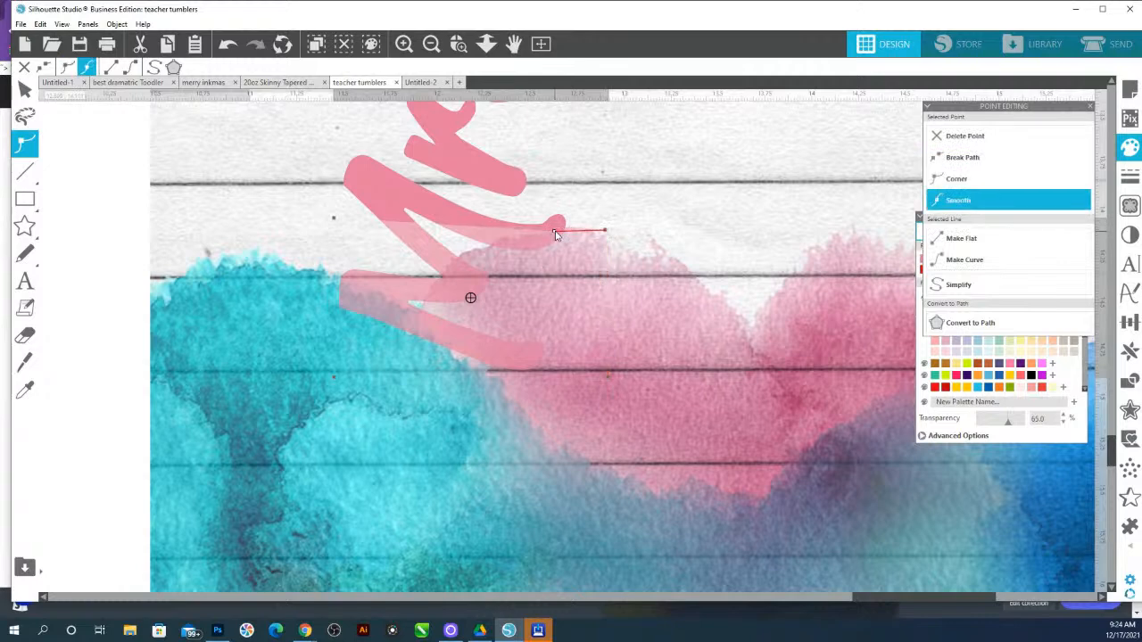
left_click_drag(539, 232, 489, 249)
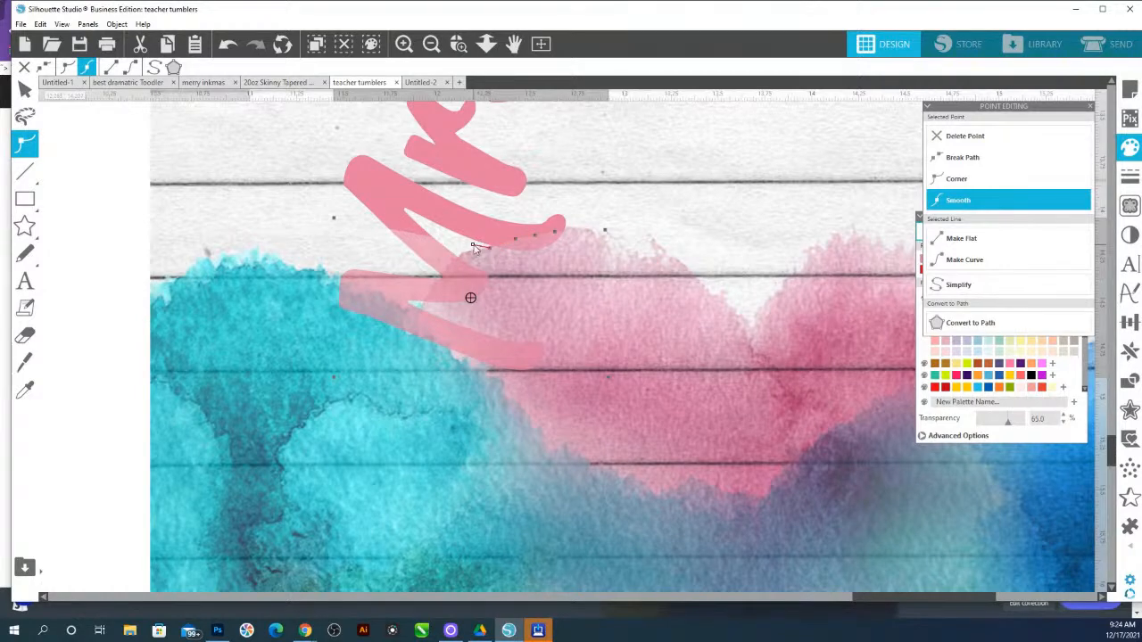
left_click(463, 251)
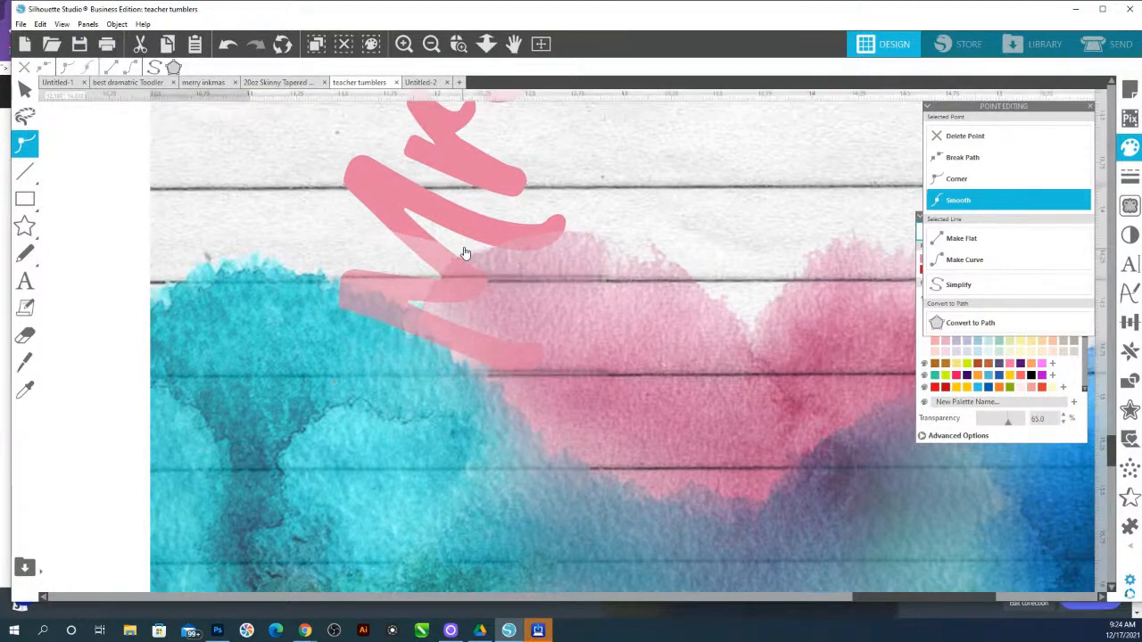
key("ctrl+z")
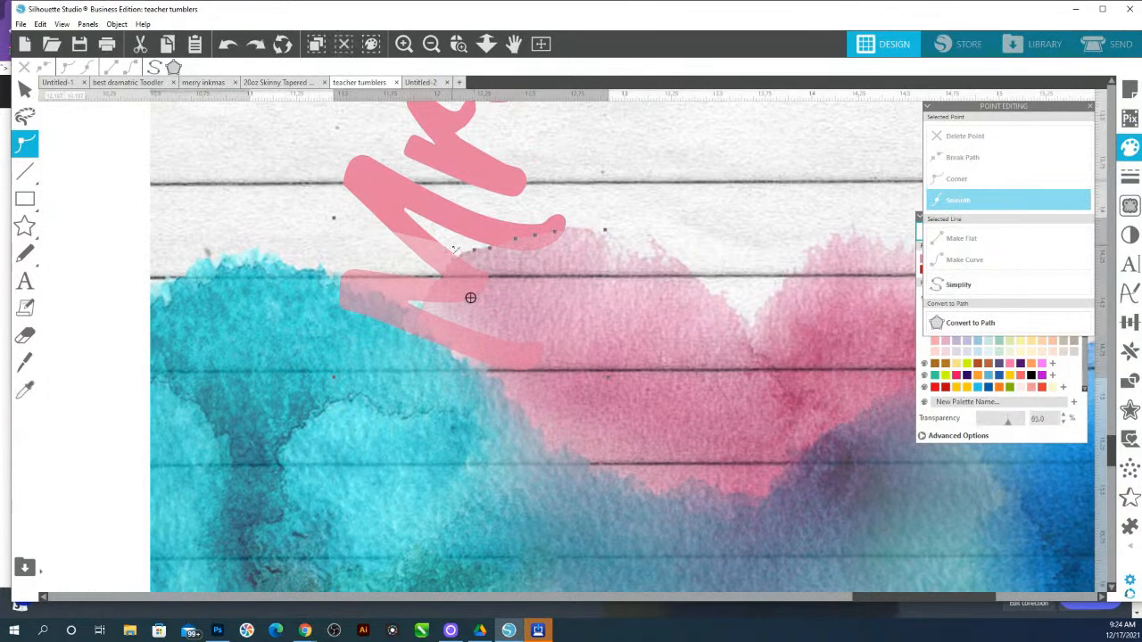
left_click(455, 255)
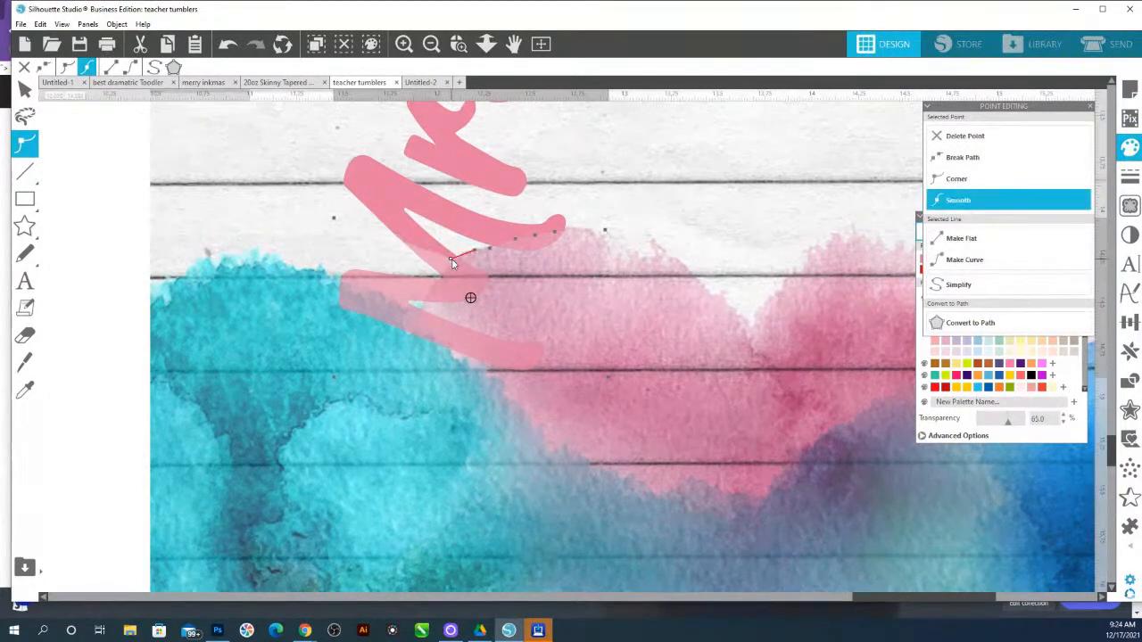
left_click_drag(423, 255, 357, 289)
left_click(616, 244)
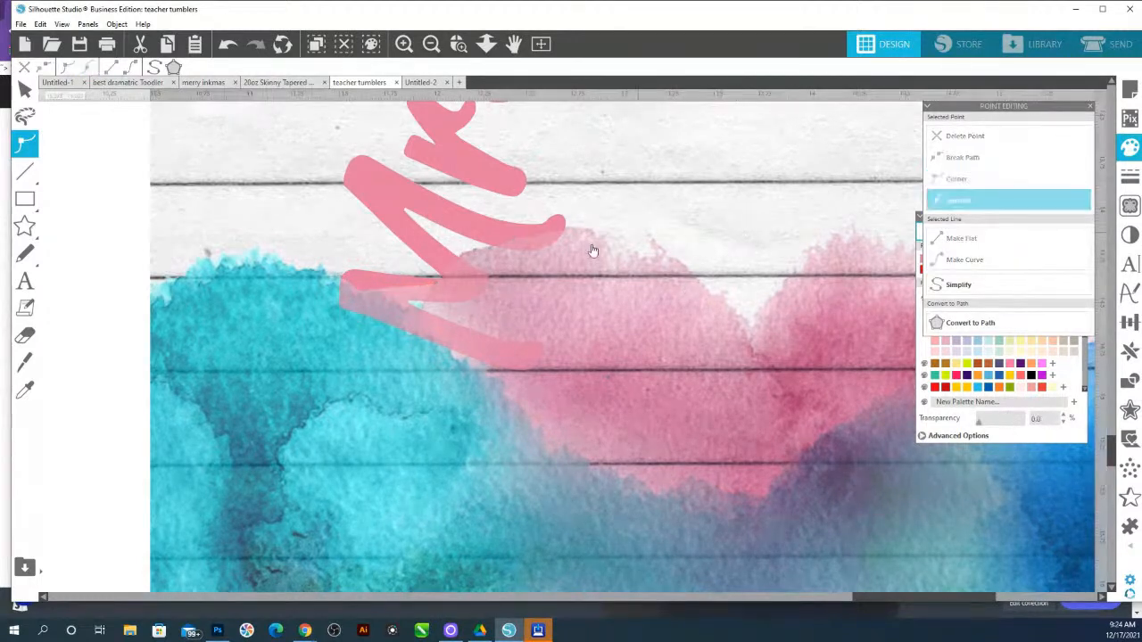
Move the cropped patch off the design into the empty area below it
left_click(486, 44)
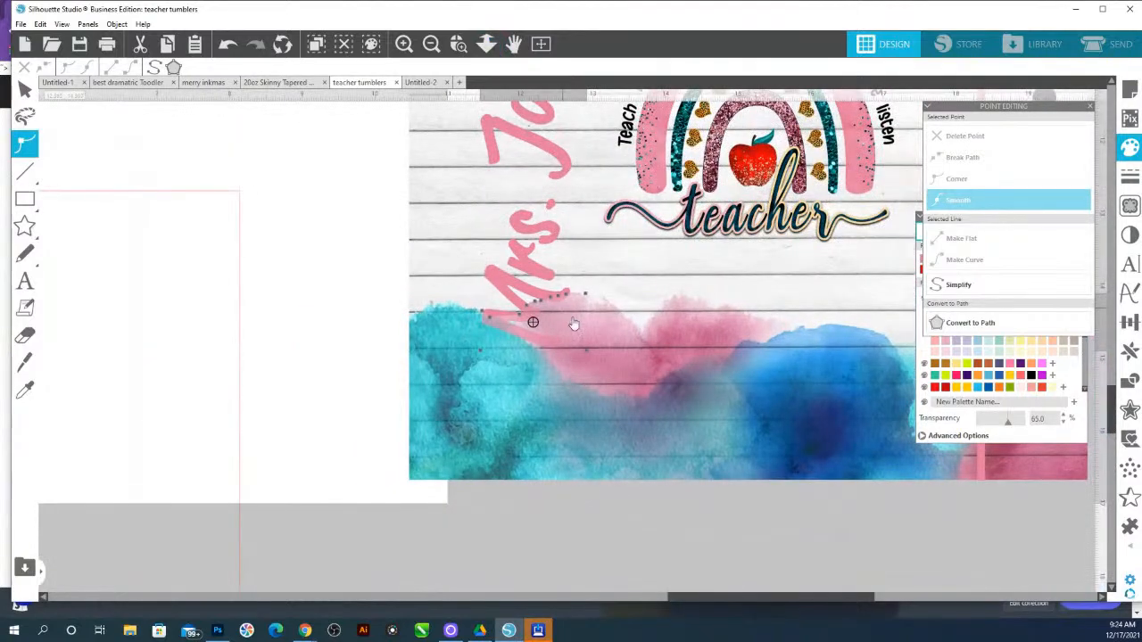
left_click(585, 491)
left_click(563, 316)
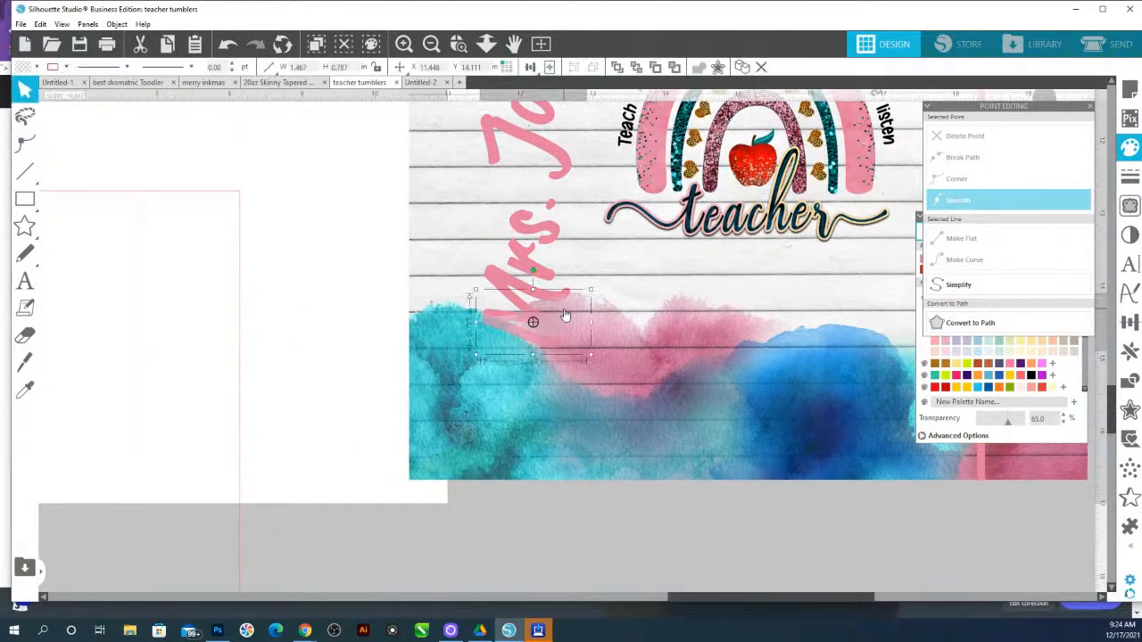
left_click_drag(565, 316, 699, 554)
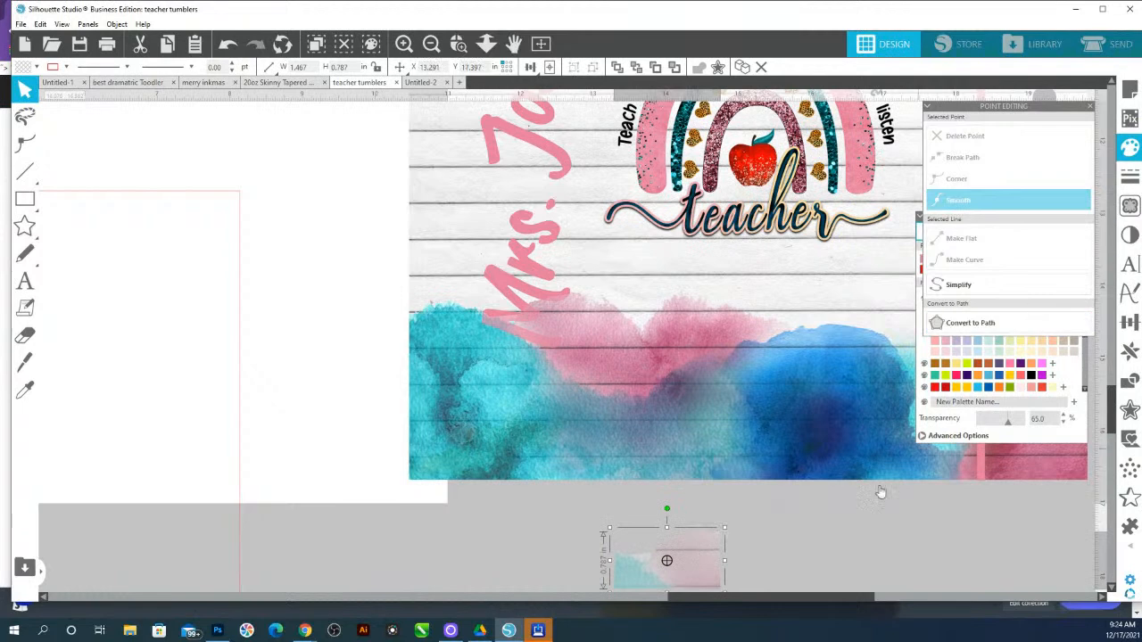
Adjust a top point of the patch and reset the patch's transparency to 0%
double_click(687, 560)
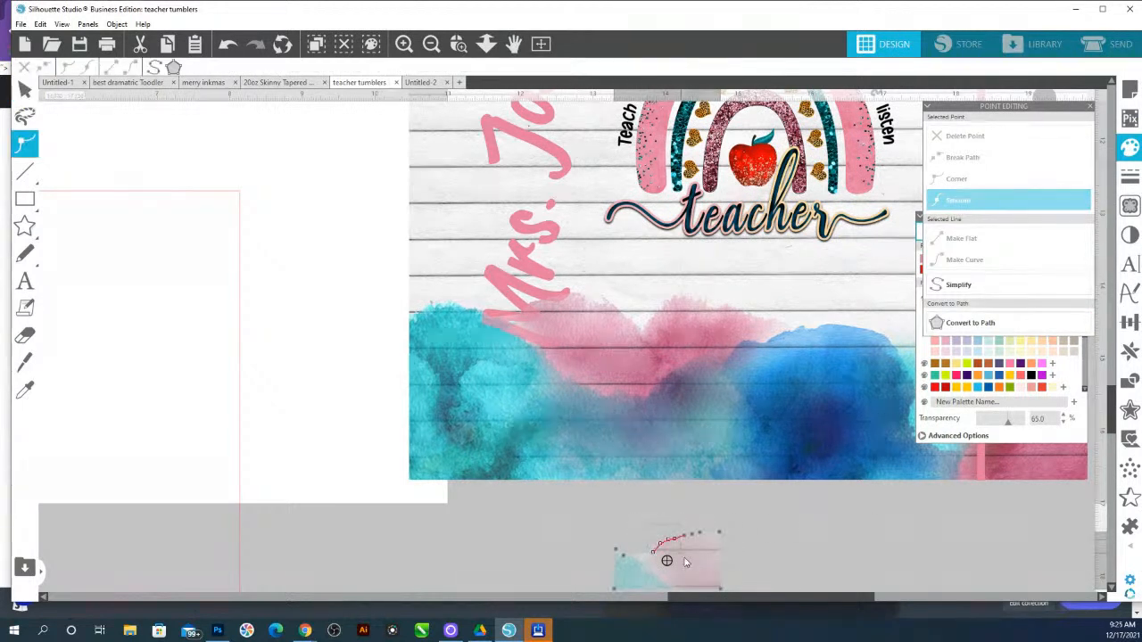
left_click_drag(699, 534, 696, 517)
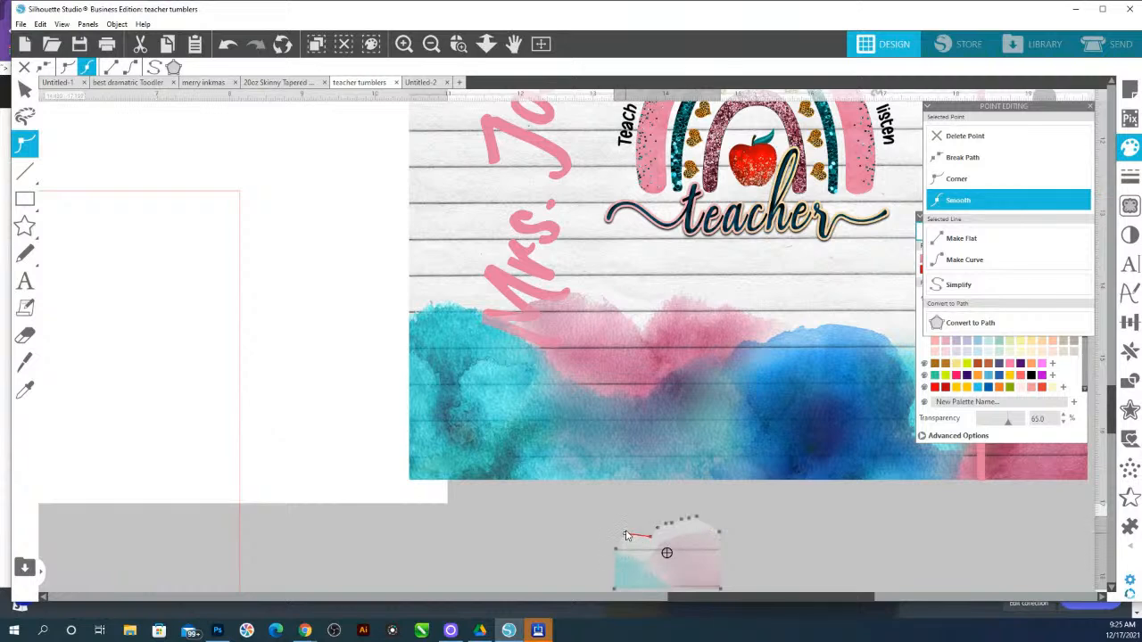
double_click(653, 537)
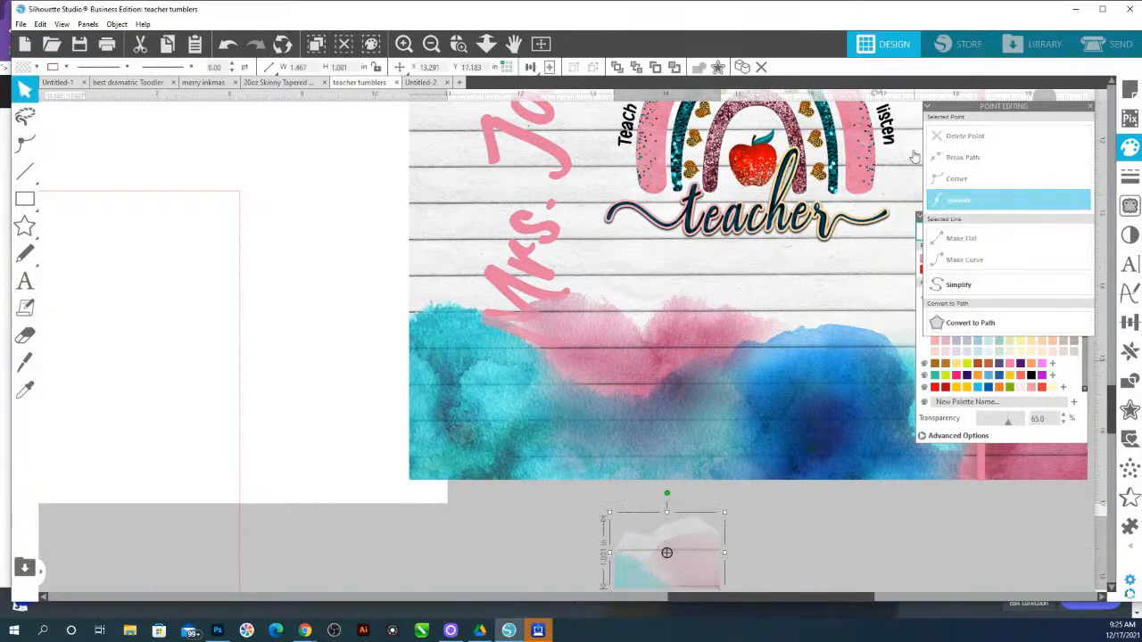
left_click_drag(1019, 423, 914, 429)
Trace the patch with Trace and Detach at an 87% threshold
left_click(1130, 205)
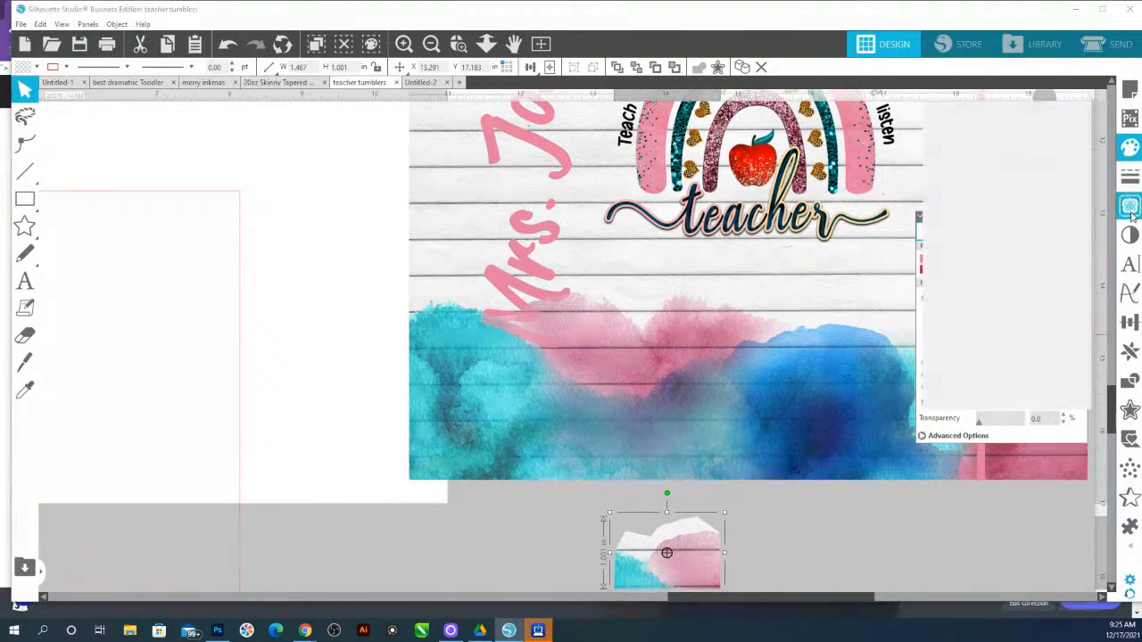
left_click_drag(596, 520, 747, 596)
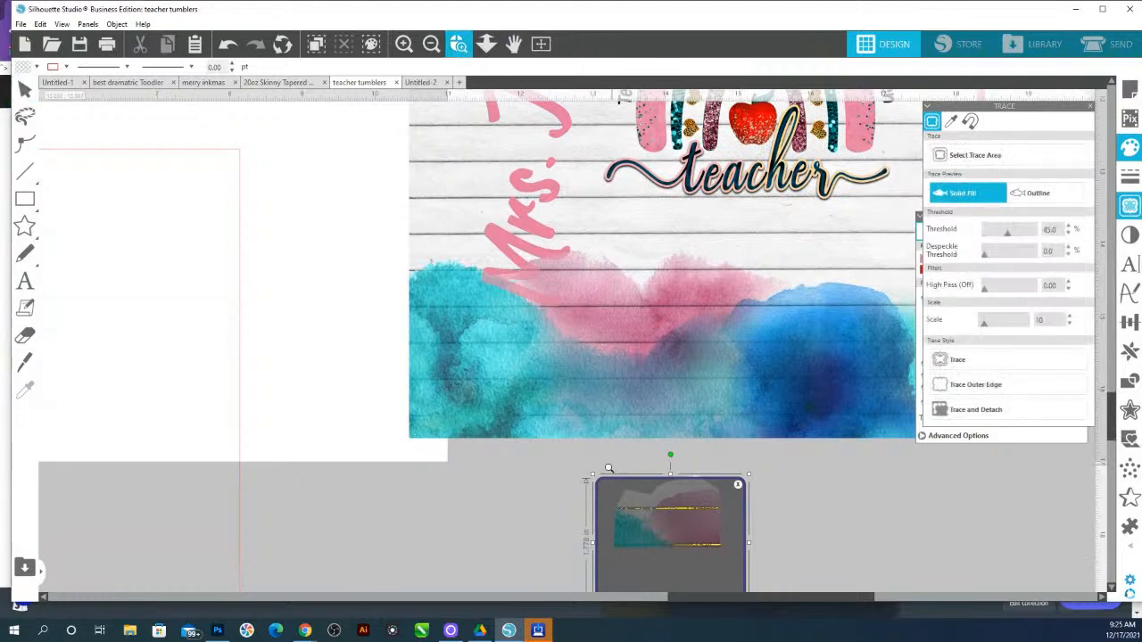
left_click(457, 44)
left_click_drag(1008, 236, 1028, 239)
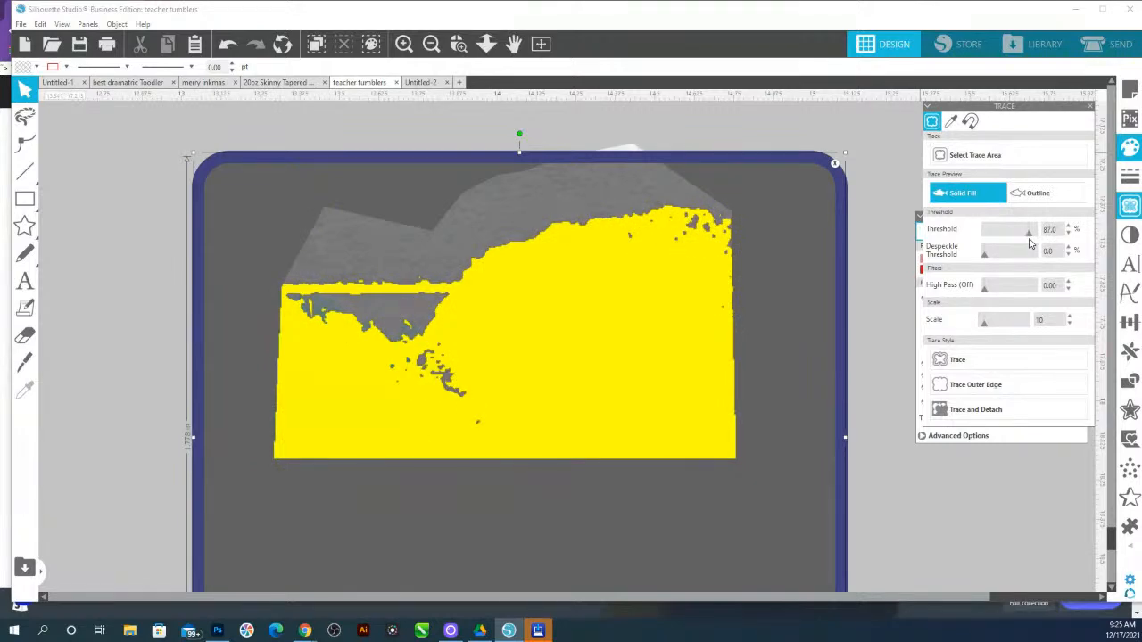
left_click(979, 417)
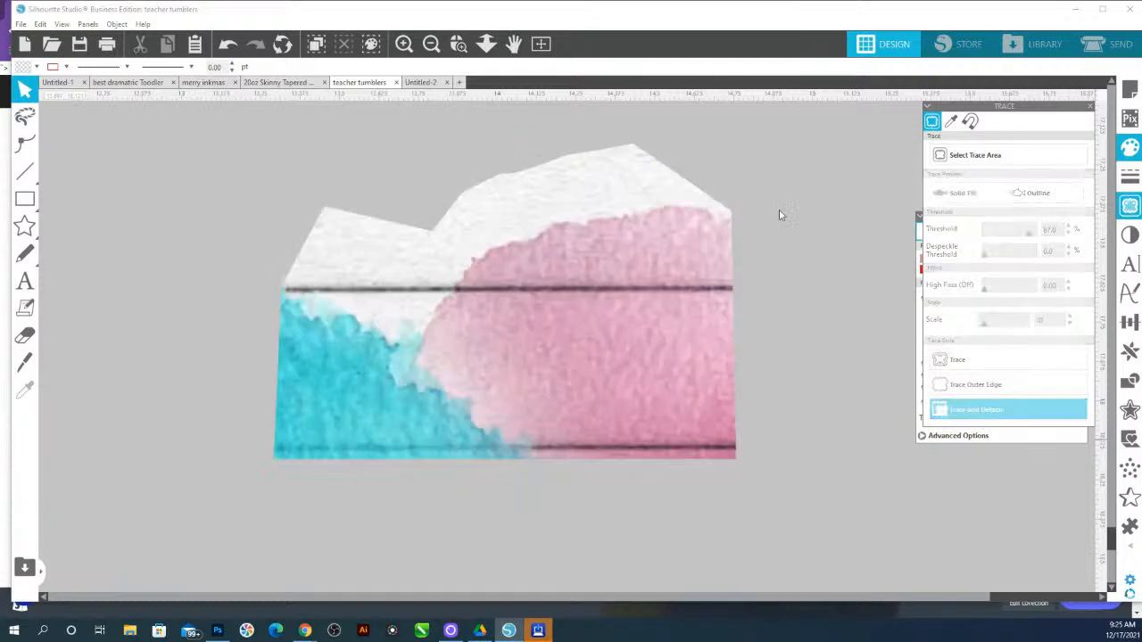
Separate the detached white top piece from the traced patch
mouse_move(566, 212)
left_mouse_down()
mouse_move(357, 155)
mouse_move(293, 214)
left_mouse_up()
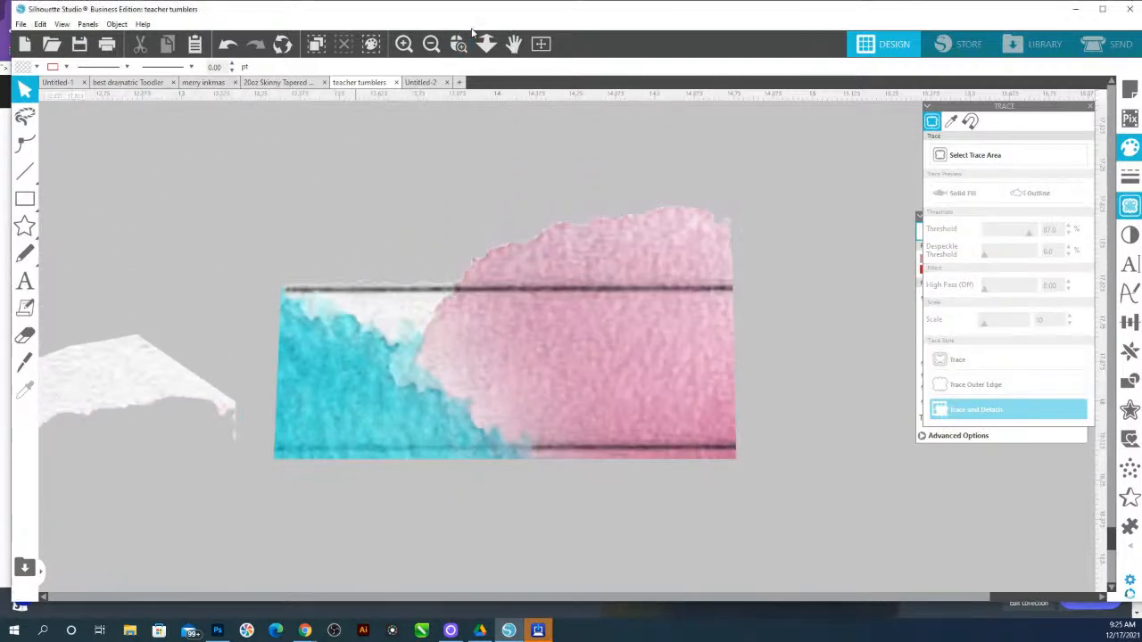
left_click(481, 205)
left_click_drag(455, 364, 422, 100)
Move the traced patch back up onto the design next to the teacher's name
left_click(485, 44)
left_click_drag(524, 447, 495, 112)
scroll(619, 474, "up", 3)
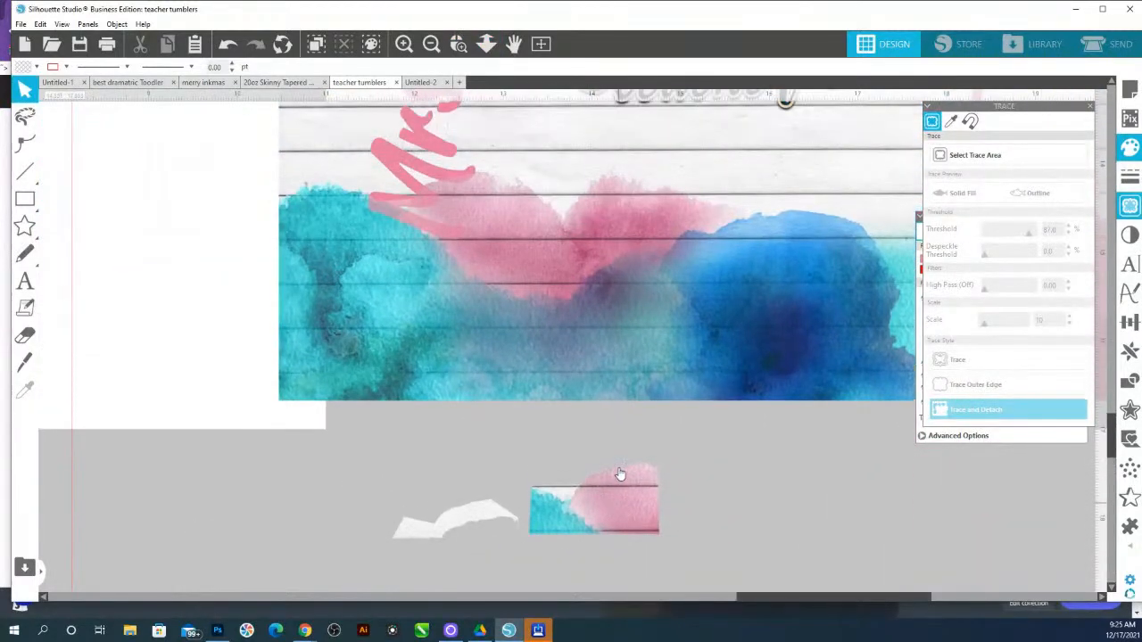
left_click_drag(633, 530, 675, 164)
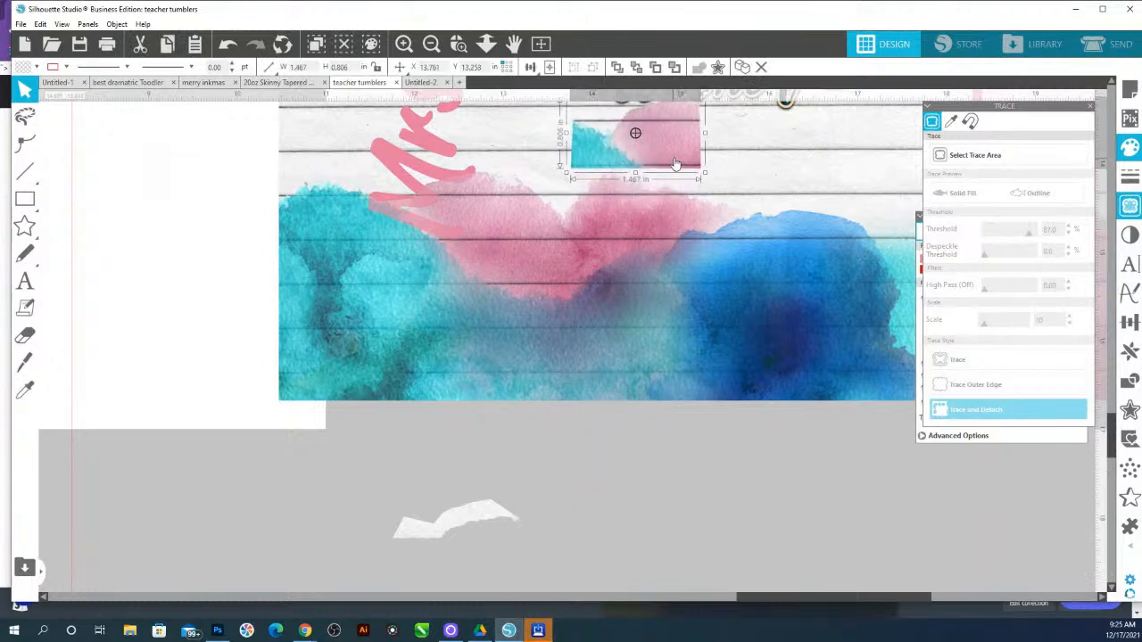
Select the patch together with the name and align them to the left
left_click(429, 216, "shift")
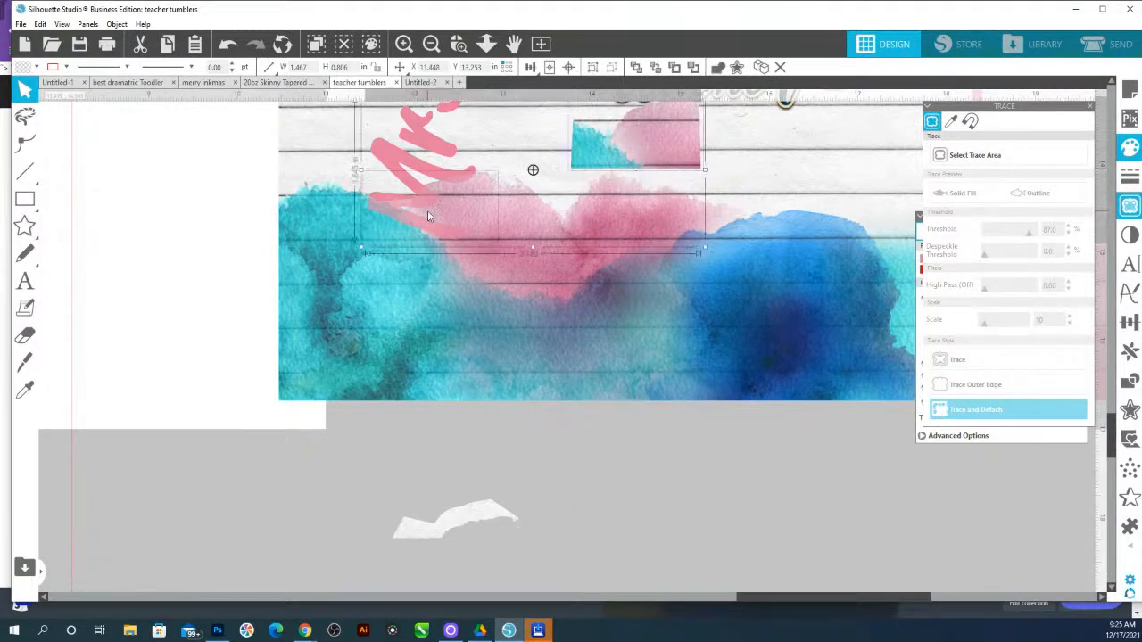
left_click(1129, 321)
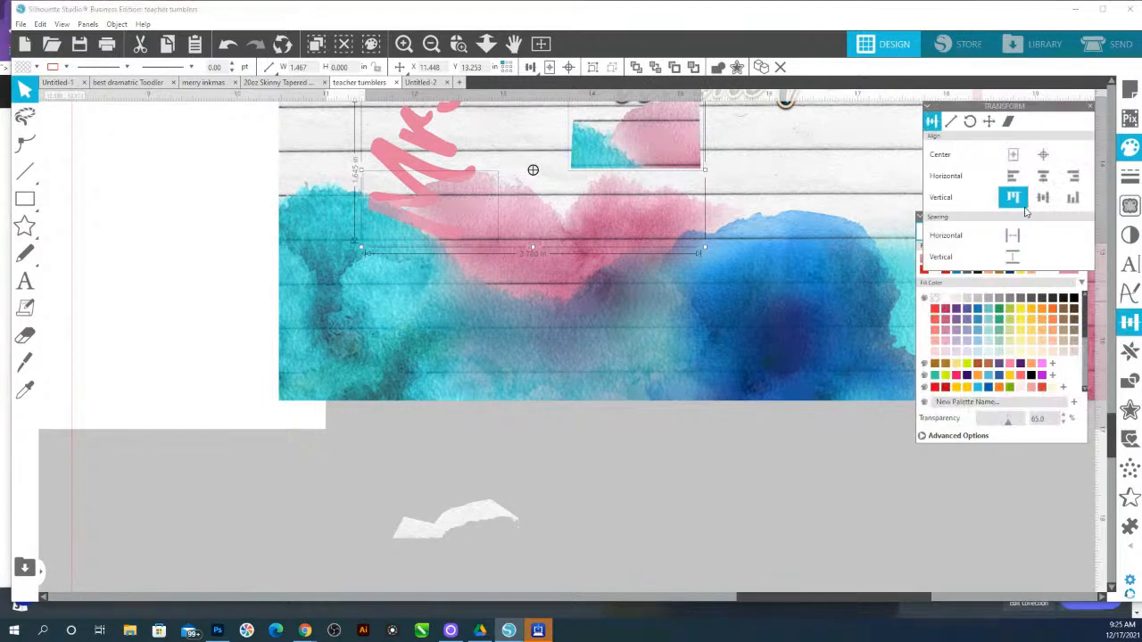
left_click(1012, 177)
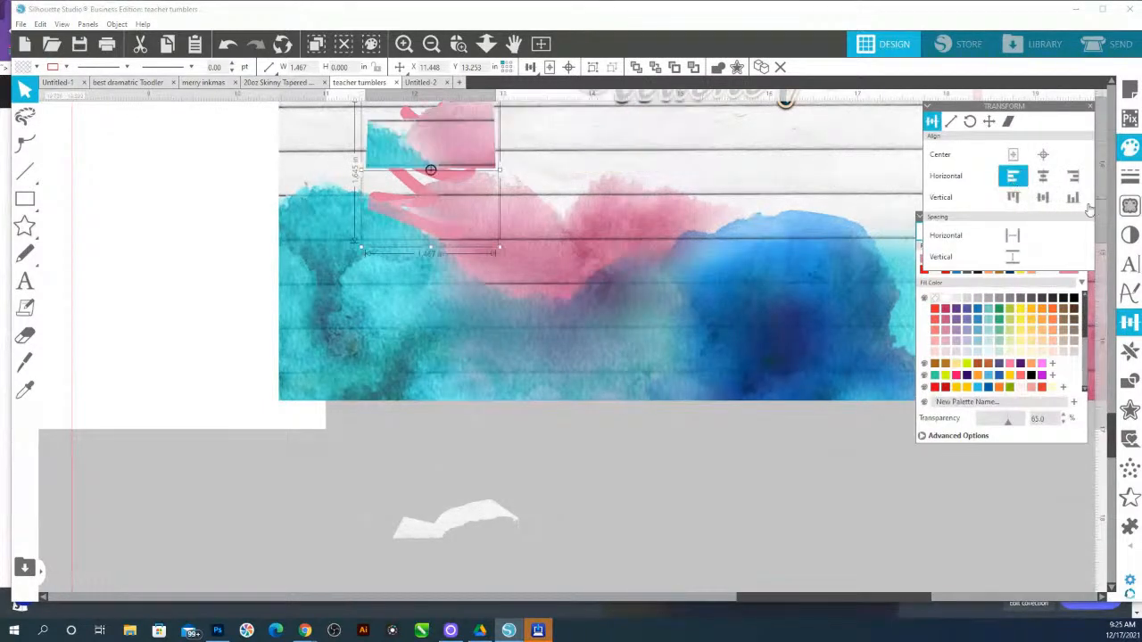
Align the patch and name to the bottom, then set the patch's transparency to 45%
left_click(1075, 205)
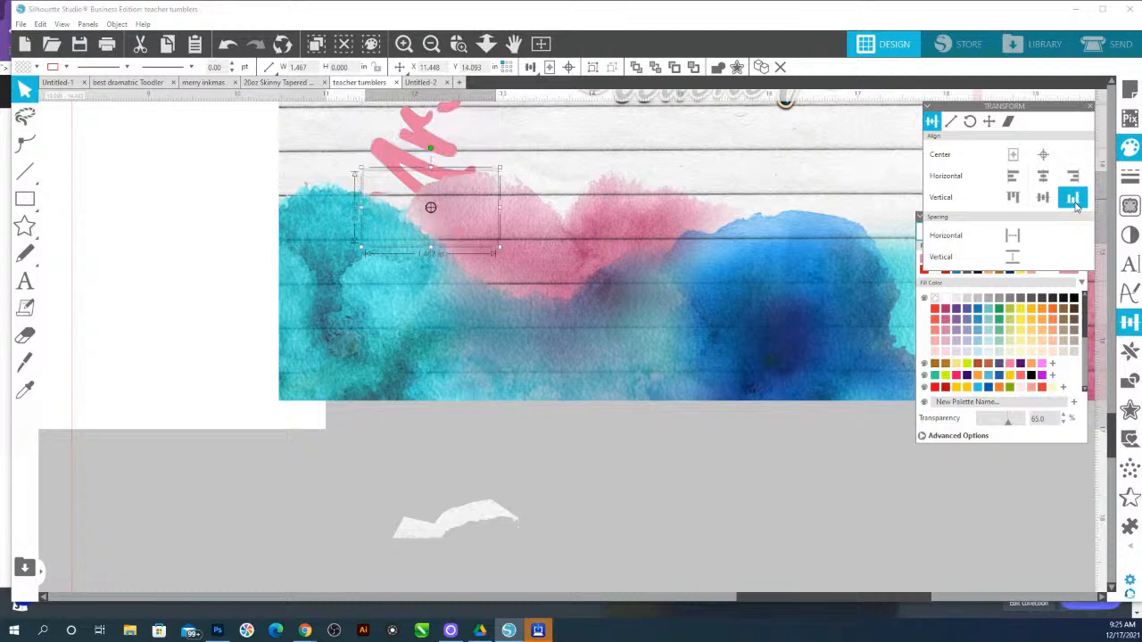
left_click(452, 202)
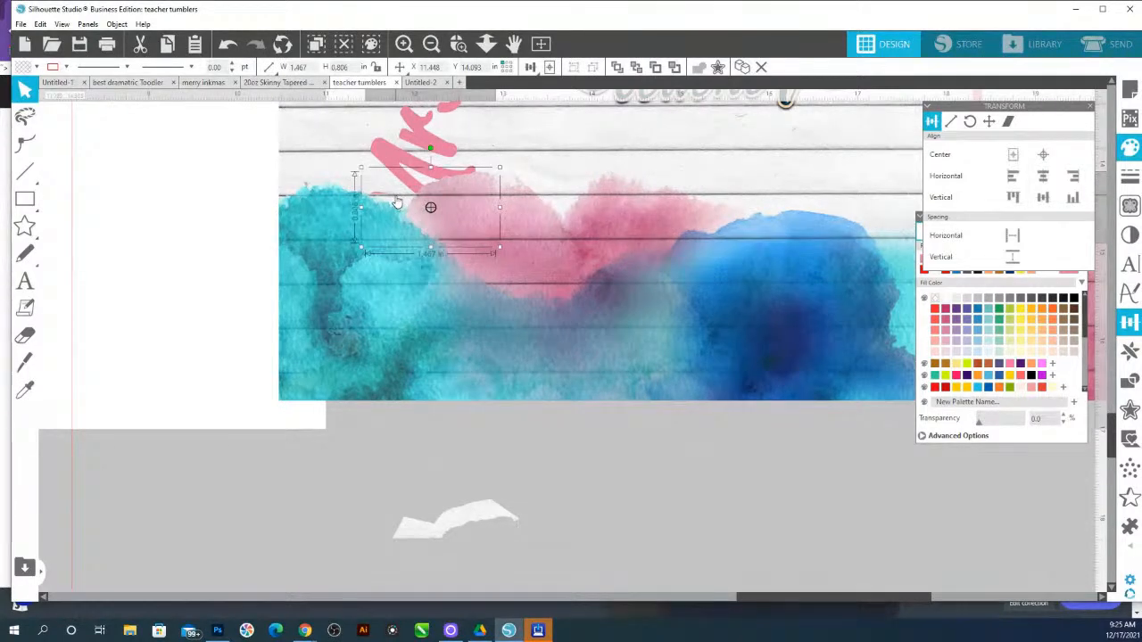
left_click(979, 428)
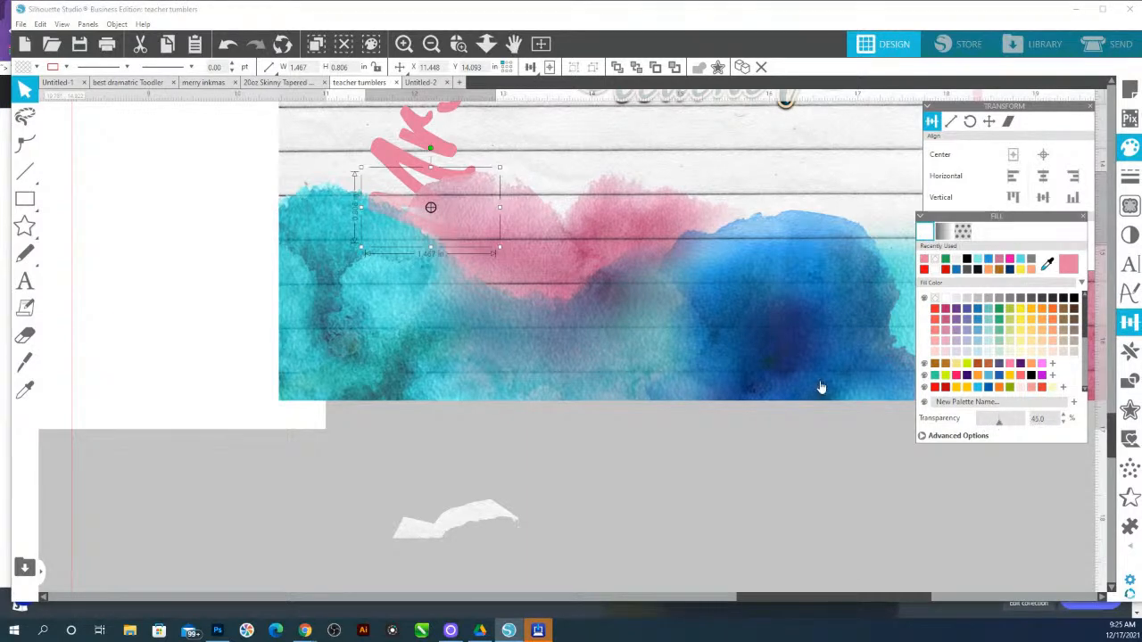
Reshape the patch's top edge points along the bottom of the name's letters
left_click(458, 45)
left_click_drag(355, 180, 478, 213)
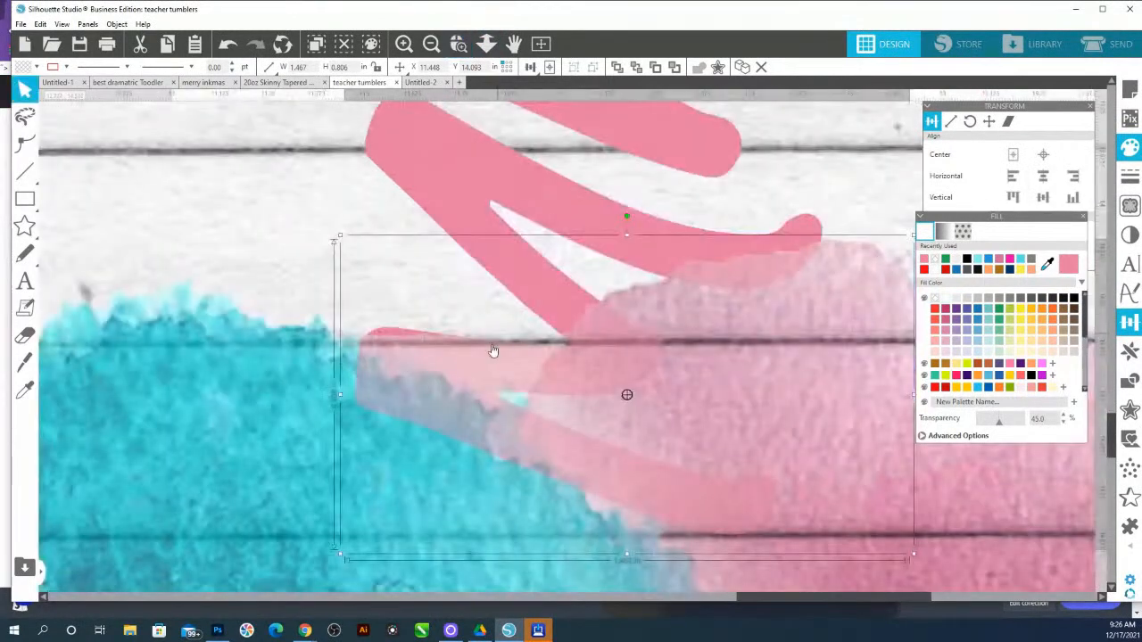
double_click(458, 354)
left_click(415, 353)
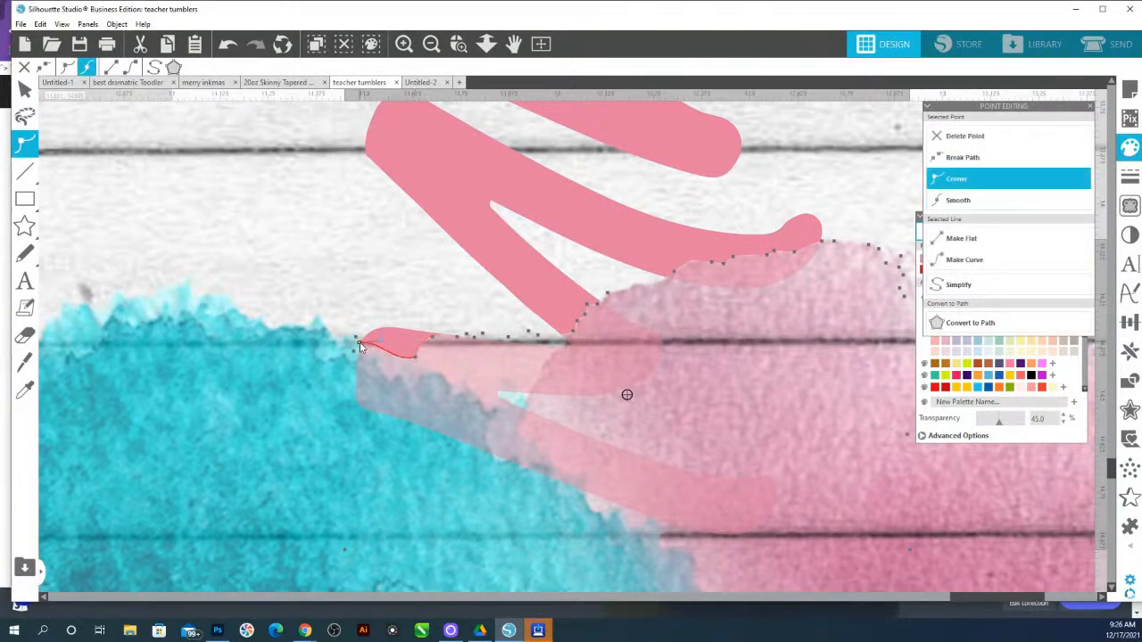
left_click(389, 361)
left_click_drag(389, 365, 392, 379)
left_click_drag(432, 338, 454, 383)
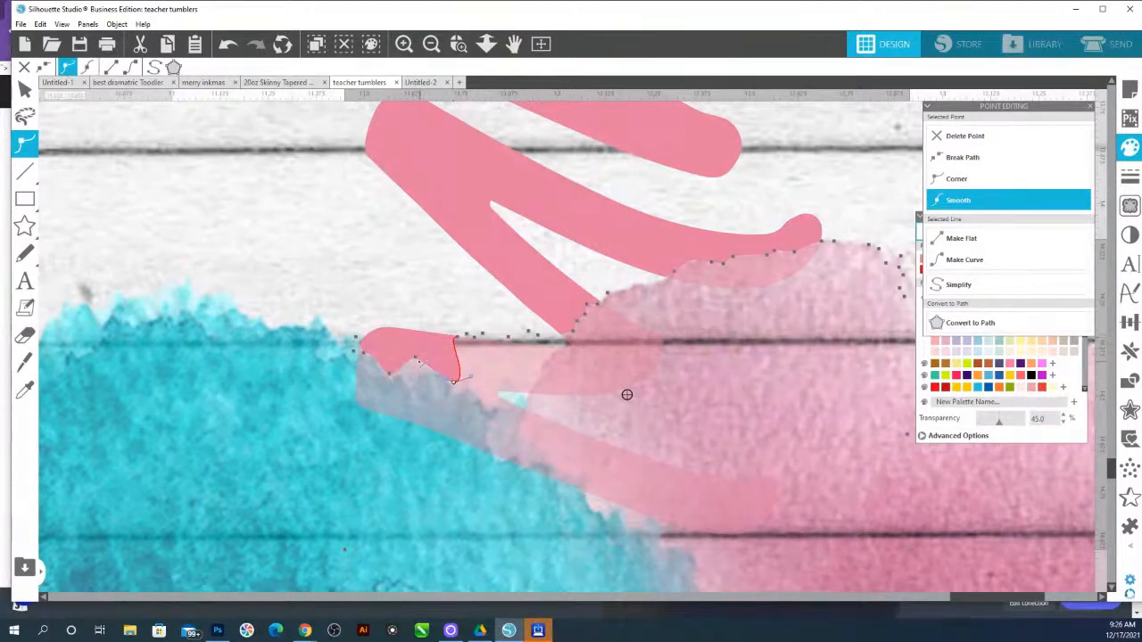
left_click(419, 374)
left_click_drag(443, 319, 560, 364)
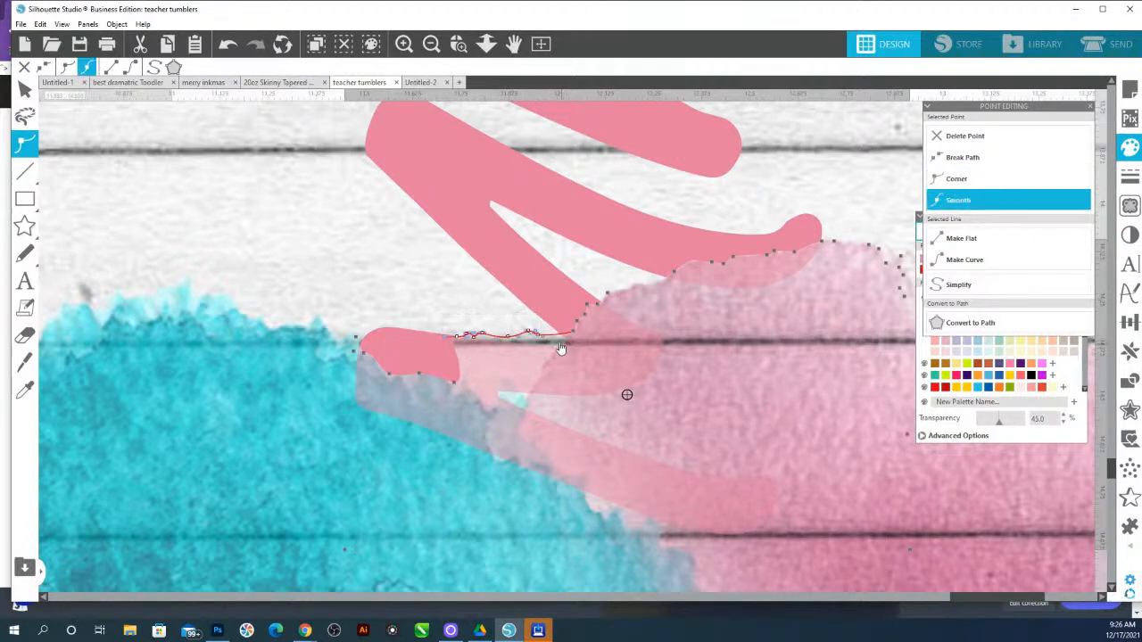
left_click(538, 337)
left_click_drag(452, 319, 550, 373)
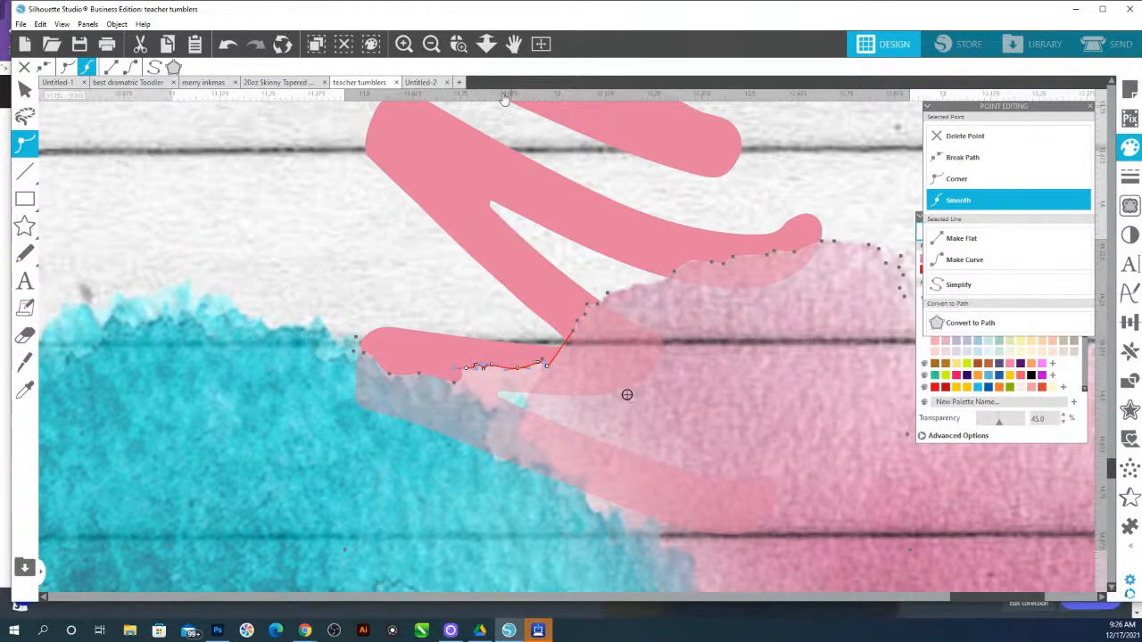
Undo the point edits, transparency change and bottom alignment on the patch
left_click(486, 44)
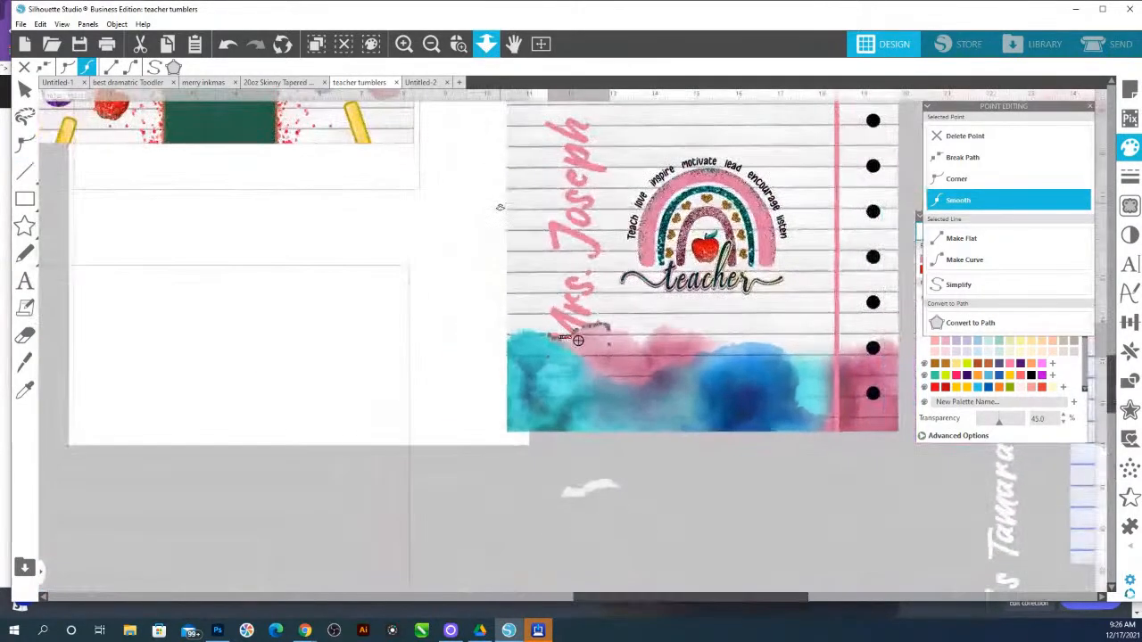
left_click_drag(726, 555, 709, 496)
key("i")
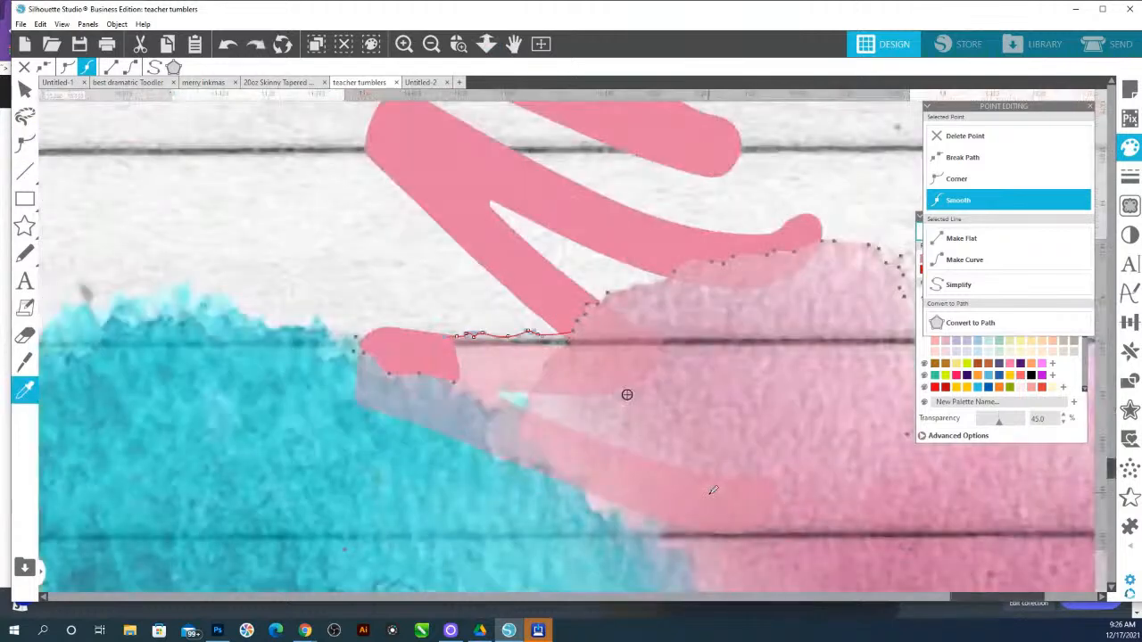
key("ctrl+z")
key("ctrl+z")
key("ctrl+z")
key("ctrl+z")
key("ctrl+z")
key("ctrl+z")
key("ctrl+z")
key("ctrl+z")
key("ctrl+z")
key("ctrl+z")
key("ctrl+z")
key("ctrl+z")
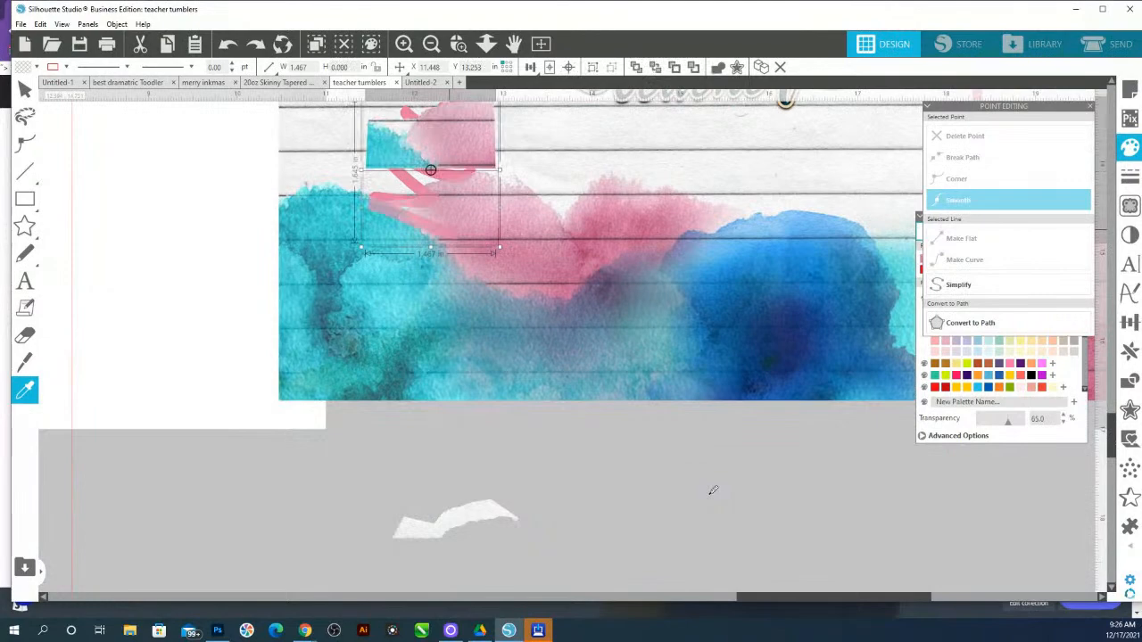
Undo the remaining edits on the watercolor patch after returning to the design window
key("ctrl+z")
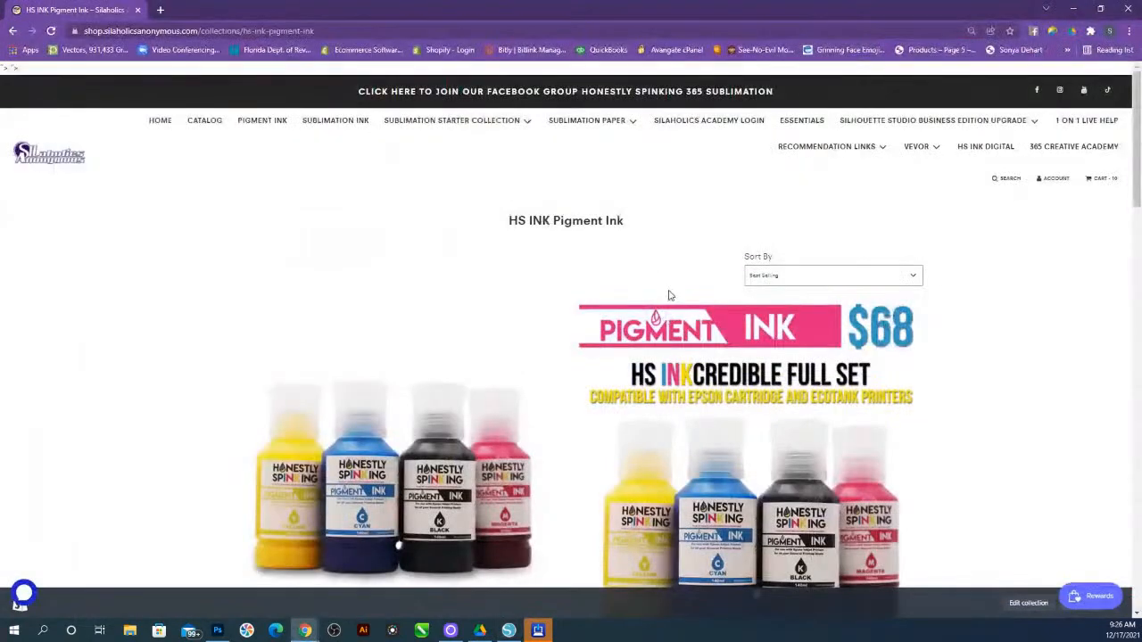
left_click(508, 630)
left_click_drag(655, 167, 783, 528)
key("i")
key("ctrl+z")
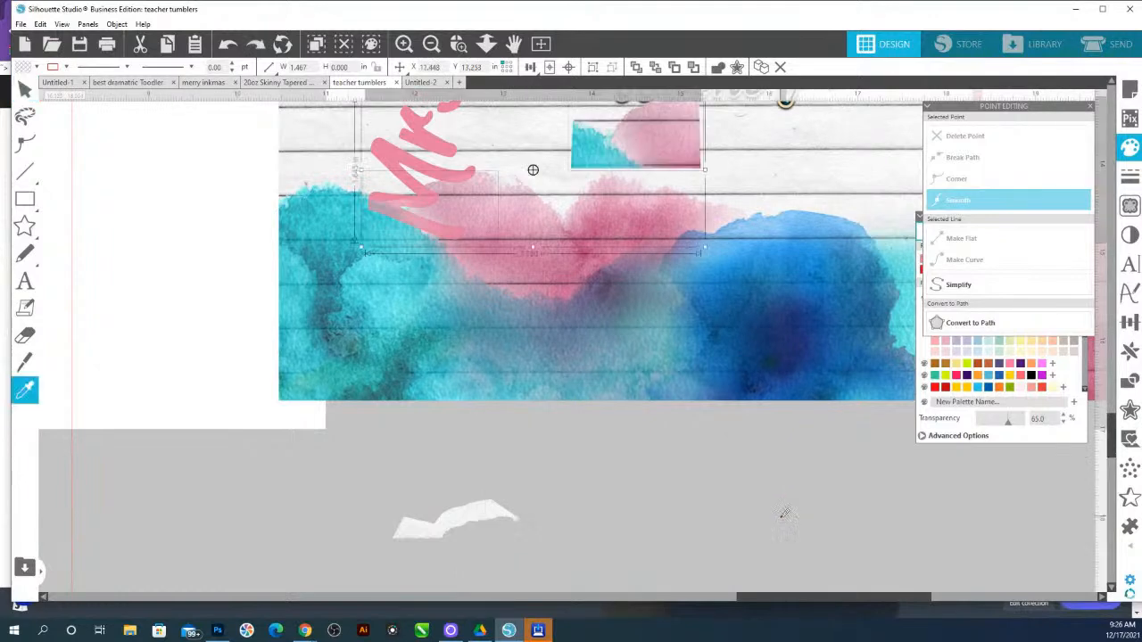
Move the watercolor patch off the design into the empty workspace below and zoom in on it
key("v")
left_click_drag(647, 143, 702, 522)
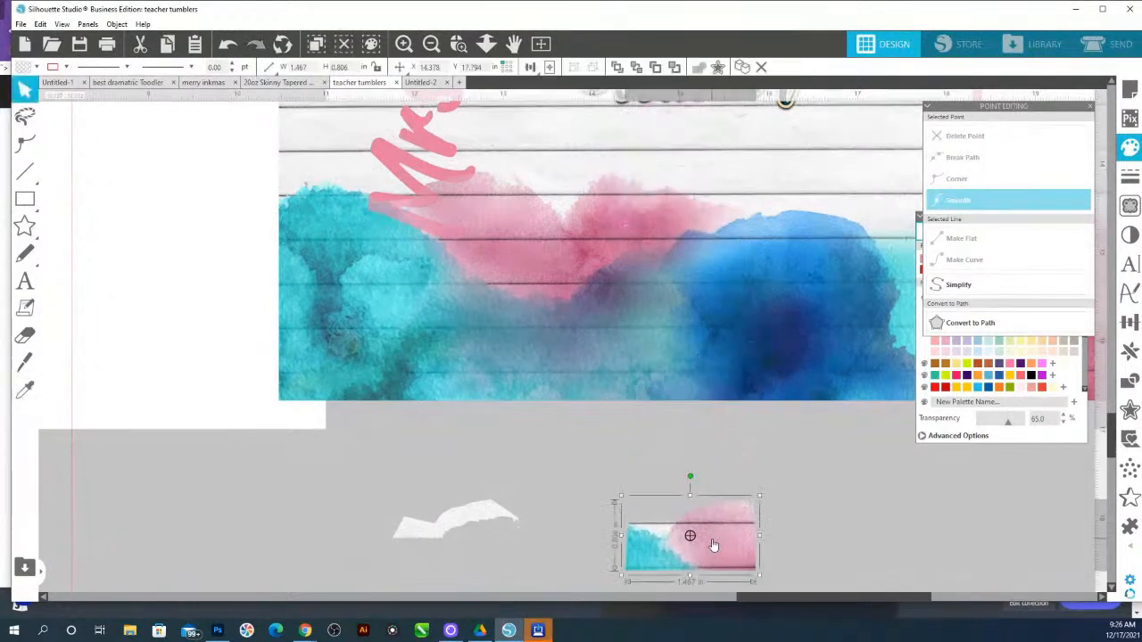
key("z")
left_click_drag(772, 579, 607, 482)
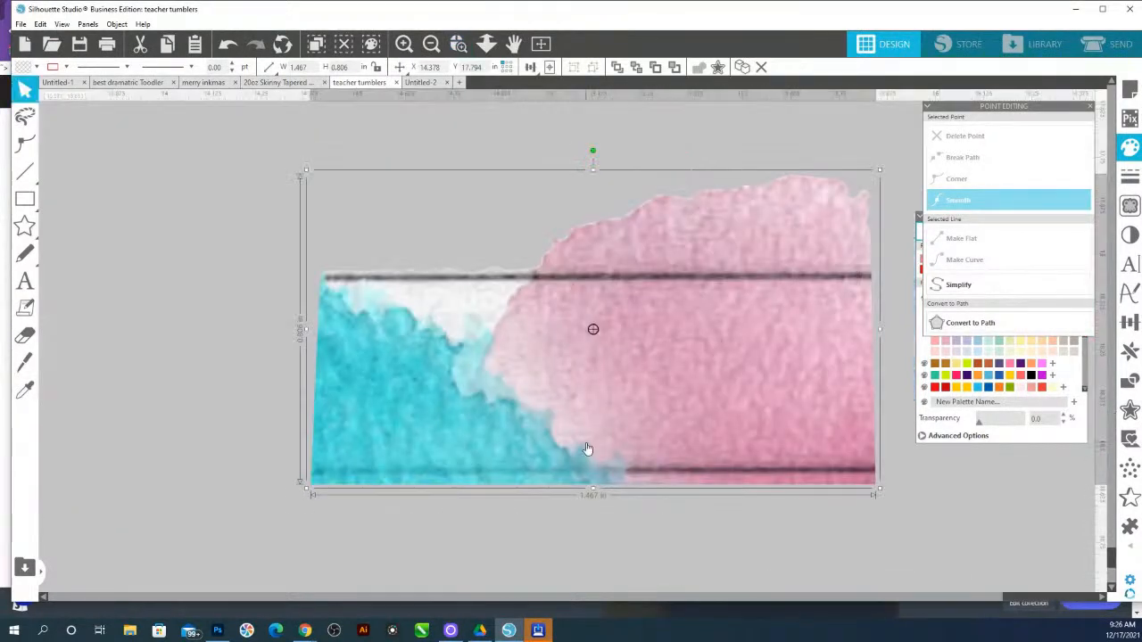
Erase the pale area along the patch's top edge with the Eraser tool
left_click(25, 334)
left_click_drag(326, 275, 524, 276)
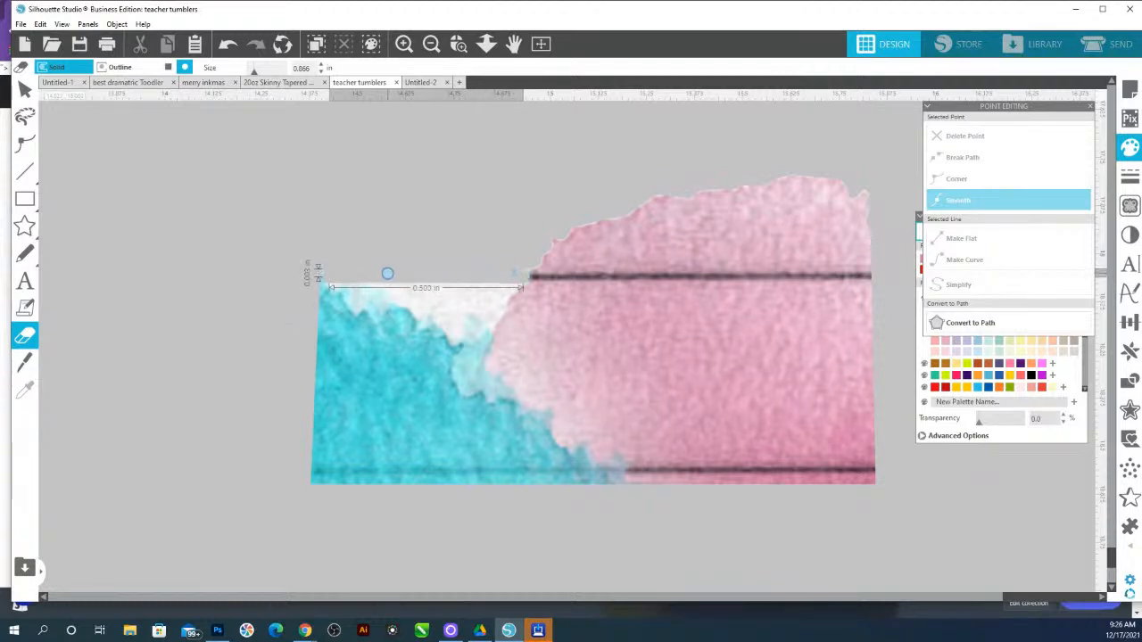
mouse_move(523, 269)
left_mouse_down()
mouse_move(511, 281)
mouse_move(481, 176)
left_mouse_up()
left_click(486, 43)
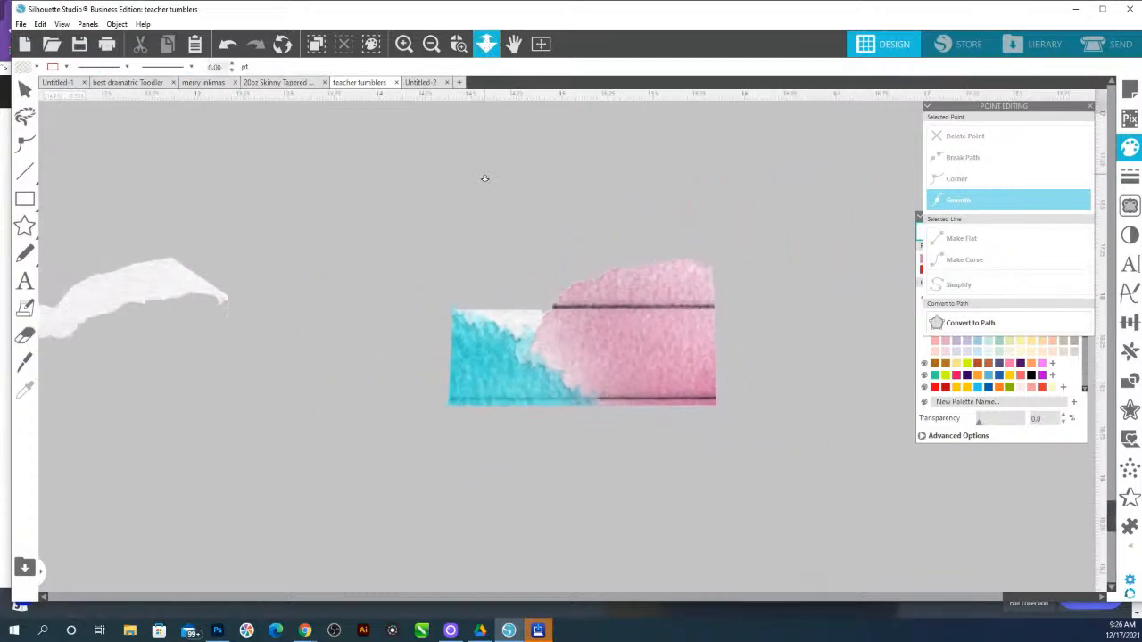
Trace and detach the patch using a 90% threshold
left_click(1129, 205)
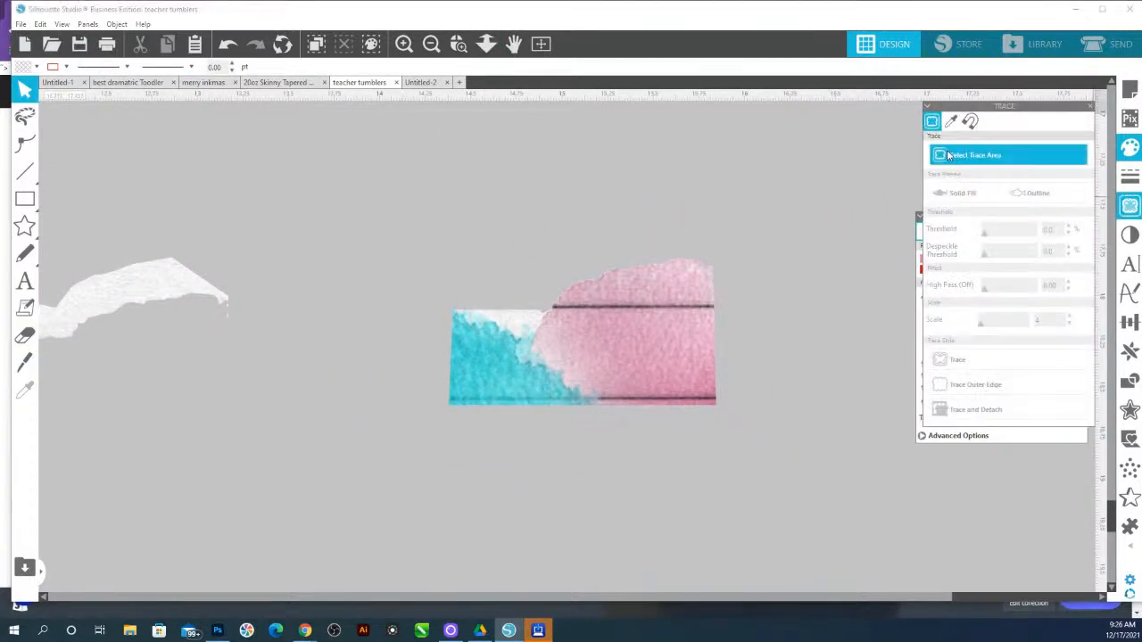
mouse_move(373, 231)
left_mouse_down()
mouse_move(767, 397)
mouse_move(807, 437)
left_mouse_up()
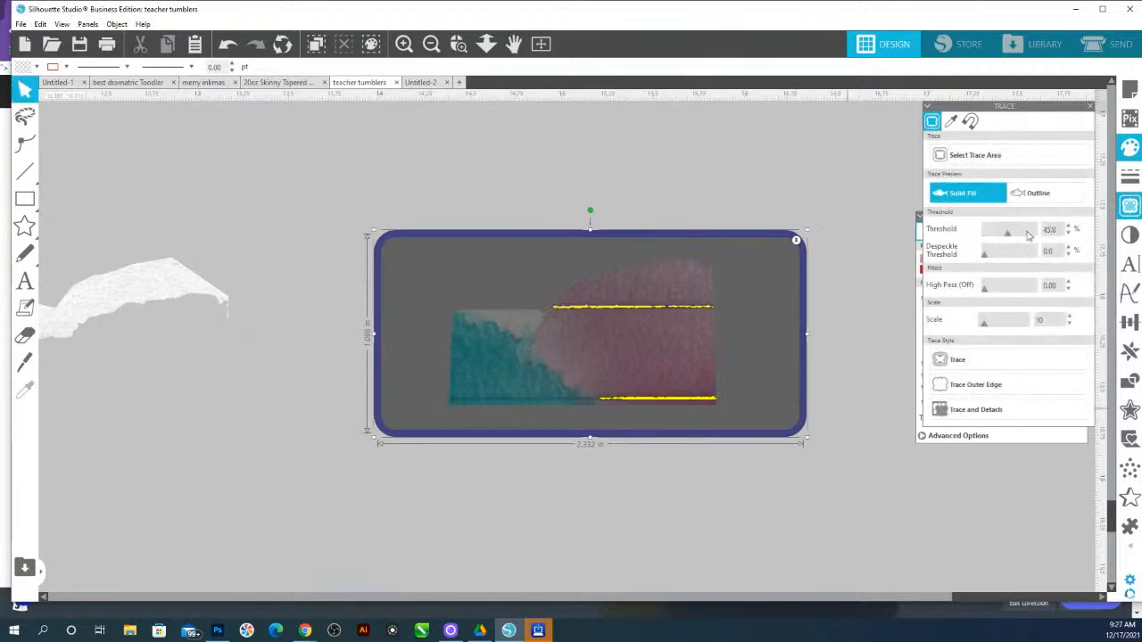
left_click_drag(1002, 236, 1031, 244)
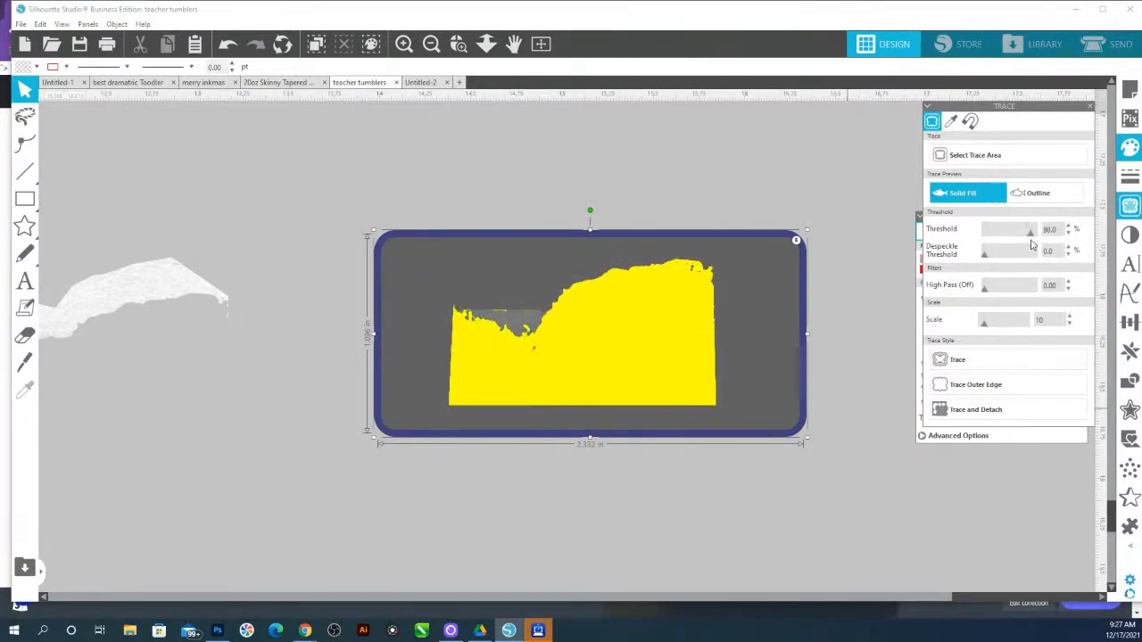
left_click(993, 412)
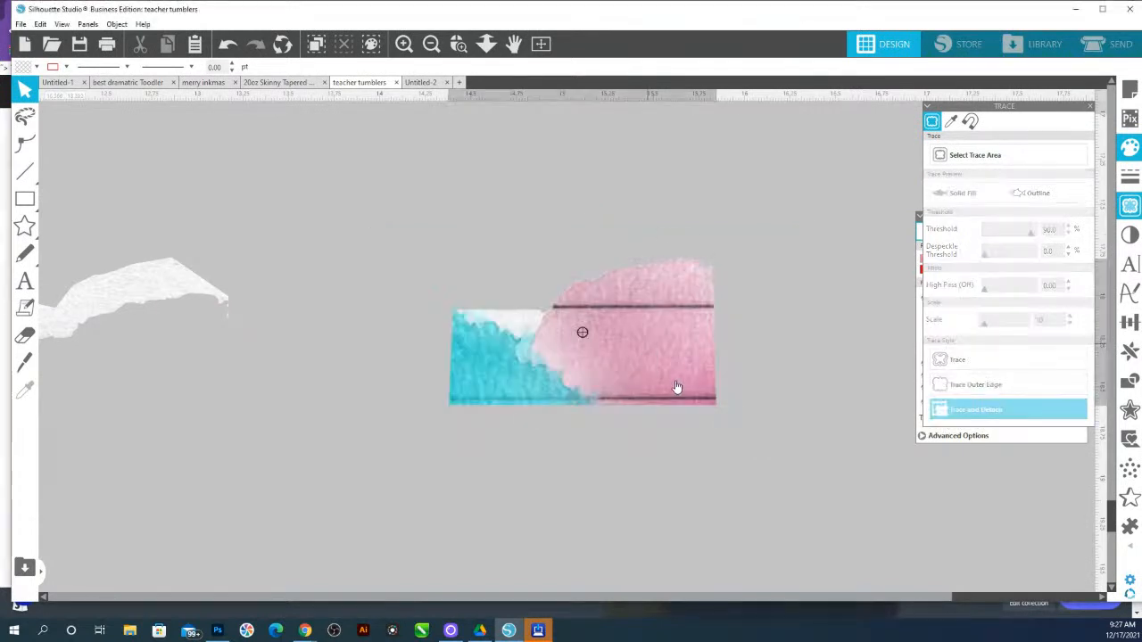
Move the traced patch back onto the design beneath the teacher's name
left_click(486, 44)
mouse_move(568, 441)
left_mouse_down()
mouse_move(556, 358)
mouse_move(570, 290)
left_mouse_up()
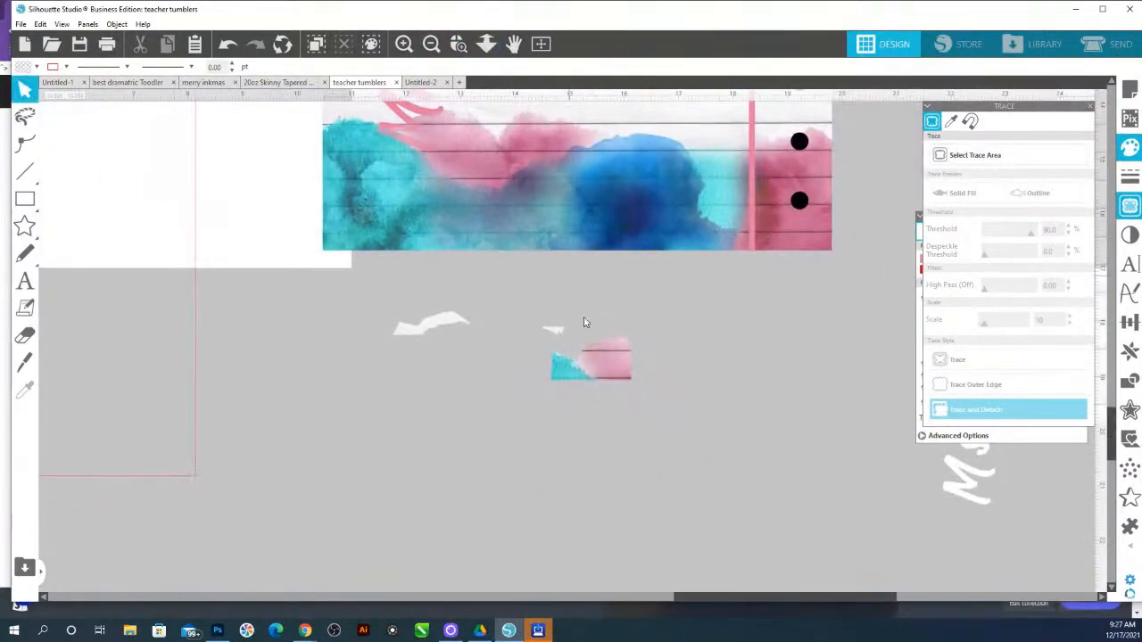
left_click_drag(595, 361, 548, 108)
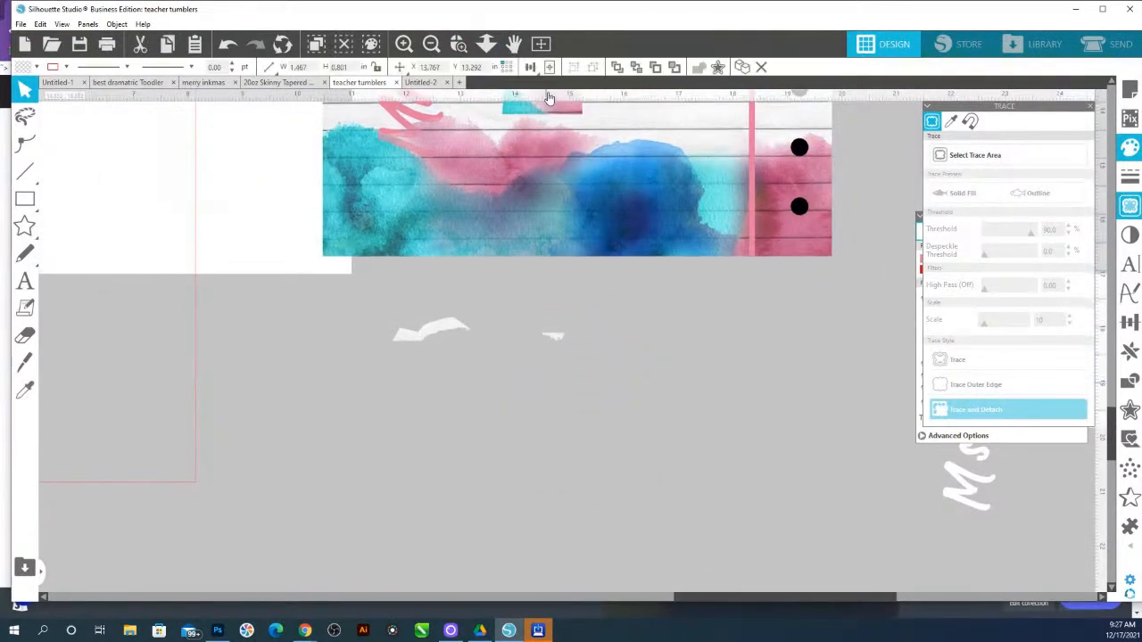
Select the patch with the name and align them left and bottom
left_click(418, 139, "shift")
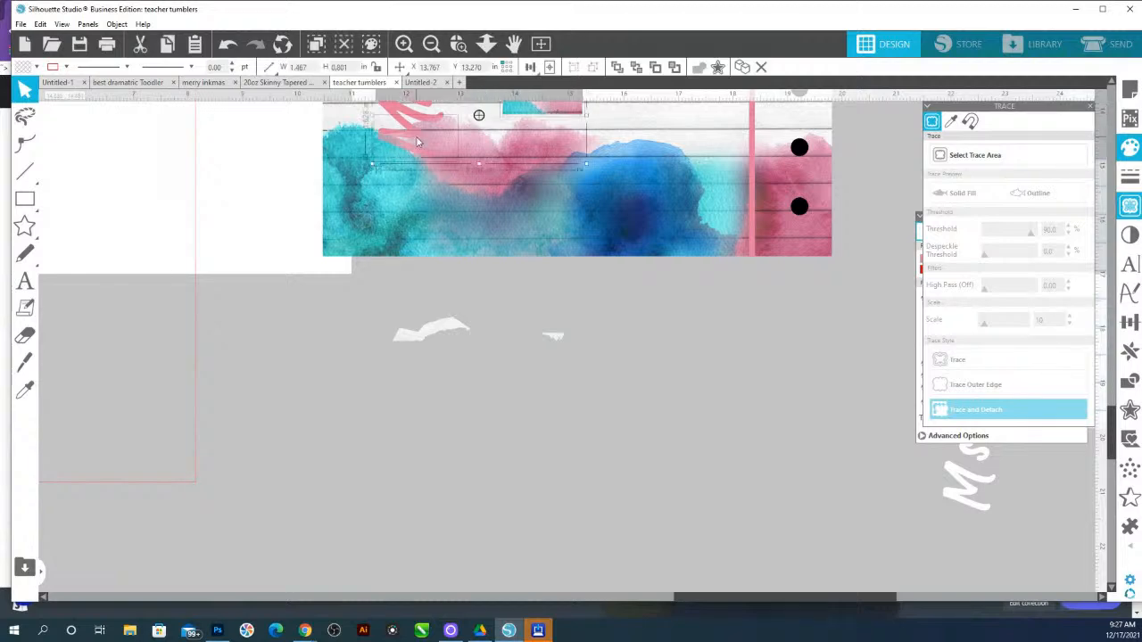
left_click(1129, 322)
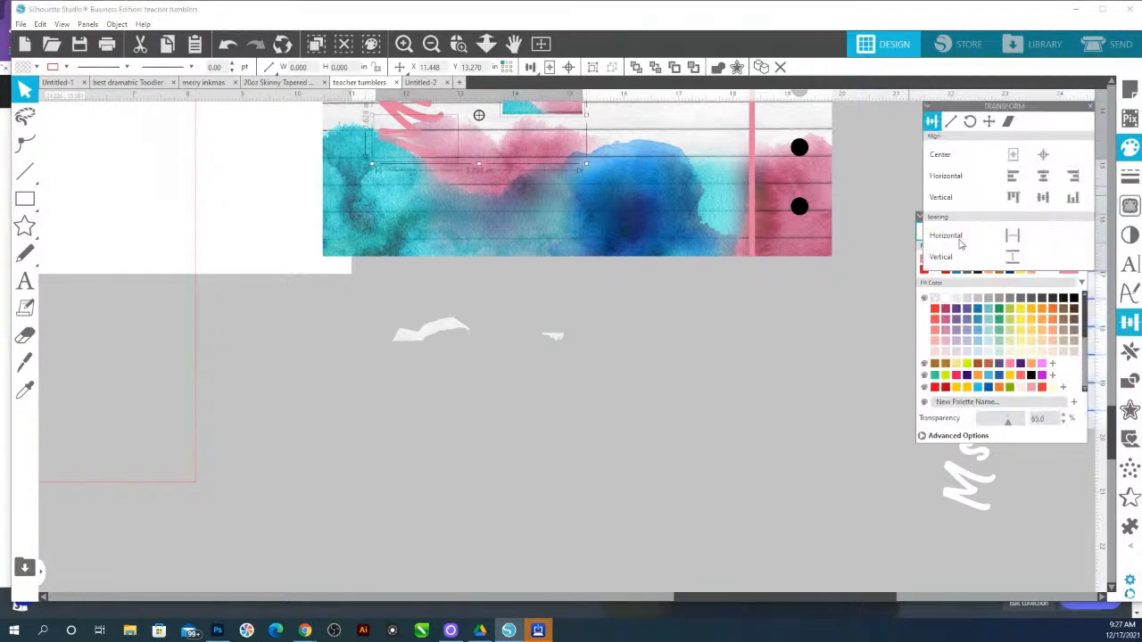
left_click(1012, 175)
left_click(1071, 198)
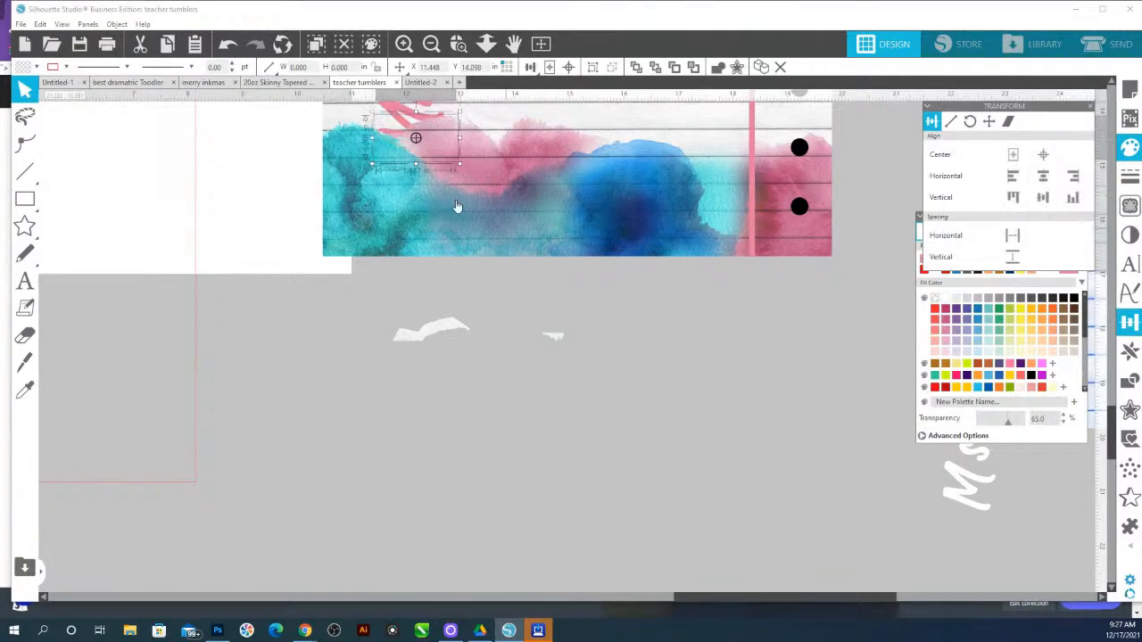
Set the patch's transparency to about 70%
key("ctrl+g")
left_click(434, 134)
left_click(519, 45)
left_click_drag(451, 163, 452, 190)
left_click(429, 162)
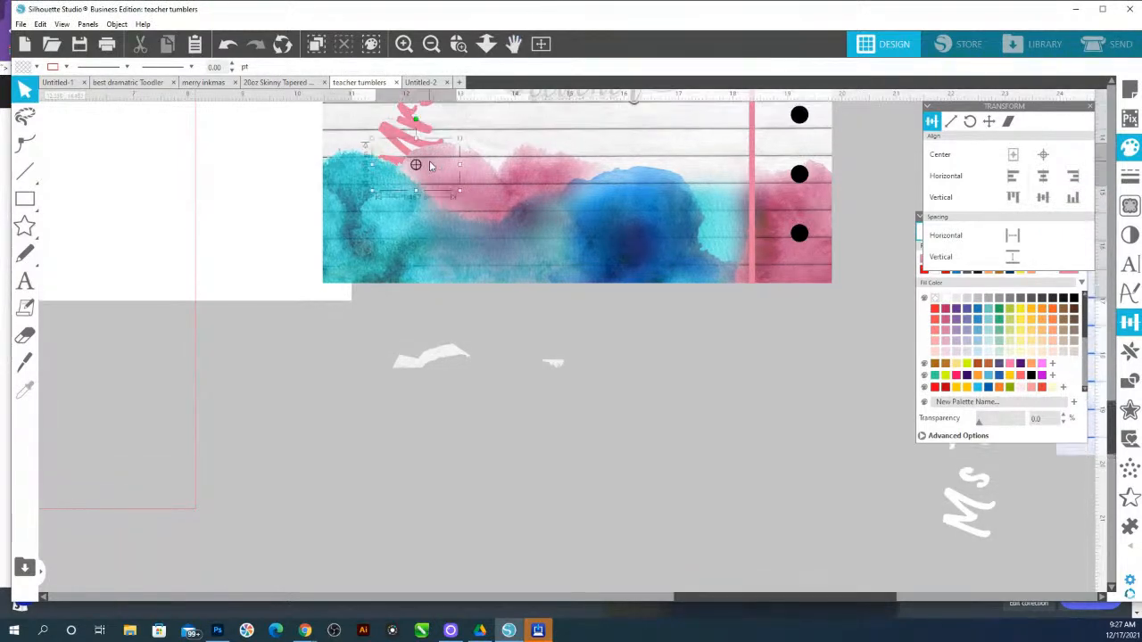
left_click(429, 165)
left_click_drag(982, 427, 1007, 428)
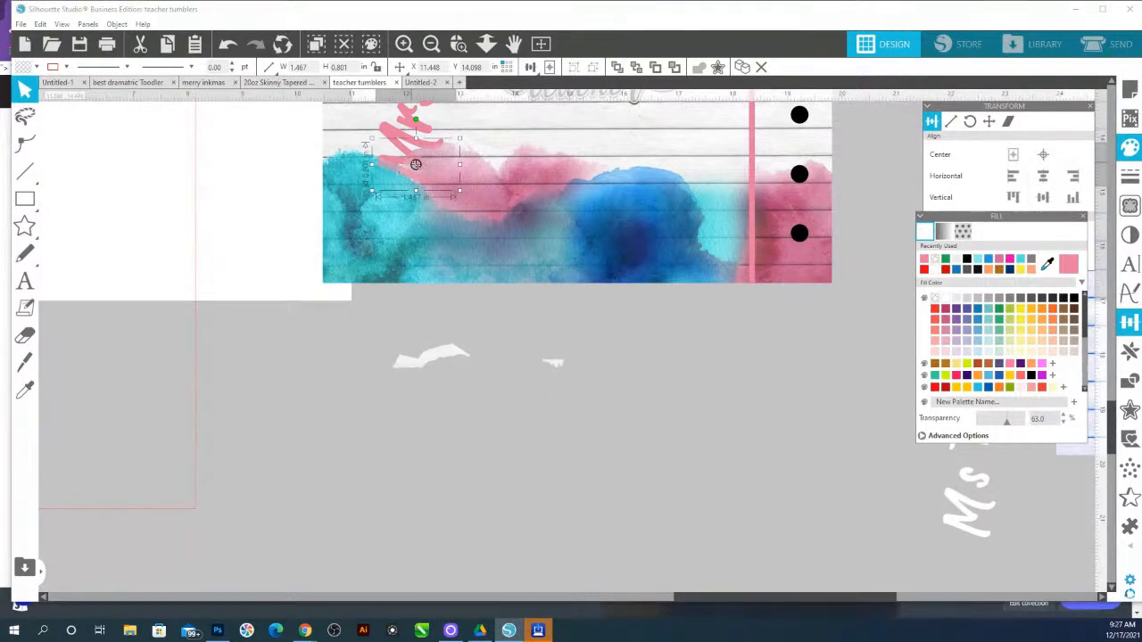
Delete the leftover traced pieces lying below the design
scroll(444, 182, "up", 3)
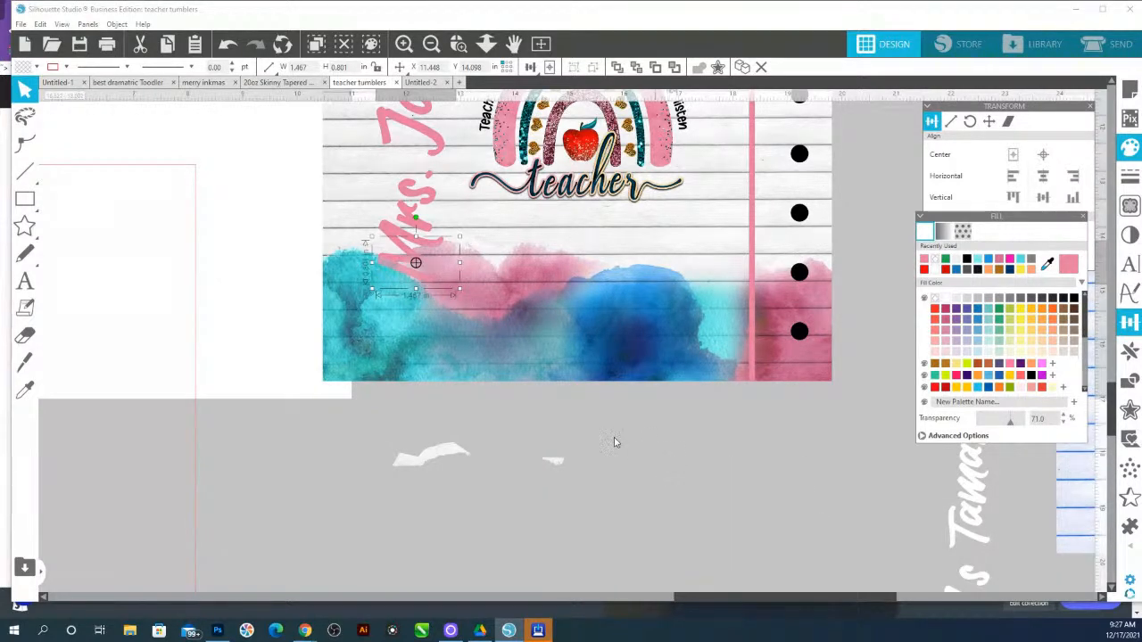
scroll(653, 453, "up", 2)
left_click(420, 504)
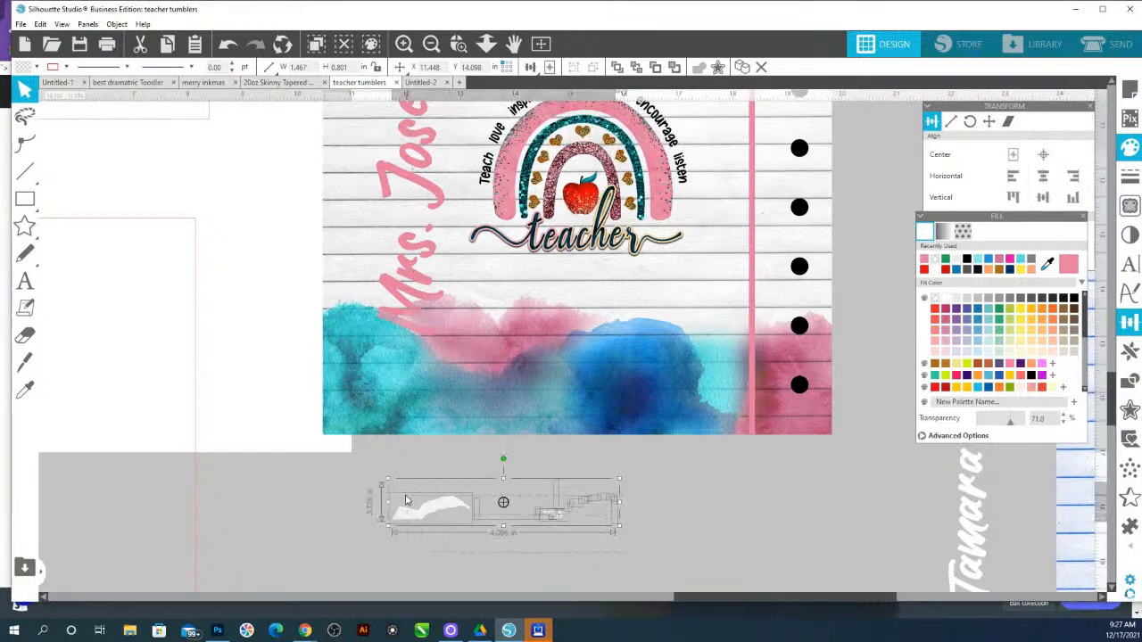
key("Delete")
left_click(486, 44)
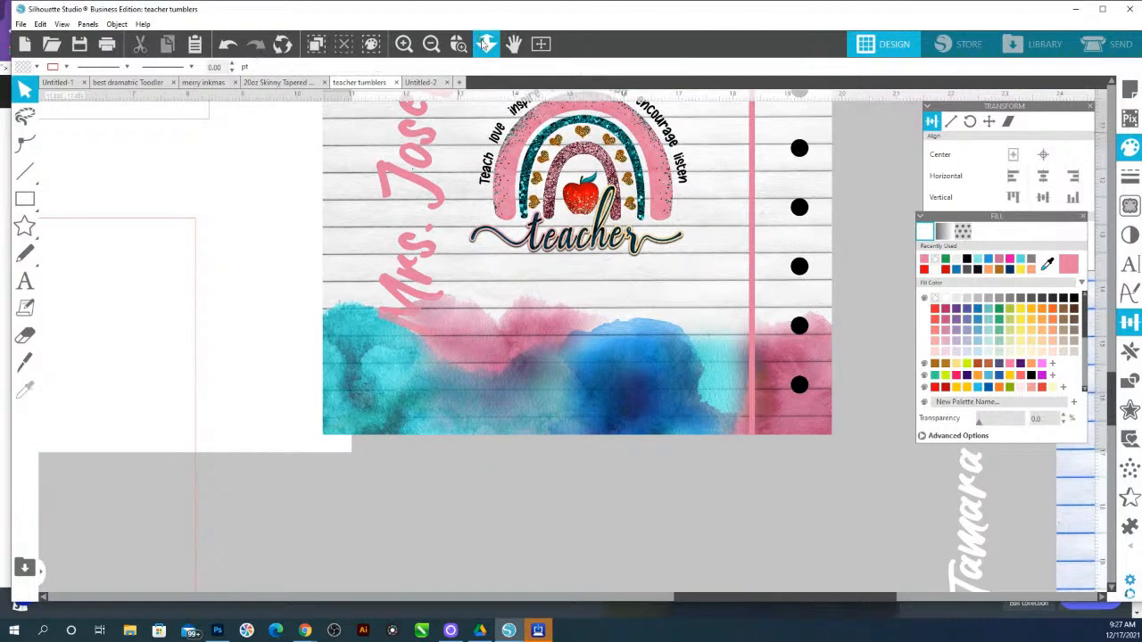
Recolor the teacher's name with a teal sampled from the watercolor using the eyedropper
left_click_drag(491, 179, 483, 105)
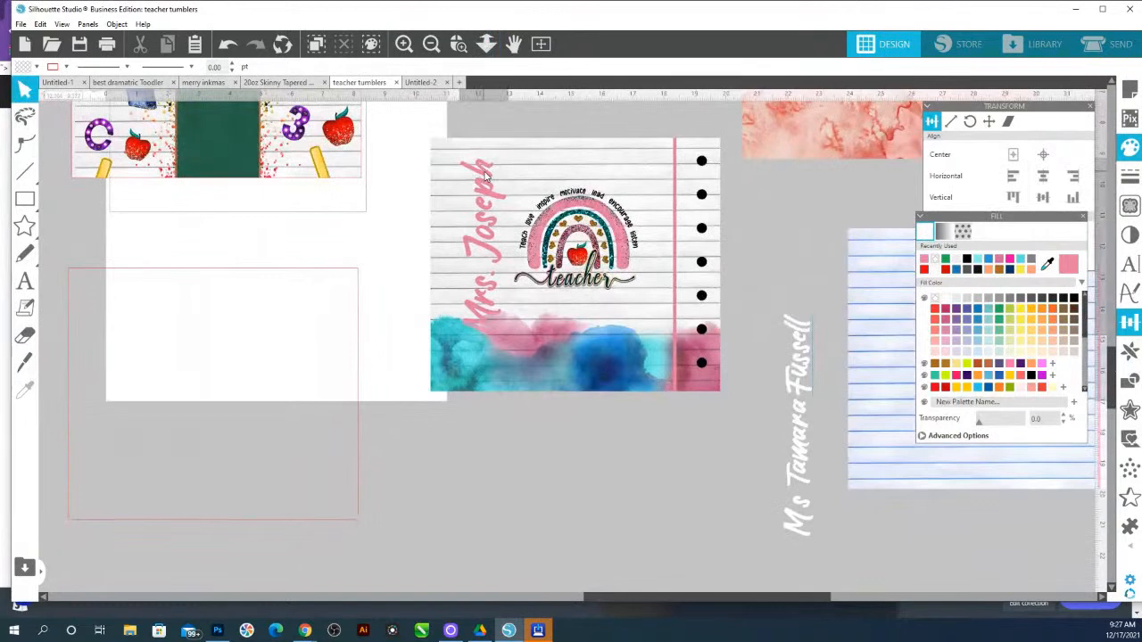
left_click(482, 174)
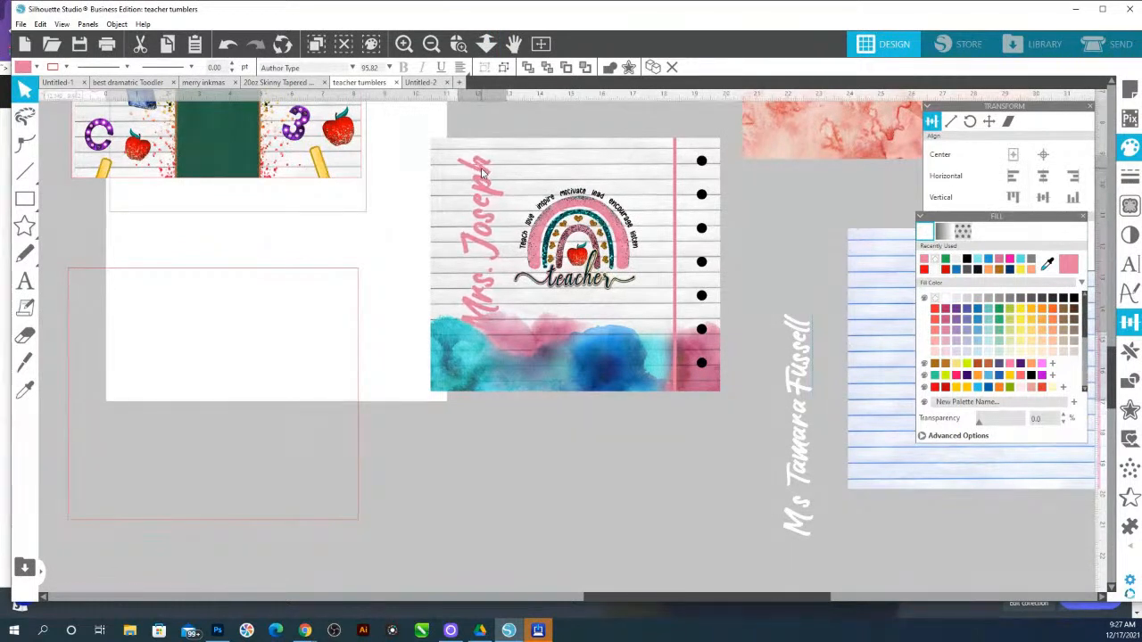
left_click(1047, 264)
left_click(622, 340)
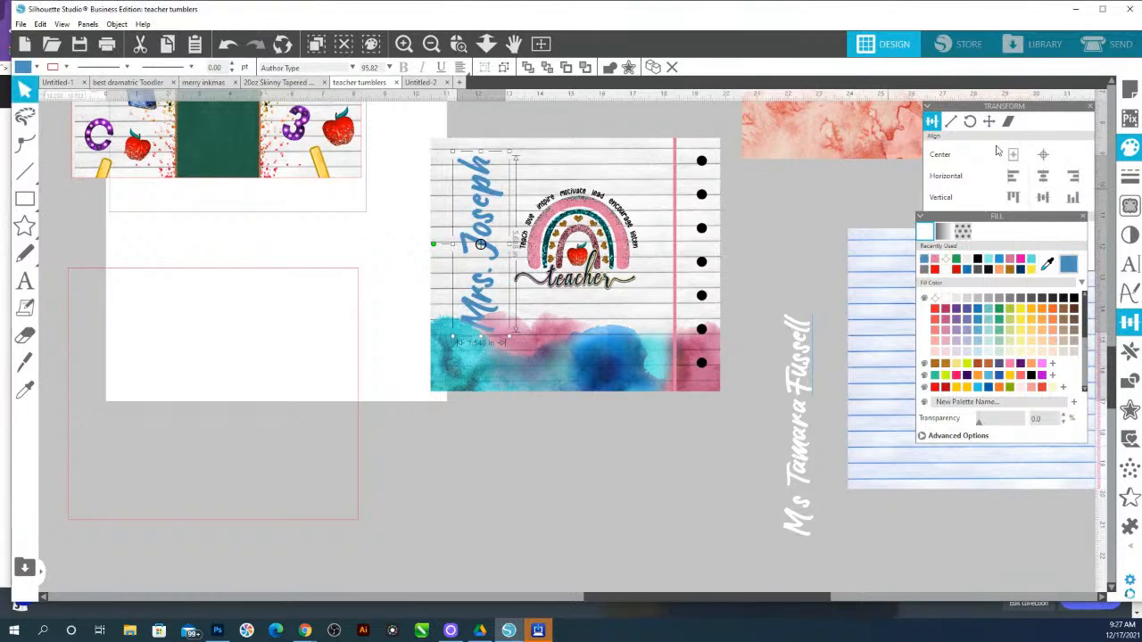
left_click(657, 355)
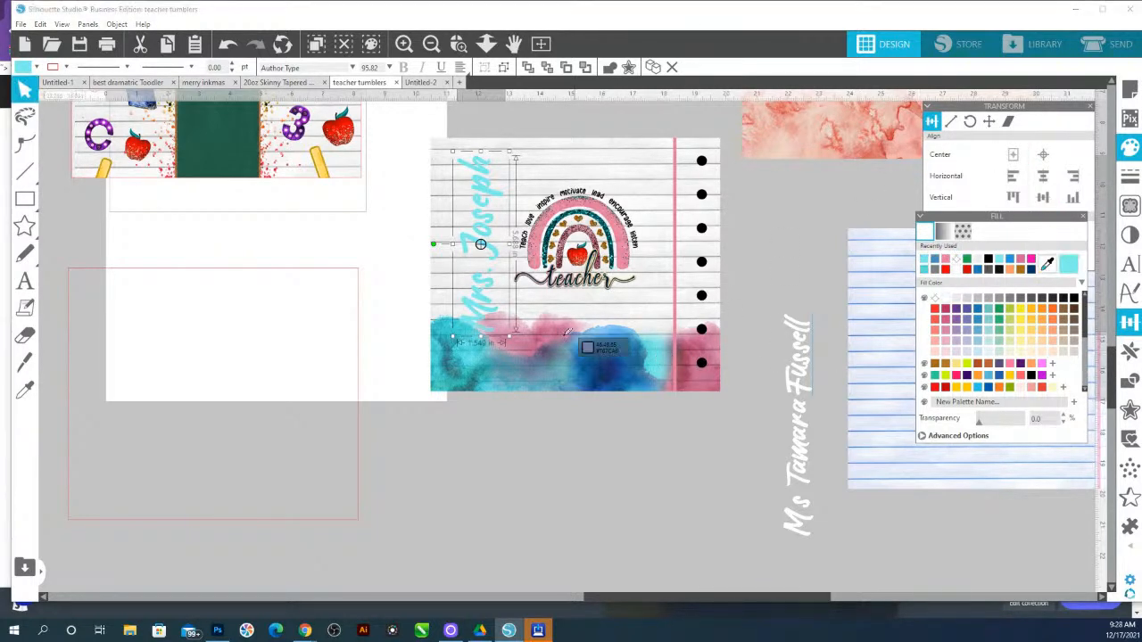
left_click(477, 355)
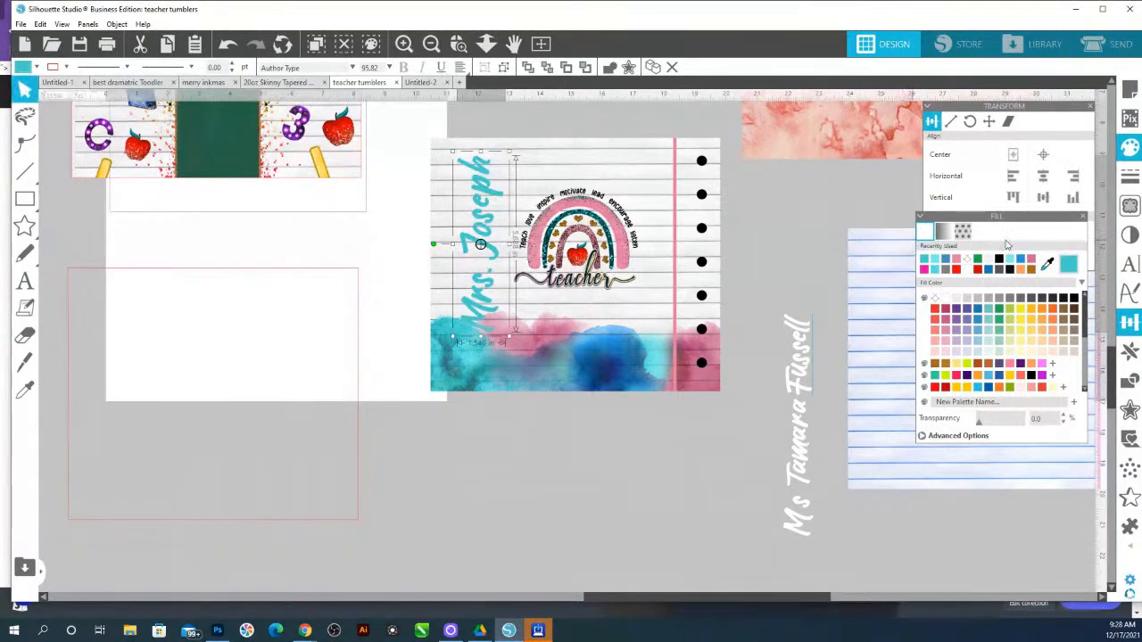
Set the patch's transparency to 52%
left_click(498, 337)
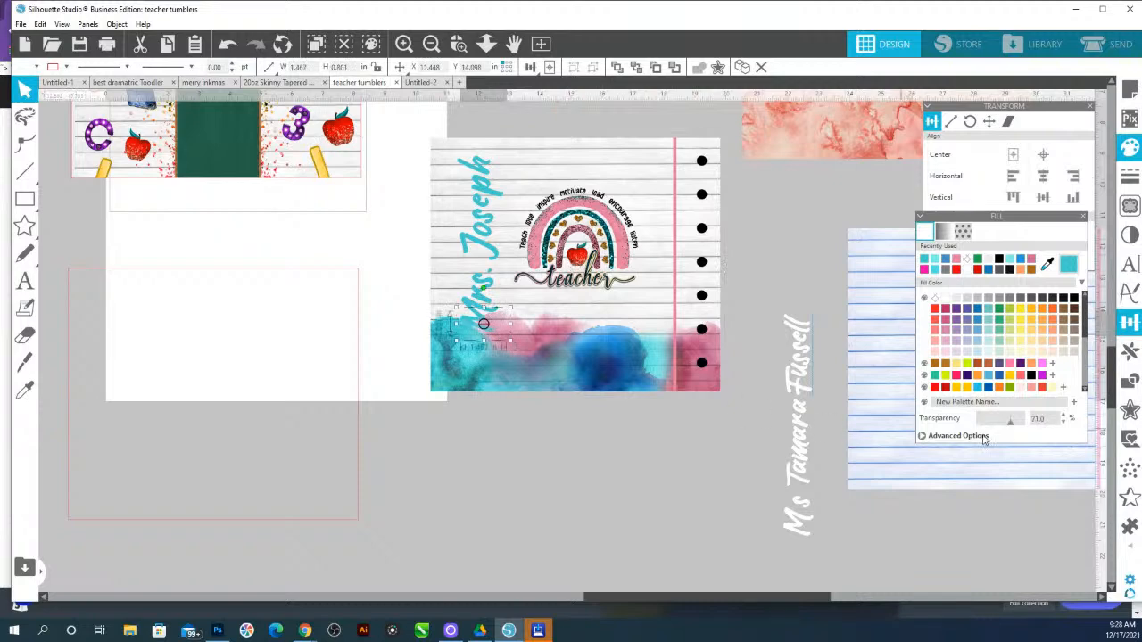
left_click_drag(1010, 424, 1011, 424)
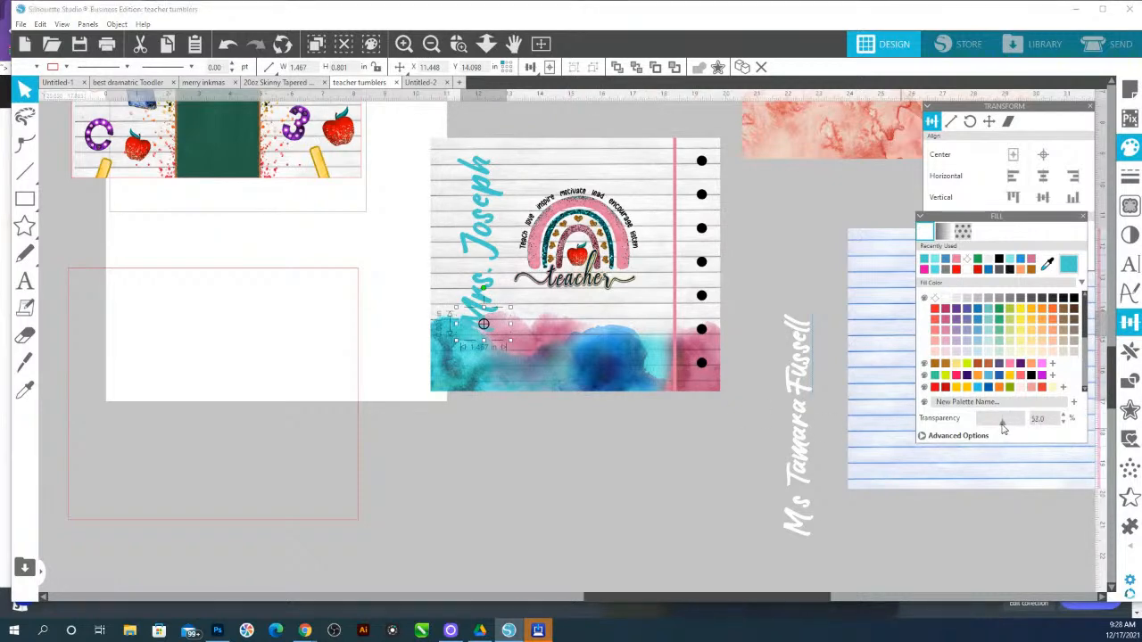
left_click(596, 464)
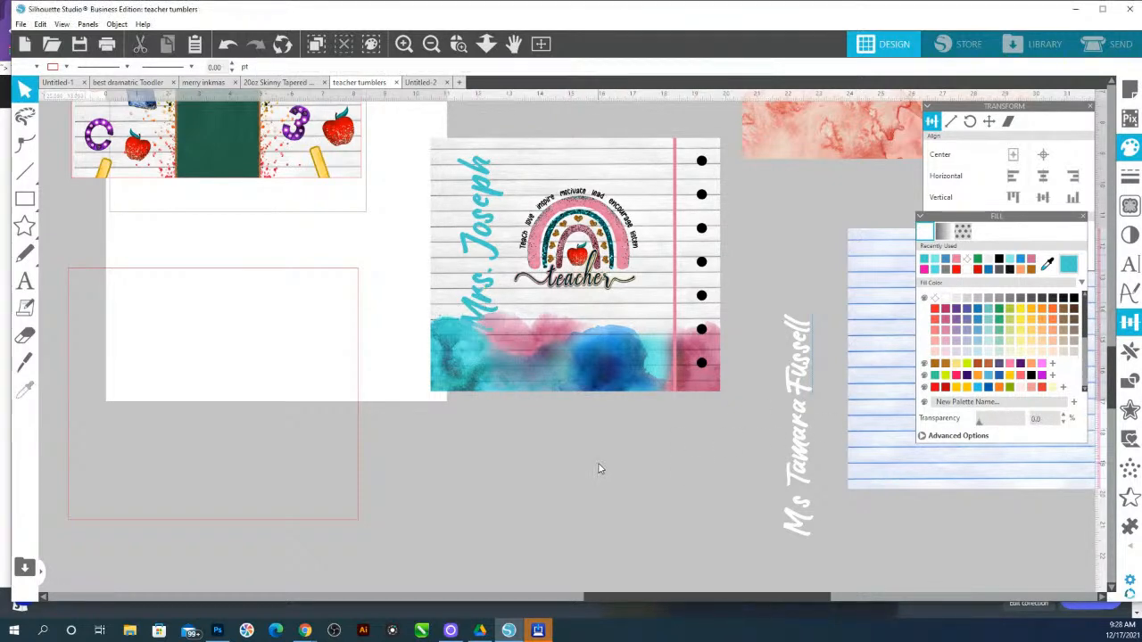
Recolor the name with the margin line's pink, then shrink and reposition it slightly
mouse_move(484, 247)
left_mouse_down()
mouse_move(477, 243)
mouse_move(492, 245)
left_mouse_up()
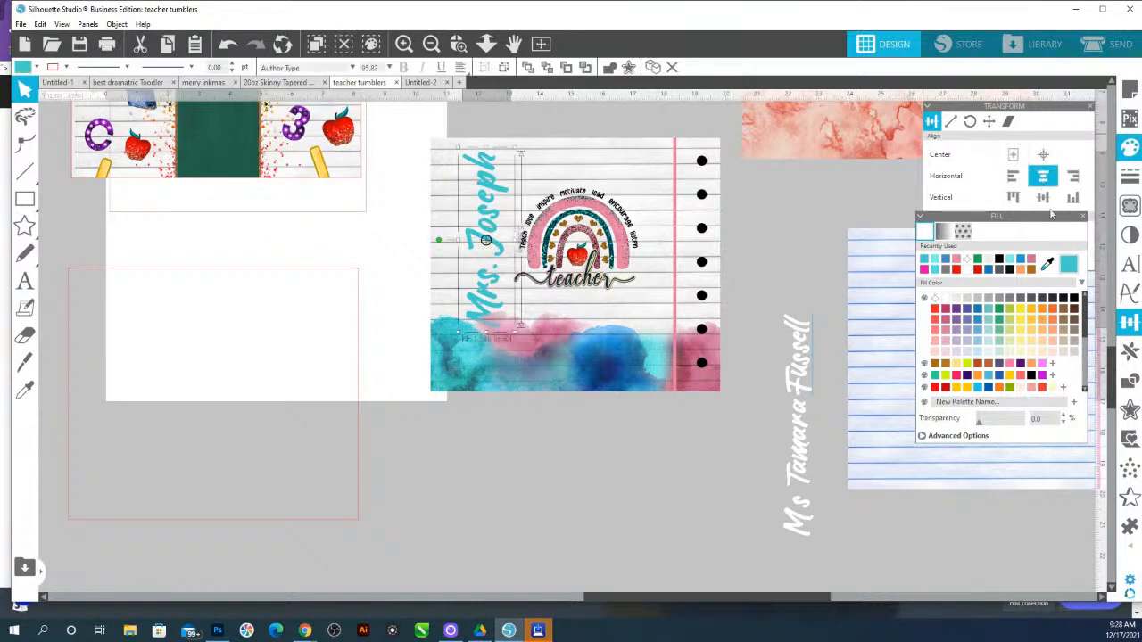
left_click(675, 221)
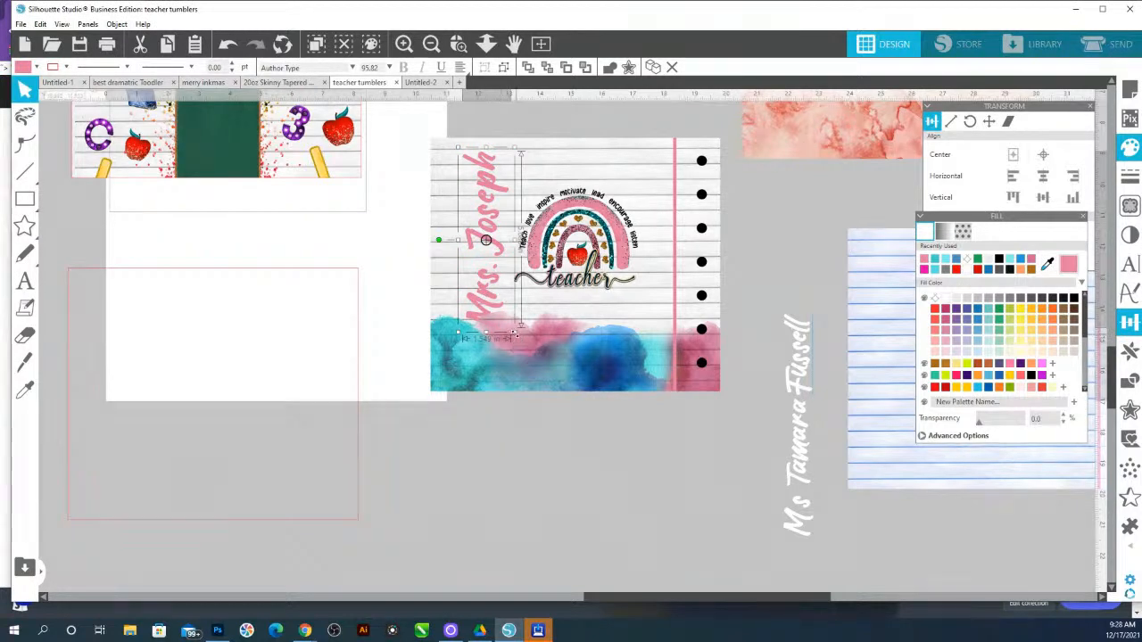
left_click_drag(514, 332, 508, 325)
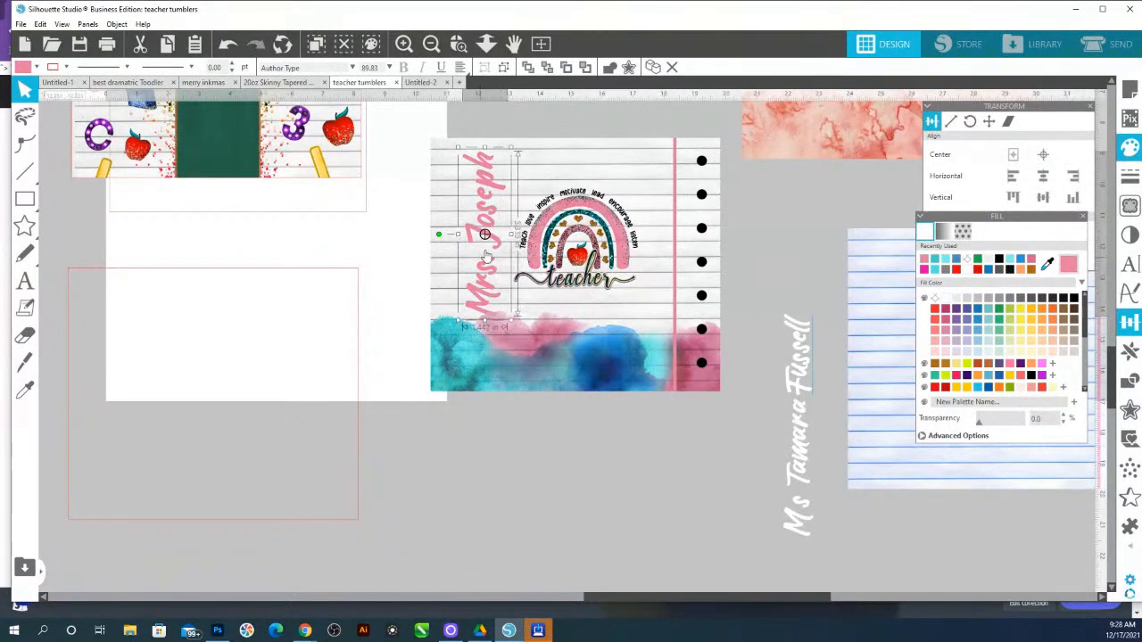
left_click_drag(494, 241, 496, 245)
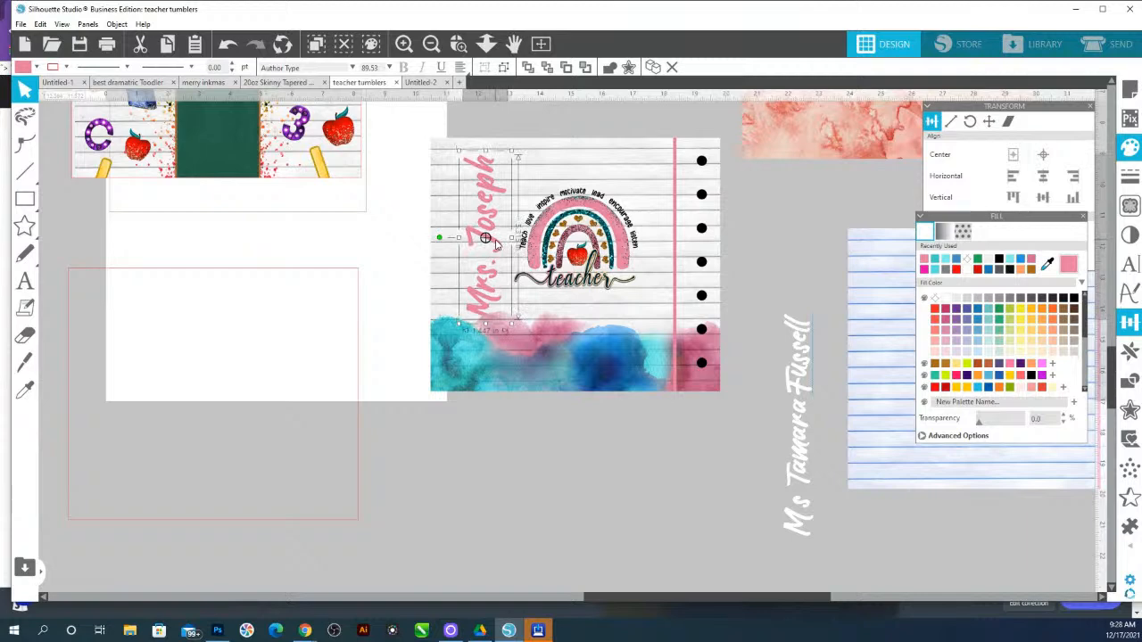
Duplicate the name beside it and change the copy's text to 2021
left_click_drag(495, 187, 519, 191)
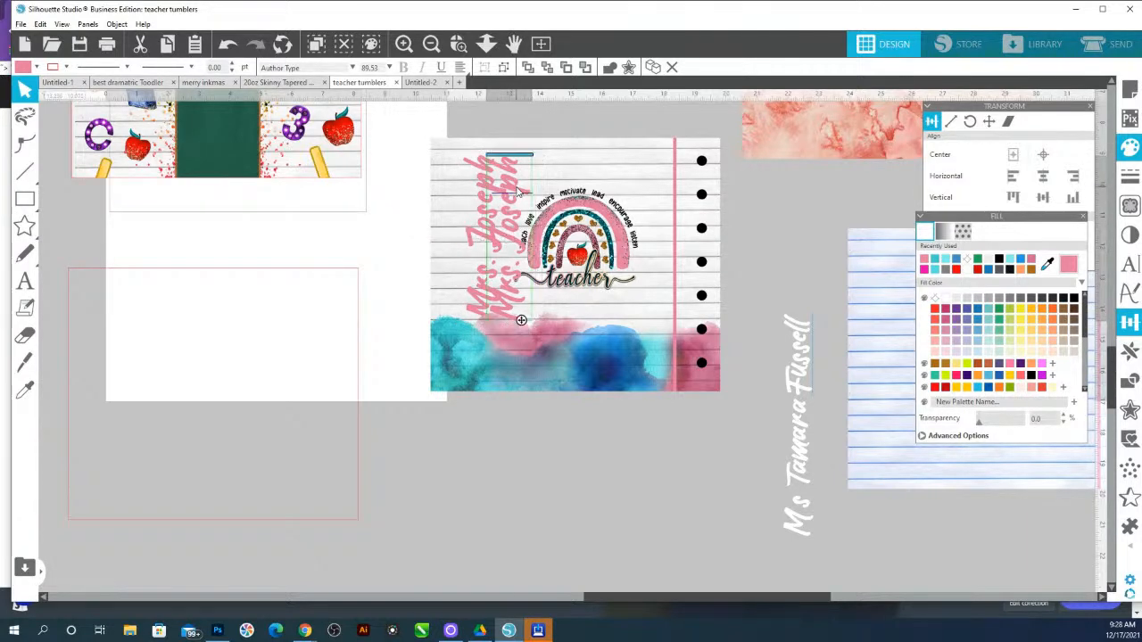
key("i")
left_click(517, 188)
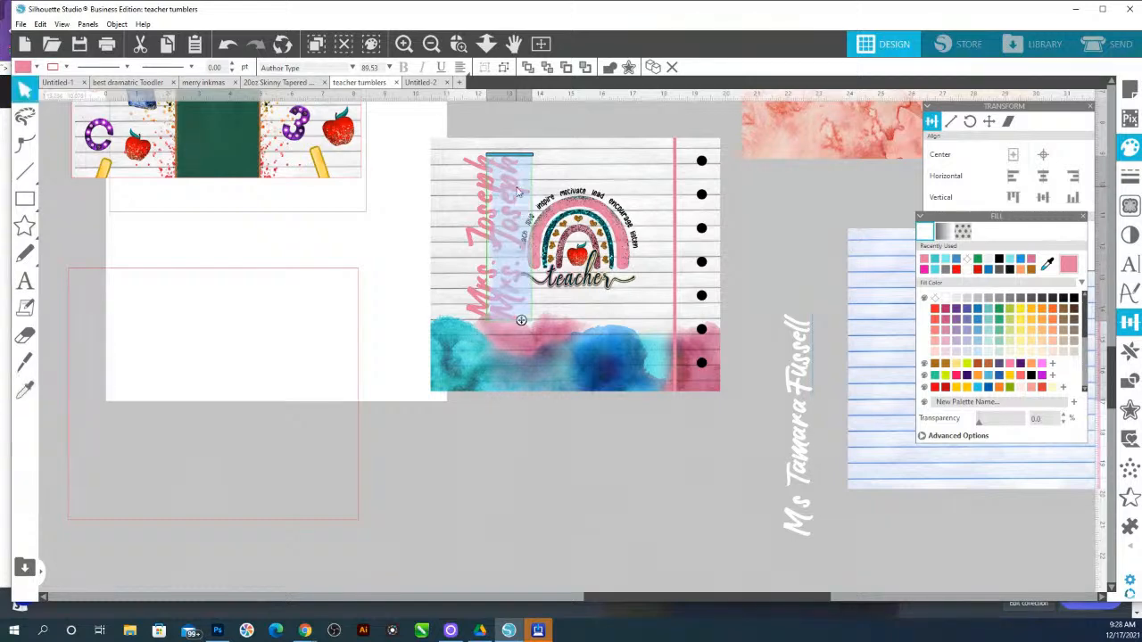
type("2021")
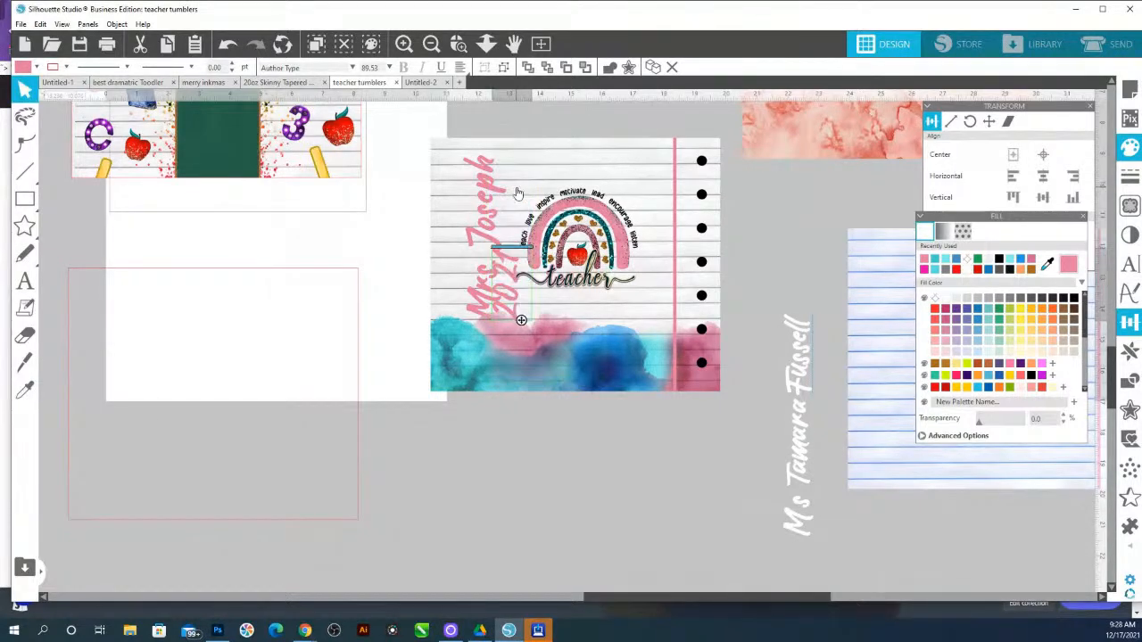
Move the 2021 text up beside the top of the teacher's name and color it black
left_click(514, 321)
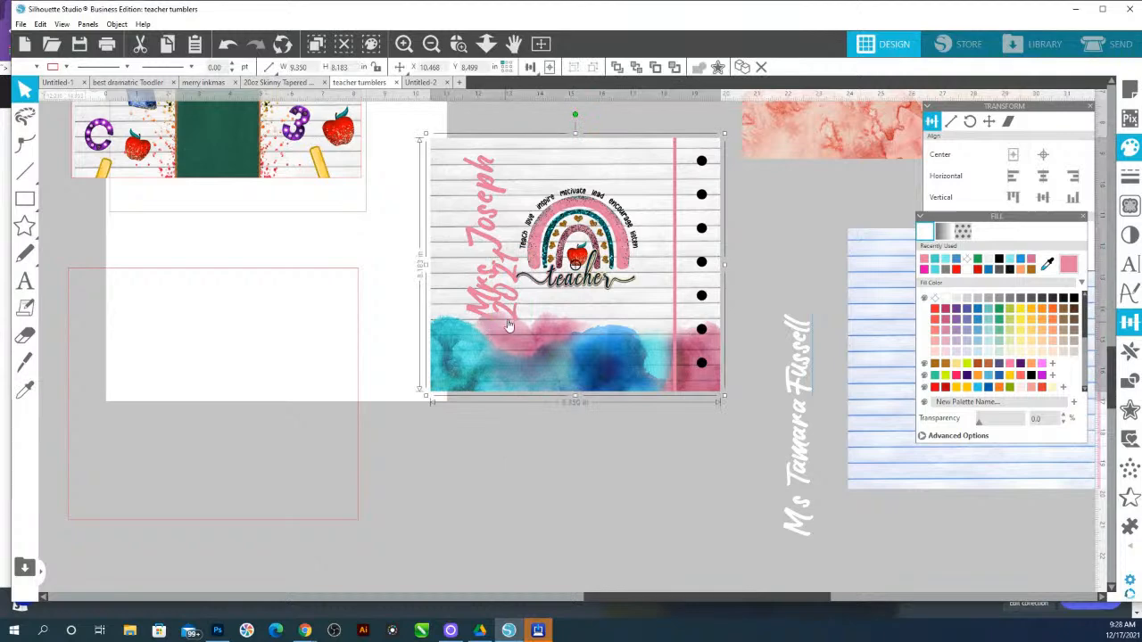
left_click(513, 322)
left_click_drag(486, 326, 522, 191)
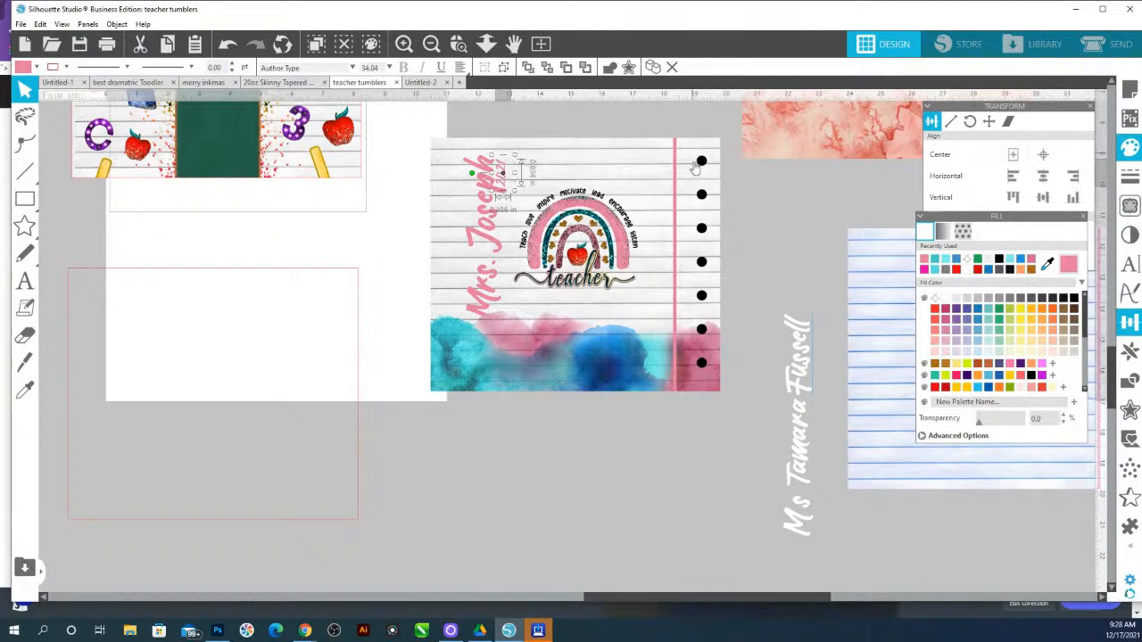
left_click(1073, 300)
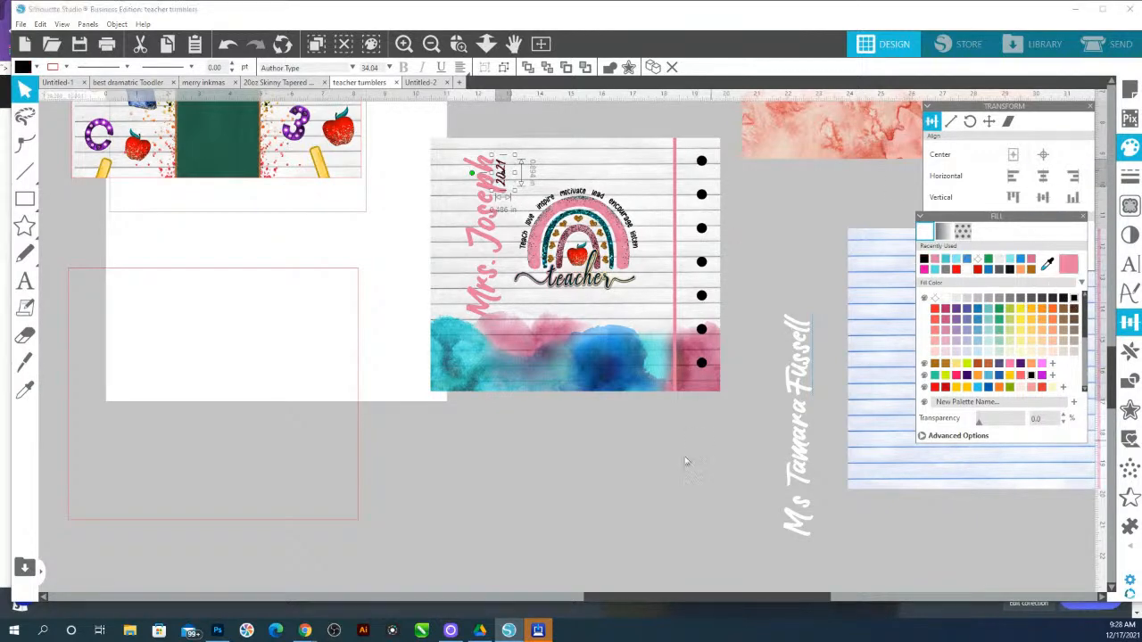
left_click(572, 515)
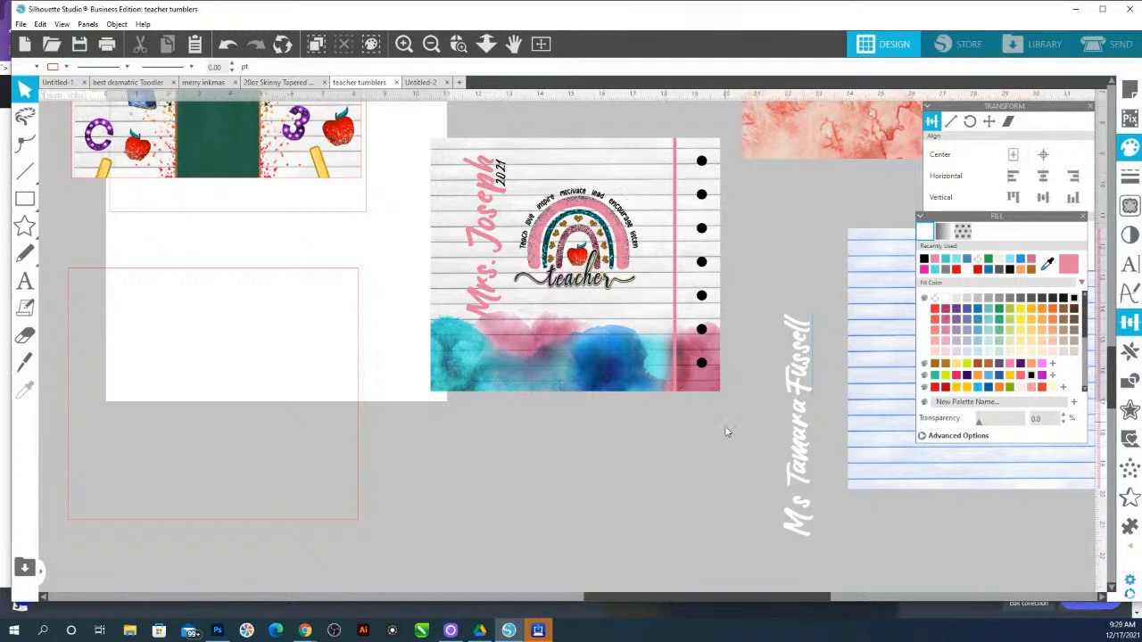
Group the year text with the rest of the lined-paper tumbler design
left_click(696, 375)
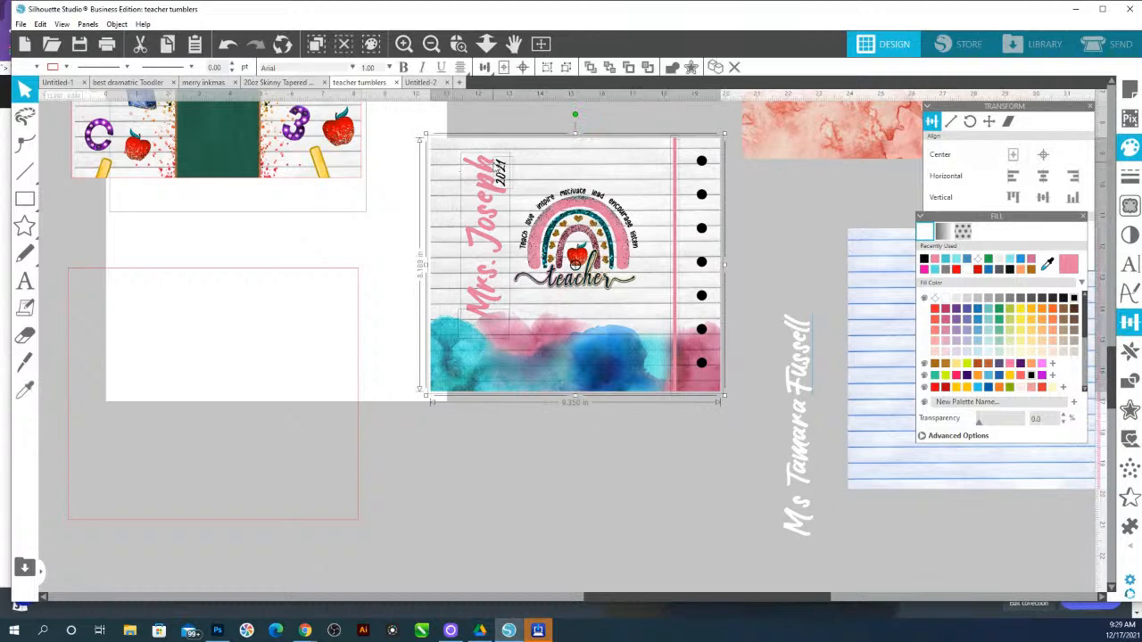
right_click(496, 163)
left_click(545, 357)
left_click(633, 461)
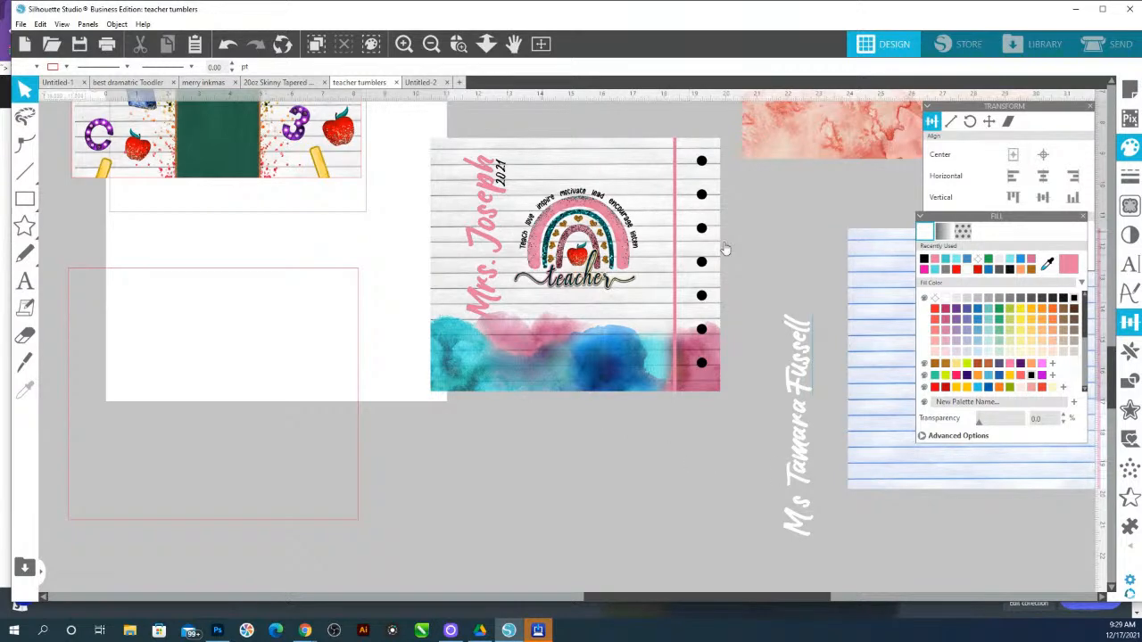
Zoom and pan around the workspace to review the other tumbler designs, ending on the apple-pattern design
left_click(486, 44)
left_click_drag(509, 322, 511, 223)
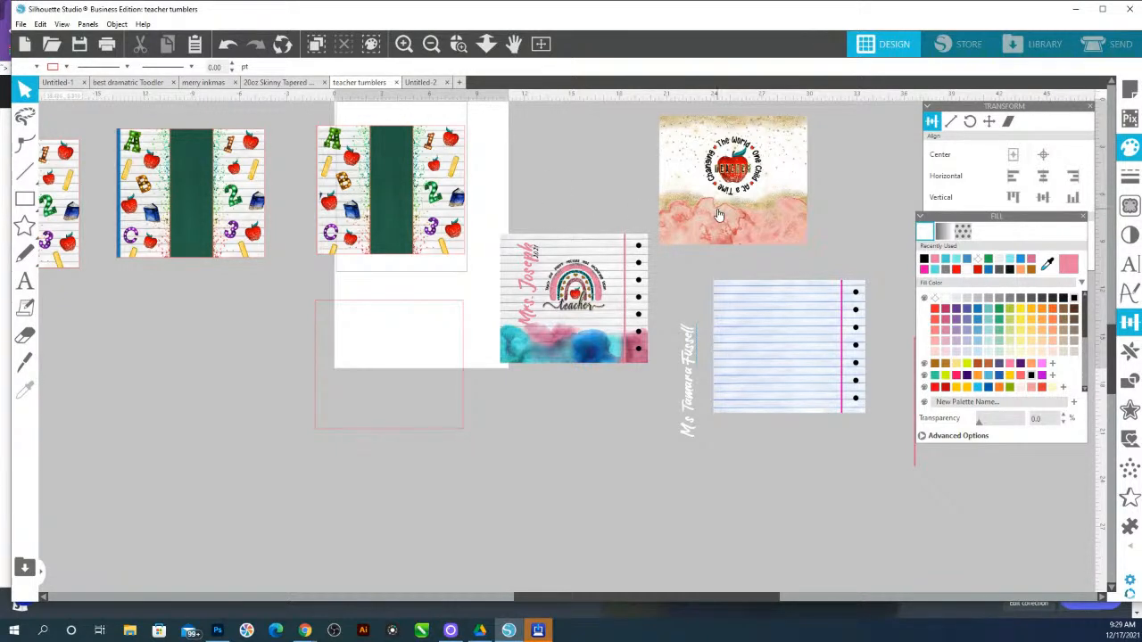
scroll(719, 214, "up", 1)
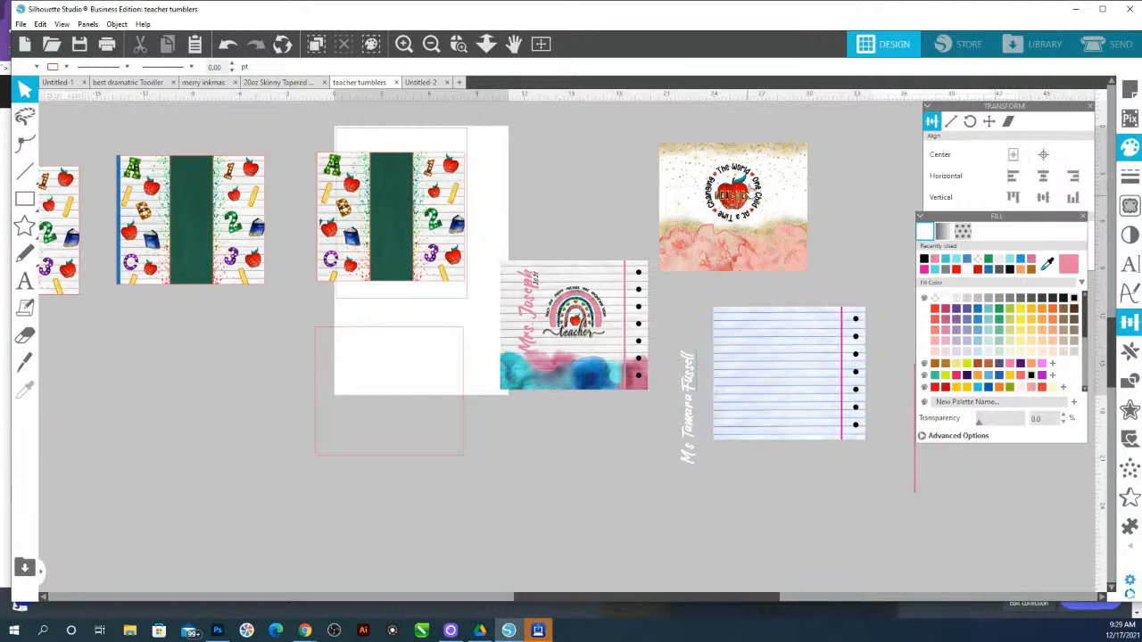
left_click(459, 47)
left_click_drag(663, 158, 826, 260)
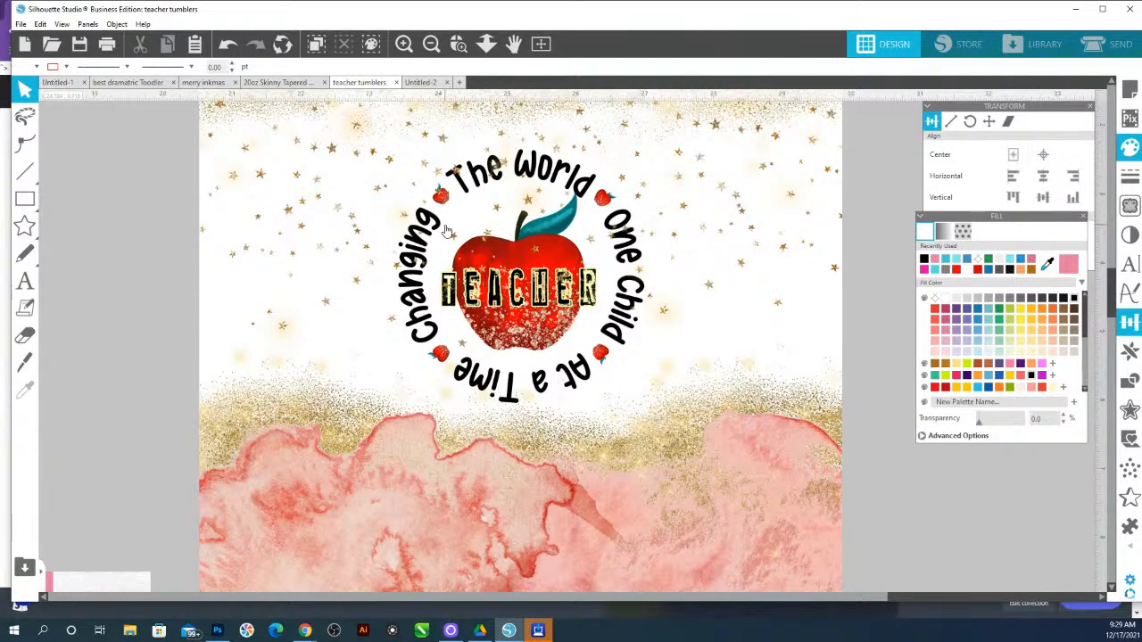
left_click(487, 50)
left_click_drag(490, 410, 466, 197)
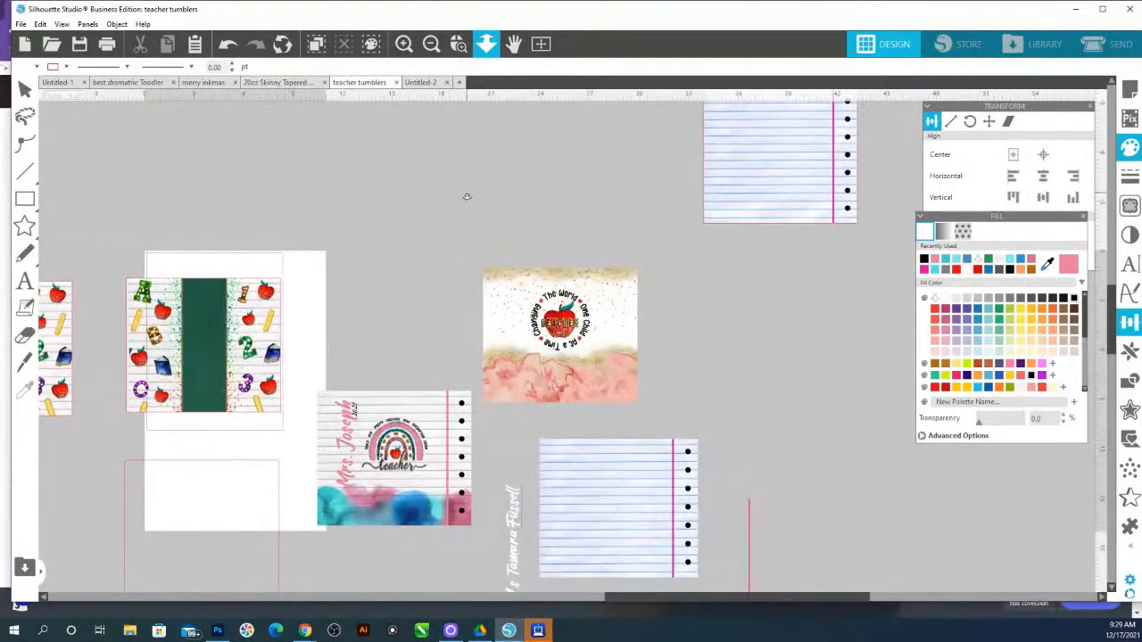
left_click(457, 43)
left_click_drag(247, 376, 284, 410)
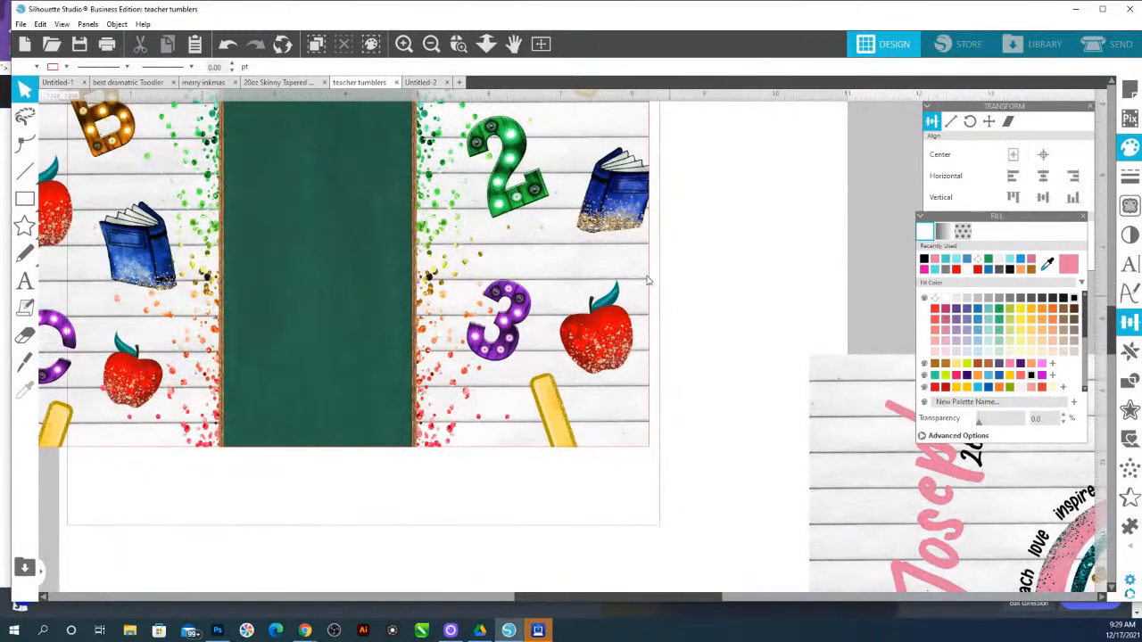
Move the apple-pattern image aside and trace a single apple with Trace and Detach at a 65% threshold
left_click(612, 321)
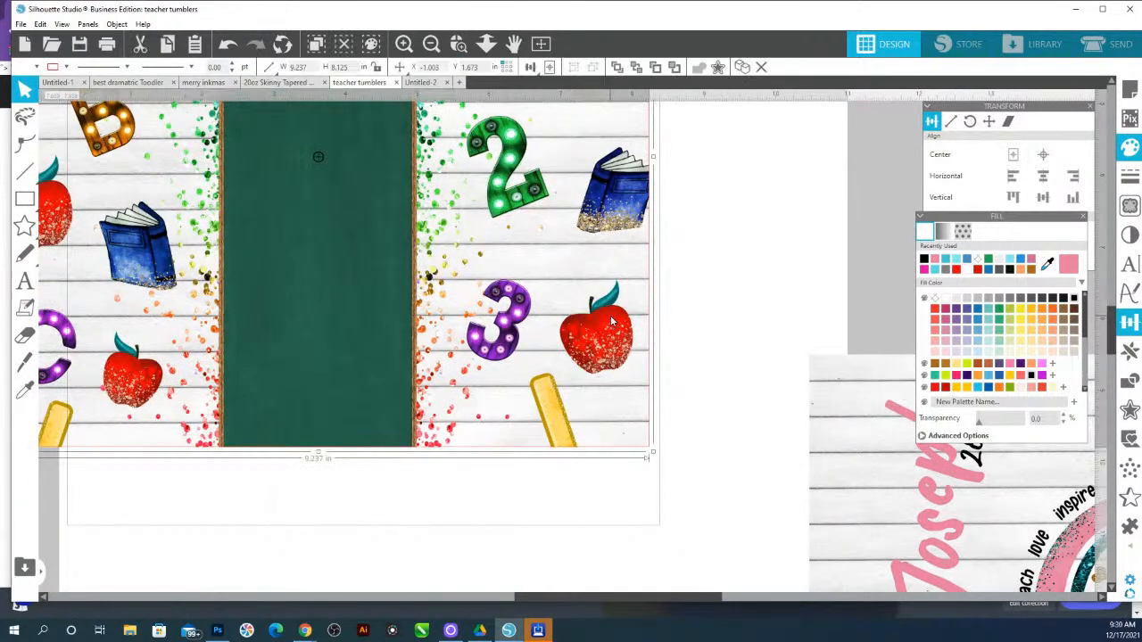
left_click_drag(612, 321, 810, 229)
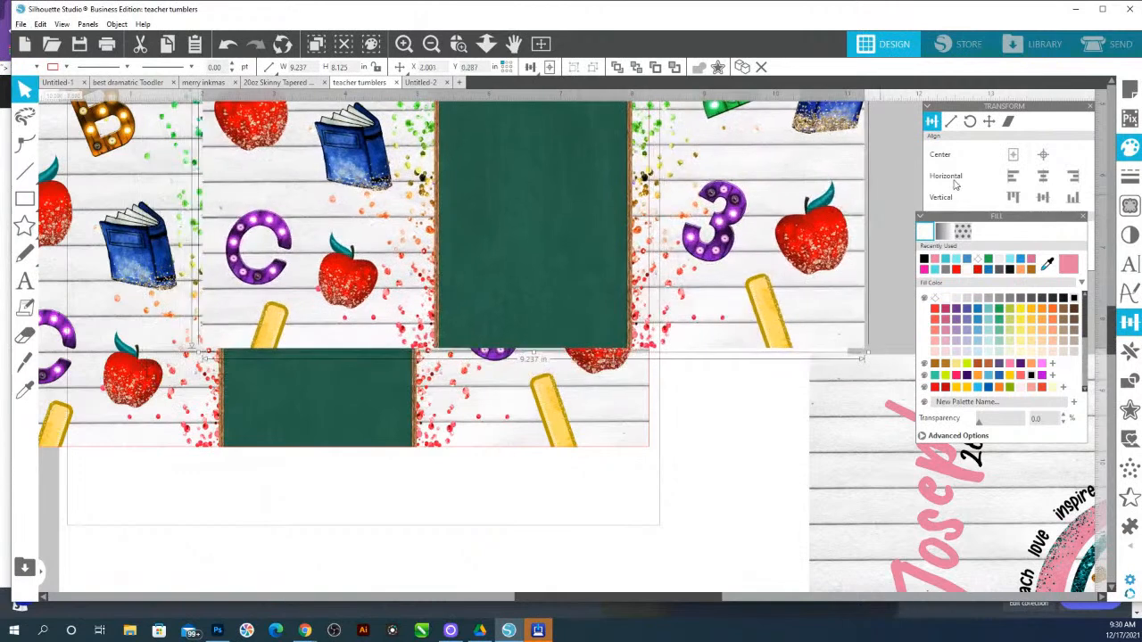
left_click(1129, 206)
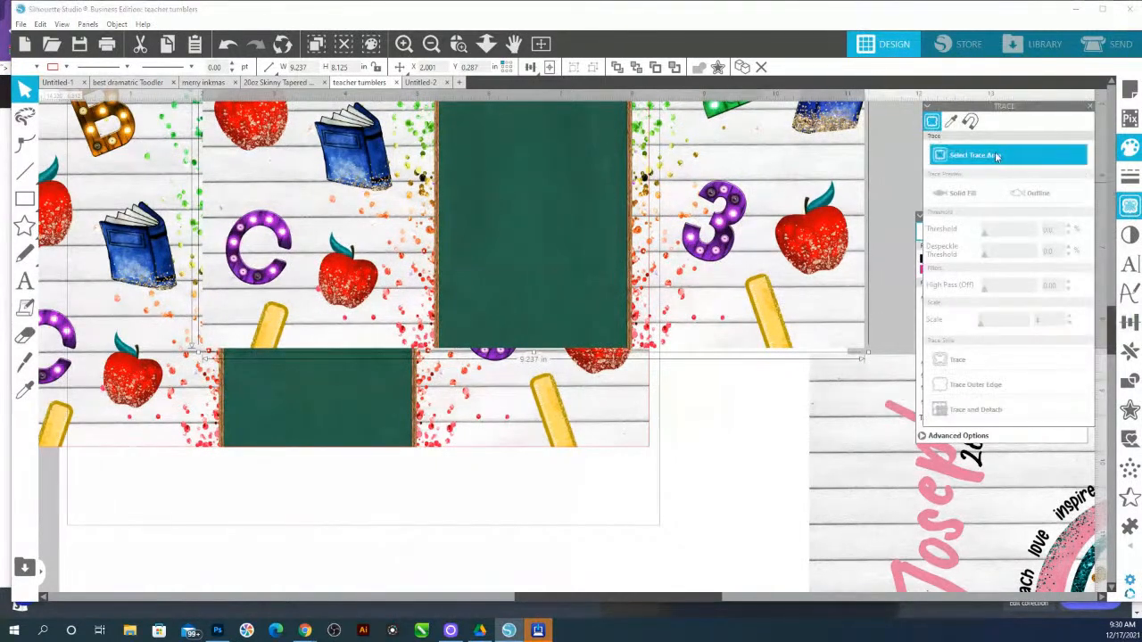
mouse_move(761, 172)
left_mouse_down()
mouse_move(854, 238)
mouse_move(873, 288)
left_mouse_up()
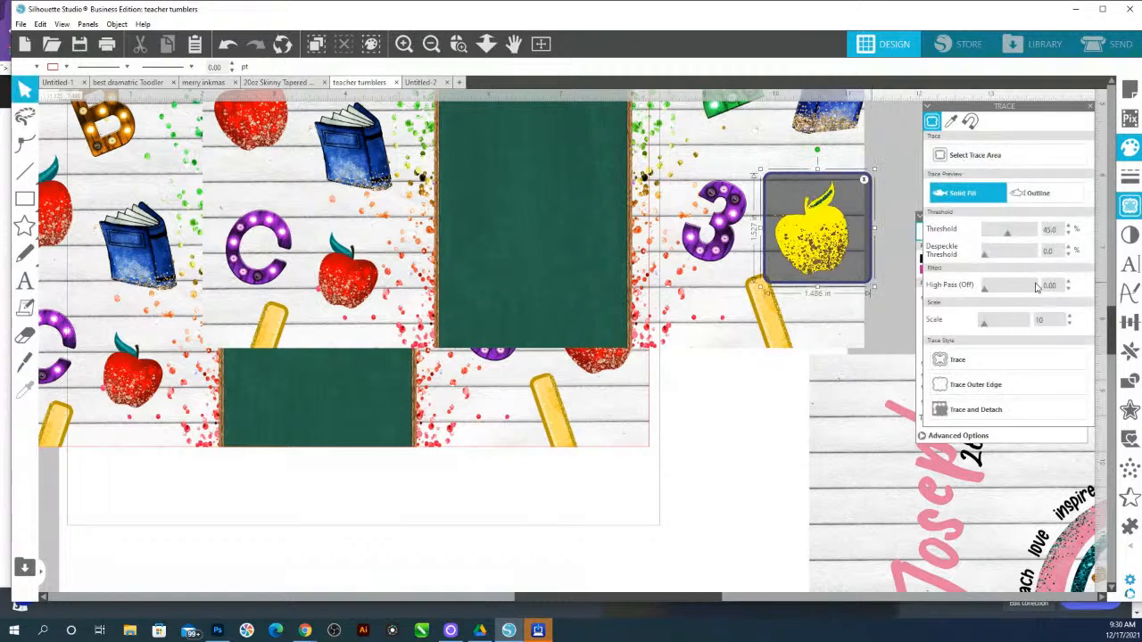
left_click_drag(1009, 236, 1014, 238)
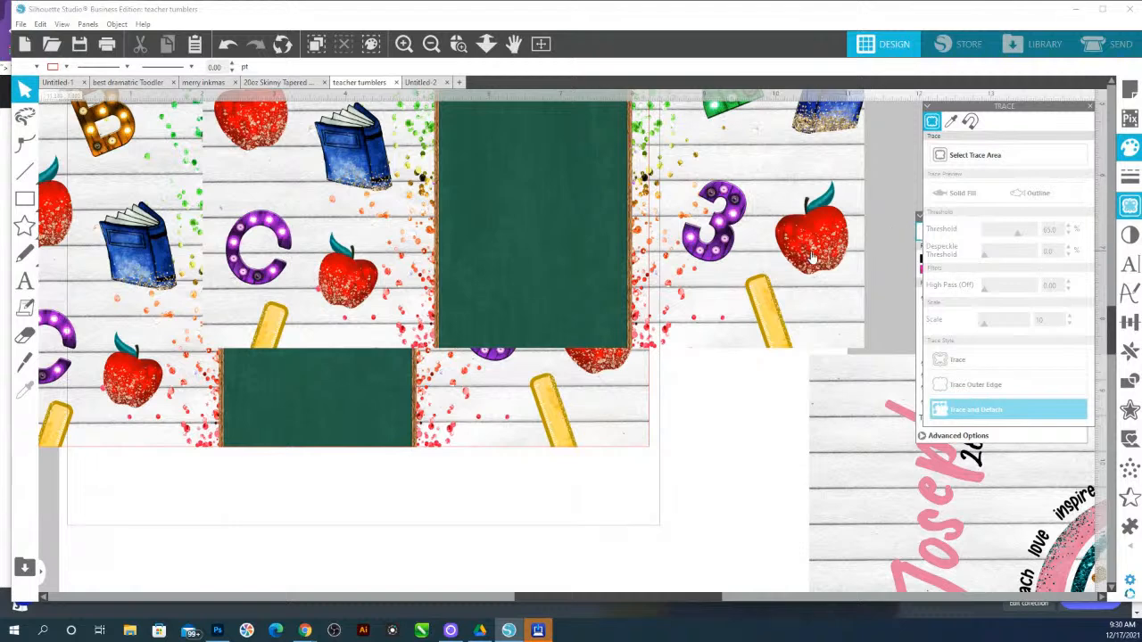
Delete the leftover background pieces around the detached apple
left_click_drag(810, 258, 909, 224)
left_click_drag(870, 277, 813, 285)
left_click(791, 280)
key("Delete")
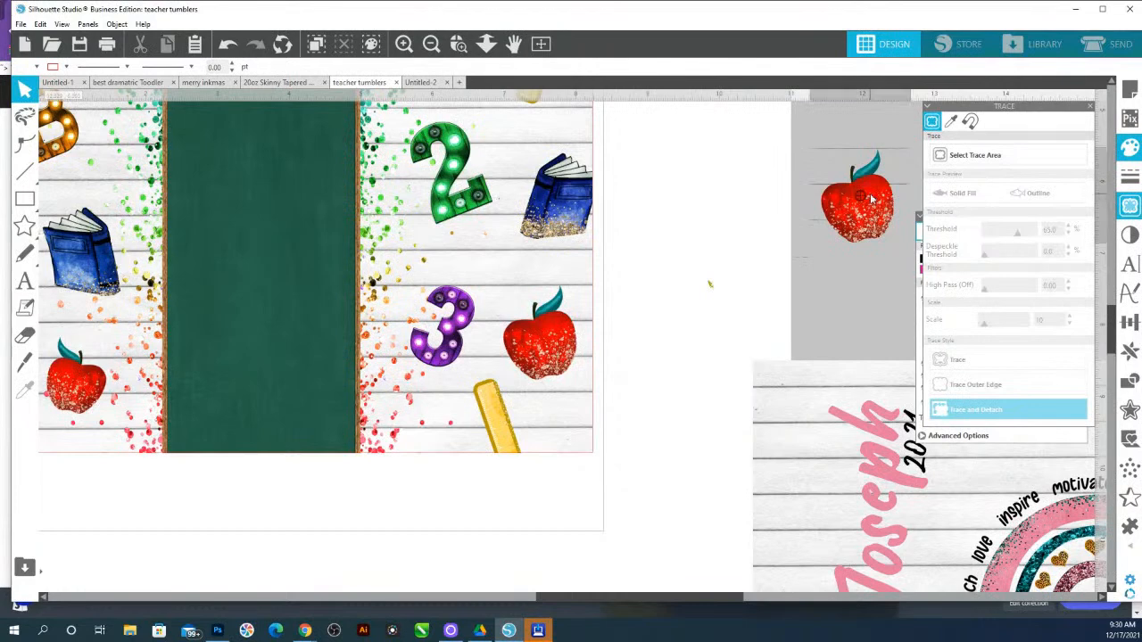
mouse_move(679, 201)
left_mouse_down()
mouse_move(794, 310)
mouse_move(709, 339)
mouse_move(653, 381)
left_mouse_up()
key("Delete")
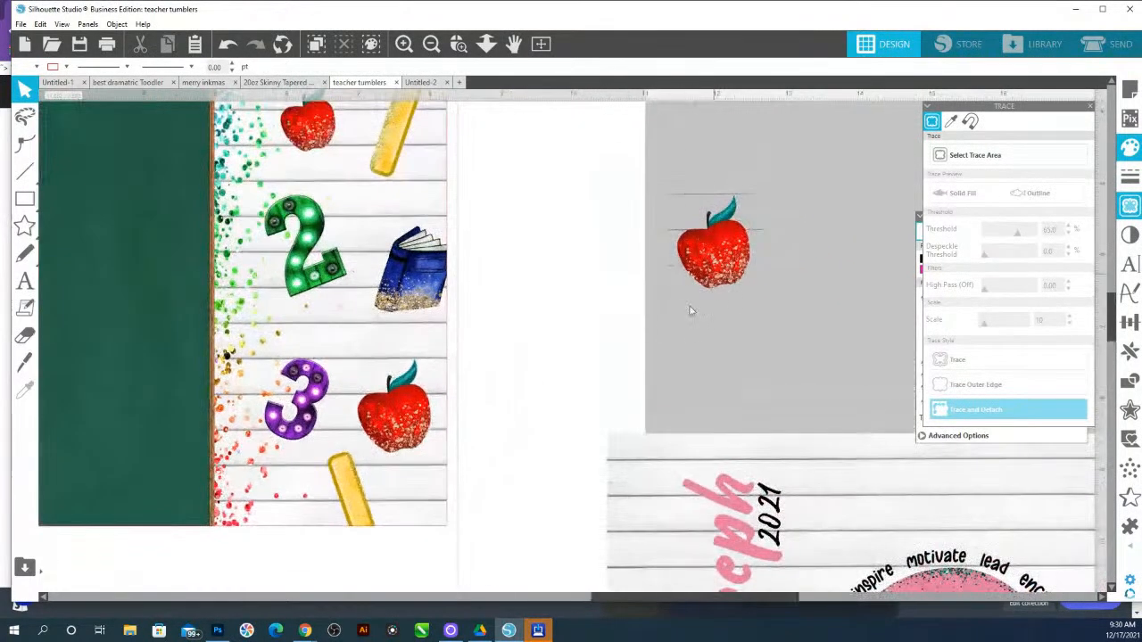
Nudge the isolated apple slightly to the right and zoom in on it
left_click_drag(713, 286, 746, 281)
left_click(457, 43)
left_click_drag(667, 171, 842, 316)
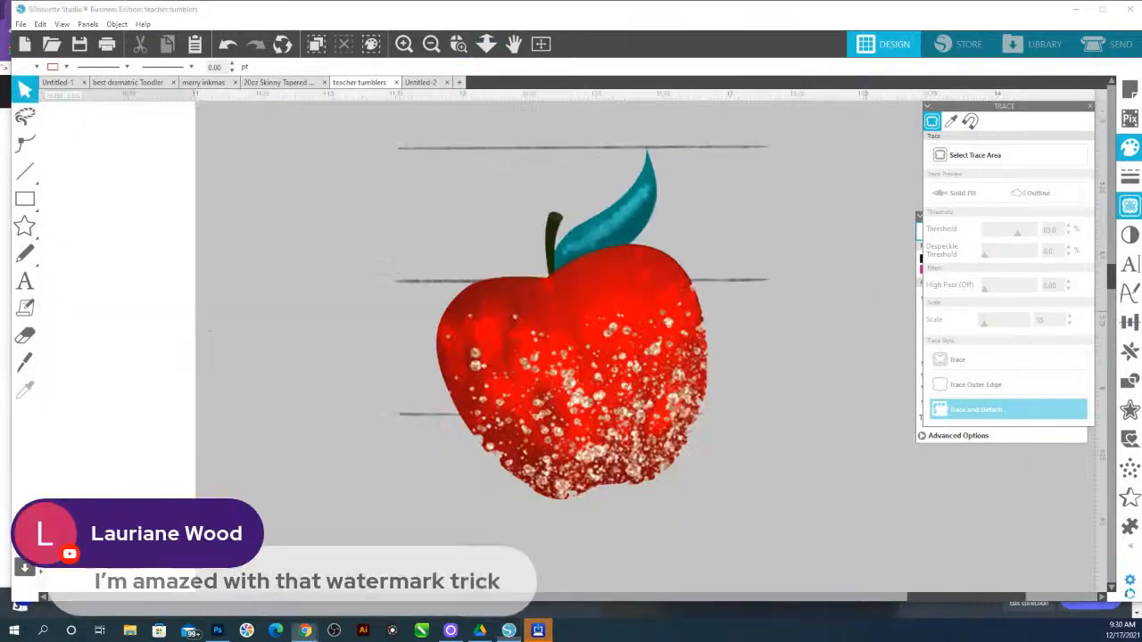
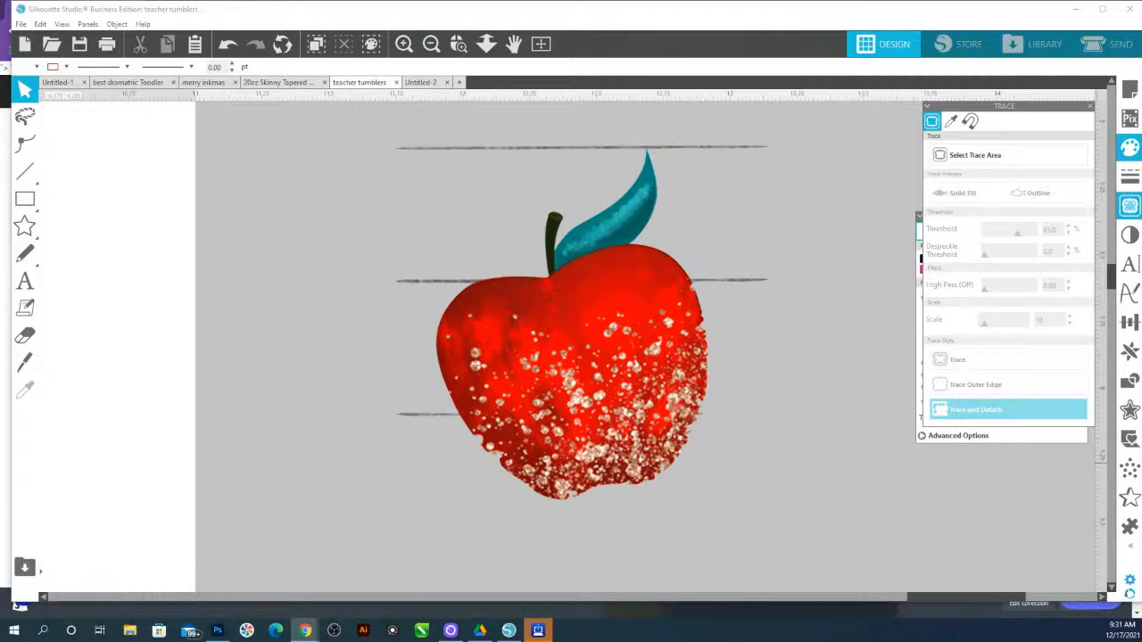
Delete the stray trace line points extending from the apple's left side
left_click(479, 409)
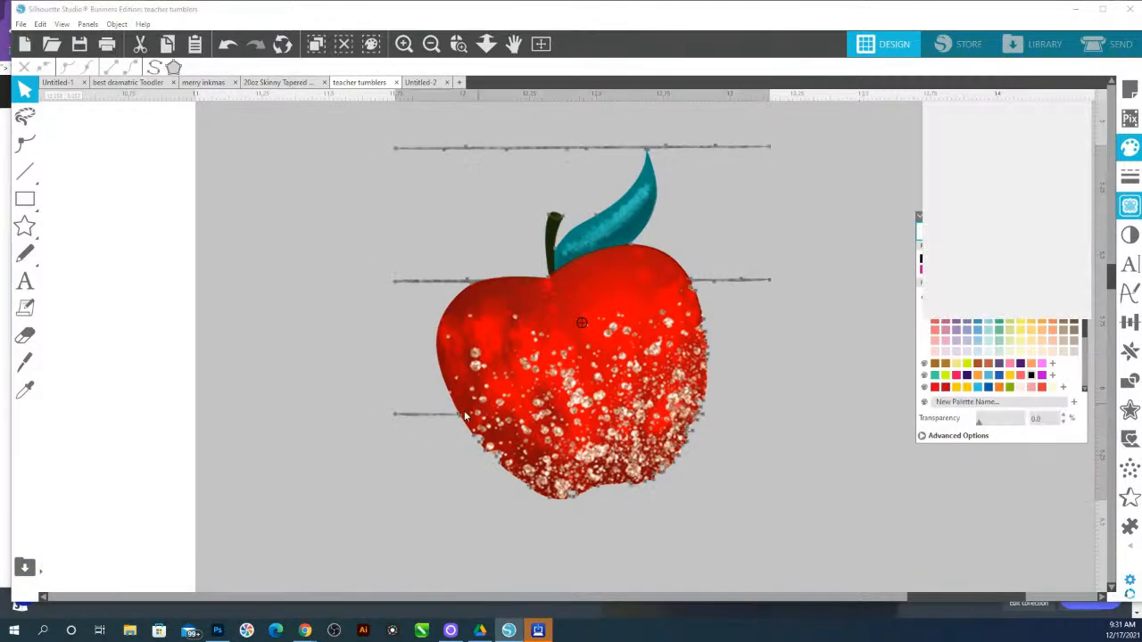
left_click_drag(368, 405, 444, 430)
left_click(960, 139)
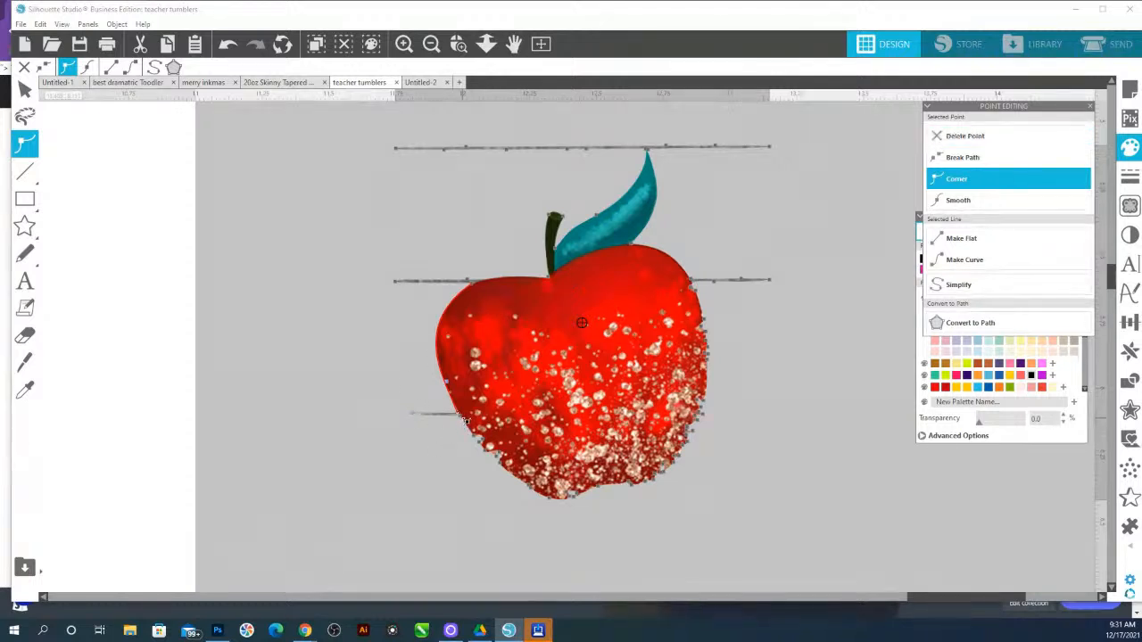
left_click(462, 417)
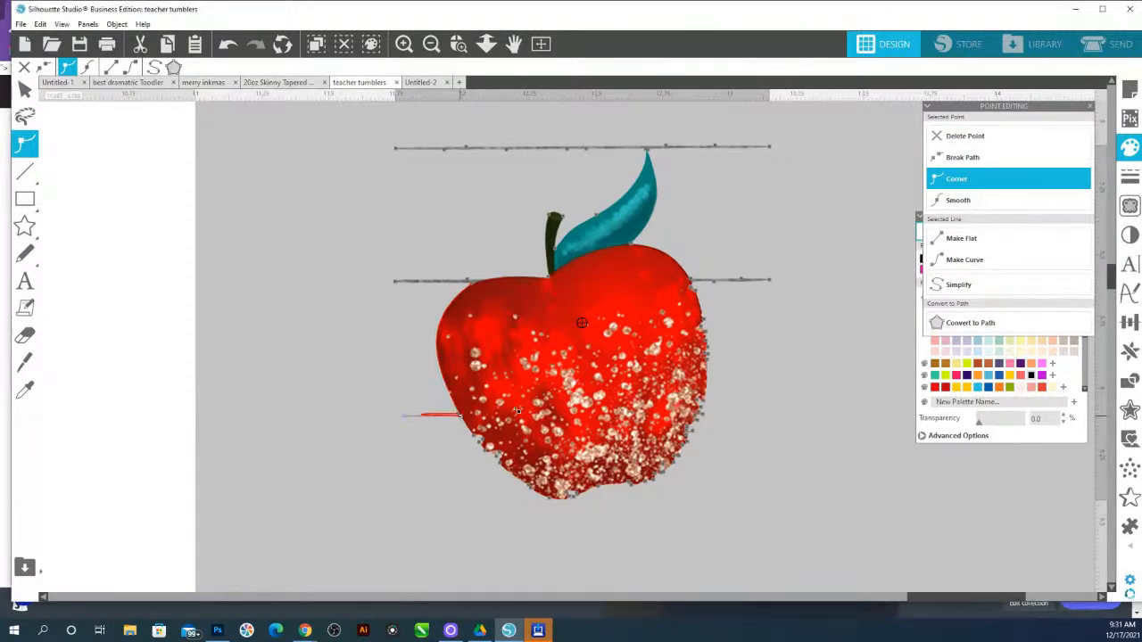
left_click(974, 139)
left_click_drag(366, 262, 469, 287)
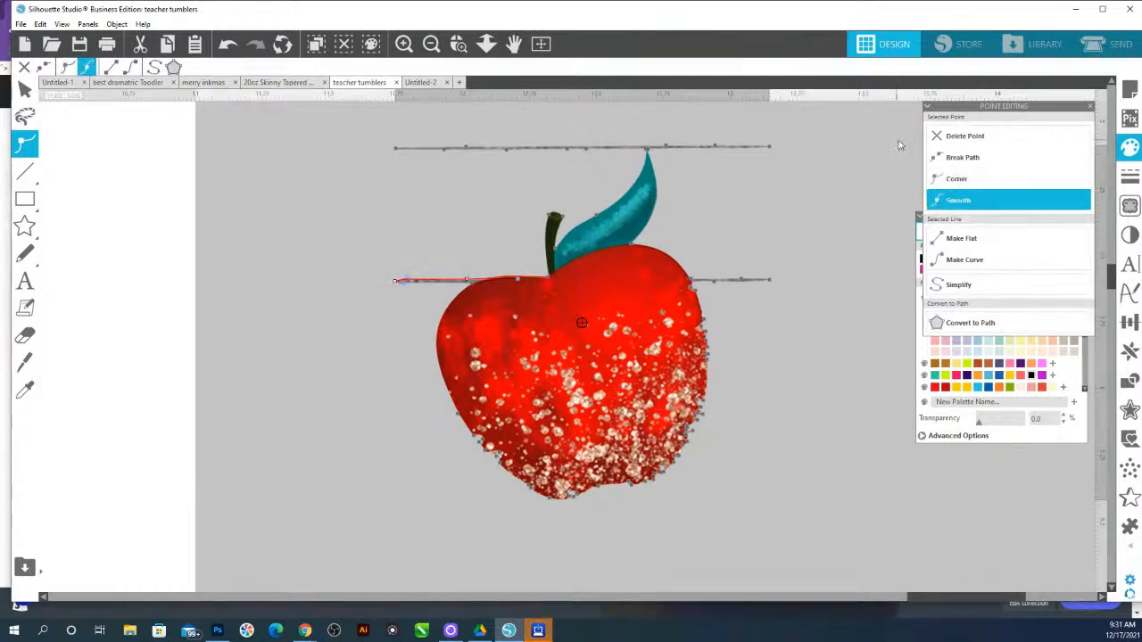
key("Delete")
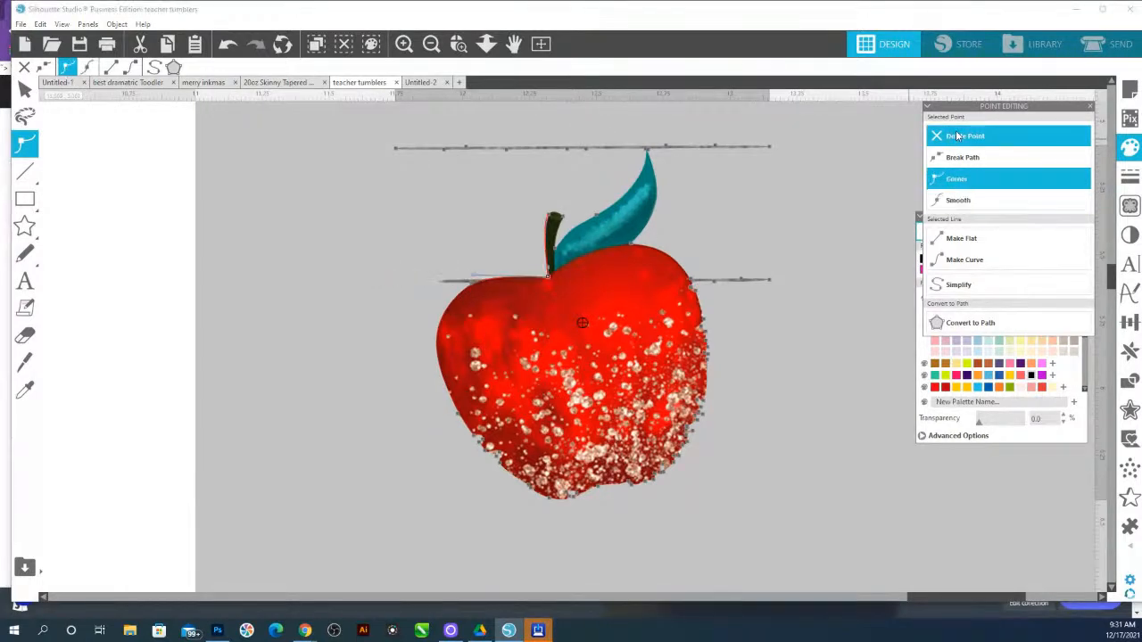
Adjust the point and handle where the stray line met the apple's upper left edge
left_click(471, 282)
left_click_drag(398, 285, 471, 283)
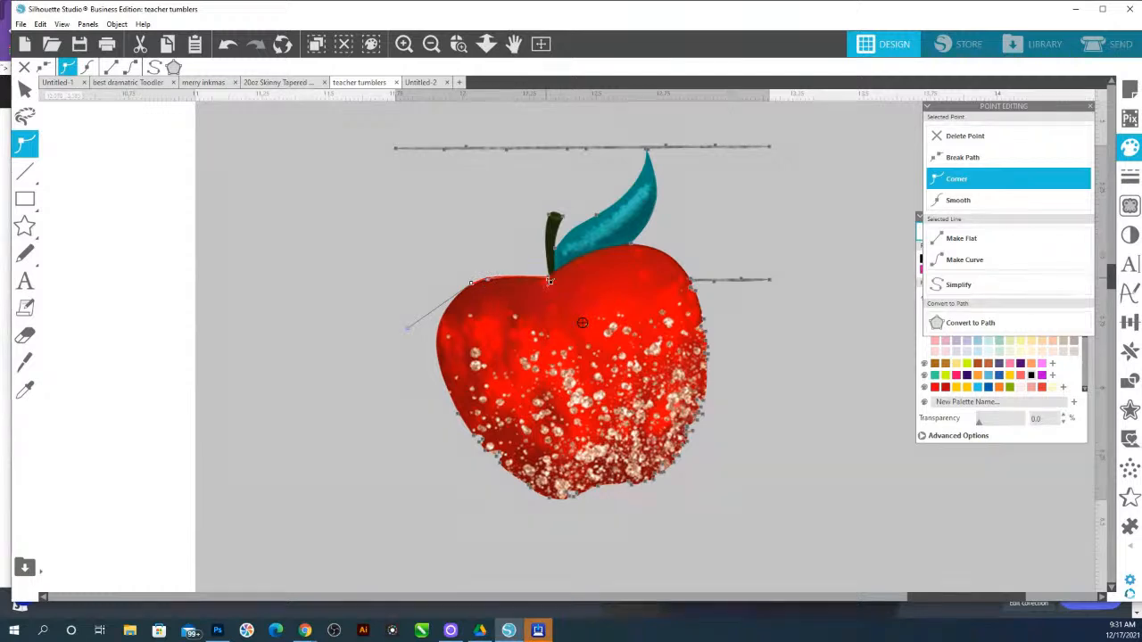
left_click(549, 279)
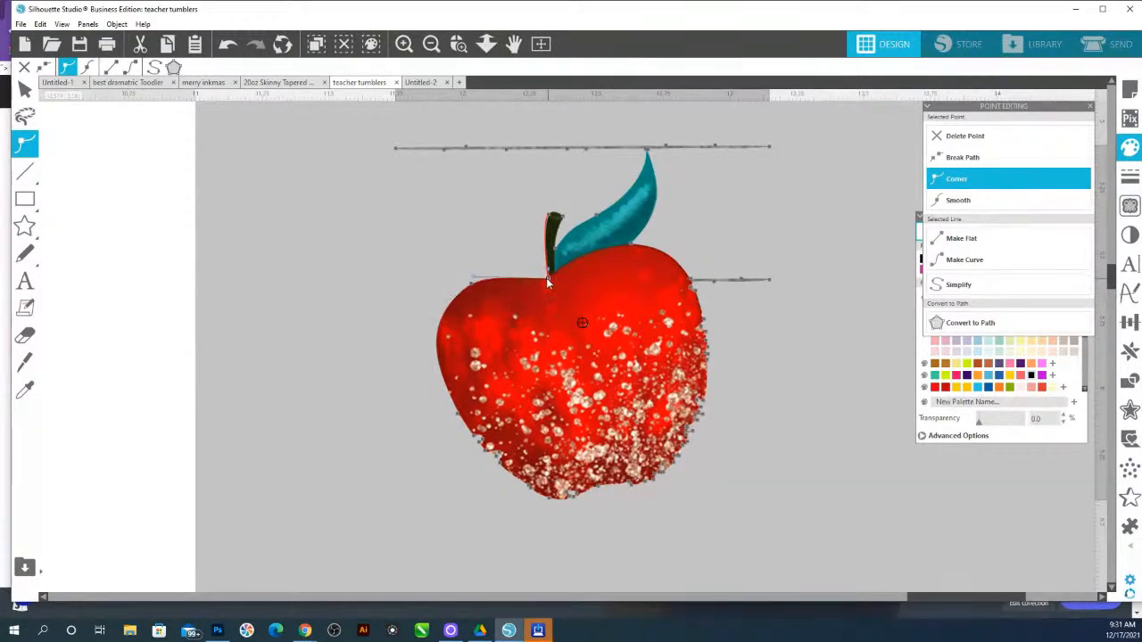
left_click_drag(479, 280, 493, 277)
Select the traced apple and change the line colour of its outline
left_click(489, 261)
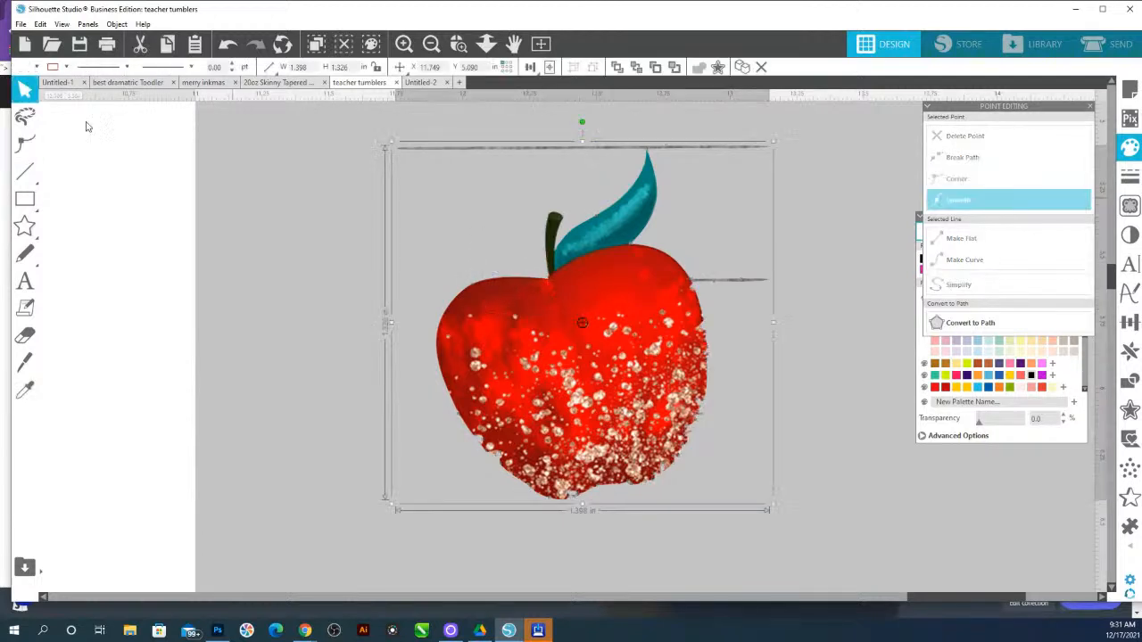
left_click(66, 67)
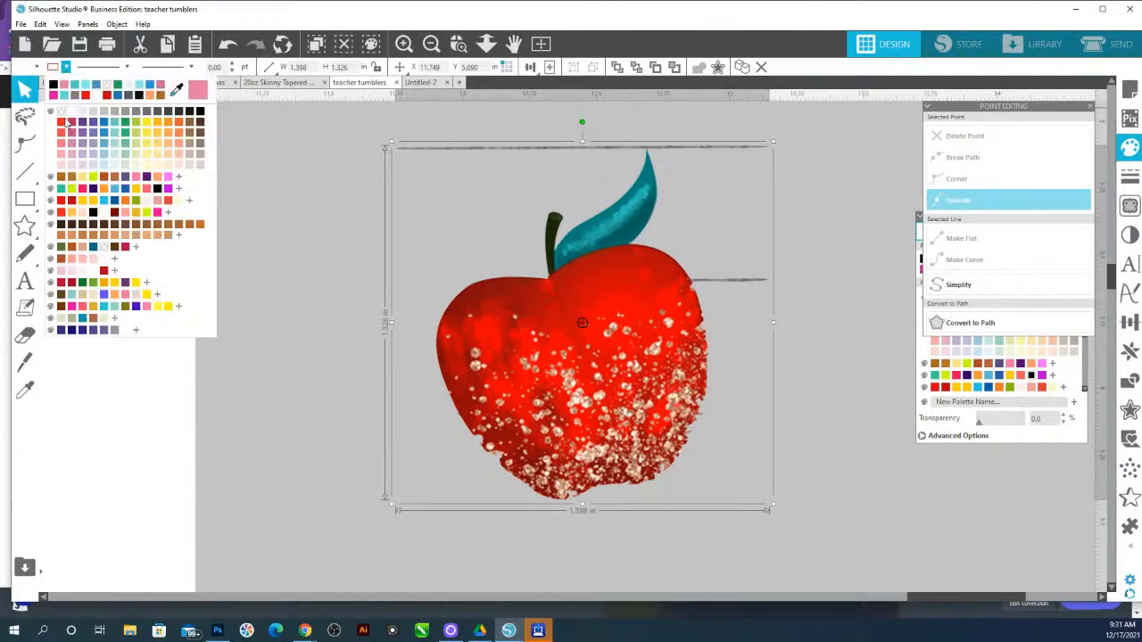
left_click(147, 125)
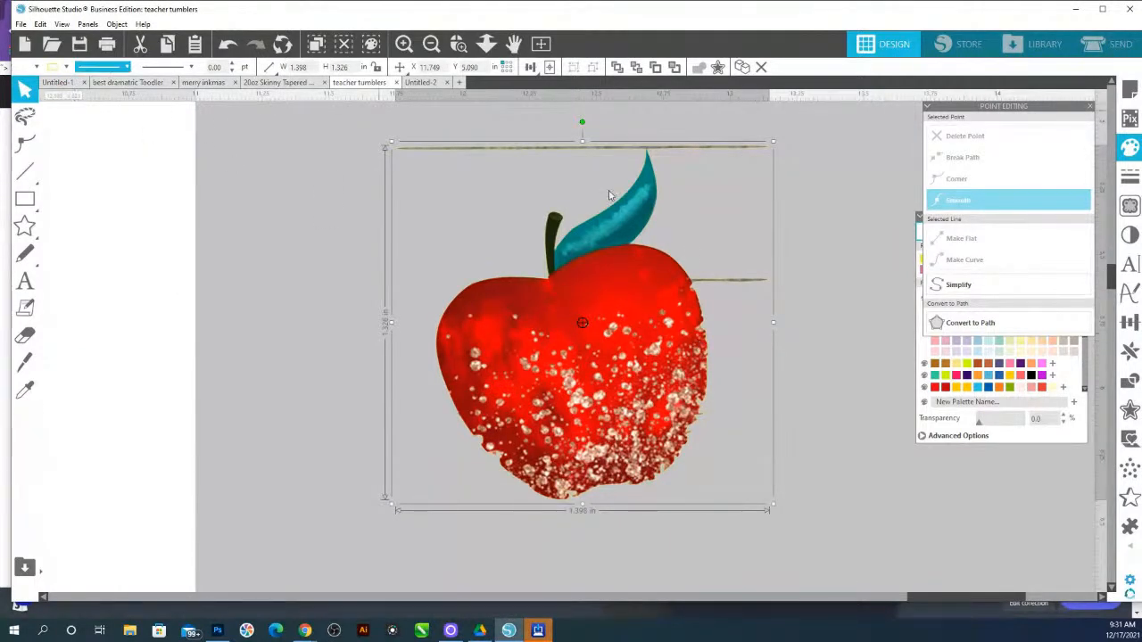
Reshape the apple's right edge by pulling the stray line's end point onto the outline and smoothing it
double_click(660, 283)
left_click(718, 278)
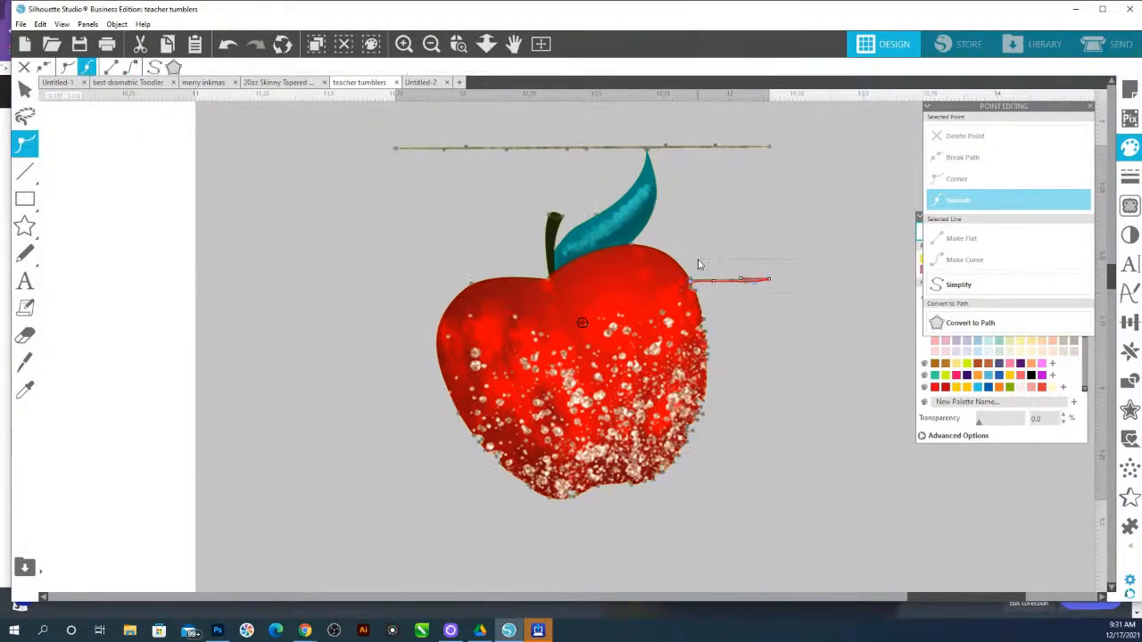
left_click(956, 178)
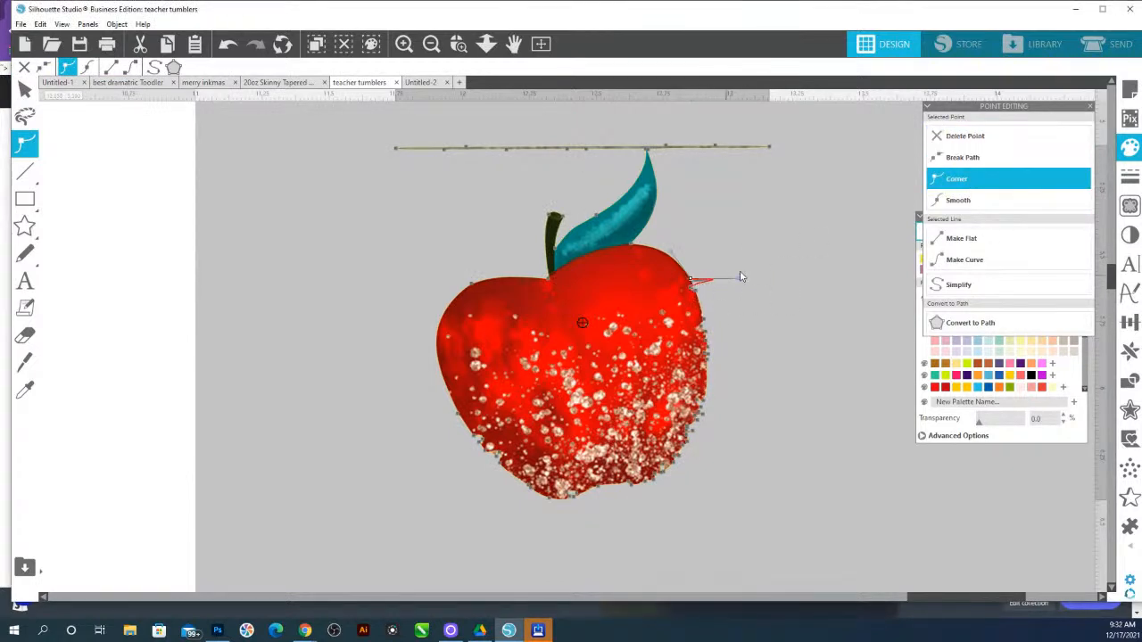
left_click_drag(743, 281, 734, 461)
left_click(957, 200)
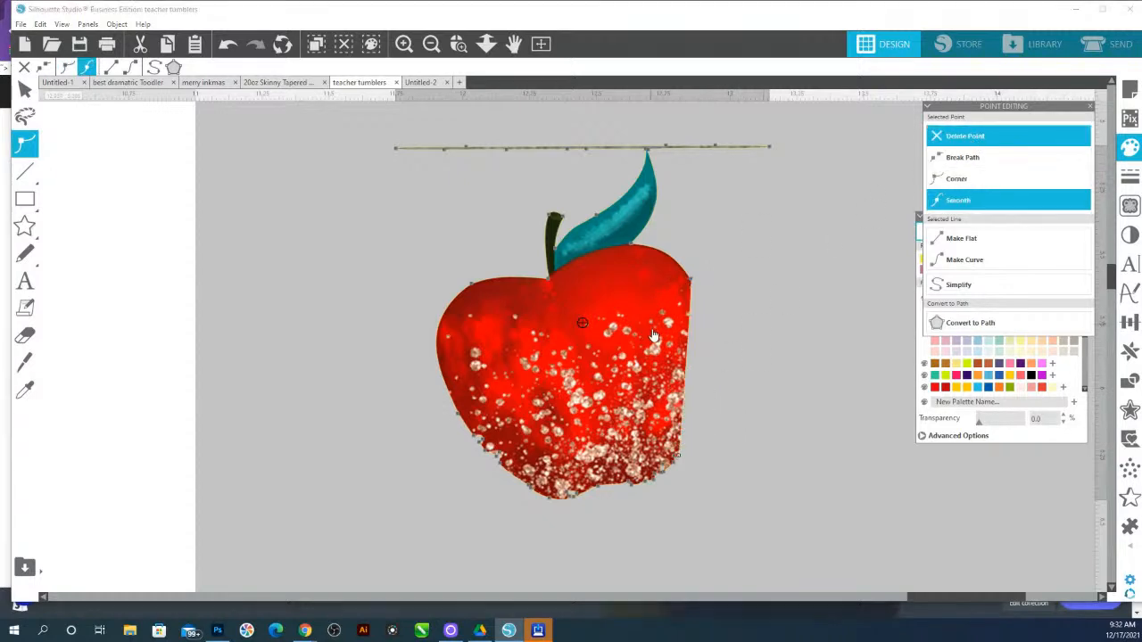
Delete the extra points along the apple's lower right edge and adjust the curve there
left_click_drag(691, 357, 711, 373)
left_click_drag(624, 443, 691, 495)
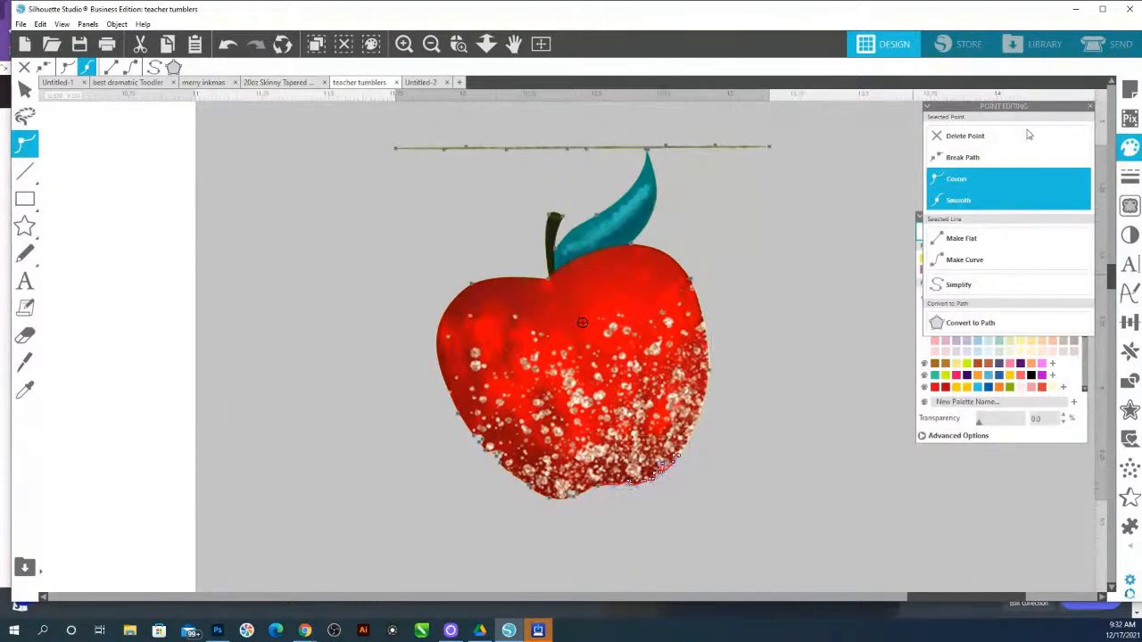
left_click(984, 137)
left_click_drag(644, 461, 658, 483)
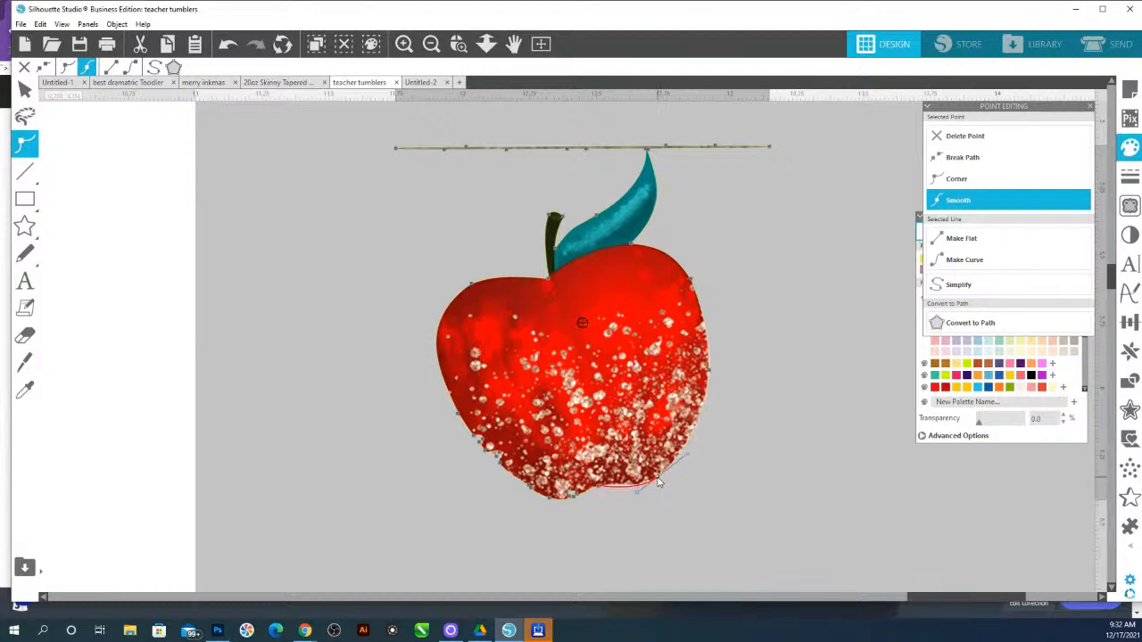
Refine the points and handles along the apple's left and lower outline so they follow the apple edge
left_click(709, 376)
left_click(693, 282)
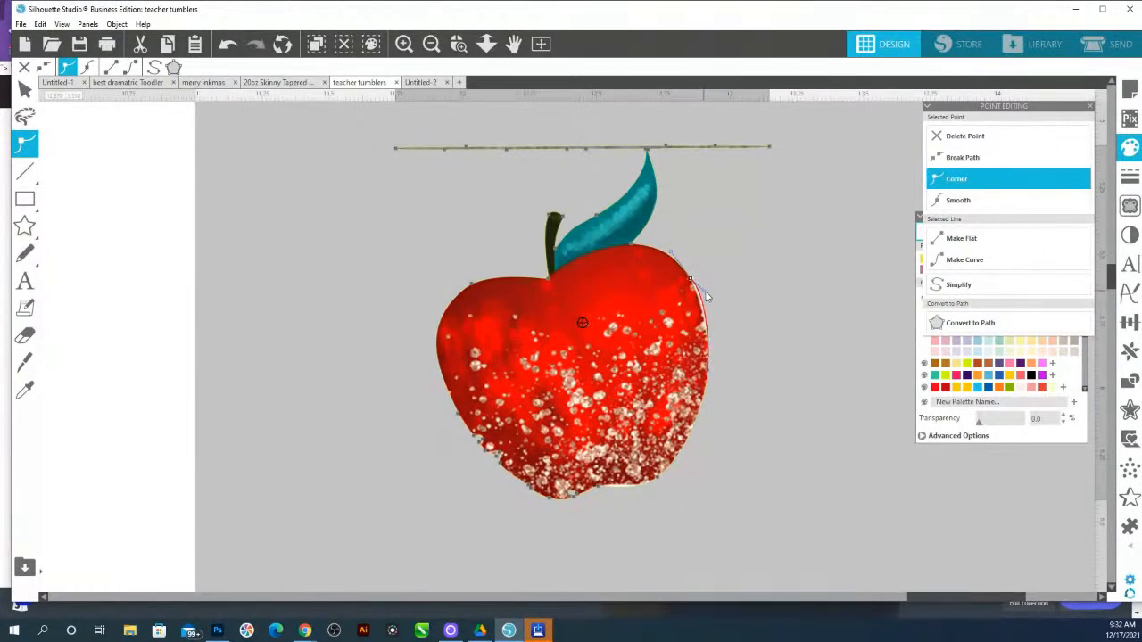
left_click(624, 488)
left_click_drag(414, 377, 550, 507)
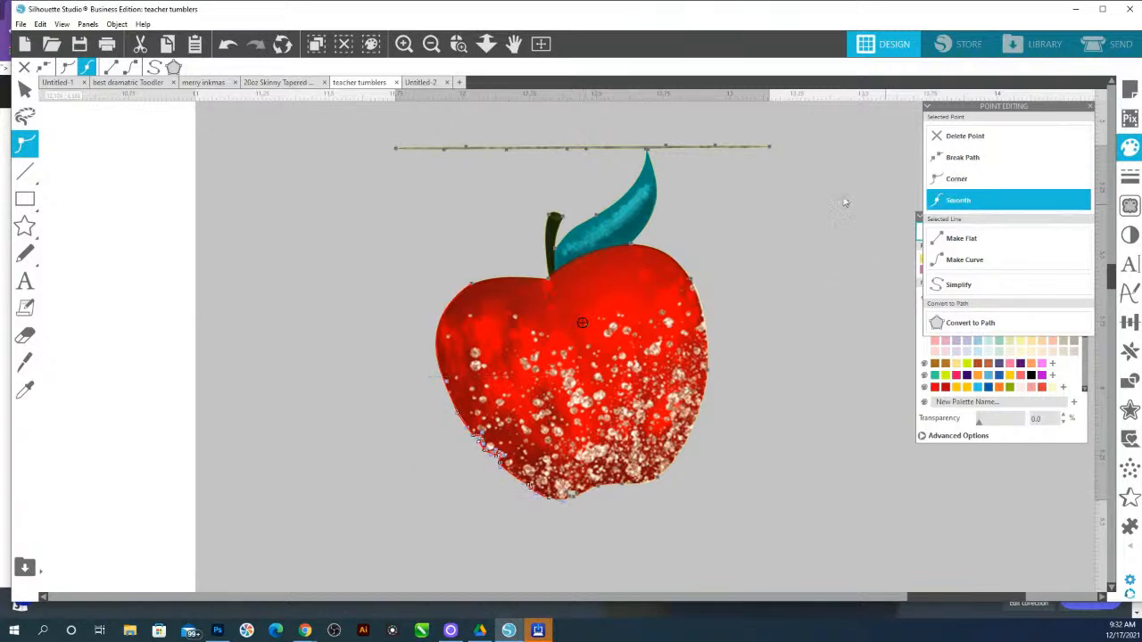
left_click_drag(421, 385, 532, 507)
left_click(956, 178)
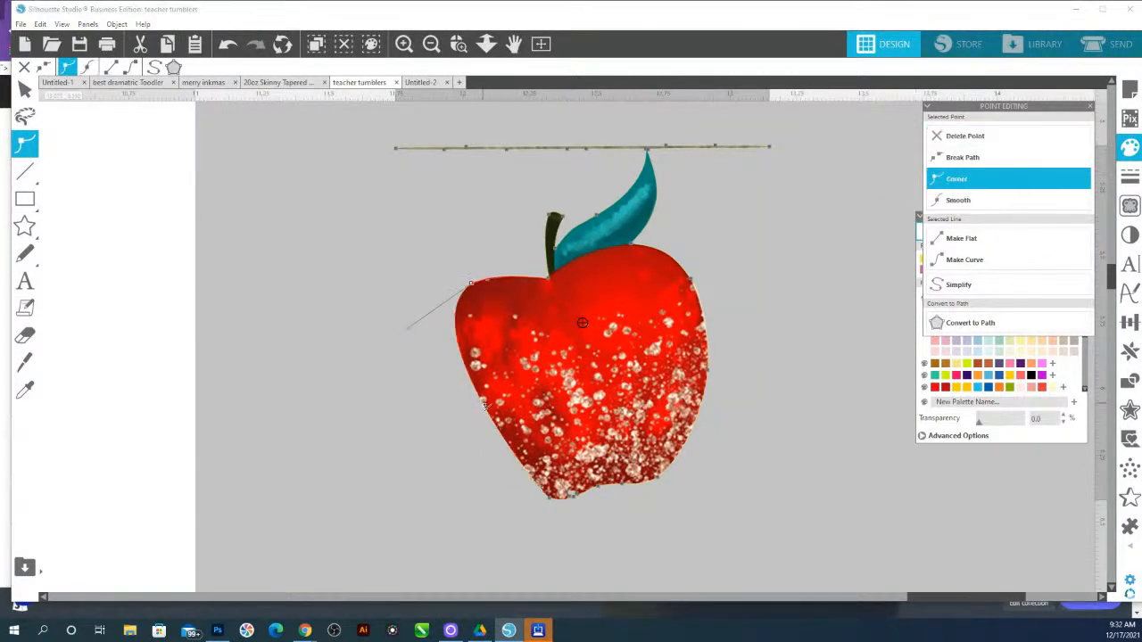
left_click_drag(484, 404, 454, 412)
left_click(510, 475)
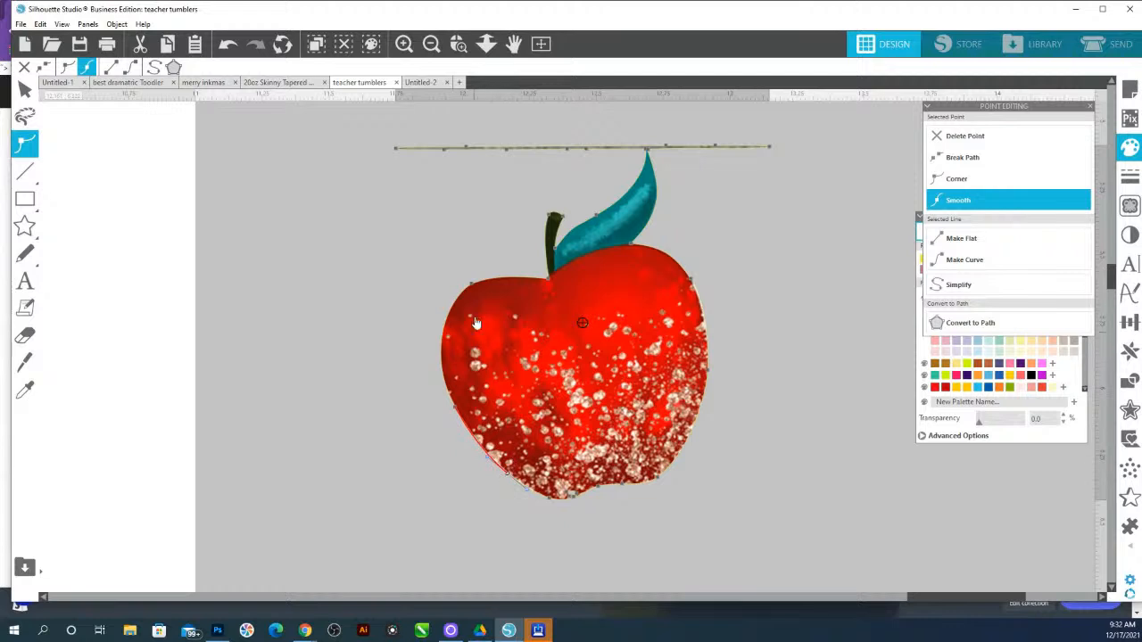
mouse_move(476, 291)
left_mouse_down()
mouse_move(455, 284)
mouse_move(467, 287)
left_mouse_up()
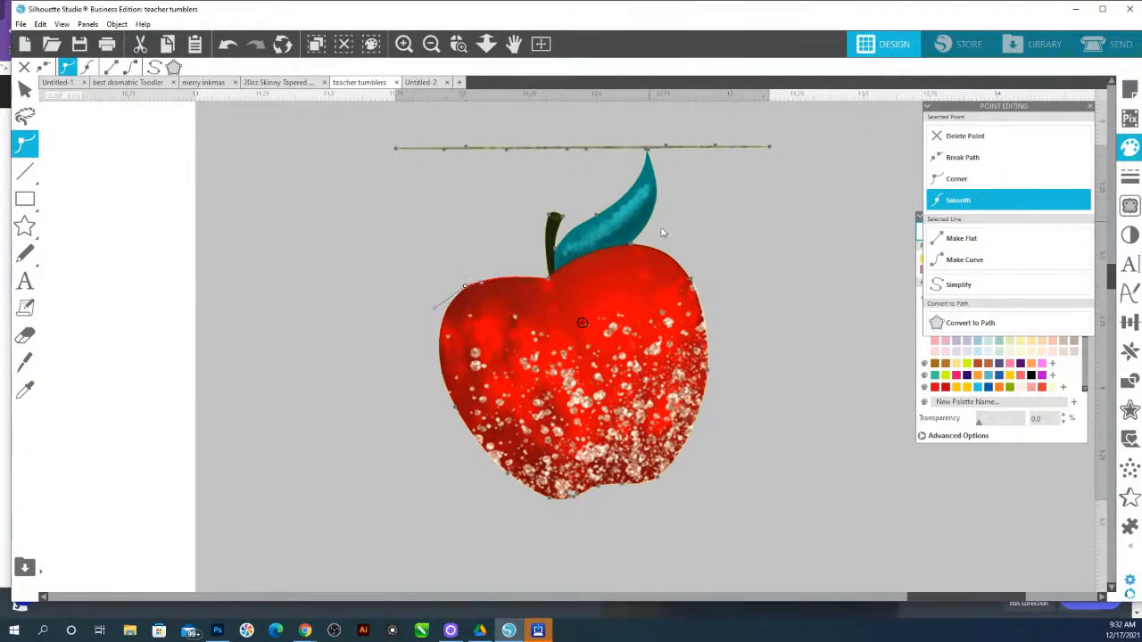
Delete the stray trace line running across the top of the apple
left_click(667, 132)
left_click_drag(332, 106, 643, 157)
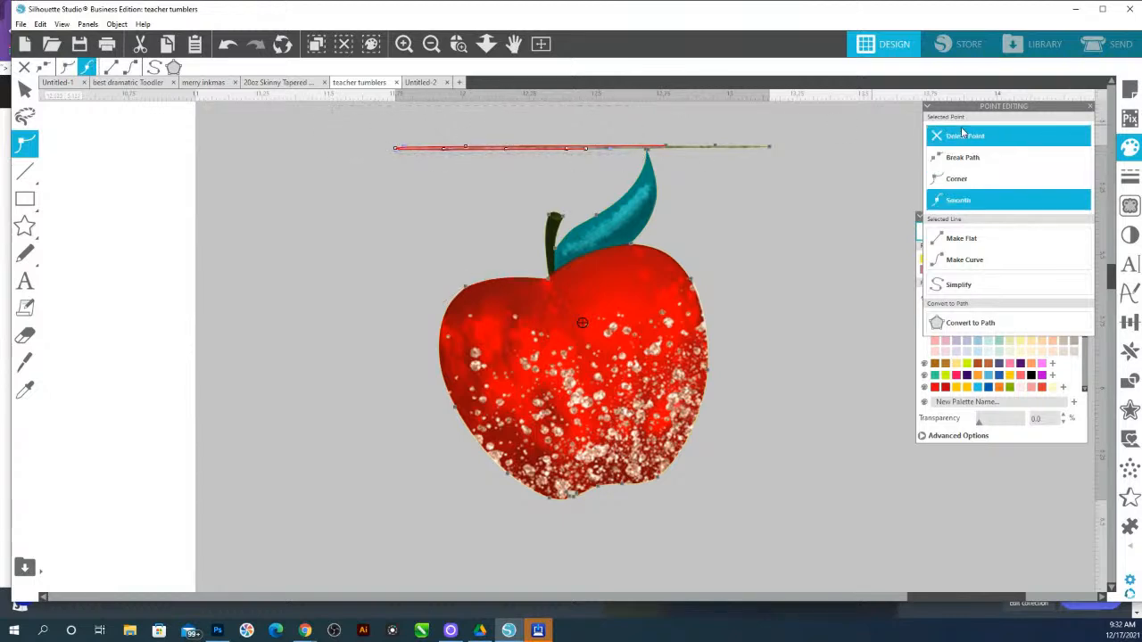
left_click(950, 140)
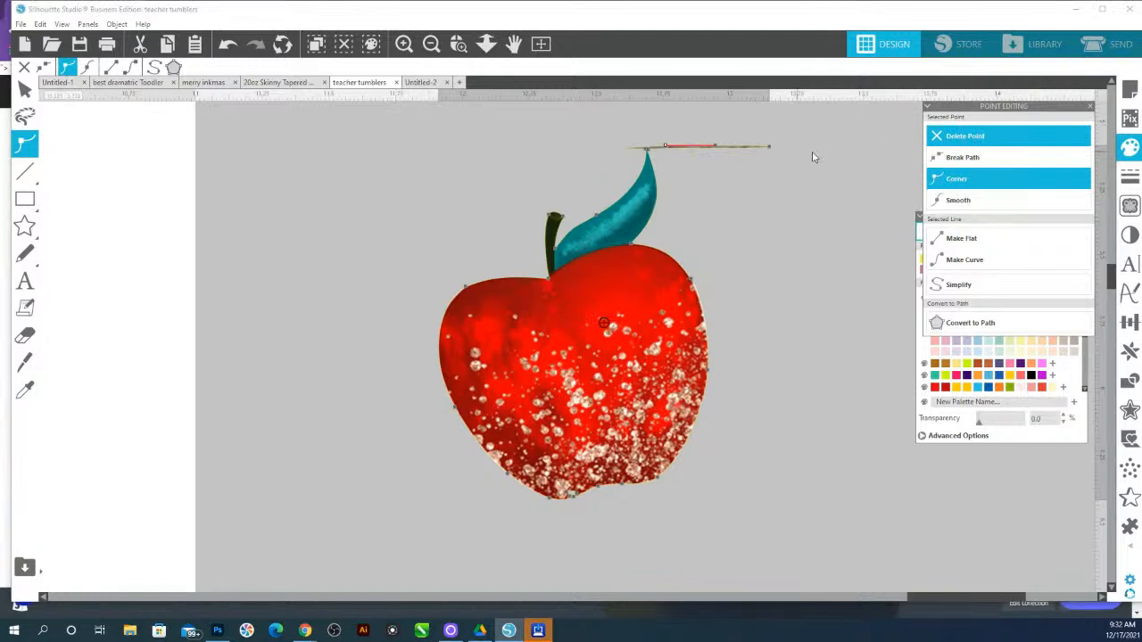
left_click(950, 136)
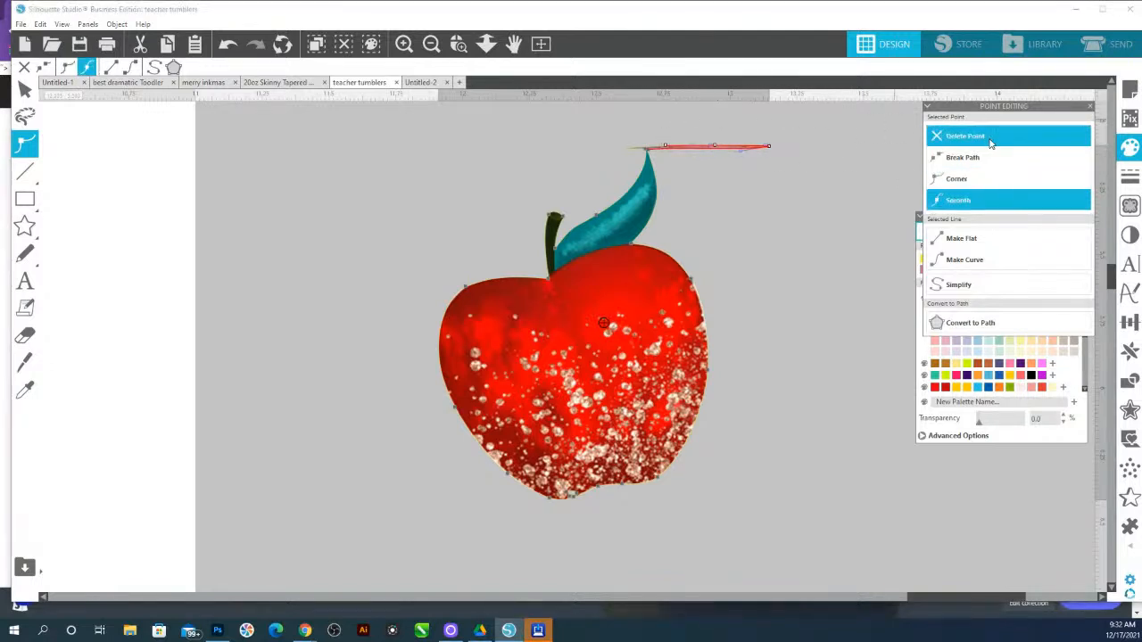
Remove the leftover line segment at the leaf tip and pull its handles back into a clean point
left_click(756, 169)
double_click(650, 153)
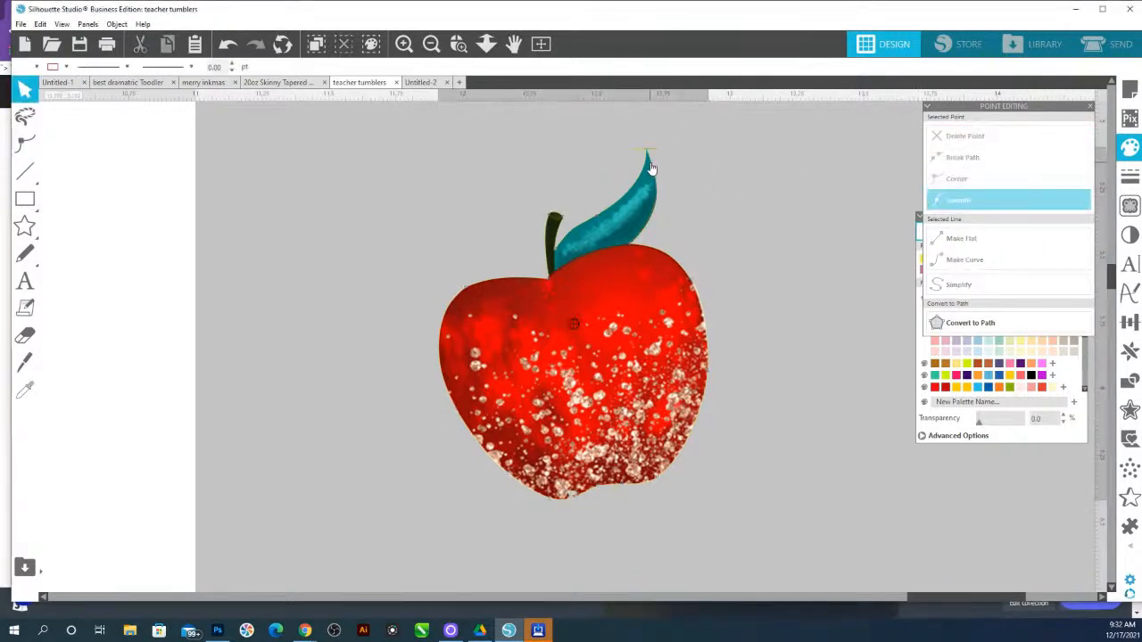
left_click(647, 152)
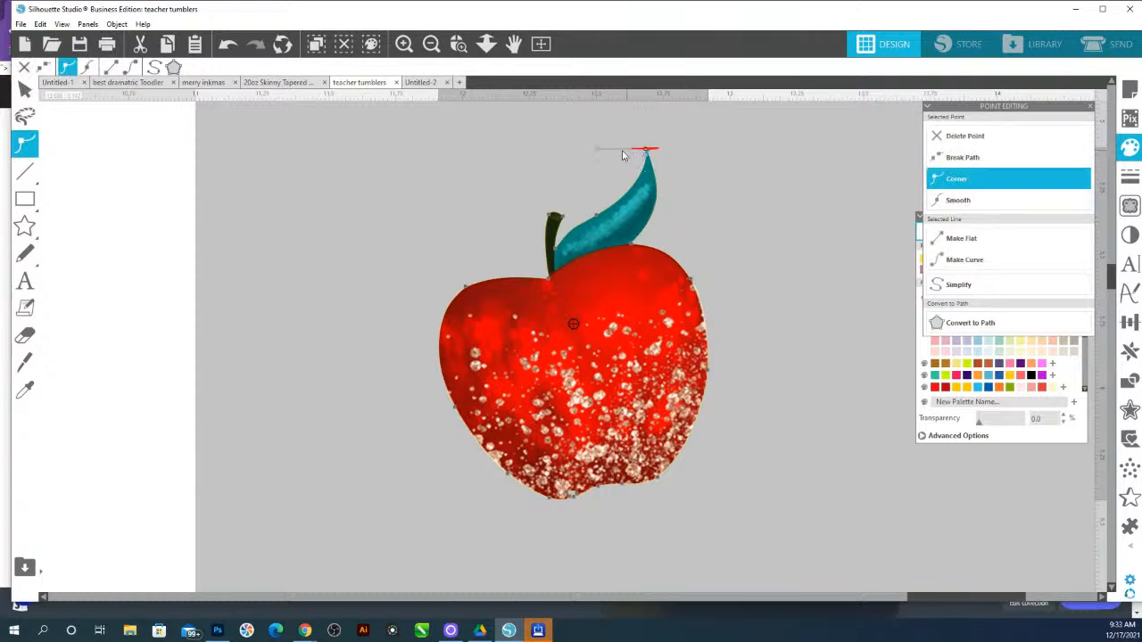
left_click_drag(602, 153, 738, 172)
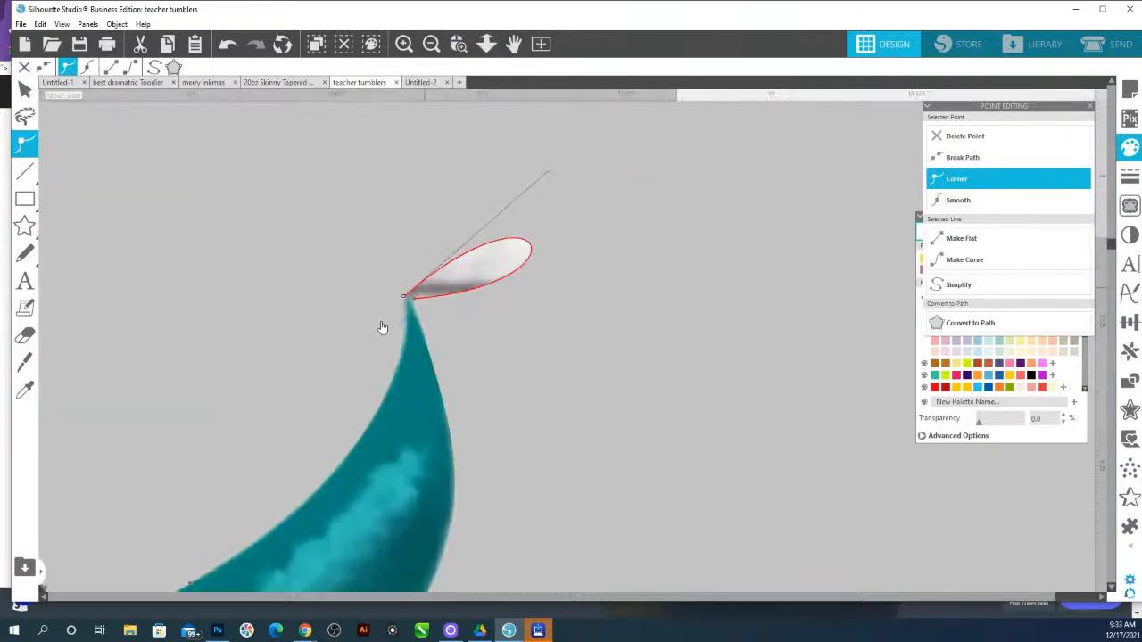
left_click(416, 300)
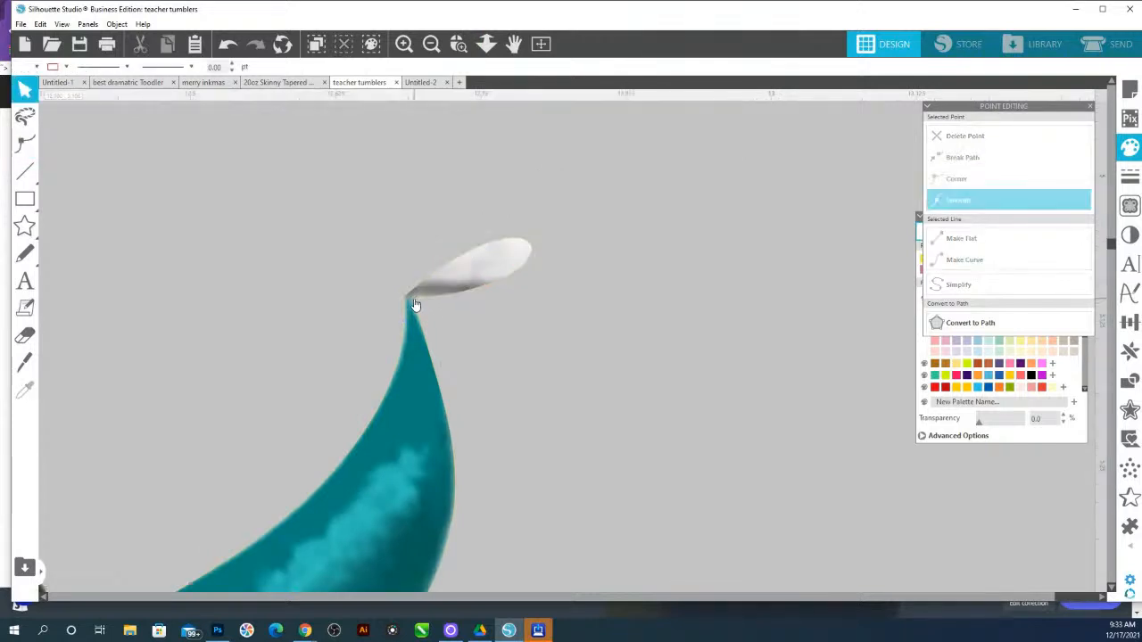
double_click(415, 304)
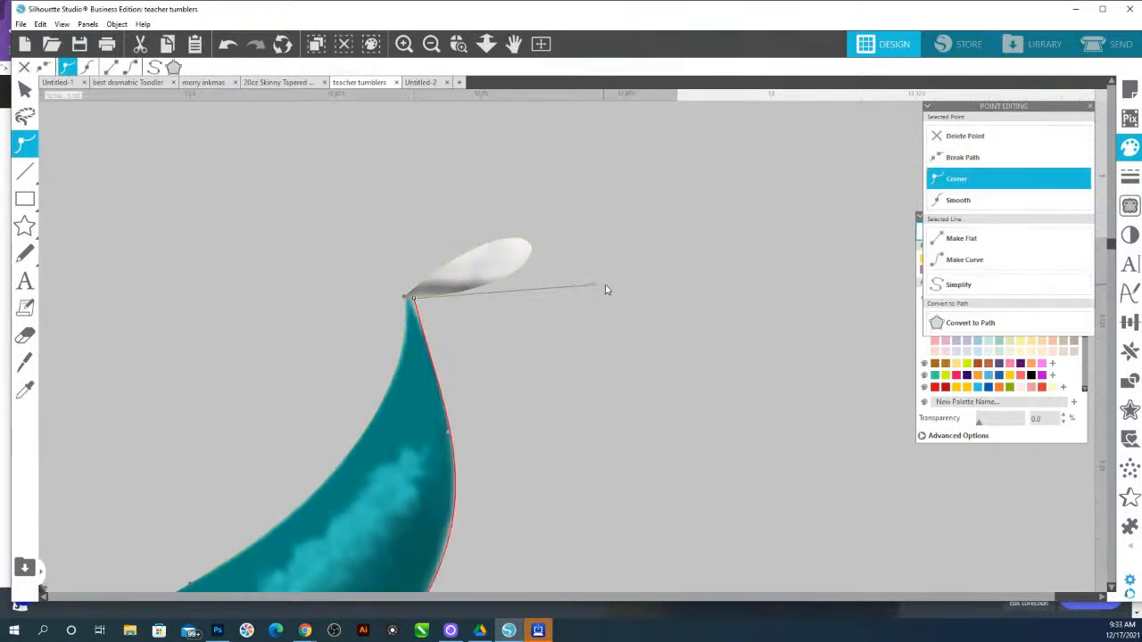
left_click_drag(597, 285, 415, 294)
left_click(428, 287)
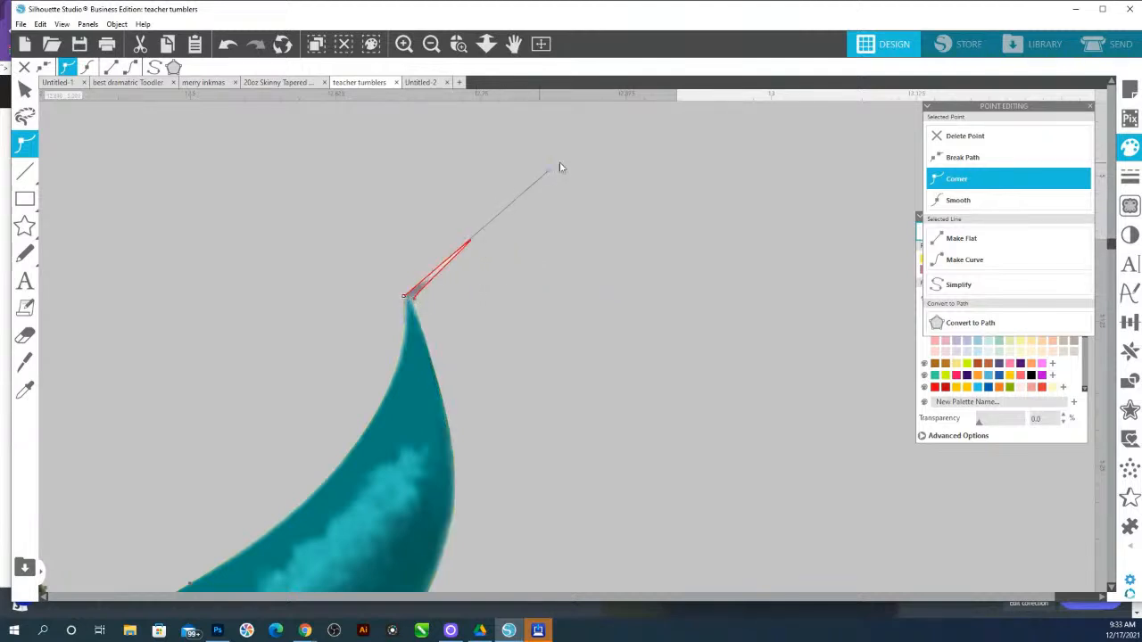
left_click_drag(552, 174, 442, 276)
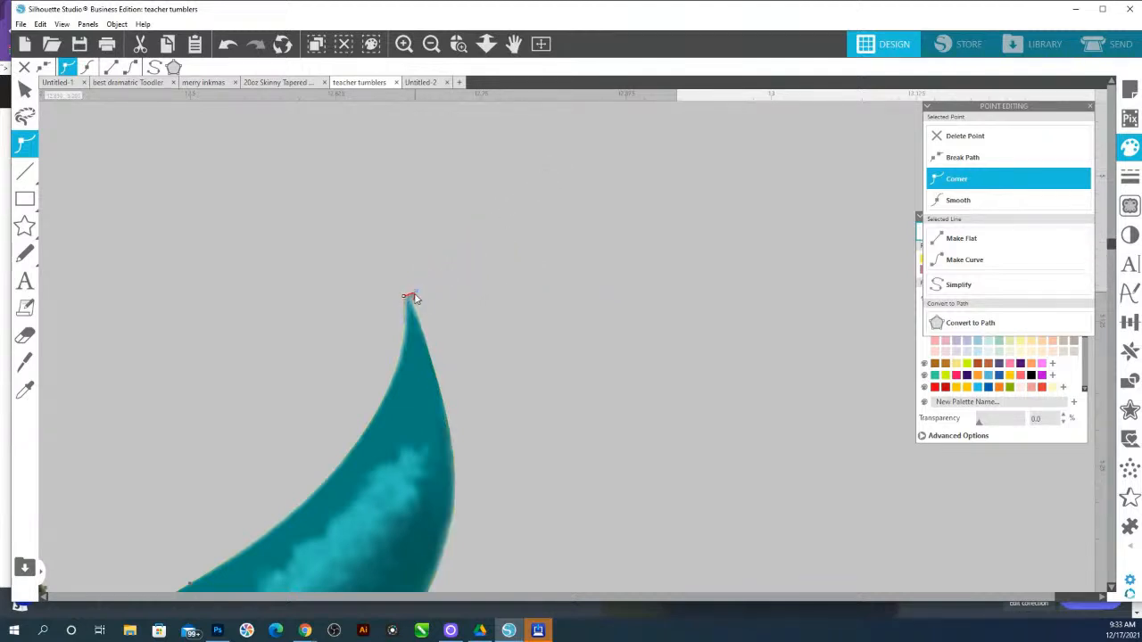
left_click(416, 304)
left_click_drag(413, 306, 417, 309)
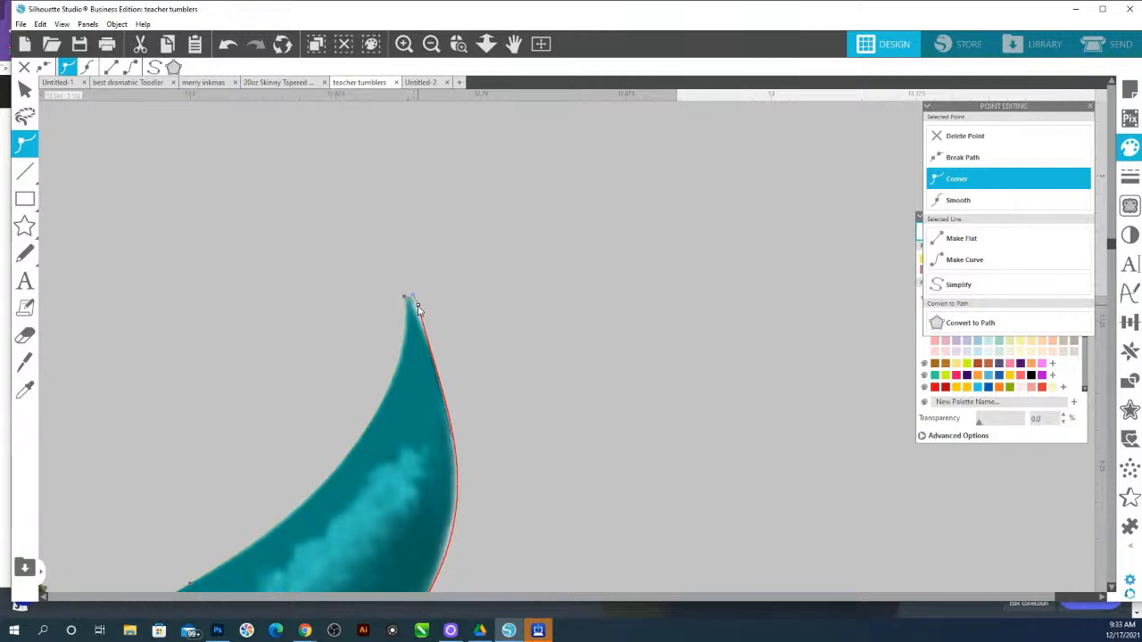
Move the cleaned apple onto the 'Changing The World One Child At a Time' tumbler design
left_click(533, 317)
left_click(487, 48)
left_click_drag(627, 467, 555, 142)
left_click_drag(489, 307, 596, 488)
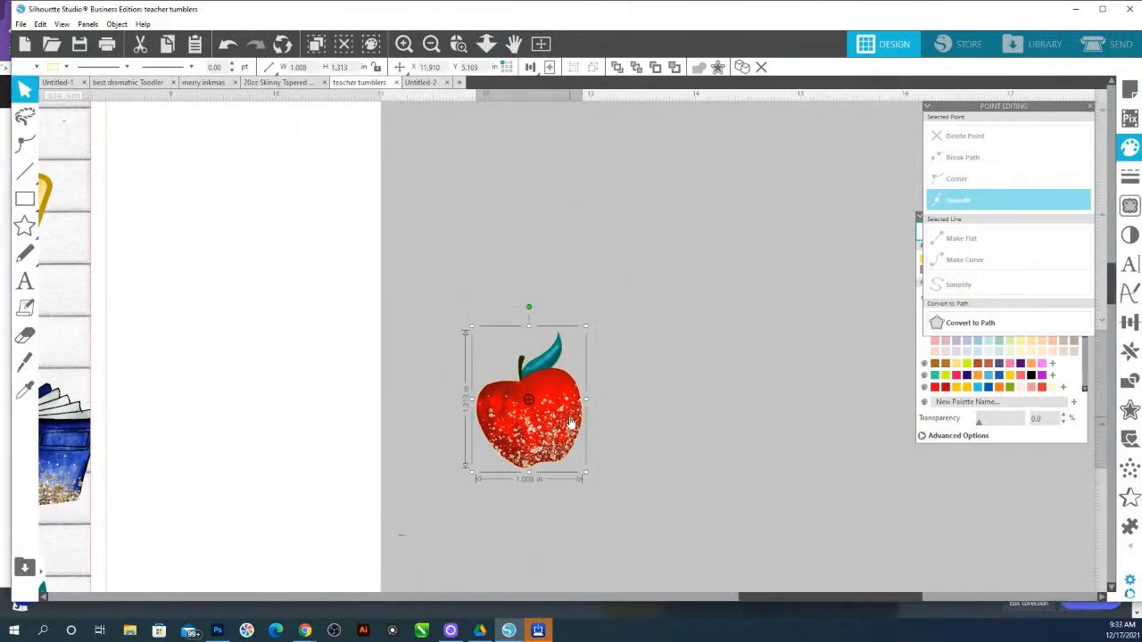
left_click(486, 43)
left_click_drag(591, 306, 518, 121)
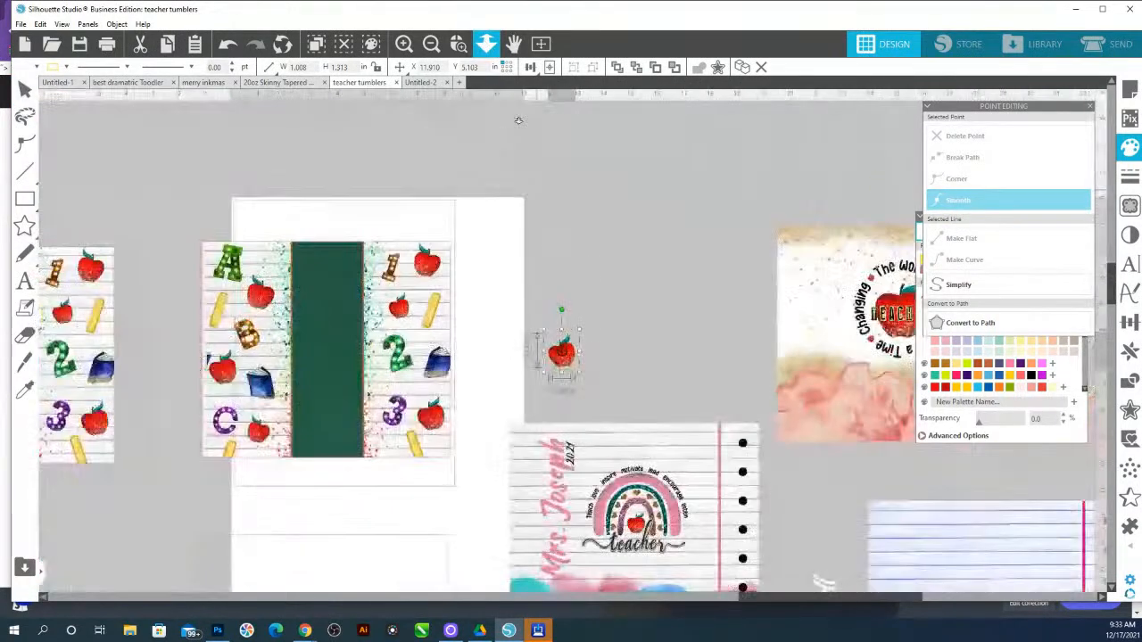
left_click_drag(562, 314, 893, 325)
right_click(697, 335)
left_click(736, 272)
left_click(535, 451)
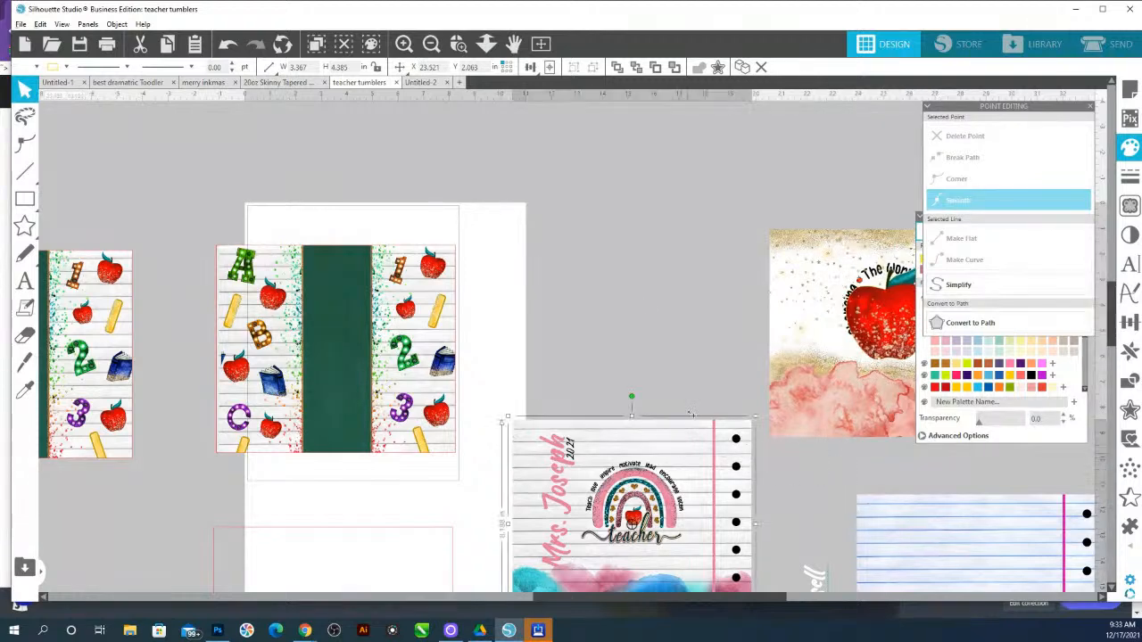
Scale the apple down and center it inside the circular text of that design
left_click(459, 45)
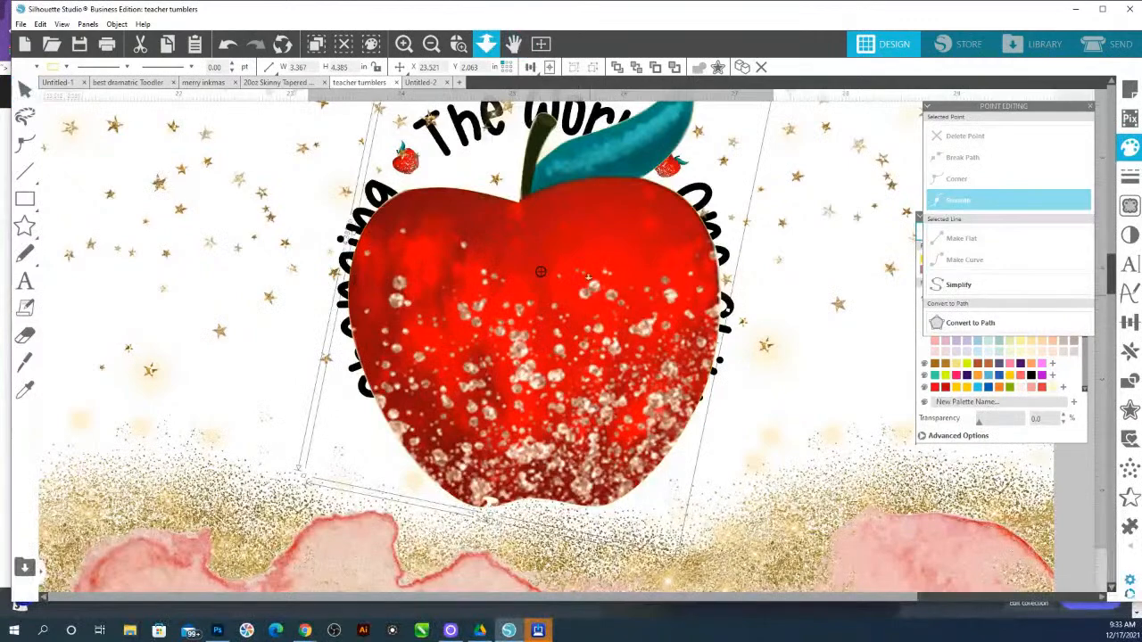
left_click(486, 44)
left_click(557, 334)
left_click_drag(665, 220, 627, 266)
left_click_drag(551, 330, 567, 310)
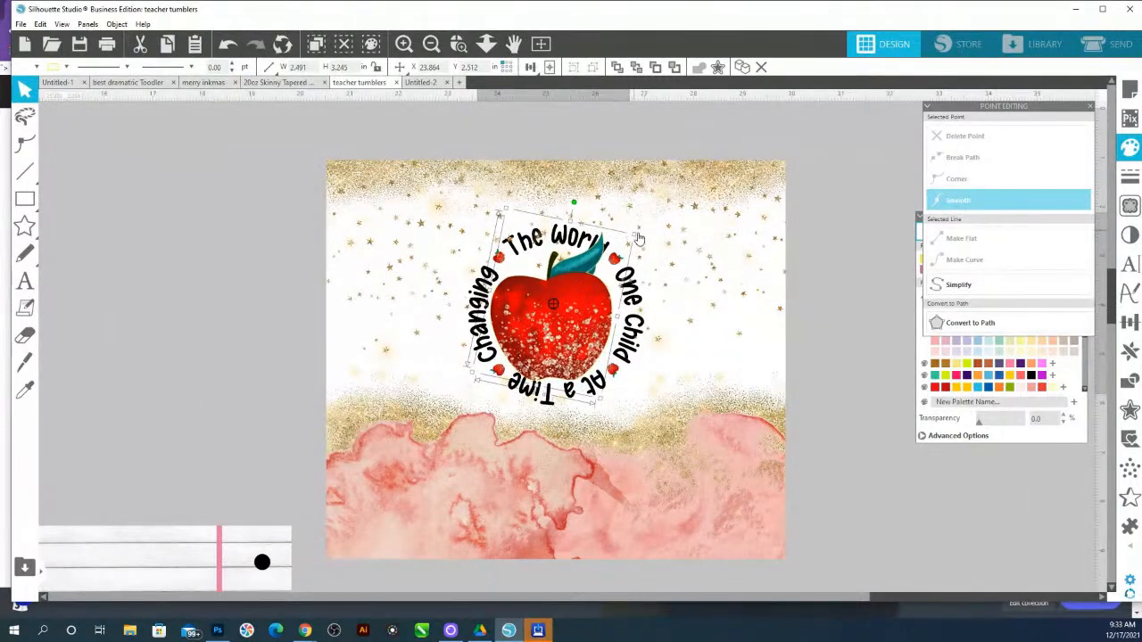
Fine-tune the apple's size and position so it sits centered inside the circular text
left_click_drag(637, 238, 585, 281)
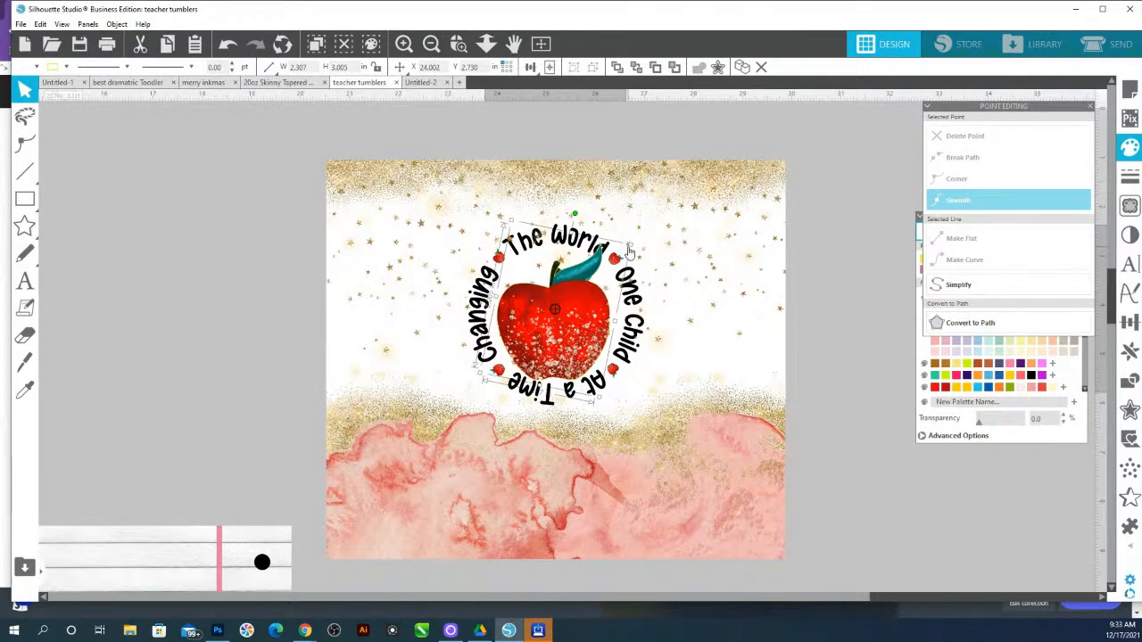
left_click_drag(630, 243, 630, 258)
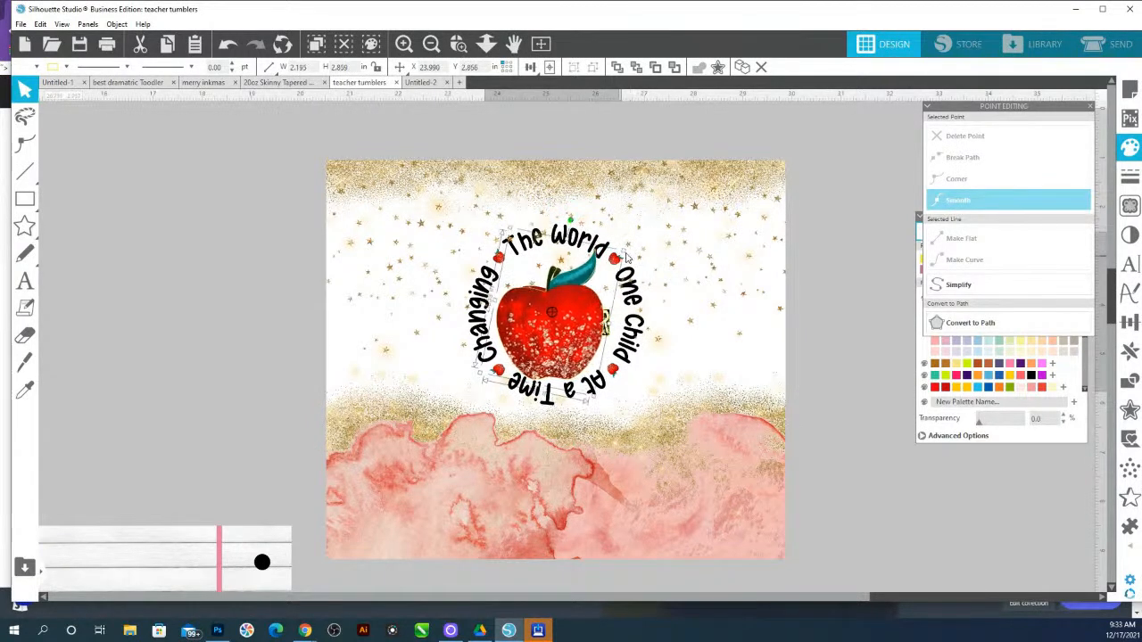
left_click_drag(568, 308, 569, 311)
left_click_drag(627, 254, 631, 254)
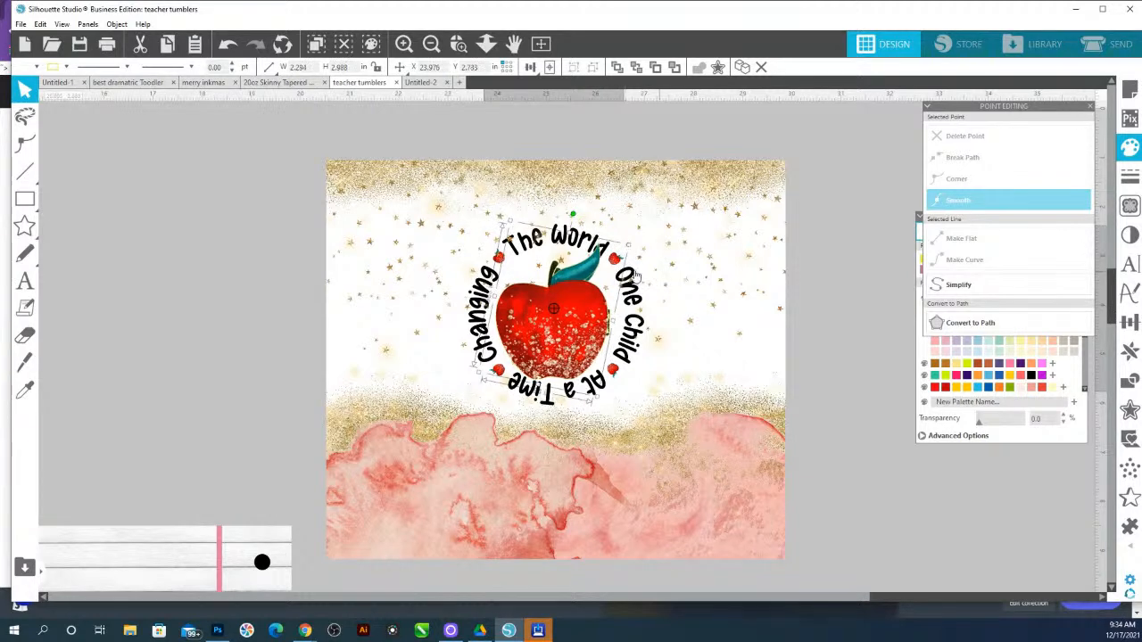
Draw a circle about 2.77 in wide with the Ellipse tool and place it over the apple
left_click(24, 198)
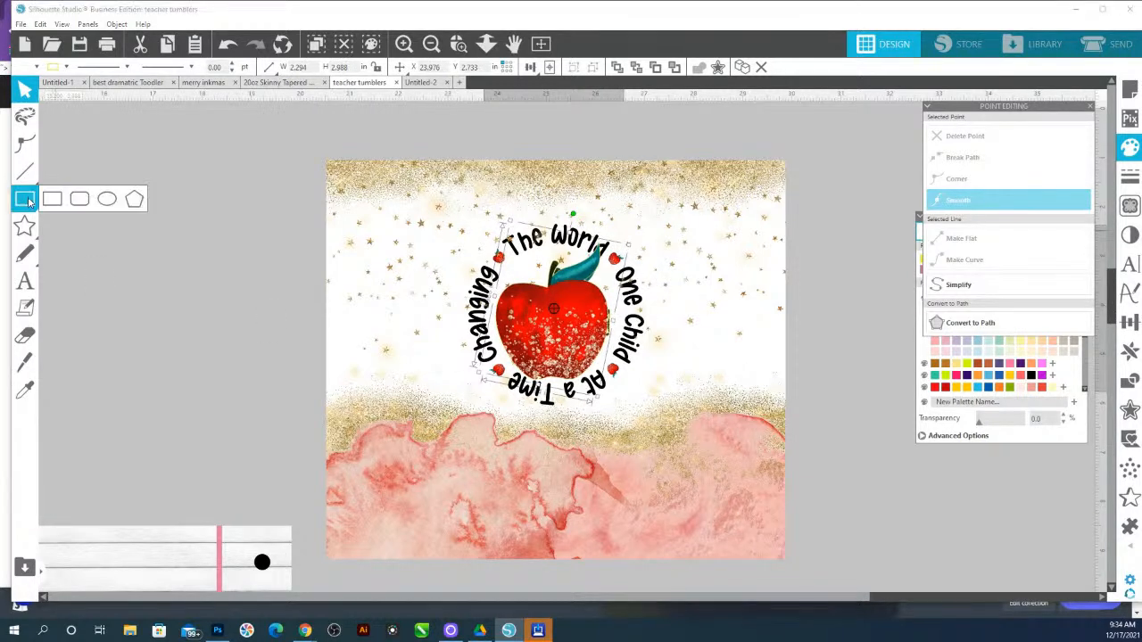
left_click(107, 199)
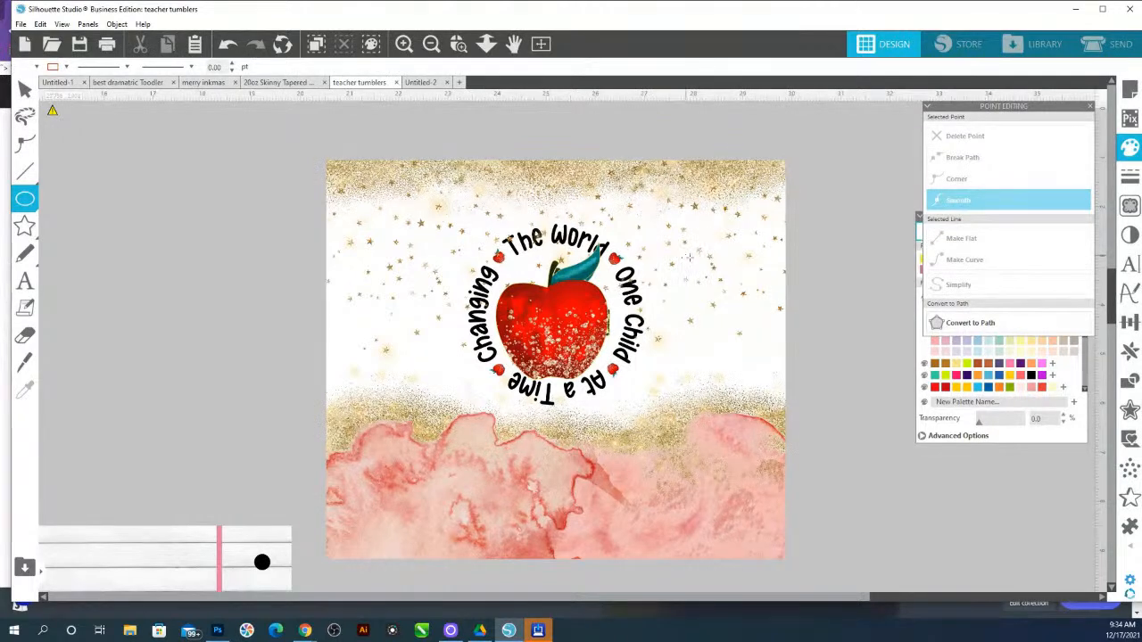
mouse_move(685, 253)
left_mouse_down()
mouse_move(756, 321)
mouse_move(773, 321)
left_mouse_up()
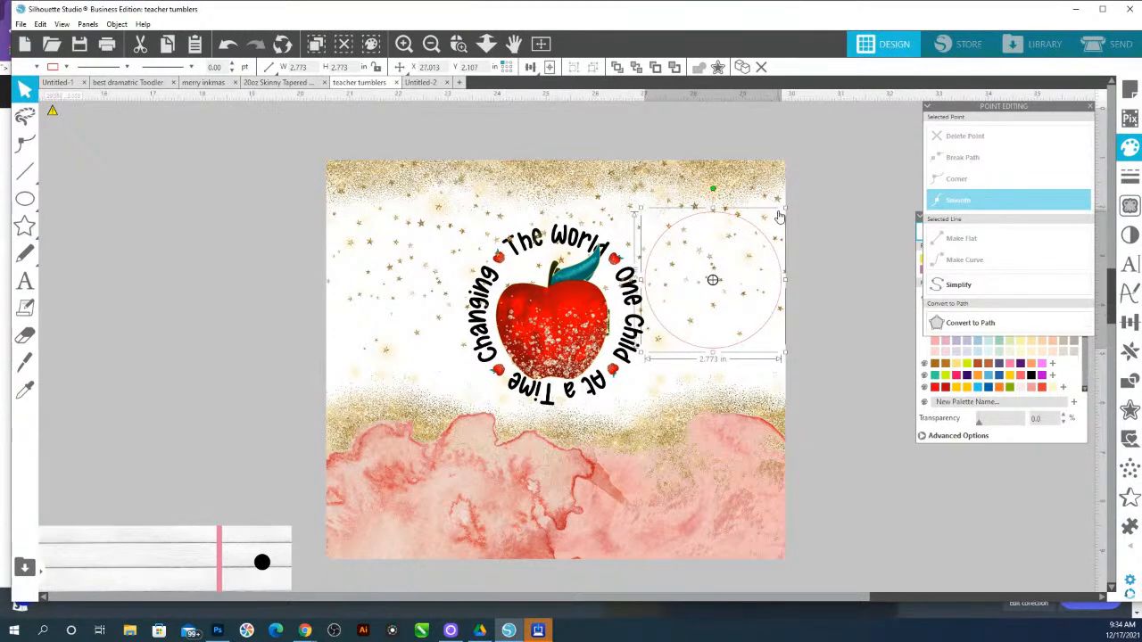
left_click_drag(752, 230, 598, 264)
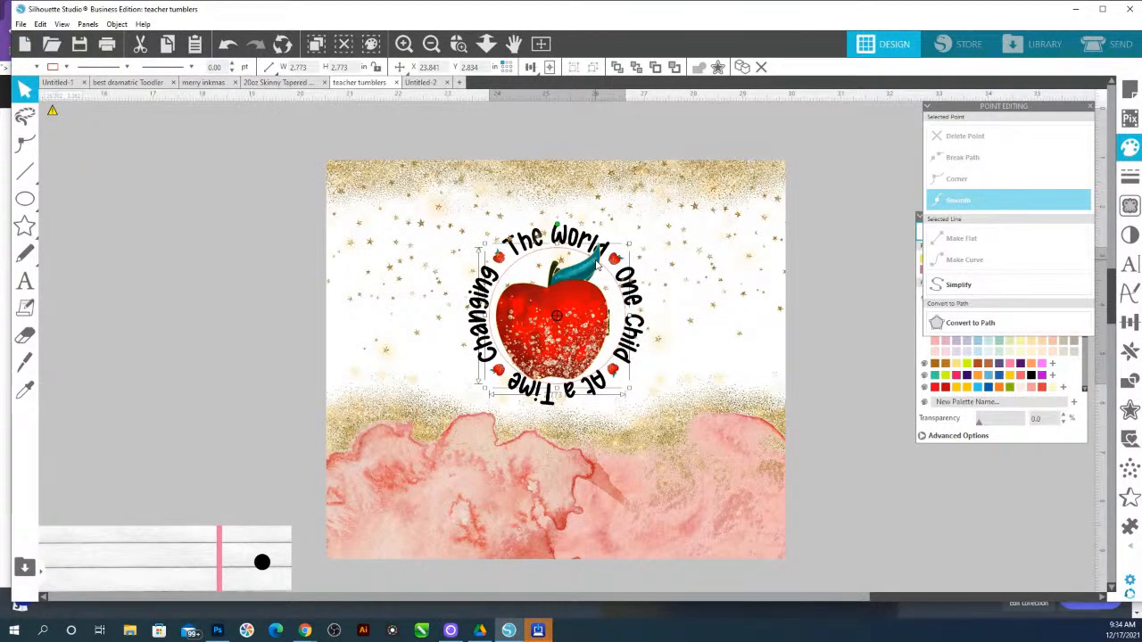
Move the circle back beside the design and send the background design to the back
left_click_drag(630, 390, 763, 339)
left_click(744, 394)
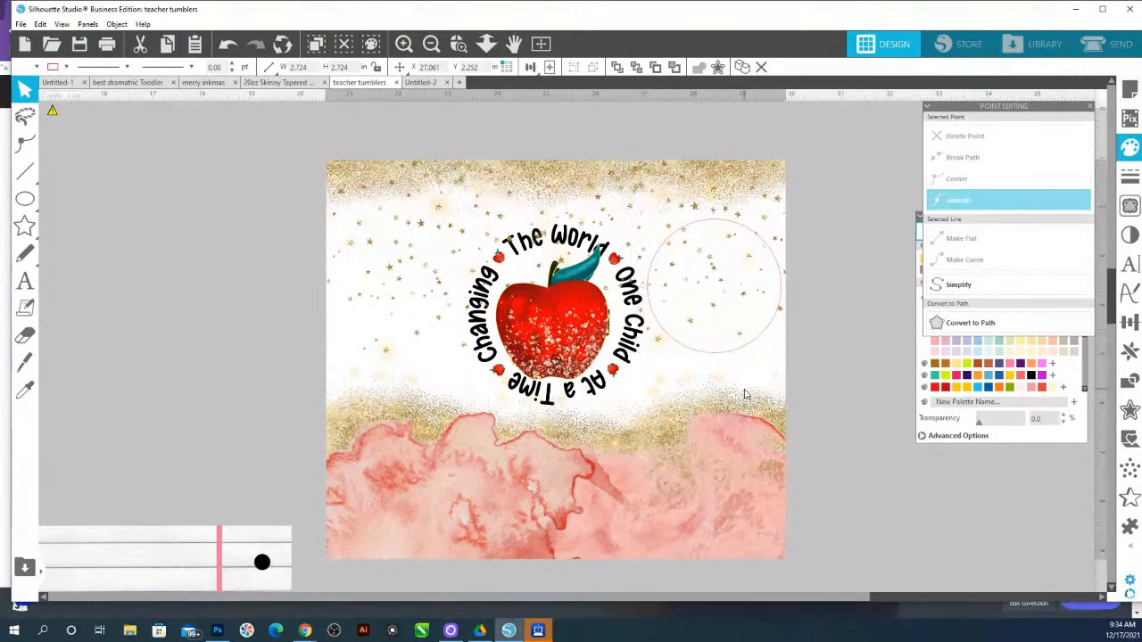
left_click_drag(745, 394, 734, 322)
right_click(734, 322)
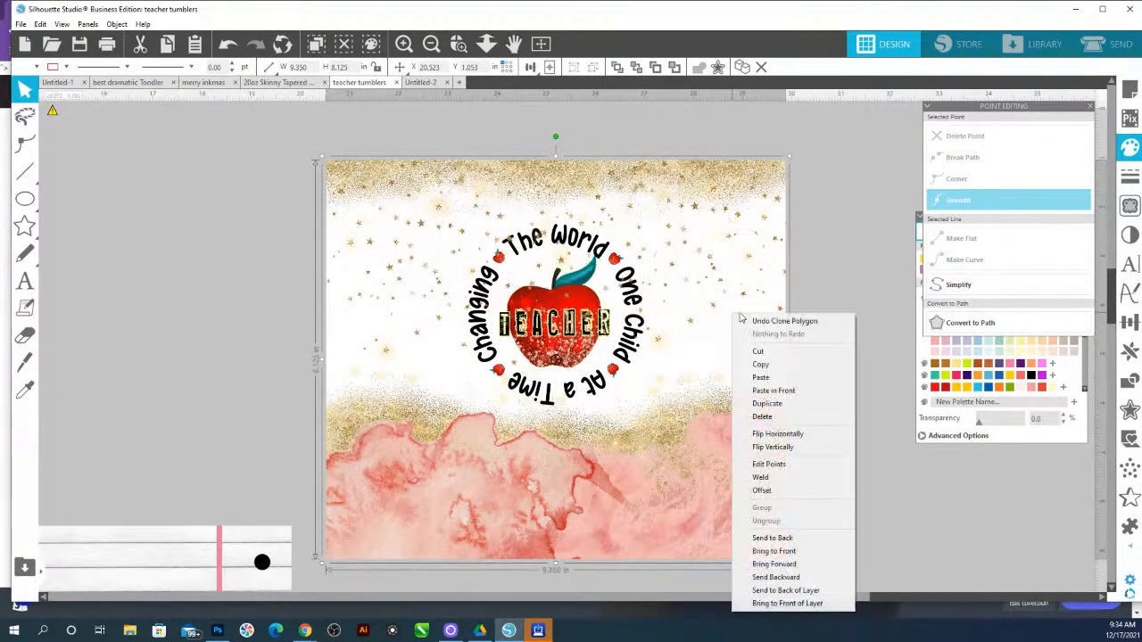
left_click(758, 536)
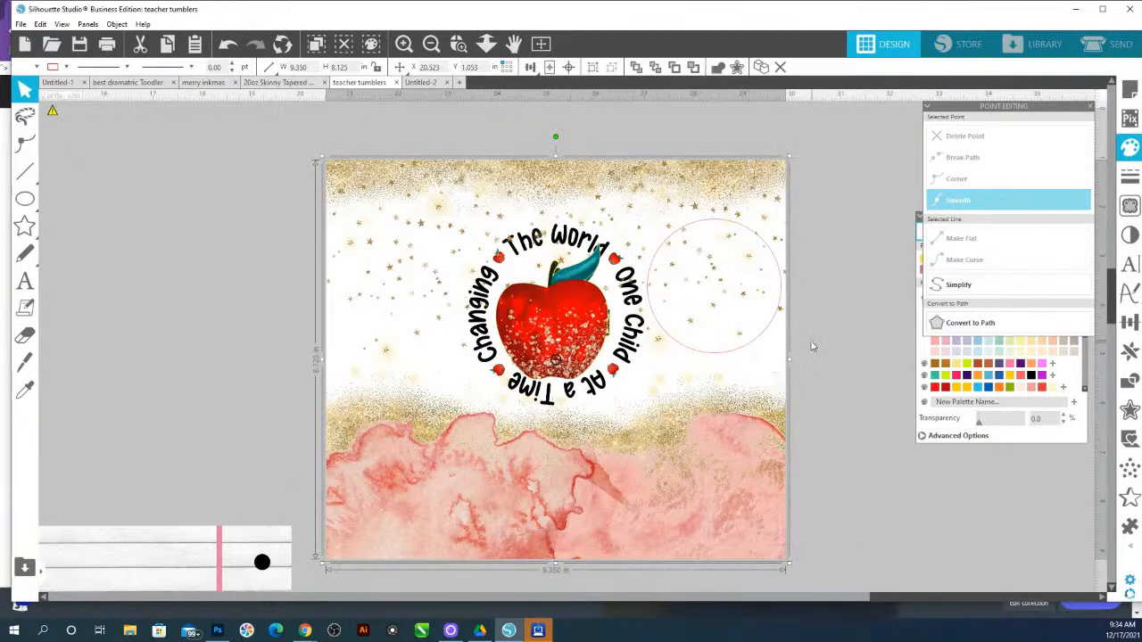
left_click(759, 340)
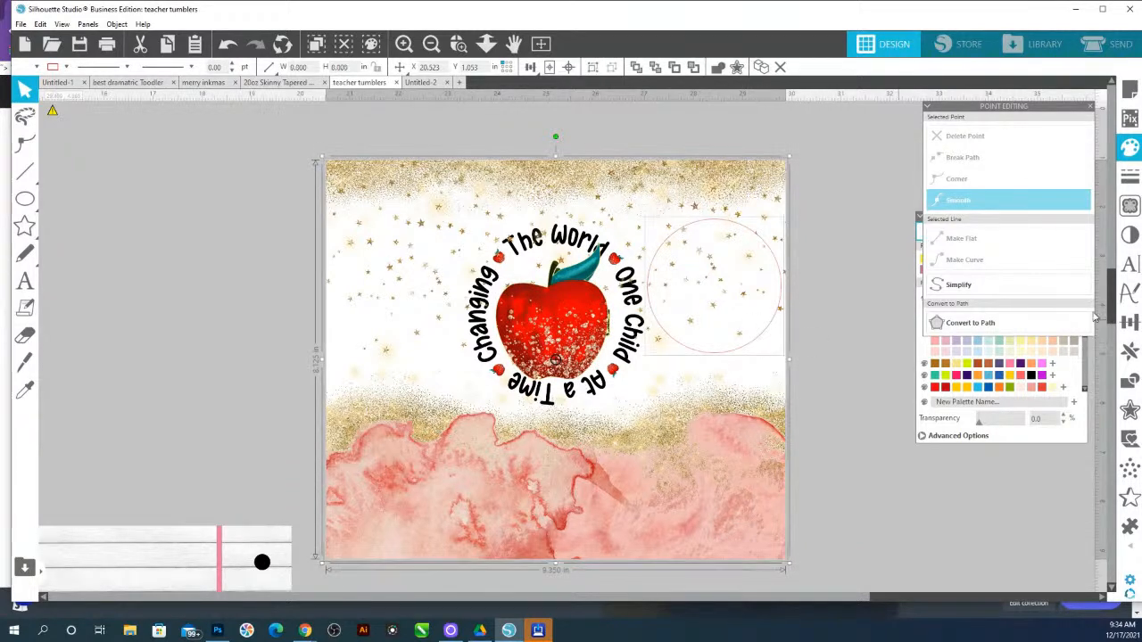
Try to crop the apple with the circle using Crop, then undo the crop
left_click(1130, 379)
left_click(1027, 181)
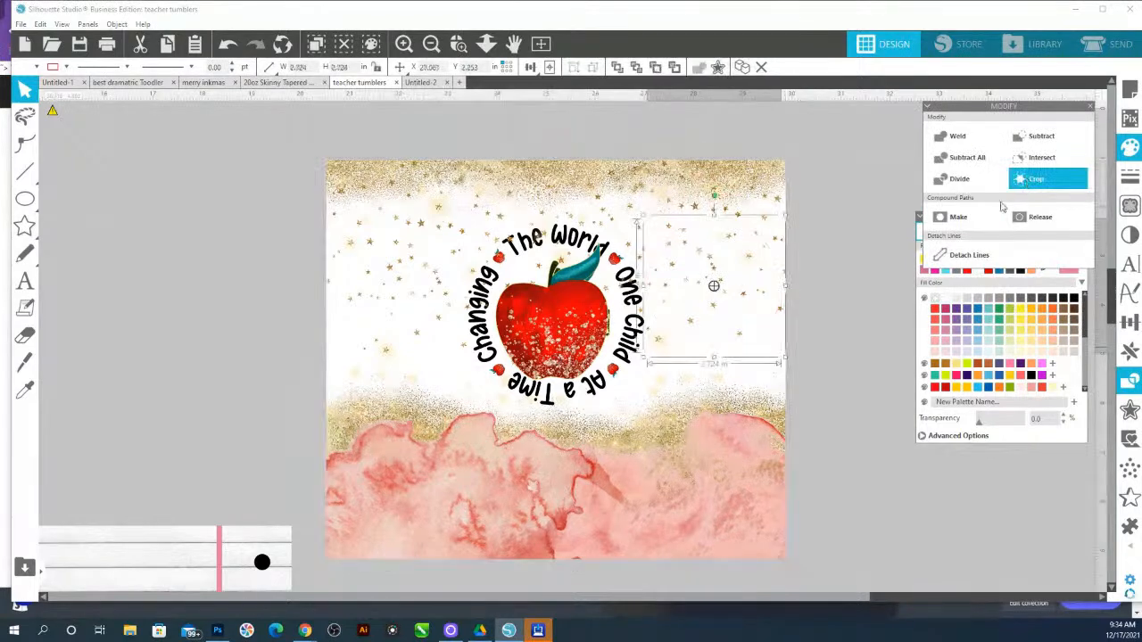
left_click_drag(720, 294, 561, 323)
left_click(687, 261)
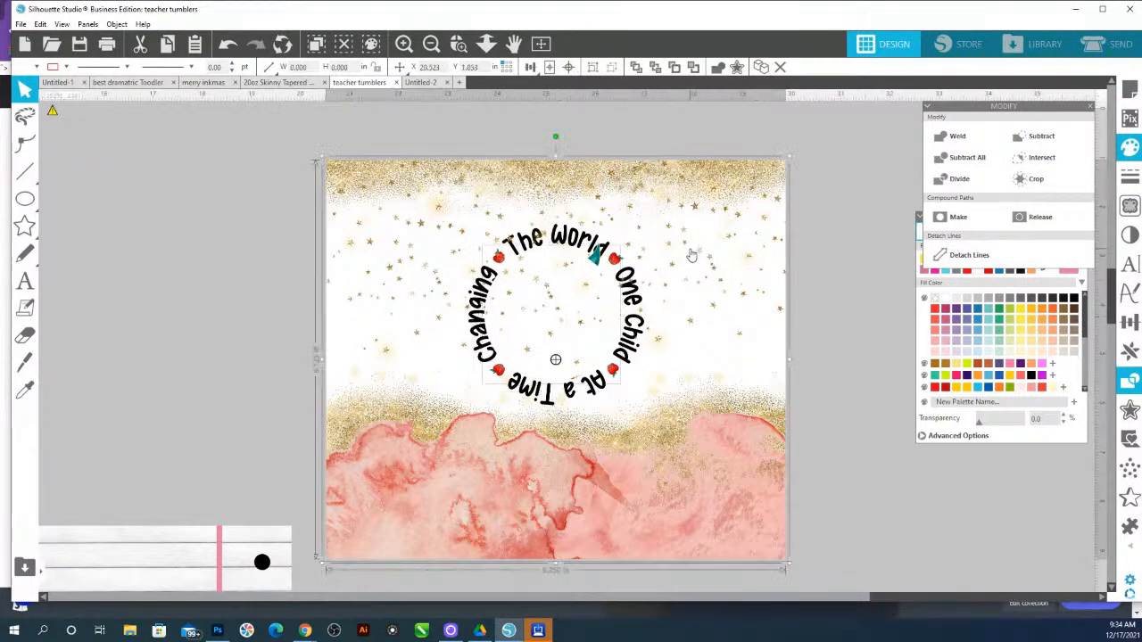
right_click(691, 256)
left_click(751, 489)
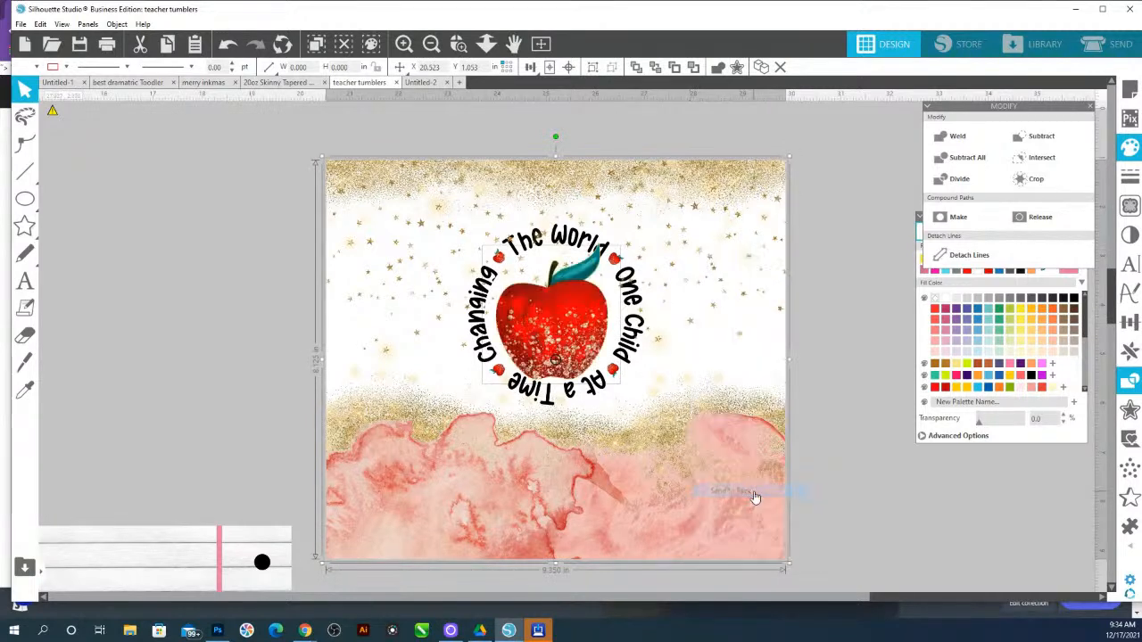
Zoom in on the apple and resize the circle behind it to about 2.65 in
left_click(571, 326)
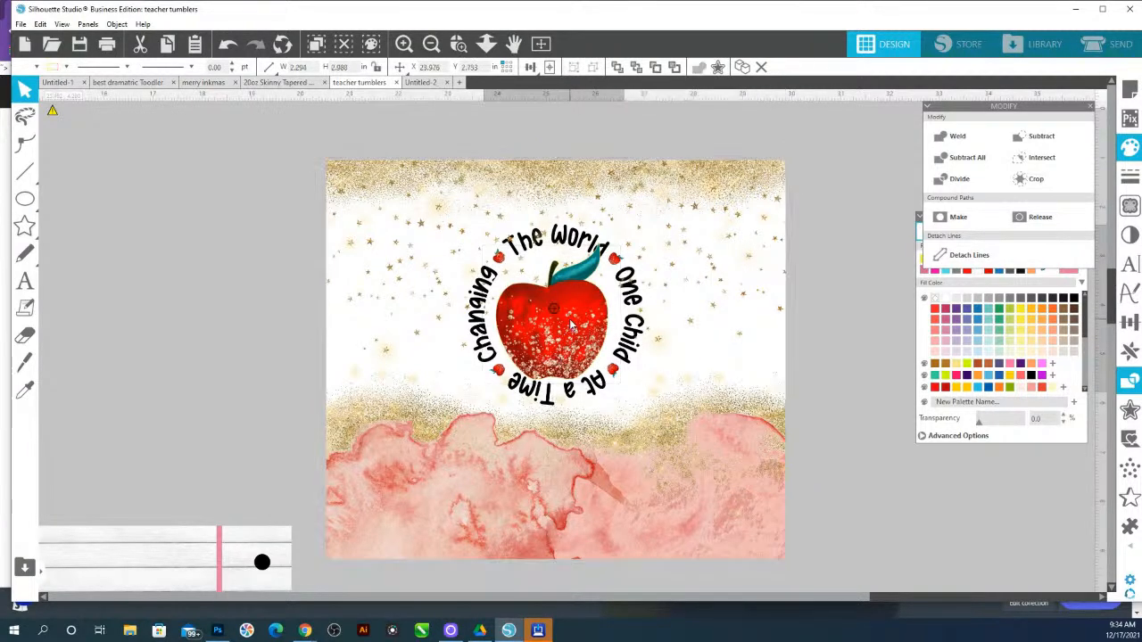
left_click(842, 328)
left_click(459, 44)
left_click_drag(403, 242, 720, 385)
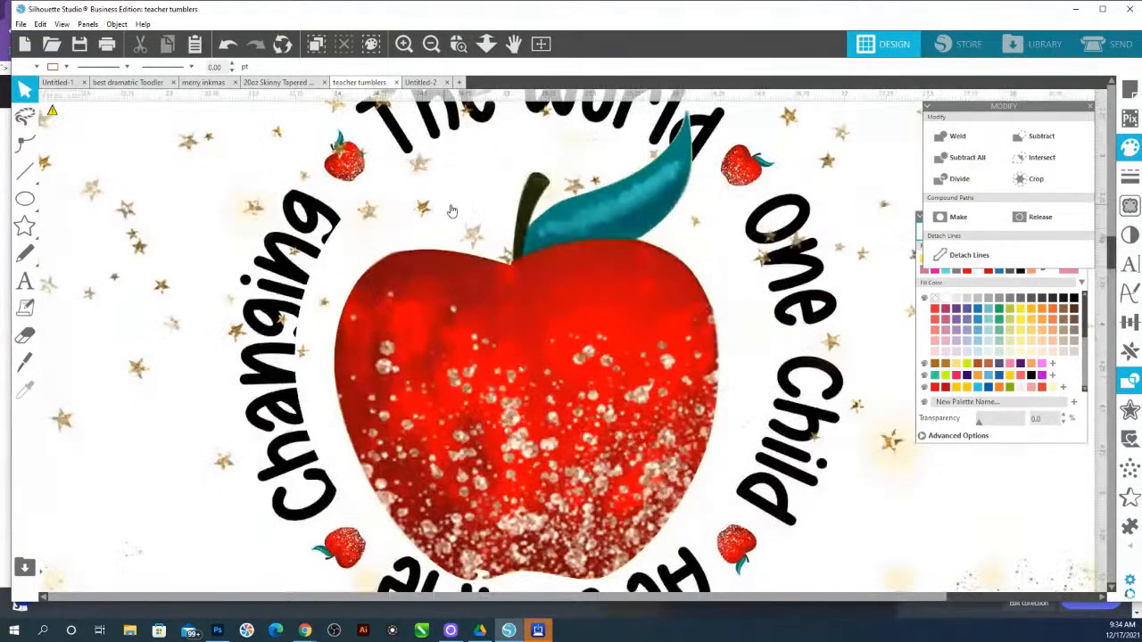
left_click(378, 207)
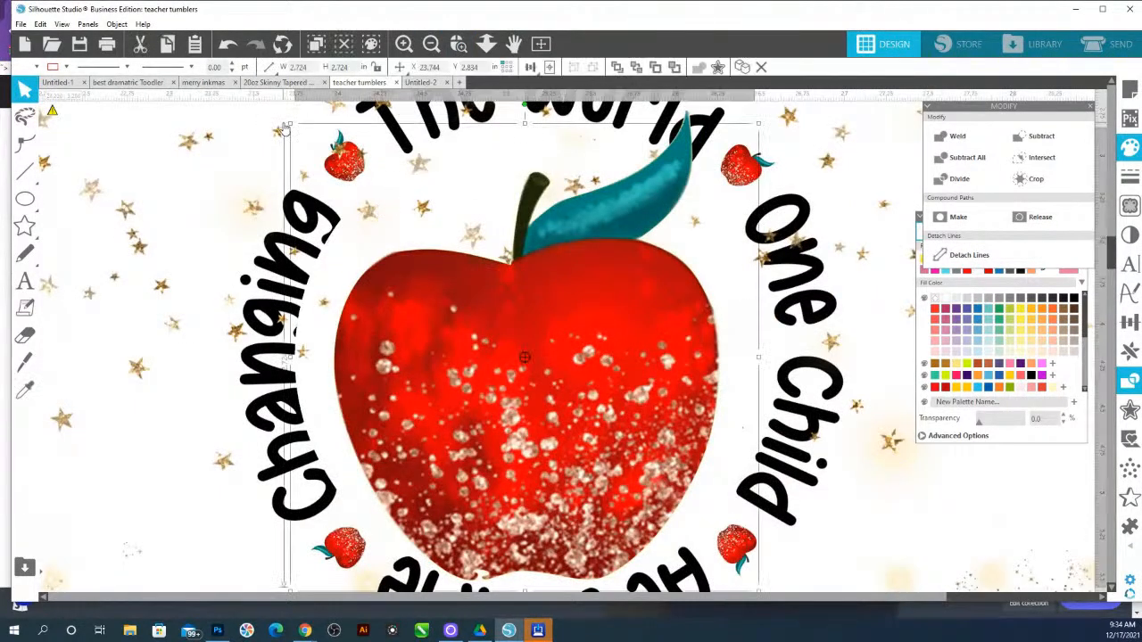
left_click_drag(290, 122, 308, 137)
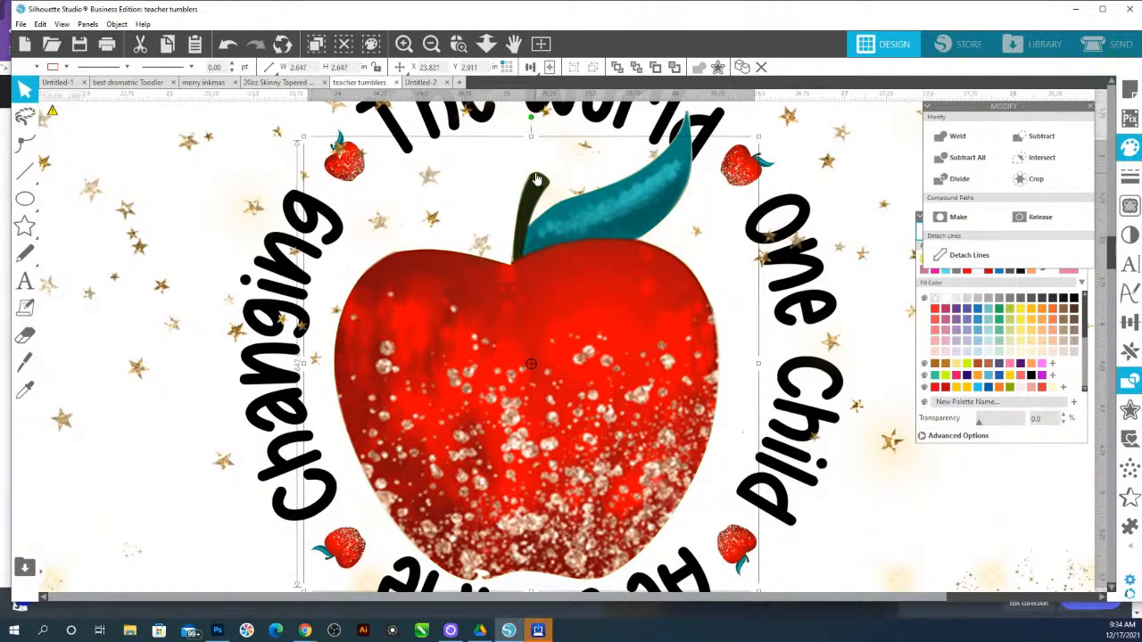
Edit the apple's points and delete a stray point along its bottom edge
scroll(535, 179, "up", 1)
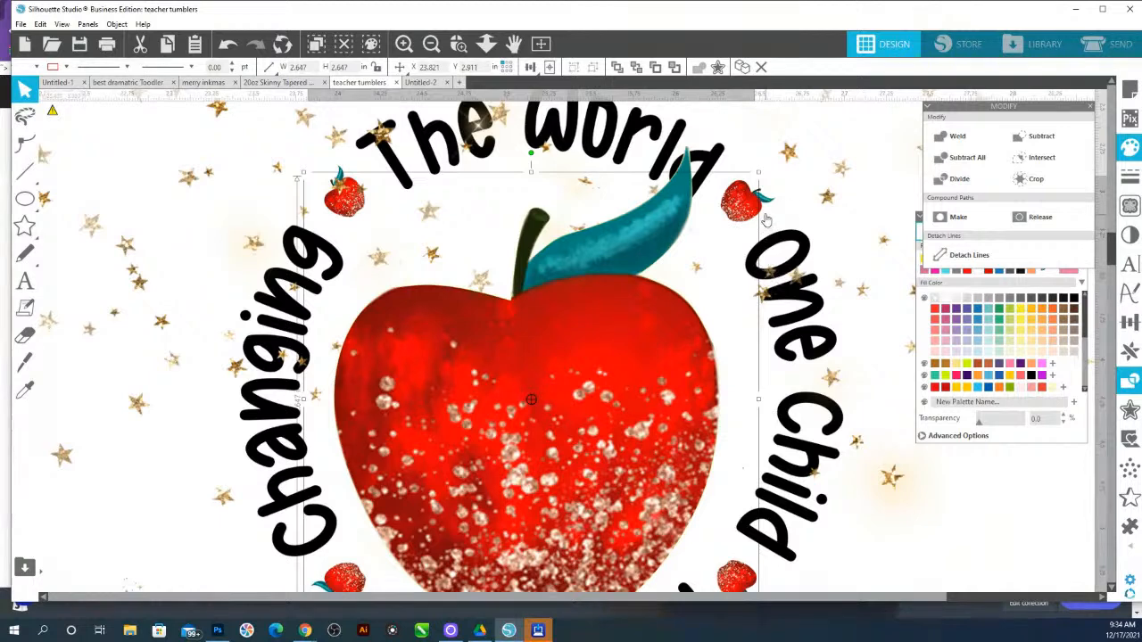
scroll(650, 418, "down", 3)
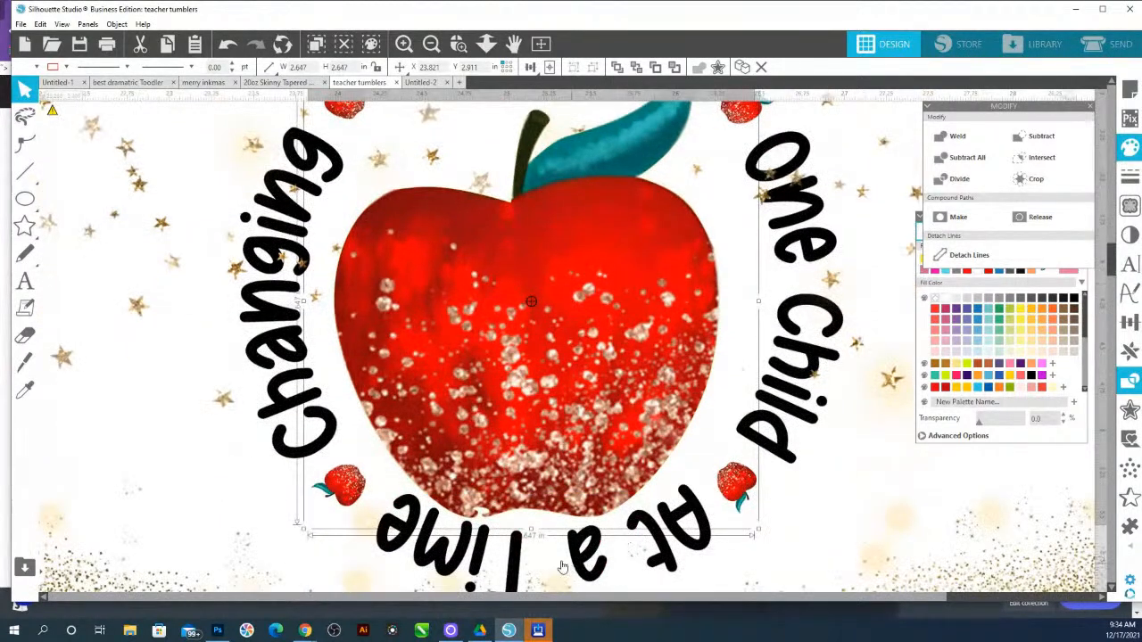
double_click(524, 485)
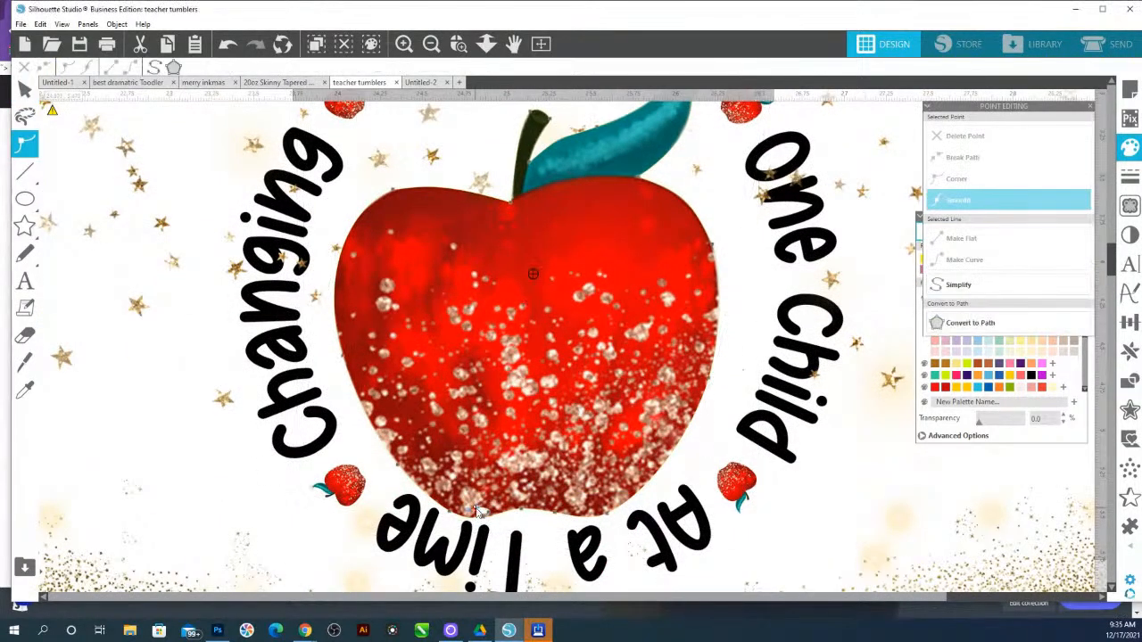
left_click(953, 139)
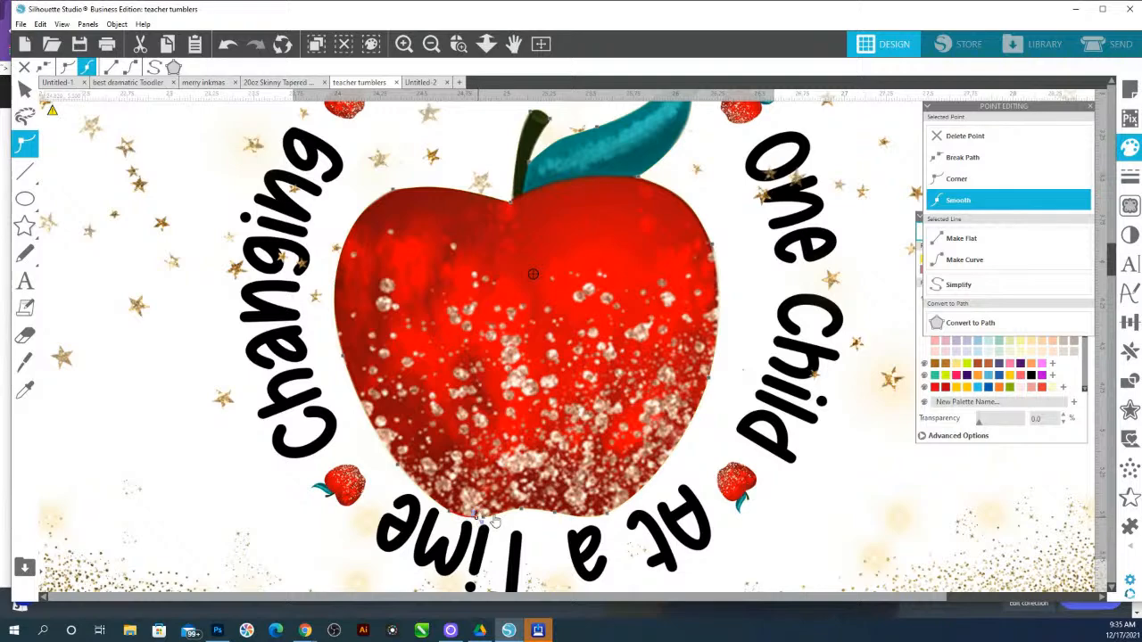
Zoom out to the rainbow design and replace the copied vertical name text with the new teacher's name
left_click(486, 44)
left_click(573, 217)
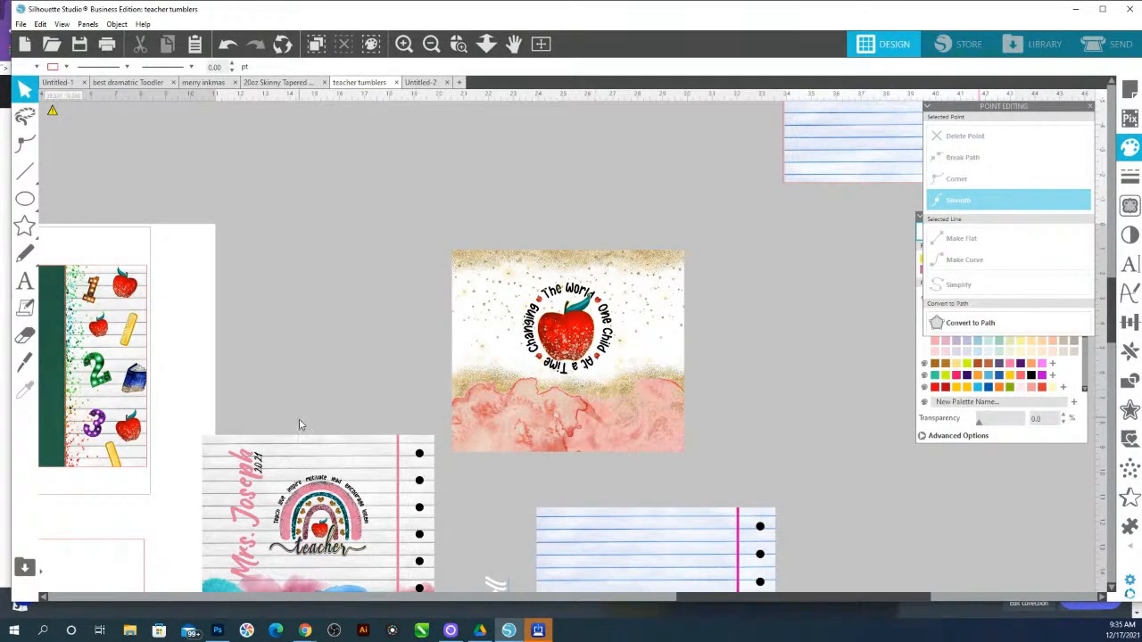
left_click(242, 482)
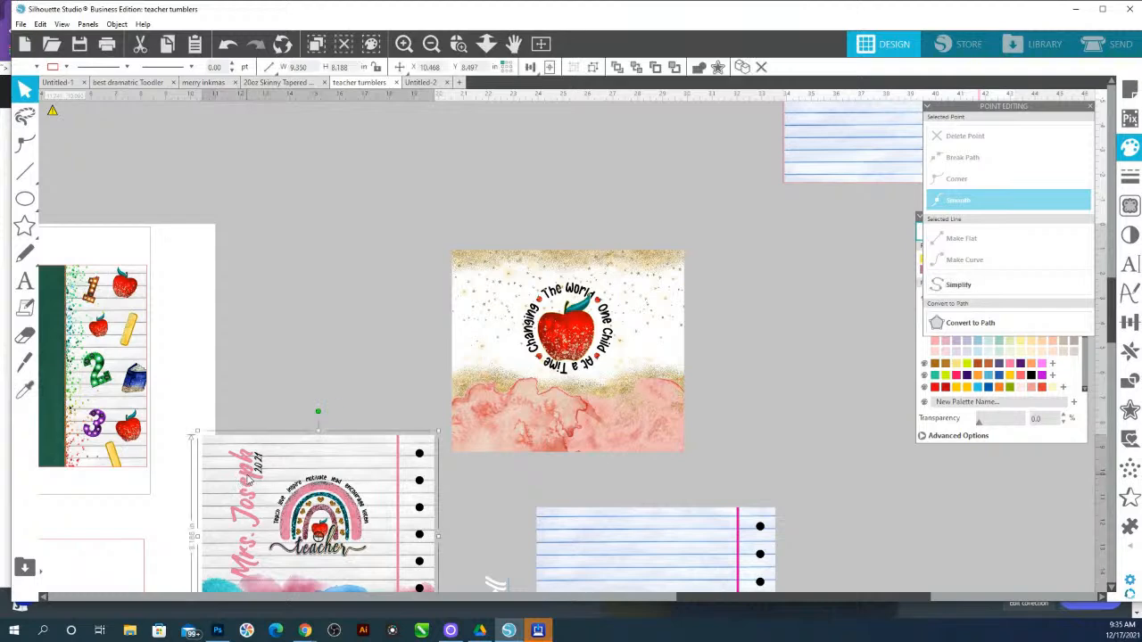
scroll(512, 553, "down", 2)
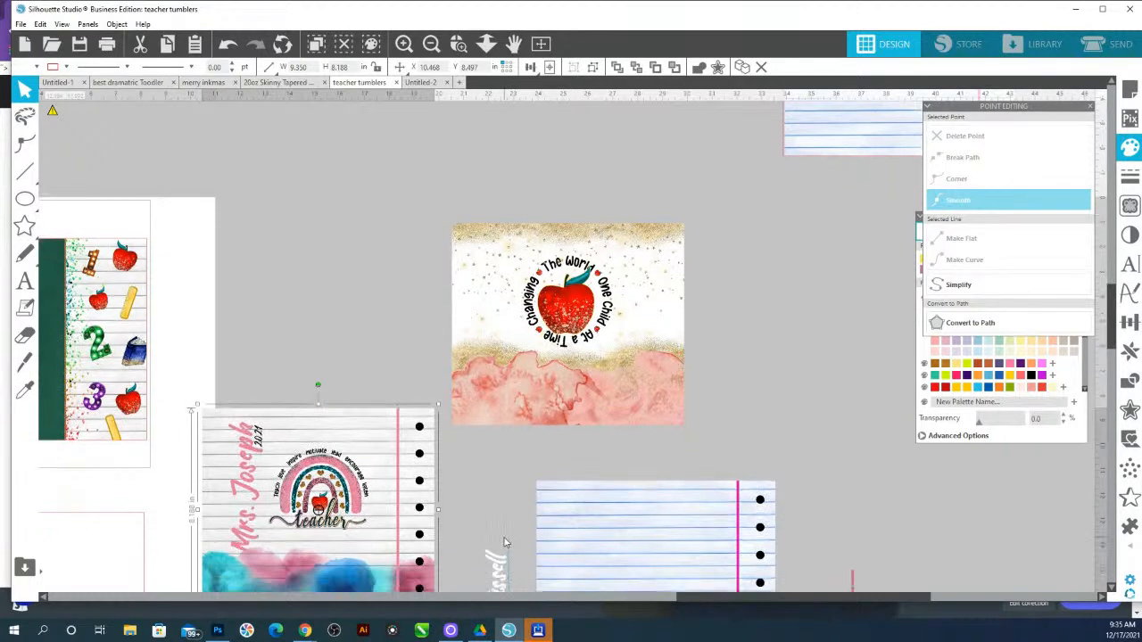
left_click(504, 530)
left_click_drag(498, 533, 515, 399)
key("ctrl+a")
type("Mrs")
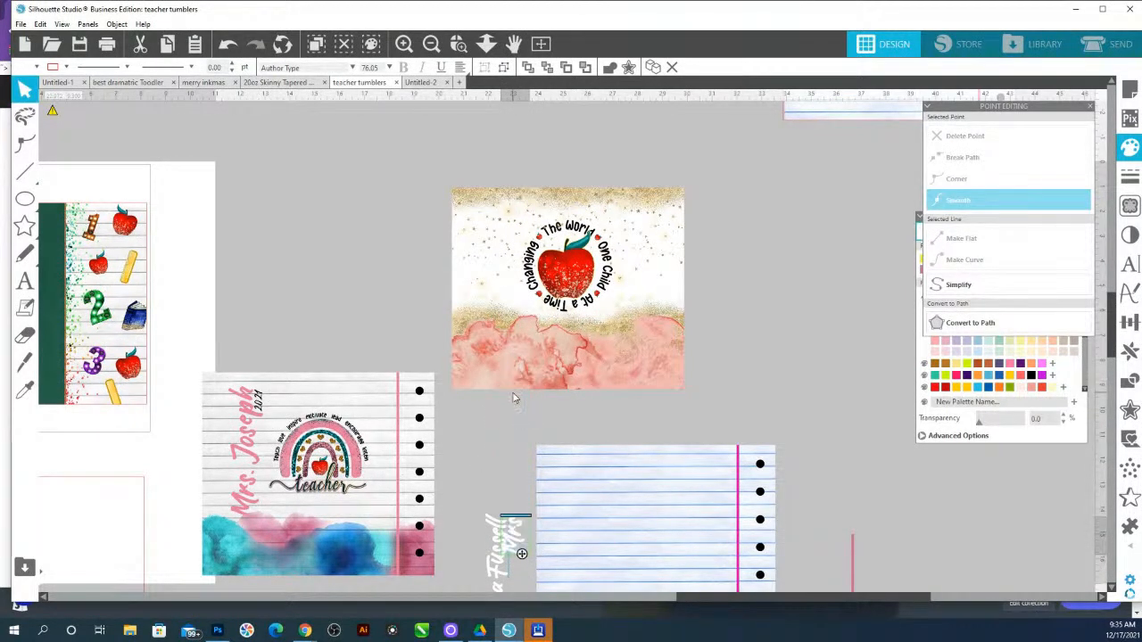
type(". Williams")
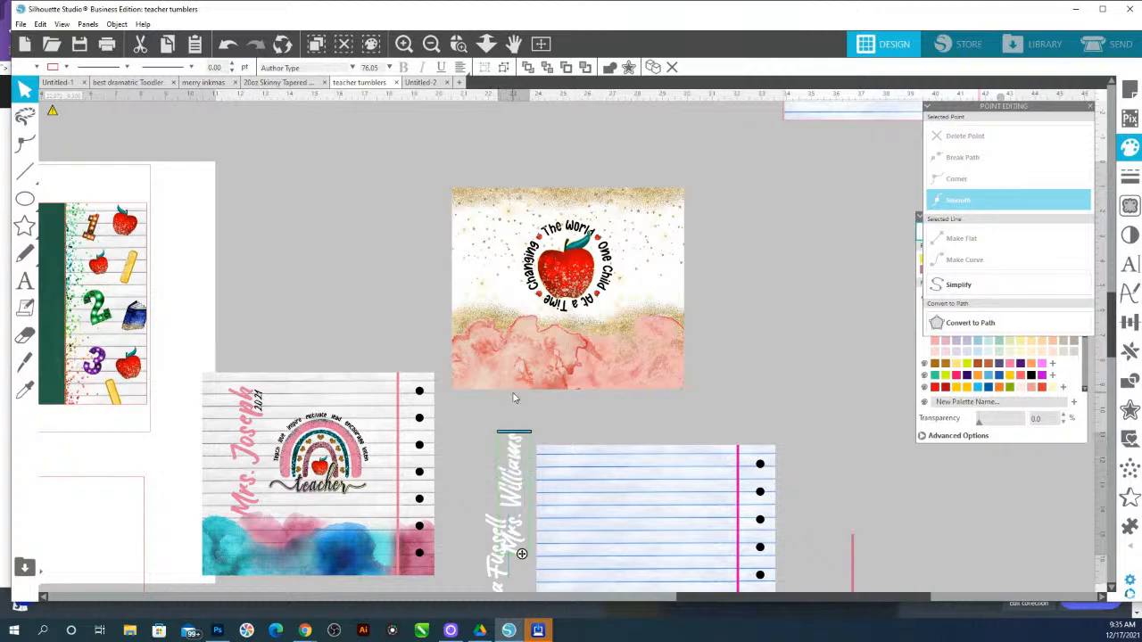
Fill the new name text with a pink sampled by eyedropper from the apple design's watercolor
left_click(547, 442)
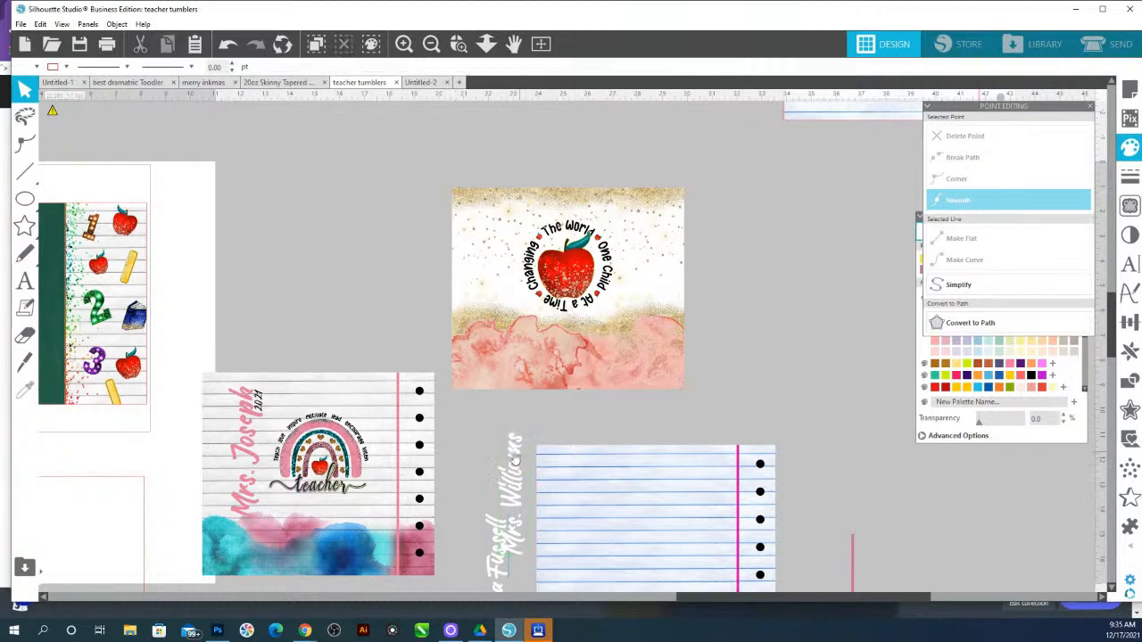
left_click_drag(518, 458, 508, 434)
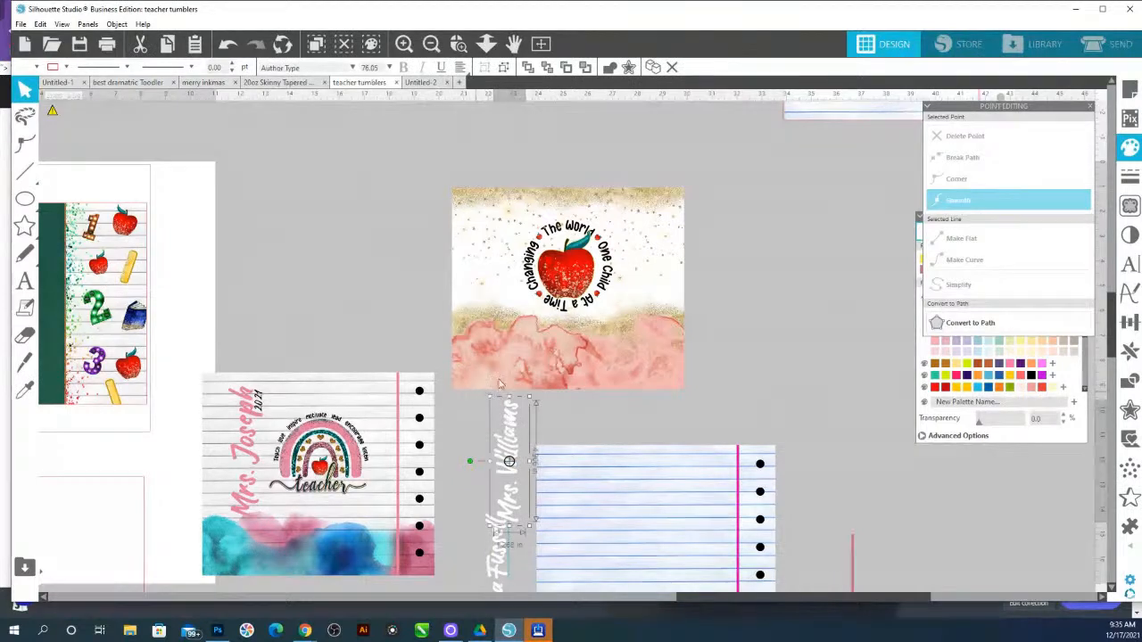
left_click(1133, 154)
left_click(1134, 156)
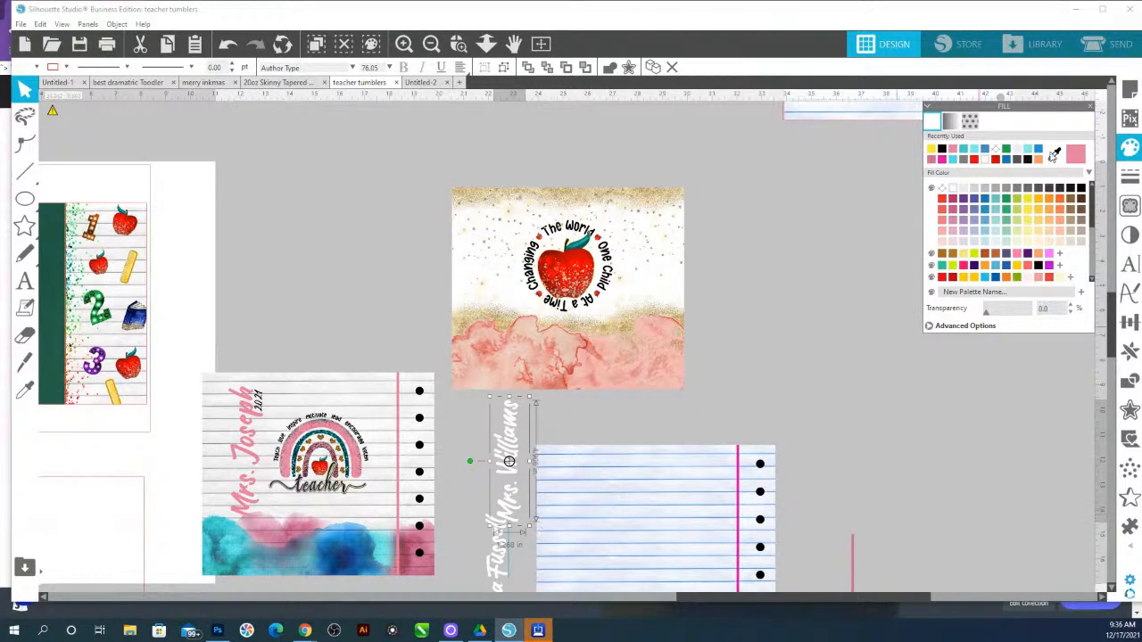
left_click(1054, 154)
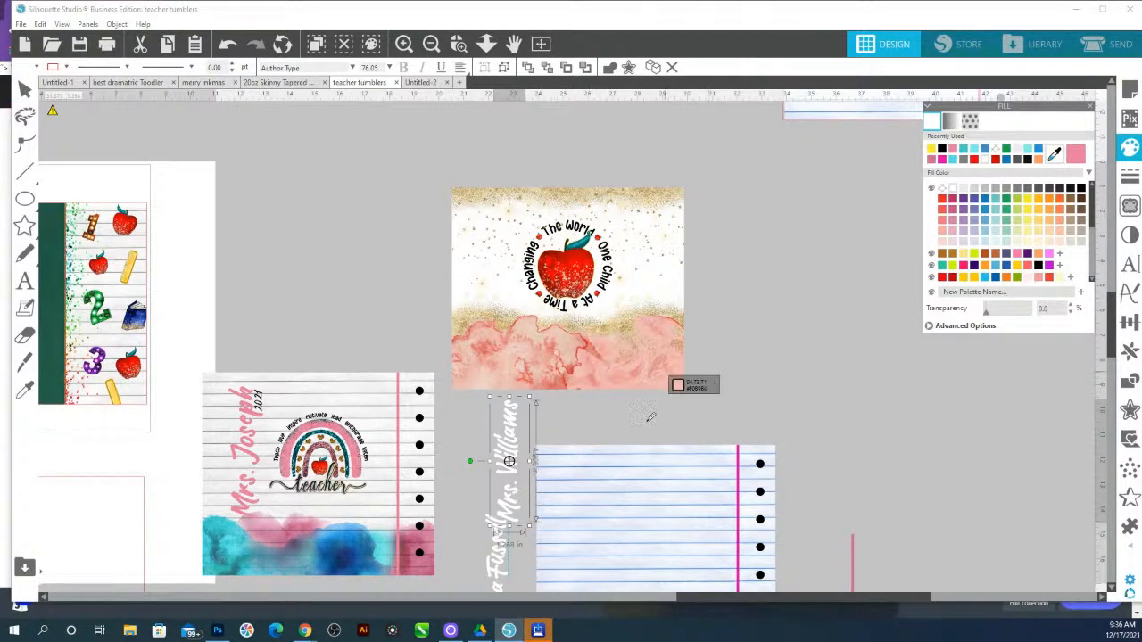
left_click(593, 368)
Move the name text onto the left side of the apple design and enlarge it slightly
left_click_drag(510, 440, 498, 248)
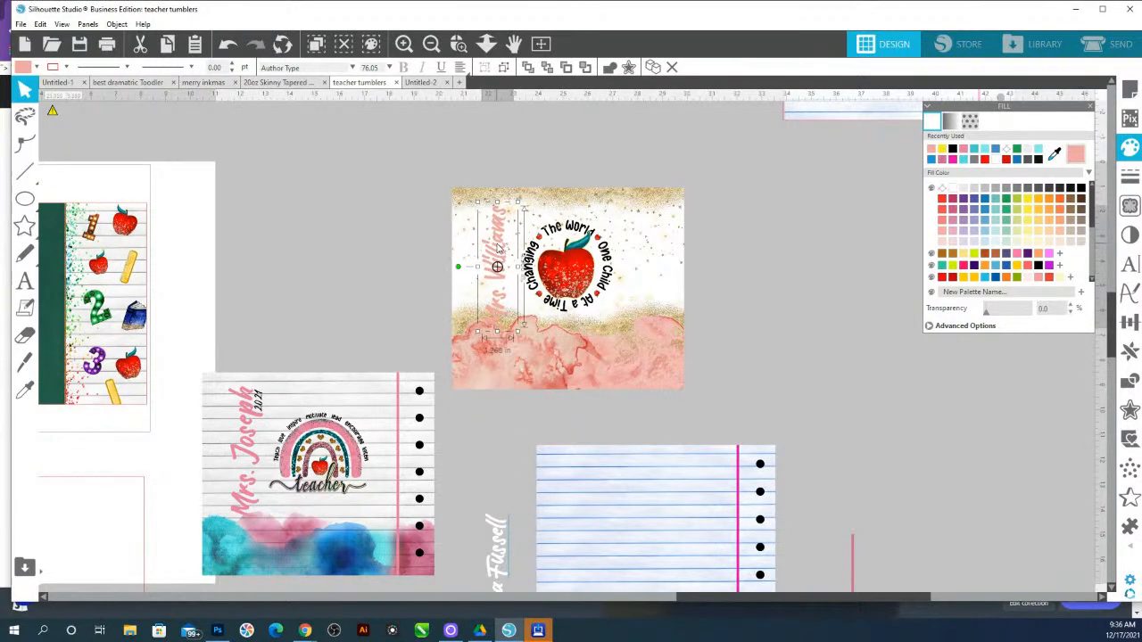
mouse_move(520, 336)
left_mouse_down()
mouse_move(504, 305)
mouse_move(526, 356)
left_mouse_up()
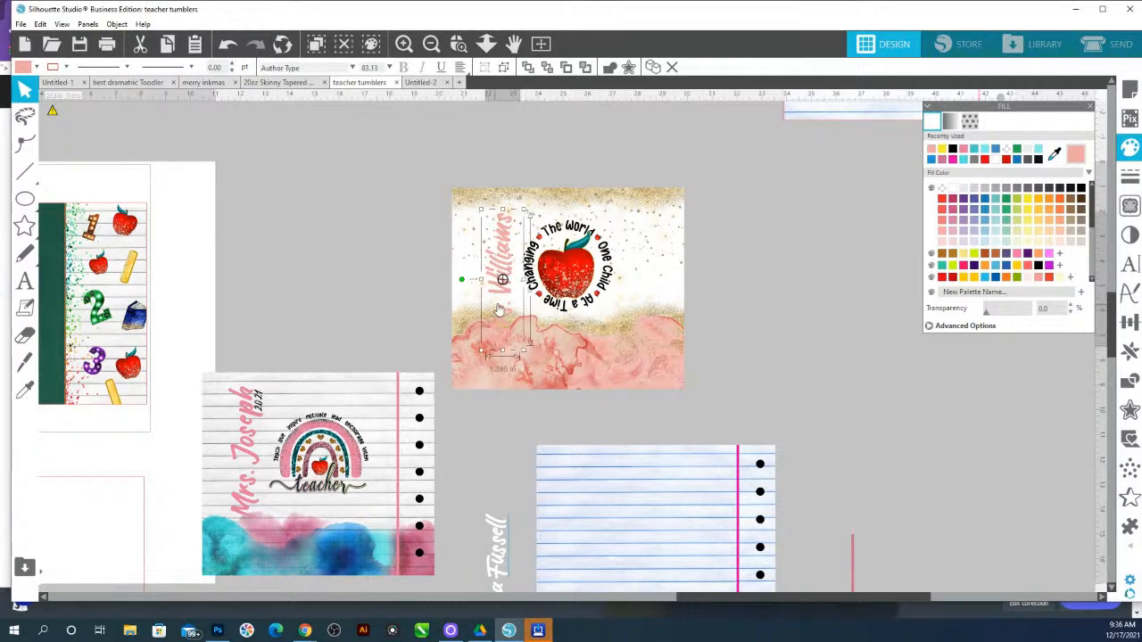
left_click_drag(501, 297, 502, 301)
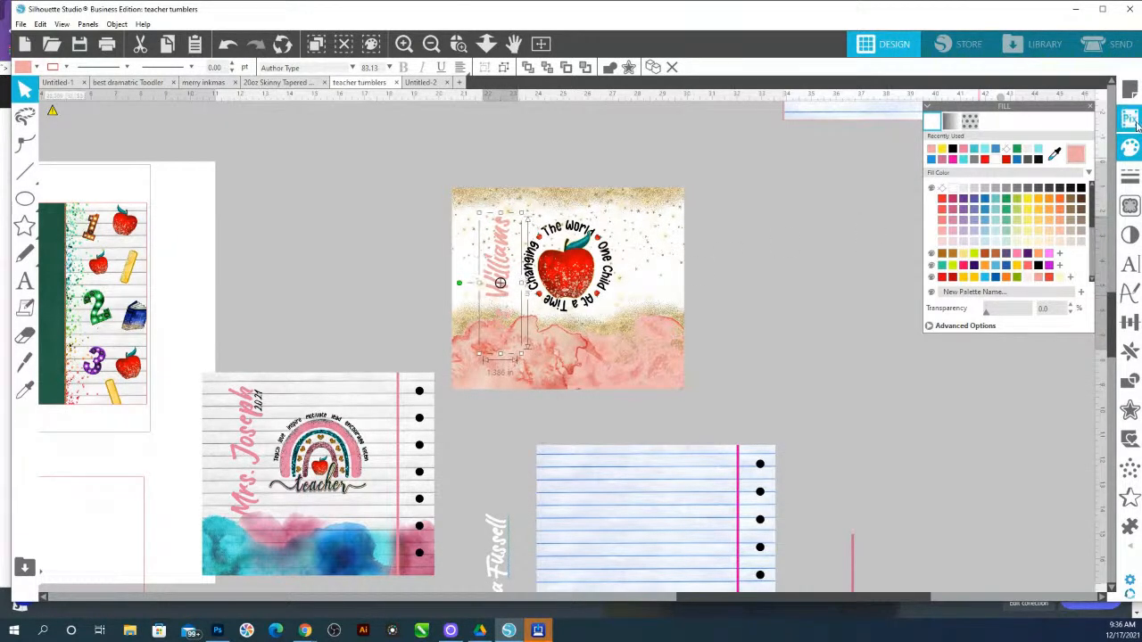
Recolor the name text red by sampling the apple's red with the fill eyedropper
left_click(1054, 155)
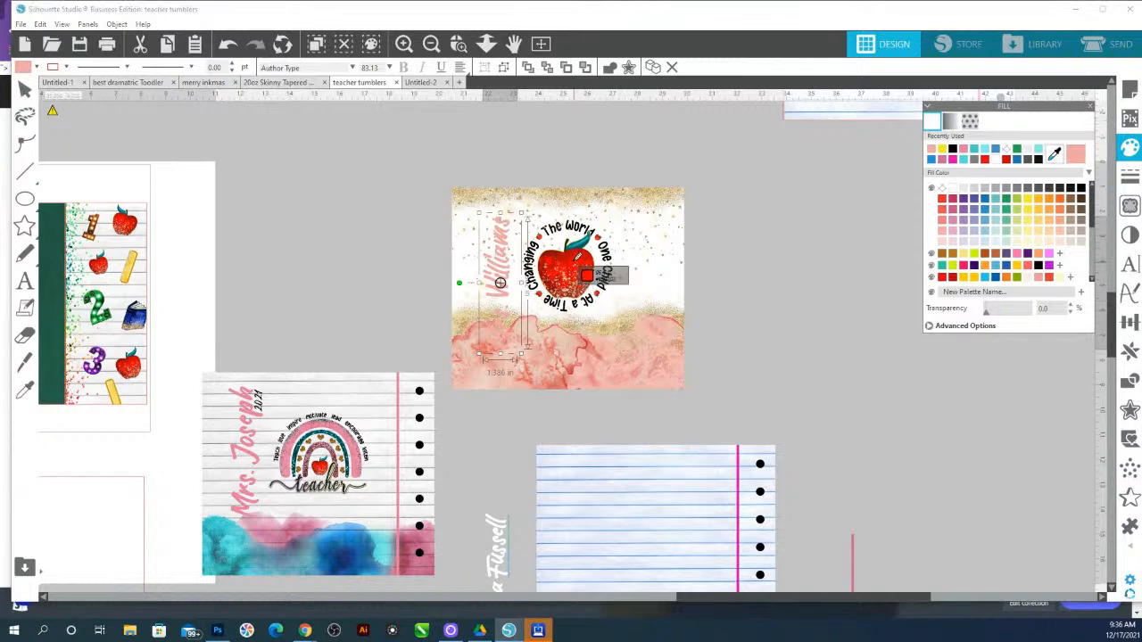
left_click(577, 260)
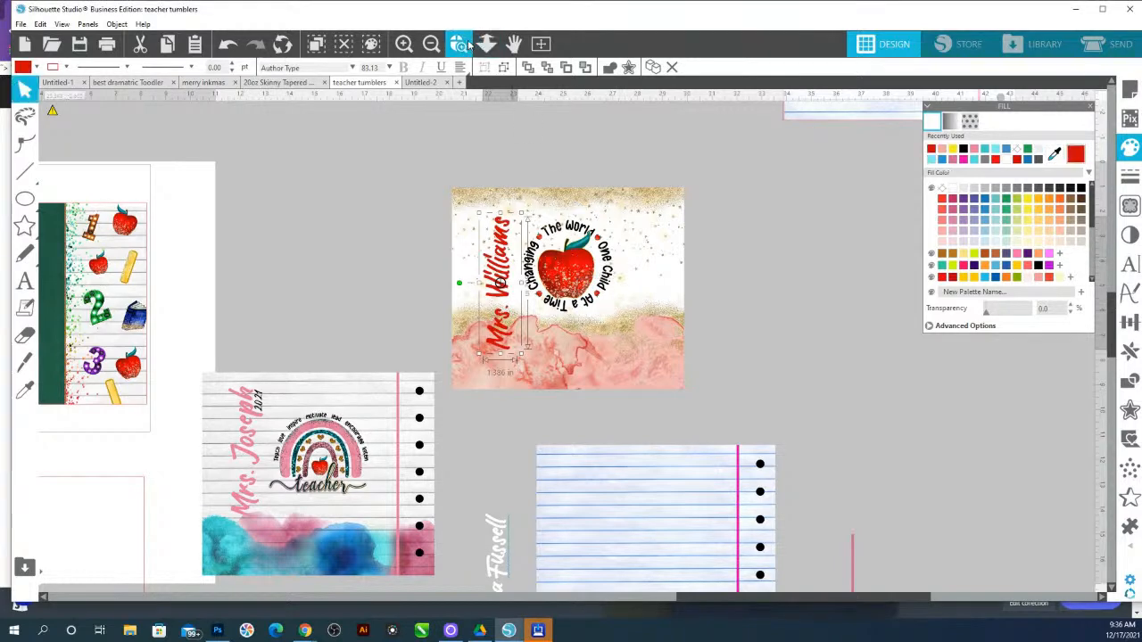
left_click_drag(675, 372, 492, 116)
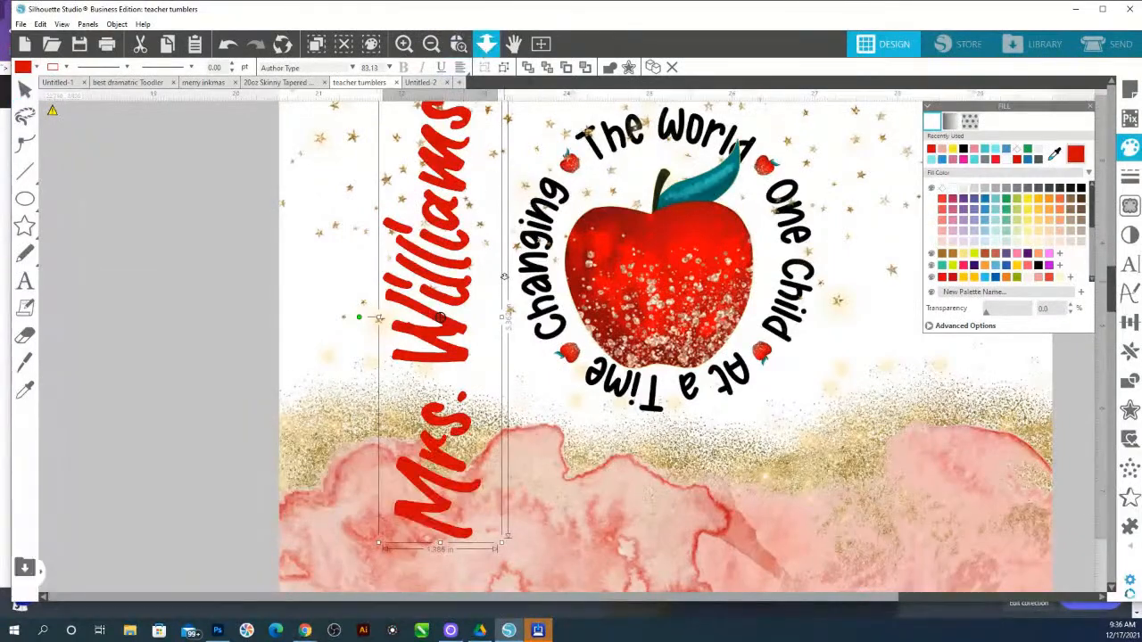
left_click(486, 44)
Nudge the name text into place beside the apple and enlarge it to about 95 pt
left_click_drag(520, 230, 494, 215)
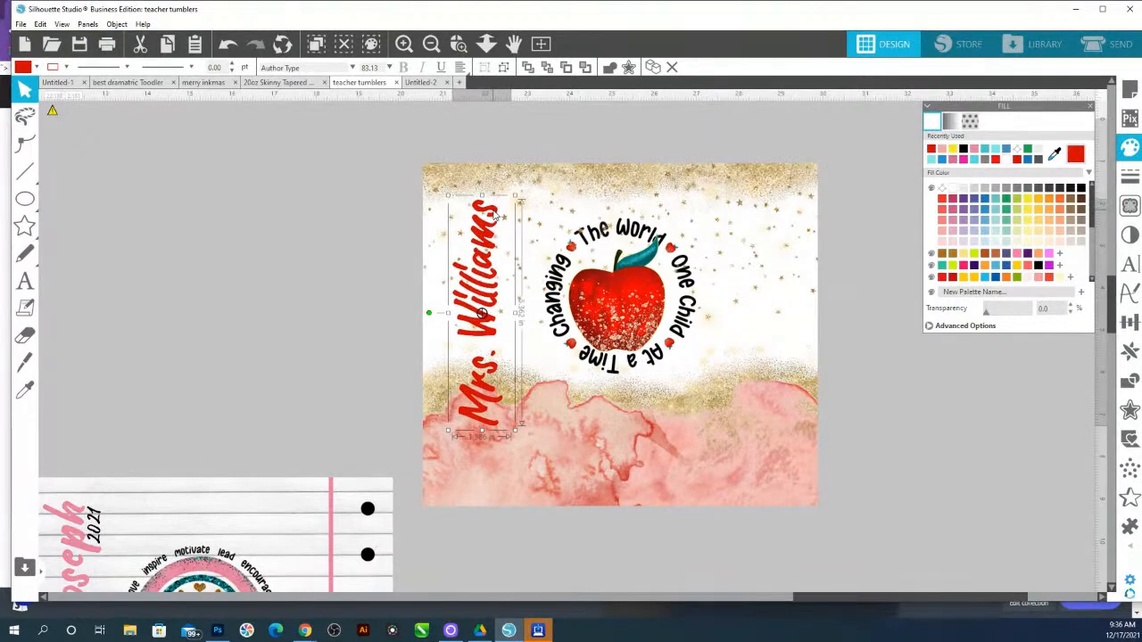
scroll(532, 306, "down", 1)
scroll(533, 306, "down", 2)
left_click_drag(518, 383, 538, 420)
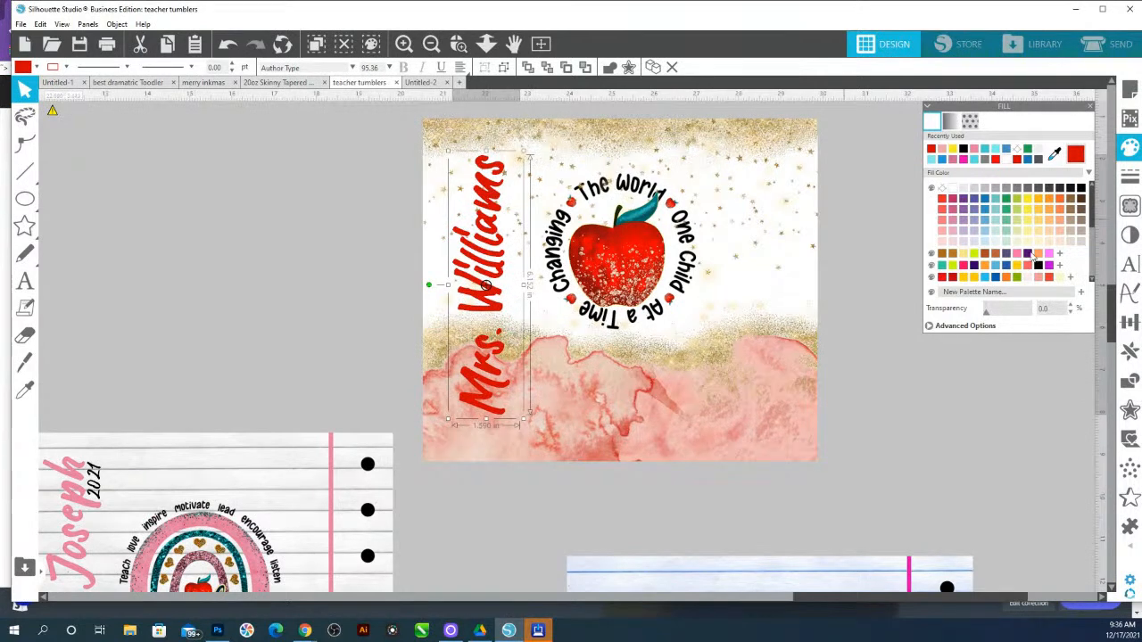
left_click(1129, 264)
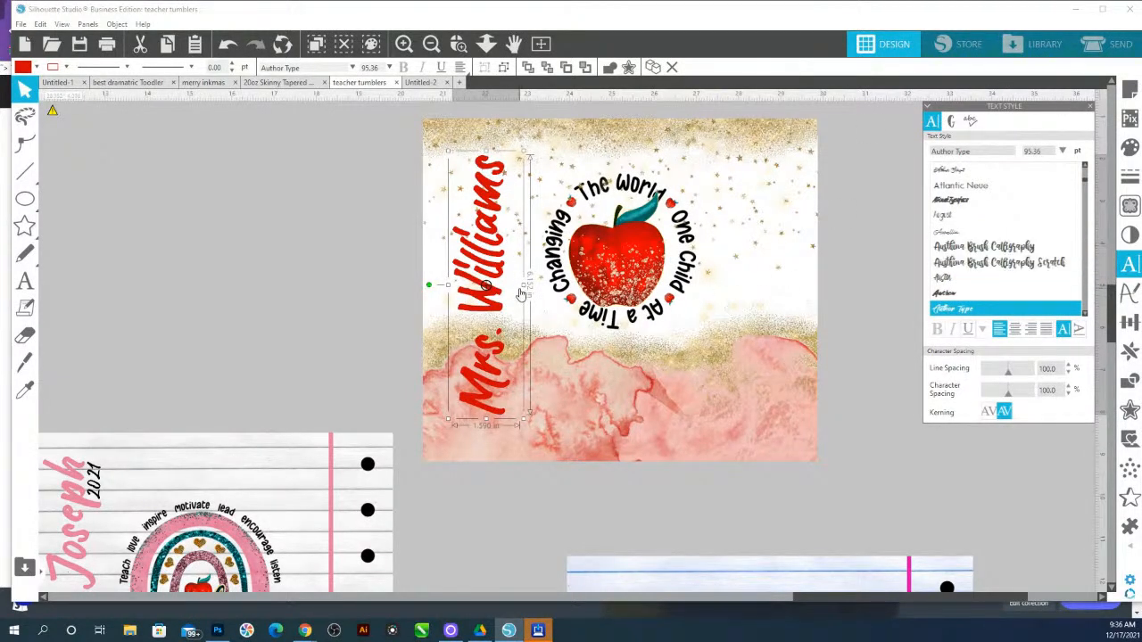
left_click_drag(527, 285, 743, 288)
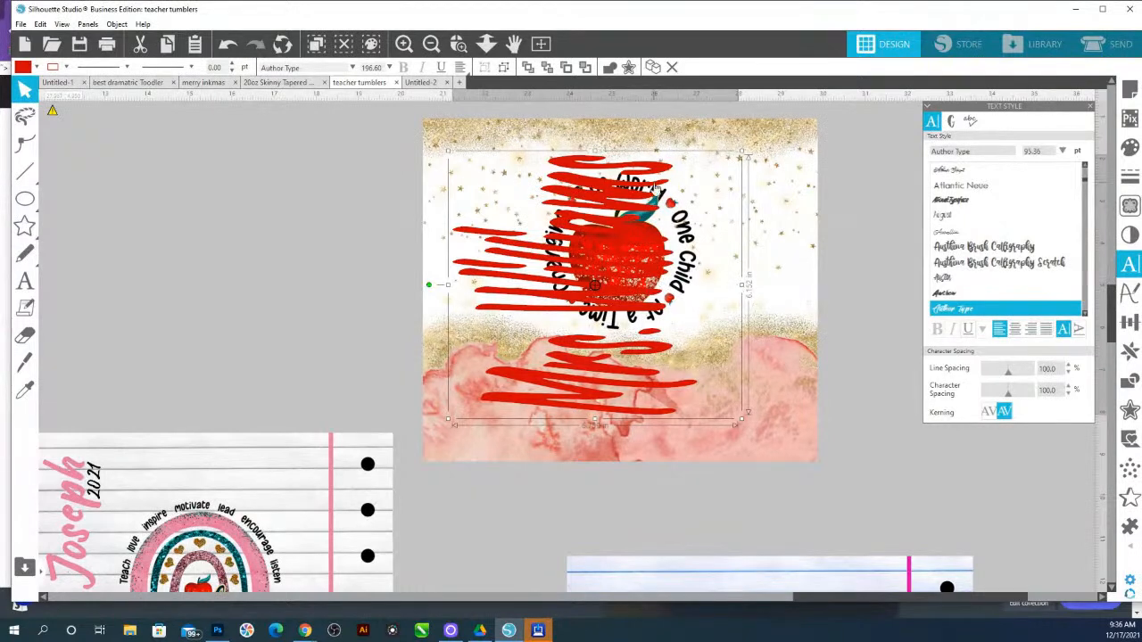
left_click_drag(656, 187, 431, 192)
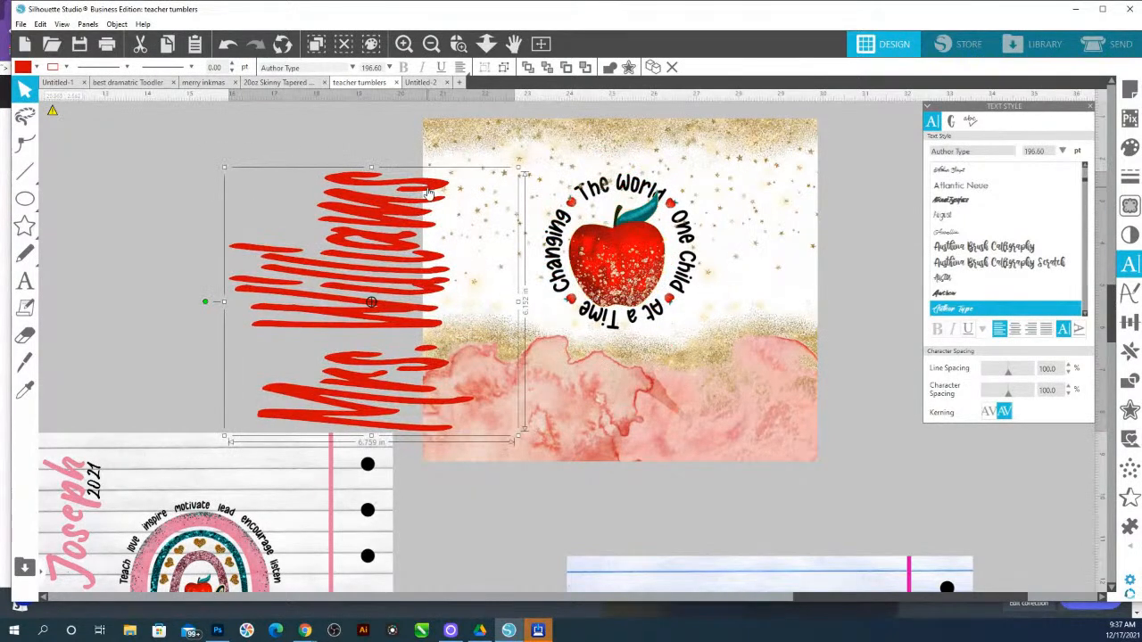
key("ctrl+z")
key("ctrl+z")
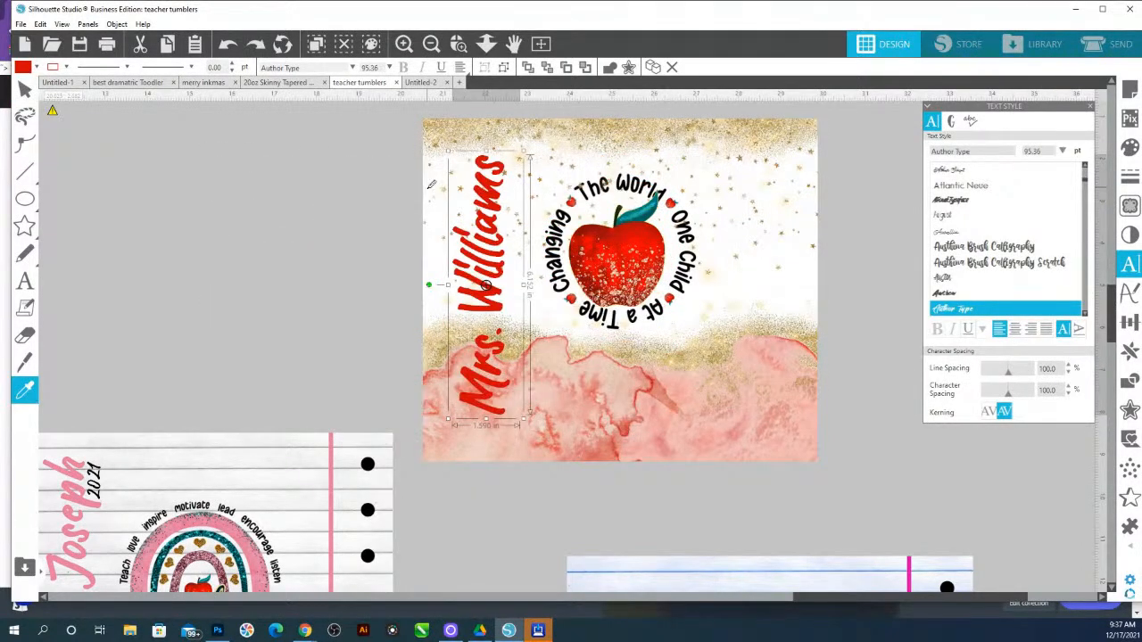
key("ctrl+z")
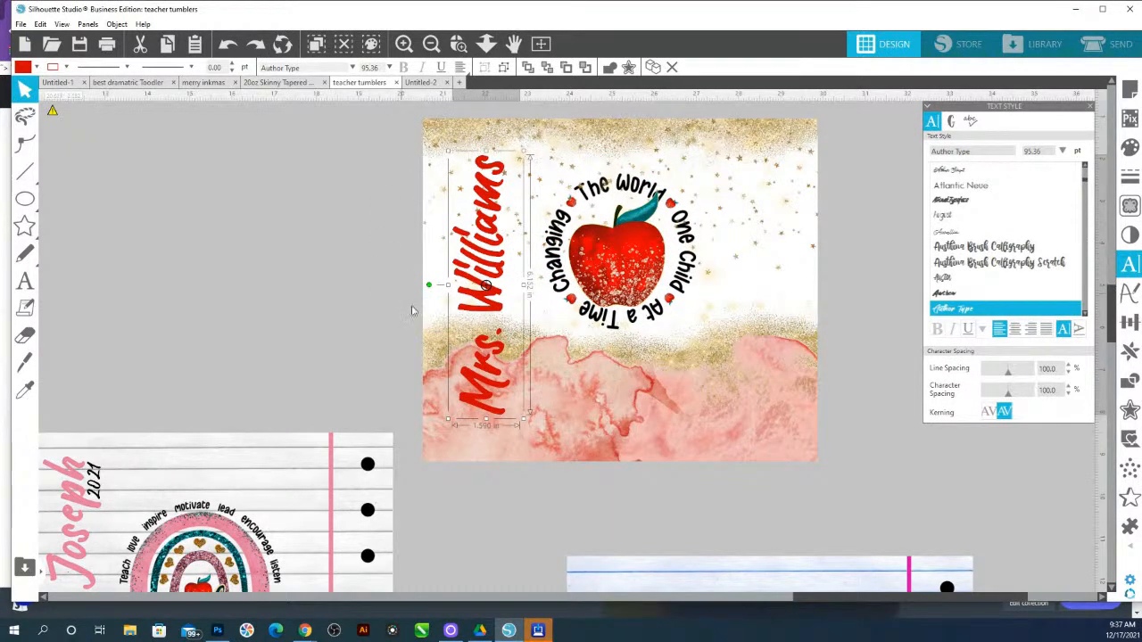
Enlarge the name text to about 99 pt and shift it slightly right toward the apple circle
mouse_move(531, 424)
left_mouse_down()
mouse_move(546, 426)
mouse_move(548, 407)
mouse_move(551, 419)
left_mouse_up()
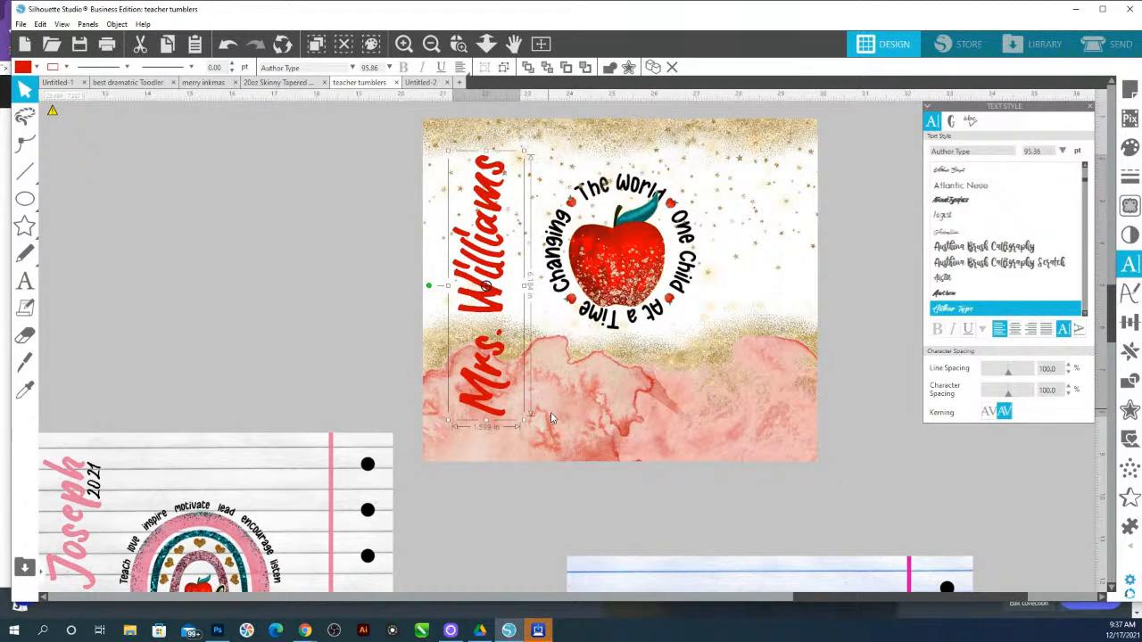
left_click_drag(551, 418, 546, 428)
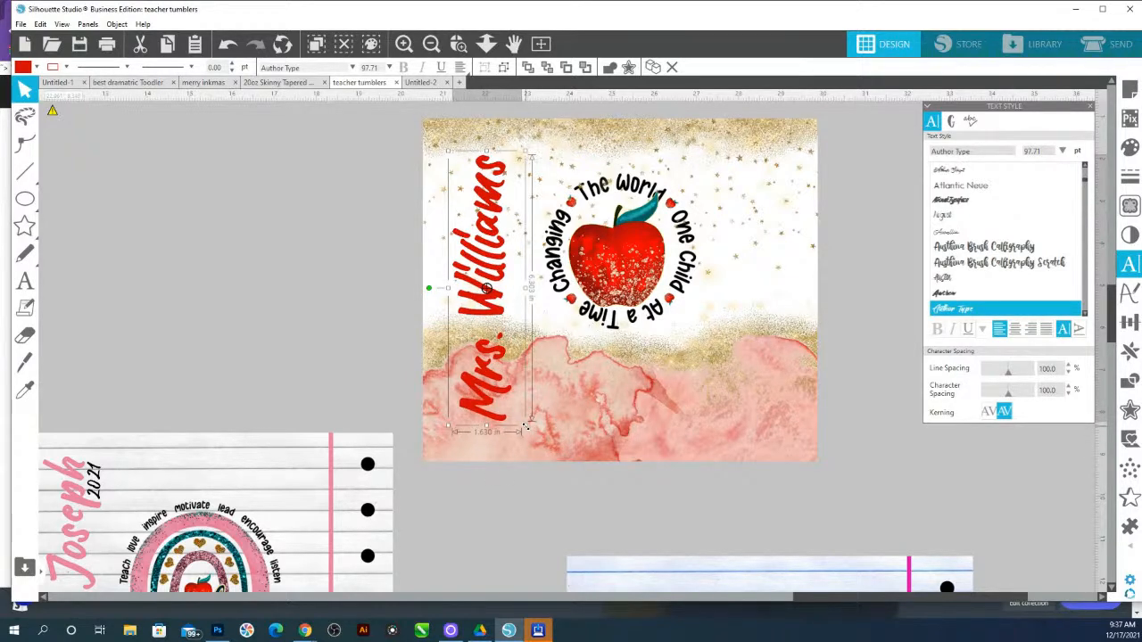
mouse_move(526, 432)
left_mouse_down()
mouse_move(536, 443)
mouse_move(531, 435)
left_mouse_up()
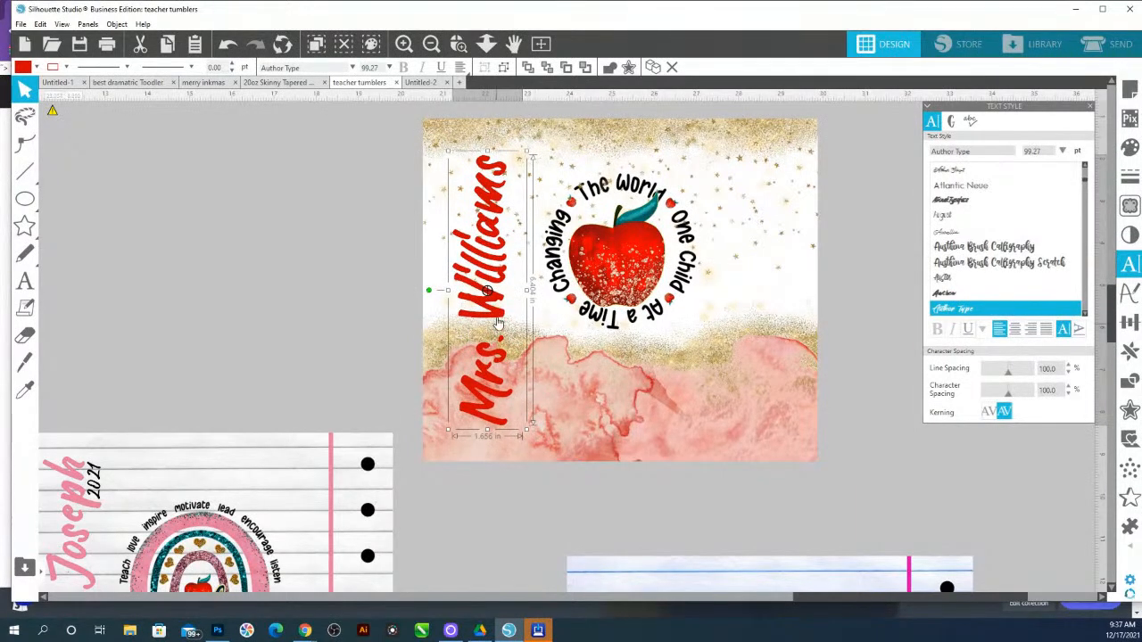
left_click_drag(498, 321, 510, 316)
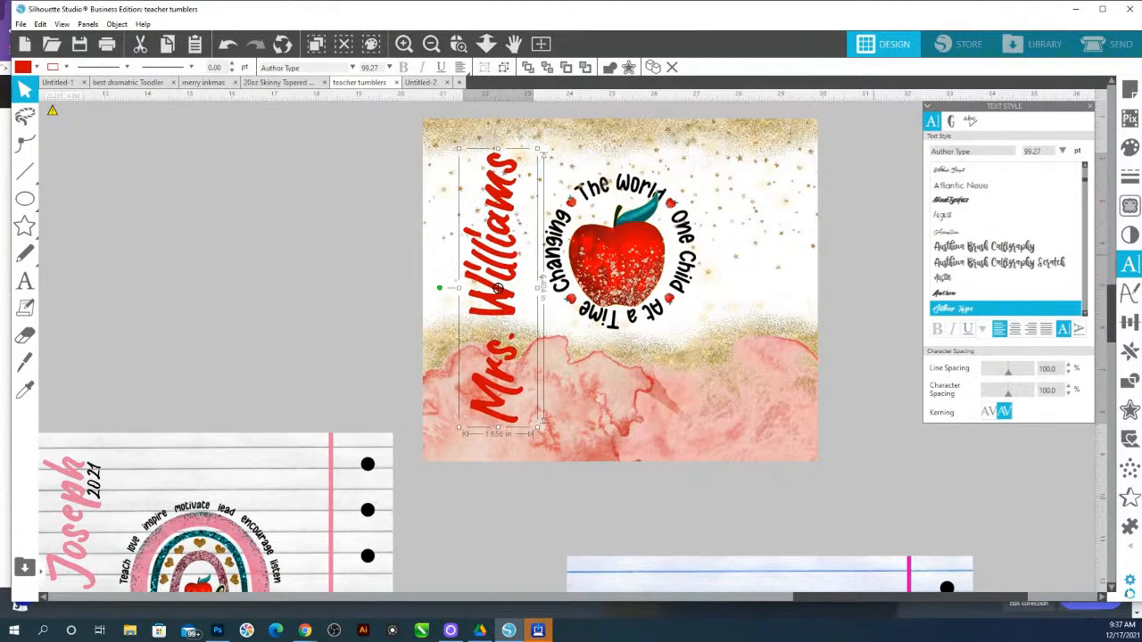
Audition fonts on the name text, trying Awesome Birds, Axettac, Barthez and Beauford
scroll(972, 268, "down", 3)
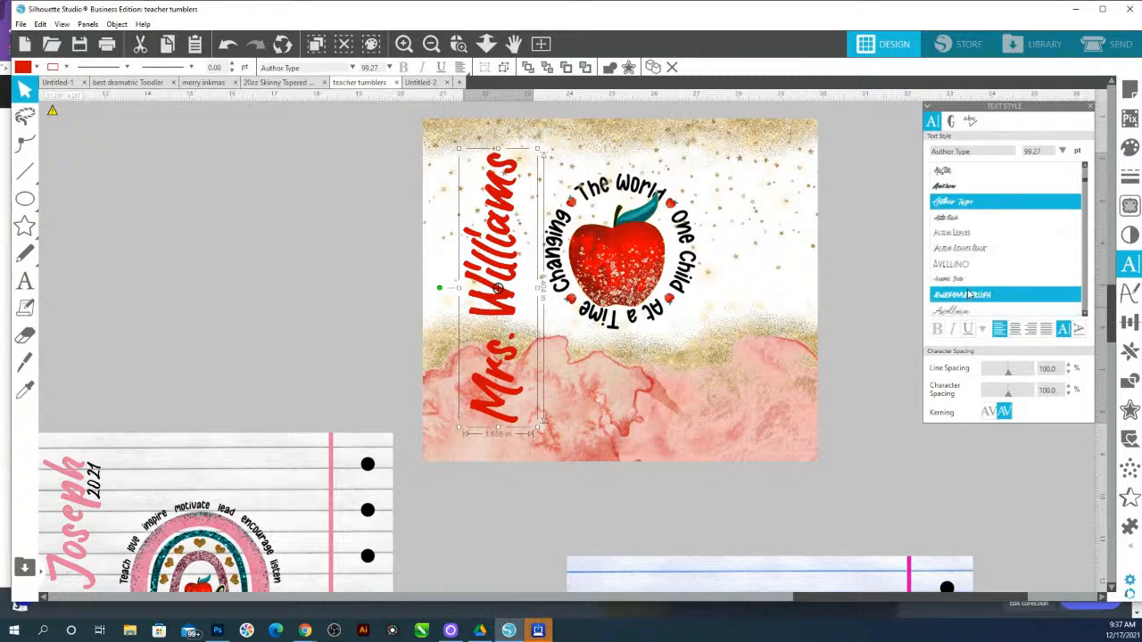
left_click(963, 279)
scroll(964, 267, "down", 2)
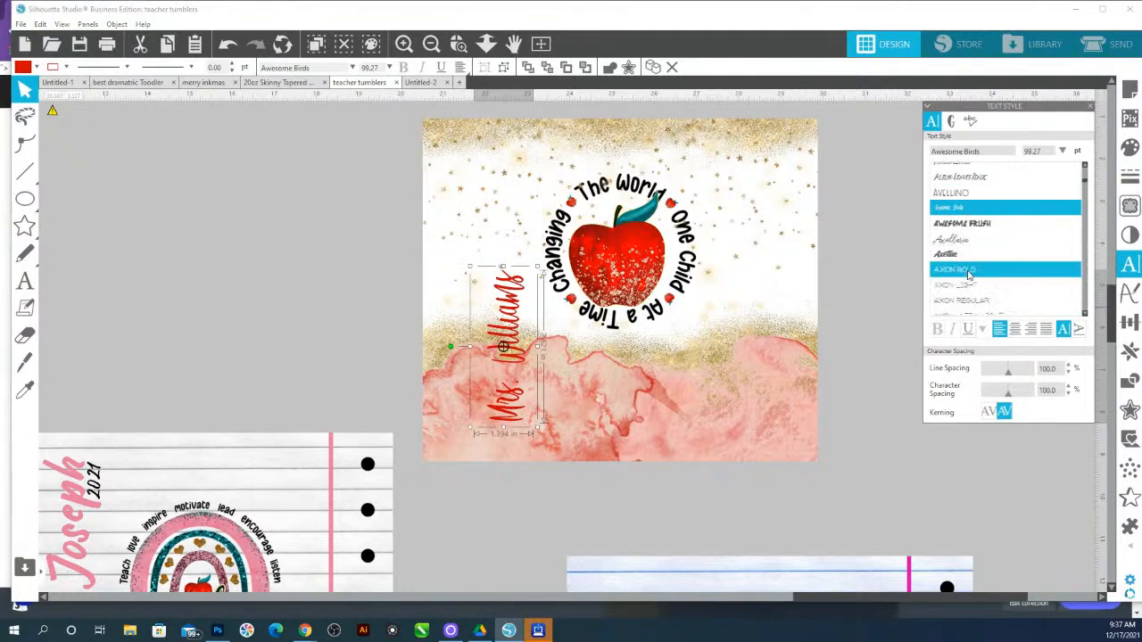
left_click(961, 256)
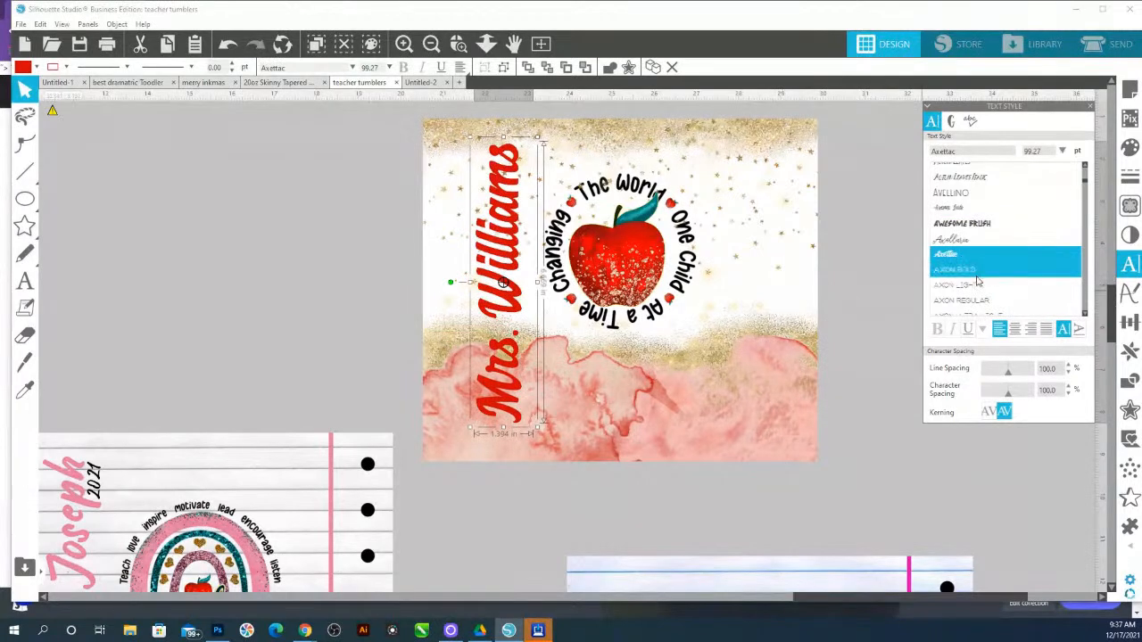
scroll(972, 284, "down", 4)
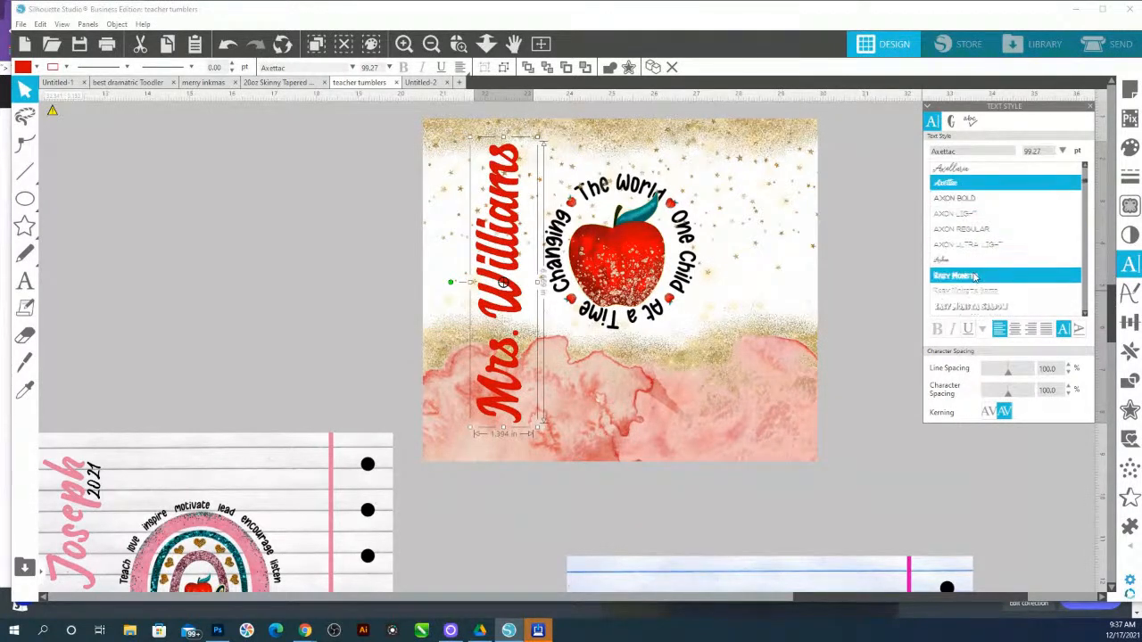
scroll(974, 280, "down", 5)
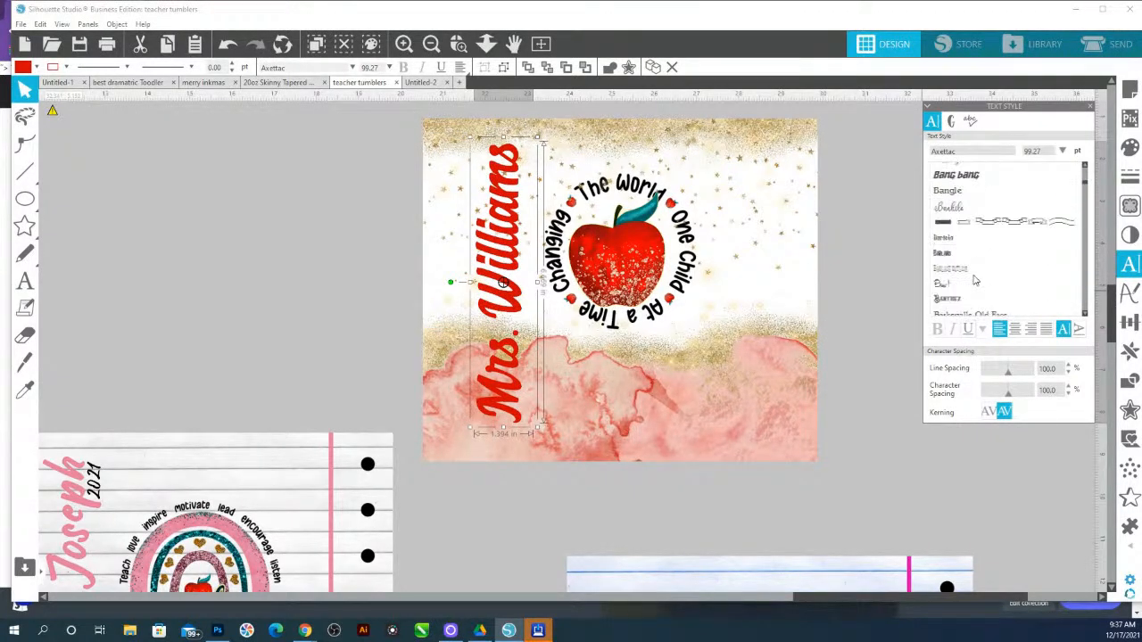
scroll(974, 268, "down", 3)
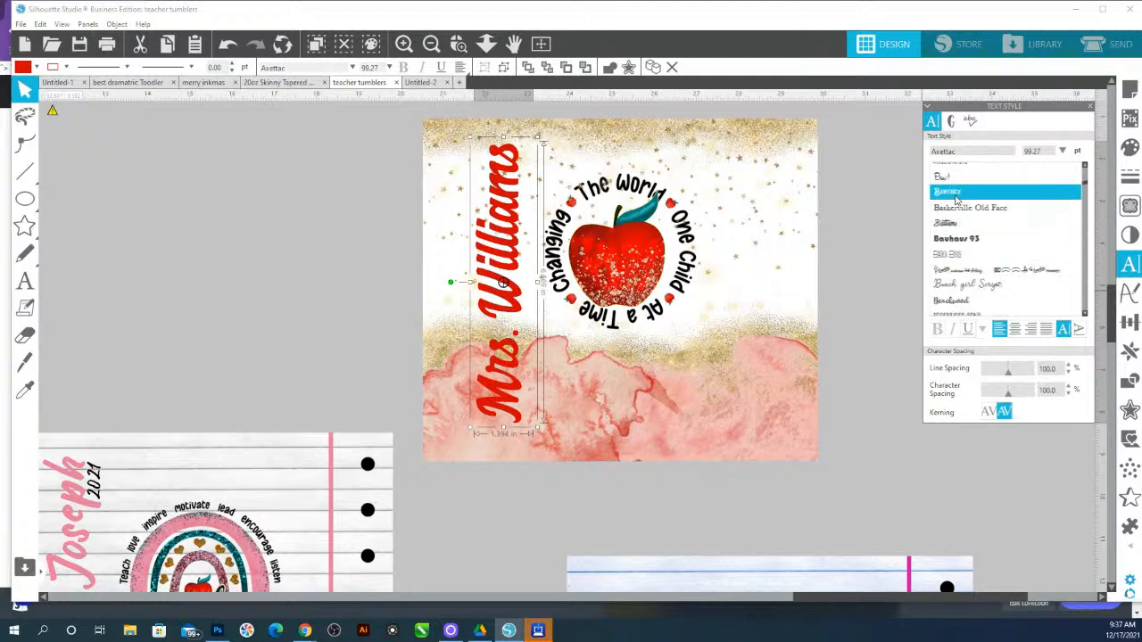
left_click(956, 194)
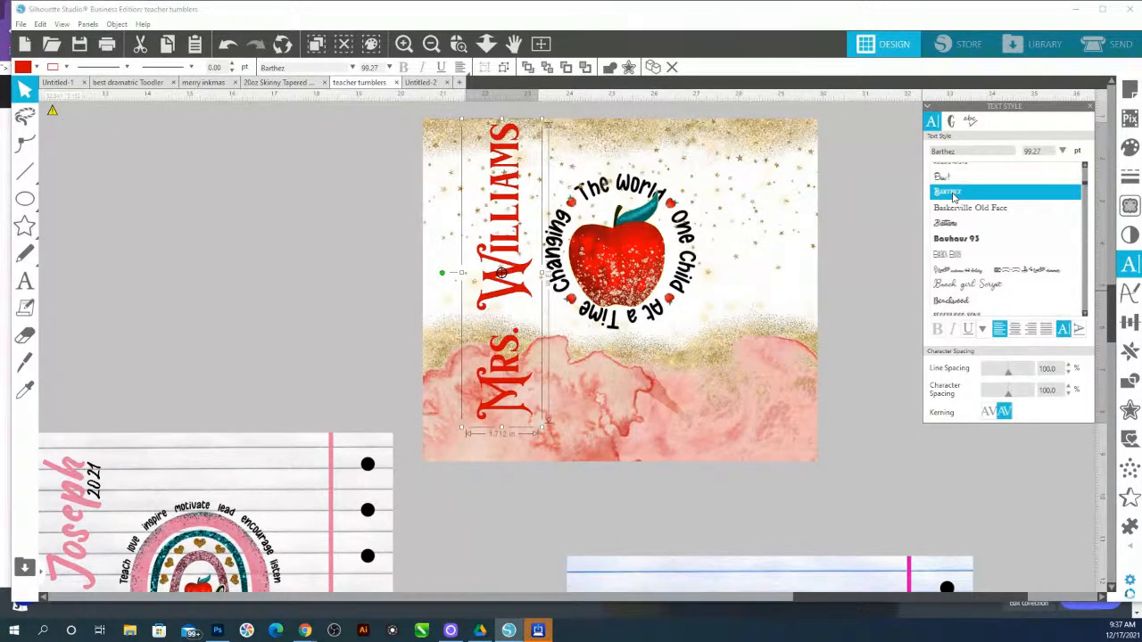
scroll(1006, 282, "down", 2)
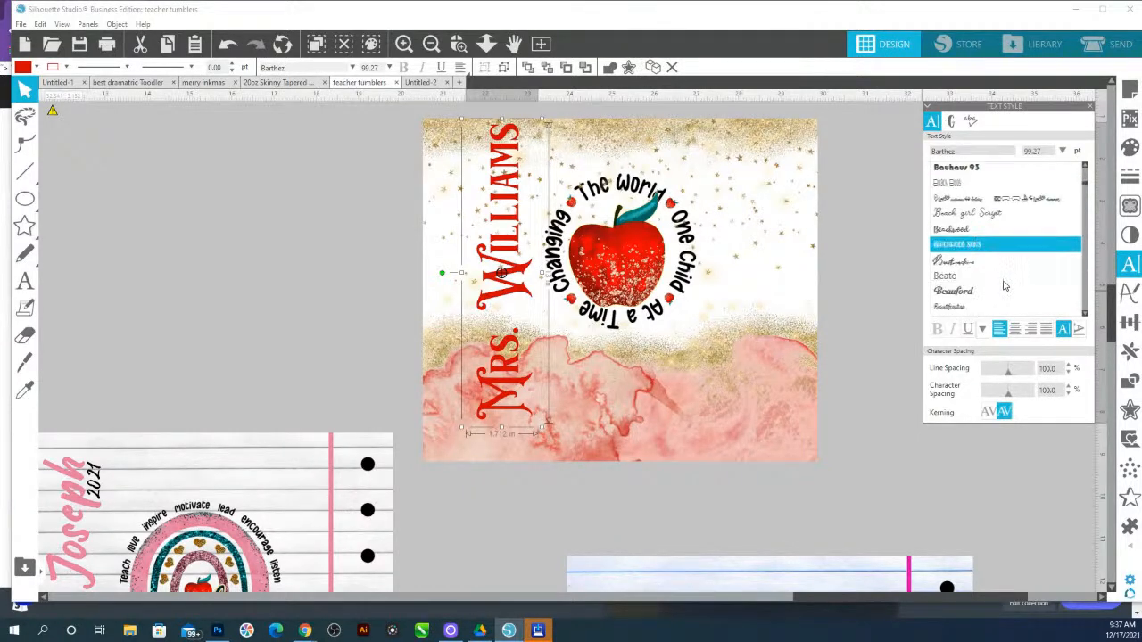
left_click(979, 288)
Keep trying fonts on the name text, including Bibest Black, Biangtala and Bibest grunge, repositioning it once
scroll(979, 276, "down", 2)
scroll(978, 276, "down", 8)
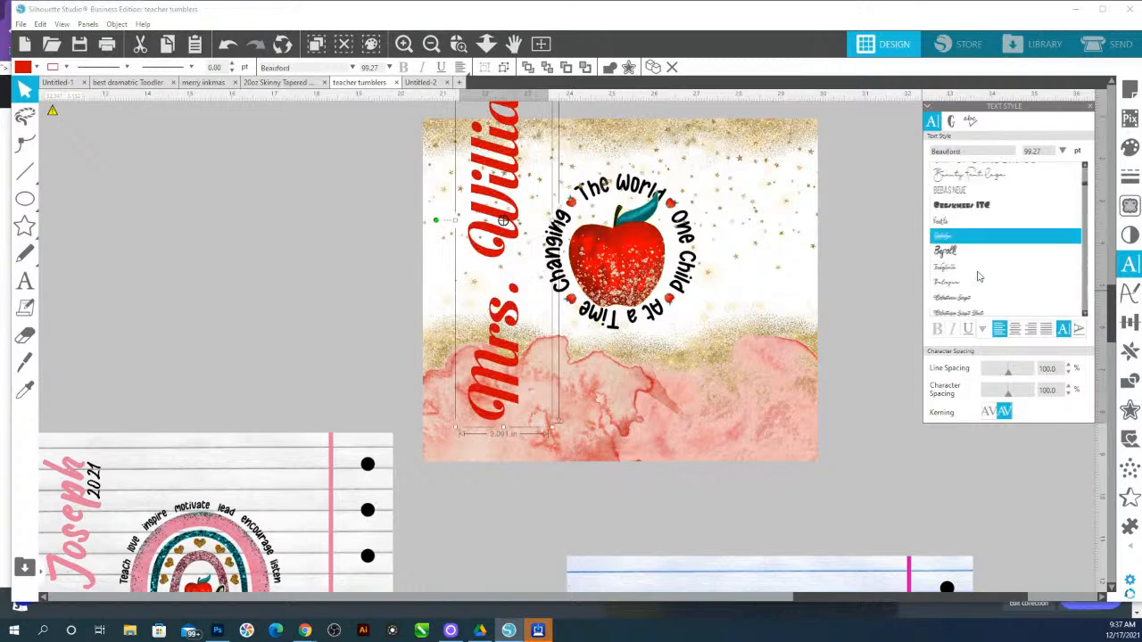
scroll(980, 280, "down", 4)
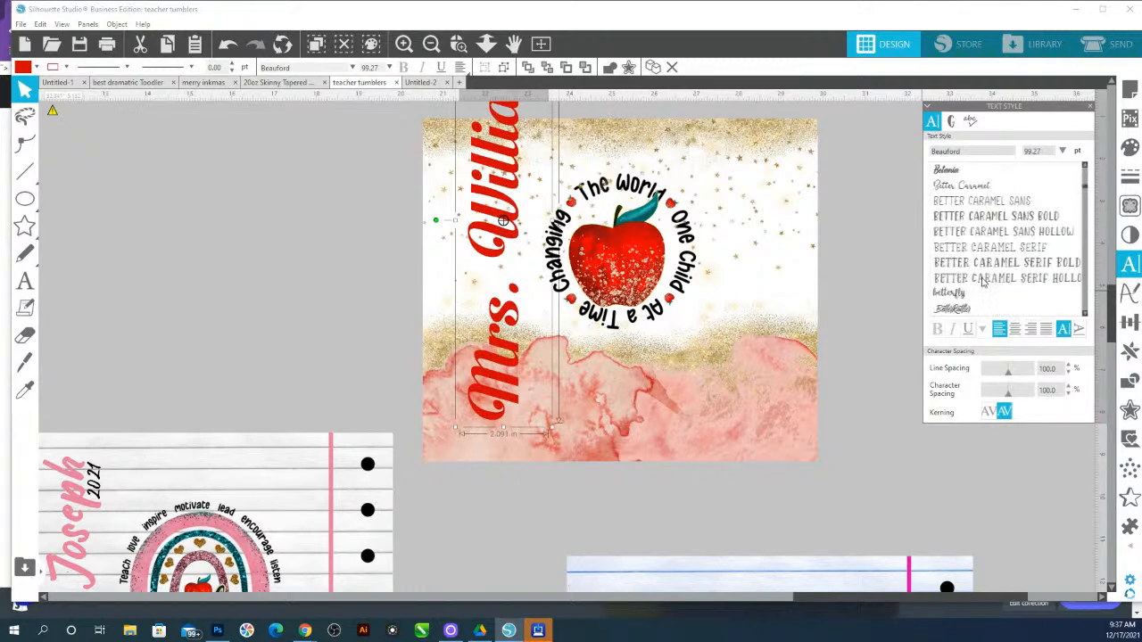
left_click(976, 183)
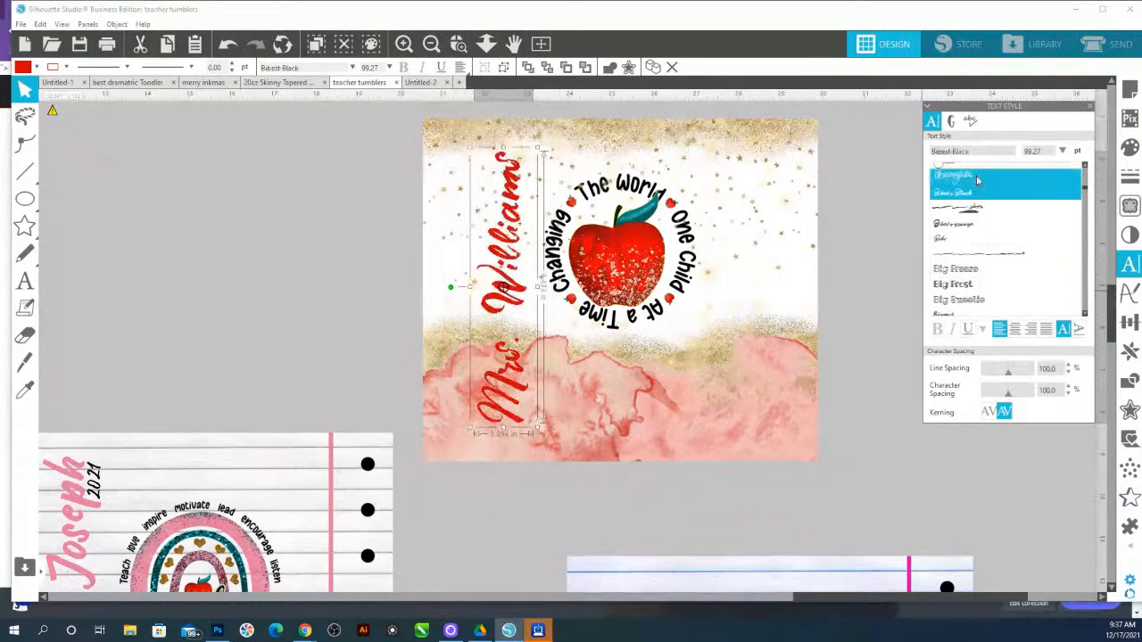
left_click(977, 181)
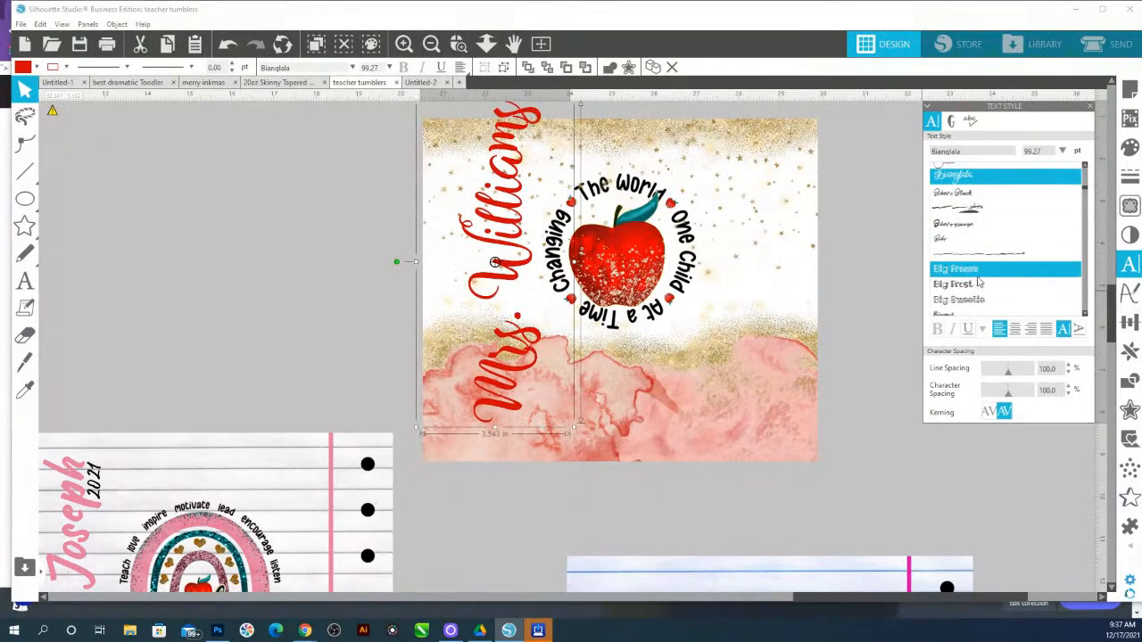
left_click_drag(532, 116, 535, 138)
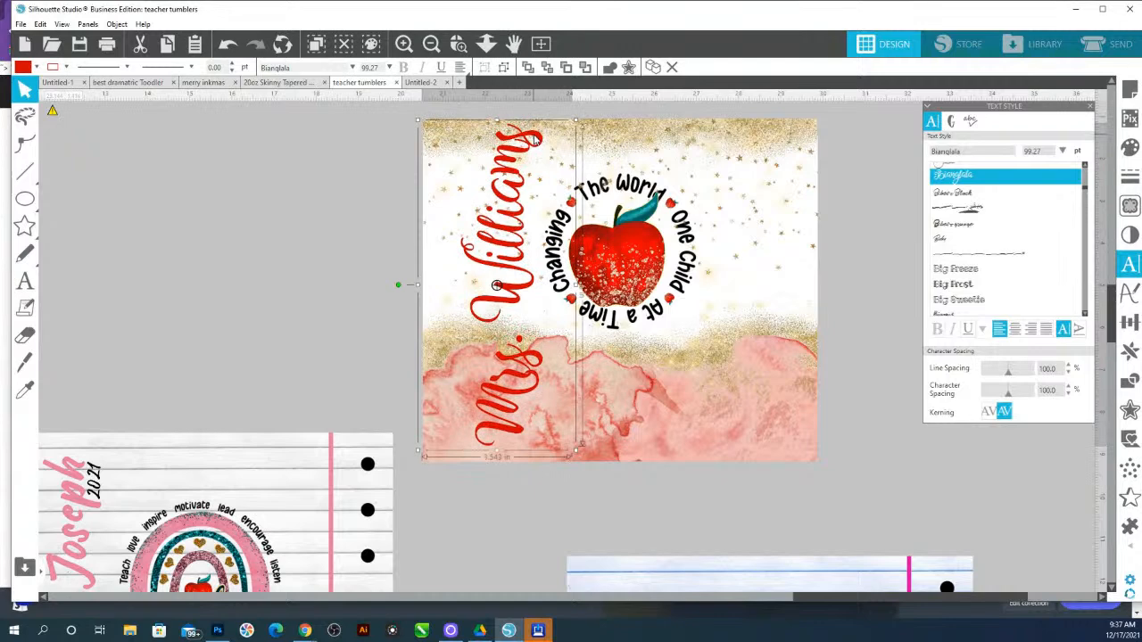
left_click(953, 231)
left_click(960, 227)
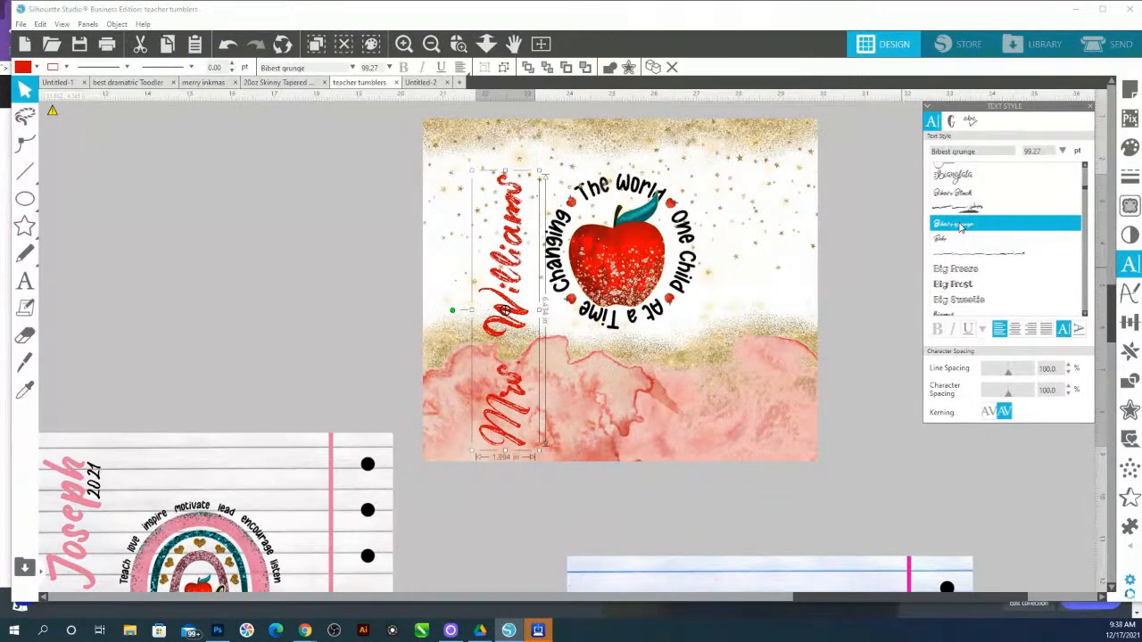
Audition fonts on the name text, trying Black Pearl Sans, Blocco, Blackflower and Bodbug
scroll(968, 268, "down", 3)
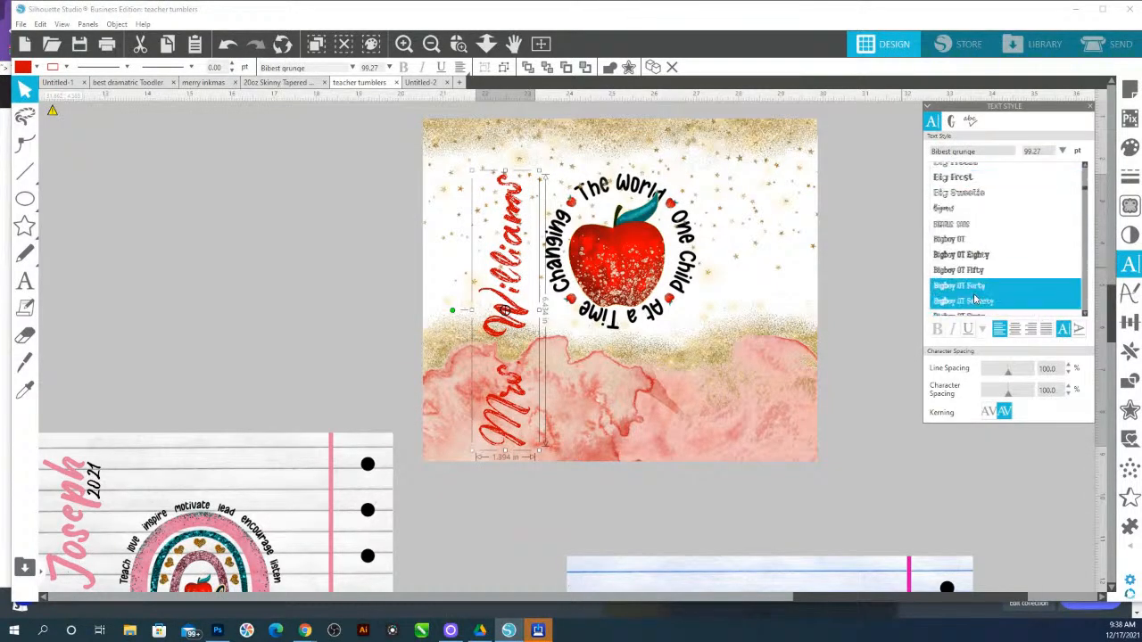
scroll(974, 299, "down", 3)
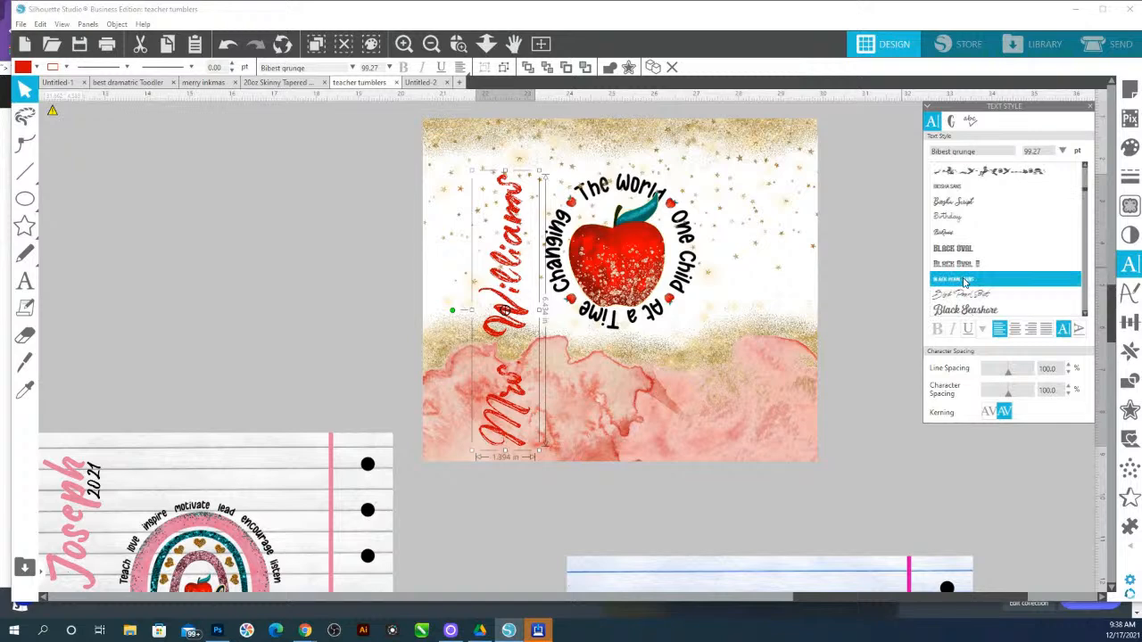
left_click(963, 281)
scroll(959, 267, "down", 3)
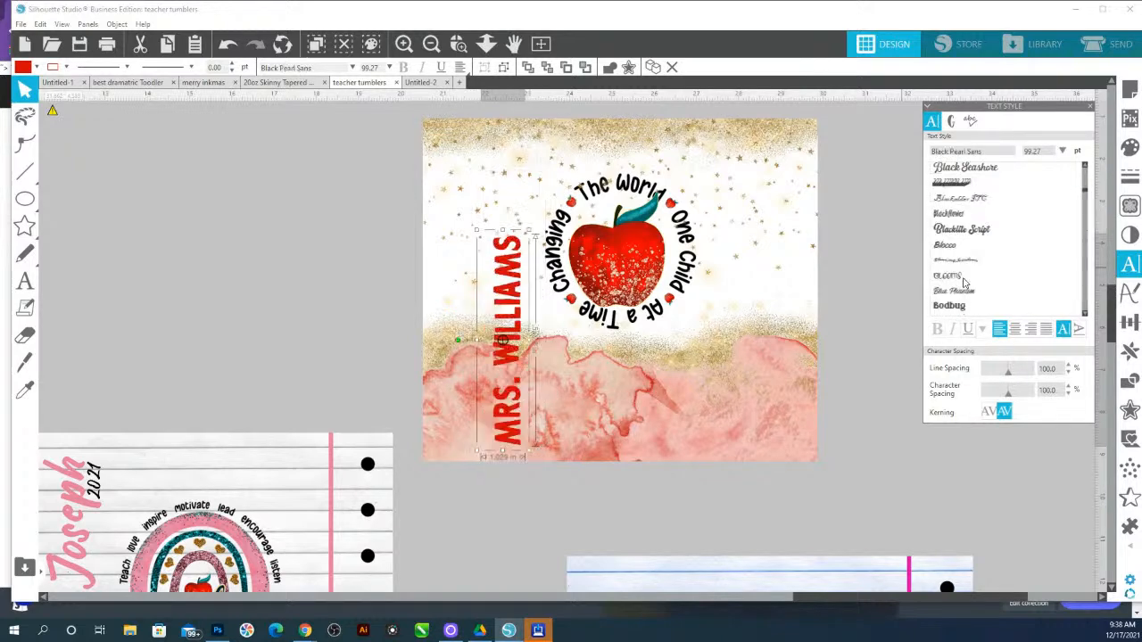
left_click(949, 249)
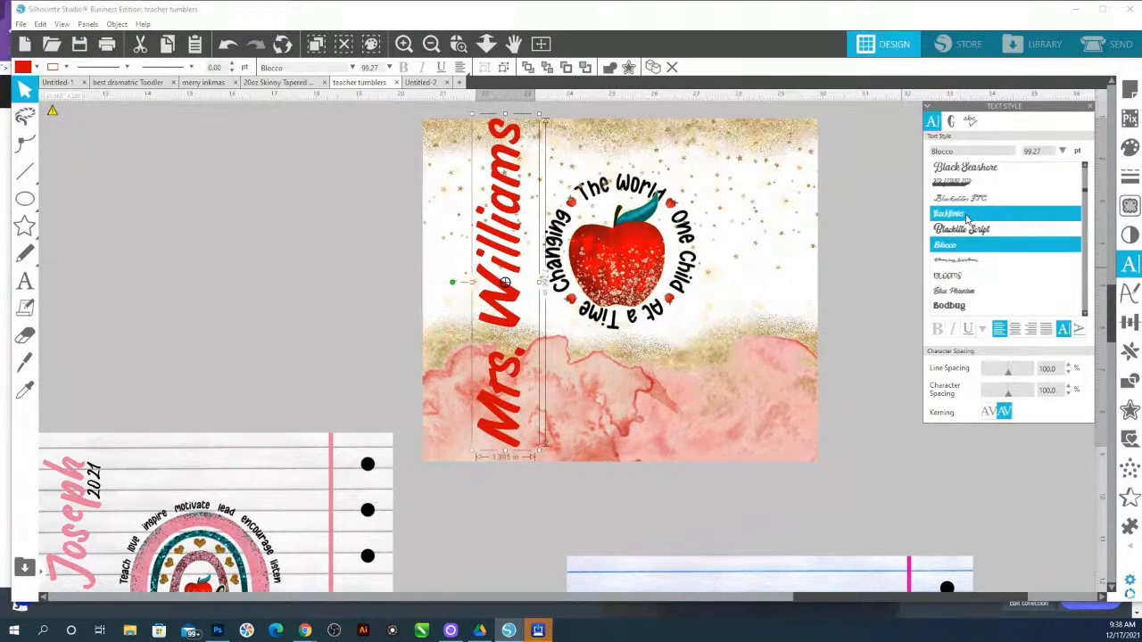
left_click(966, 217)
scroll(977, 268, "down", 1)
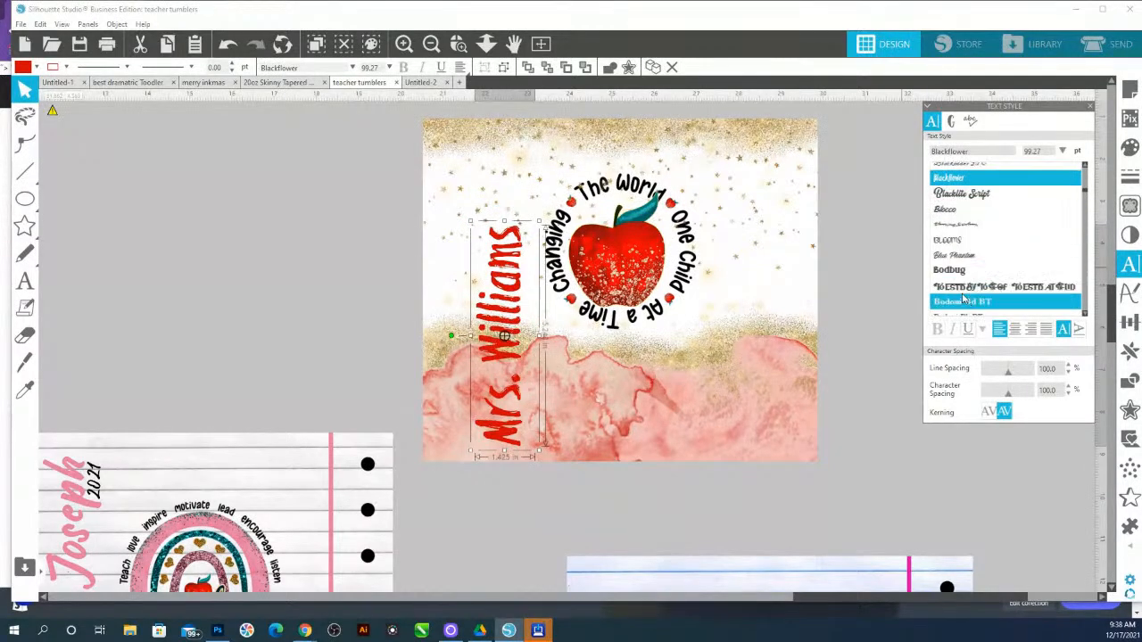
left_click(957, 273)
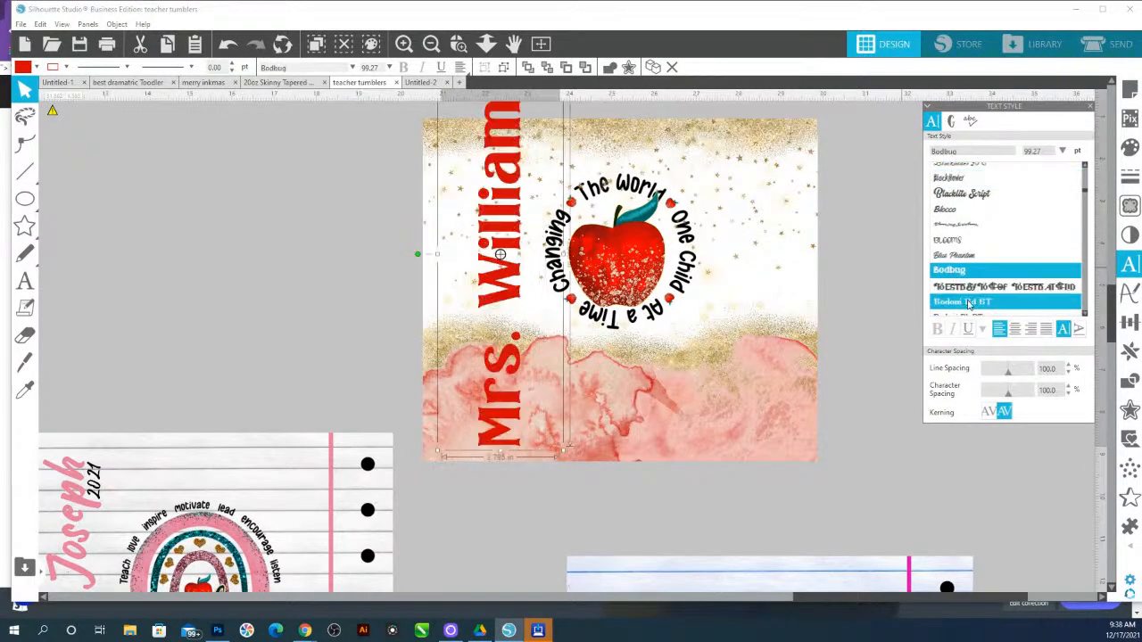
Keep auditioning fonts on the name text, trying Bodoni Bd BT, Catchy Script and Chicago Script
scroll(970, 303, "down", 2)
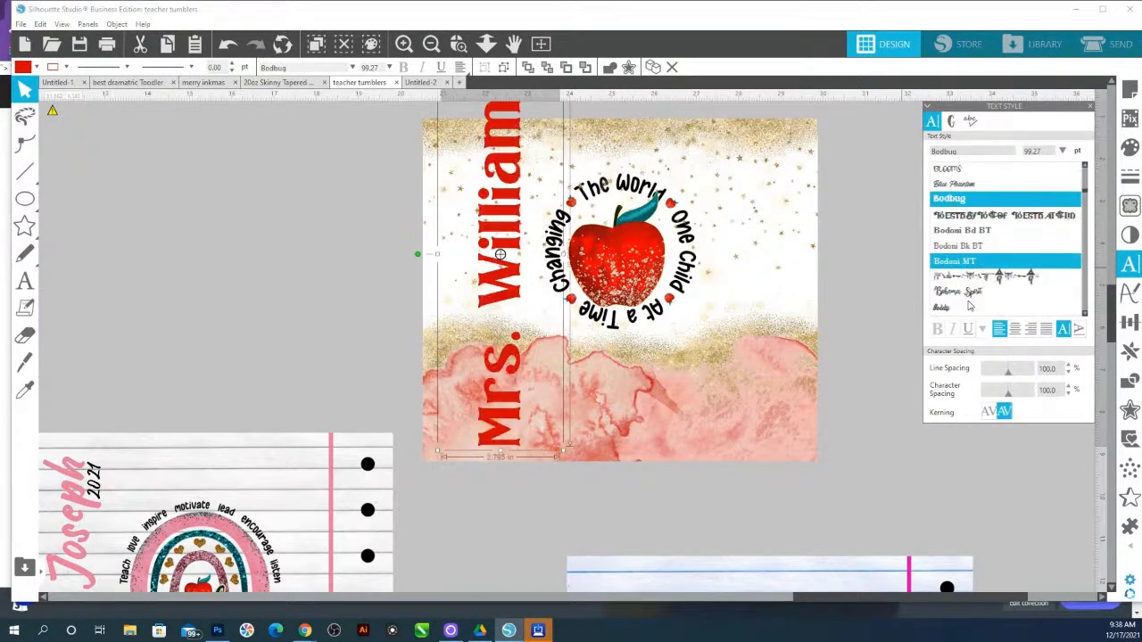
left_click(967, 231)
scroll(968, 267, "down", 5)
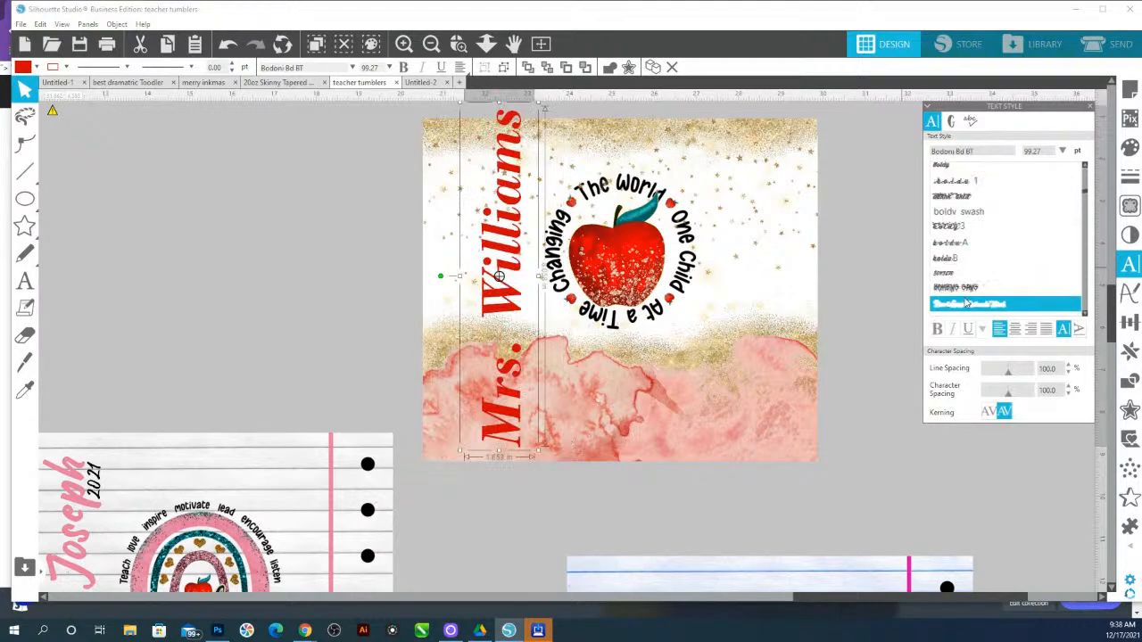
scroll(967, 304, "down", 3)
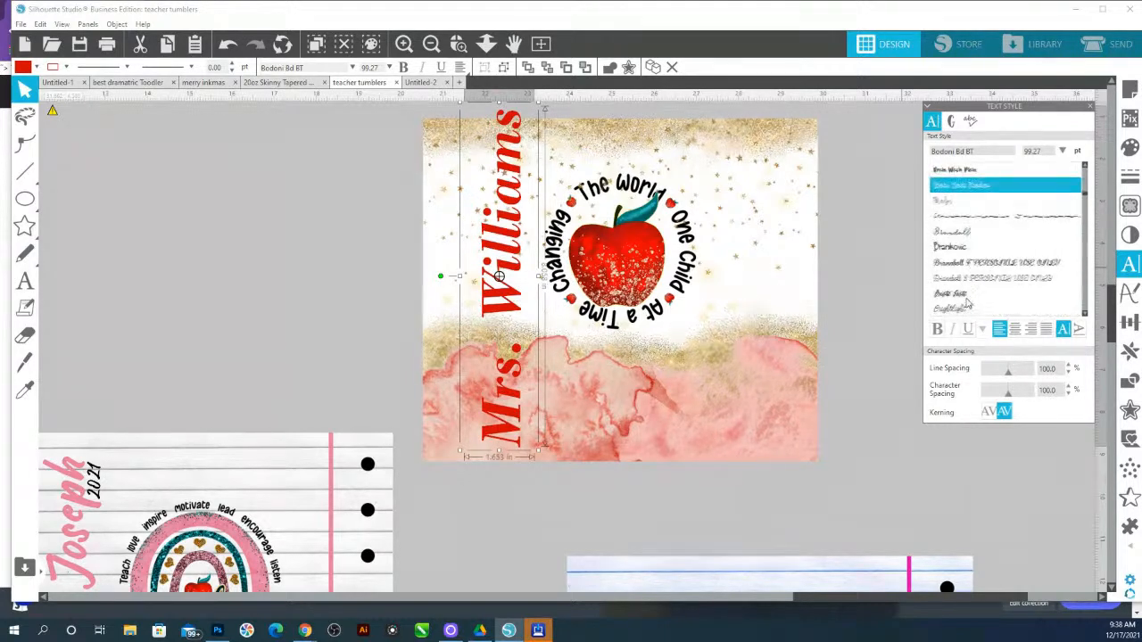
scroll(968, 304, "down", 8)
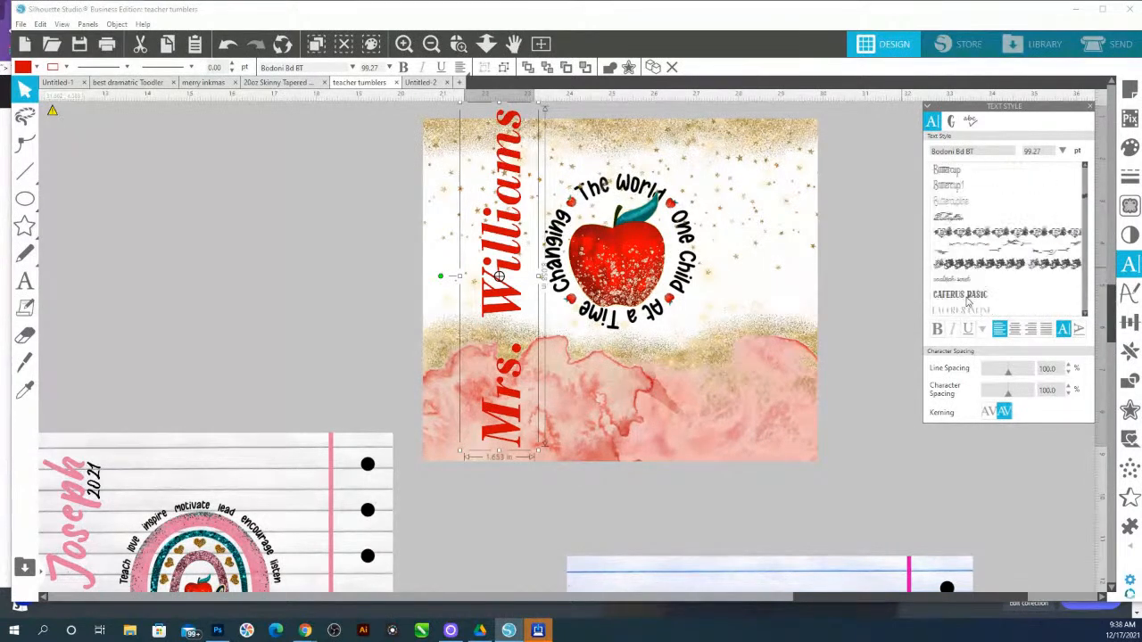
scroll(967, 304, "down", 6)
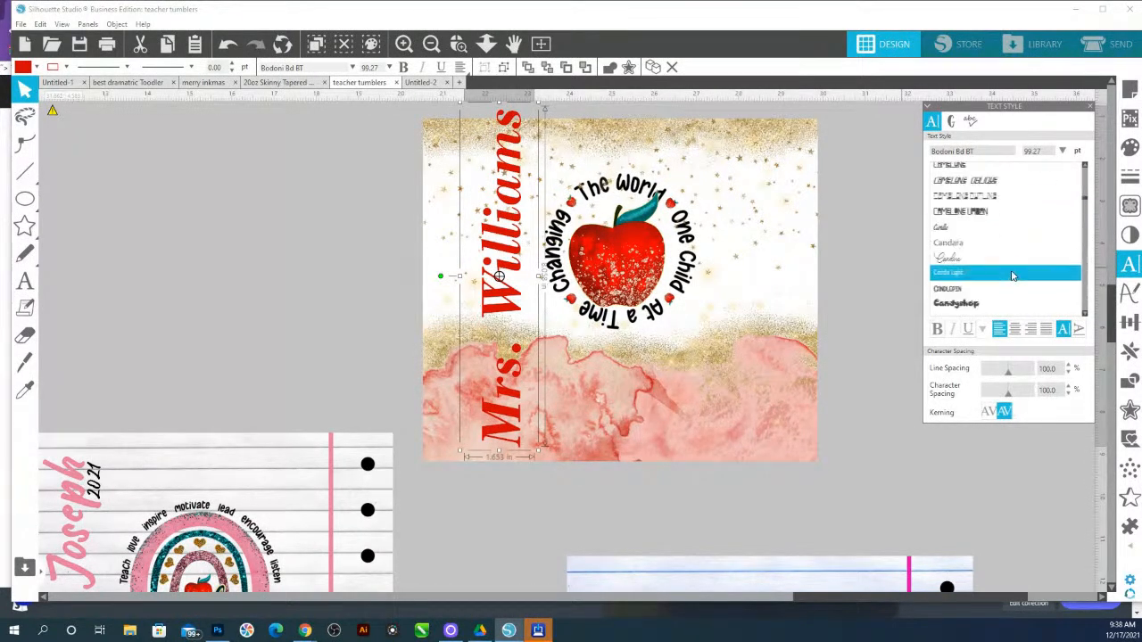
scroll(1012, 275, "down", 4)
scroll(1012, 275, "up", 2)
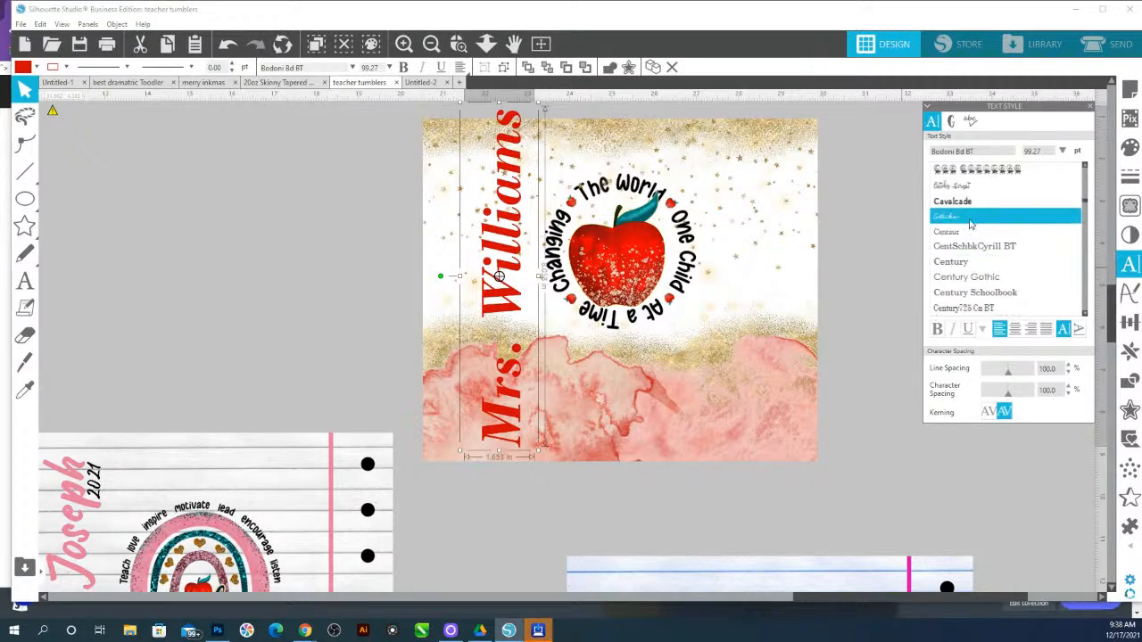
left_click(952, 185)
scroll(967, 245, "down", 3)
scroll(968, 246, "down", 2)
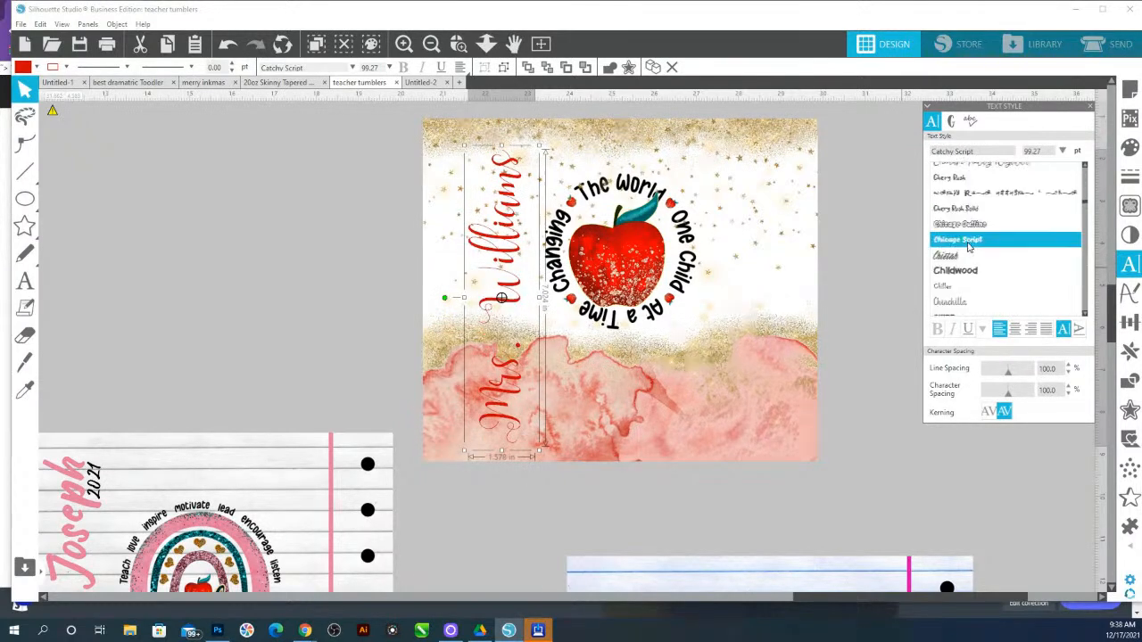
left_click(968, 242)
Try Clarendon Blk BT, Crafter Sans and Crafter fonts on the name text
scroll(970, 248, "down", 5)
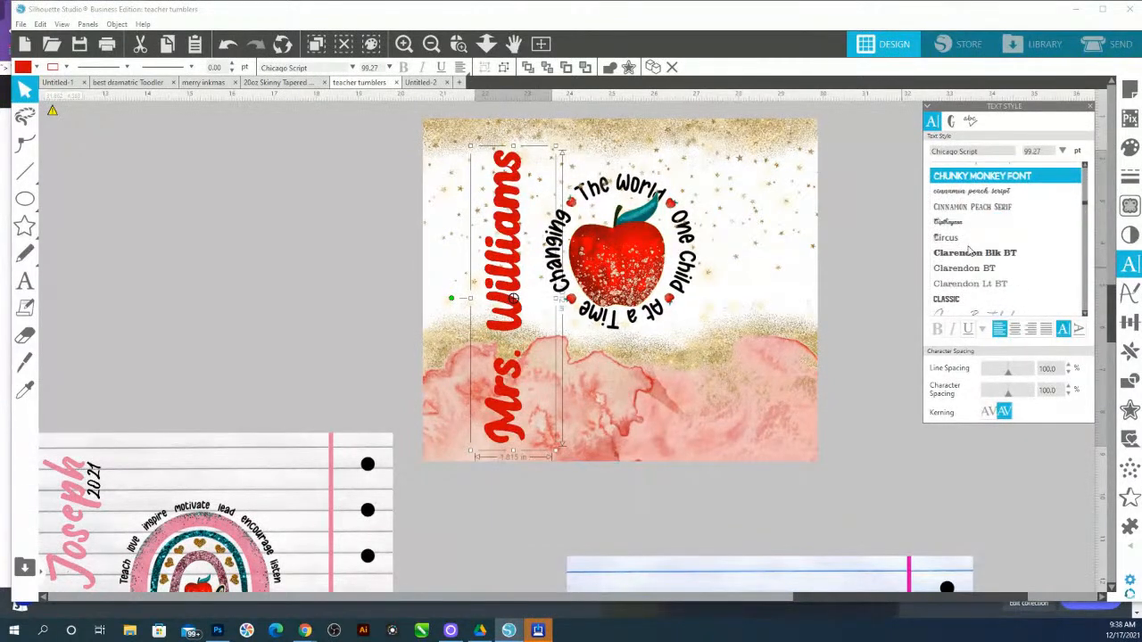
scroll(972, 245, "down", 4)
scroll(976, 223, "up", 3)
scroll(979, 196, "down", 1)
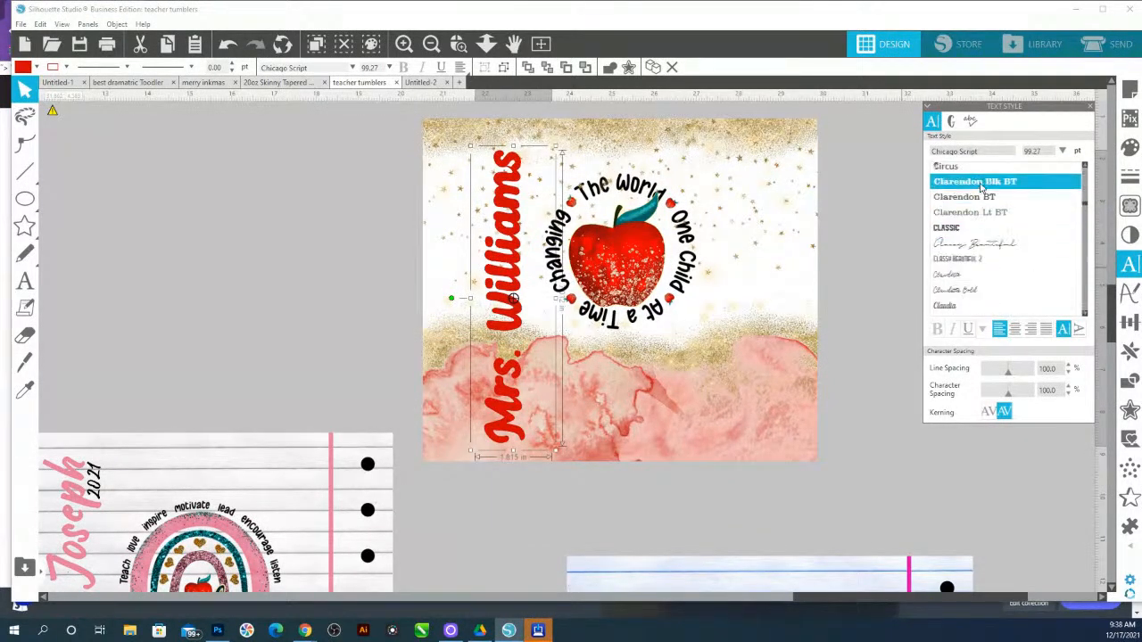
left_click(981, 183)
scroll(979, 223, "down", 4)
scroll(979, 250, "down", 4)
scroll(977, 254, "down", 6)
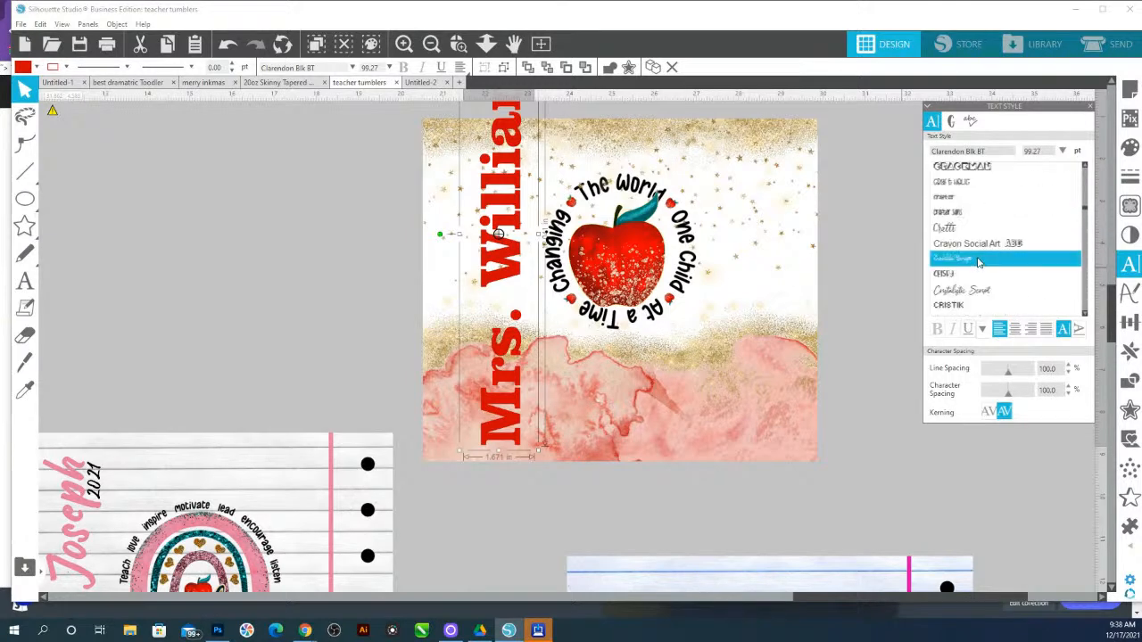
left_click(963, 210)
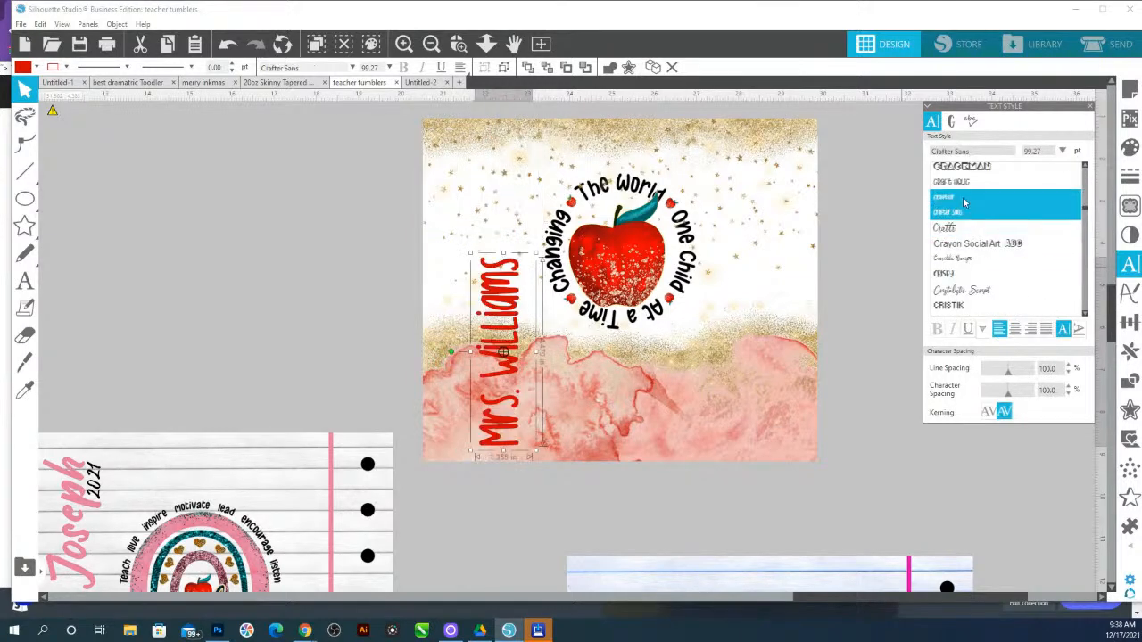
left_click(963, 200)
Try Cutie Pie and Decorattio fonts on the name text
scroll(971, 308, "down", 3)
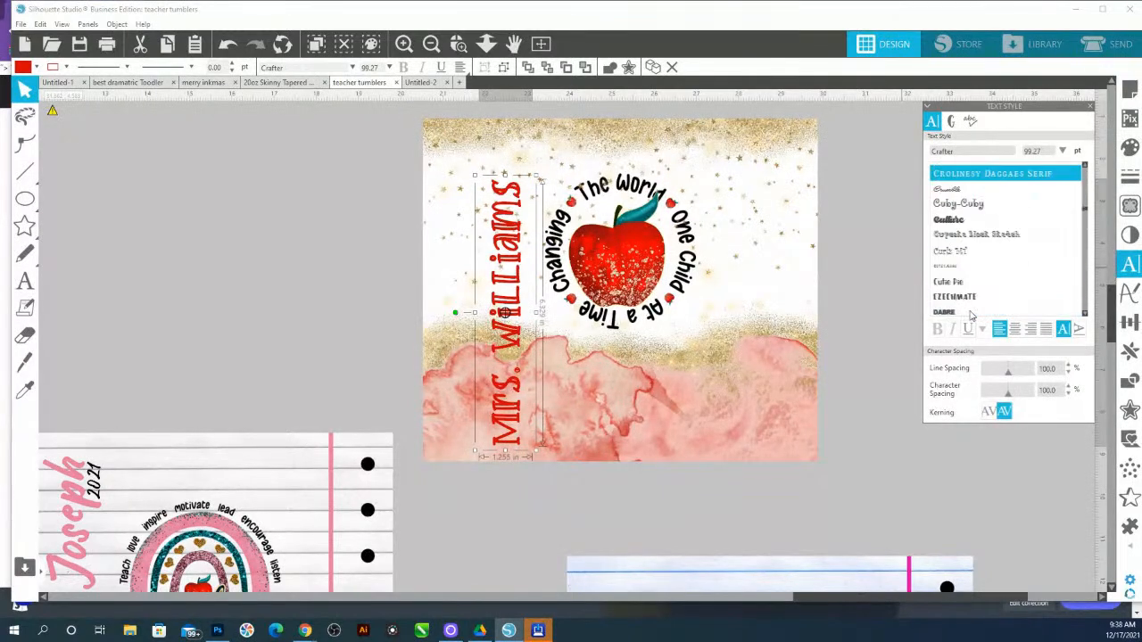
left_click(970, 282)
scroll(972, 287, "down", 3)
scroll(971, 287, "down", 3)
left_click(970, 285)
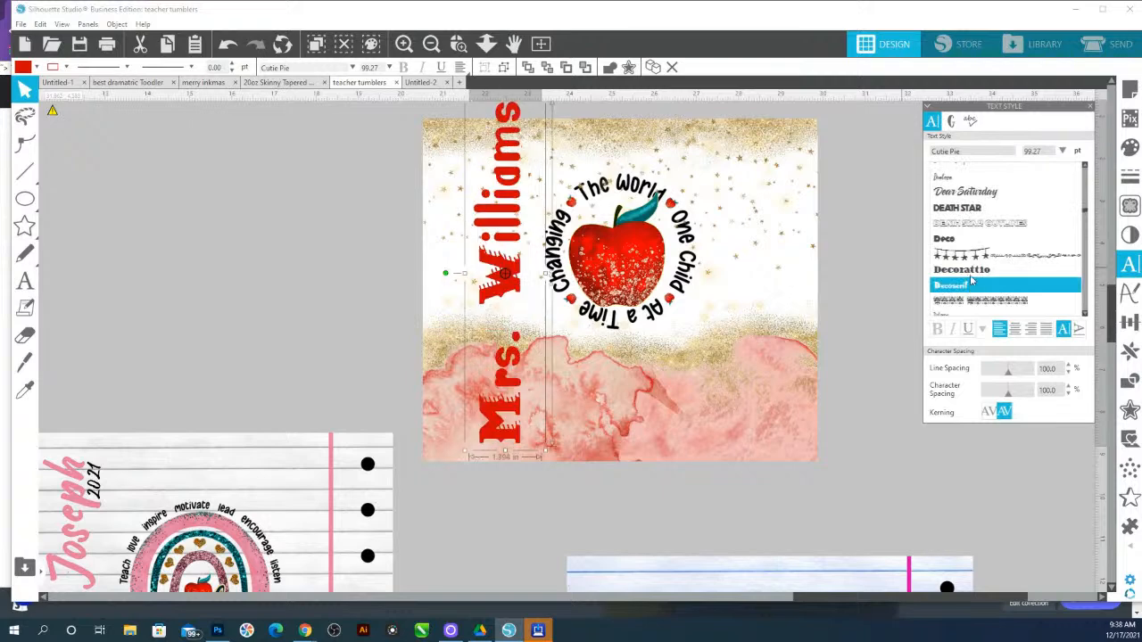
left_click(970, 269)
scroll(892, 276, "up", 4)
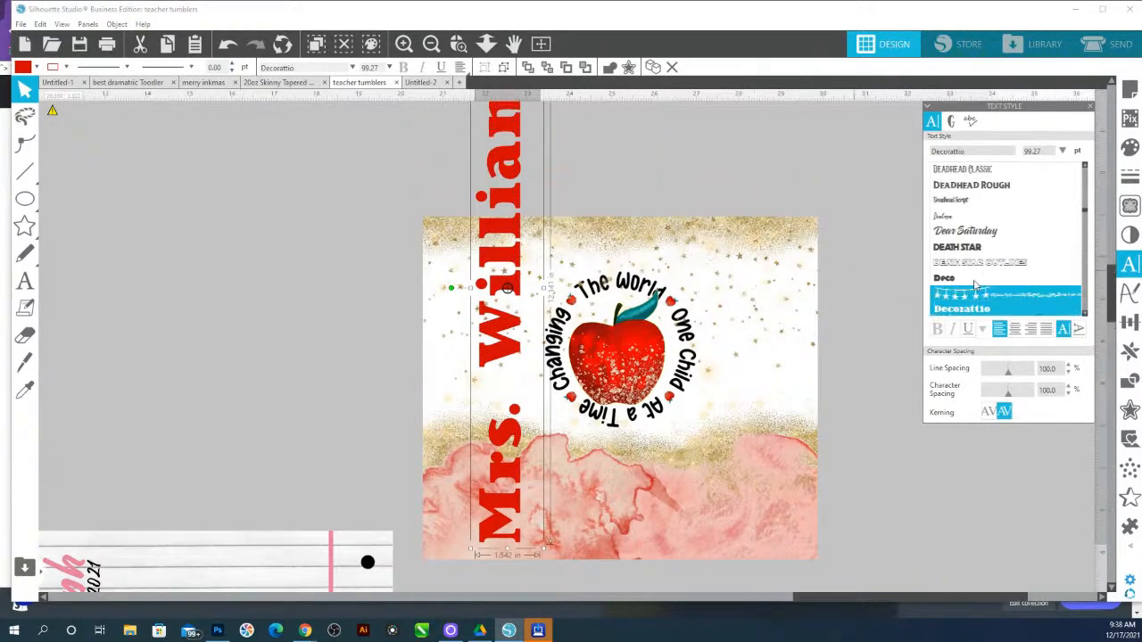
scroll(981, 258, "down", 5)
scroll(981, 259, "down", 5)
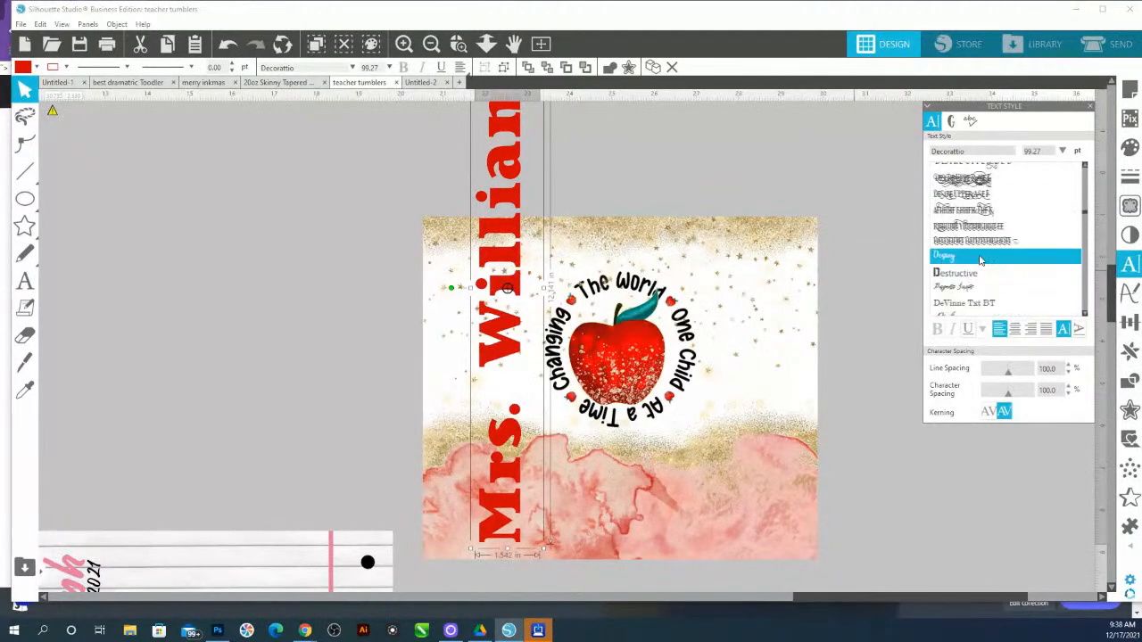
Try Dreamin and Dounats Typeface fonts on the name text
left_click(979, 279)
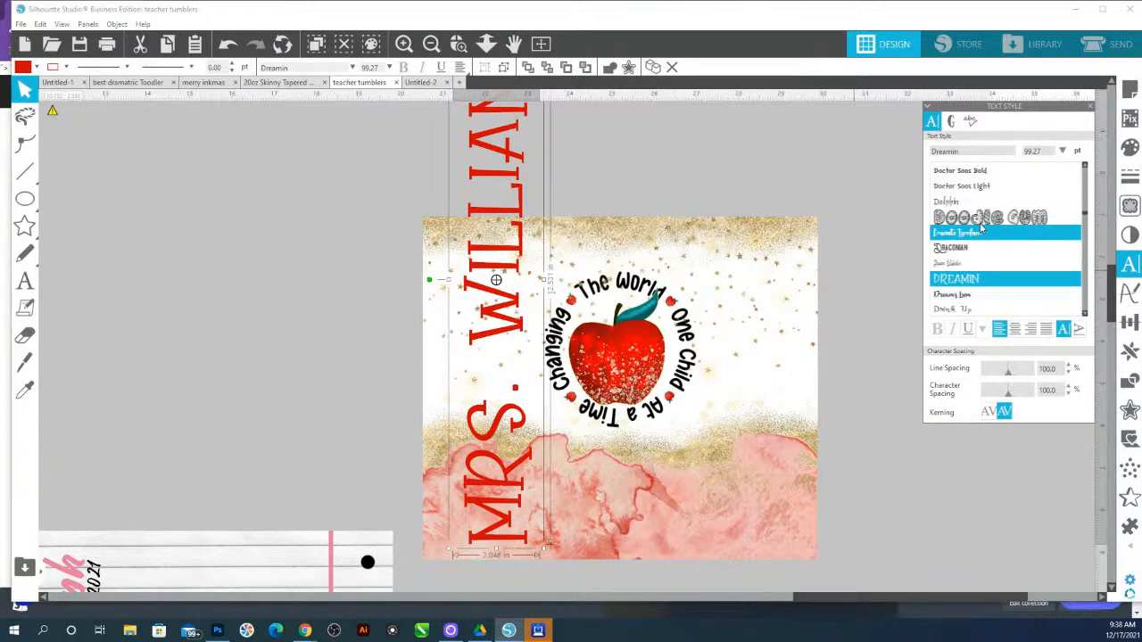
left_click(979, 230)
scroll(979, 230, "down", 3)
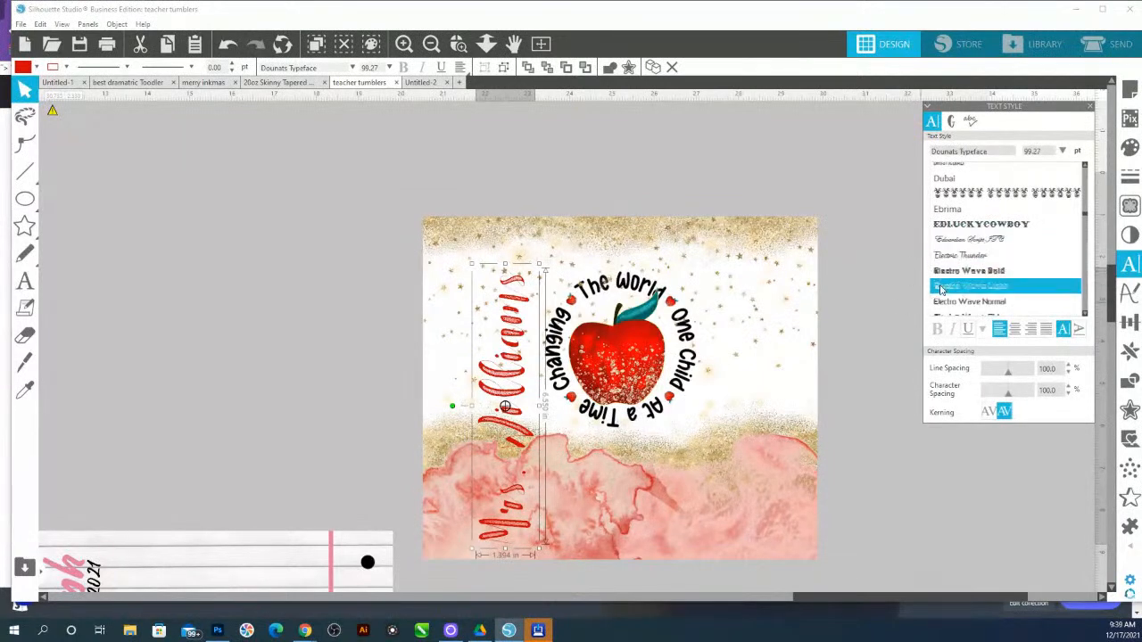
scroll(995, 238, "down", 5)
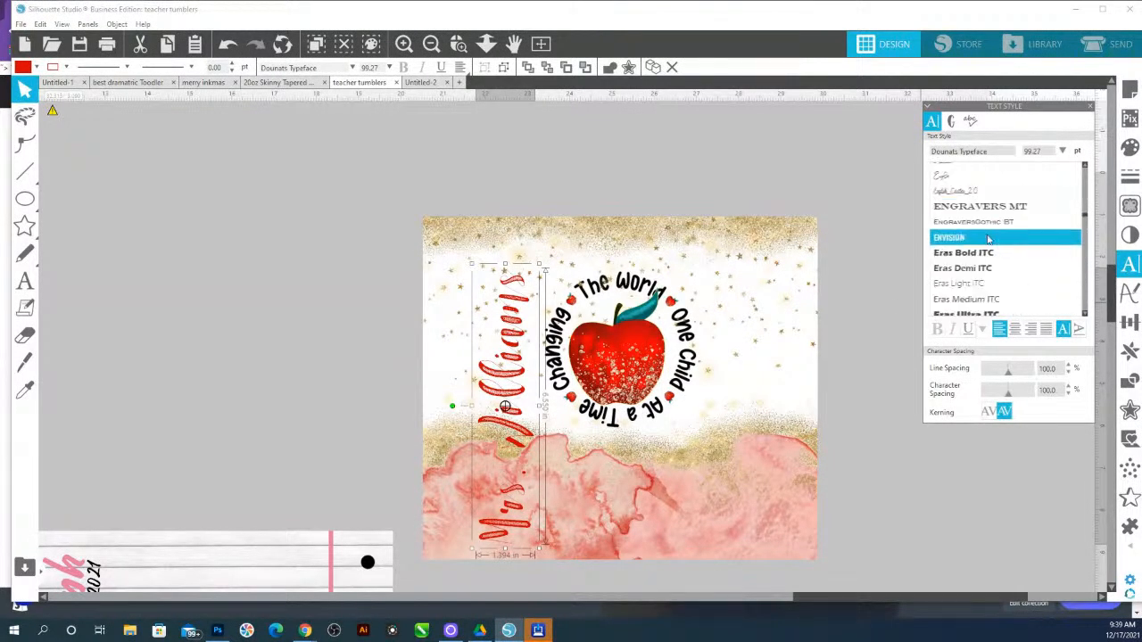
scroll(982, 247, "down", 3)
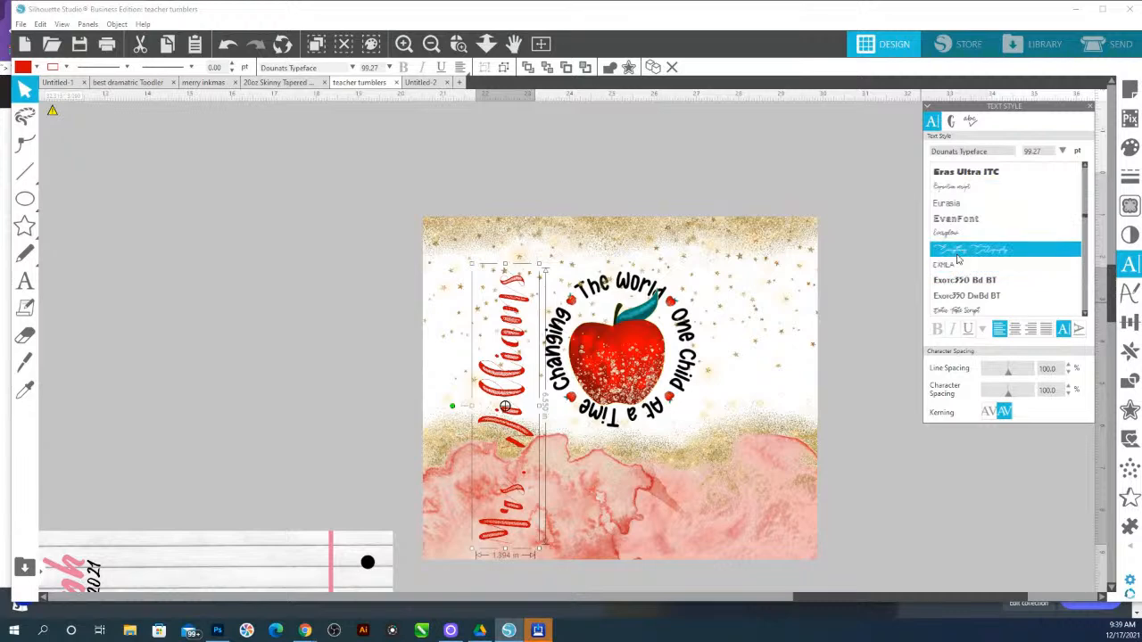
Try Everglow, then set the name text to the Fantasy font and enlarge it to about 112 pt
left_click(956, 241)
scroll(963, 259, "down", 6)
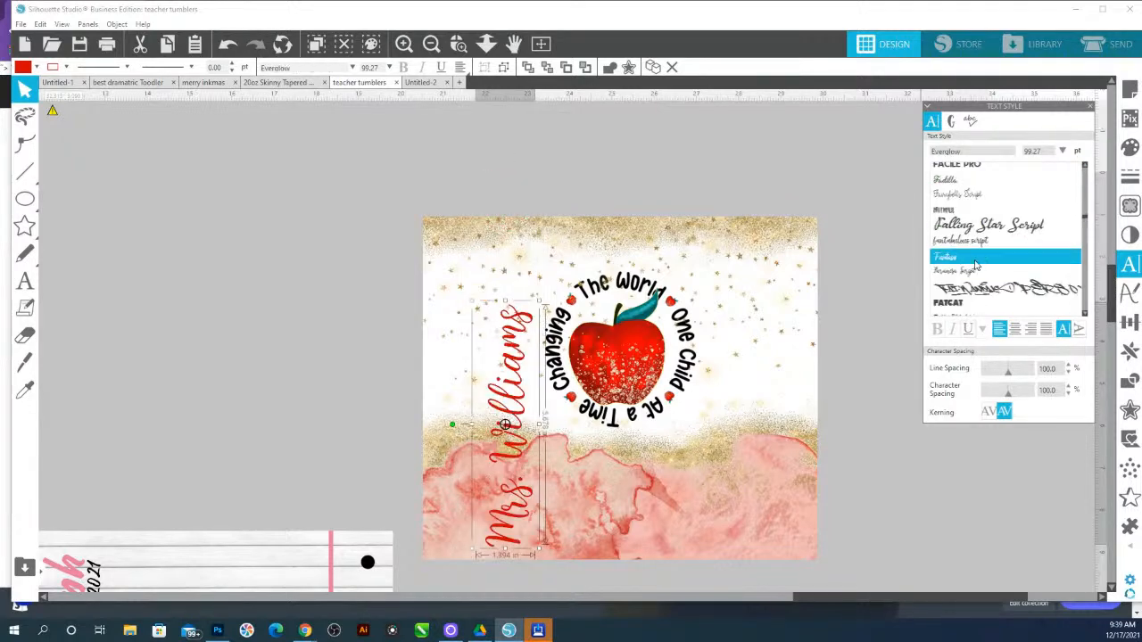
scroll(975, 272, "down", 2)
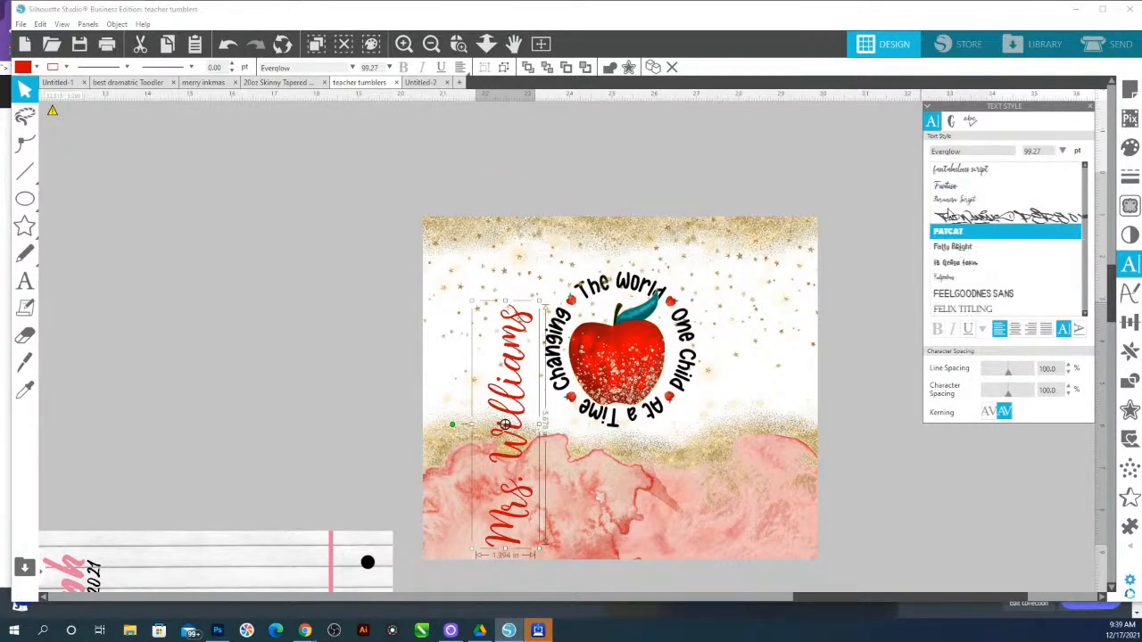
left_click(954, 184)
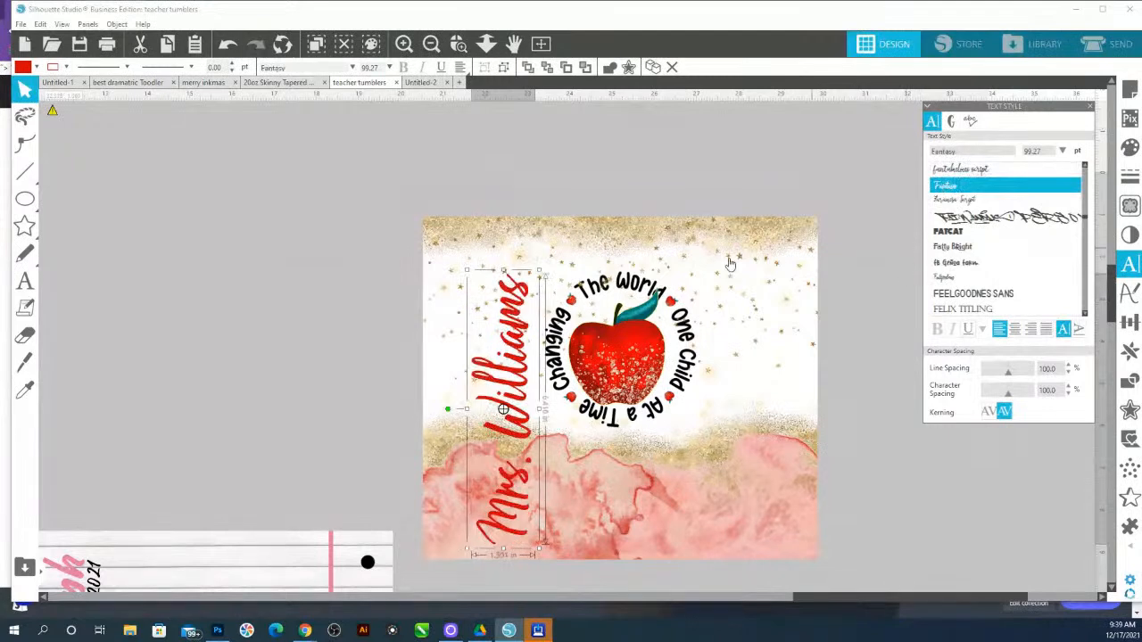
left_click_drag(540, 270, 517, 274)
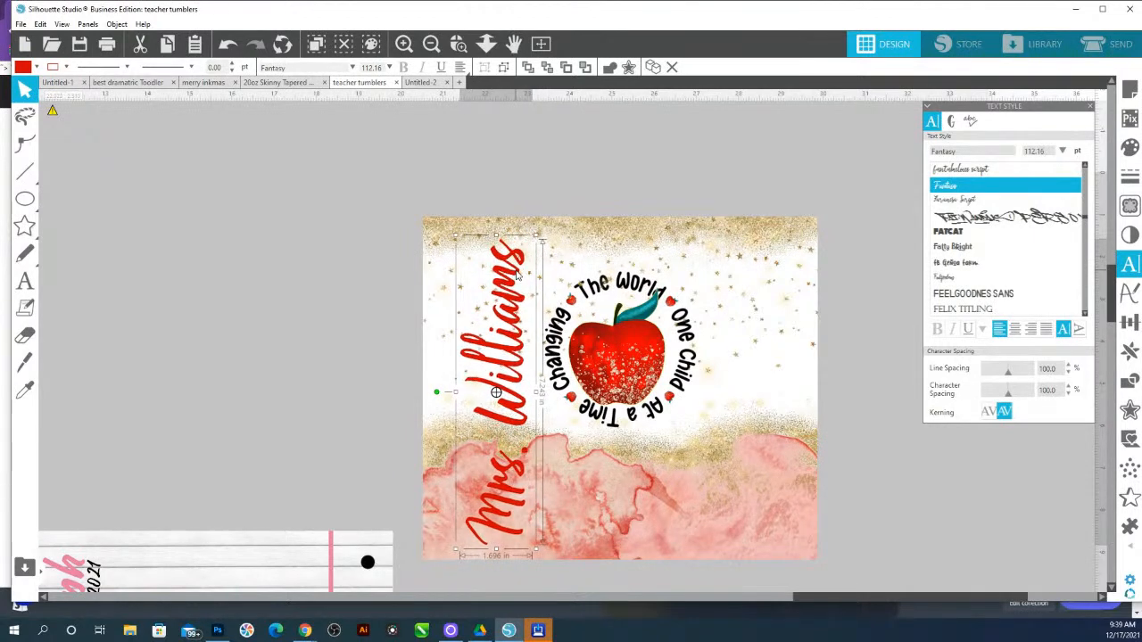
Apply a drop shadow to the name text and open the shadow color options
left_click(1129, 235)
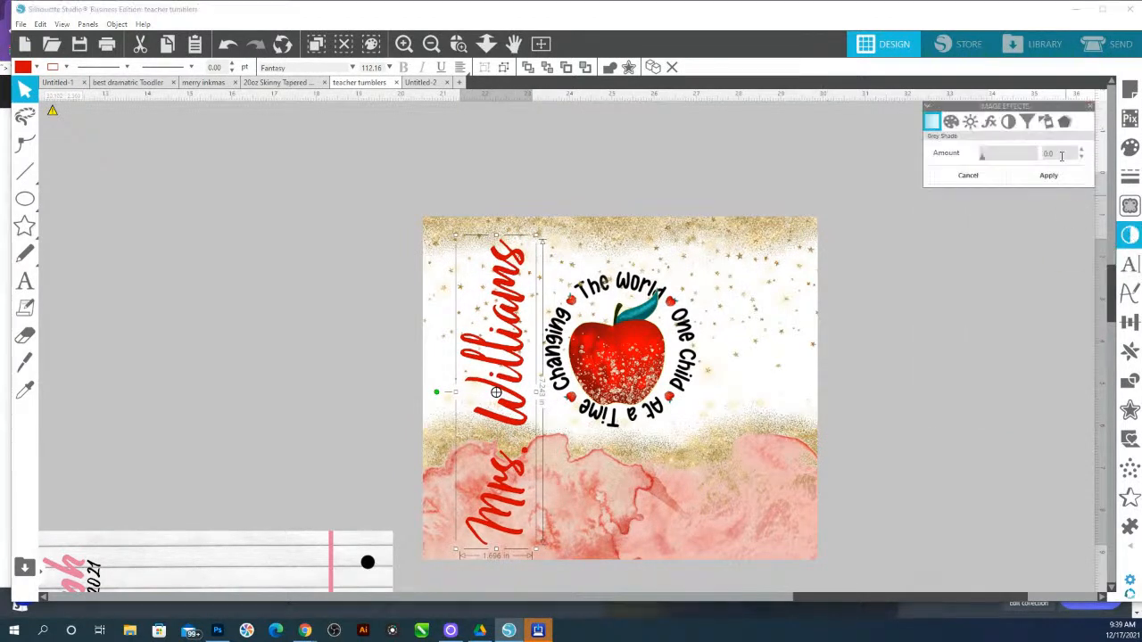
left_click(1063, 125)
left_click(1034, 186)
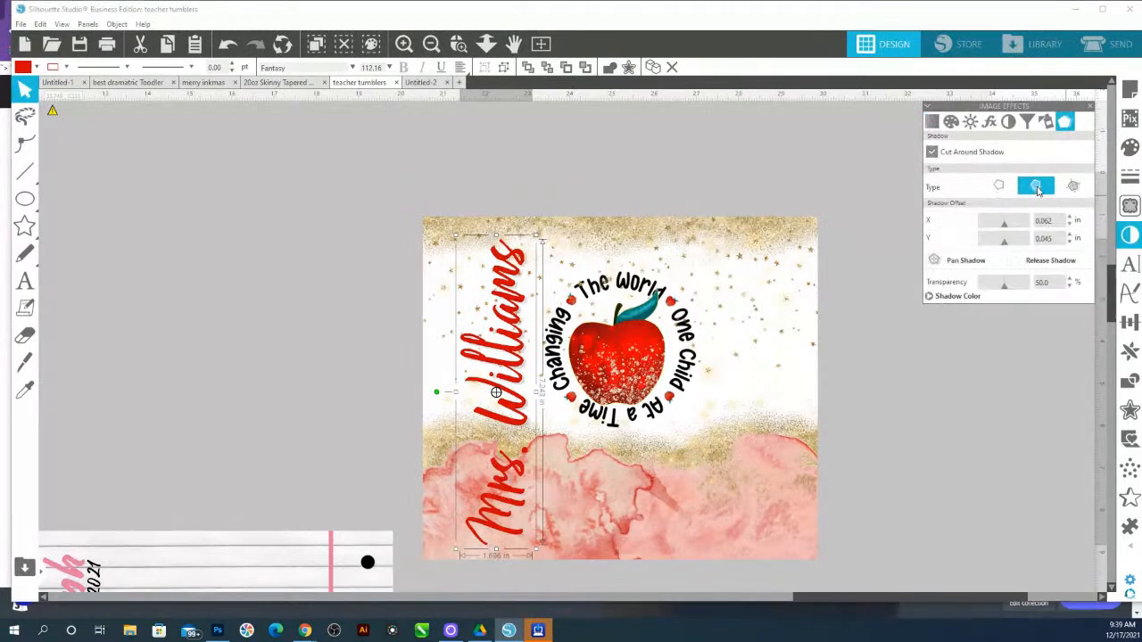
left_click(955, 298)
left_click(1009, 309)
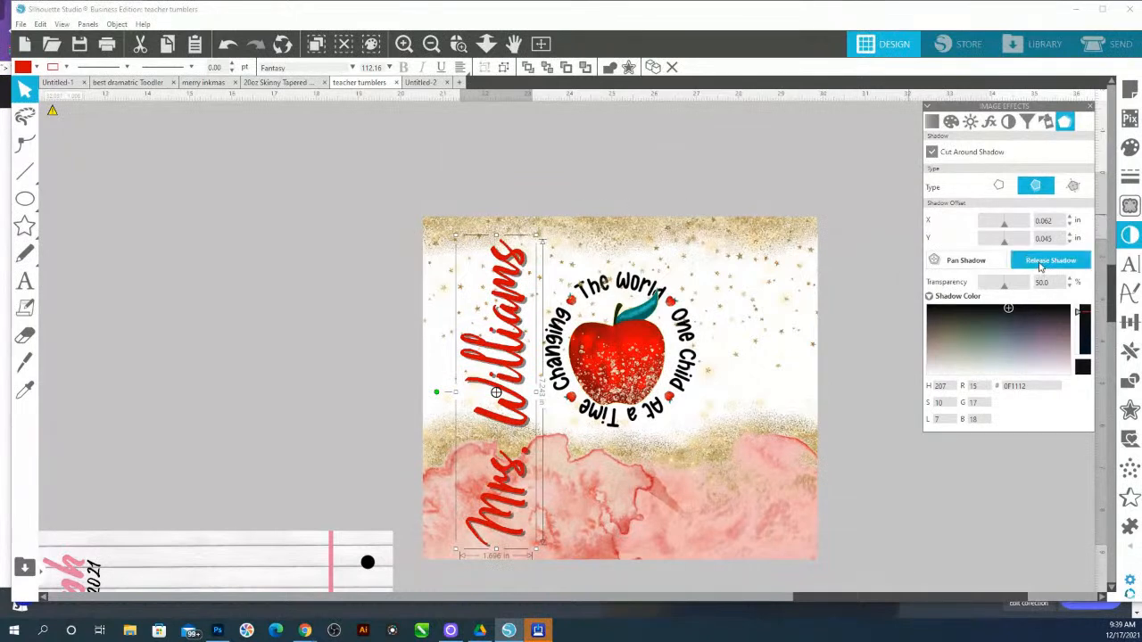
Release the name's shadow and fill the shadow object with a gold color sampled from the background glitter
left_click(505, 282)
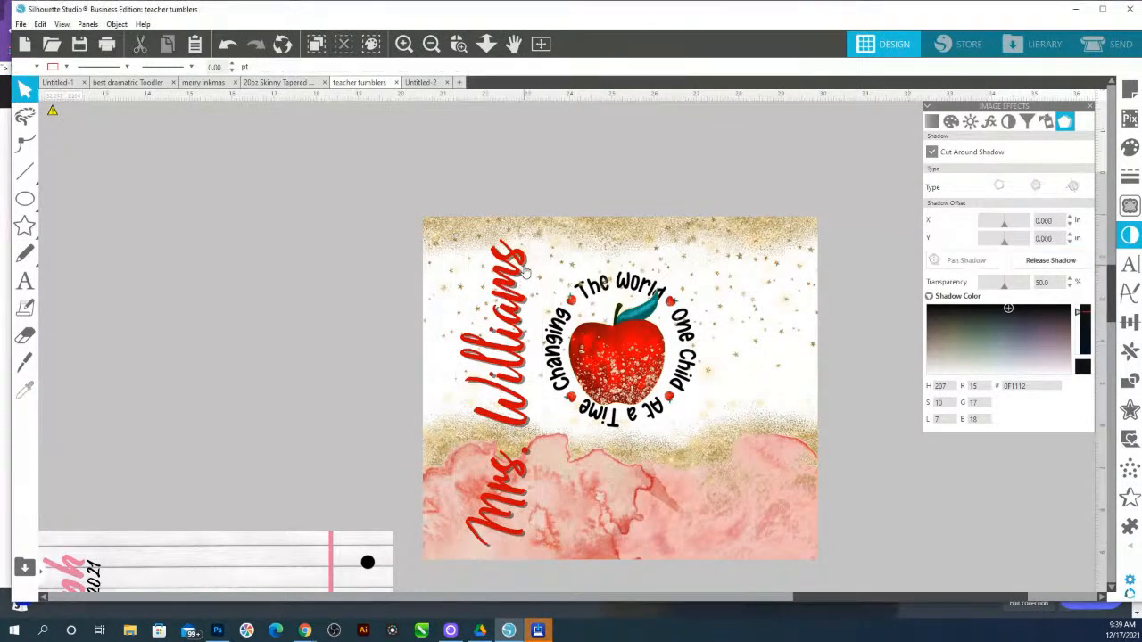
left_click(525, 265)
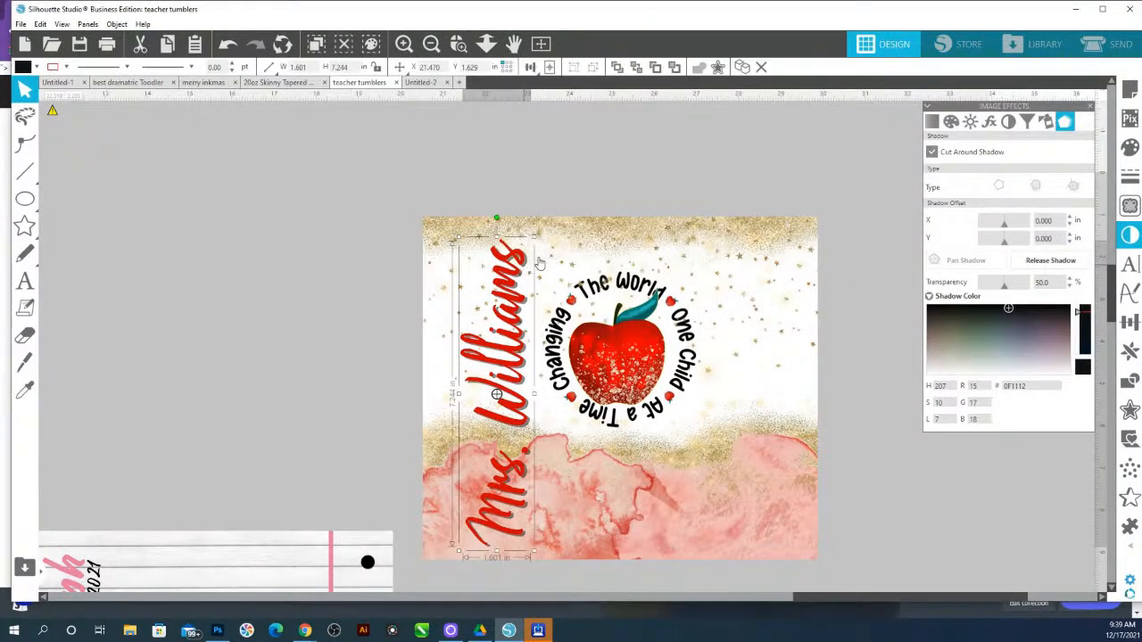
left_click(1130, 147)
left_click(1054, 154)
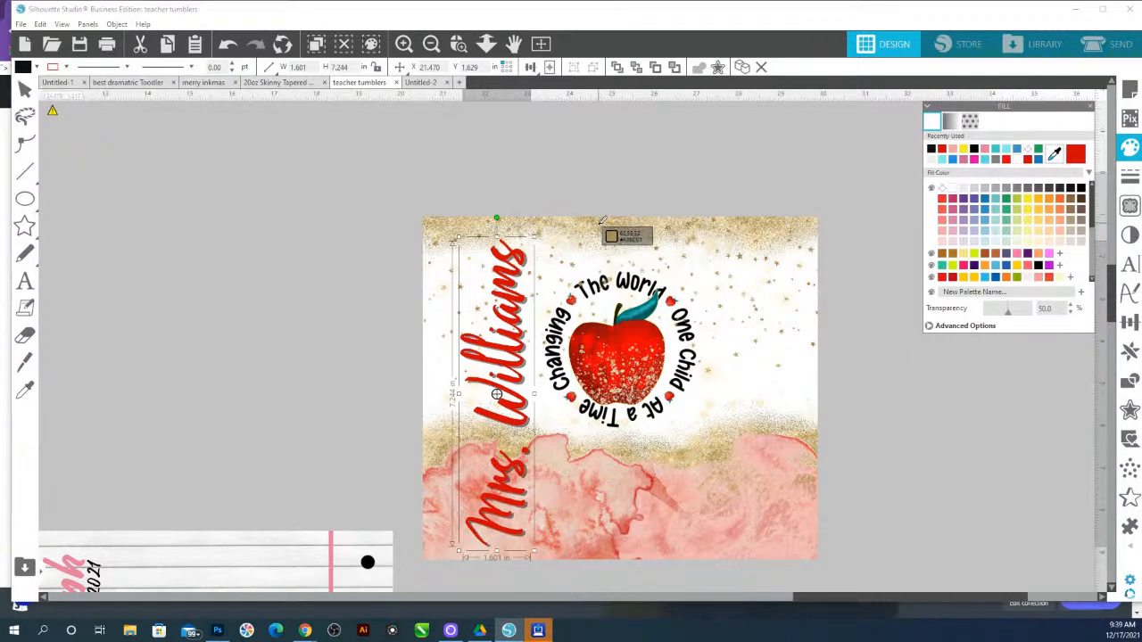
left_click(603, 220)
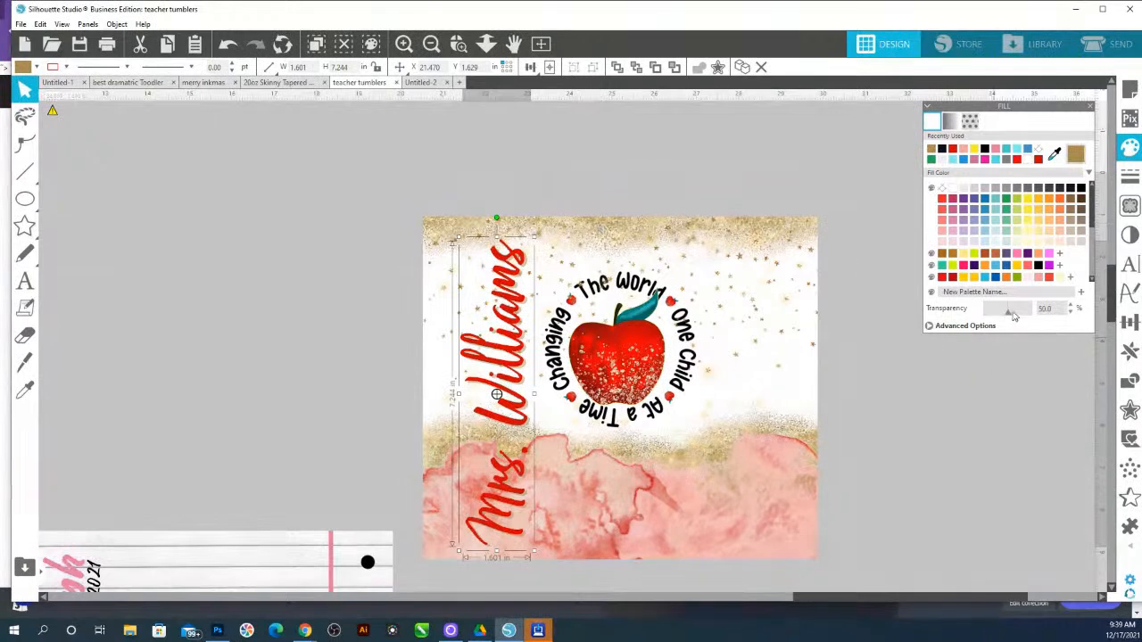
left_click_drag(1002, 318, 996, 319)
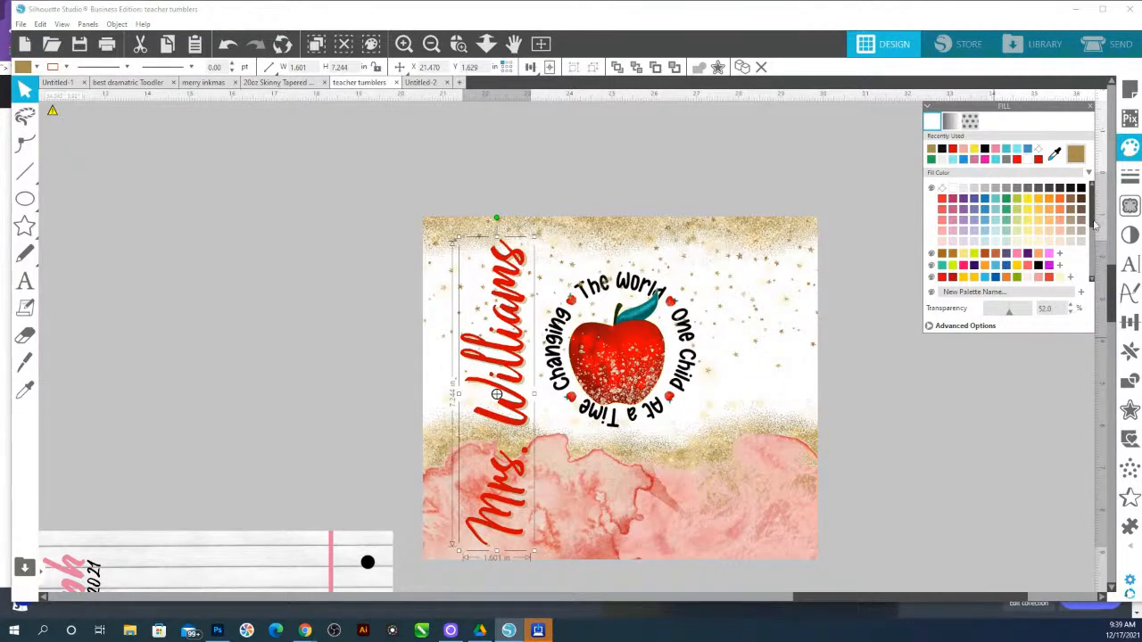
Set the name text's shadow transparency to 90% in the shadow effects
left_click(1130, 235)
left_click(1063, 124)
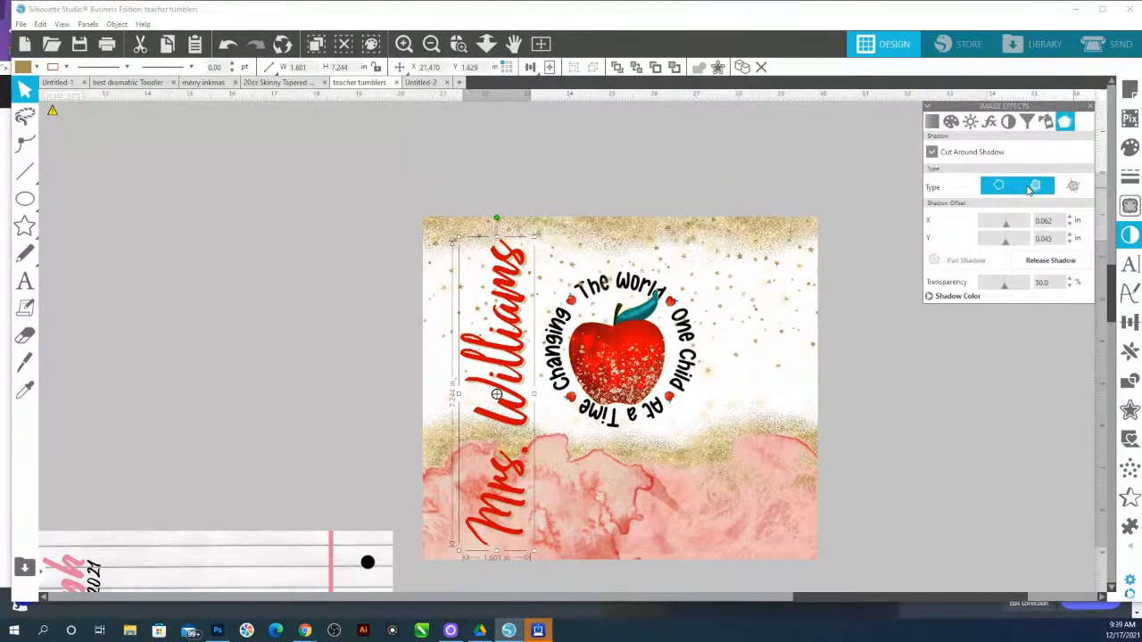
left_click(1000, 301)
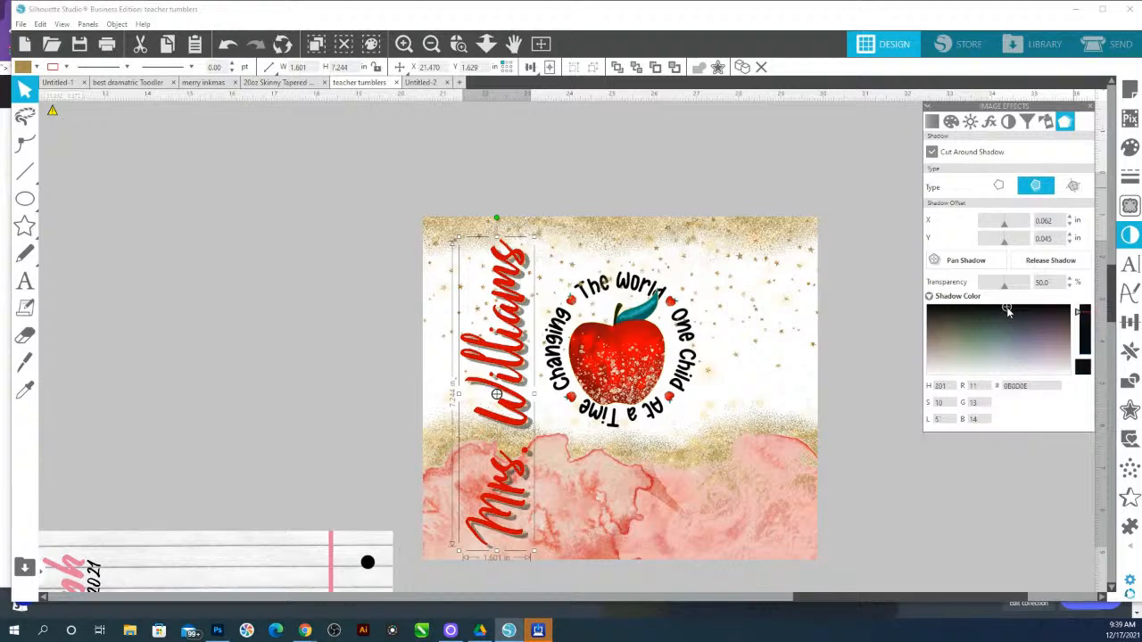
left_click_drag(999, 293, 1022, 294)
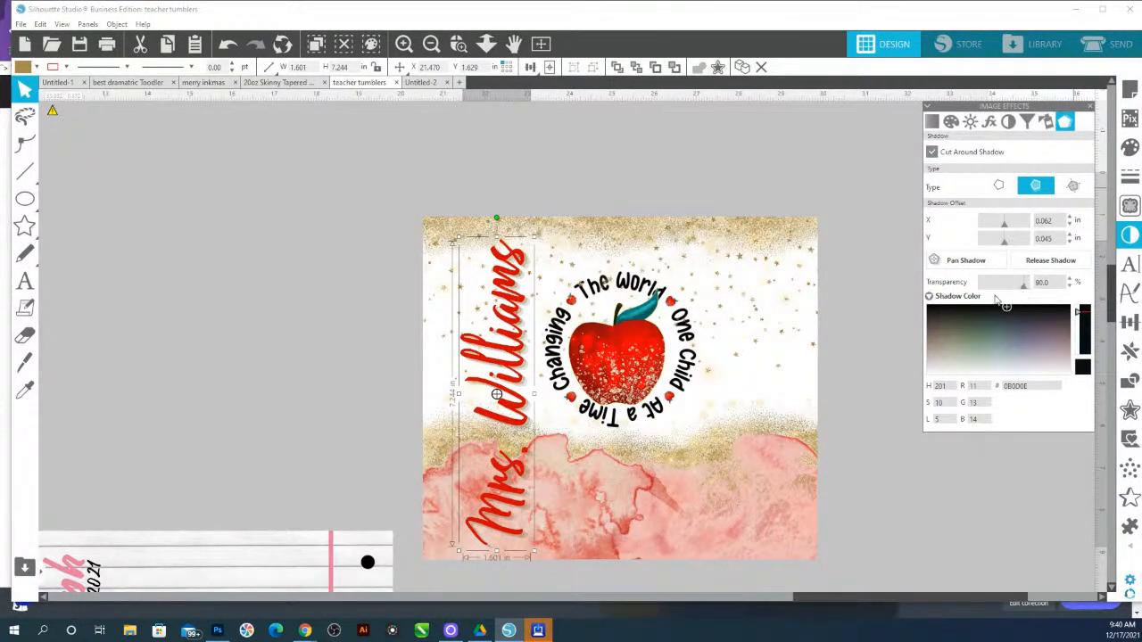
left_click(965, 264)
left_click(497, 395)
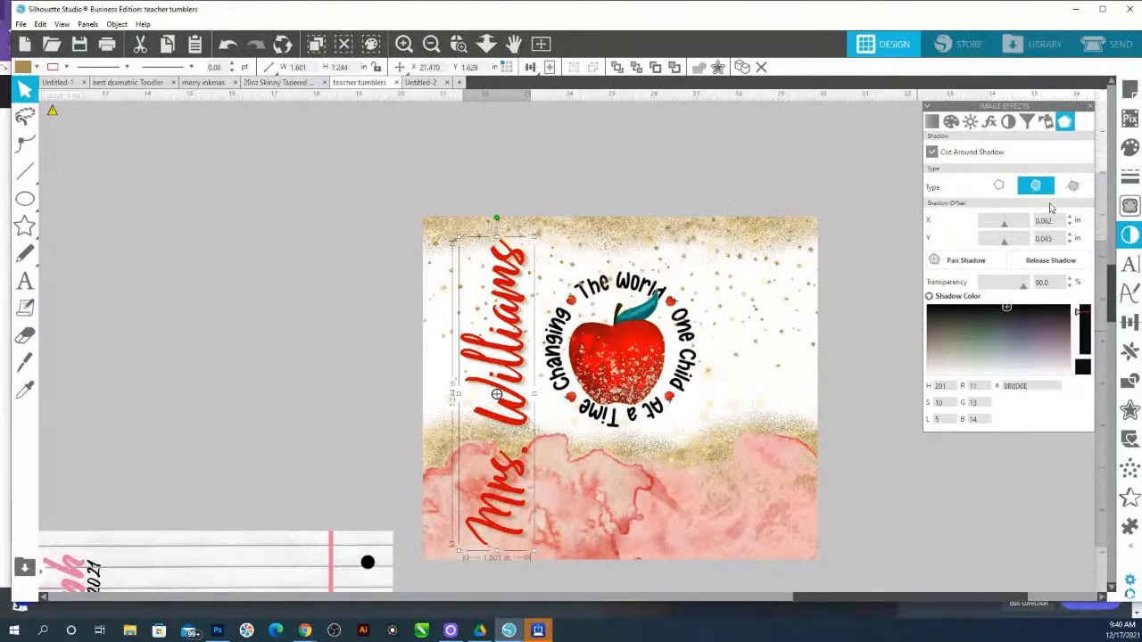
left_click(998, 185)
left_click(633, 172)
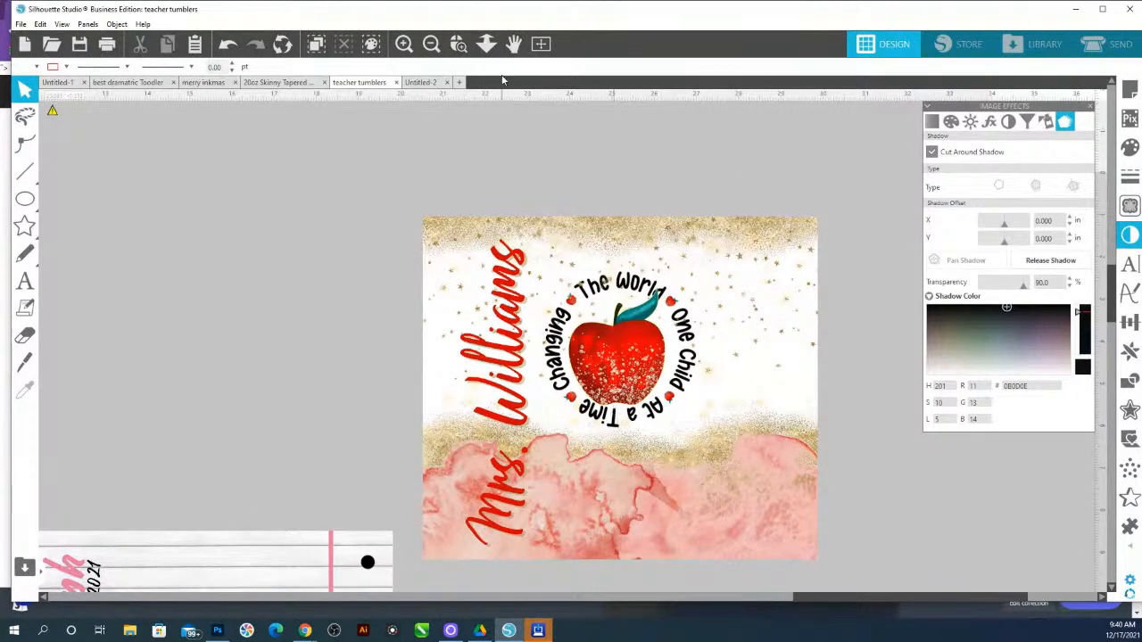
Scale the name text down to about 5.5 in tall on the tumbler design
left_click(487, 46)
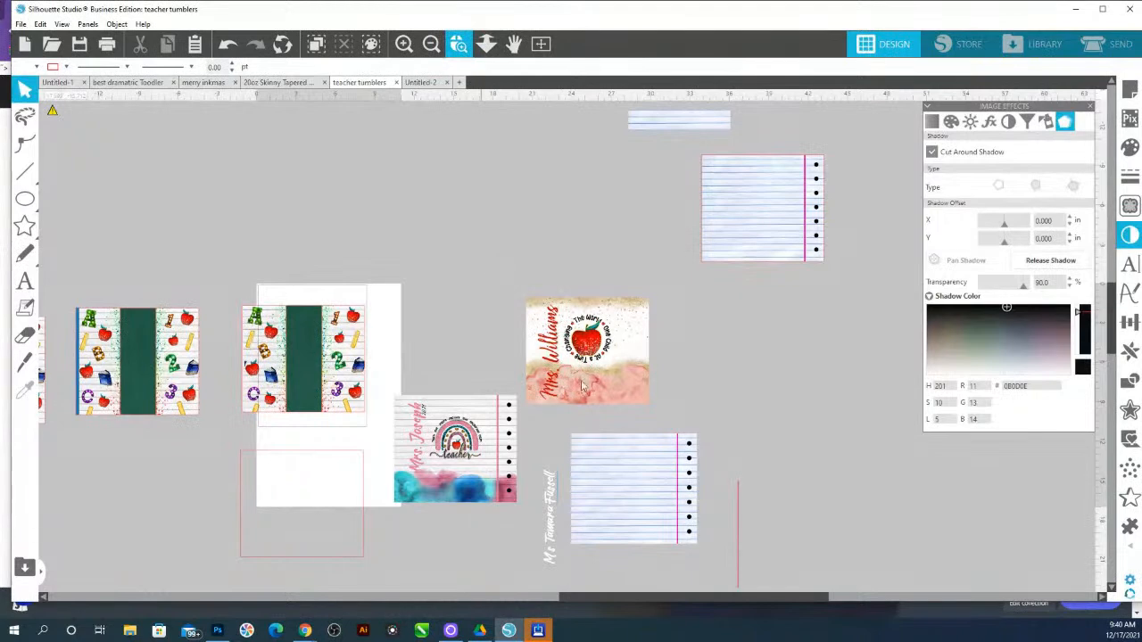
left_click_drag(621, 423, 578, 328)
left_click(486, 44)
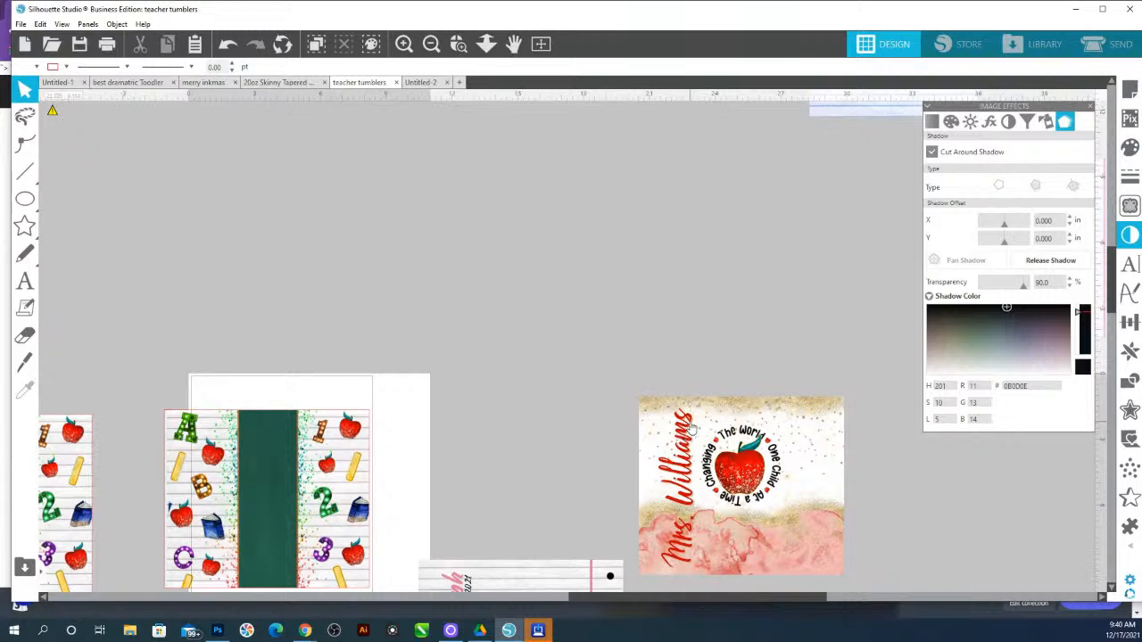
left_click(693, 426)
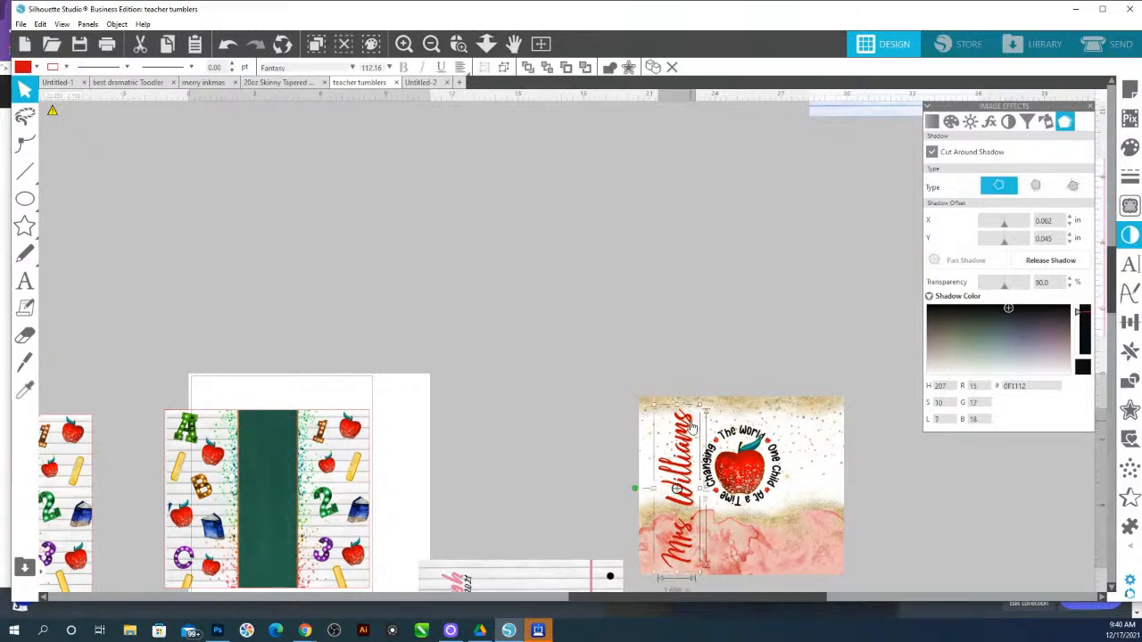
left_click(459, 44)
left_click_drag(635, 405, 866, 599)
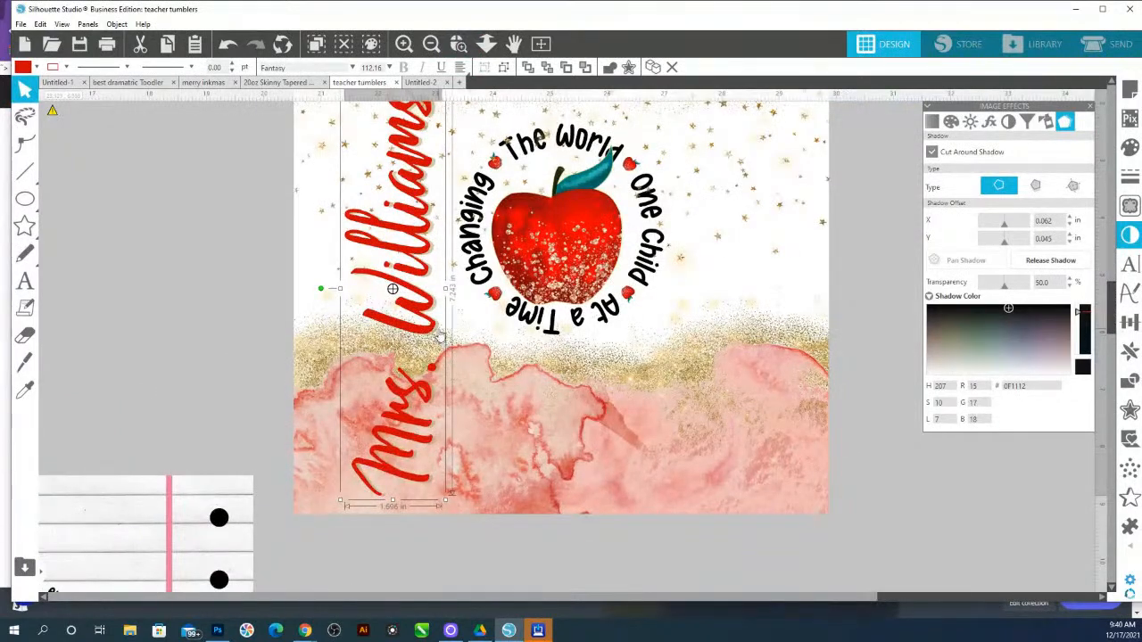
left_click(439, 330, "shift")
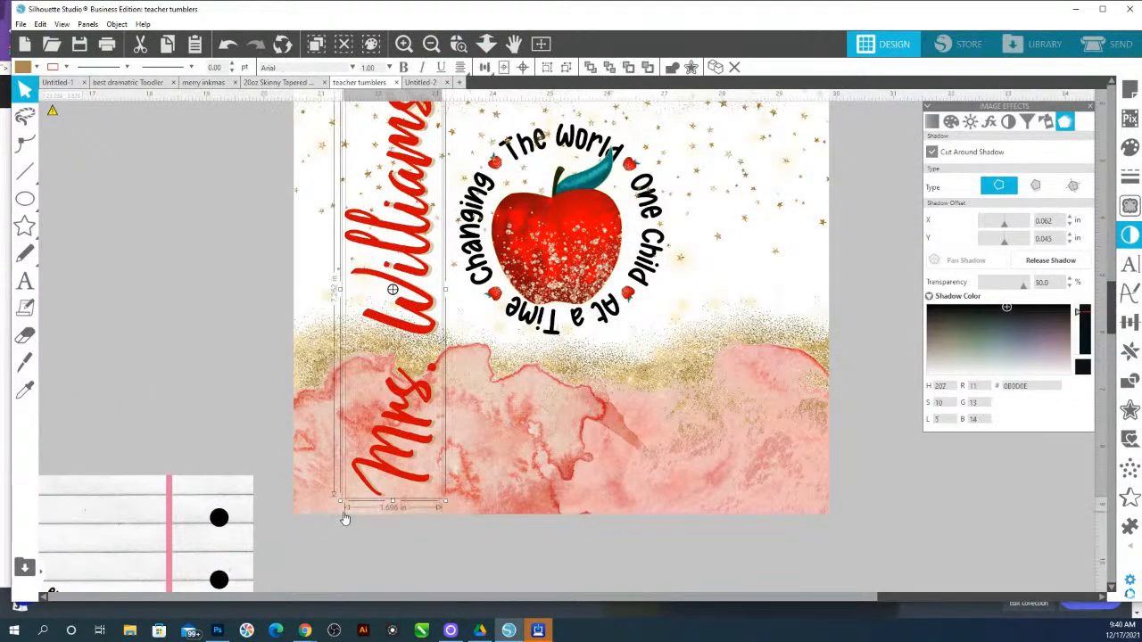
left_click_drag(340, 501, 430, 427)
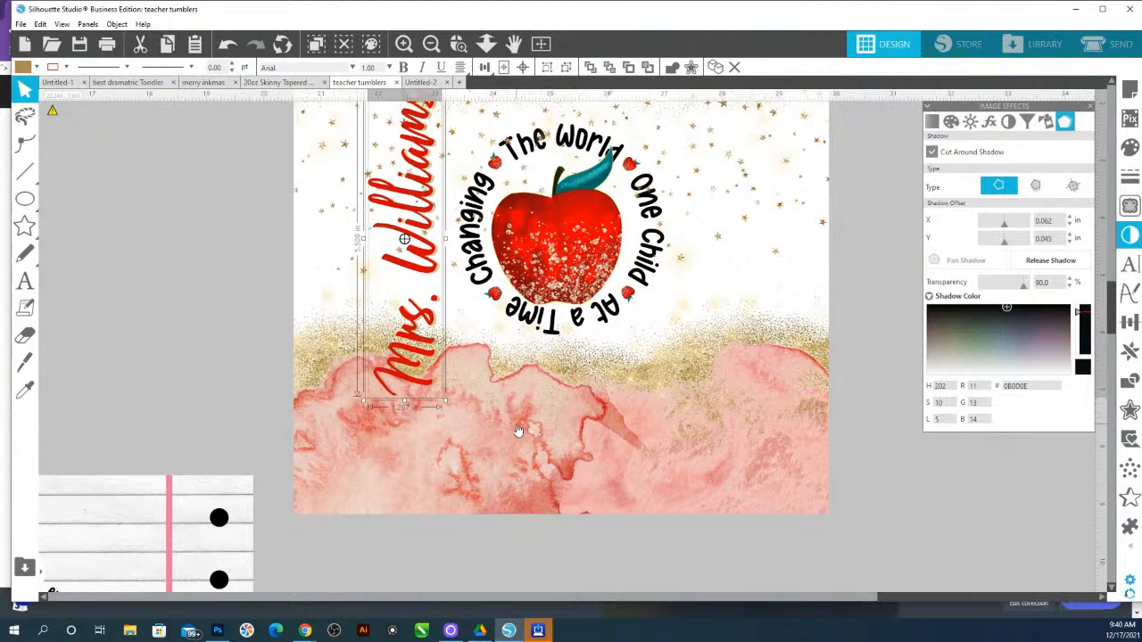
Move the vertical name text to the right side of the apple design and nudge it upward
scroll(520, 430, "up", 2)
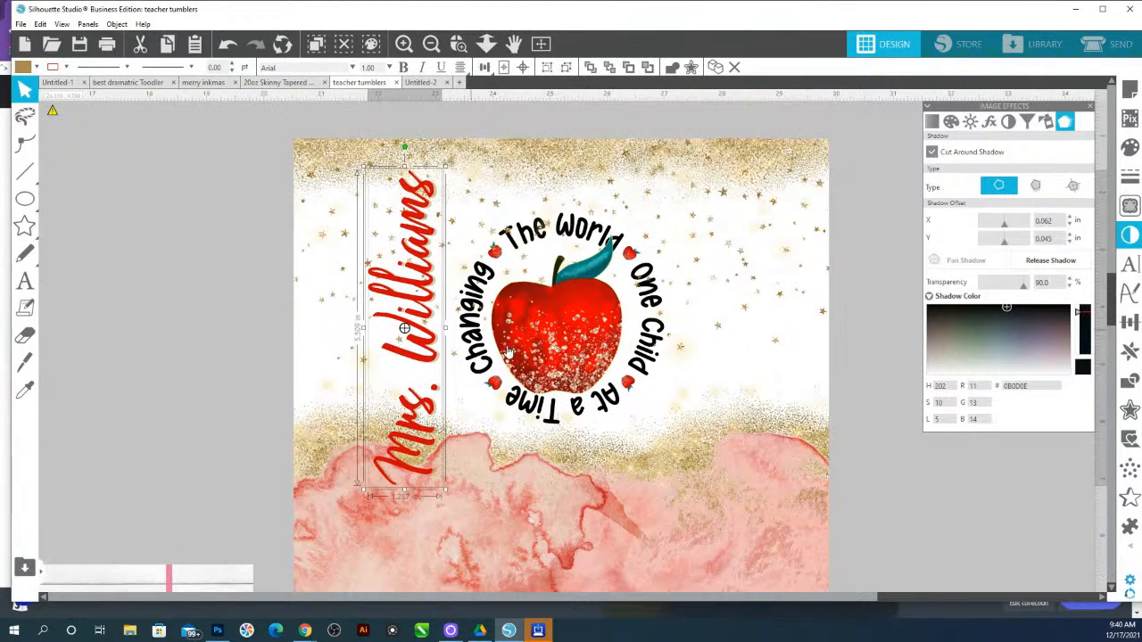
left_click_drag(426, 258, 426, 267)
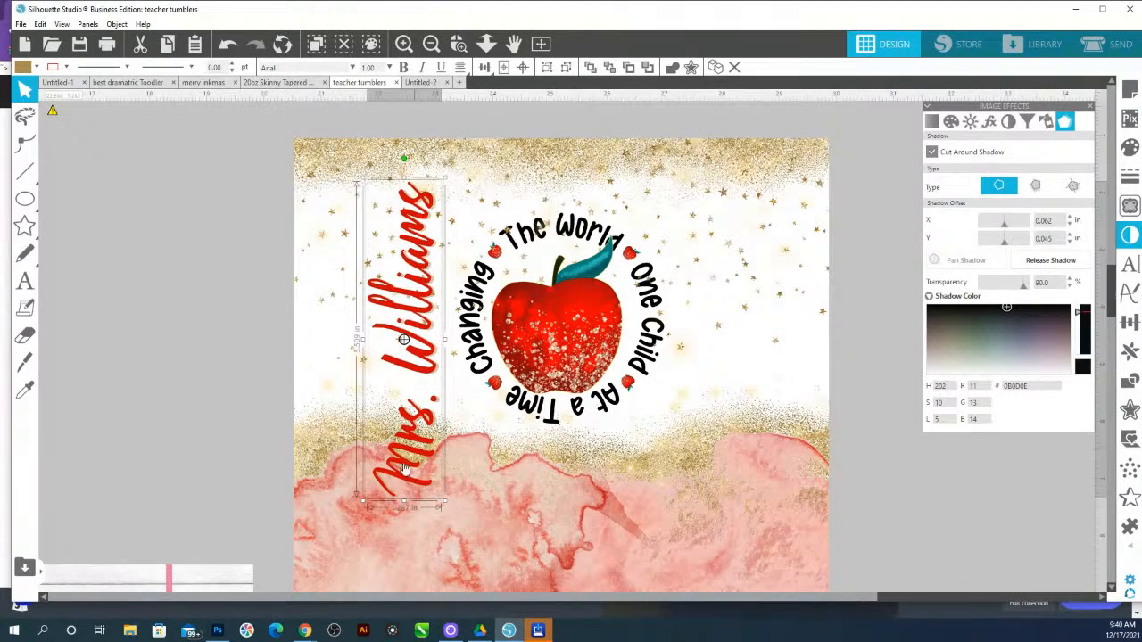
left_click_drag(425, 314, 750, 325)
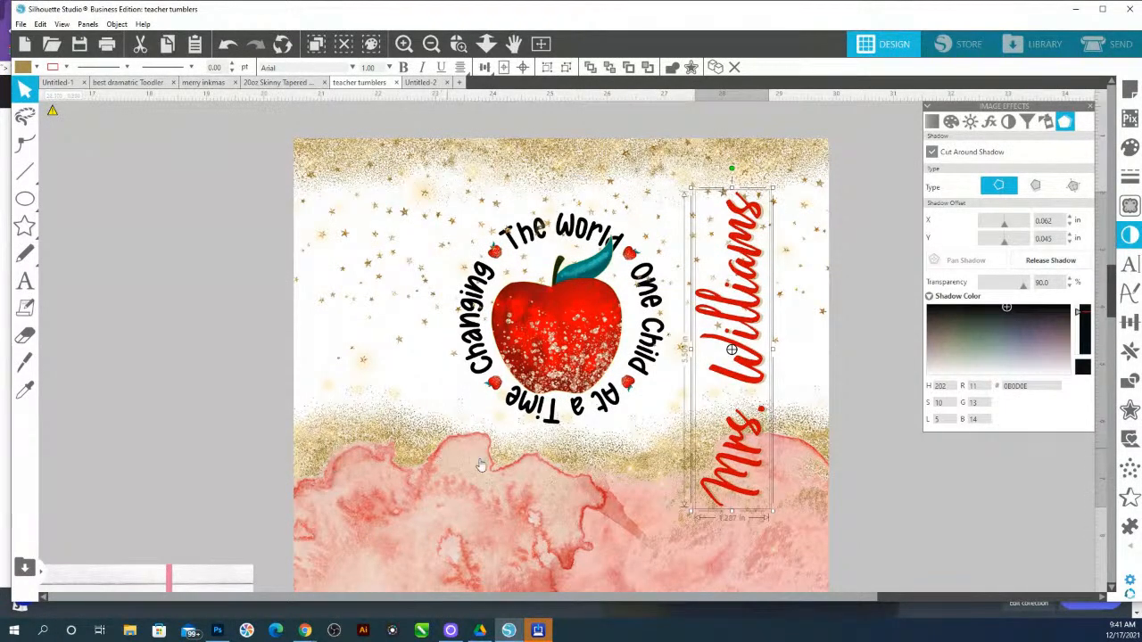
left_click(916, 490)
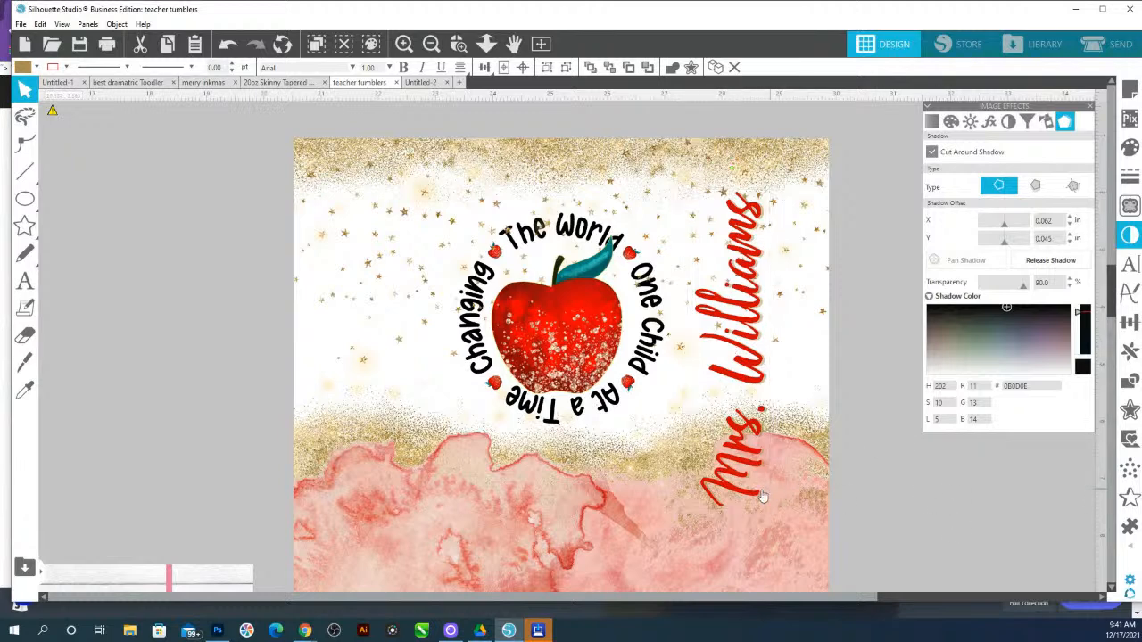
left_click(751, 218)
left_click(763, 221, "shift")
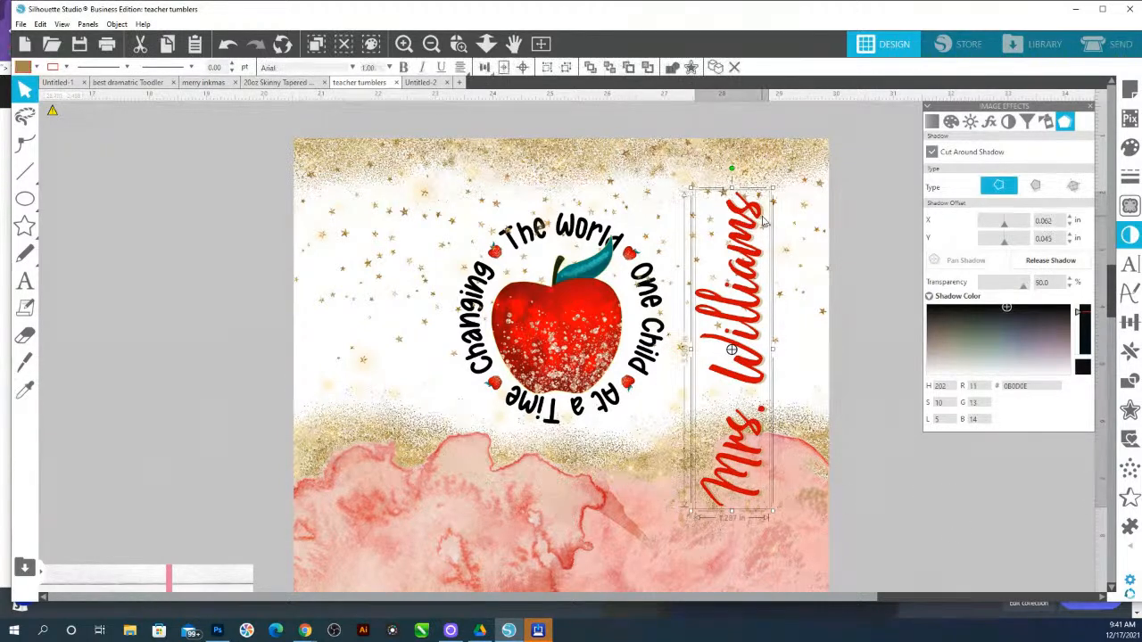
left_click_drag(761, 219, 757, 195)
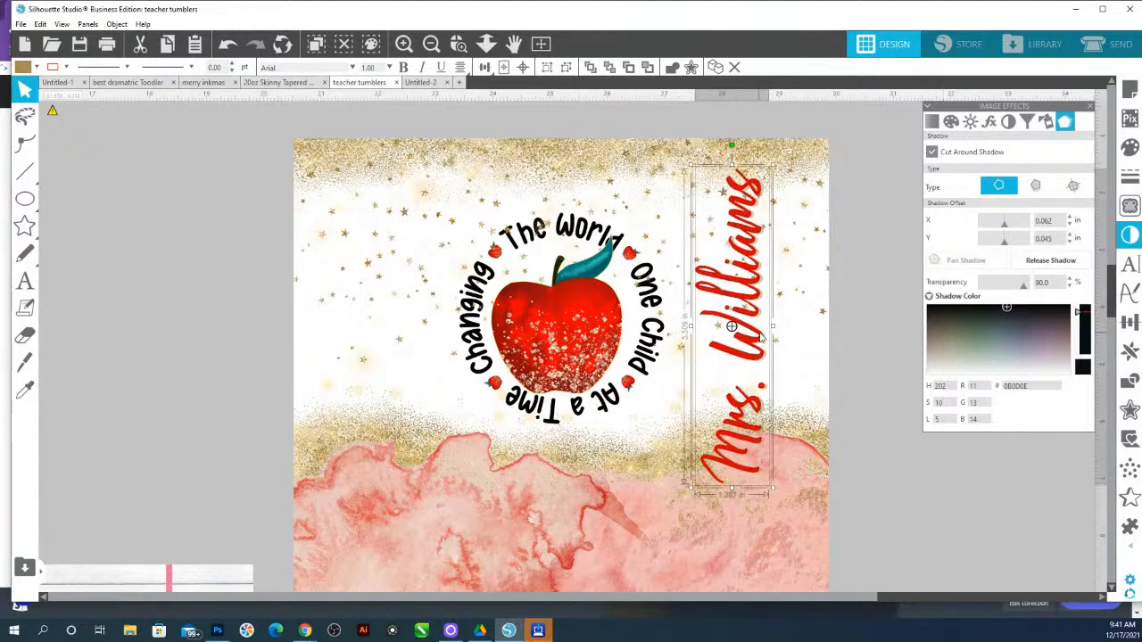
left_click(889, 504)
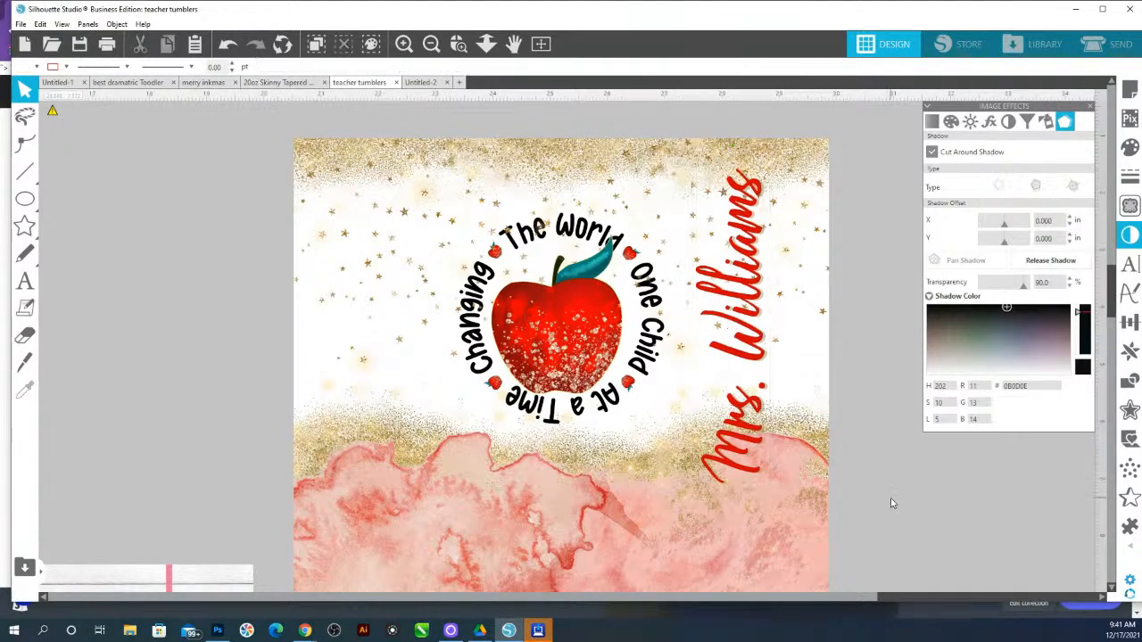
Inspect the name text and its shadow layer on the tumbler design
left_click(485, 44)
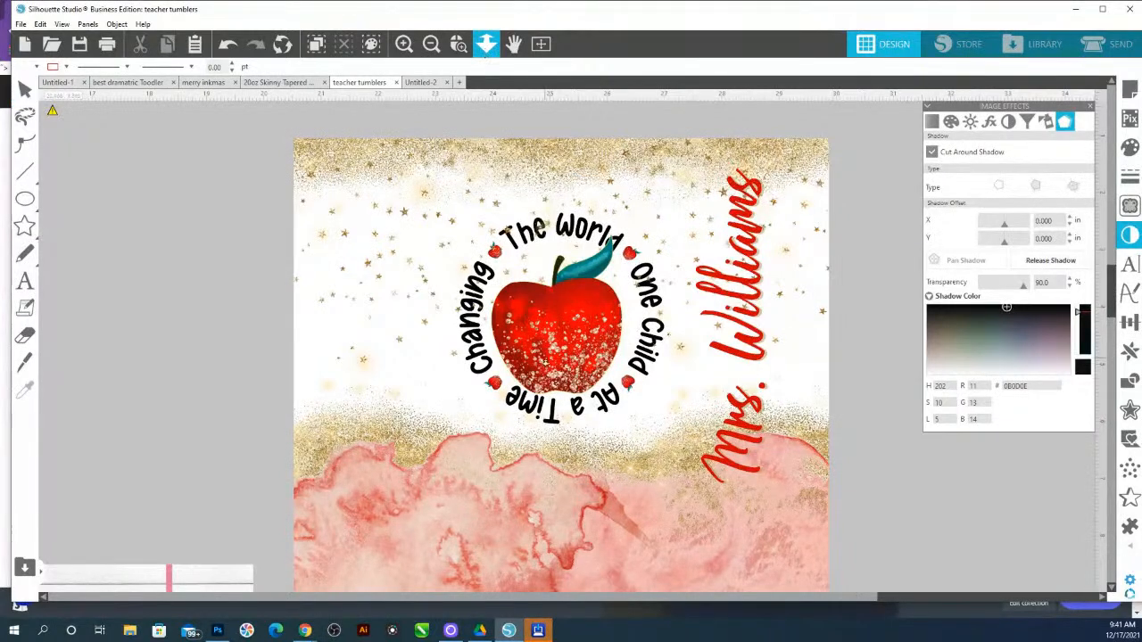
left_click(660, 419)
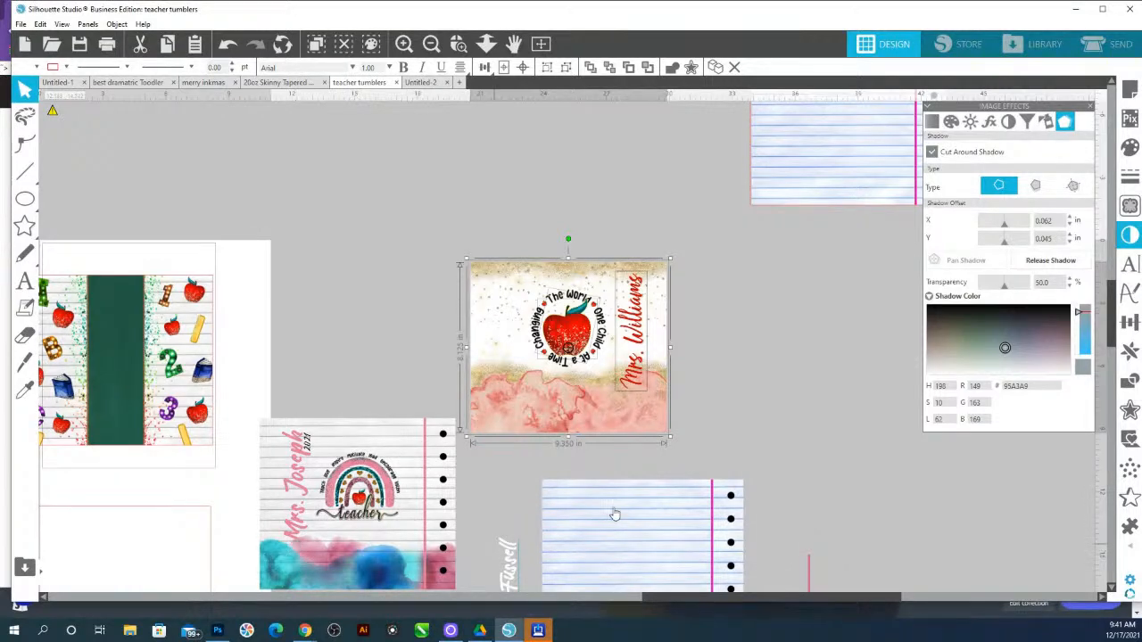
left_click(770, 418)
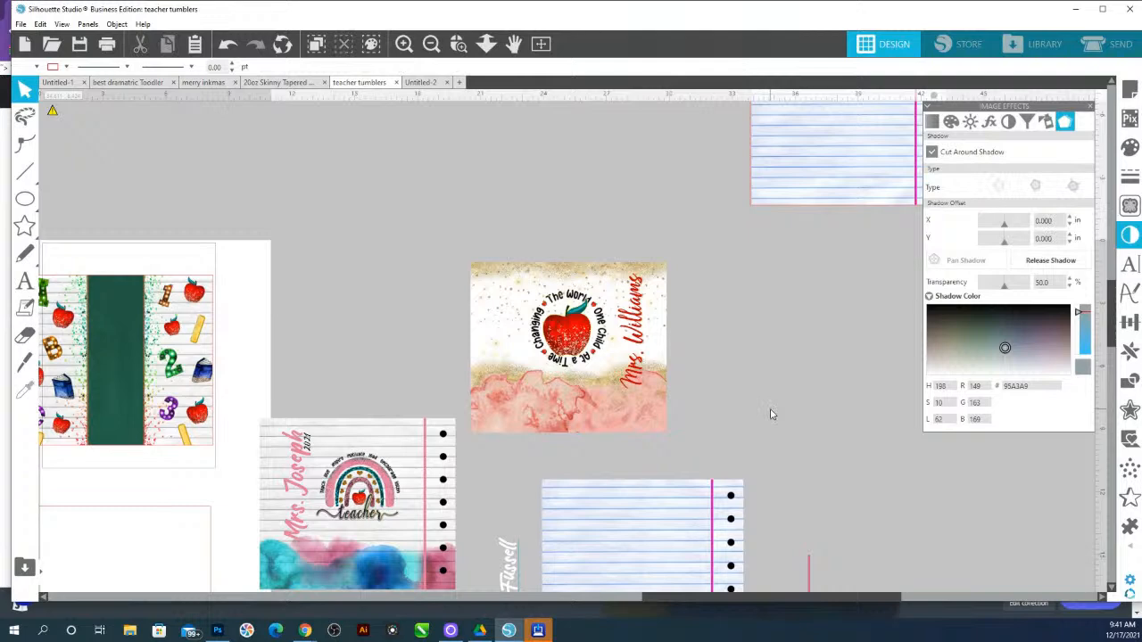
left_click(639, 300)
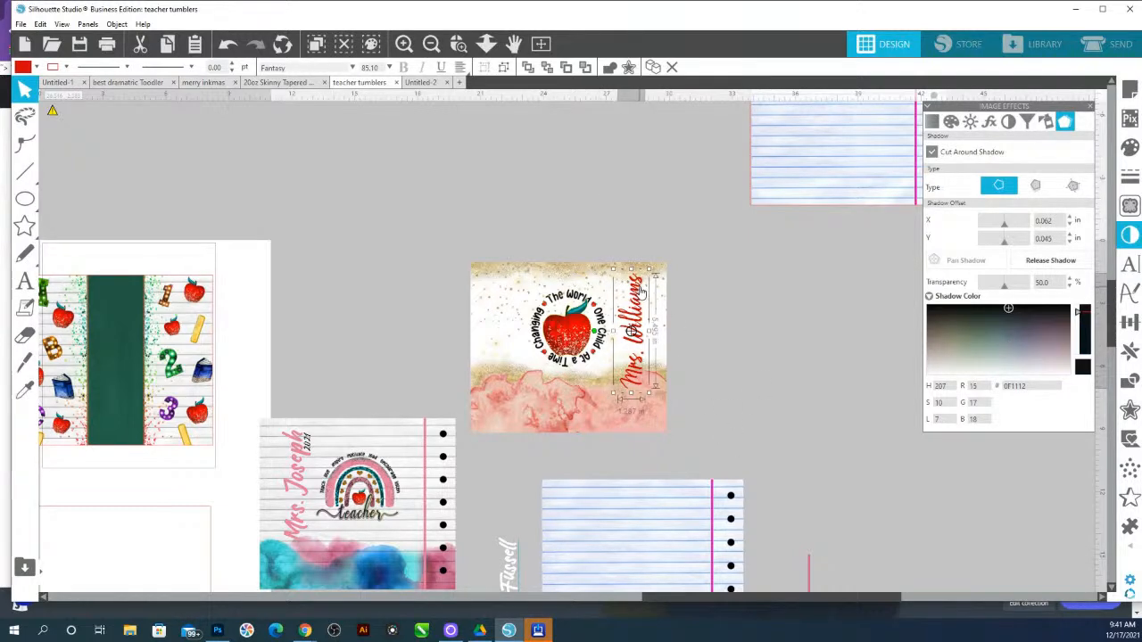
left_click(639, 287)
left_click(639, 287)
left_click(639, 286)
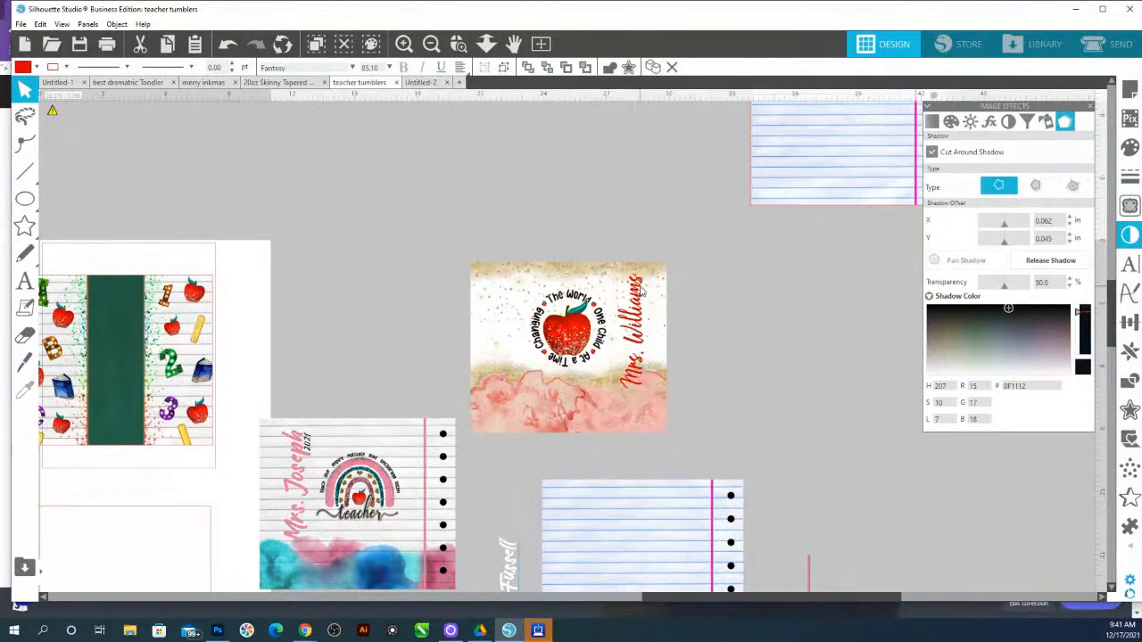
left_click(457, 43)
left_click(640, 275)
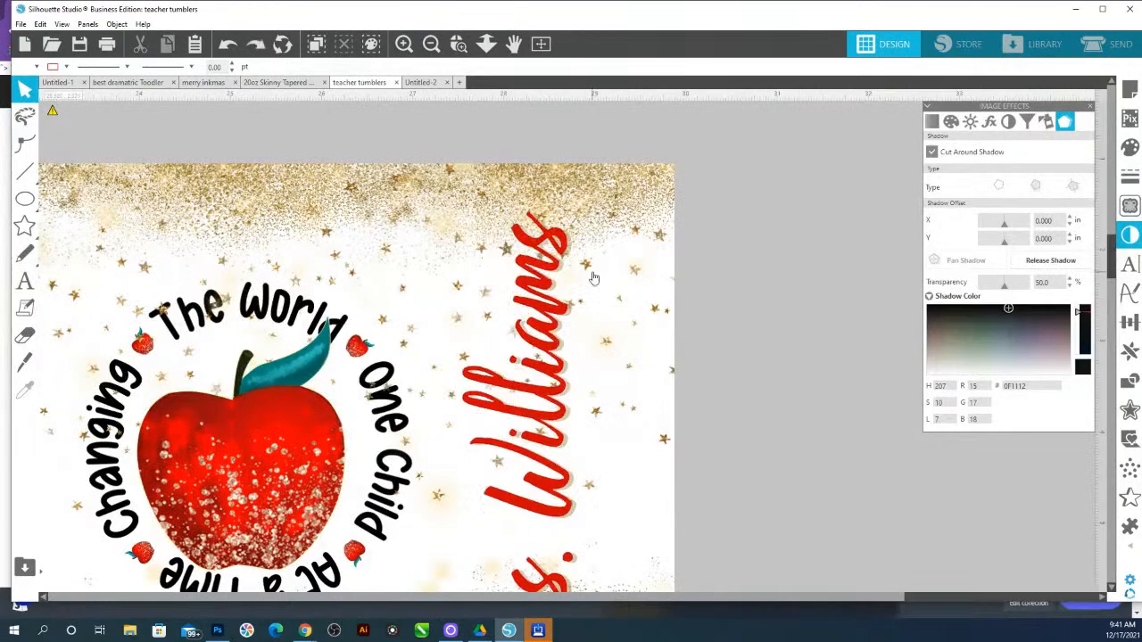
left_click(562, 271)
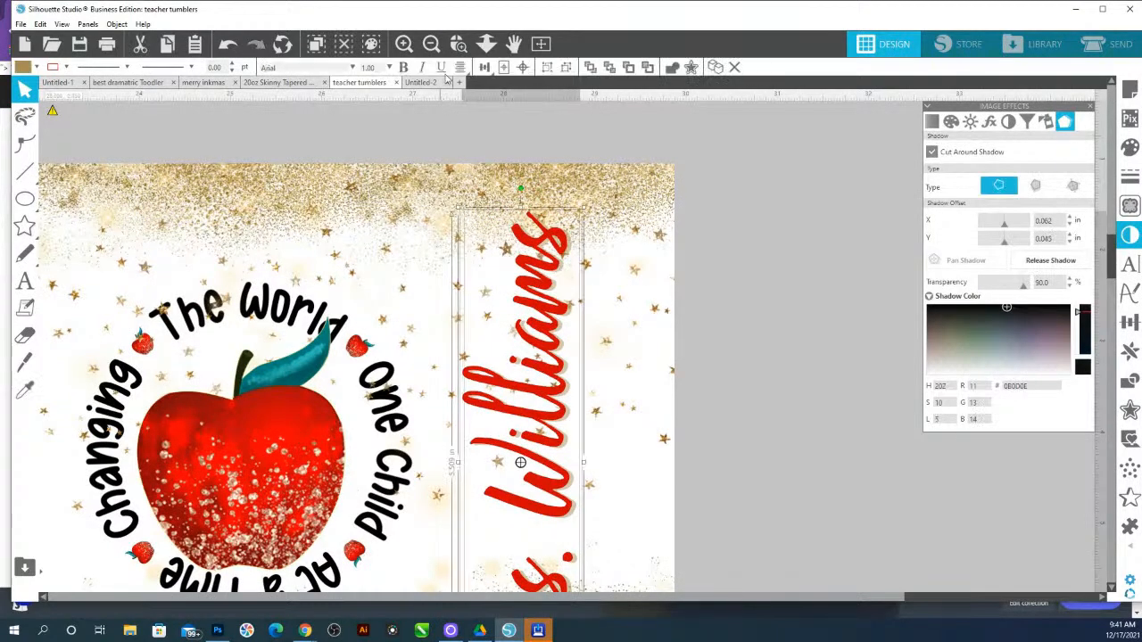
Rotate the name text horizontal and place it across the pink area below the apple
left_click(485, 43)
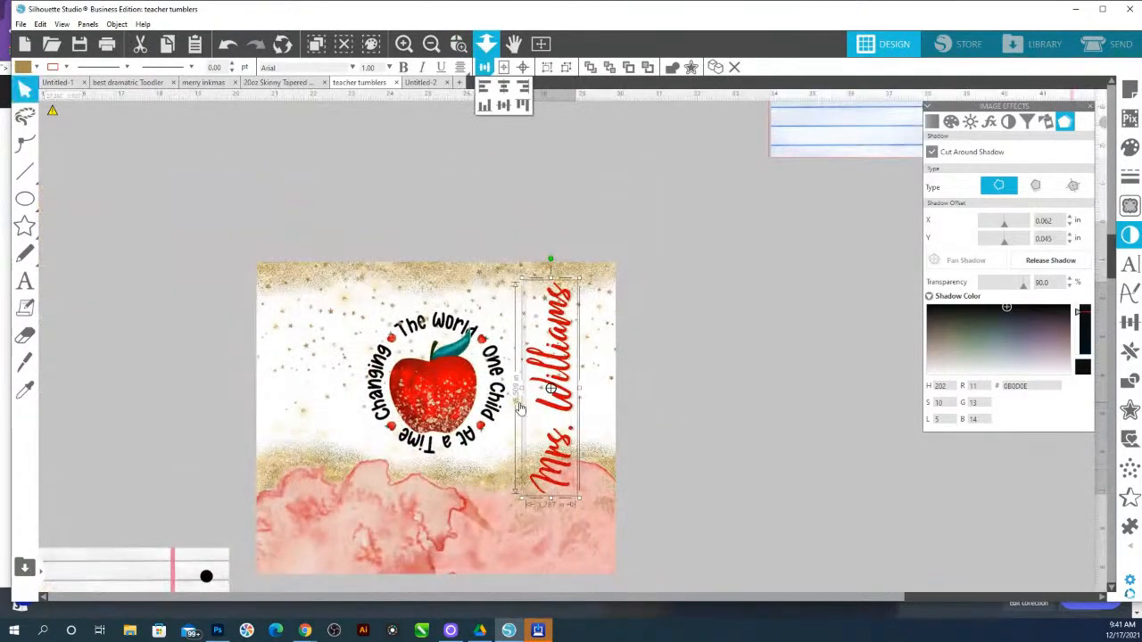
left_click_drag(551, 258, 603, 586)
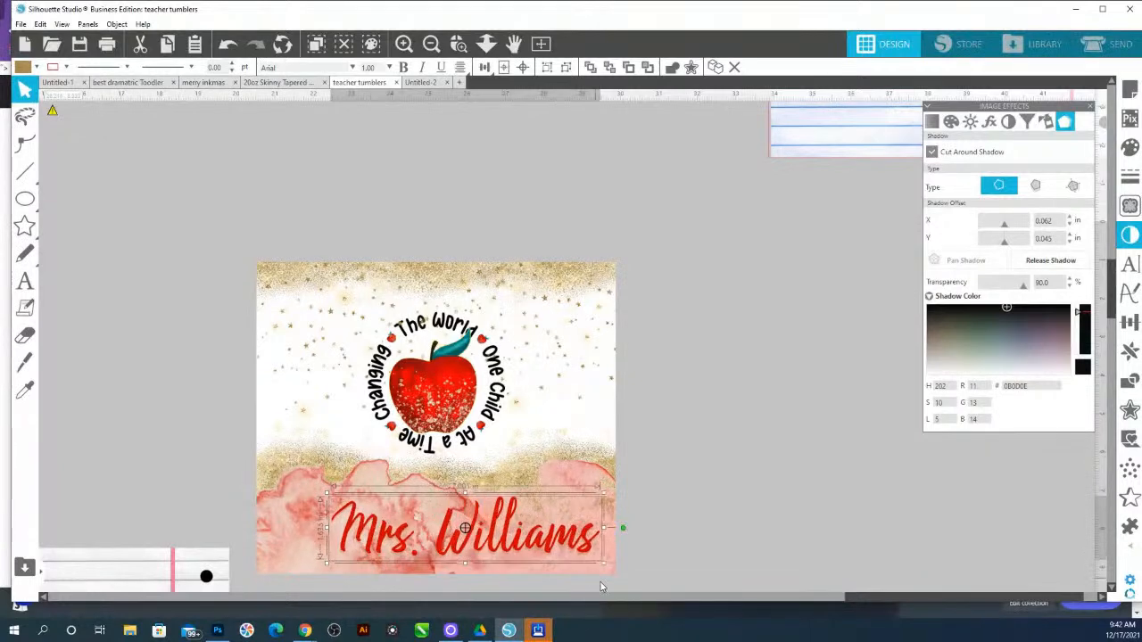
left_click_drag(587, 543, 567, 509)
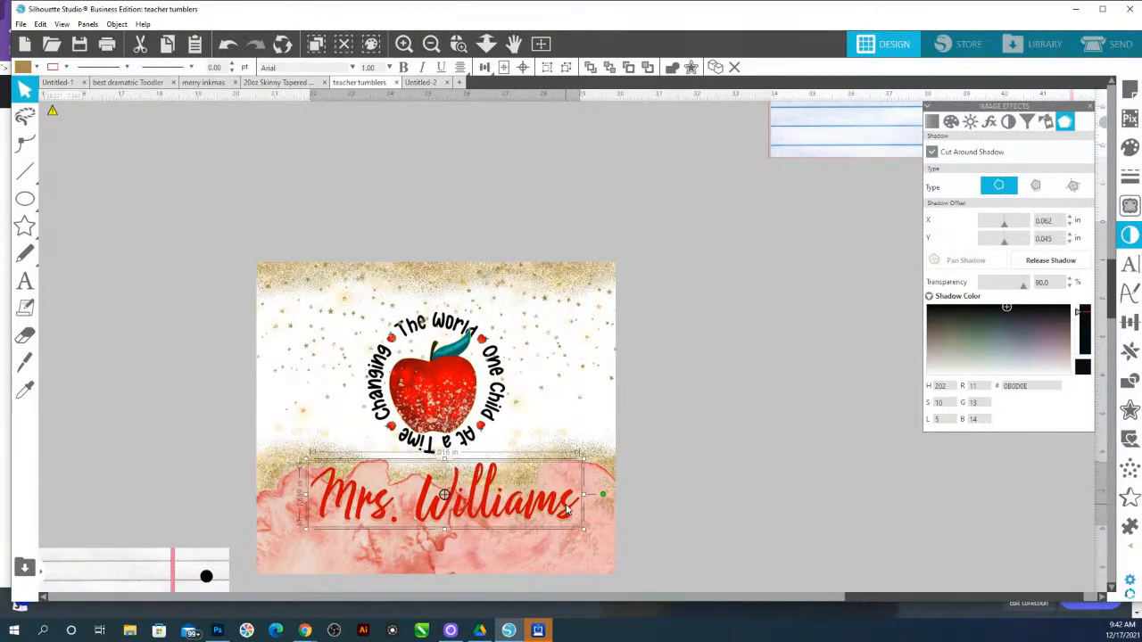
left_click(728, 473)
left_click(489, 487)
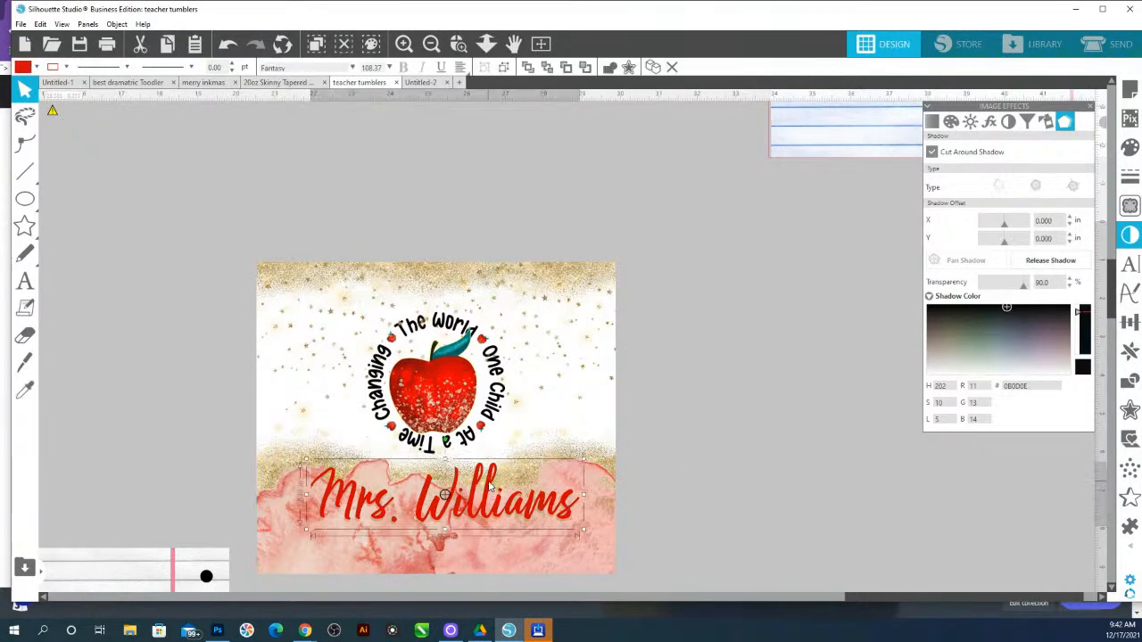
left_click(1127, 380)
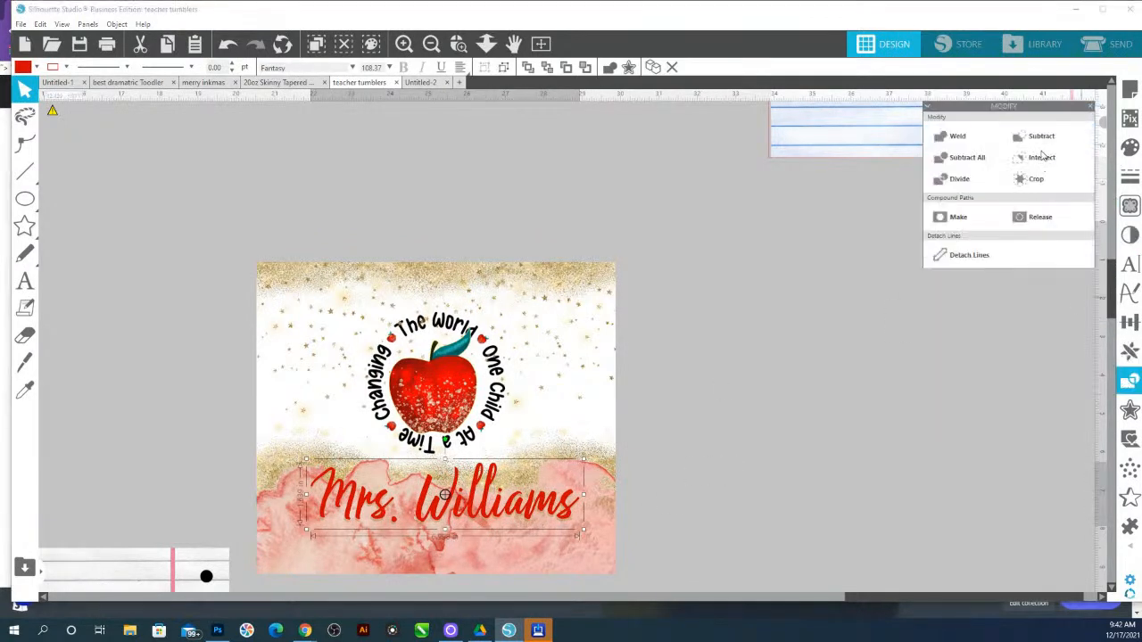
left_click(1128, 413)
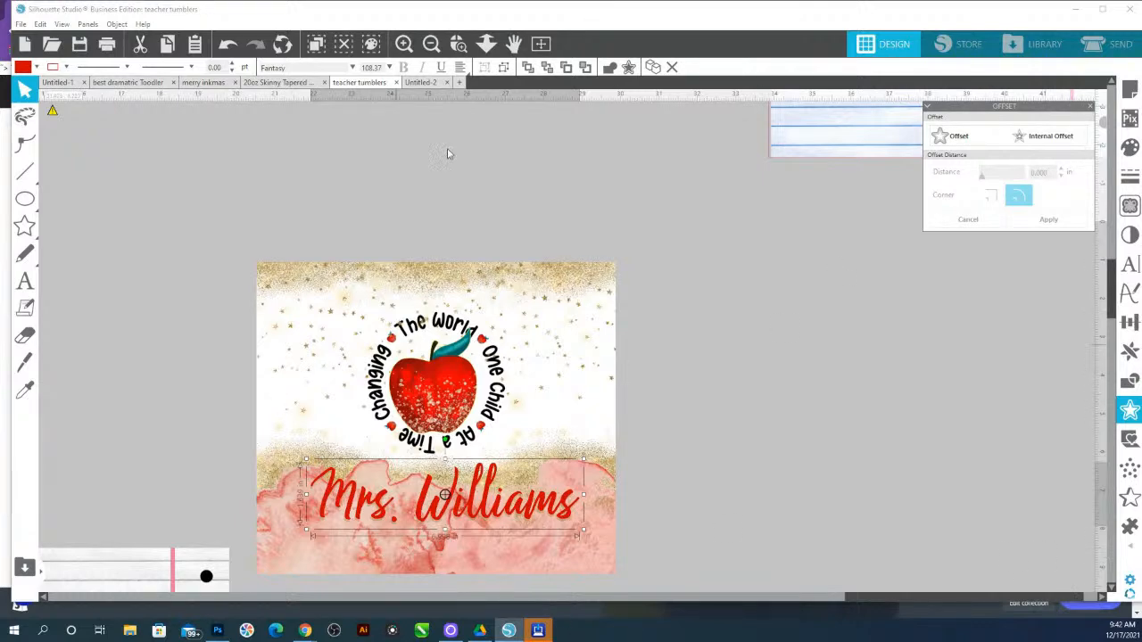
Duplicate the rainbow teacher tumbler design and place the copy below the original
left_click(486, 44)
left_click_drag(527, 395, 503, 237)
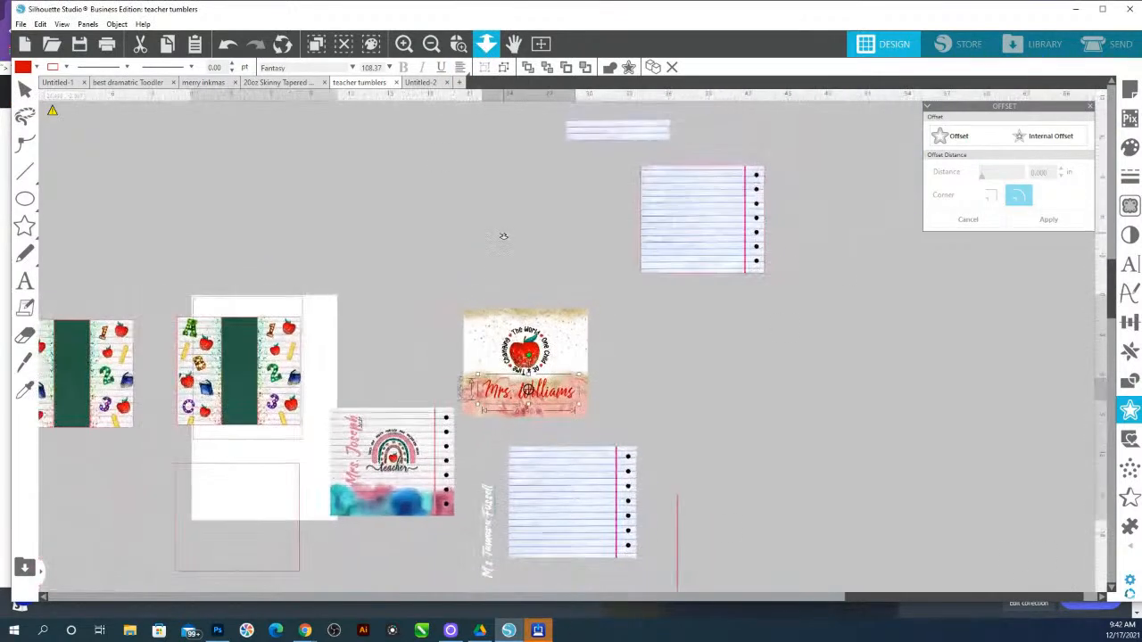
left_click(458, 44)
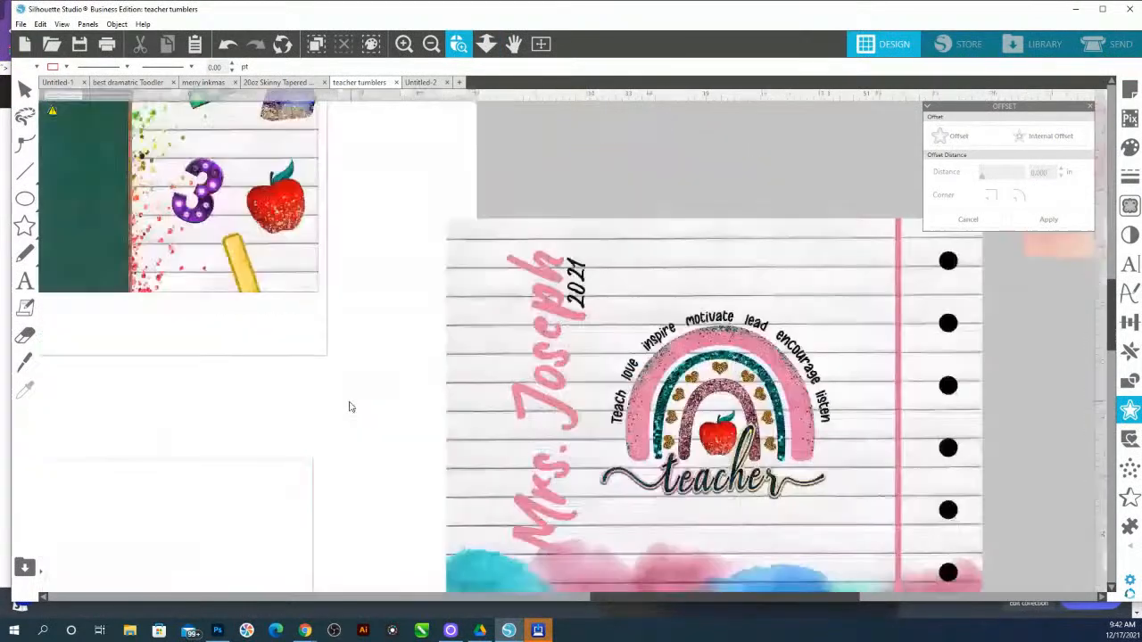
left_click(401, 411)
left_click(488, 47)
left_click_drag(517, 130, 676, 455)
left_click_drag(635, 311, 637, 476)
left_click(639, 453)
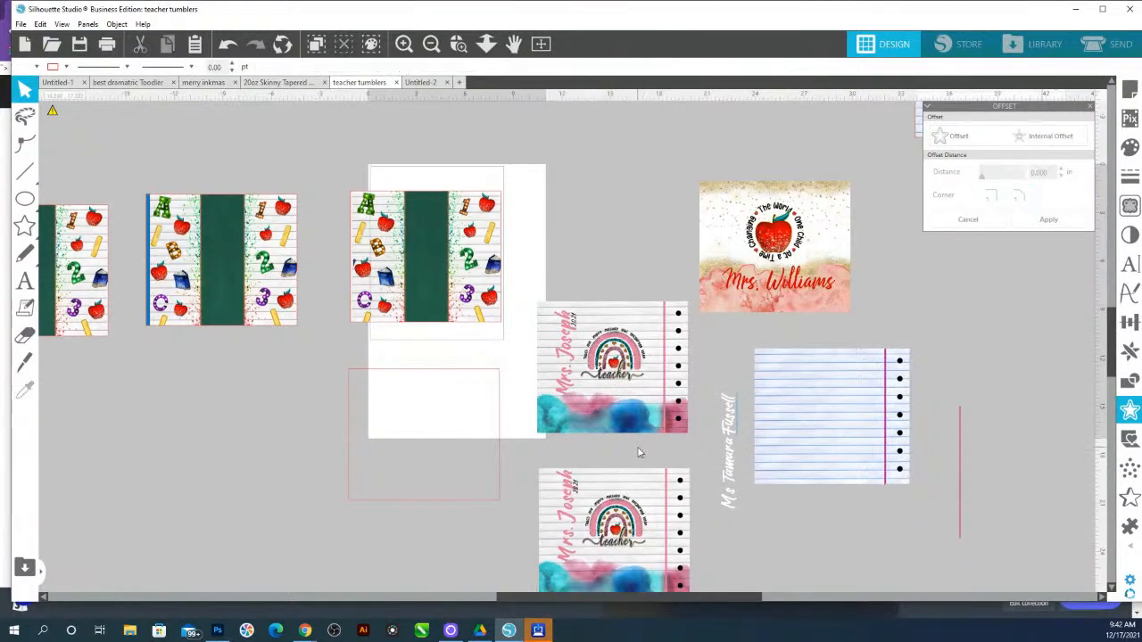
Ungroup the copied rainbow design and retype its name text as Williams
left_click(579, 482)
right_click(562, 480)
left_click(593, 346)
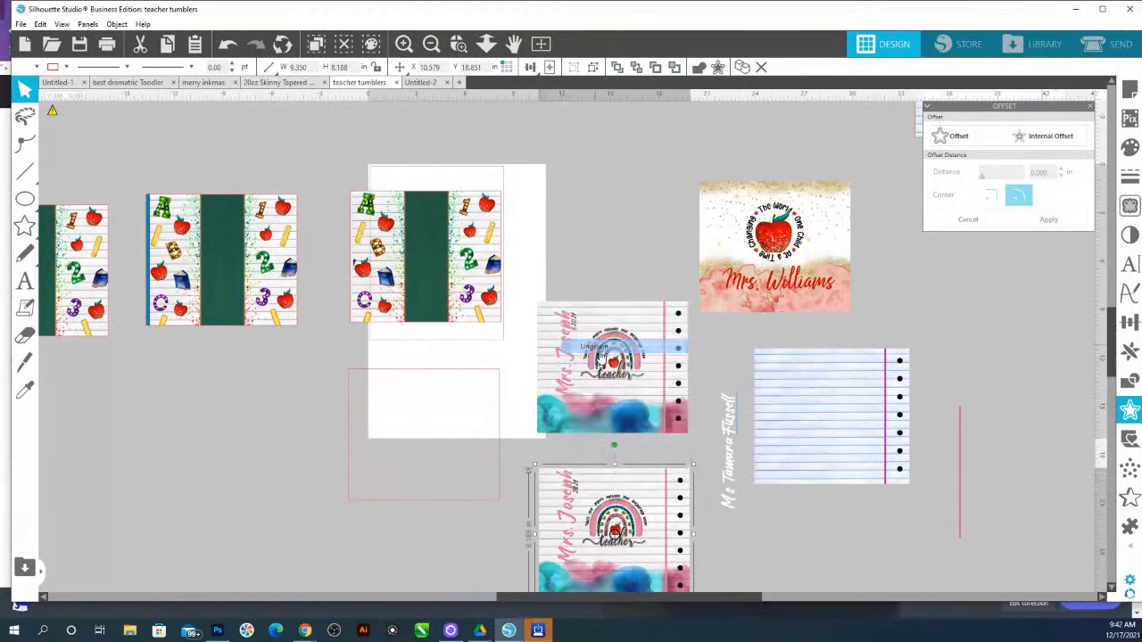
left_click(584, 449)
left_click(569, 490)
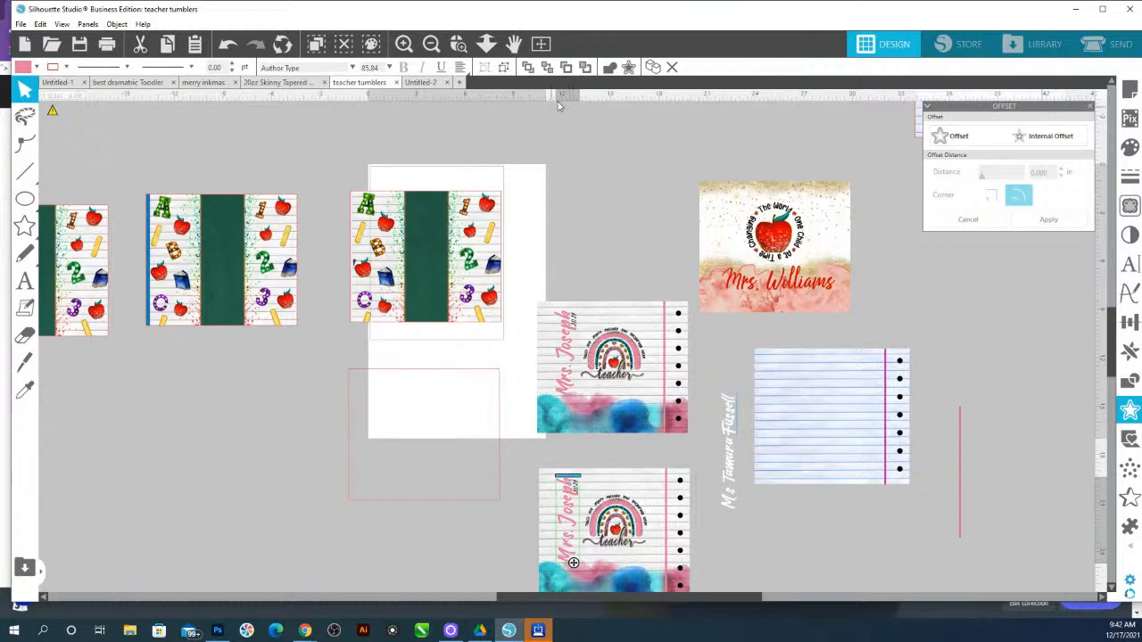
left_click(460, 49)
left_click(572, 562)
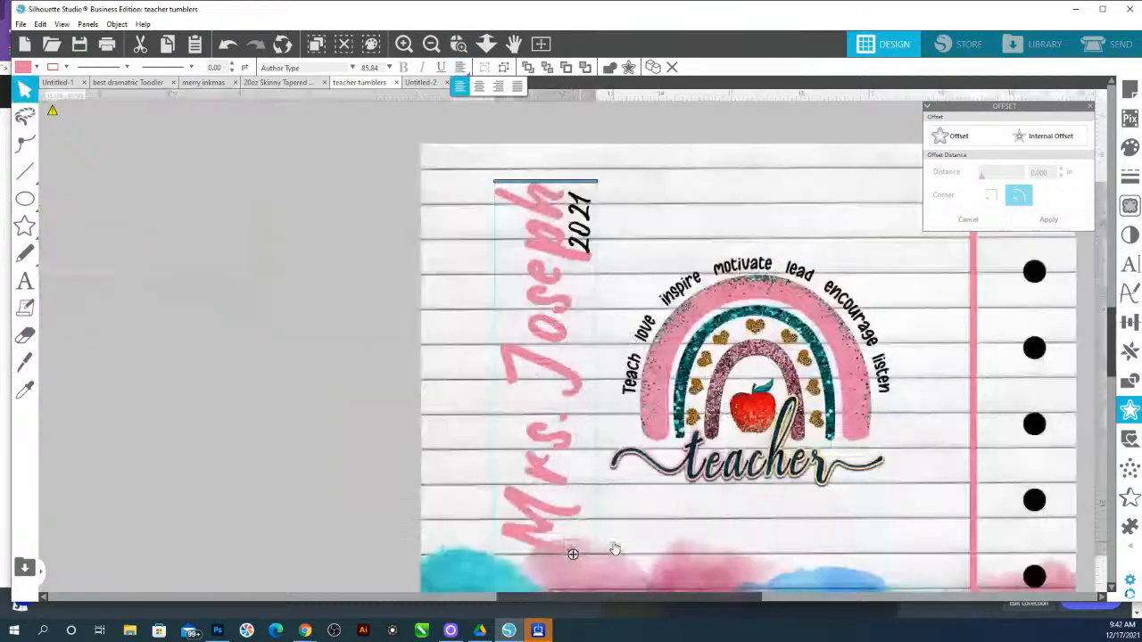
left_click_drag(550, 232, 559, 377)
type("Williams")
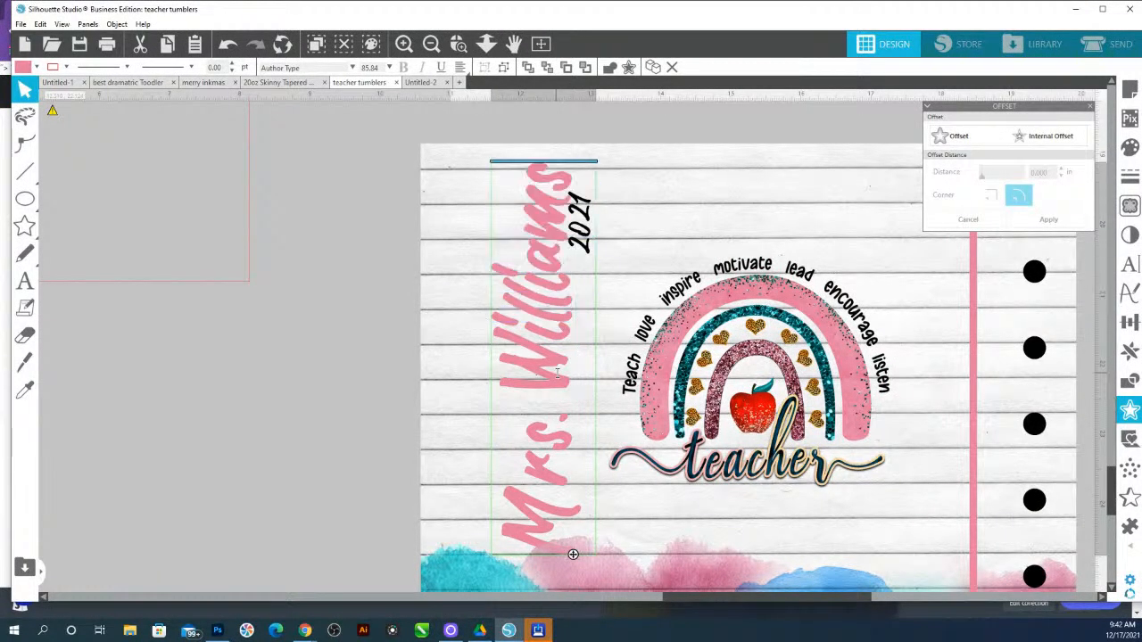
Restyle the copied design's name text in the red Fantasy style and scale it down slightly
left_click(572, 126)
left_click(486, 44)
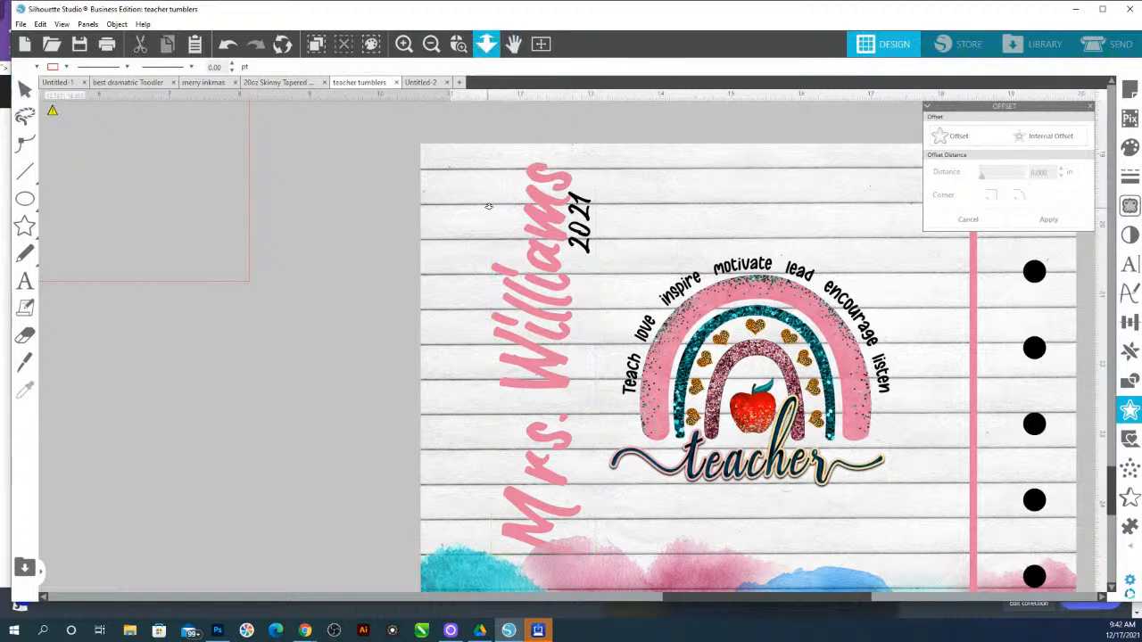
left_click_drag(488, 212, 479, 91)
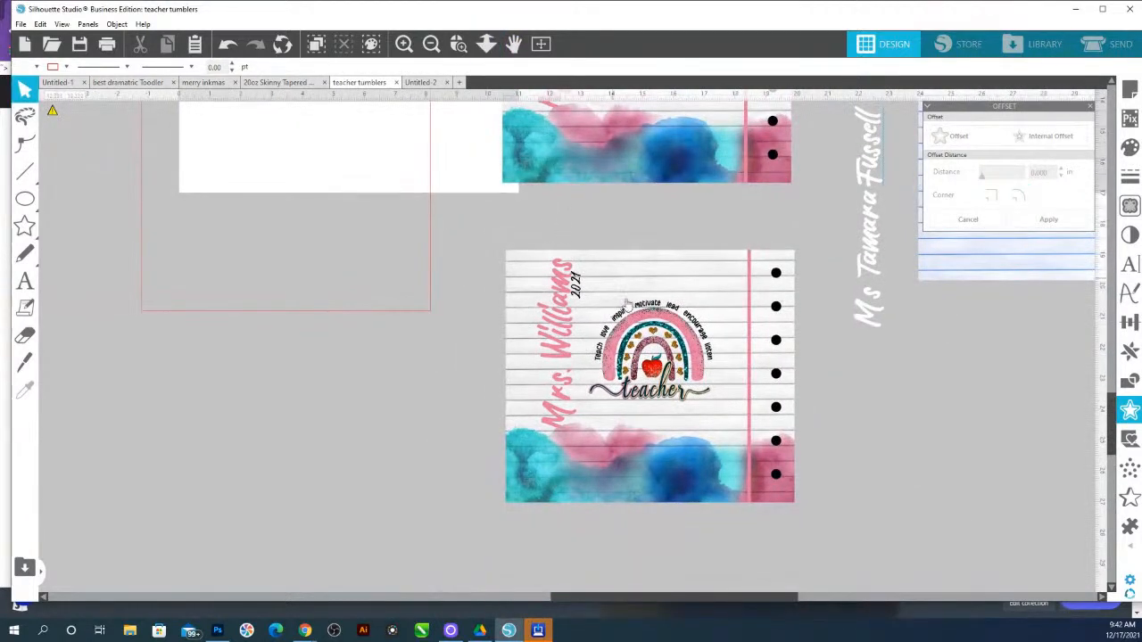
left_click(571, 272)
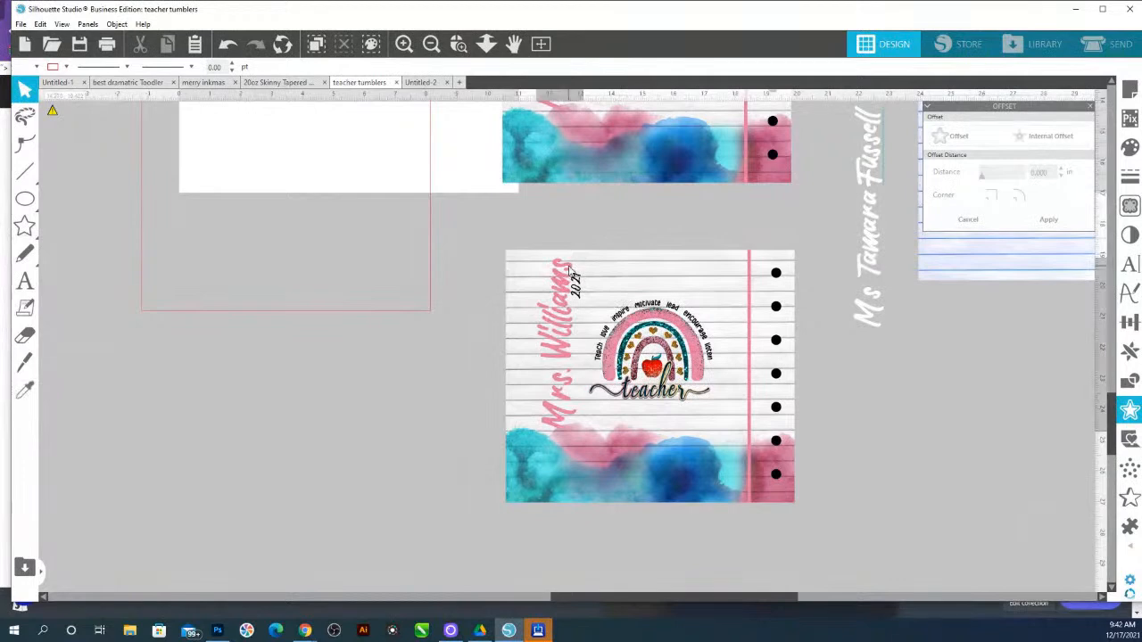
left_click(486, 44)
left_click_drag(610, 323, 624, 232)
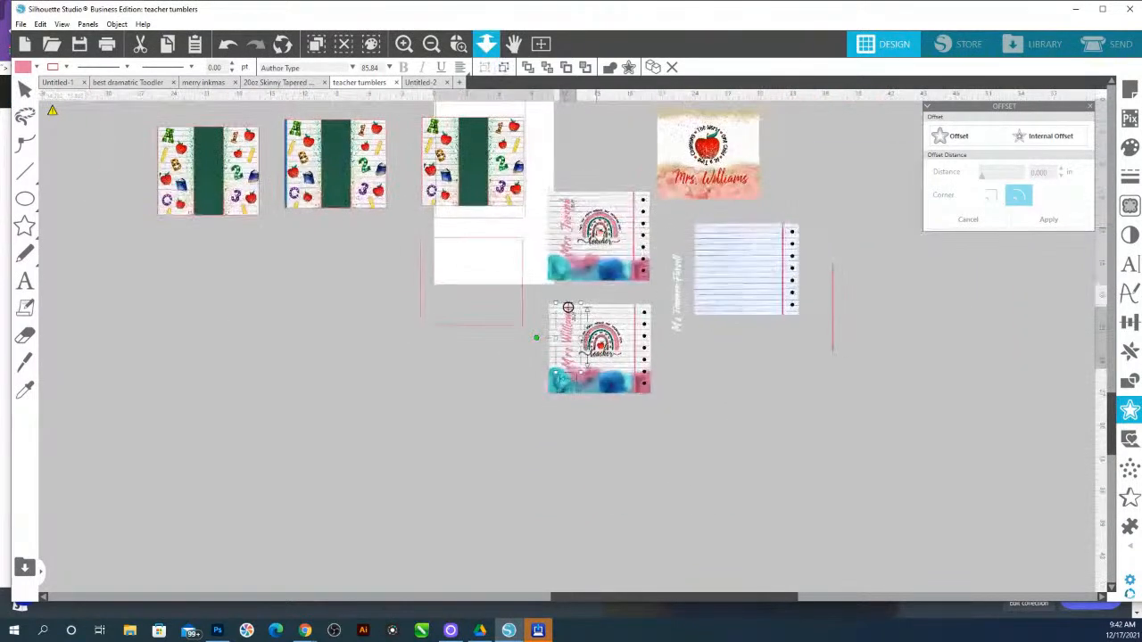
key("i")
left_click(567, 307)
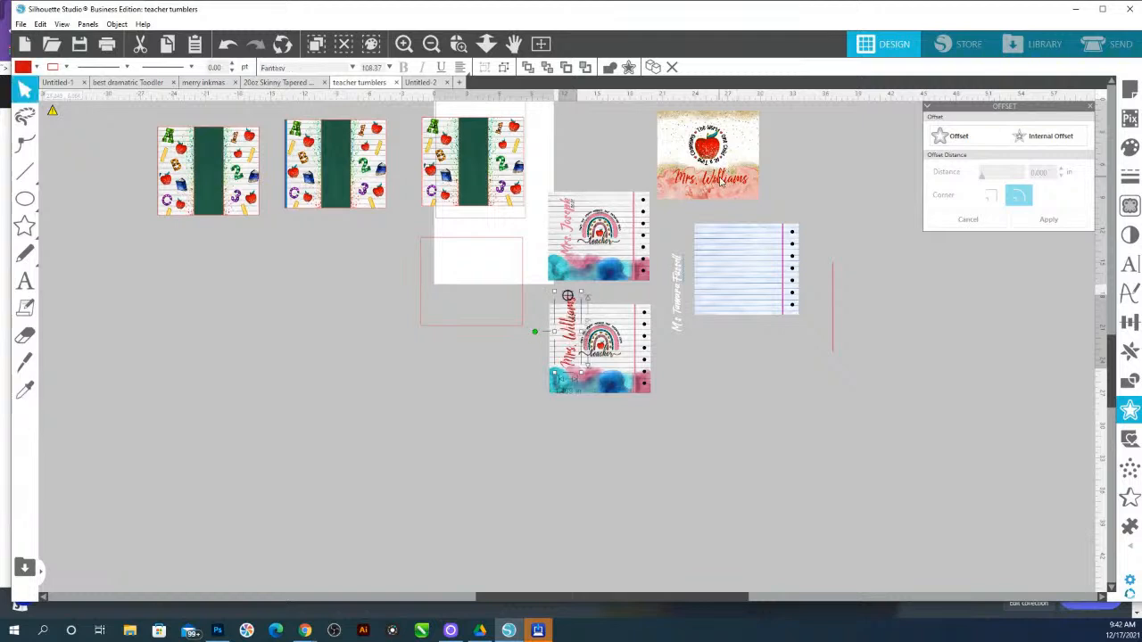
left_click_drag(578, 299, 578, 309)
Nudge the 2021 year text slightly beside the name on the rainbow design
left_click(458, 44)
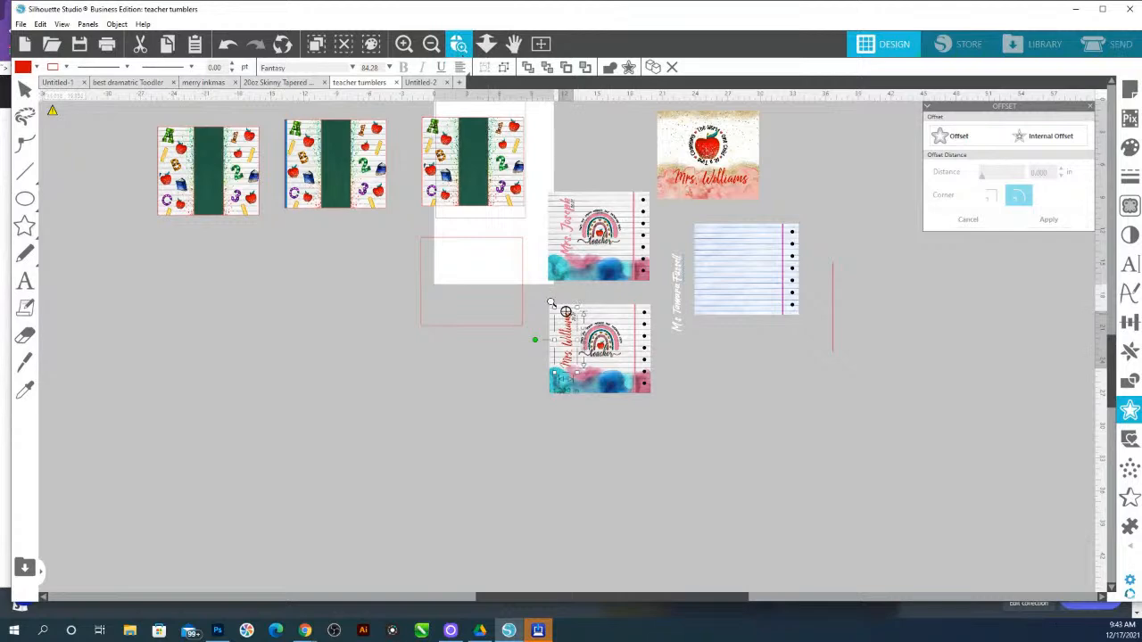
left_click_drag(661, 405, 661, 406)
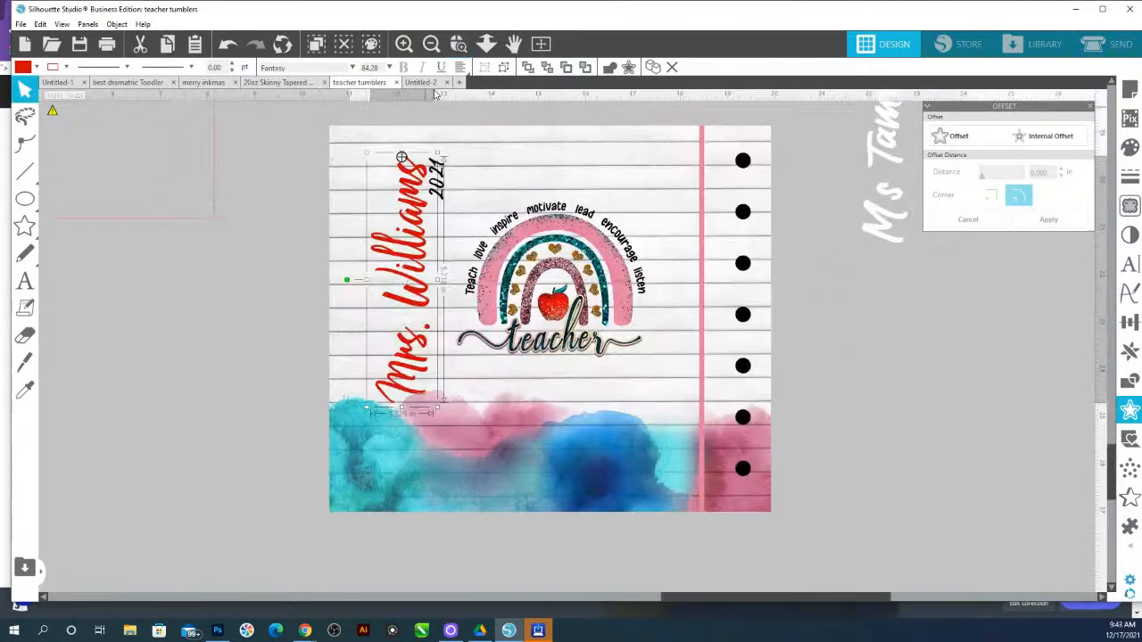
left_click_drag(437, 152, 450, 176)
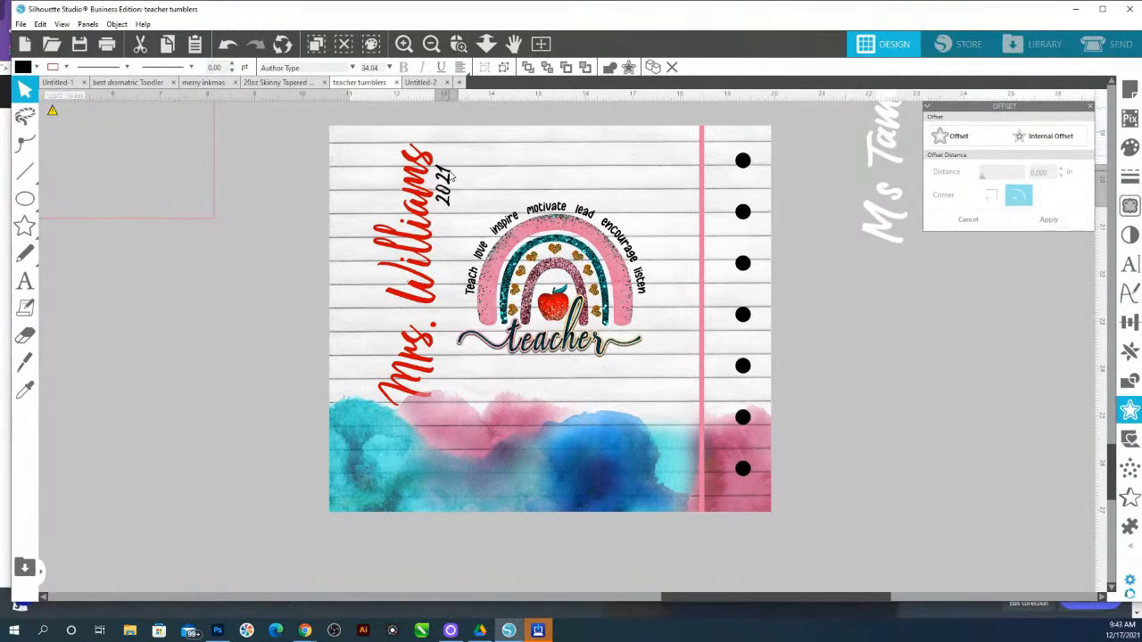
left_click(450, 186)
Fill the name text with the pink sampled from the design's margin line
left_click(426, 269)
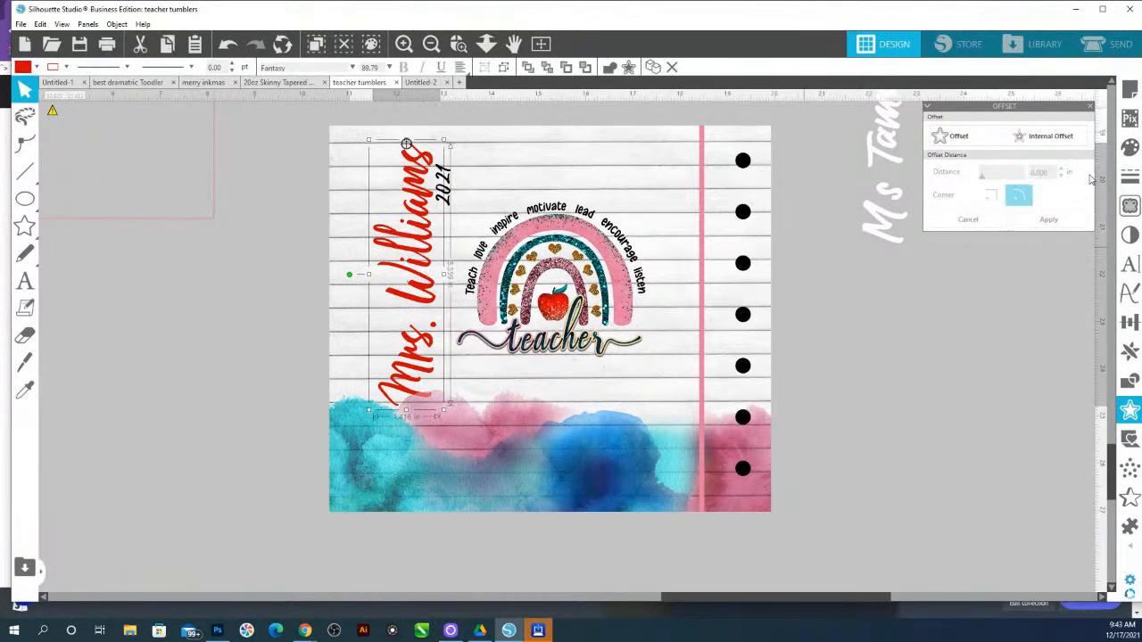
left_click(1129, 147)
left_click(1055, 159)
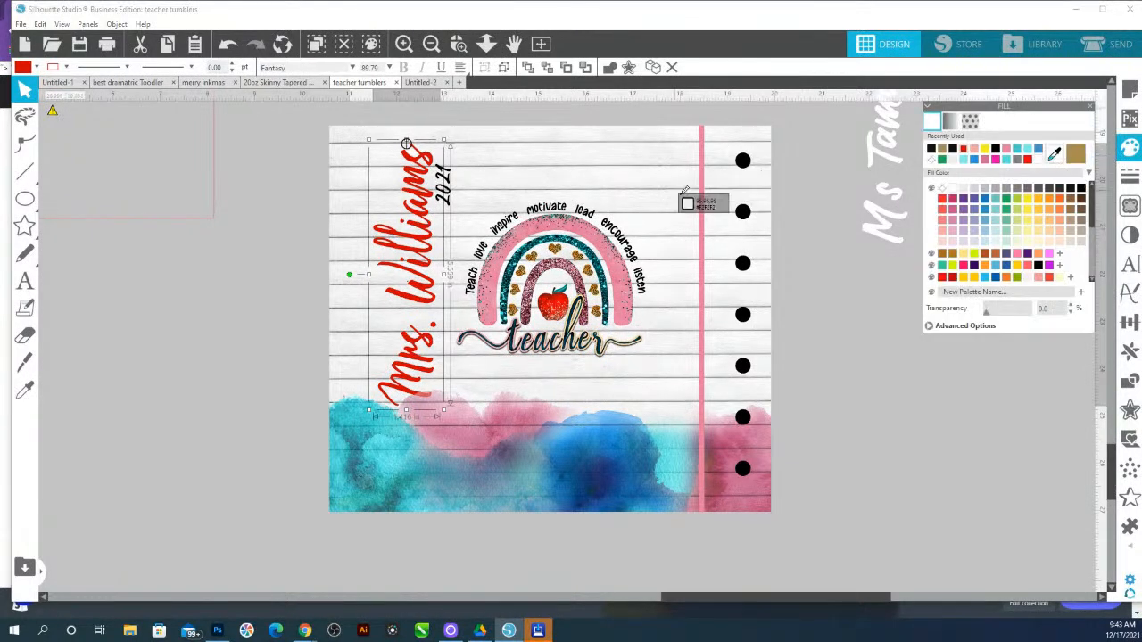
left_click(702, 209)
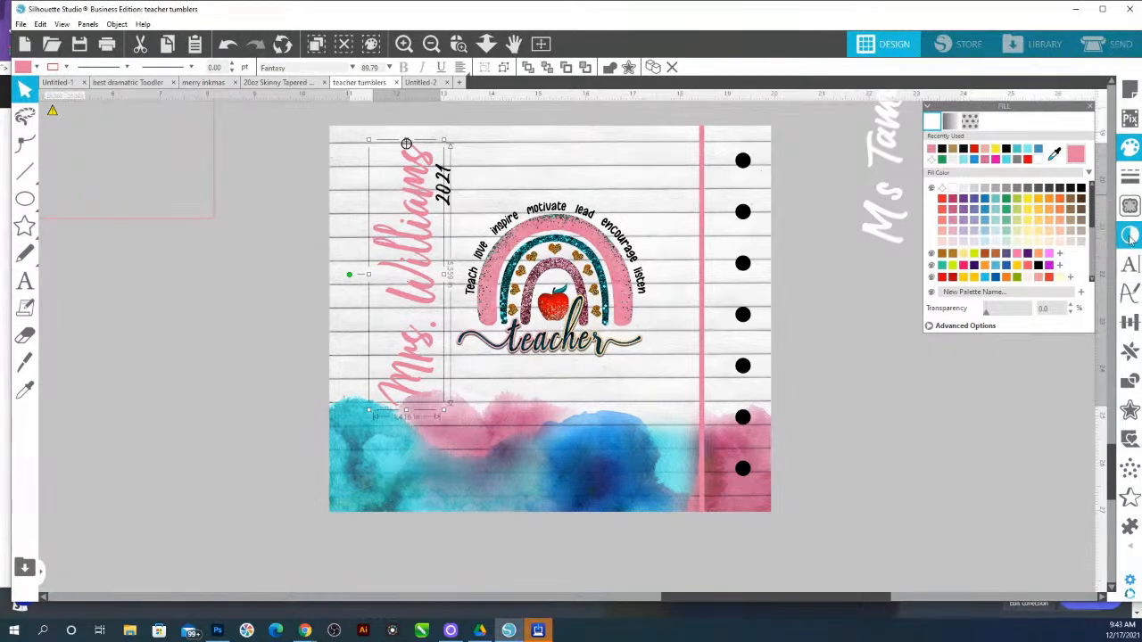
Browse script fonts for the name text and apply Funtastic Script
left_click(1129, 264)
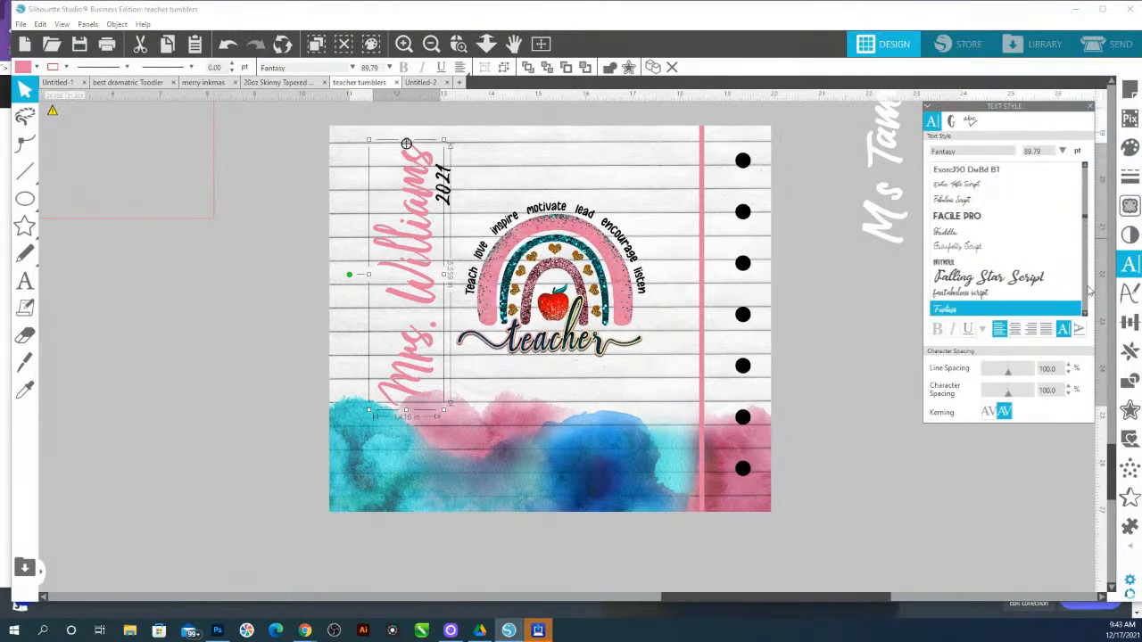
scroll(1086, 308, "down", 3)
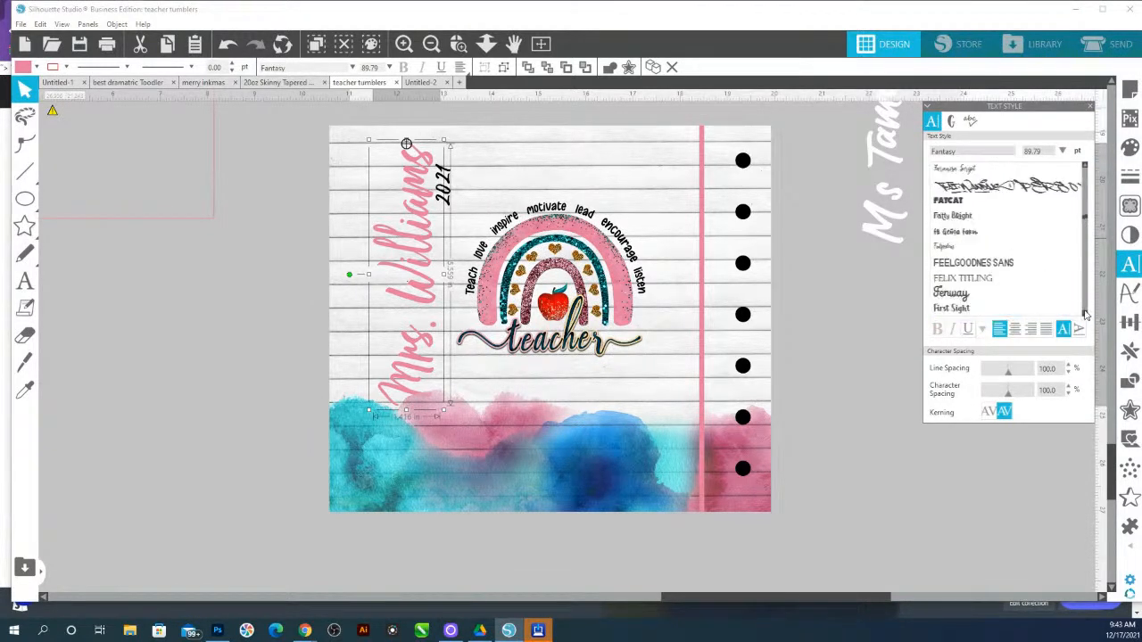
left_click(973, 312)
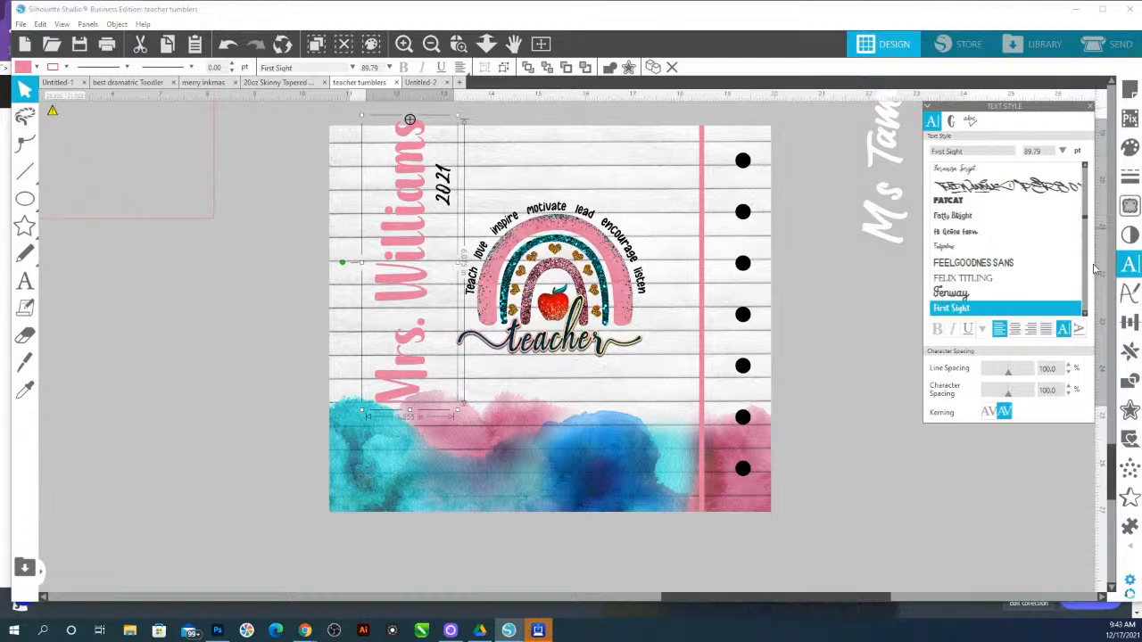
left_click(958, 232)
scroll(1026, 250, "down", 3)
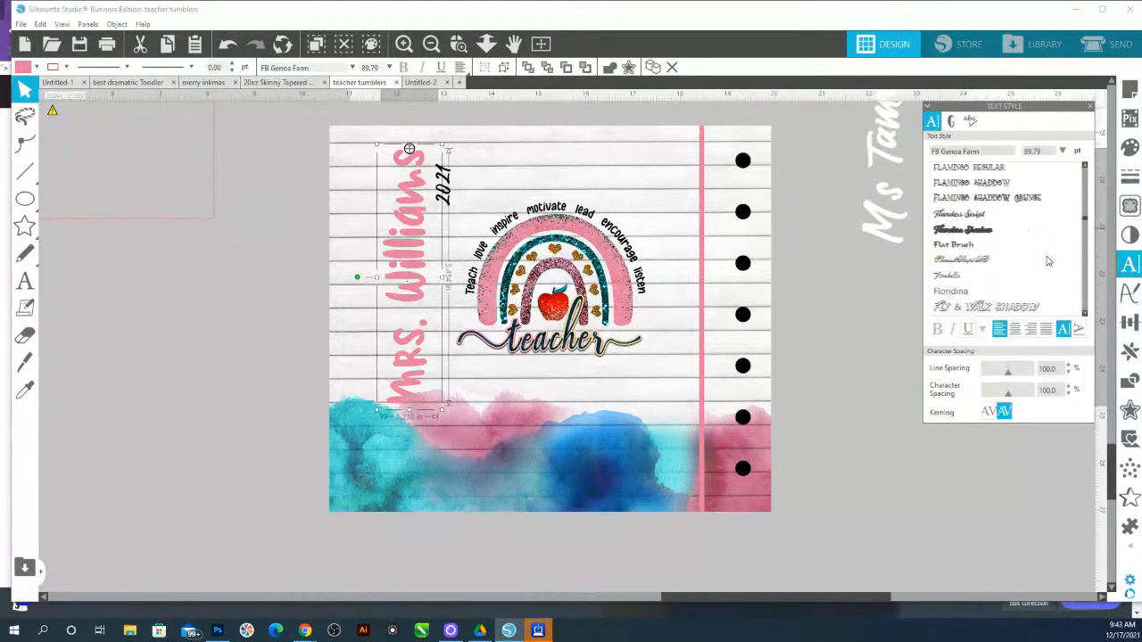
left_click(949, 274)
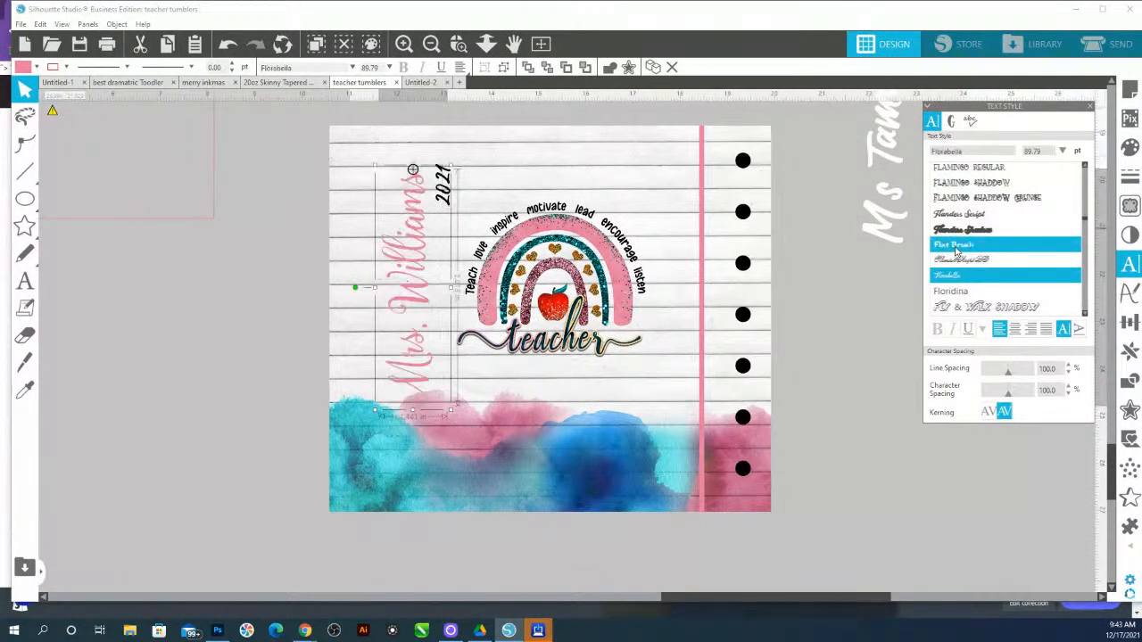
scroll(959, 254, "down", 3)
left_click(962, 281)
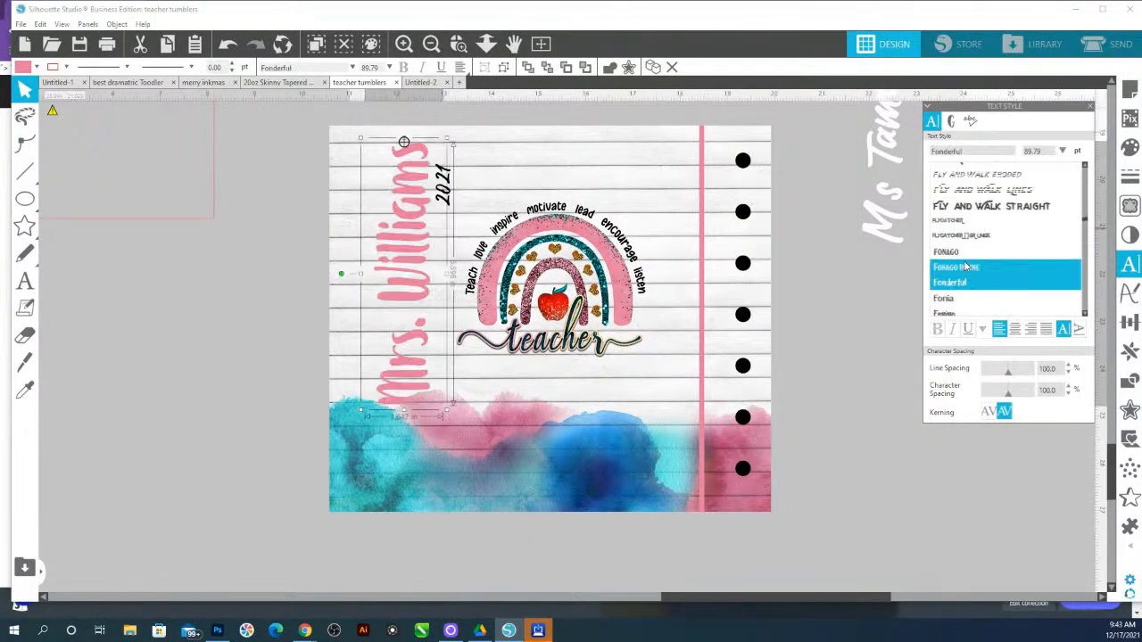
left_click(959, 252)
scroll(962, 263, "down", 3)
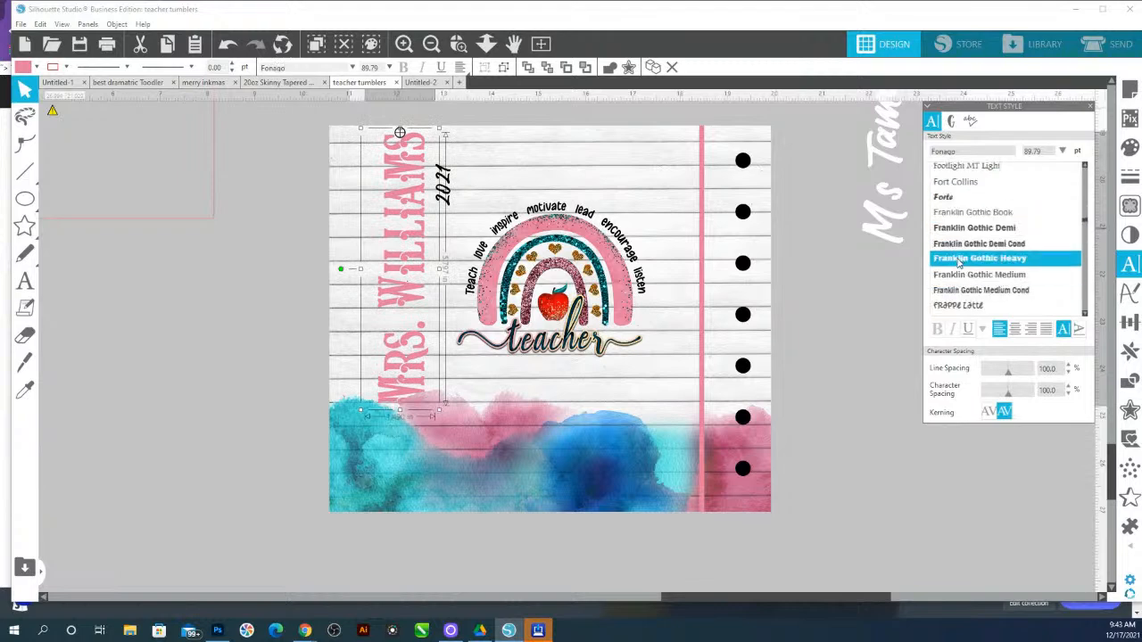
scroll(961, 260, "down", 3)
left_click(960, 234)
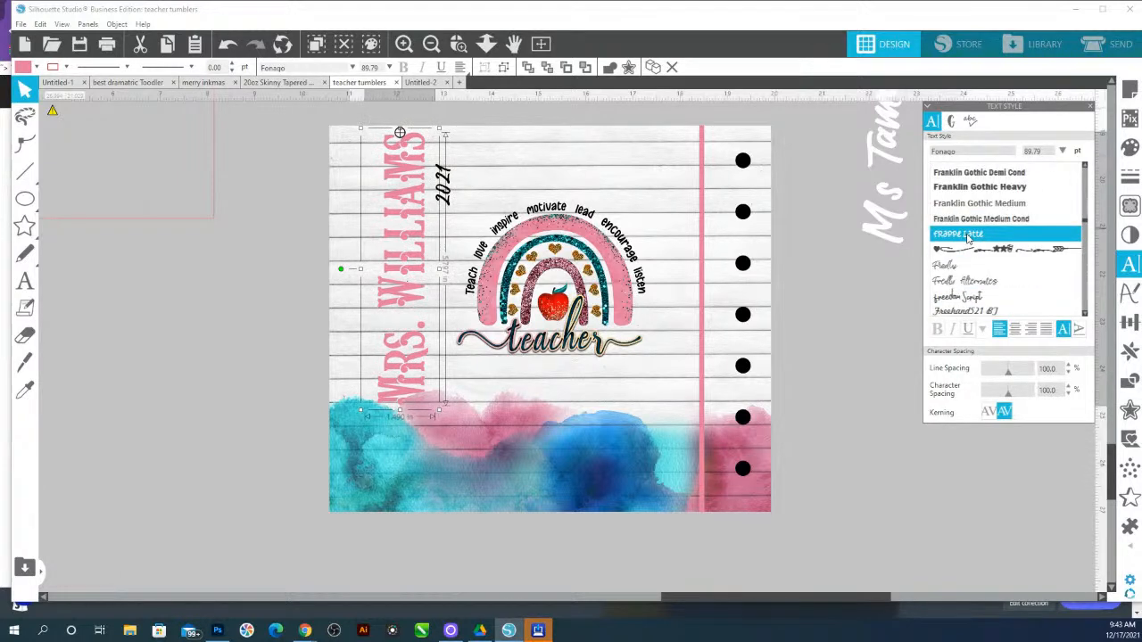
left_click(979, 297)
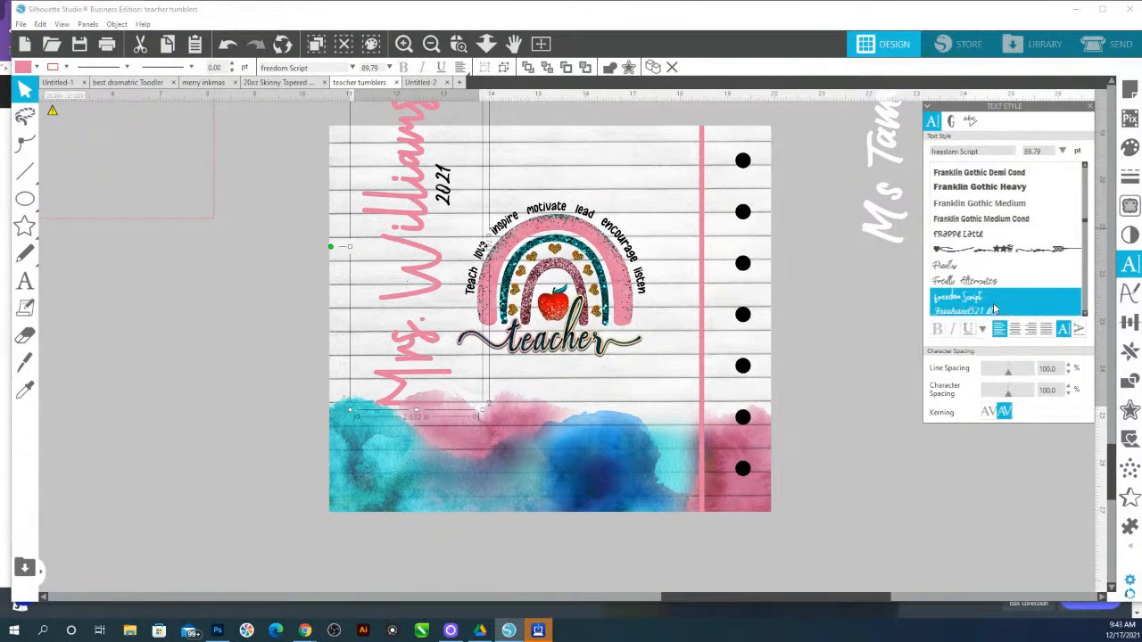
scroll(994, 290, "down", 2)
left_click(972, 239)
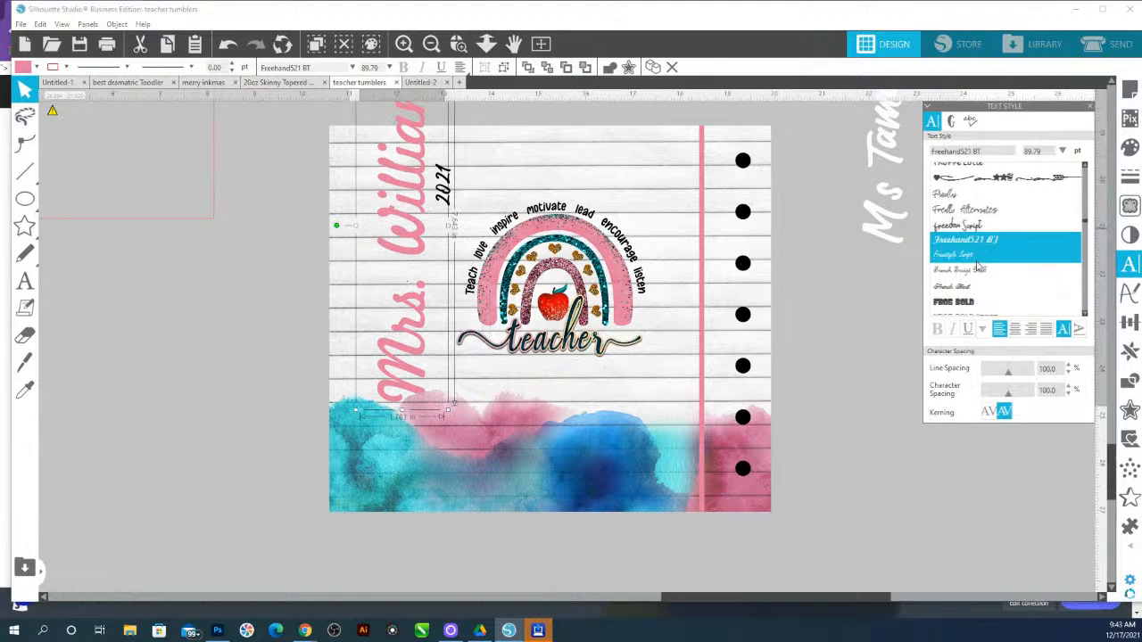
scroll(988, 287, "down", 4)
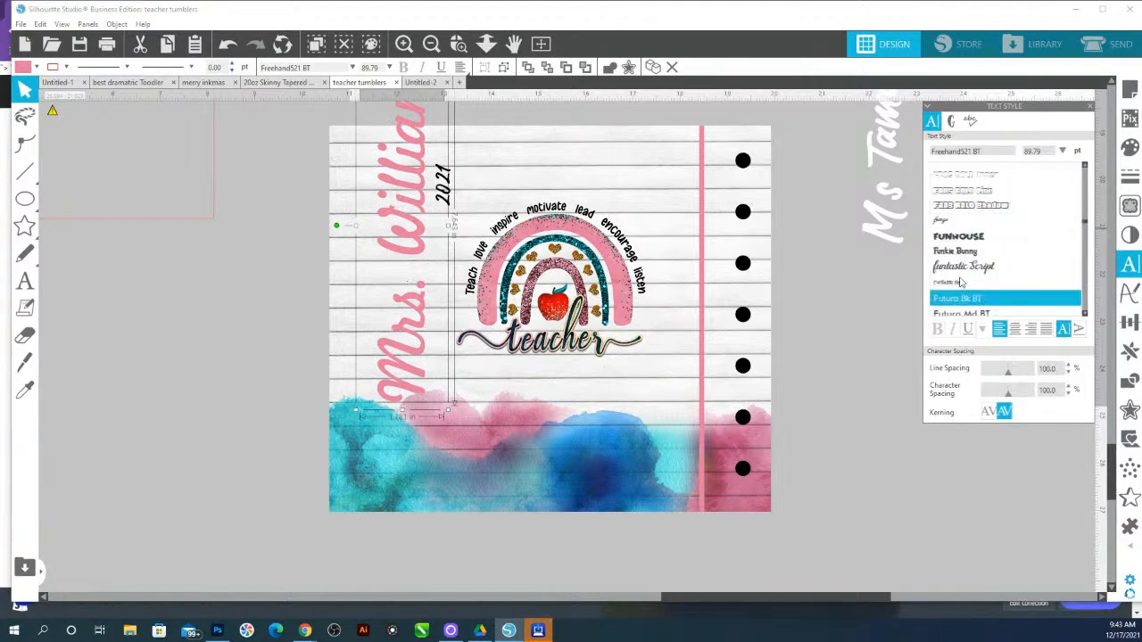
left_click(963, 268)
scroll(990, 268, "up", 4)
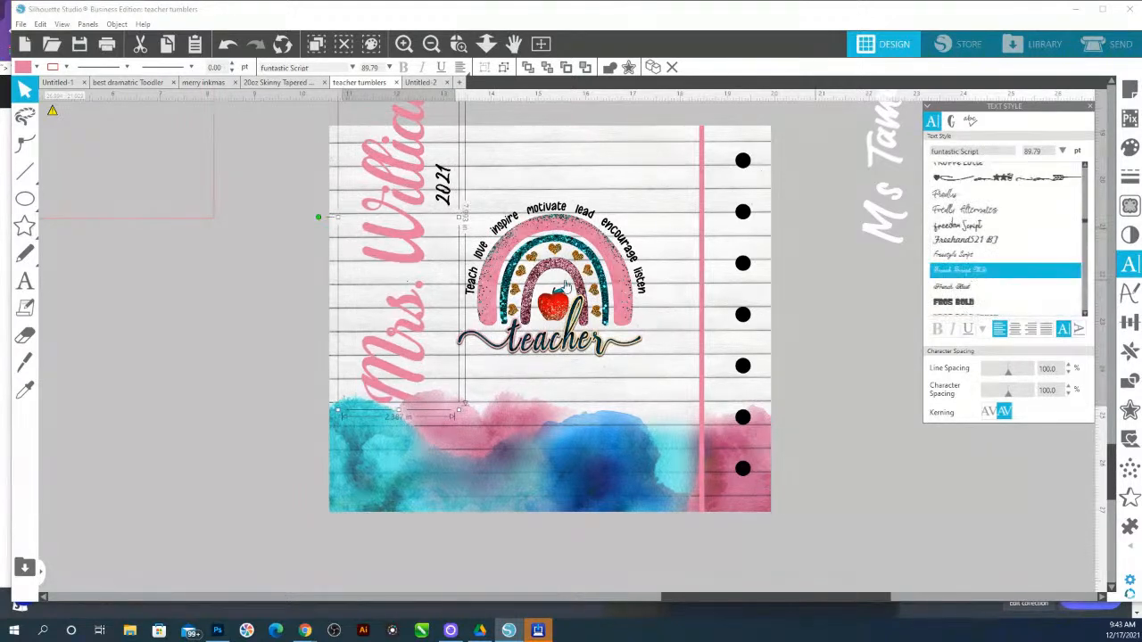
scroll(553, 275, "up", 1)
scroll(425, 215, "up", 2)
Scale down the Mrs. Williams name text so it fits beside the rainbow design
left_click_drag(453, 152, 429, 281)
left_click_drag(383, 515, 373, 550)
left_click_drag(431, 385, 427, 375)
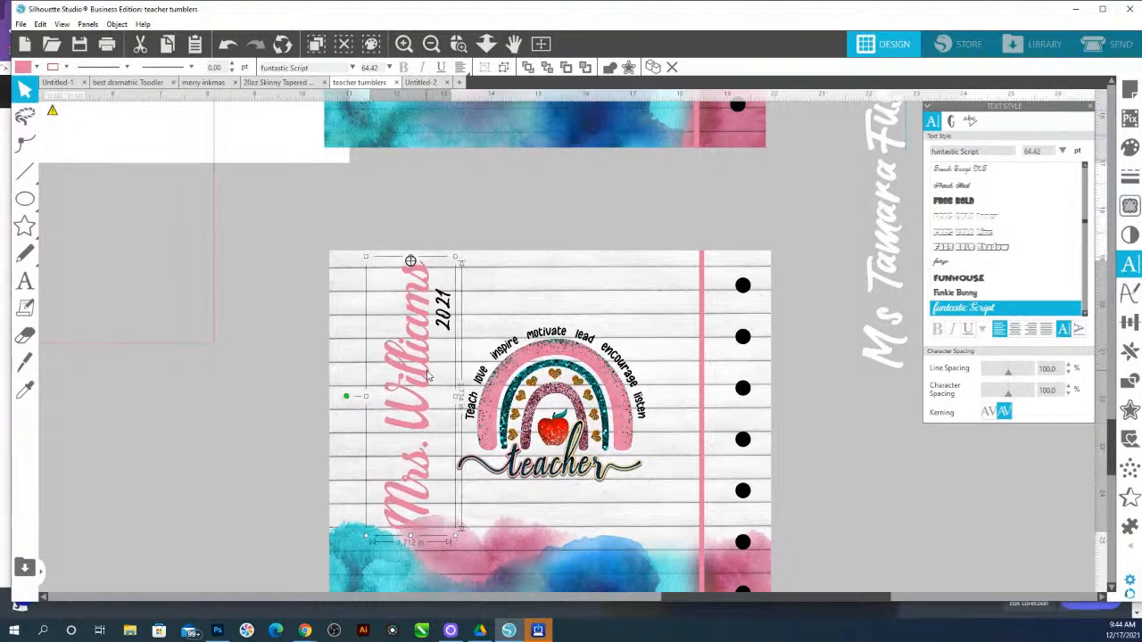
Add a drop shadow to the Mrs. Williams name text and pick a dark shadow colour
left_click(1127, 235)
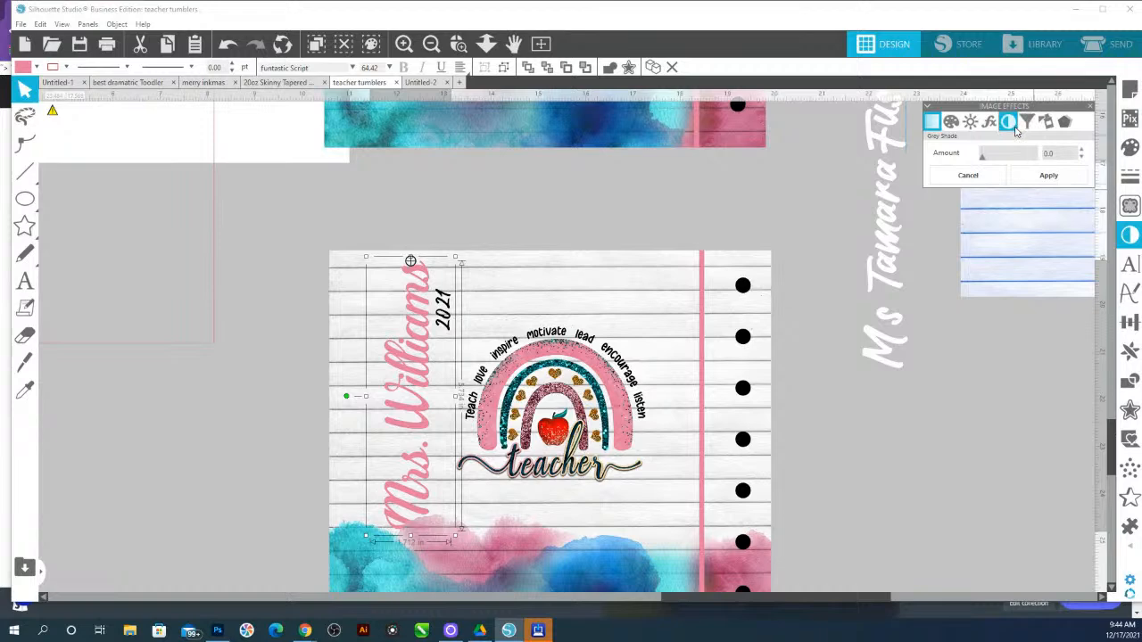
left_click(1064, 121)
left_click(1037, 189)
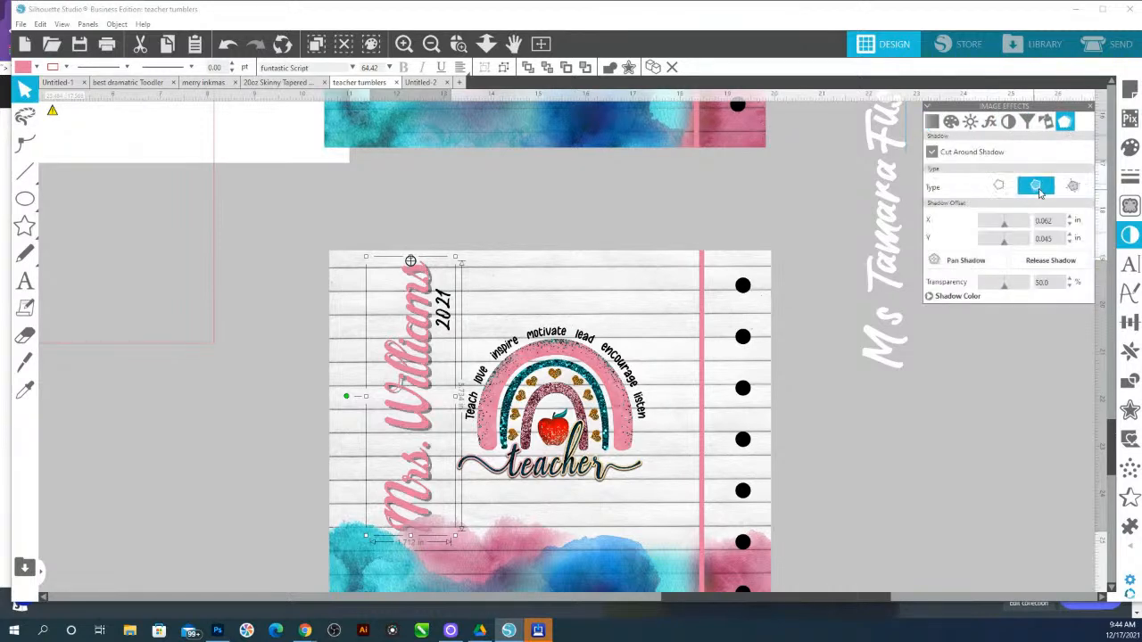
left_click(1011, 305)
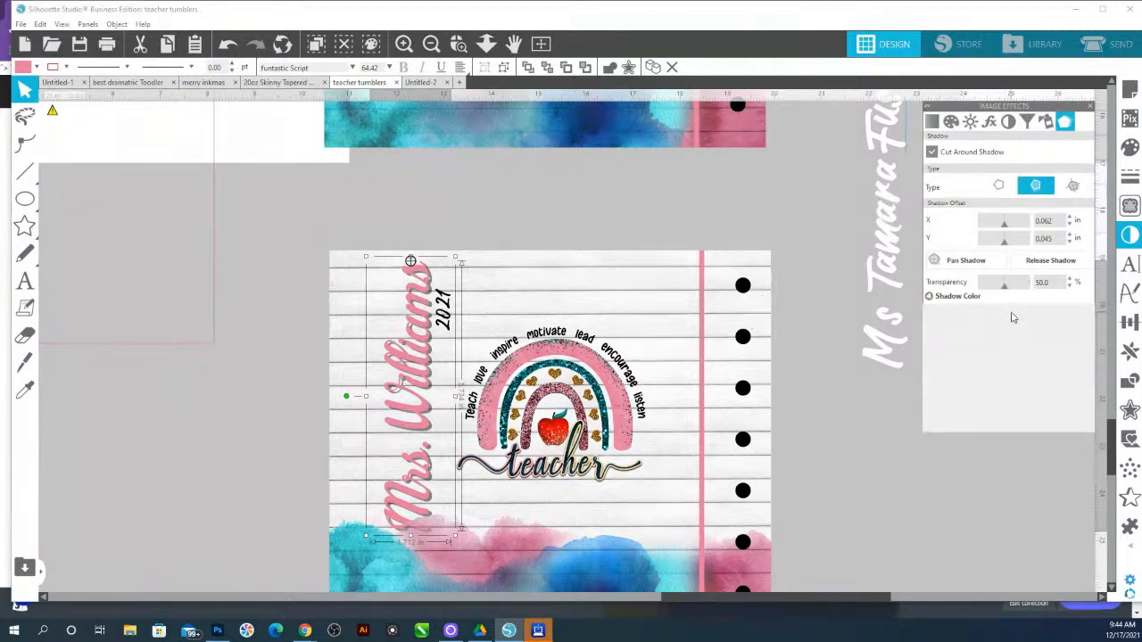
left_click(1011, 308)
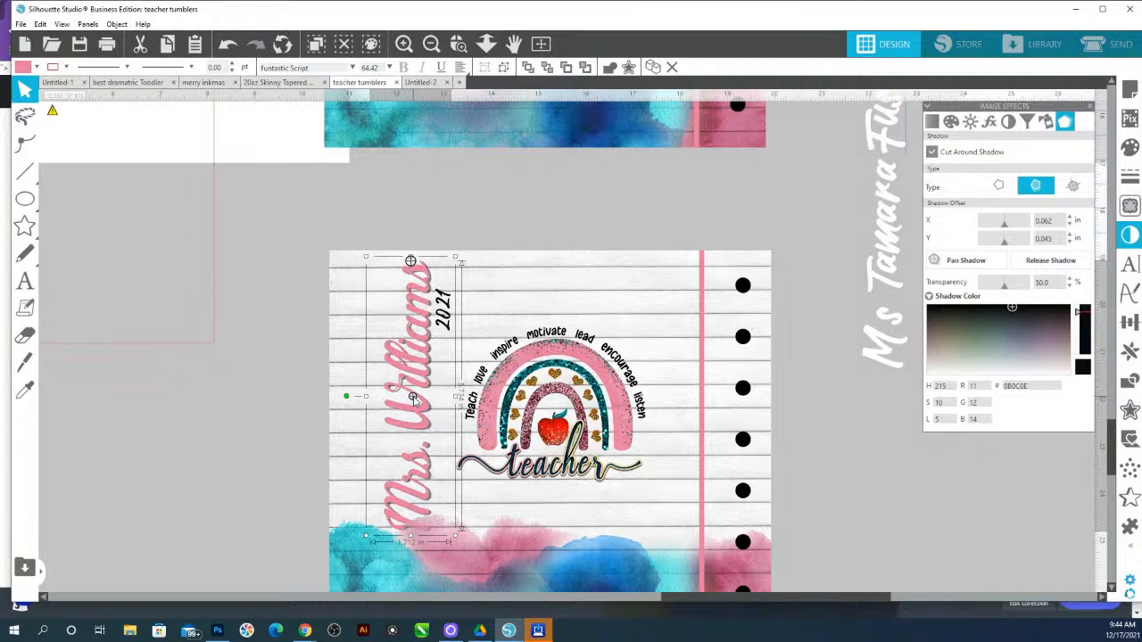
left_click_drag(414, 403, 413, 403)
left_click_drag(1004, 289, 1015, 293)
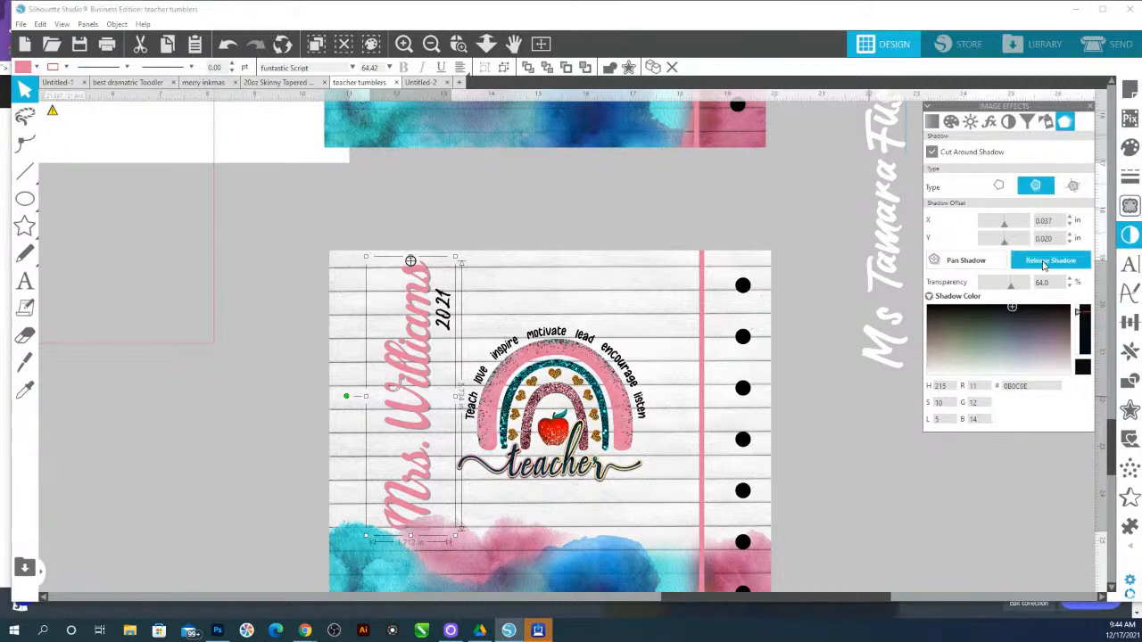
Reposition the name text's drop shadow and set its transparency to 82%
left_click(1000, 187)
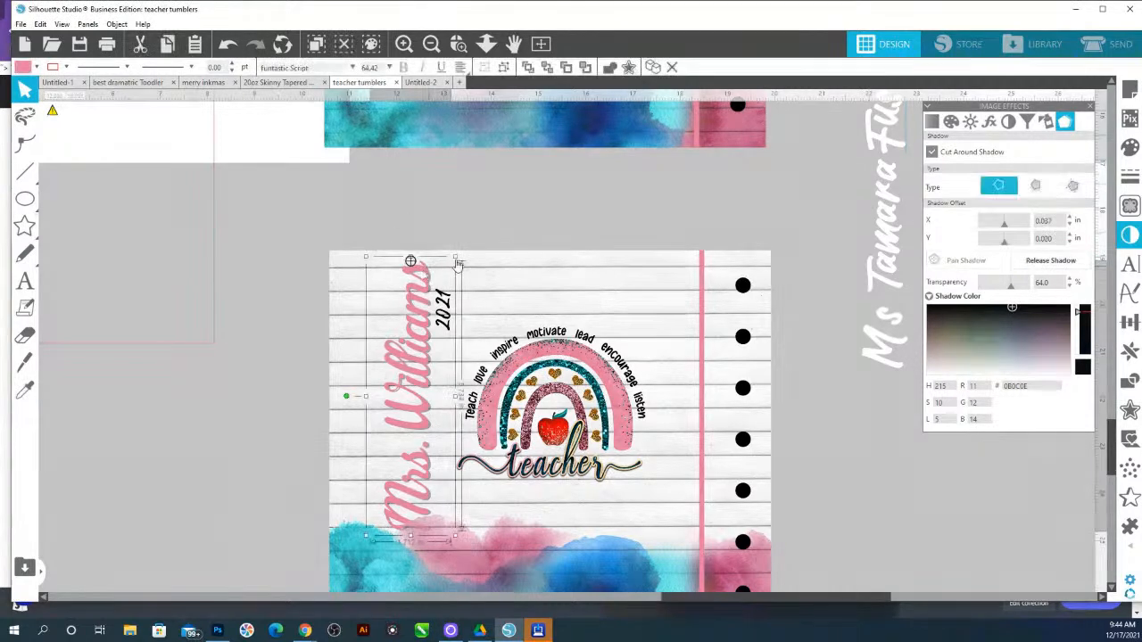
left_click(1035, 187)
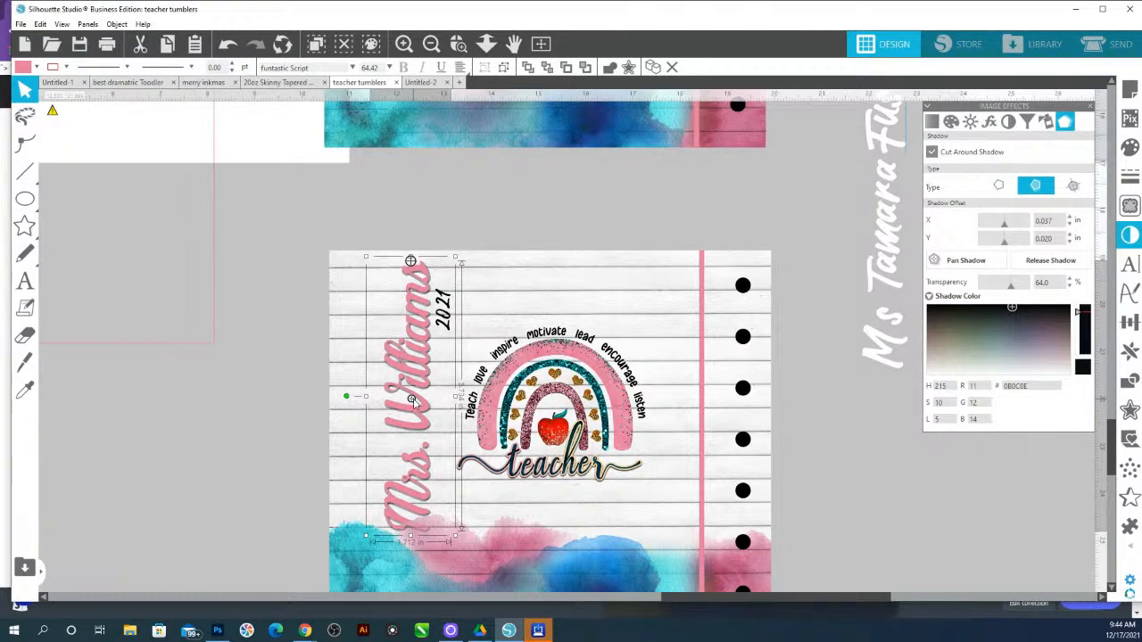
left_click_drag(413, 398, 413, 399)
left_click_drag(1013, 294, 1022, 295)
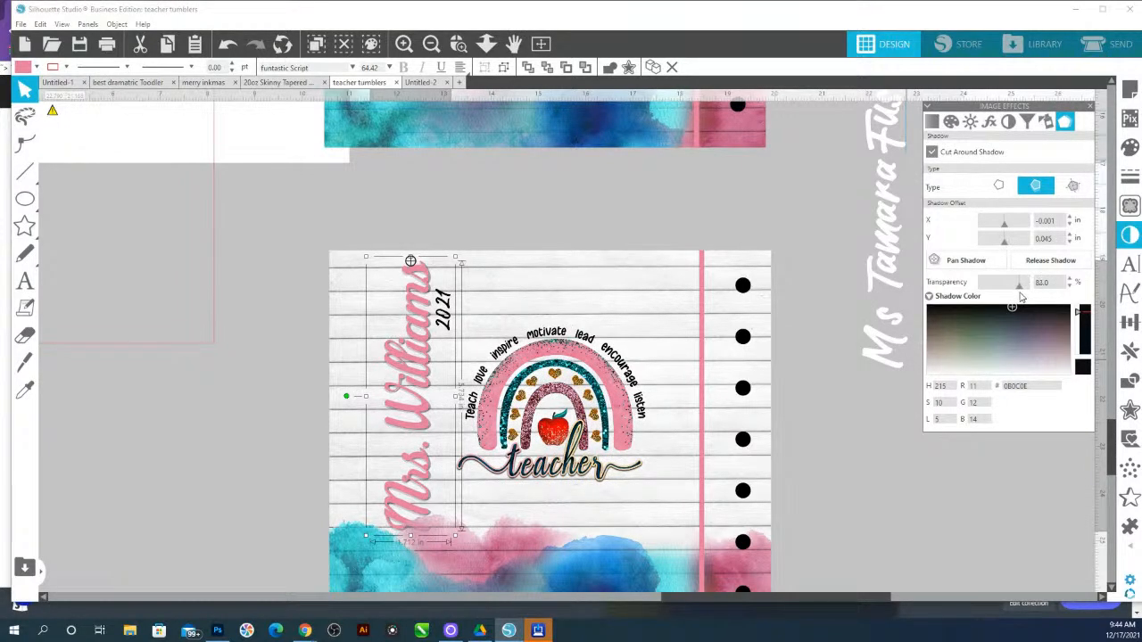
Nudge the 2021 year text slightly upward beside the Mrs. Williams name
left_click(460, 67)
left_click(457, 223)
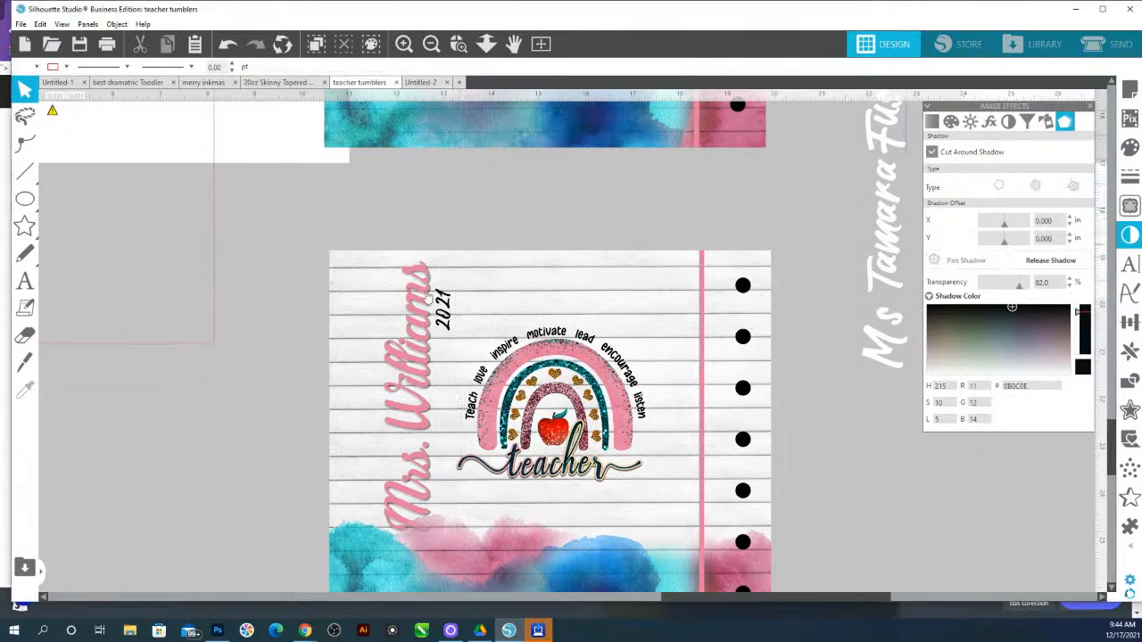
left_click_drag(453, 306, 451, 291)
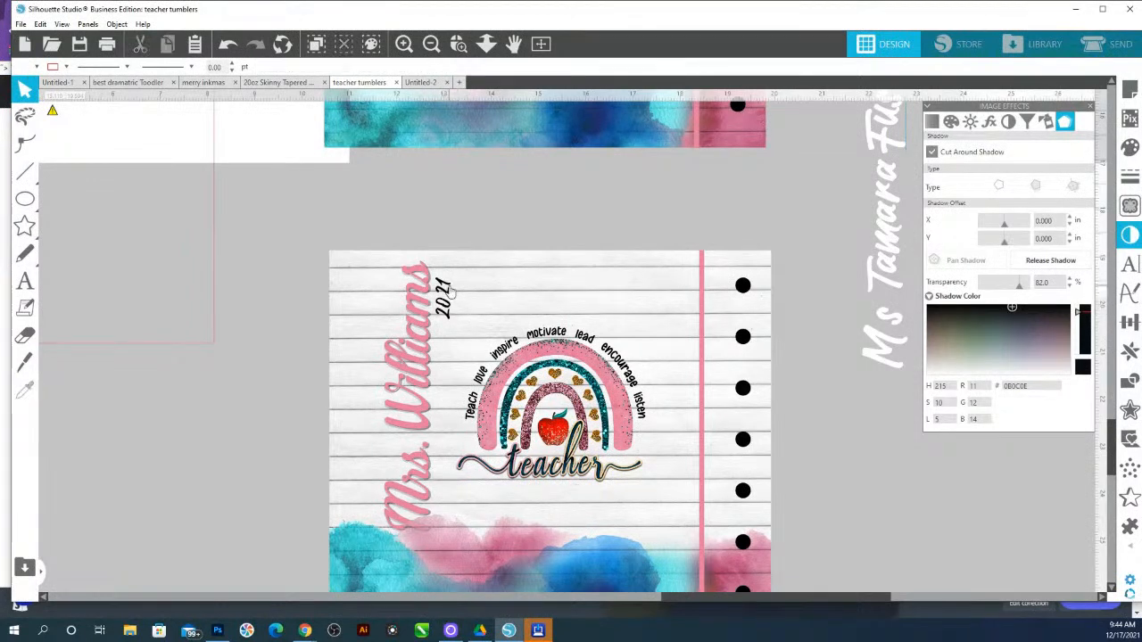
left_click(423, 240)
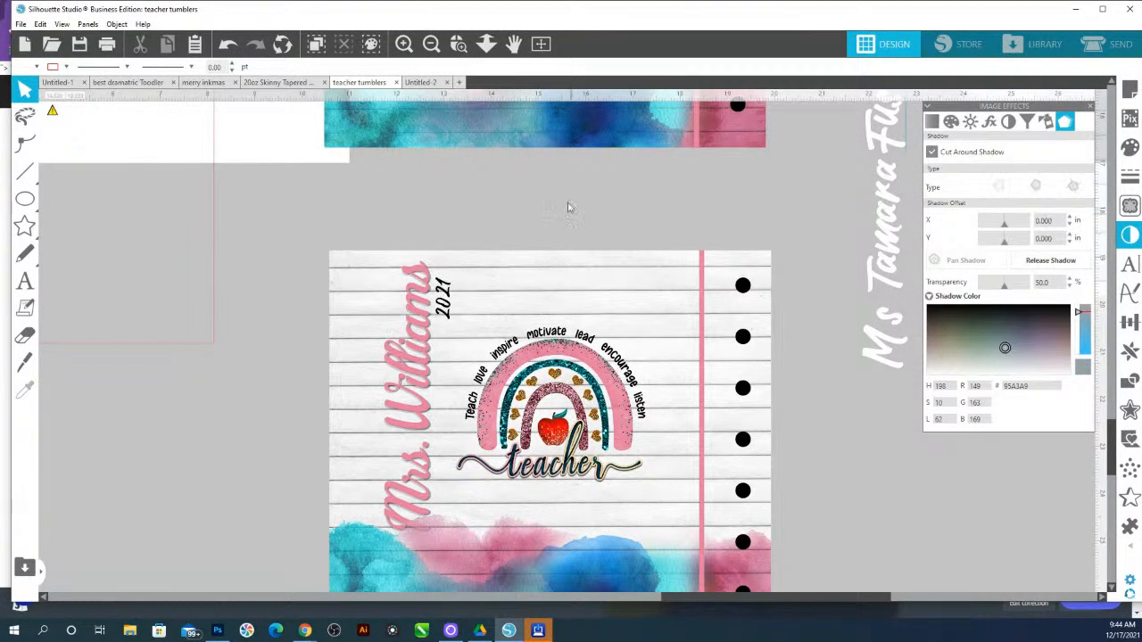
Ungroup the Mrs. Joseph design and give its name text a dark drop shadow
scroll(521, 229, "up", 5)
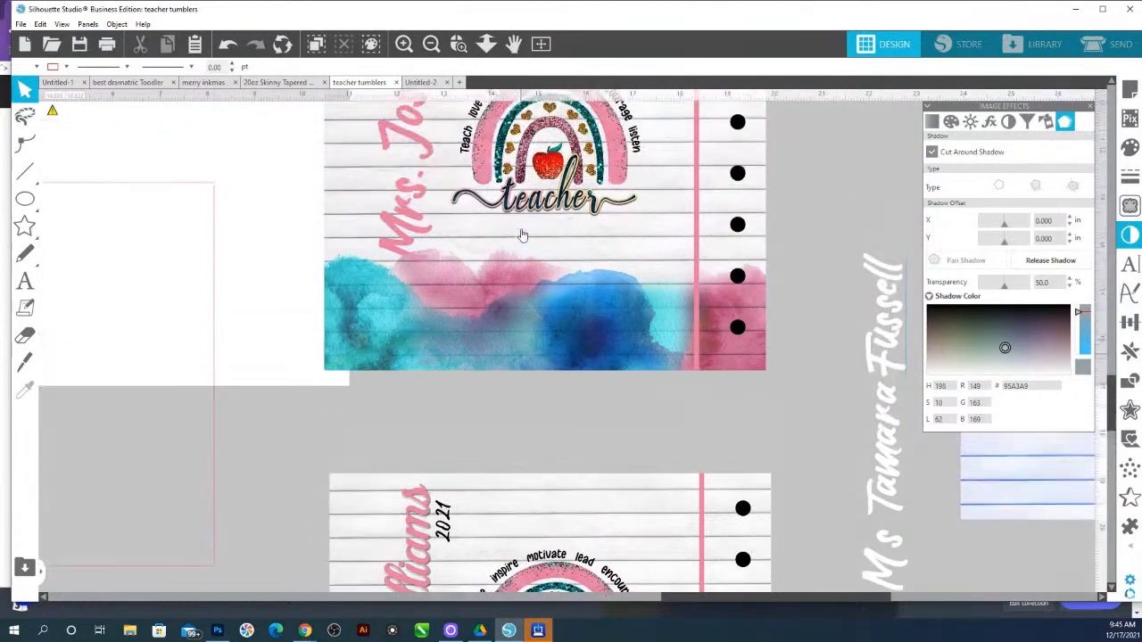
scroll(523, 235, "up", 4)
left_click(415, 182)
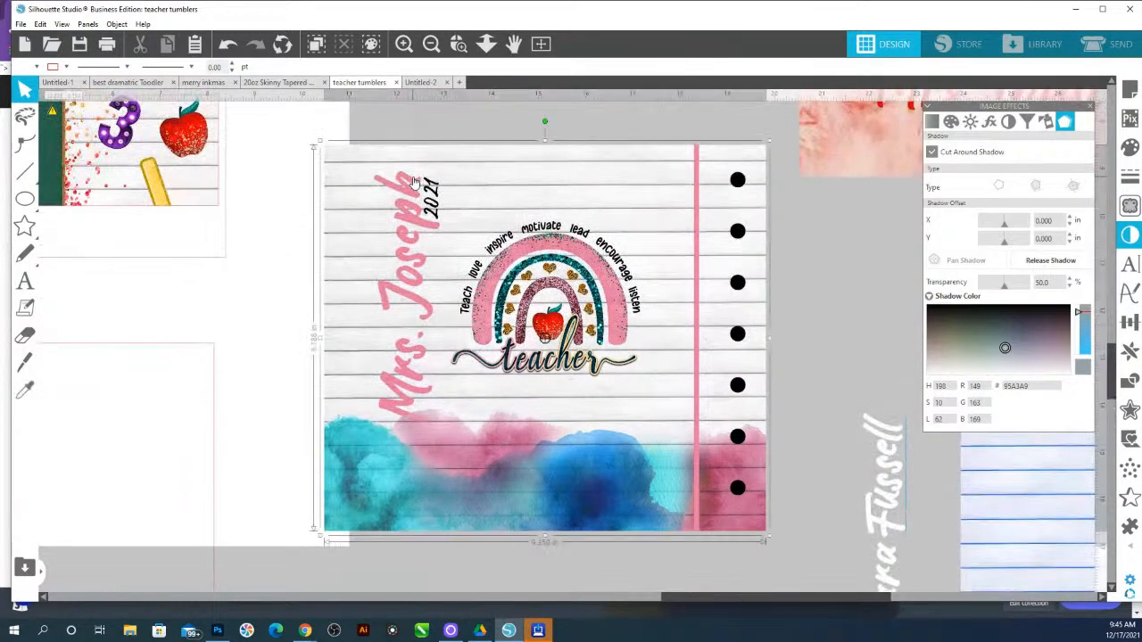
right_click(436, 186)
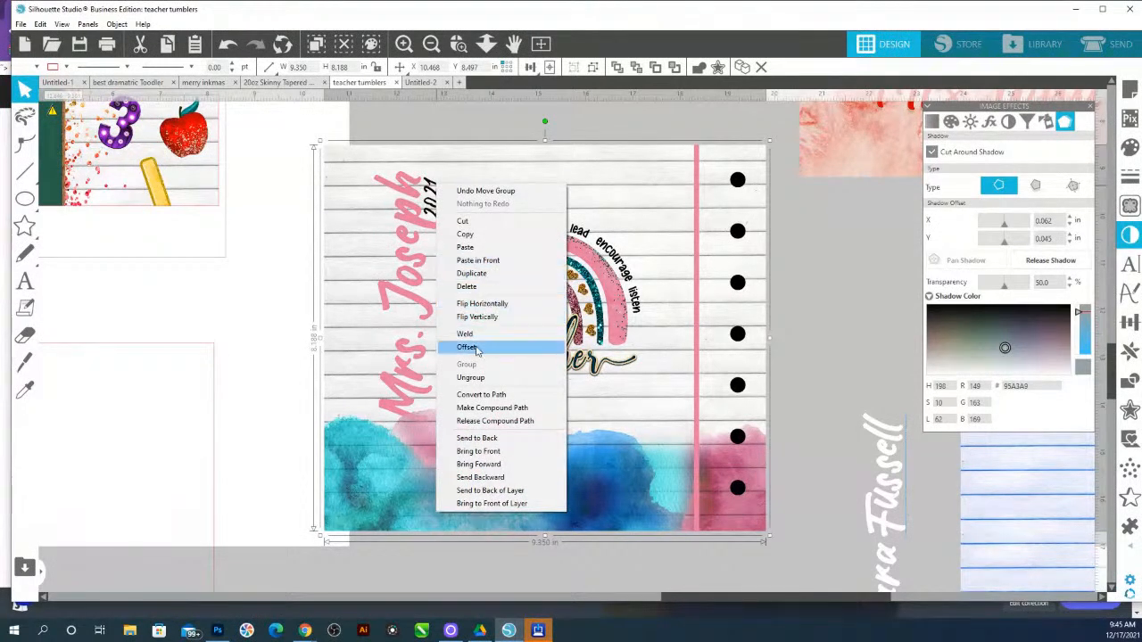
left_click(470, 377)
left_click(480, 127)
left_click(420, 195)
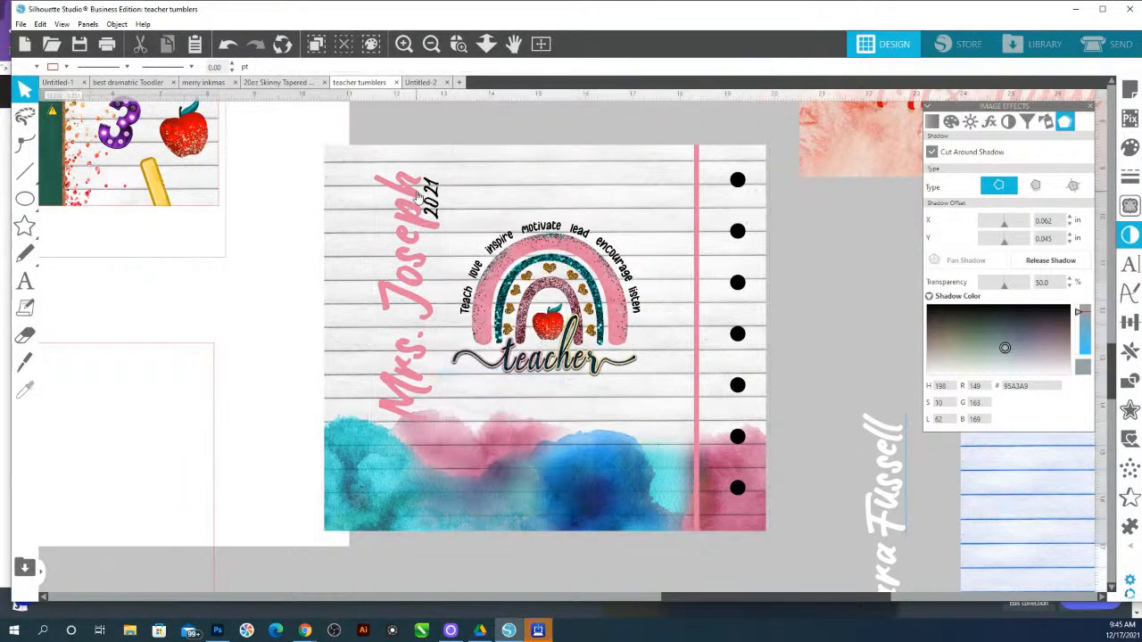
left_click(1034, 187)
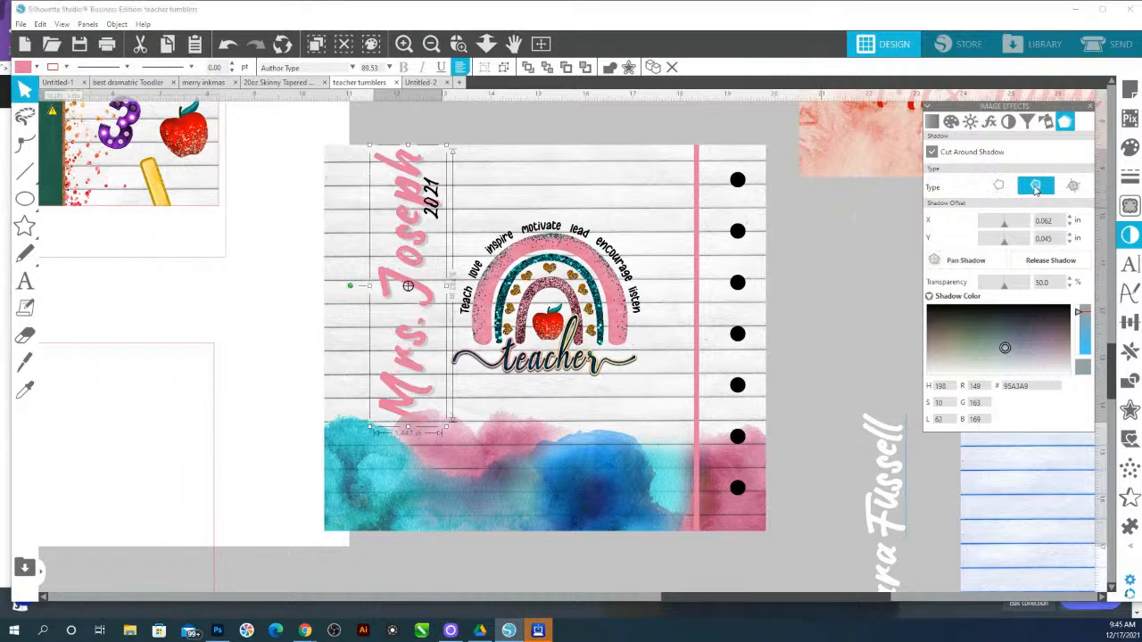
left_click(979, 259)
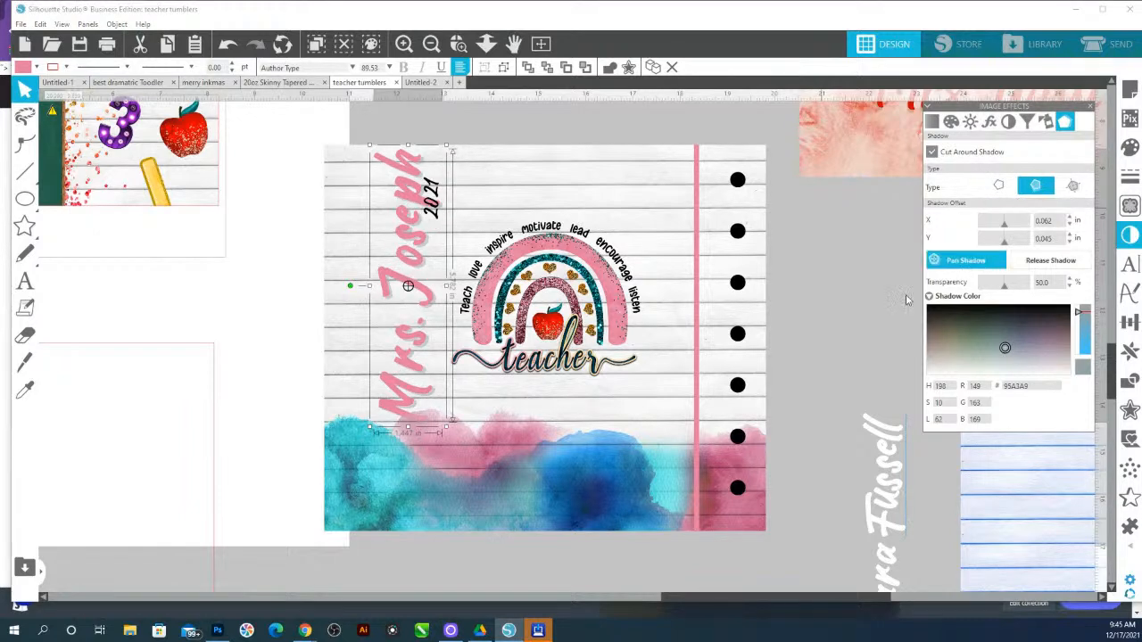
left_click(1006, 306)
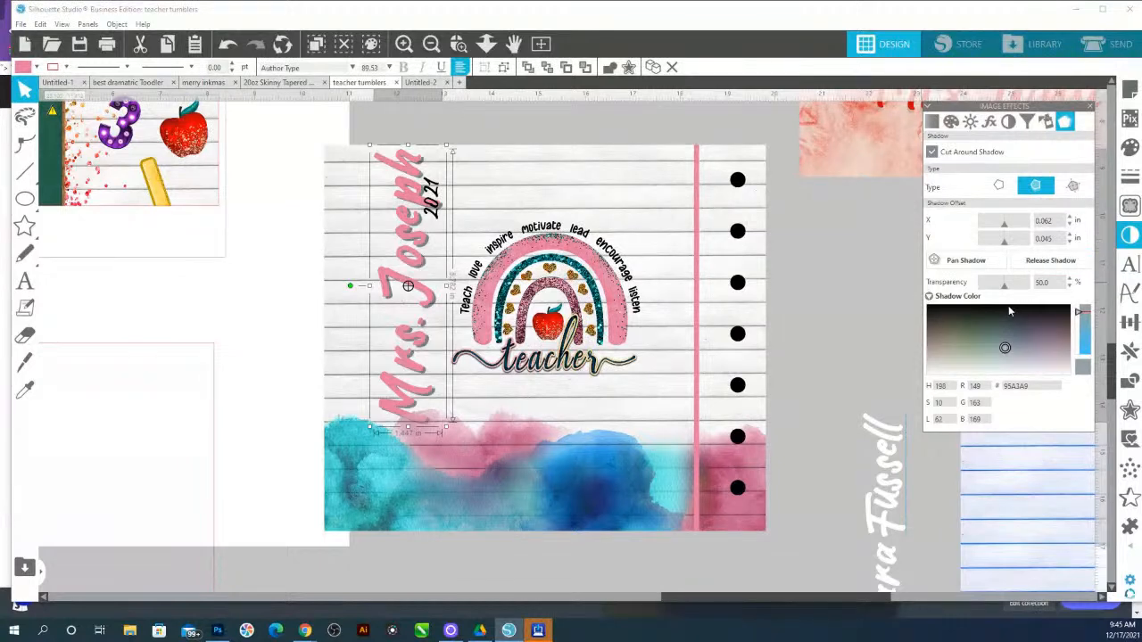
Tighten the Mrs. Joseph name's character spacing to 95% and set its shadow transparency to 69%
left_click(1129, 264)
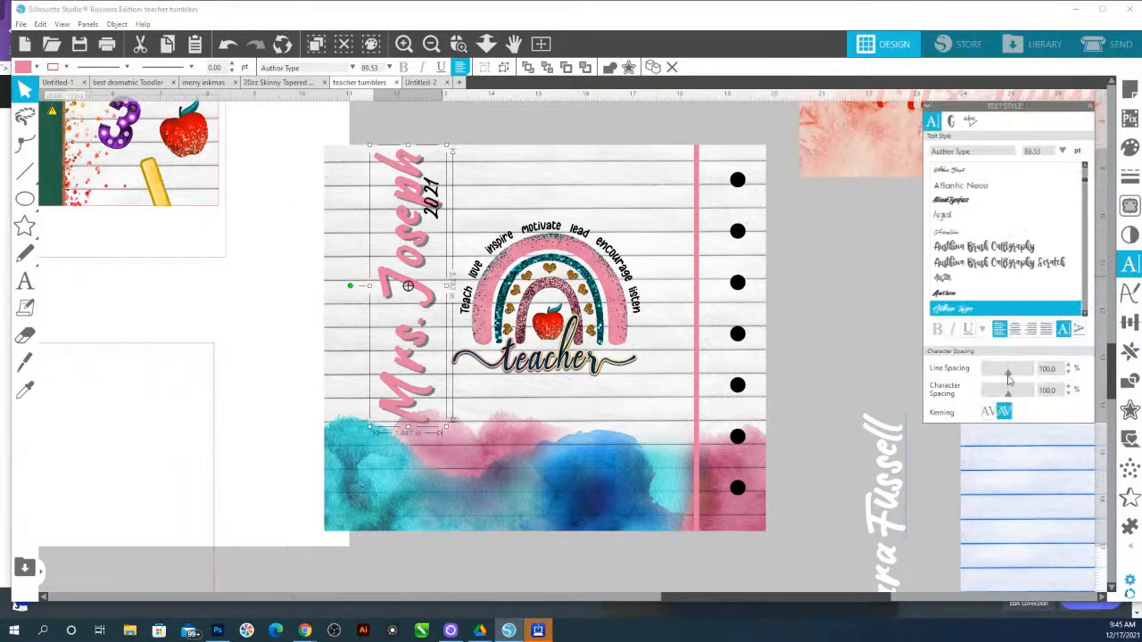
left_click_drag(1009, 396, 1006, 399)
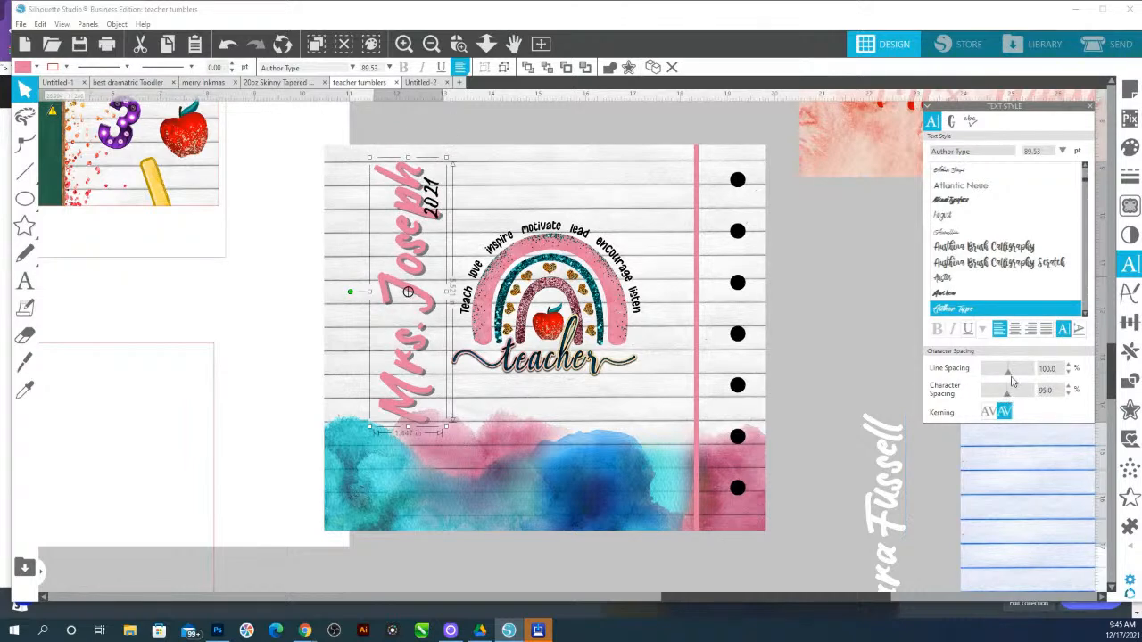
left_click(1129, 234)
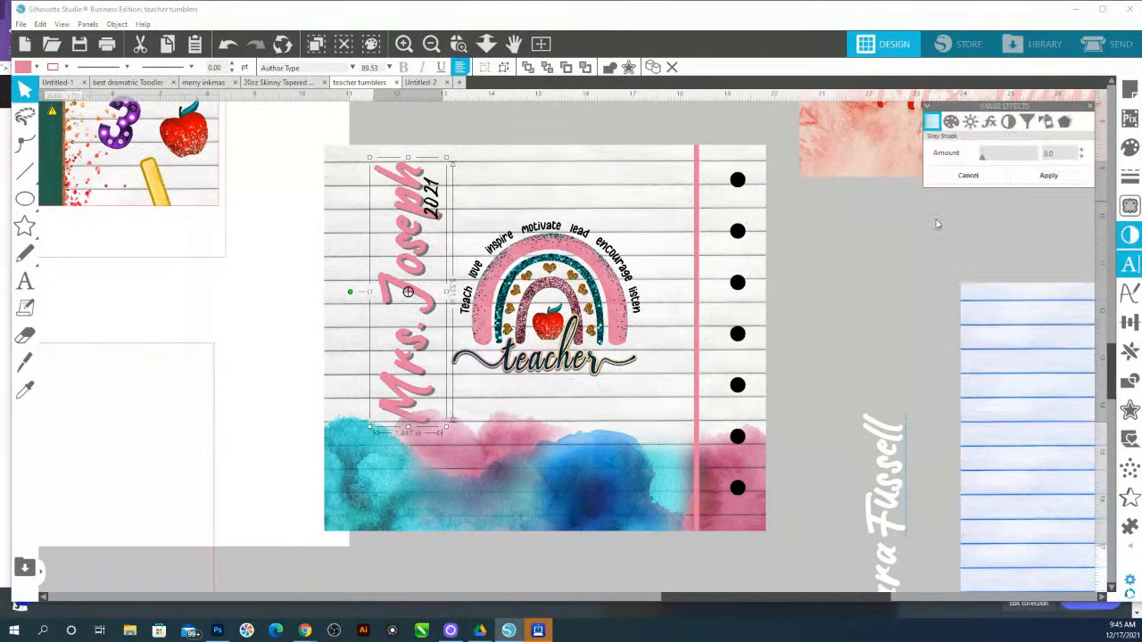
left_click(1064, 121)
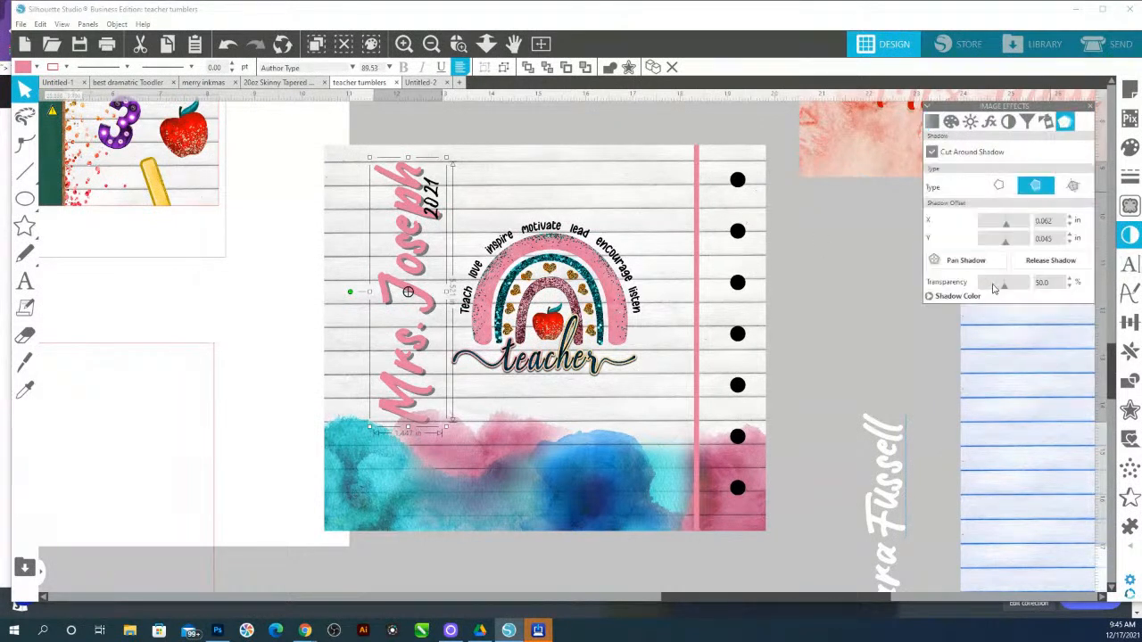
left_click(971, 299)
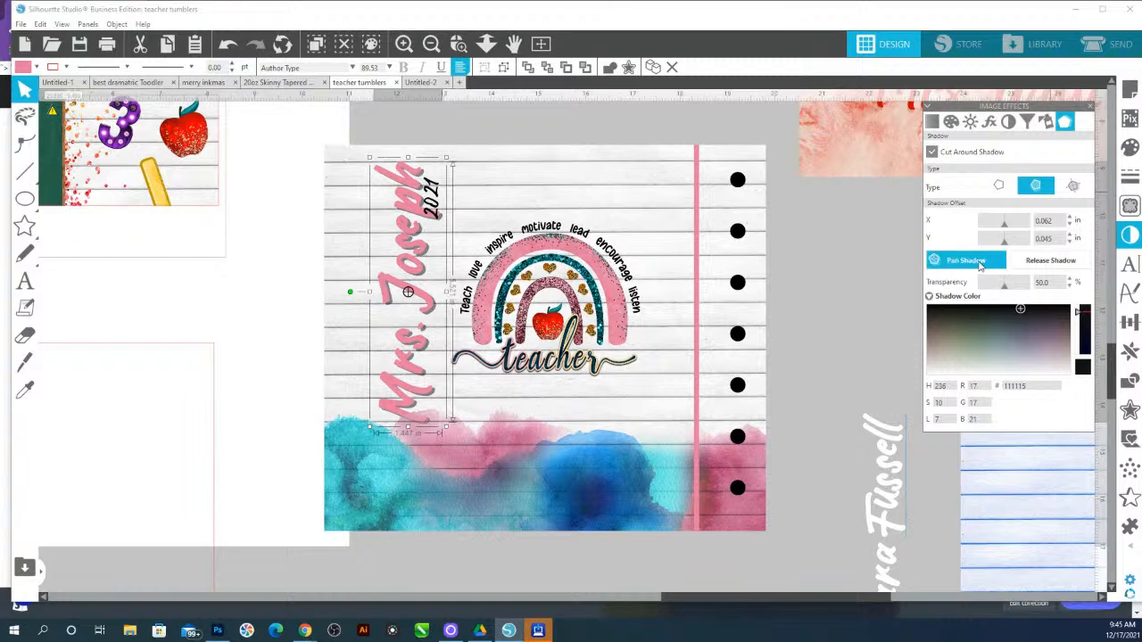
left_click_drag(1009, 290, 1015, 291)
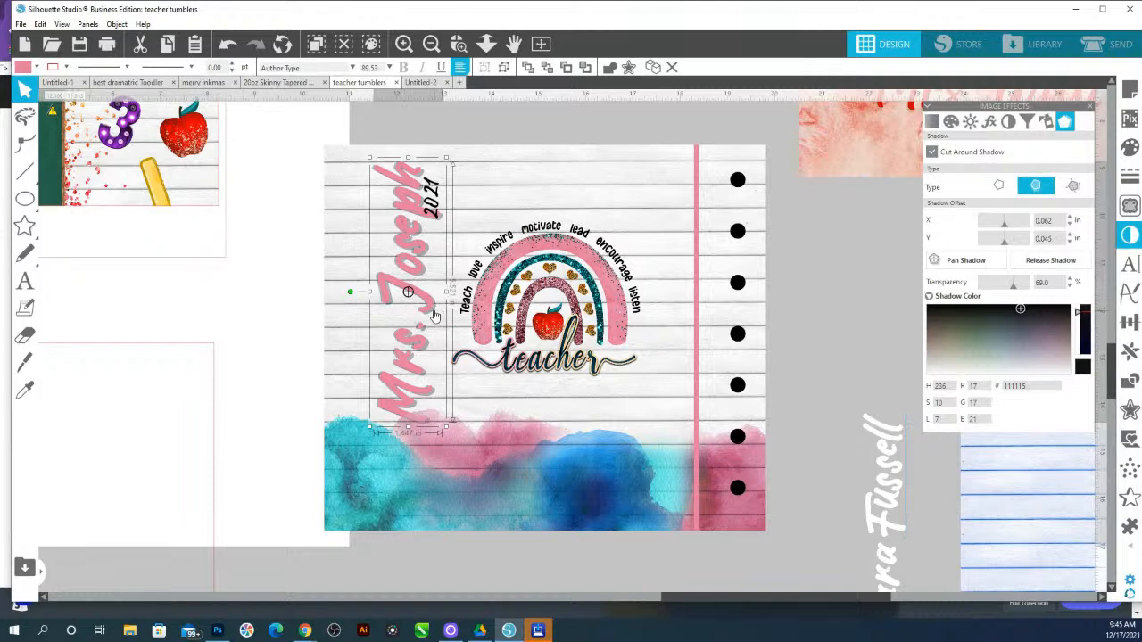
double_click(434, 314)
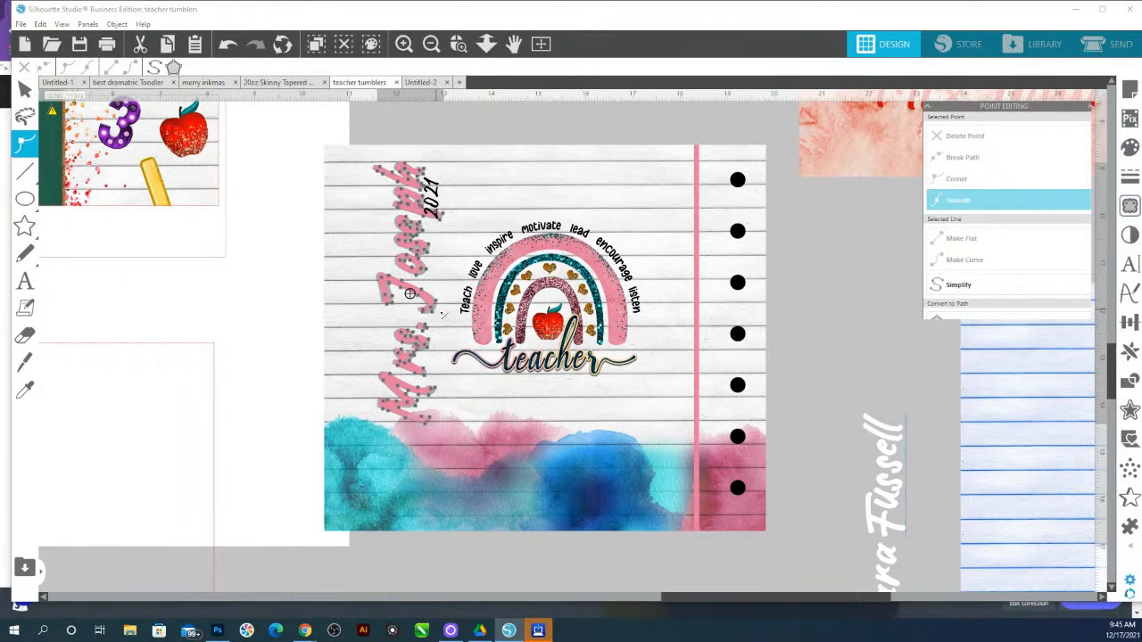
double_click(437, 314)
left_click_drag(434, 314, 433, 311)
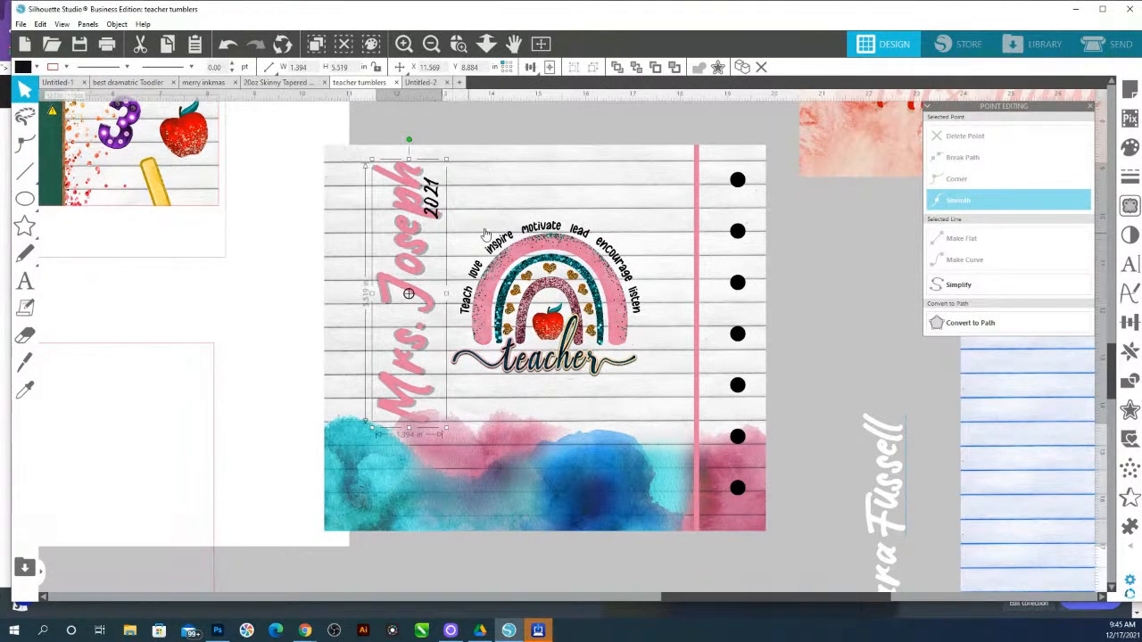
left_click(535, 123)
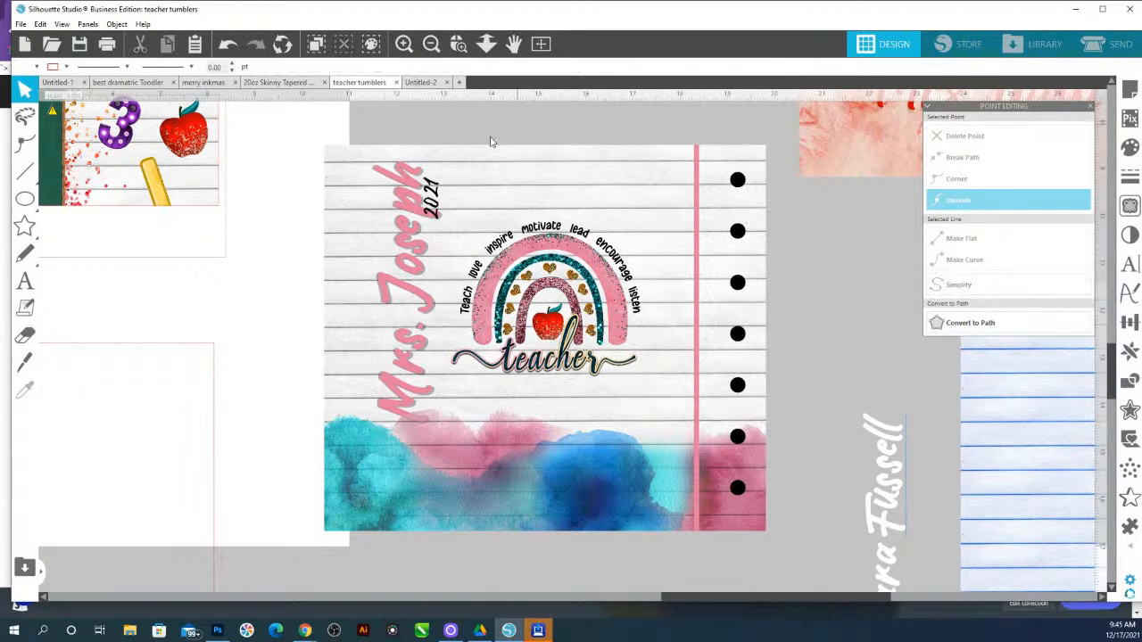
left_click(380, 376)
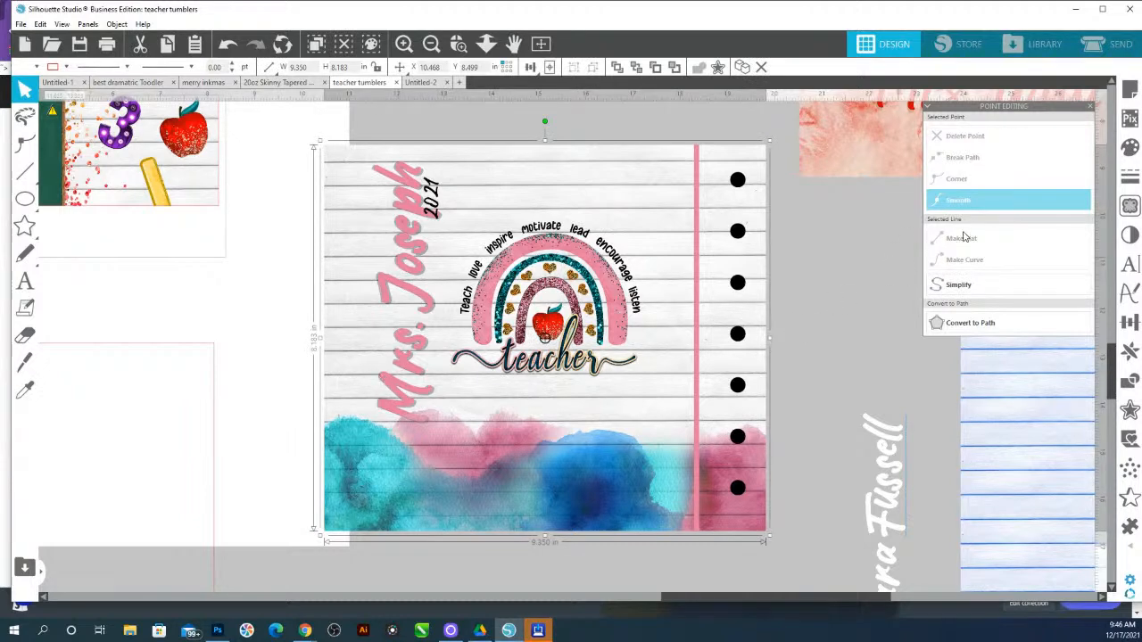
Switch the Mrs. Joseph name text's shadow to the flat type and nudge the 2021 year slightly up
left_click(1129, 234)
left_click(1064, 122)
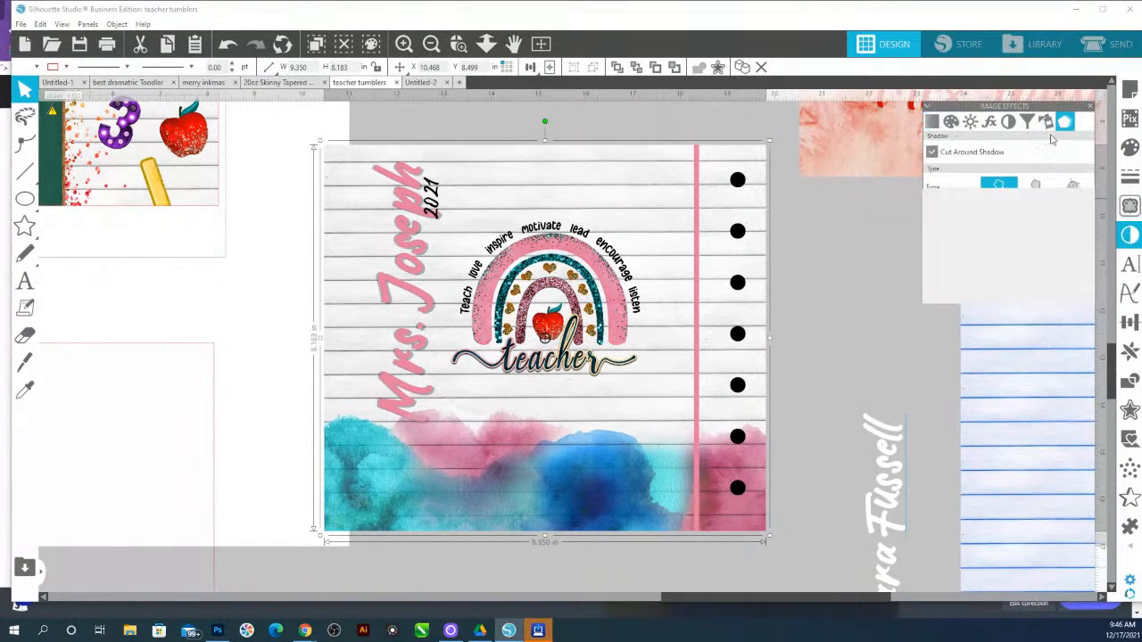
left_click(417, 218)
left_click(998, 185)
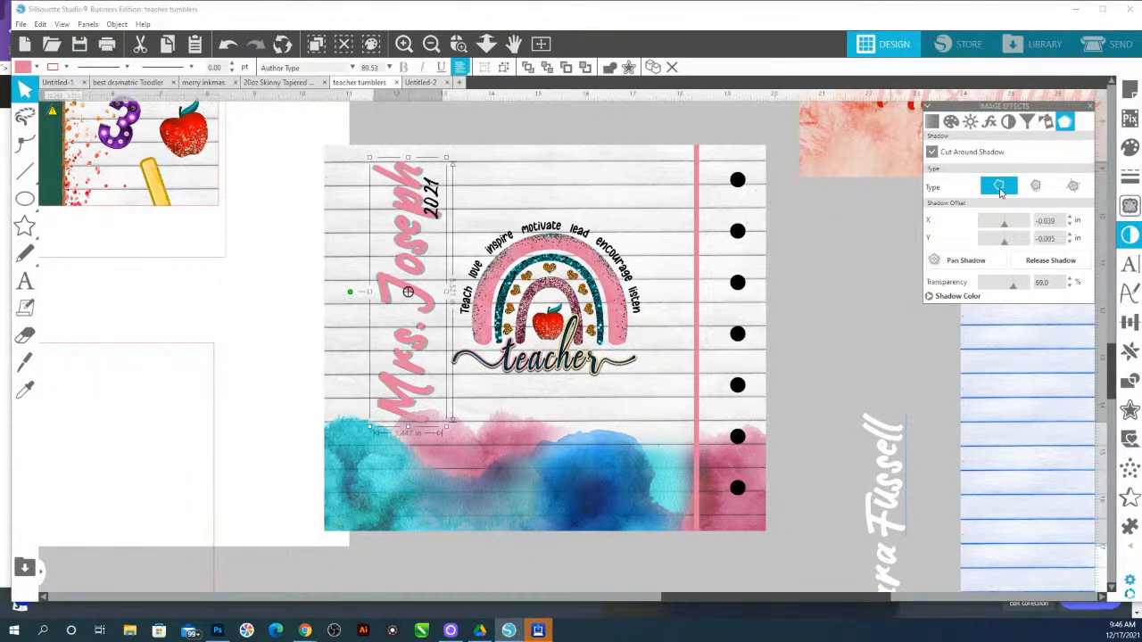
left_click(466, 136)
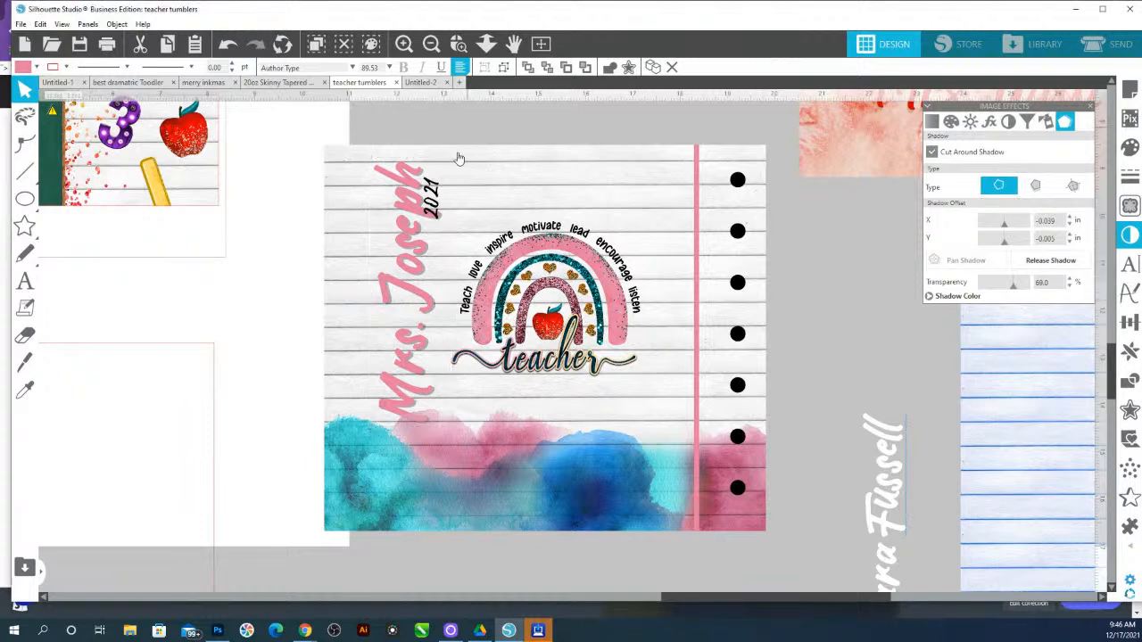
left_click_drag(436, 187, 438, 178)
Restyle the 2021 year beside the Mrs. Williams name to match the name's script font, then fill it black
left_click_drag(561, 581, 607, 172)
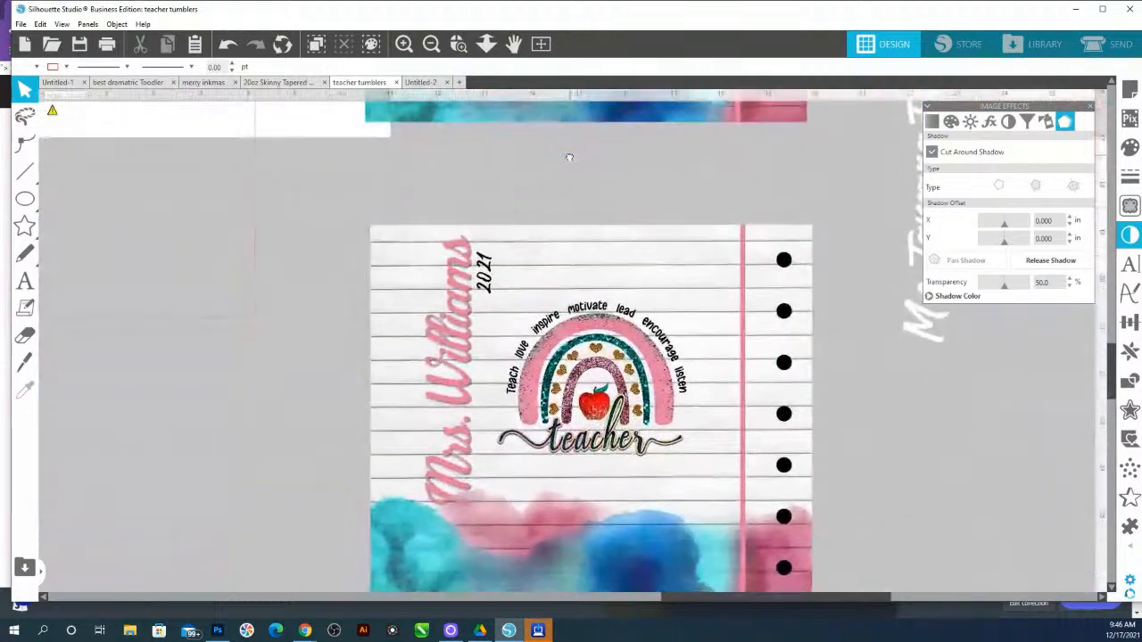
left_click(487, 263)
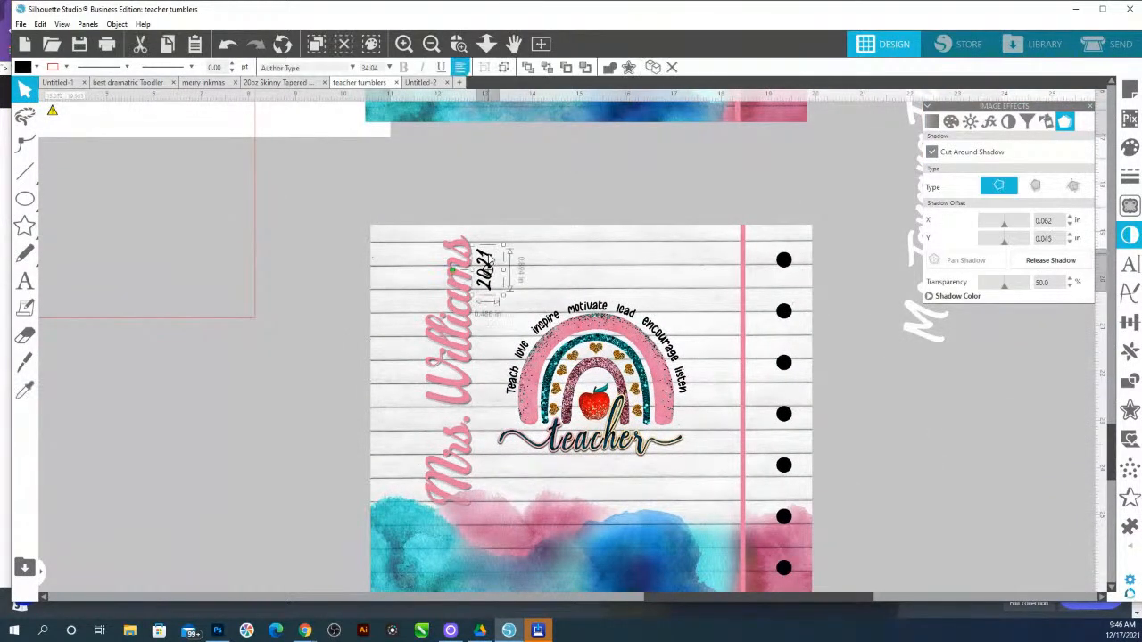
key("i")
left_click(464, 264)
left_click_drag(520, 200, 490, 254)
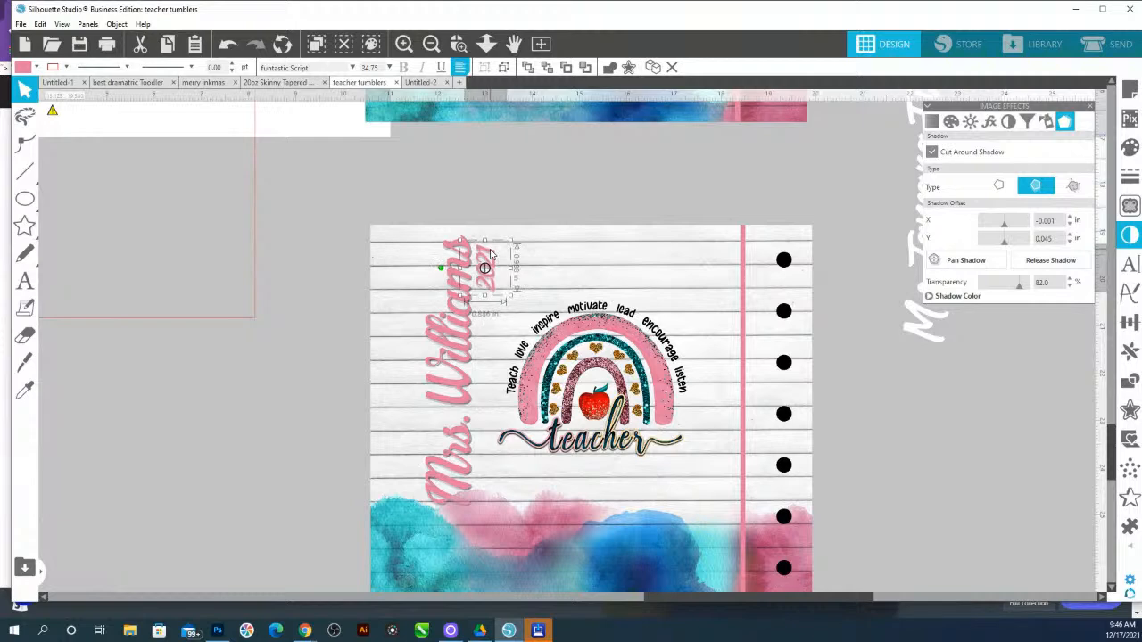
left_click(1129, 148)
left_click(1080, 189)
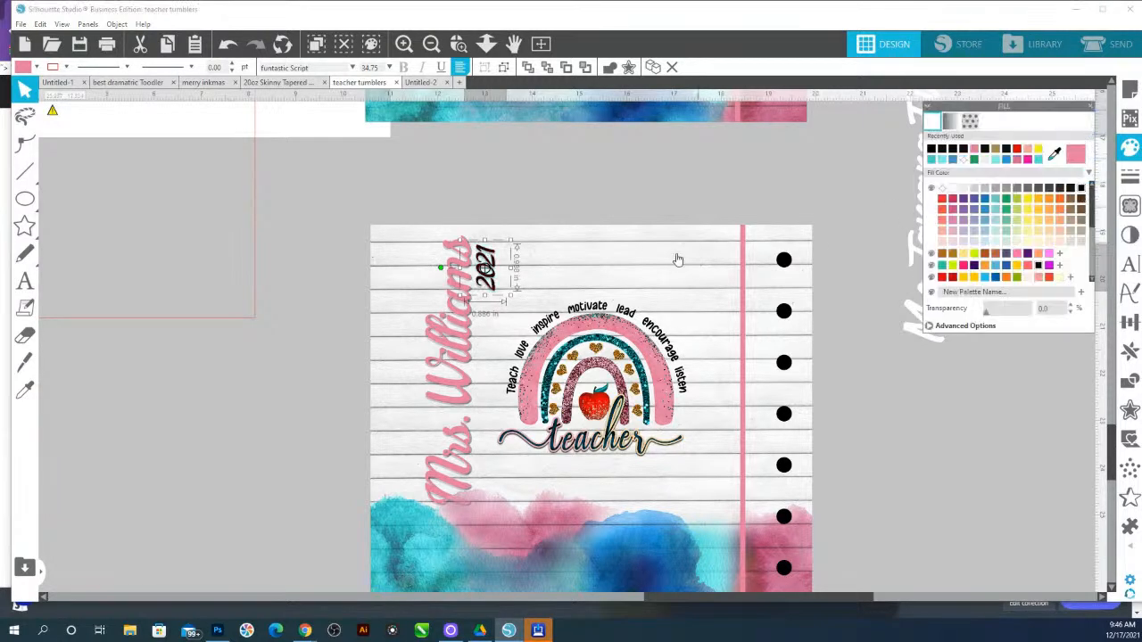
left_click(490, 258)
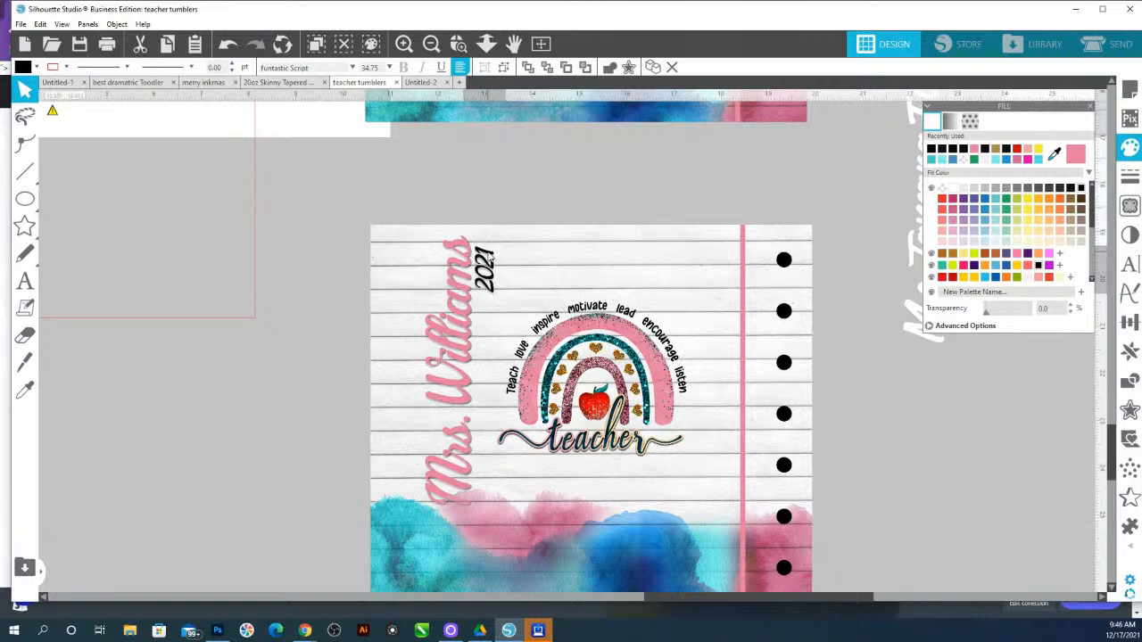
left_click(518, 218)
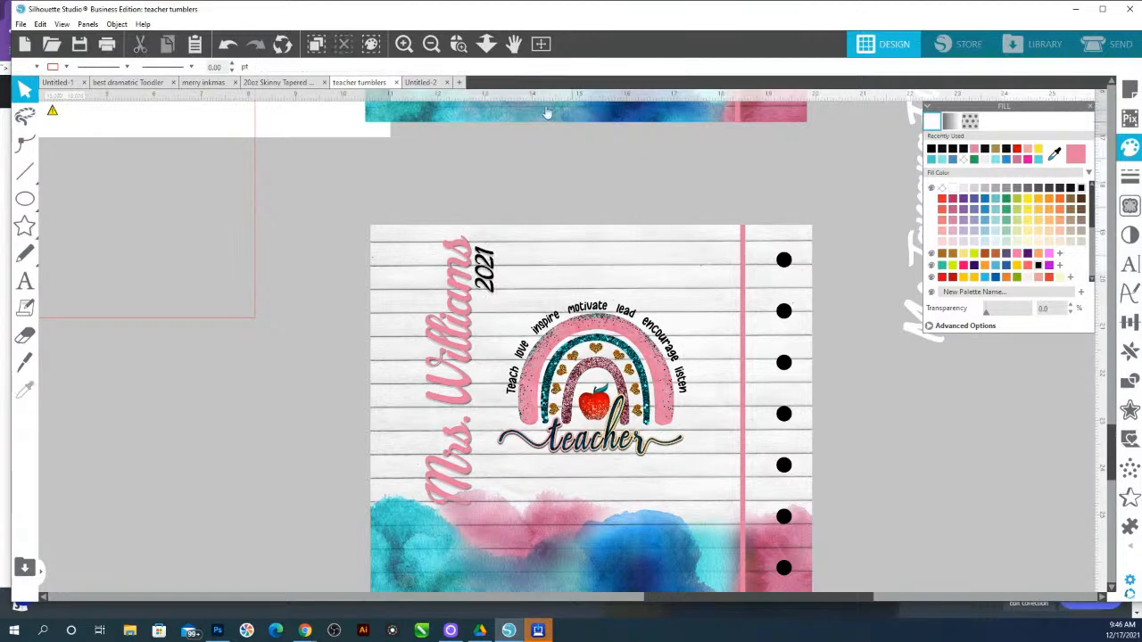
Check the 20oz Skinny Tapered tumbler tab, then move the apple tumbler designs and empty frame further left in teacher tumblers
left_click(486, 44)
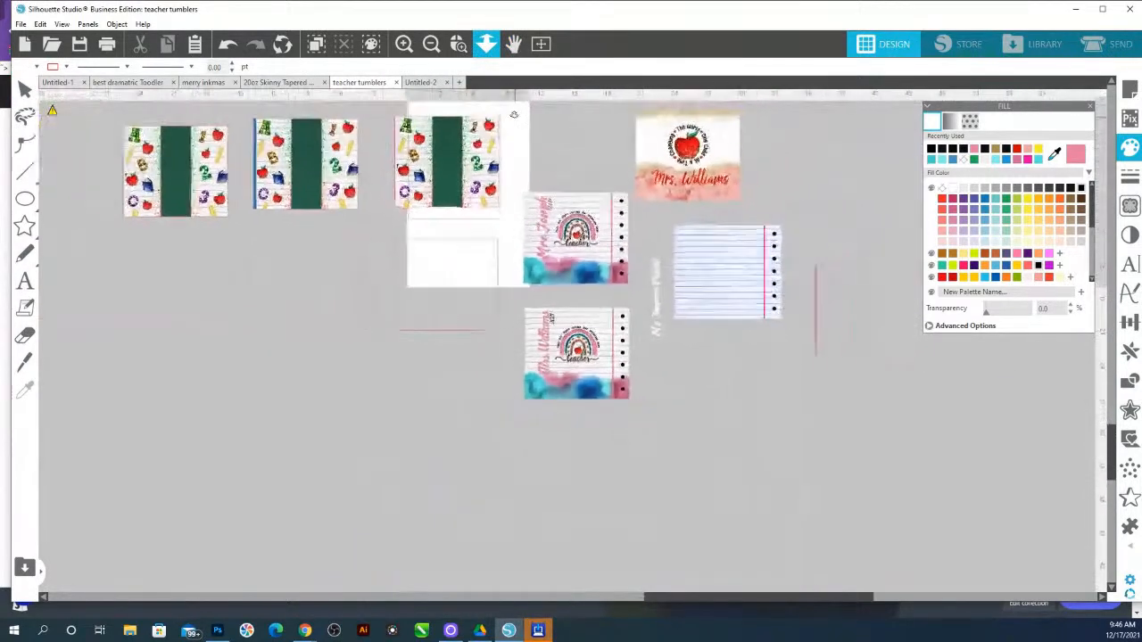
left_click(281, 82)
left_click(574, 227)
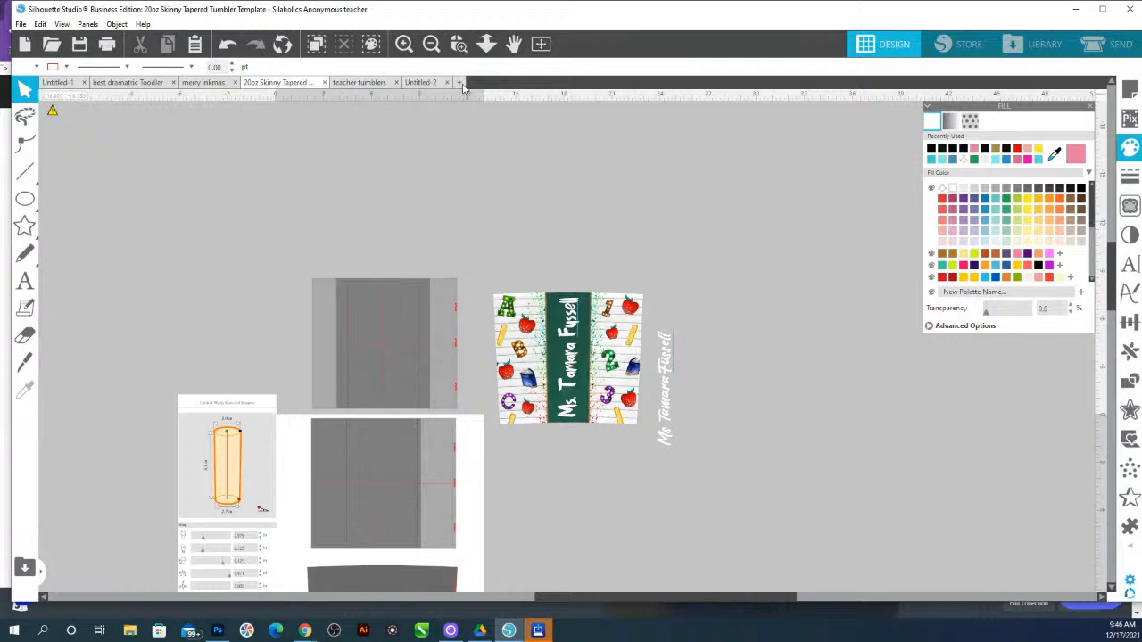
left_click(359, 82)
scroll(688, 362, "up", 1)
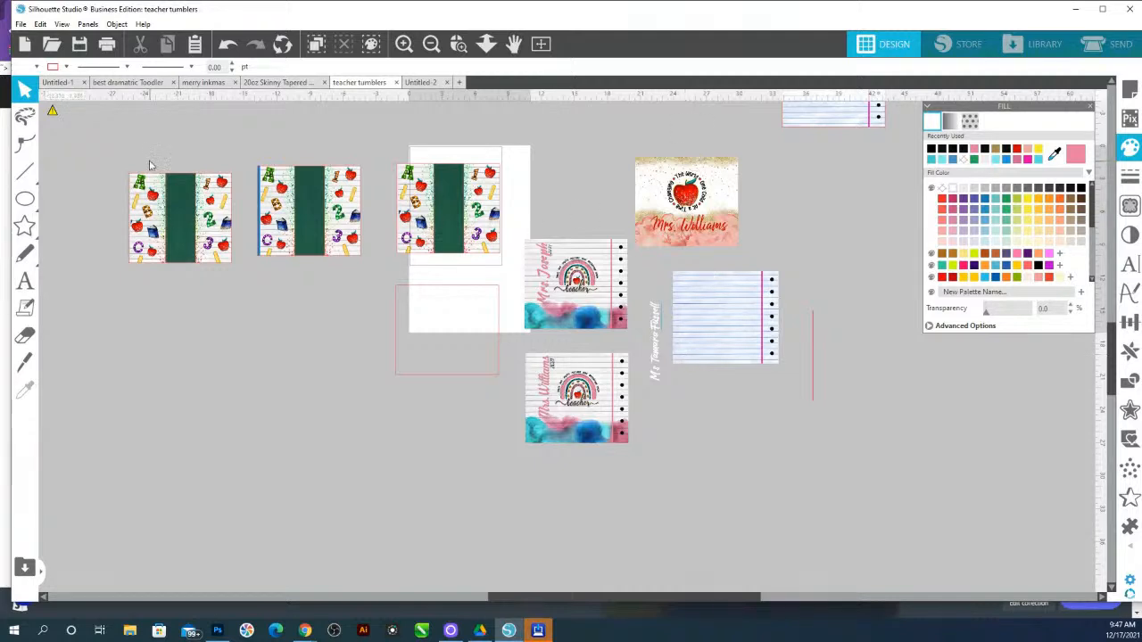
left_click_drag(169, 159, 497, 357)
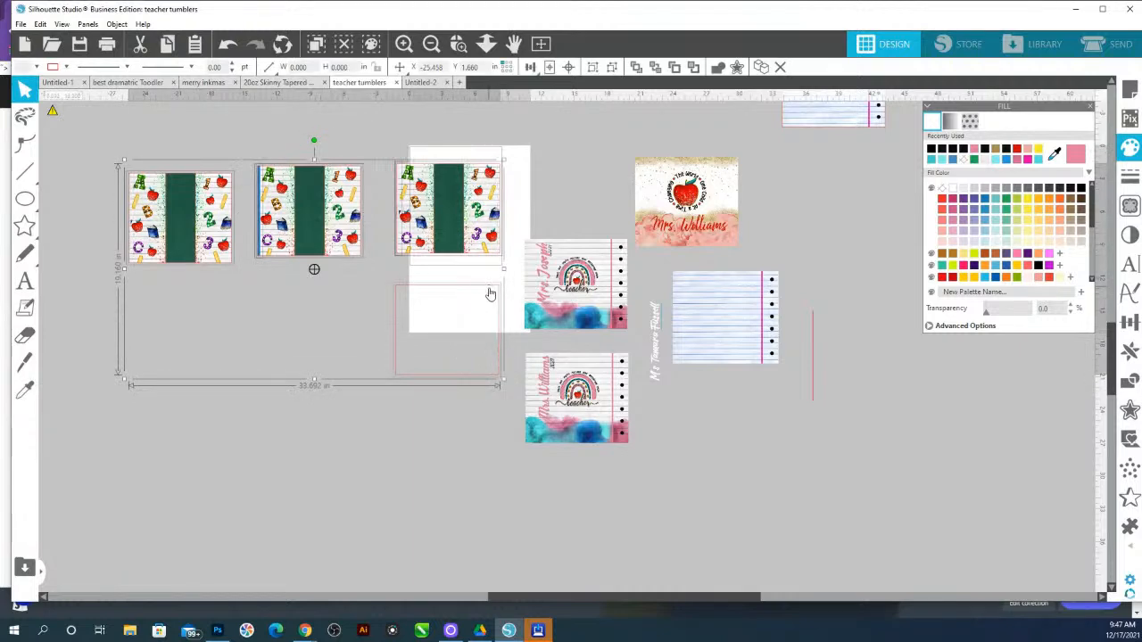
left_click_drag(433, 314, 183, 378)
Group the Mrs. Joseph rainbow design
left_click(616, 323)
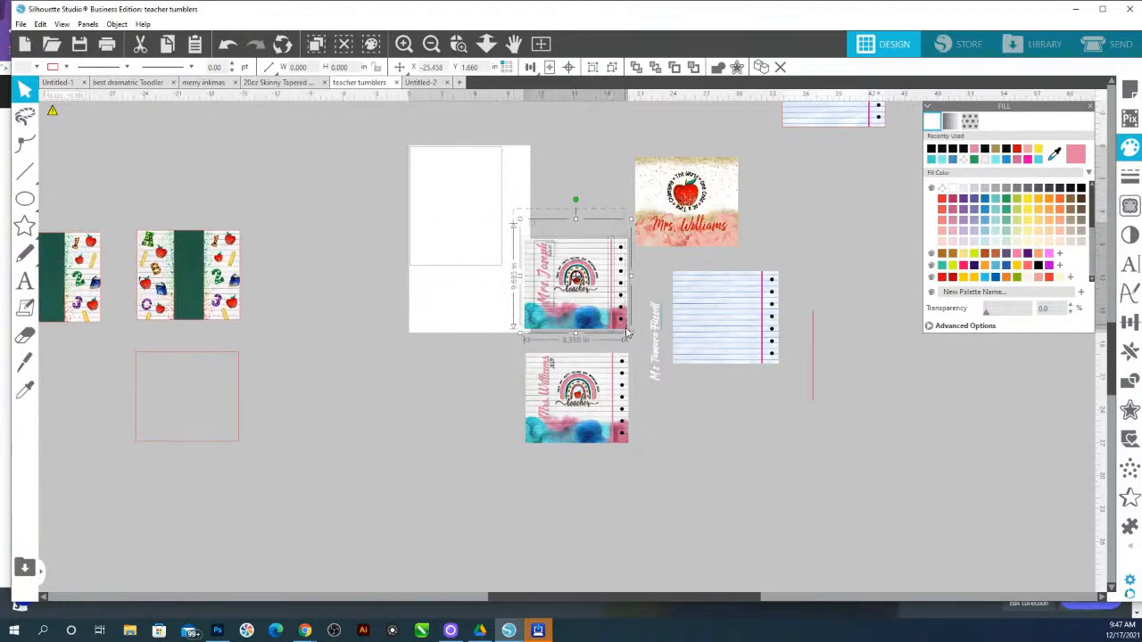
right_click(622, 332)
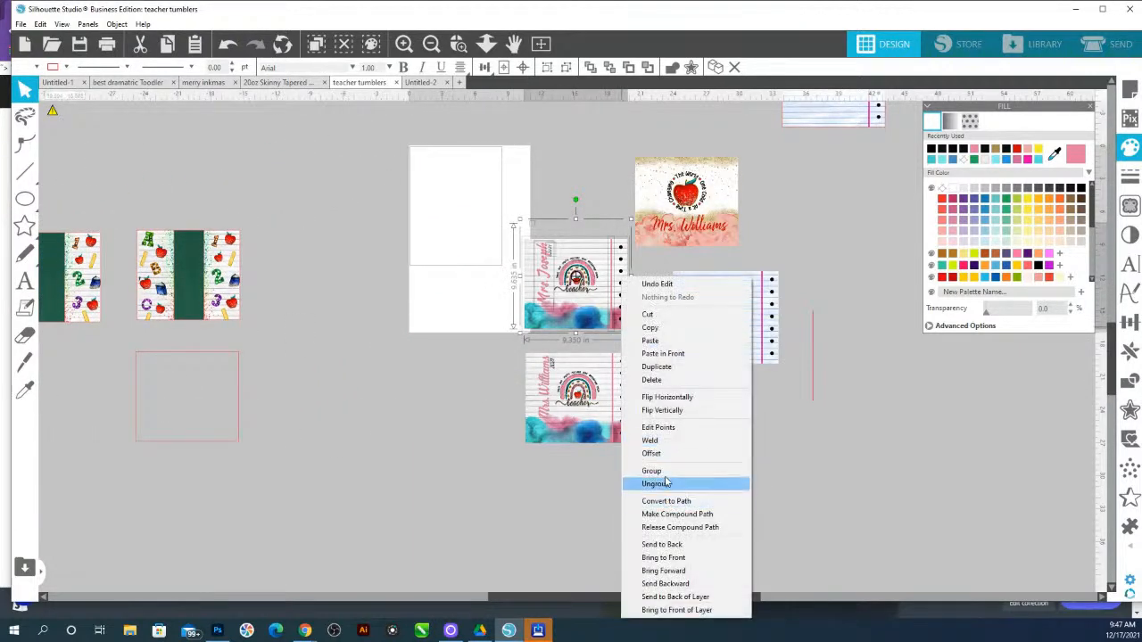
left_click(658, 473)
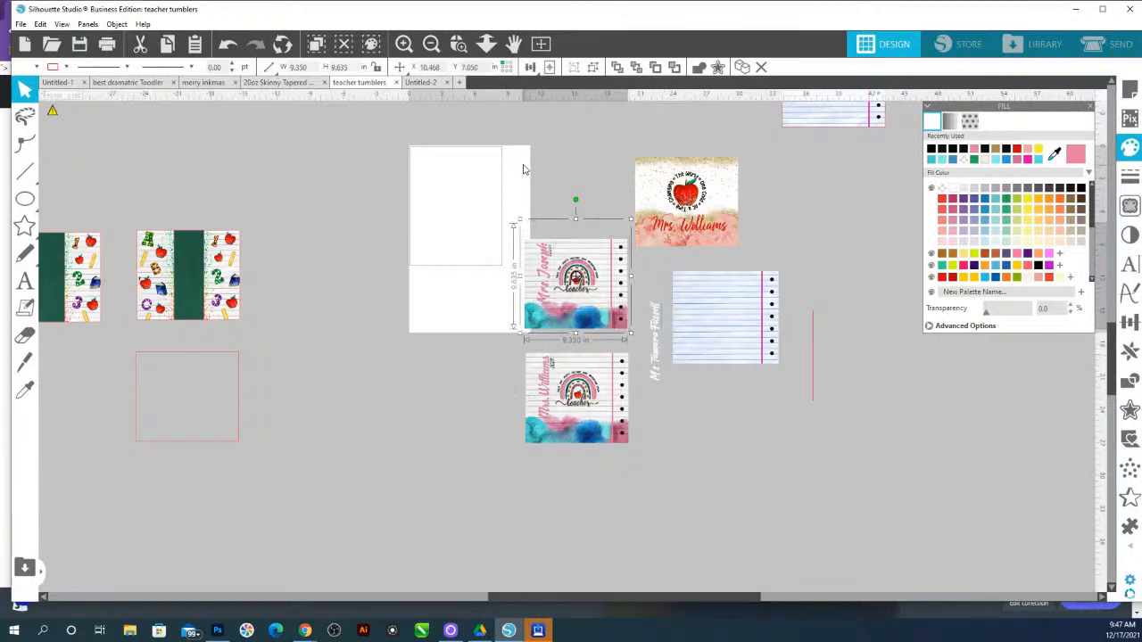
key("i")
key("Escape")
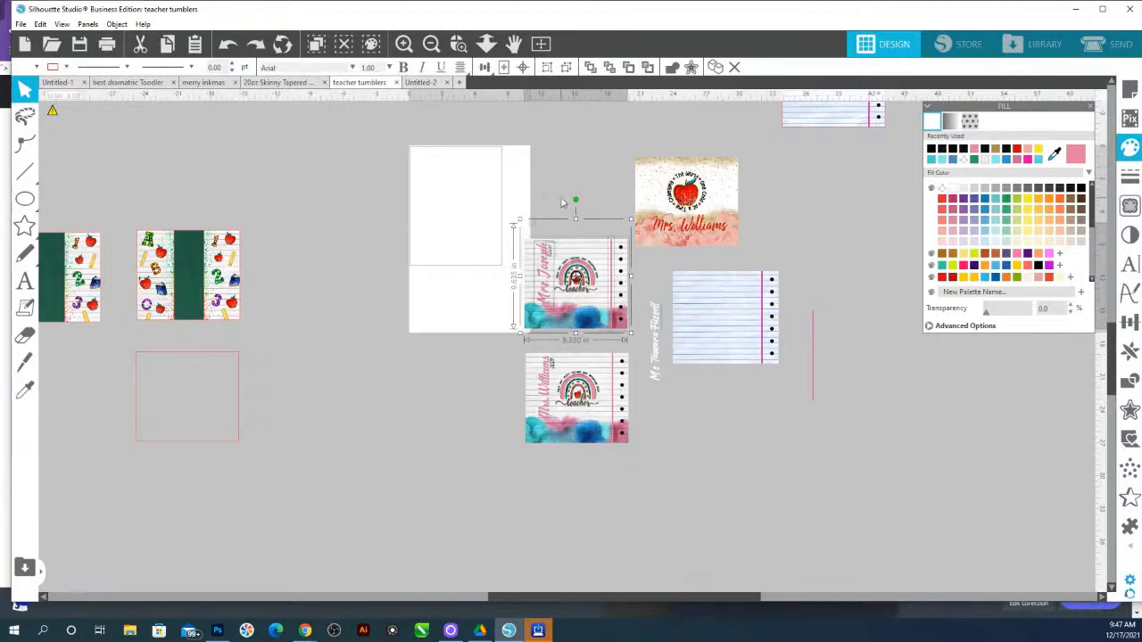
Zoom into the Mrs. Joseph design, review its name's shadow settings, and group all of the design's parts
left_click(476, 252)
left_click(459, 44)
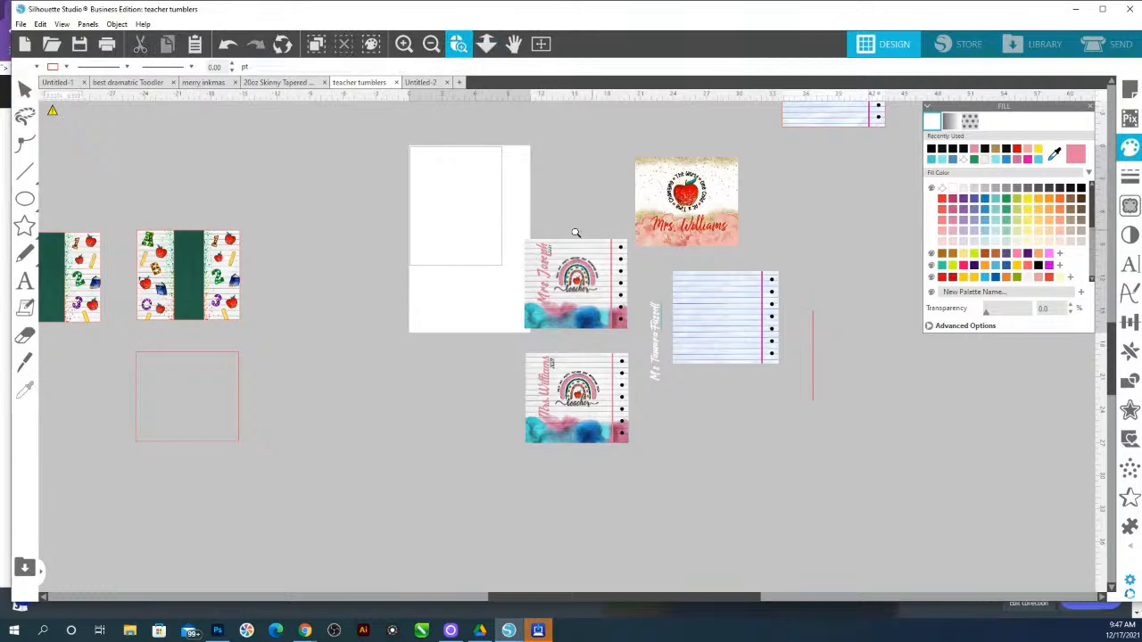
left_click_drag(665, 323, 509, 223)
left_click(393, 267)
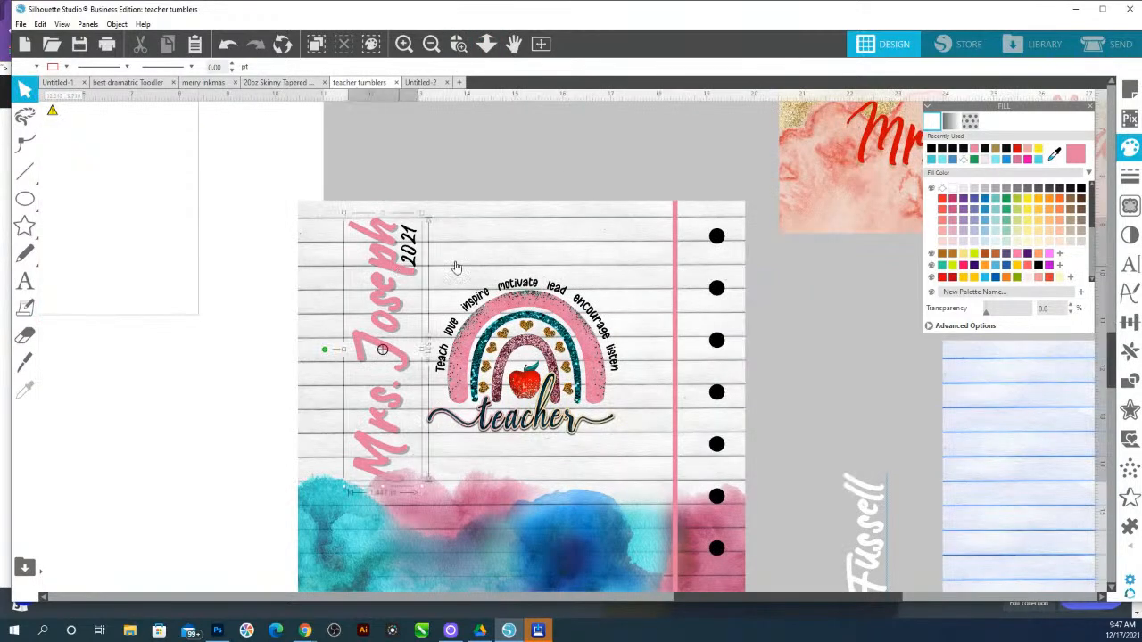
left_click(1129, 234)
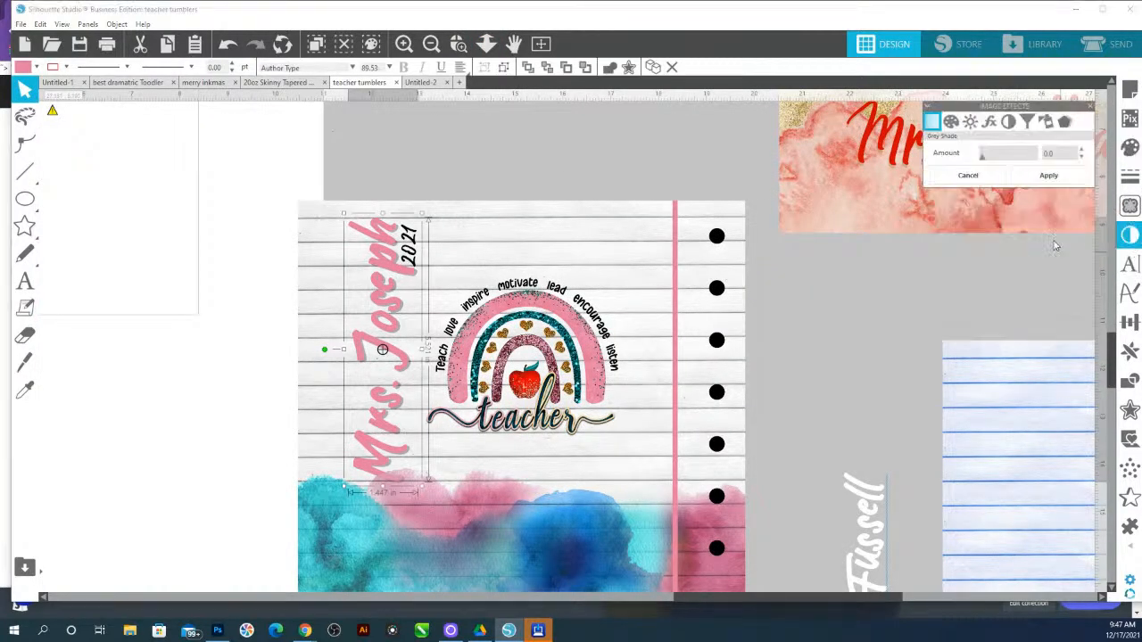
left_click(1064, 120)
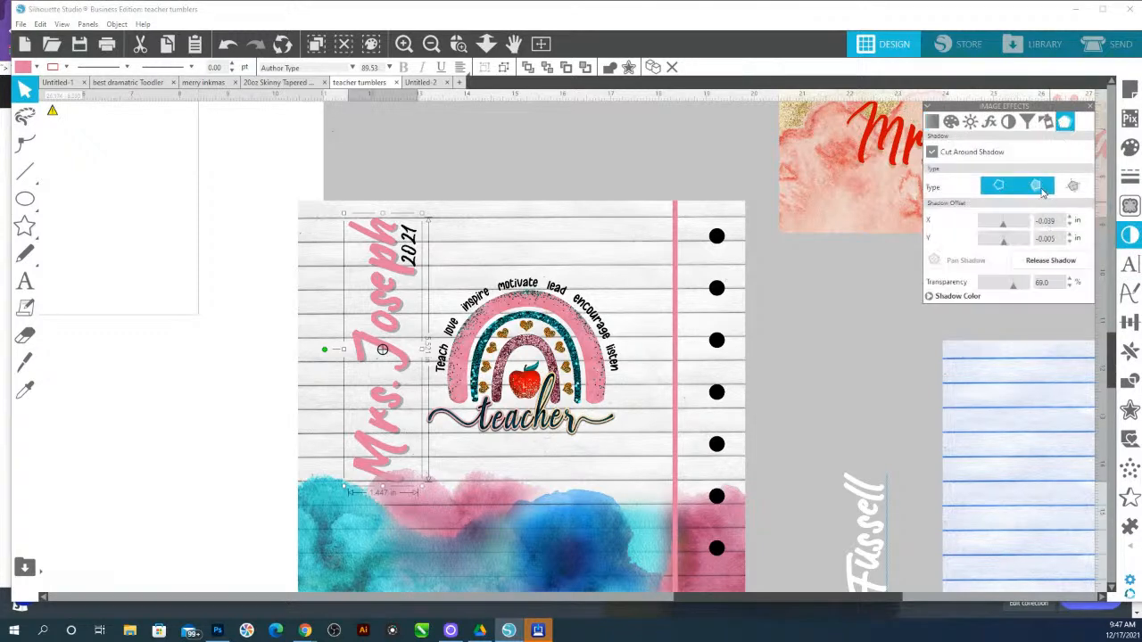
left_click(447, 278)
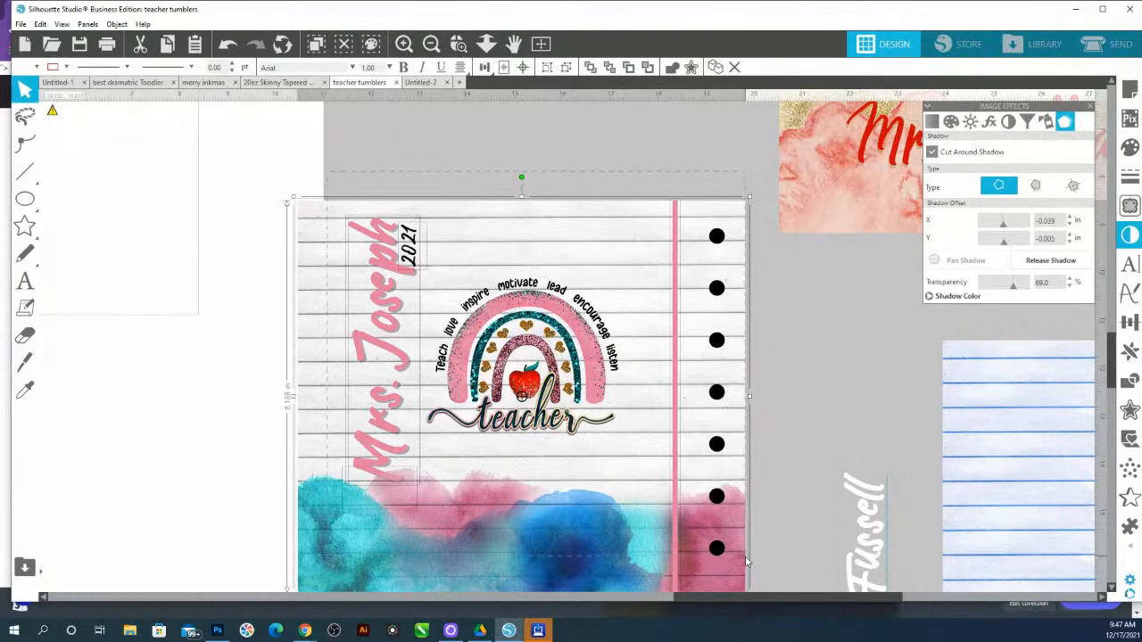
key("ctrl+g")
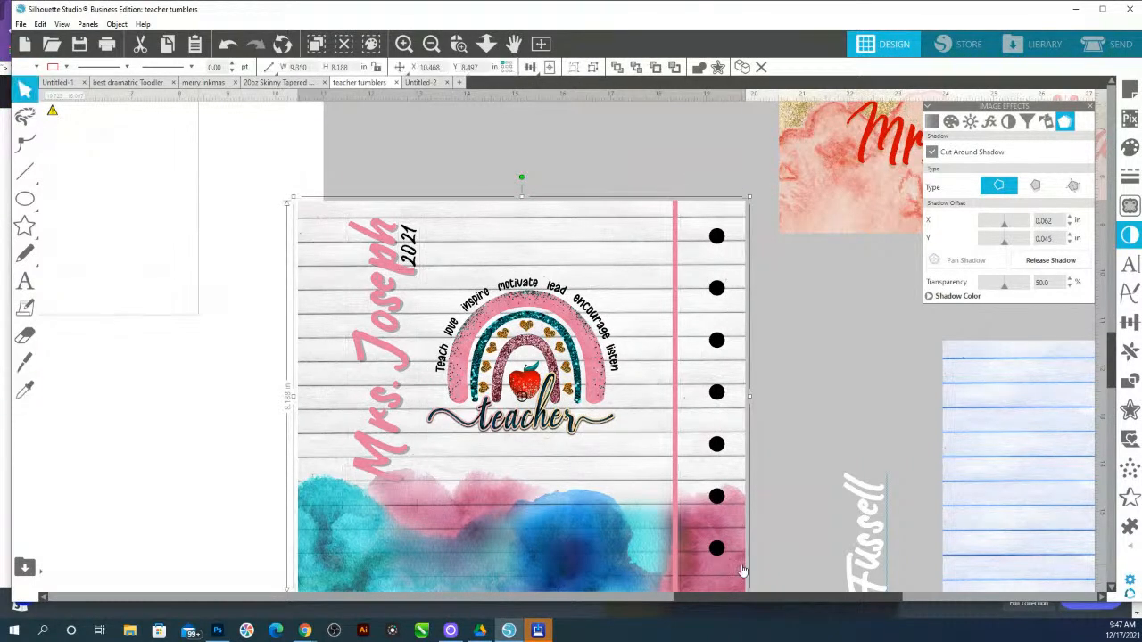
Zoom into the Mrs. Williams design and group its name, year and artwork together
left_click(486, 45)
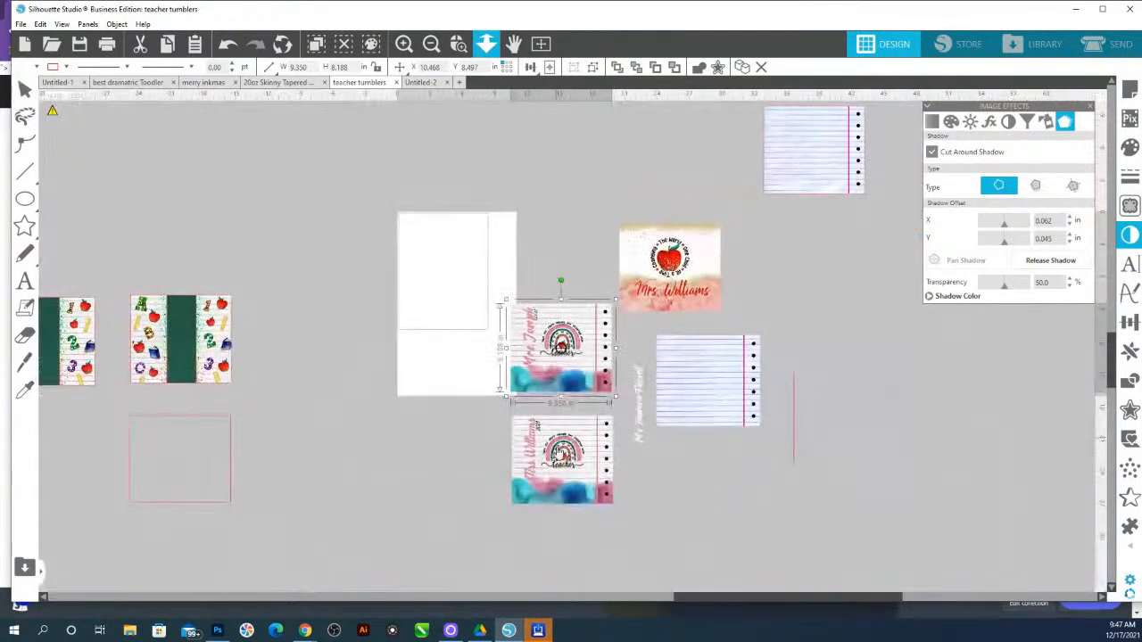
left_click(459, 46)
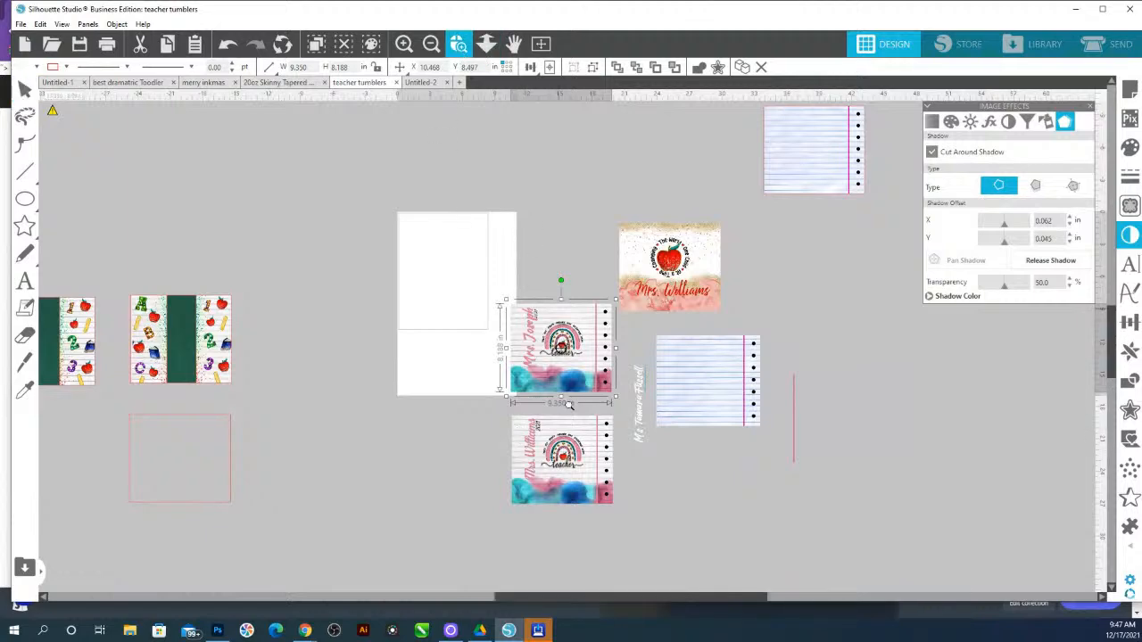
left_click(535, 444)
left_click(599, 368)
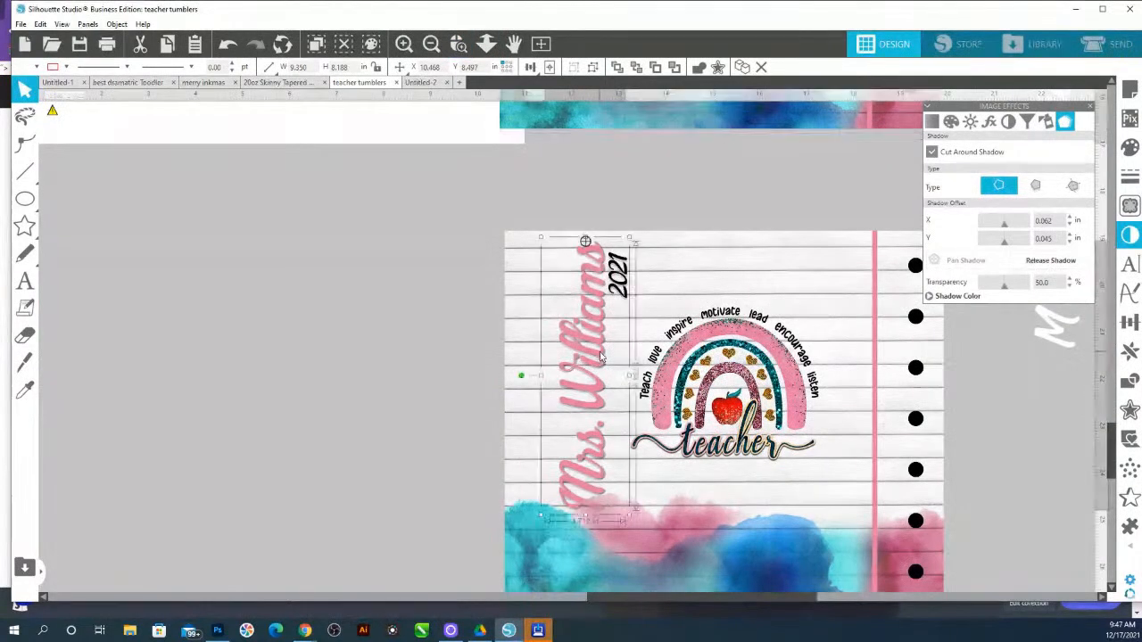
left_click(1052, 260)
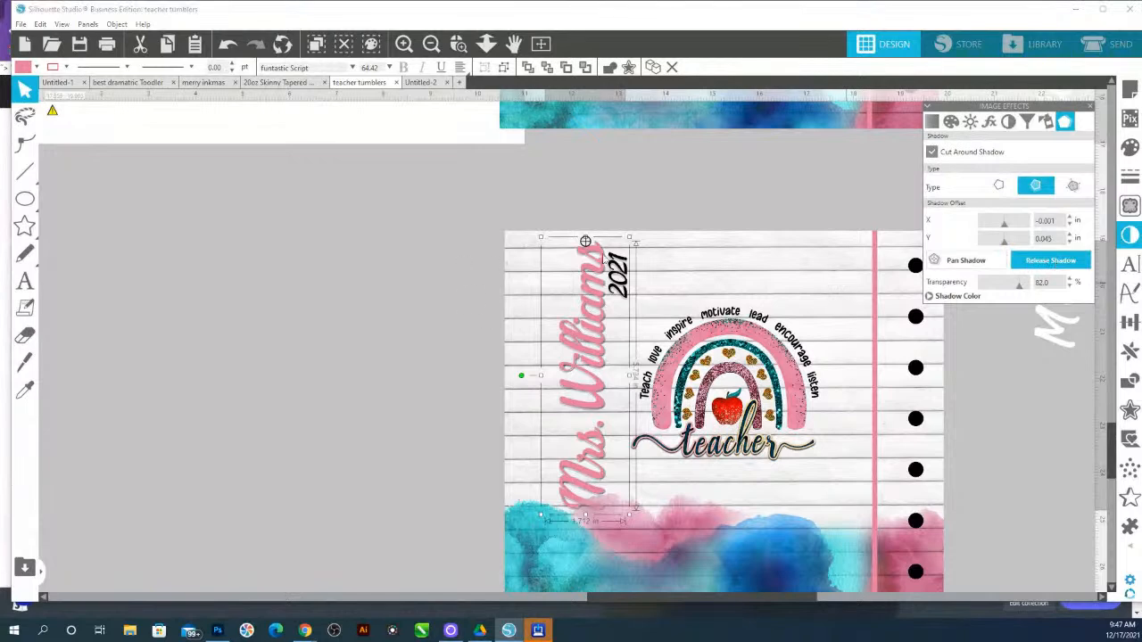
left_click(624, 277)
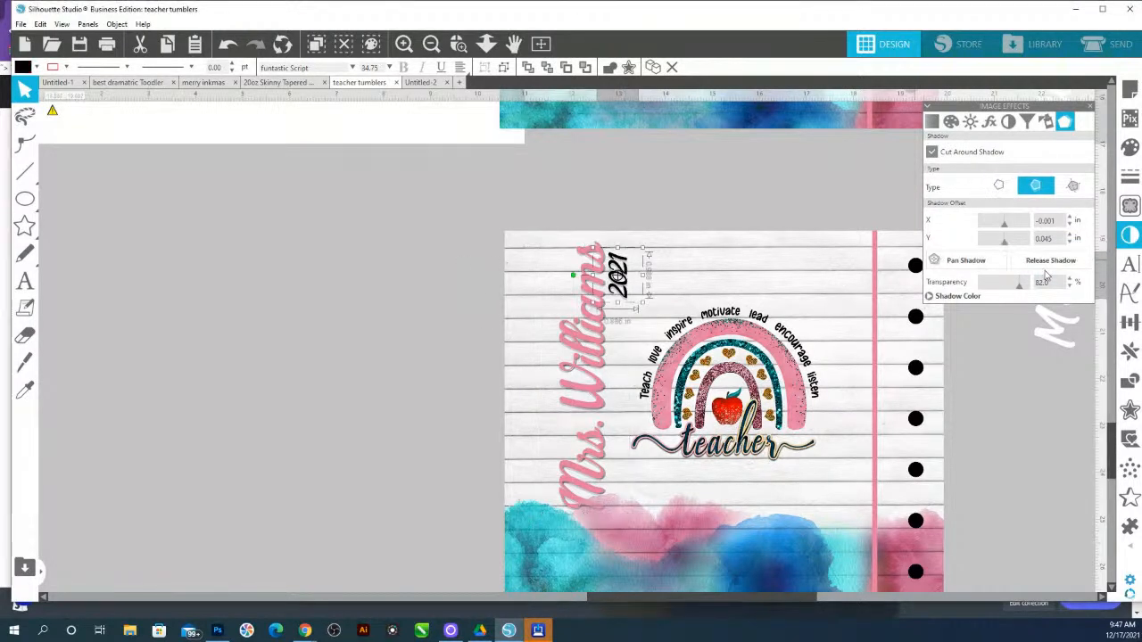
left_click_drag(476, 225, 955, 583)
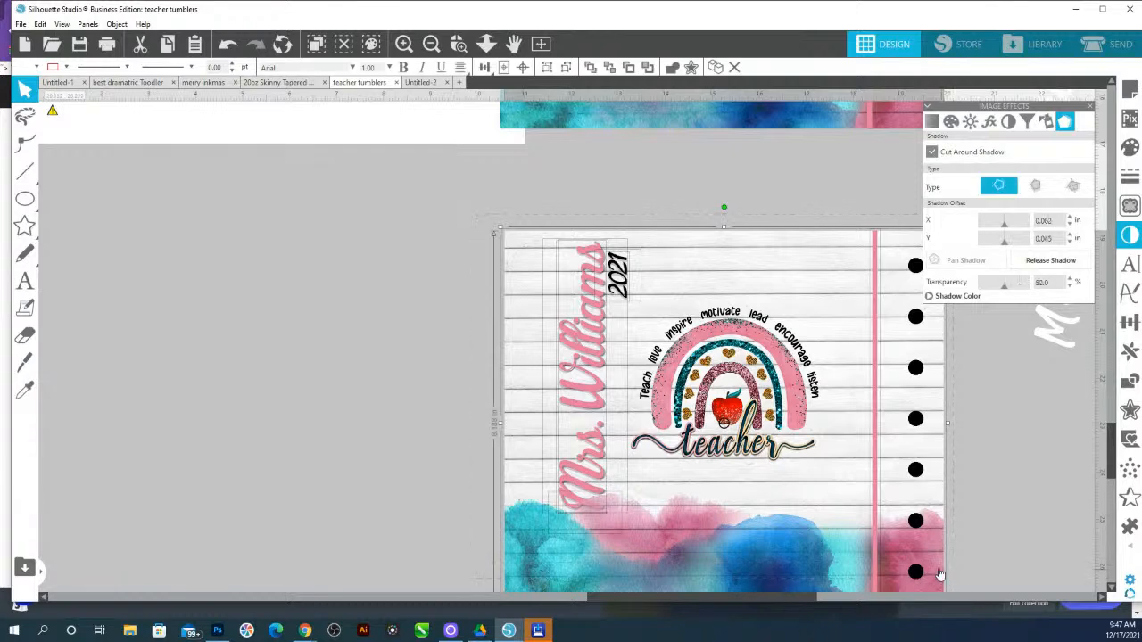
key("ctrl+g")
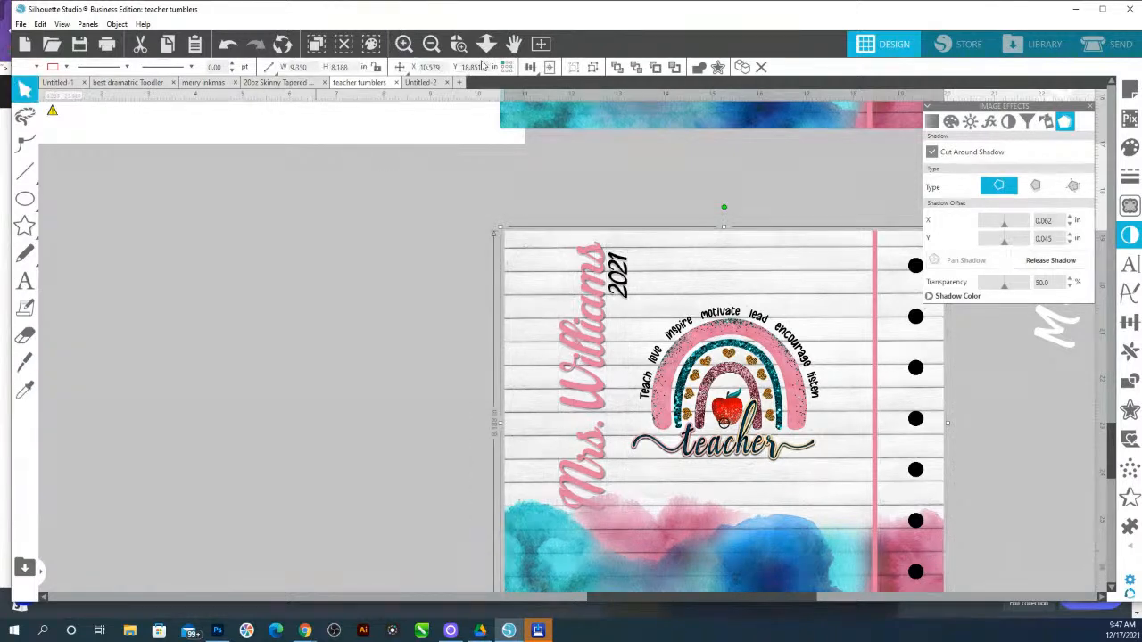
Stack the Mrs. Joseph design above the Mrs. Williams design on the white print page, aligning them edge to edge
left_click(486, 44)
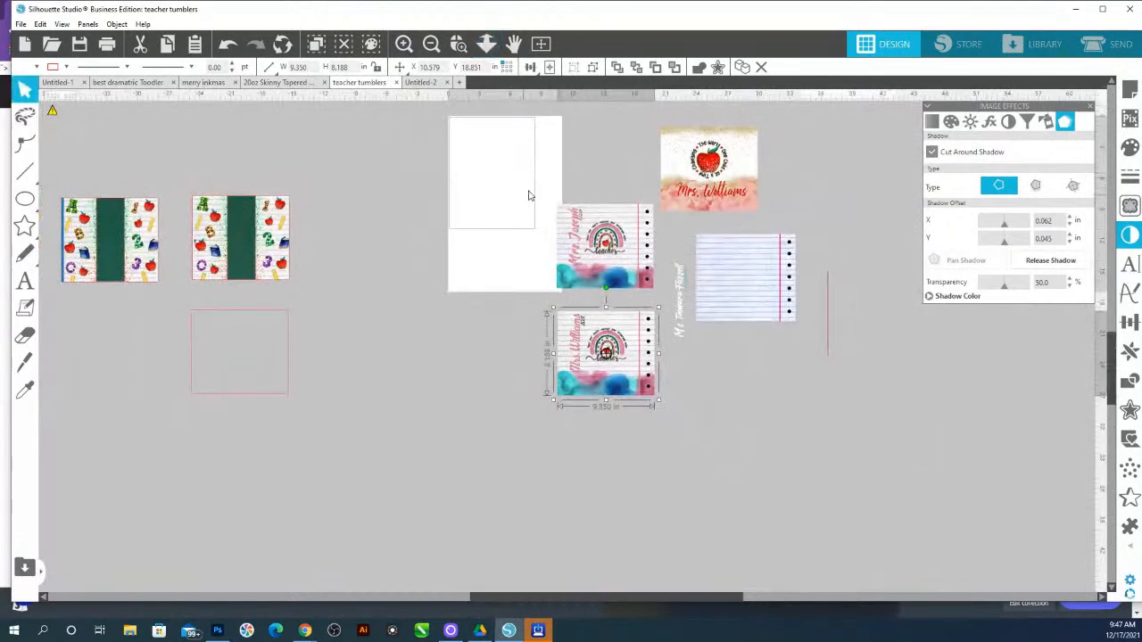
left_click(575, 216, "shift")
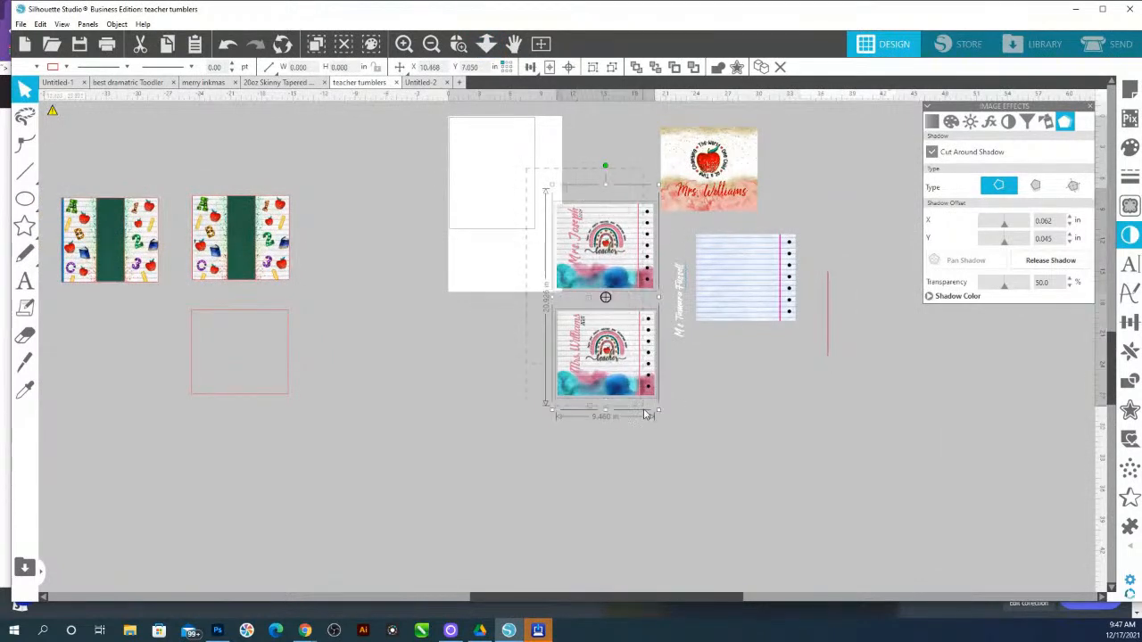
left_click_drag(618, 263, 520, 180)
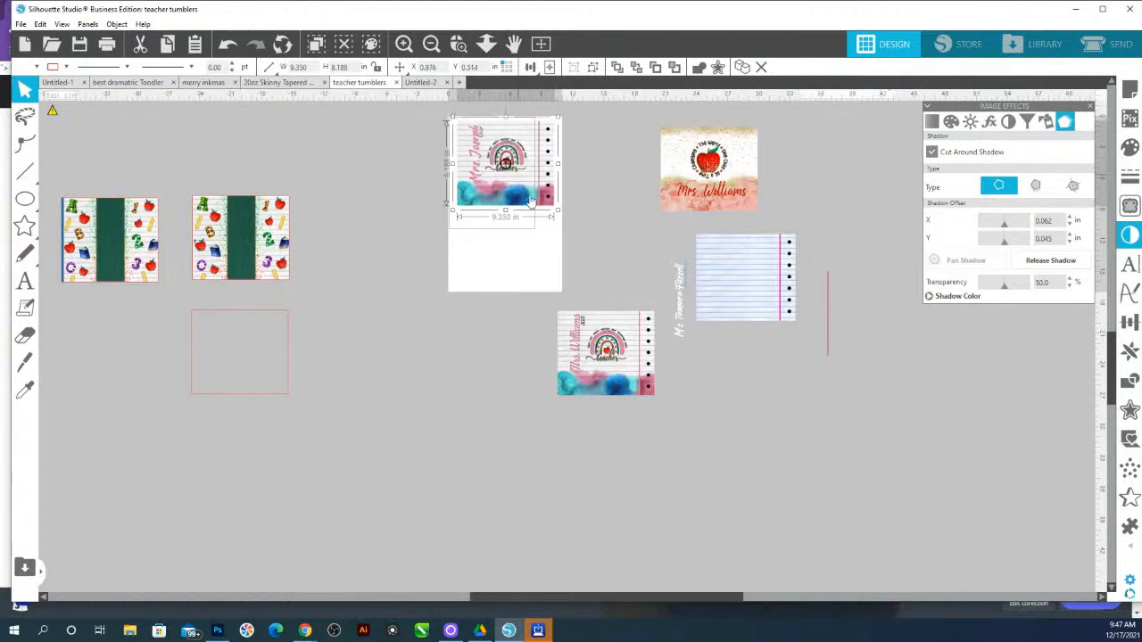
left_click_drag(622, 372, 518, 267)
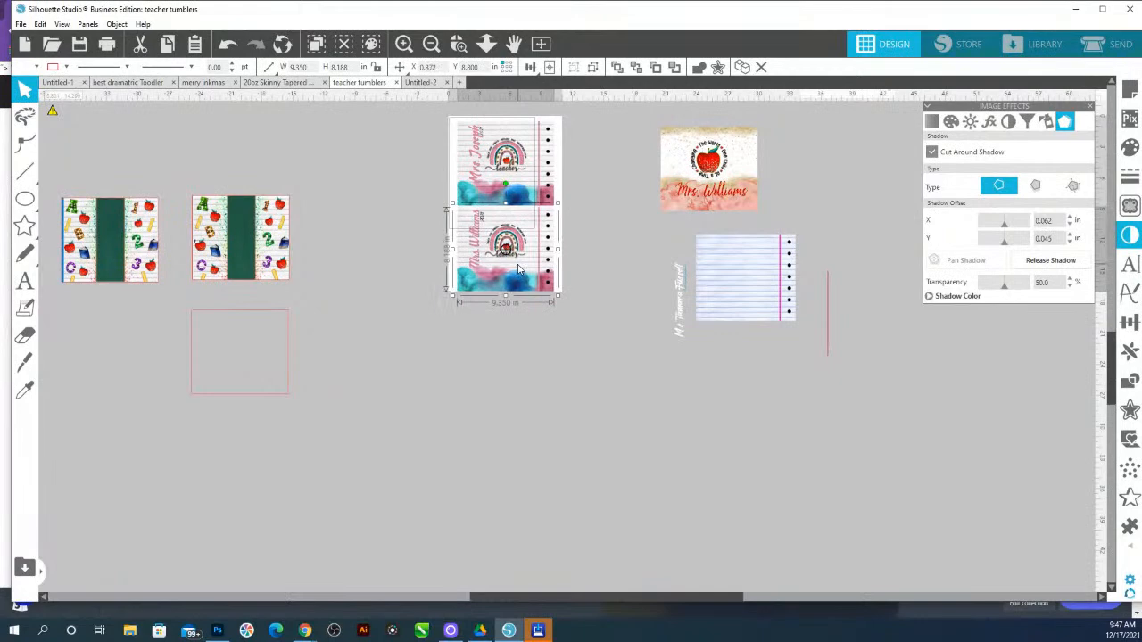
left_click_drag(521, 145, 526, 156)
left_click_drag(518, 251, 515, 247)
left_click(557, 338)
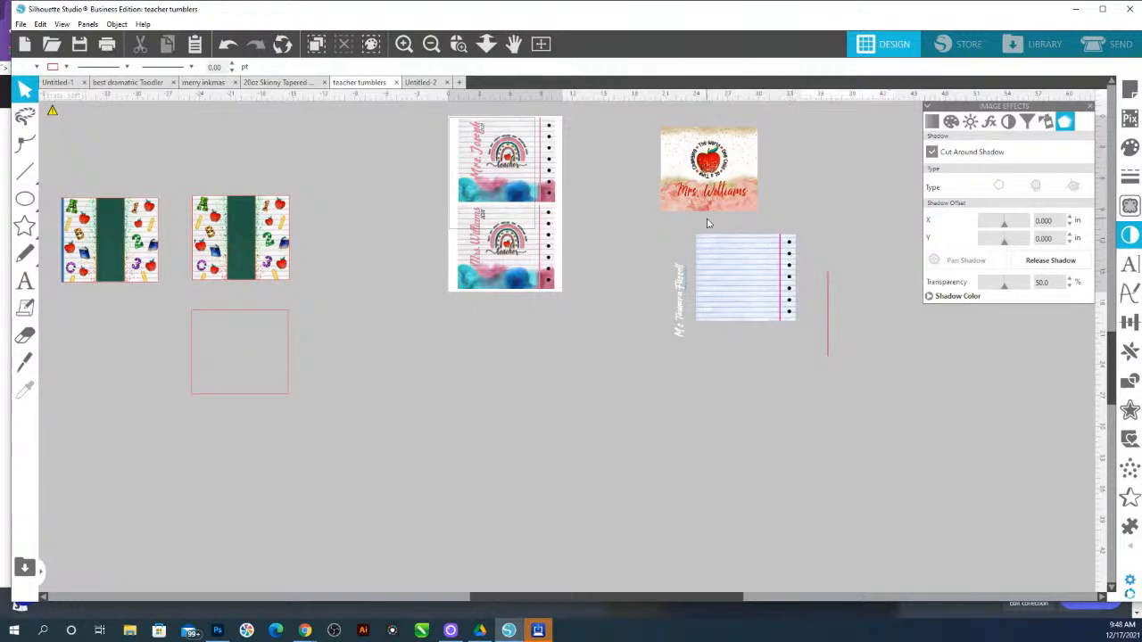
Rotate the plain lined-paper background 180 degrees so its holes sit on the other side
left_click(749, 276)
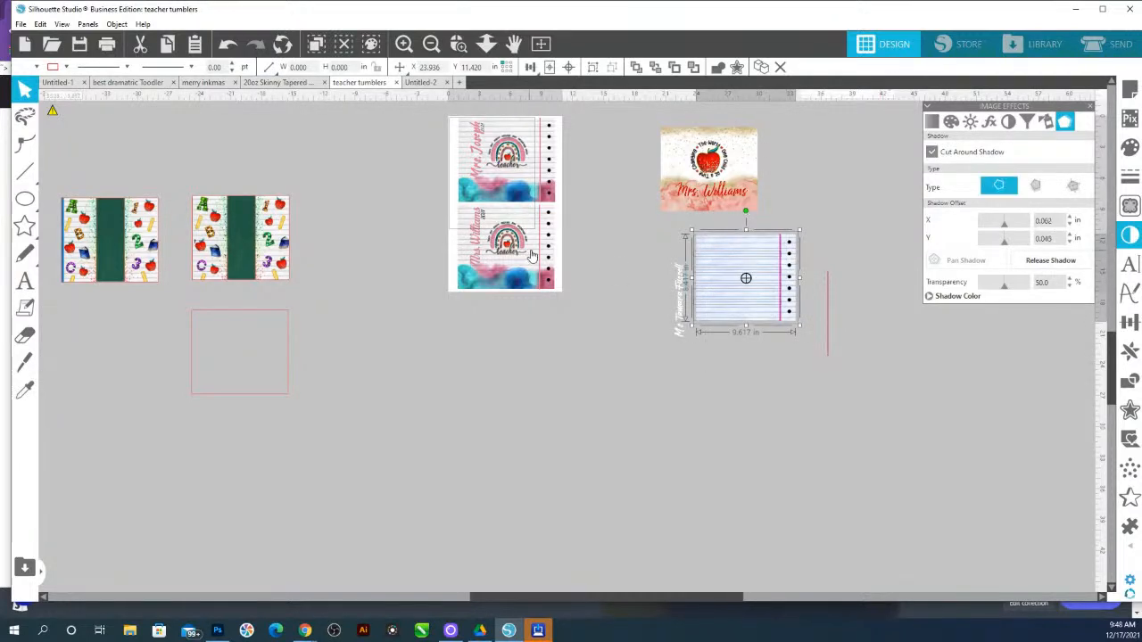
left_click_drag(746, 209, 741, 390)
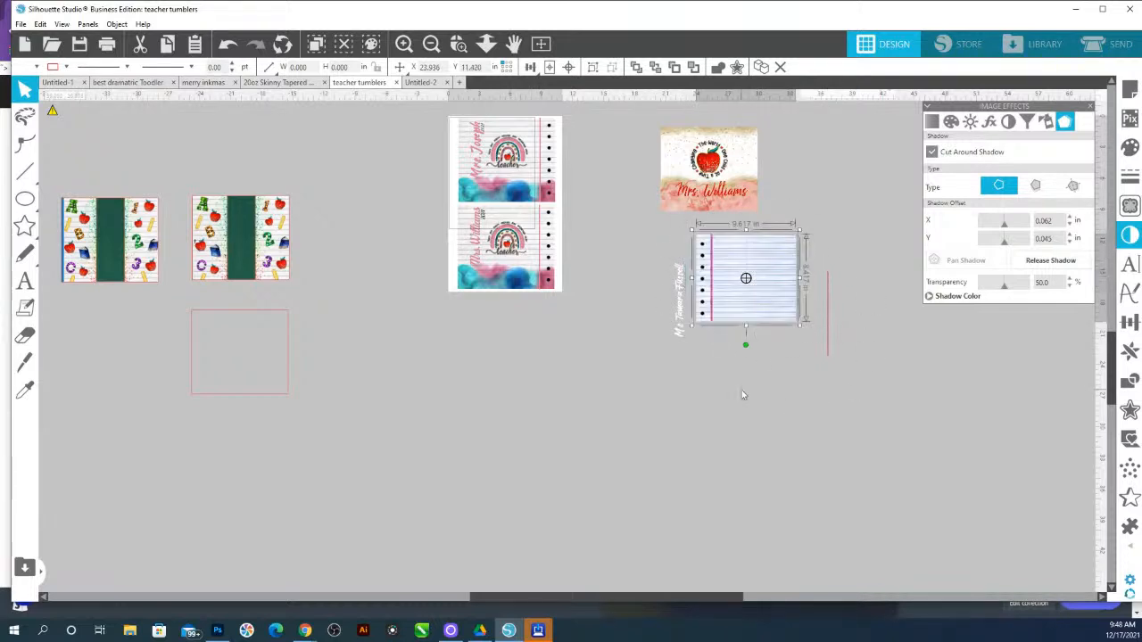
left_click(774, 440)
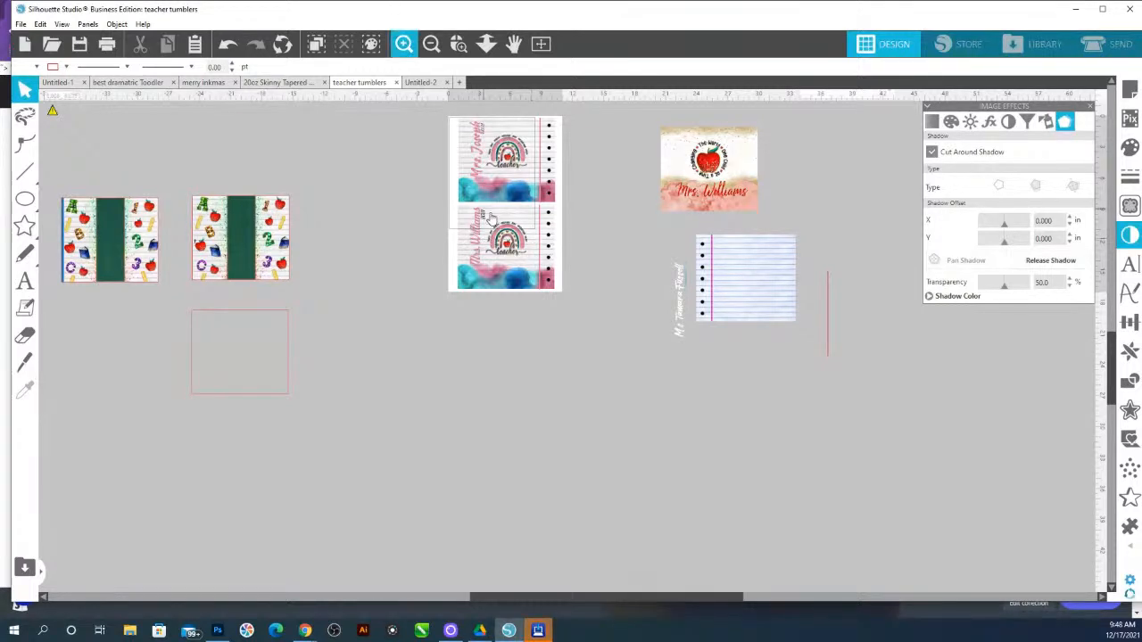
Move the Mrs. Williams design below the print page and zoom in on it
left_click(522, 226)
left_click_drag(527, 220, 563, 401)
left_click(465, 48)
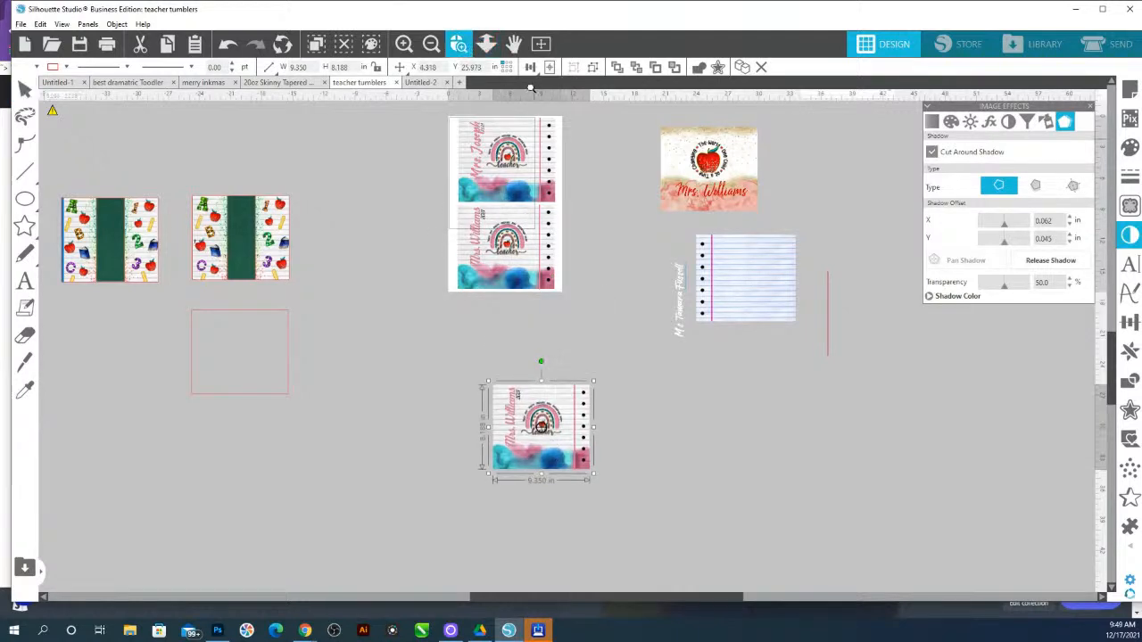
left_click_drag(486, 380, 650, 522)
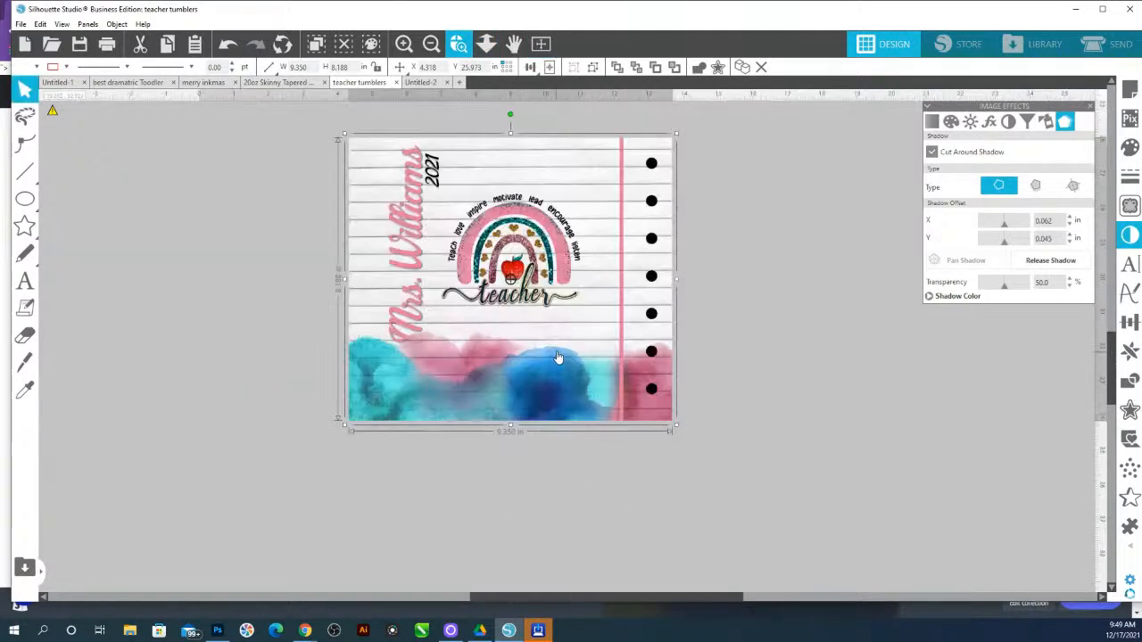
Ungroup the Mrs. Williams design and move its name and 2021 year off to the left
right_click(551, 158)
left_click(616, 354)
left_click(794, 316)
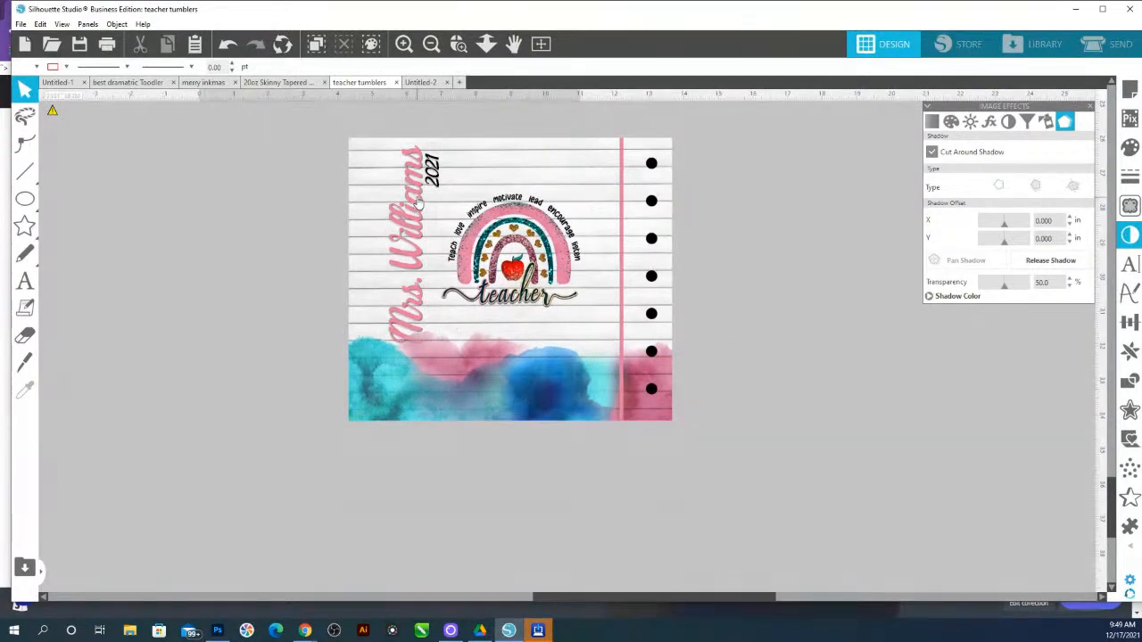
left_click_drag(451, 181, 138, 227)
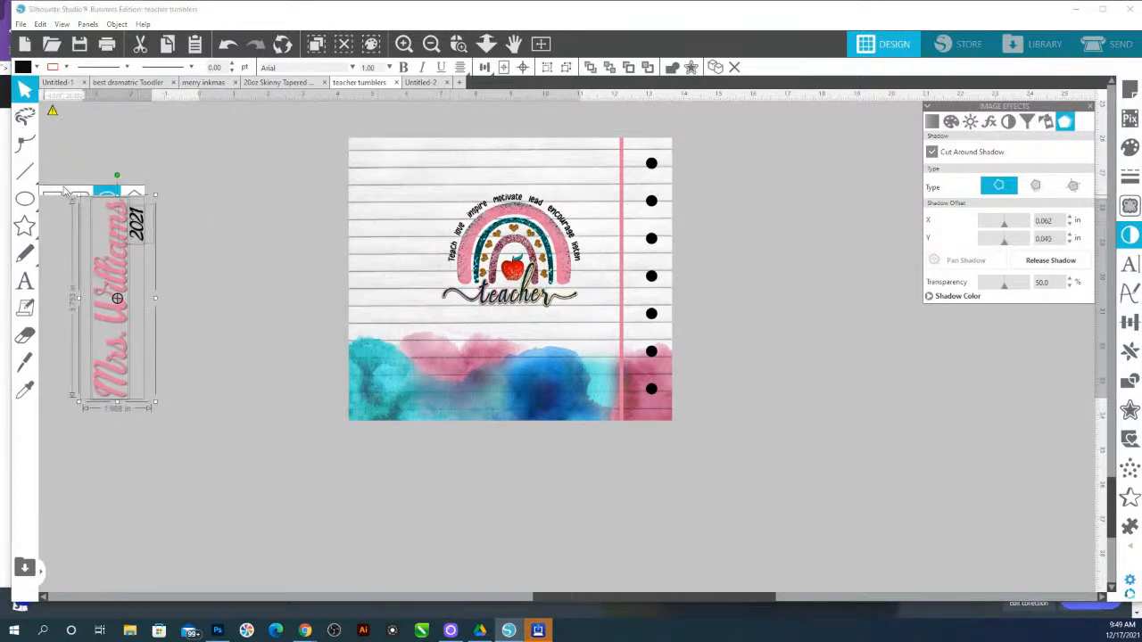
Draw a rectangle about 7.8 x 1.3 in across the top of the paper, and send the paper image to the back
left_click(52, 198)
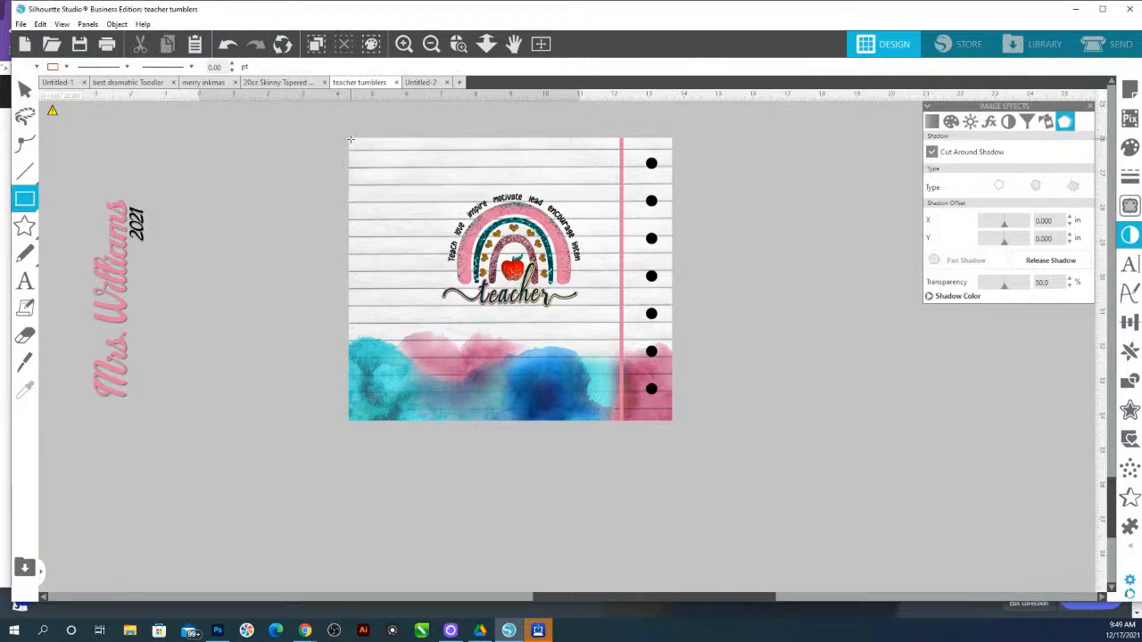
left_click_drag(349, 149, 619, 199)
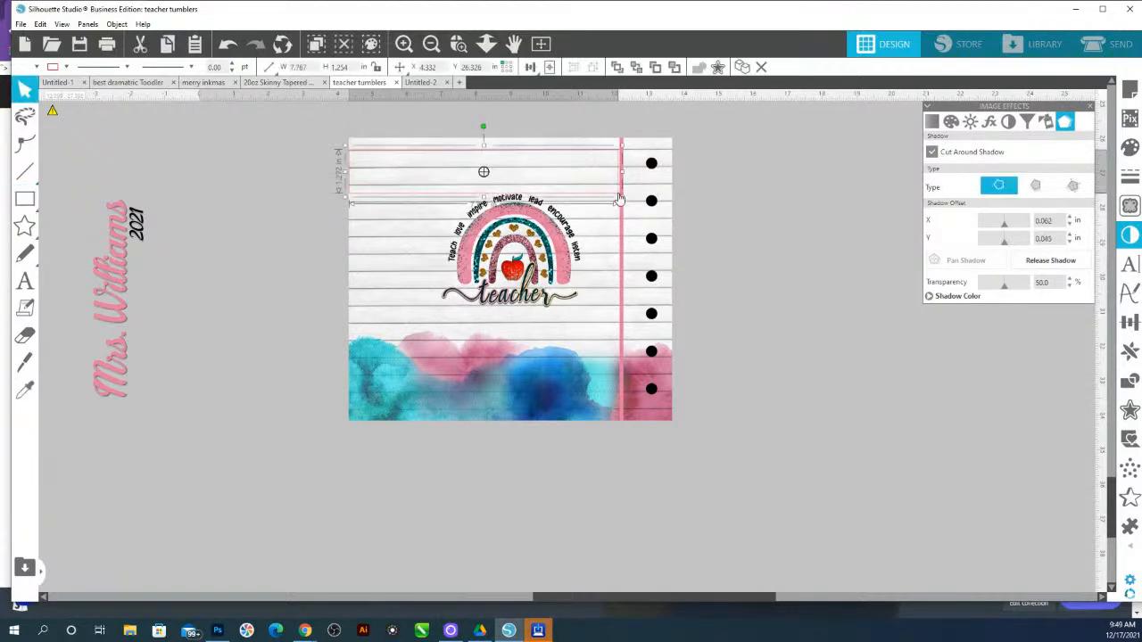
left_click(644, 239)
right_click(643, 232)
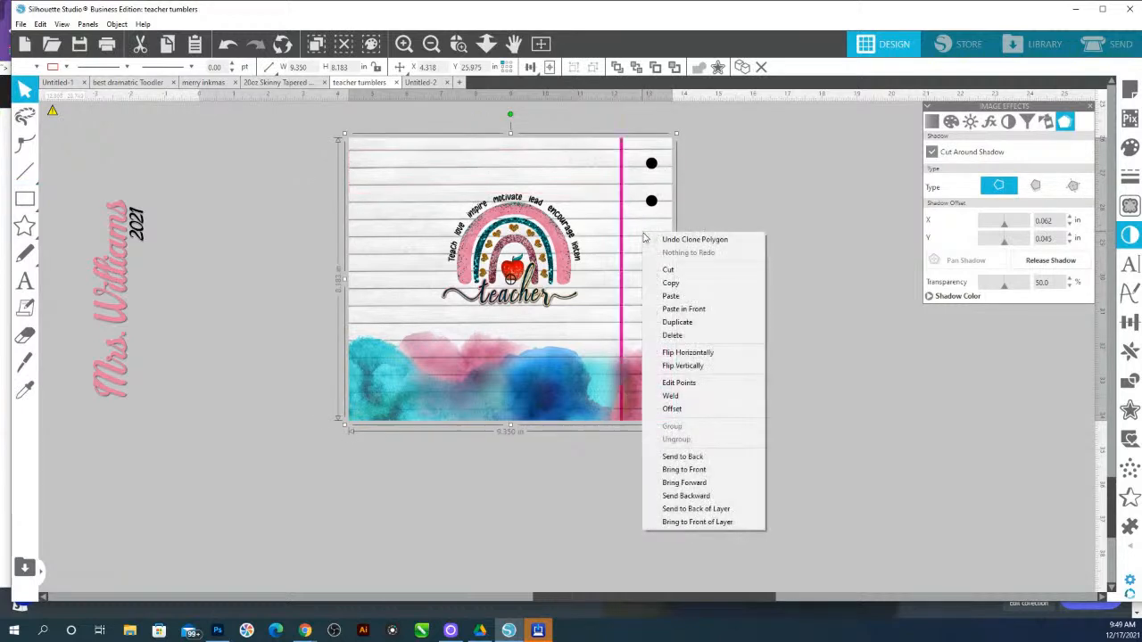
left_click(682, 455)
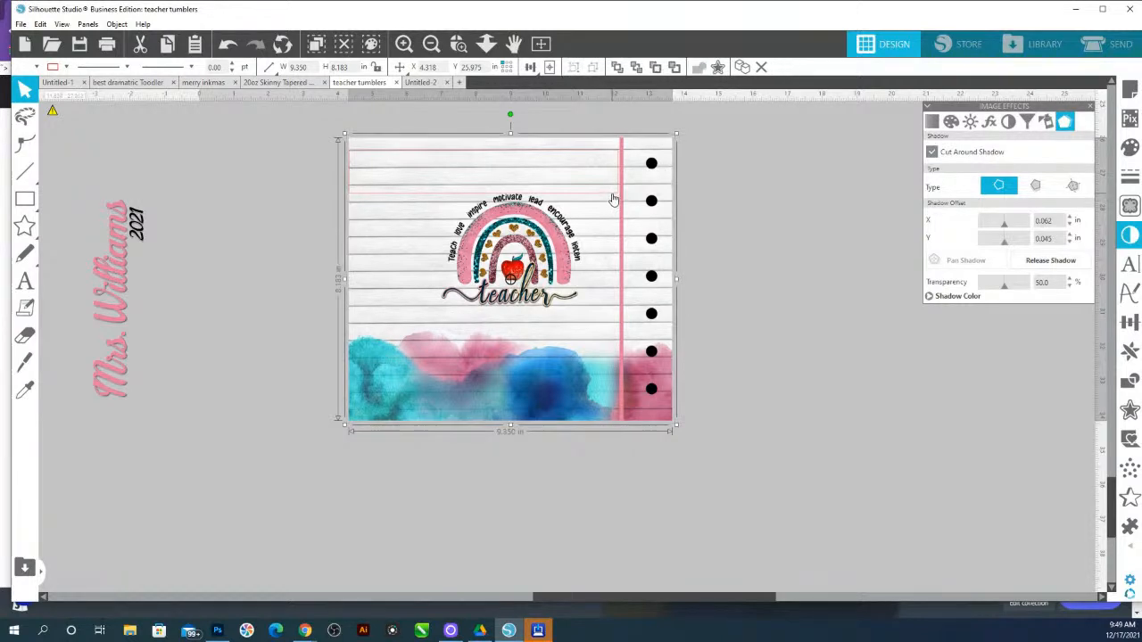
Crop the lined paper with the top rectangle to make a strip of blank paper
left_click(613, 198)
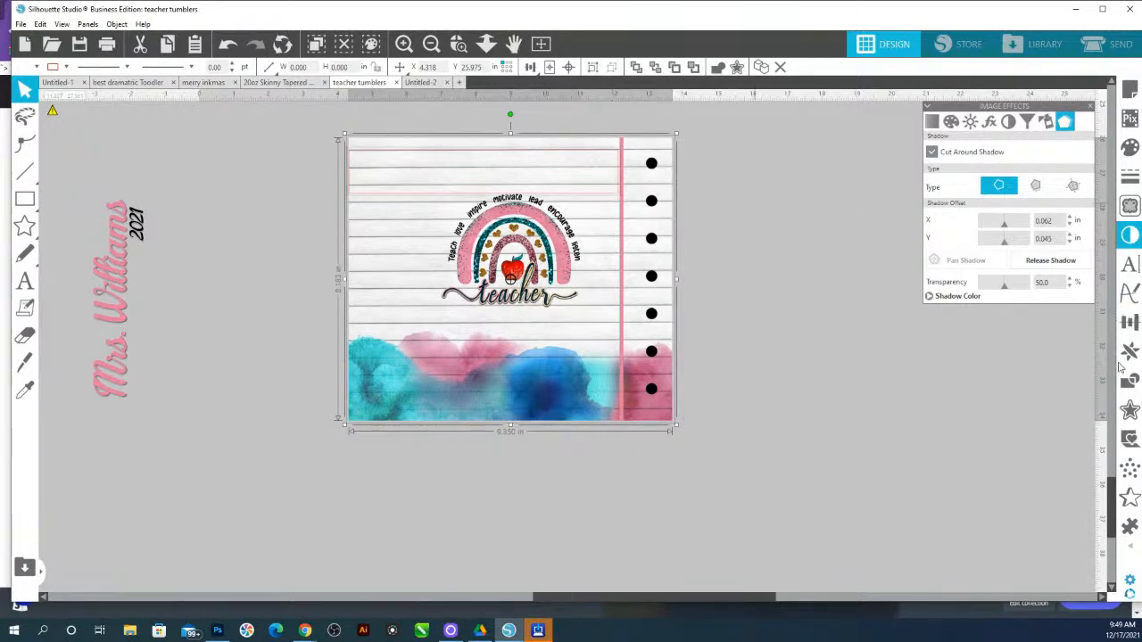
left_click(1129, 380)
left_click(1039, 180)
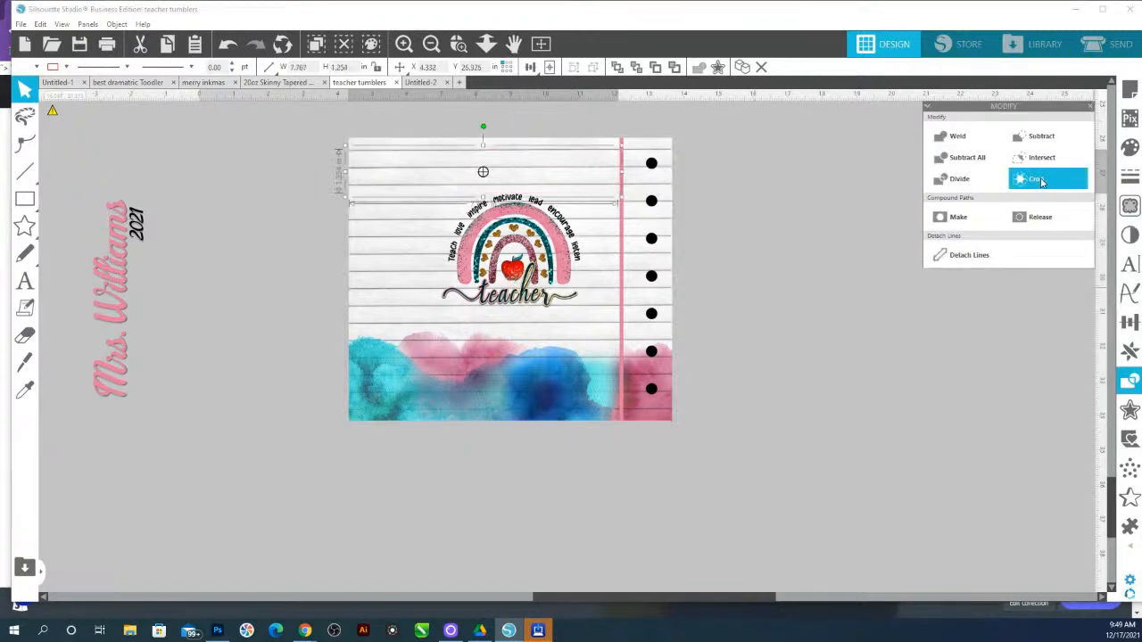
Nudge the cropped paper strip down step by step over the rainbow artwork
key("ctrl+Down")
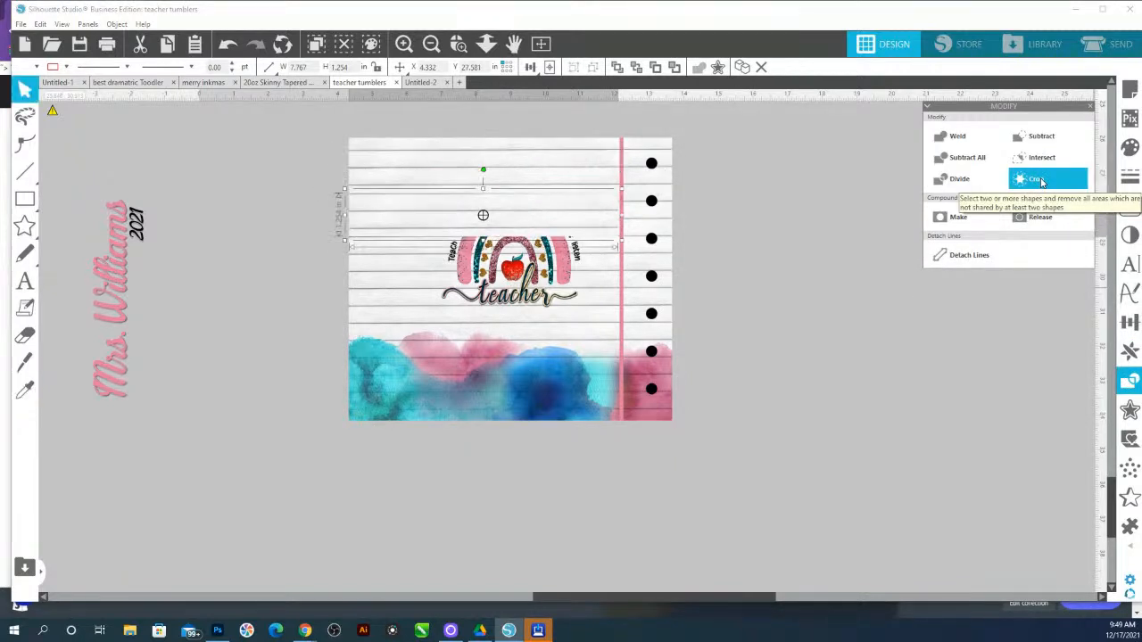
key("Up")
key("Up")
key("Up")
key("Up")
key("Up")
key("Up")
key("Up")
key("Up")
key("Up")
key("Up")
key("Up")
key("Up")
key("Up")
key("Up")
key("Up")
key("ctrl+Down")
key("Up")
key("Up")
key("Up")
key("Up")
key("Up")
key("Up")
key("Up")
key("Up")
key("Up")
key("Up")
key("Up")
key("Up")
key("Up")
key("Up")
key("Up")
key("Up")
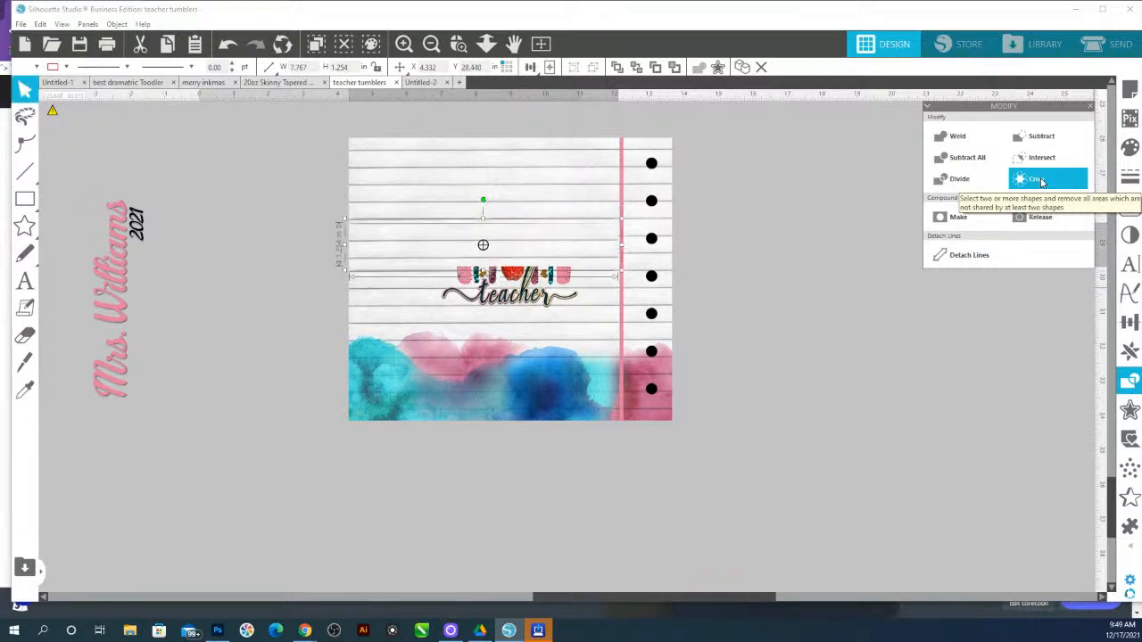
key("Down")
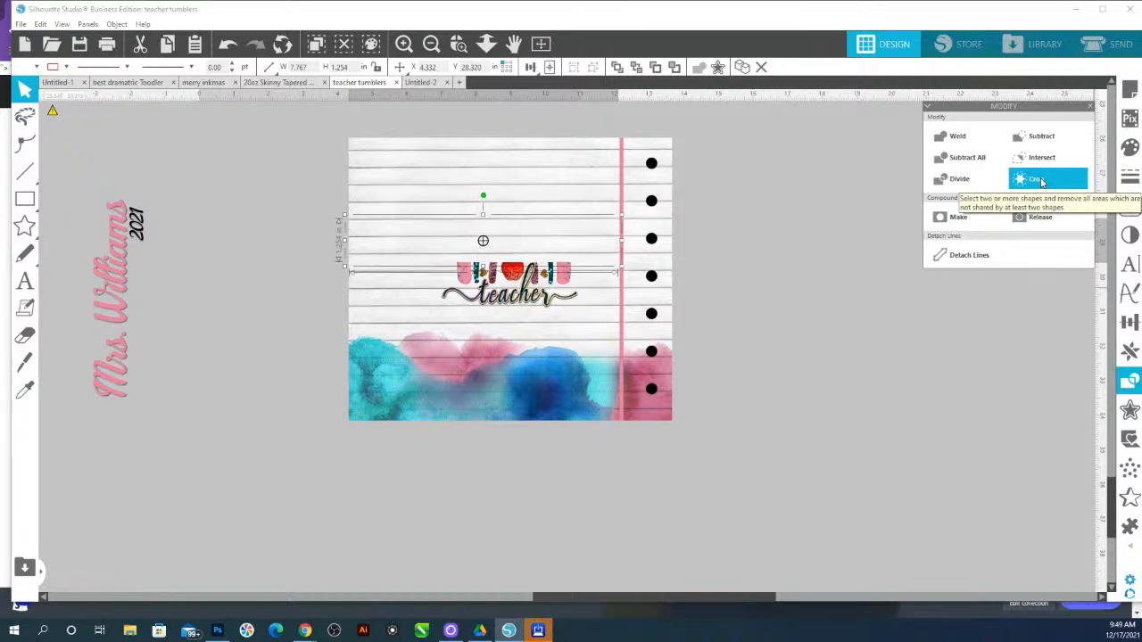
key("Down")
key("Down")
key("Down")
key("Down")
key("Down")
key("Down")
key("Down")
key("Down")
key("Down")
key("Down")
key("Down")
key("Down")
key("Down")
key("Down")
key("Down")
key("Up")
key("Up")
key("Up")
key("Up")
key("Up")
key("Up")
key("Up")
key("Up")
key("Up")
key("Up")
key("Up")
key("Up")
key("Up")
key("Up")
key("Up")
key("Up")
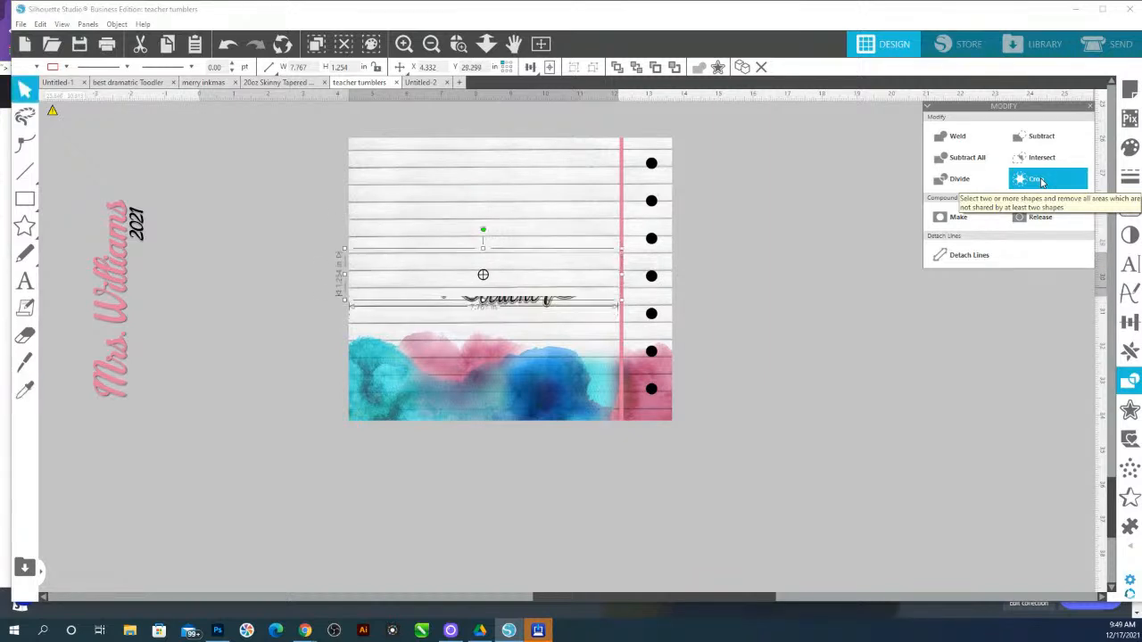
key("Down")
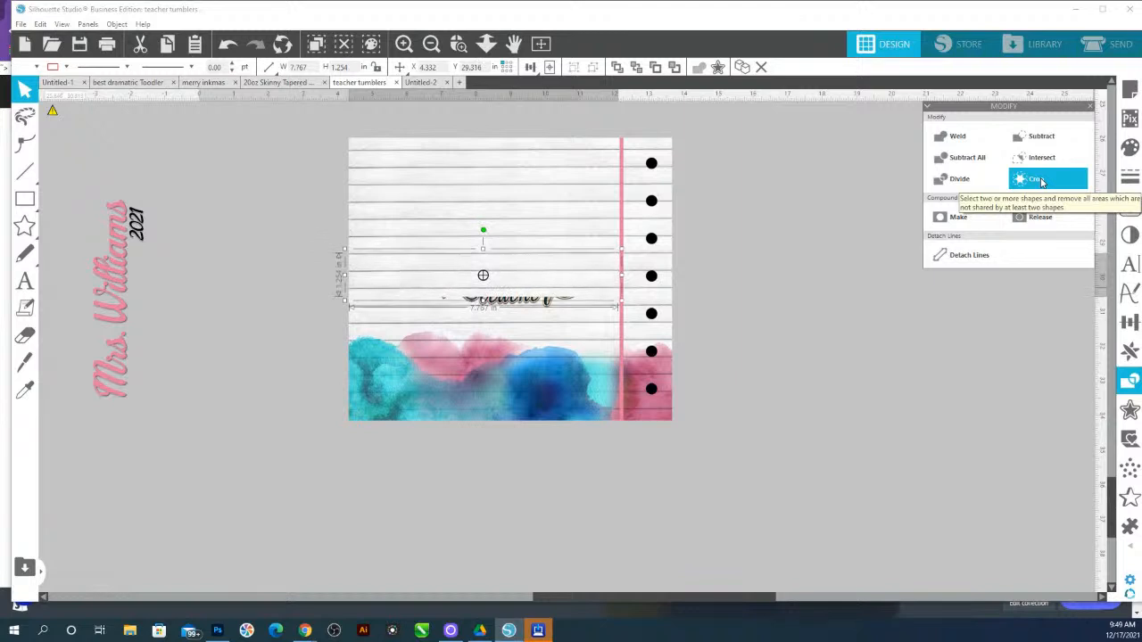
key("ctrl+Down")
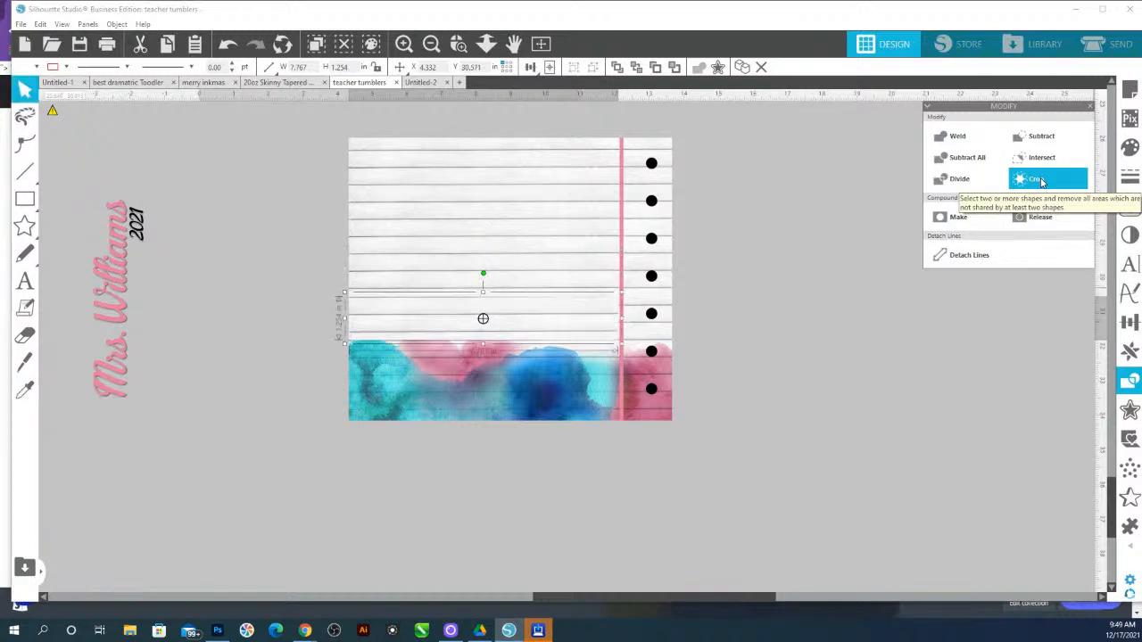
key("Up")
key("Up")
key("Up")
key("Up")
key("Up")
key("Up")
key("Up")
key("Up")
key("Up")
key("Up")
key("Up")
key("Up")
key("Up")
key("Up")
key("Up")
key("Up")
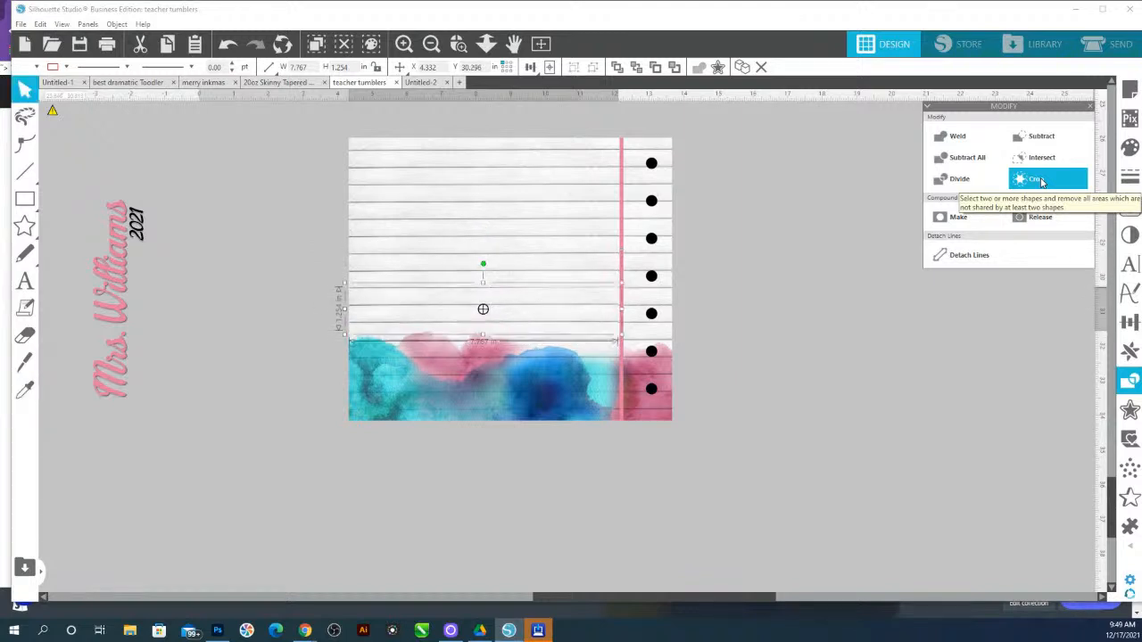
key("Down")
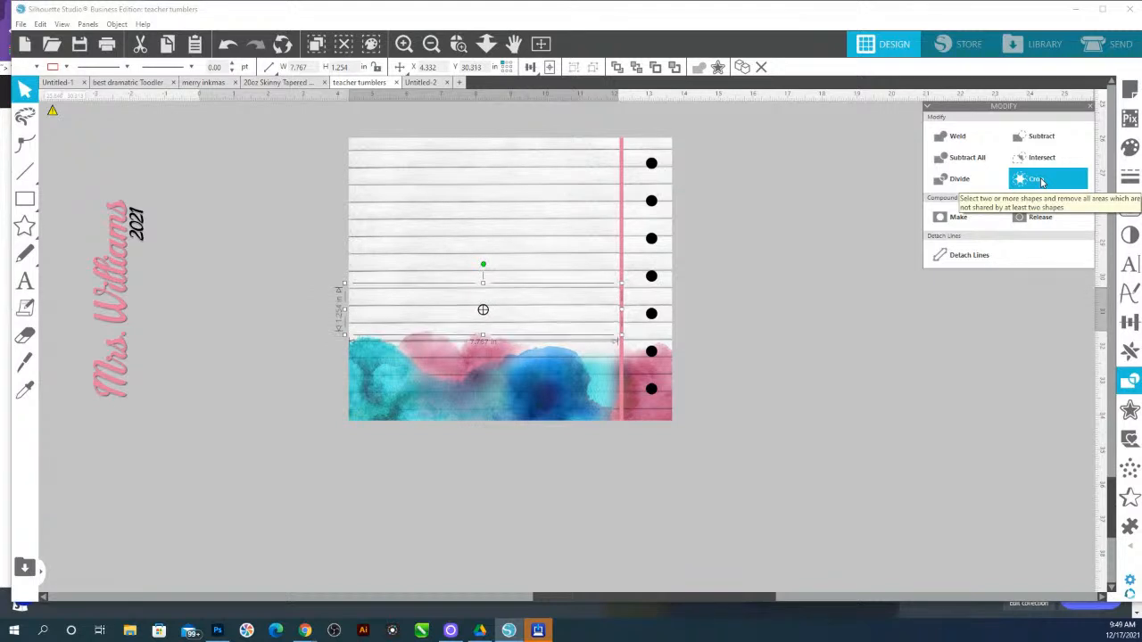
Select the whole tumbler background and bring it to the front of the stack
left_click(733, 242)
left_click_drag(792, 478, 621, 167)
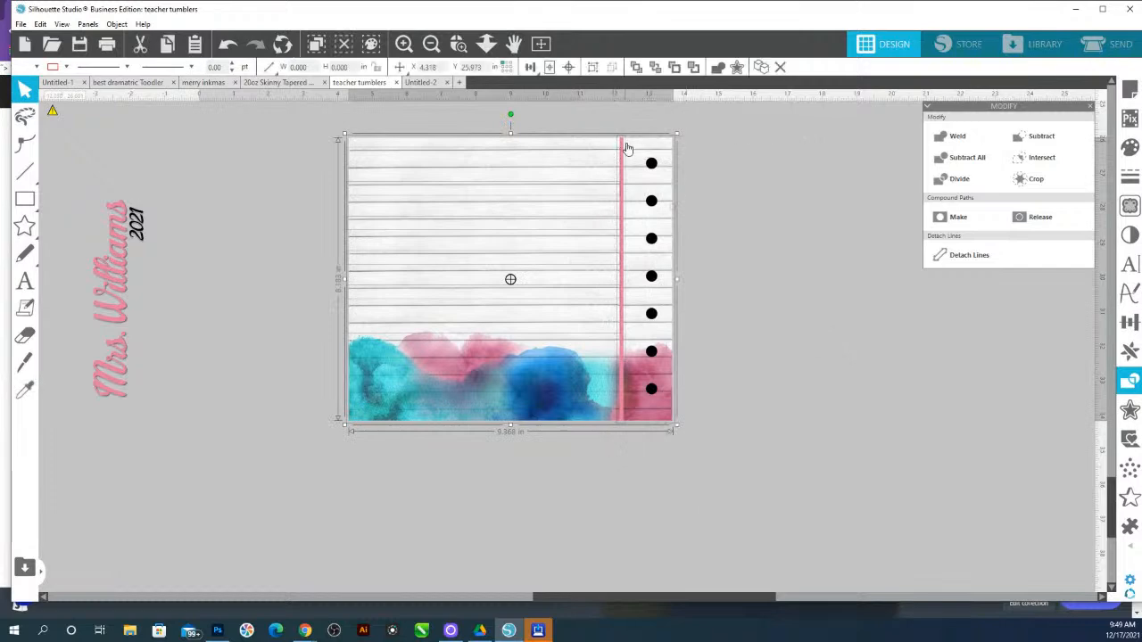
right_click(627, 148)
left_click(651, 385)
right_click(658, 250)
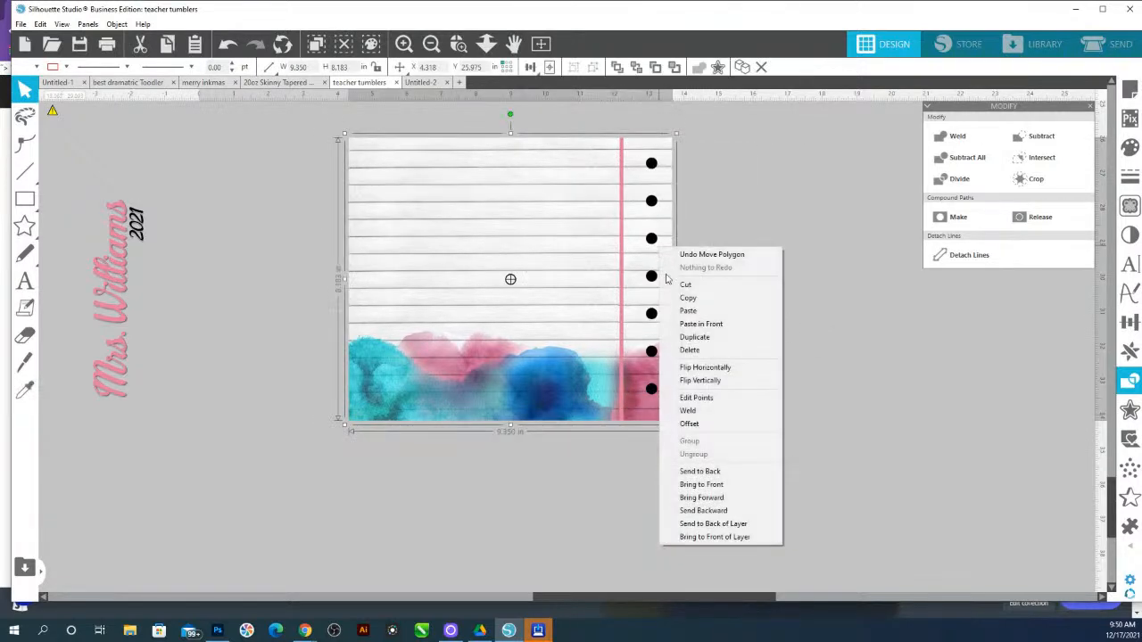
left_click(701, 484)
Undo the last change and return to the selection tool
key("i")
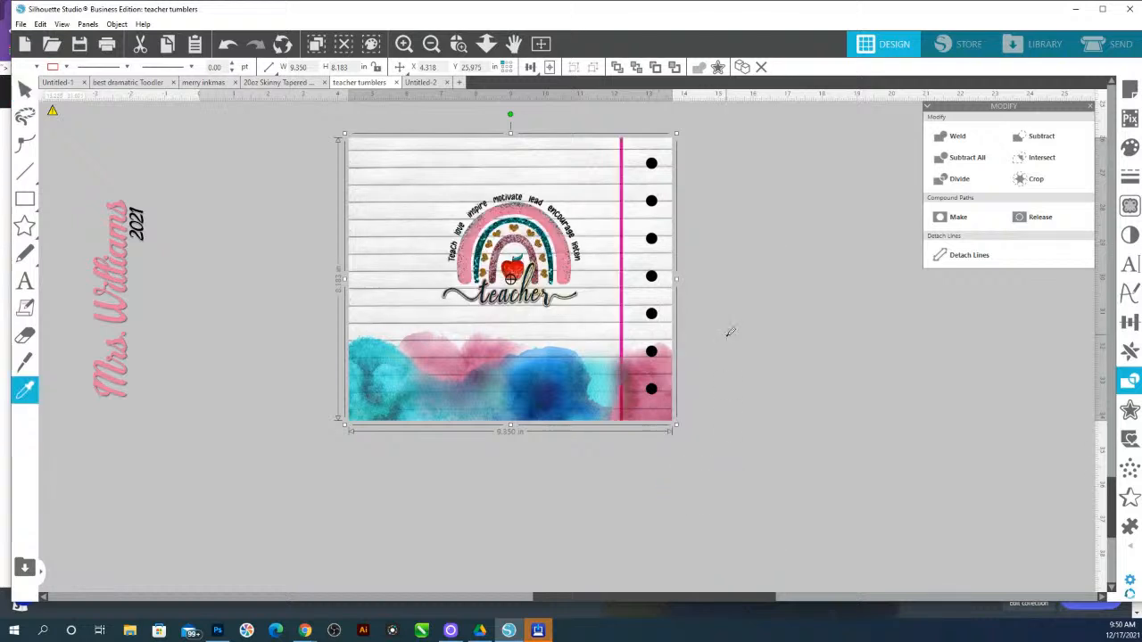
key("ctrl+z")
left_click(734, 294)
left_click(665, 281)
key("b")
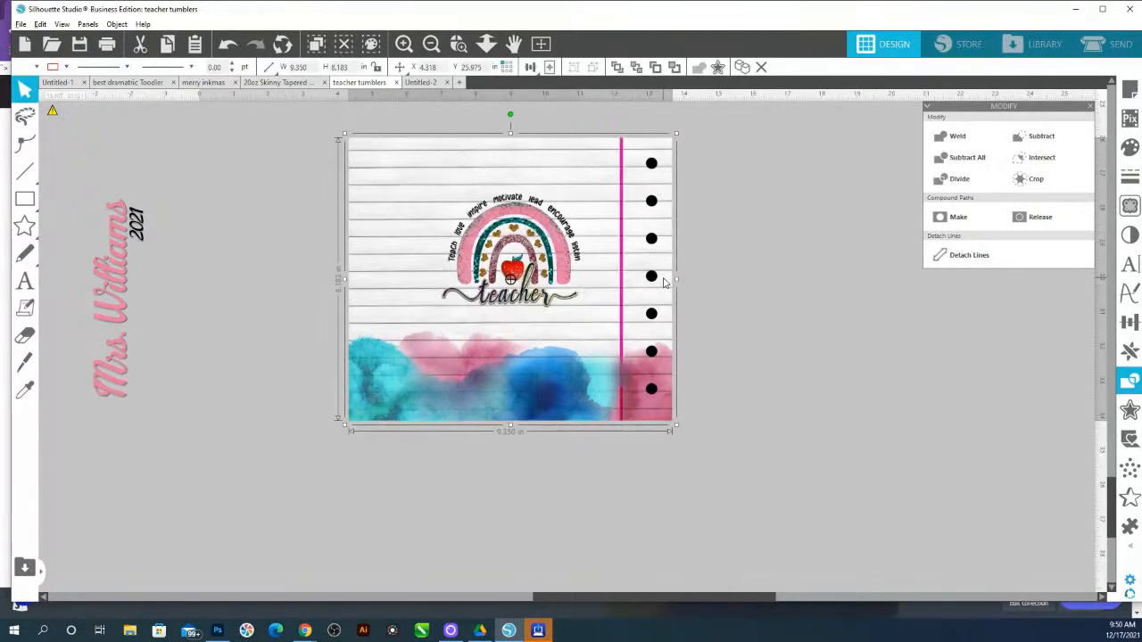
Draw a rectangle about 4.5 x 3.7 in around the rainbow artwork and crop the design with it
left_click(25, 198)
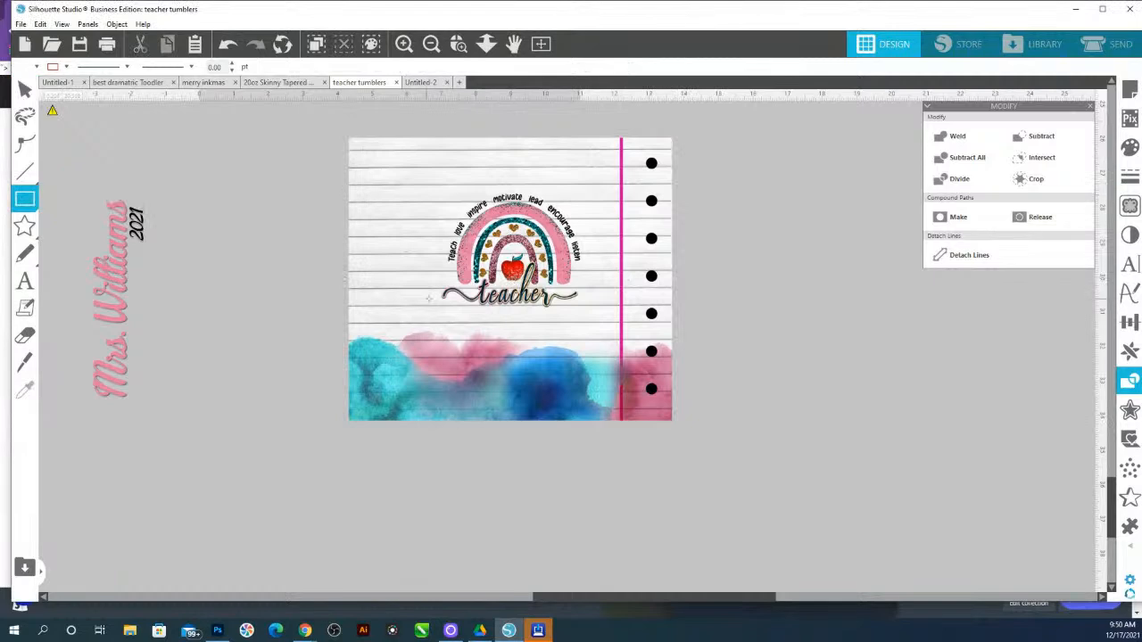
left_click_drag(429, 312, 588, 189)
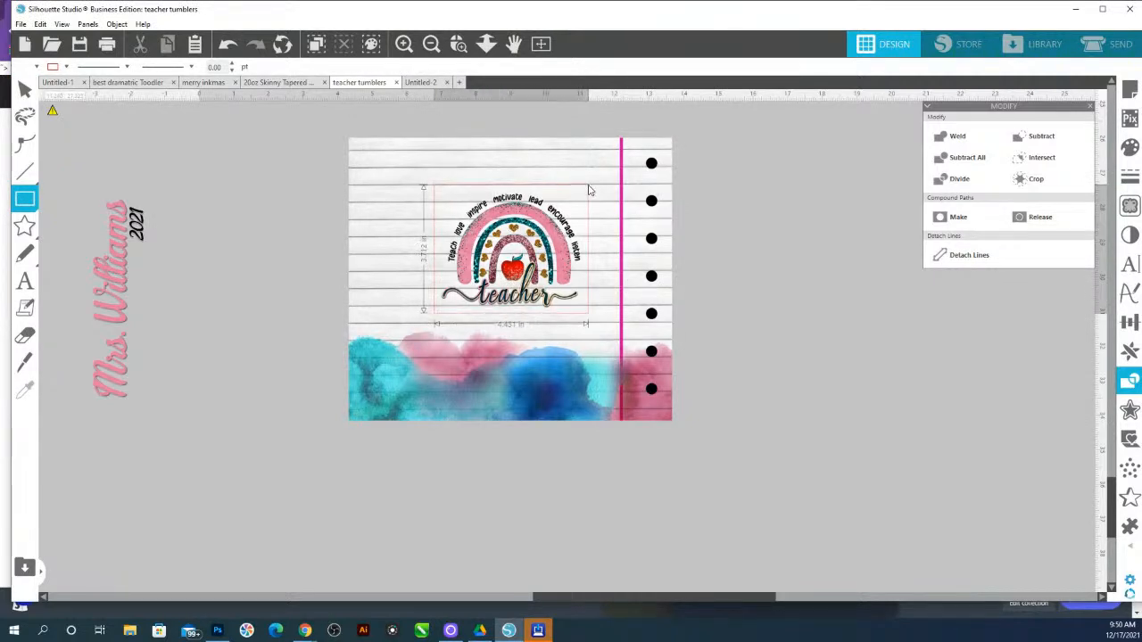
left_click_drag(589, 186, 587, 186)
left_click(519, 244)
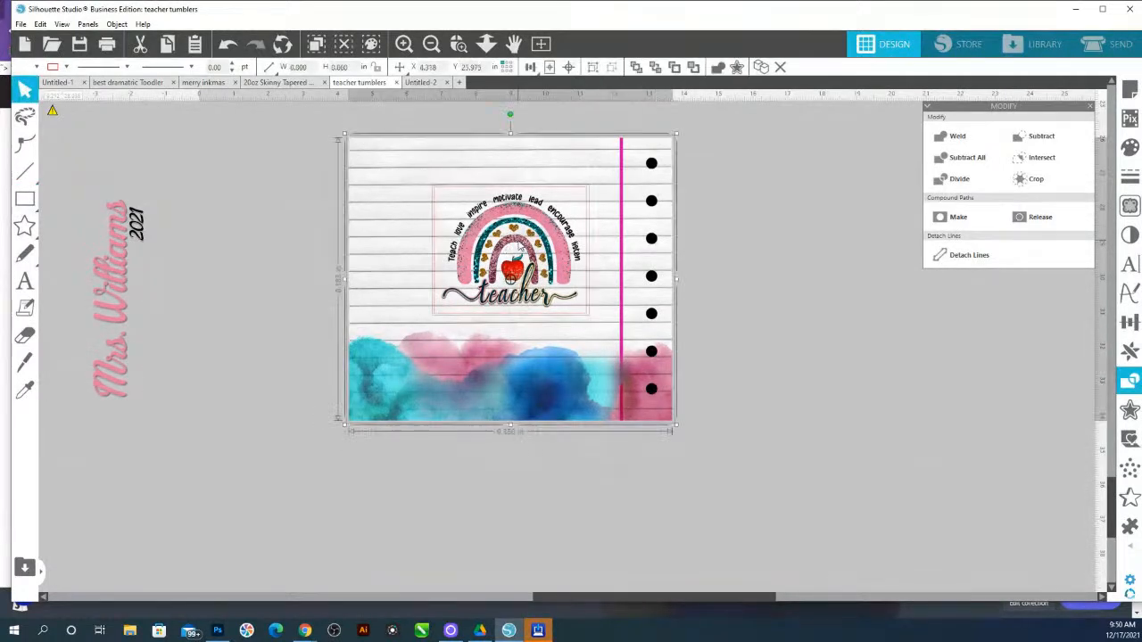
left_click(1129, 418)
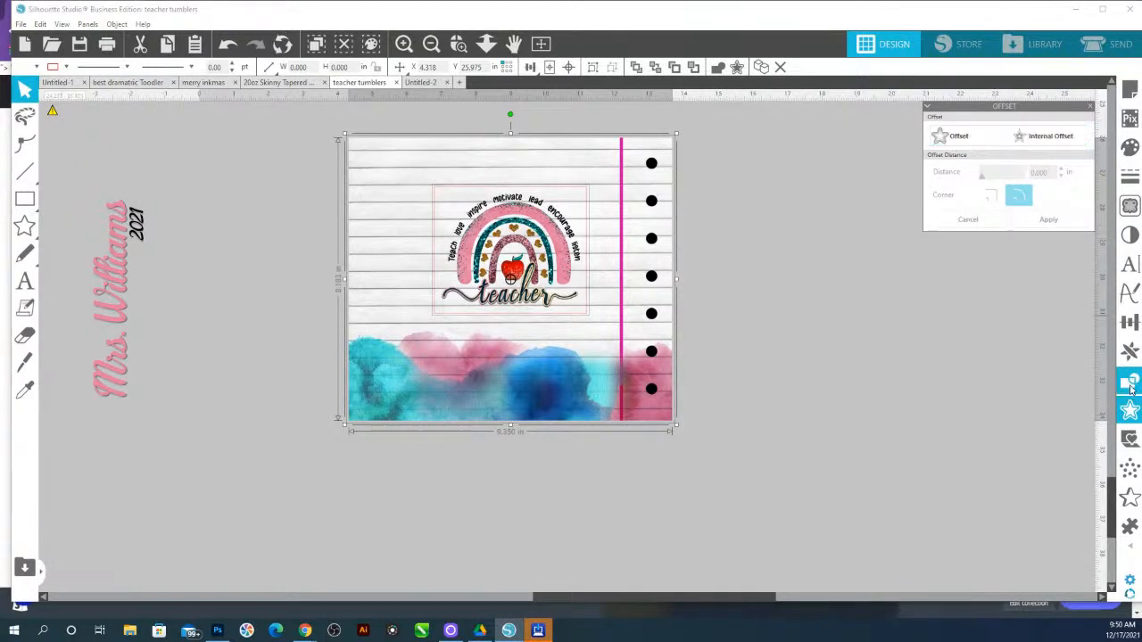
left_click(1129, 380)
left_click(1030, 179)
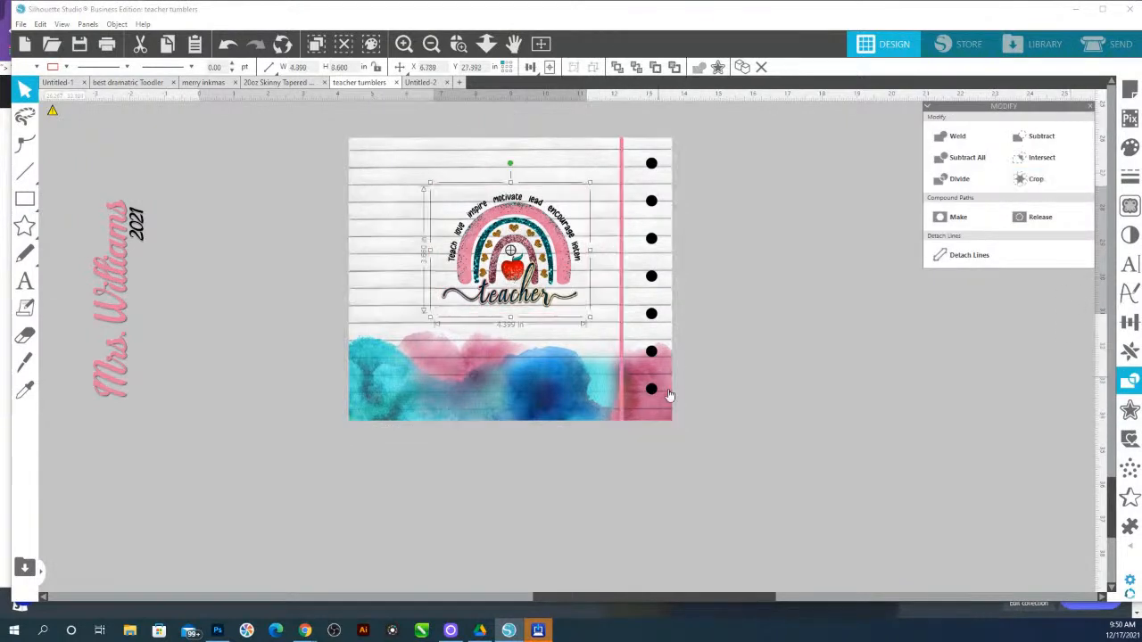
Flip the lined-paper tumbler background horizontally
left_click(627, 157)
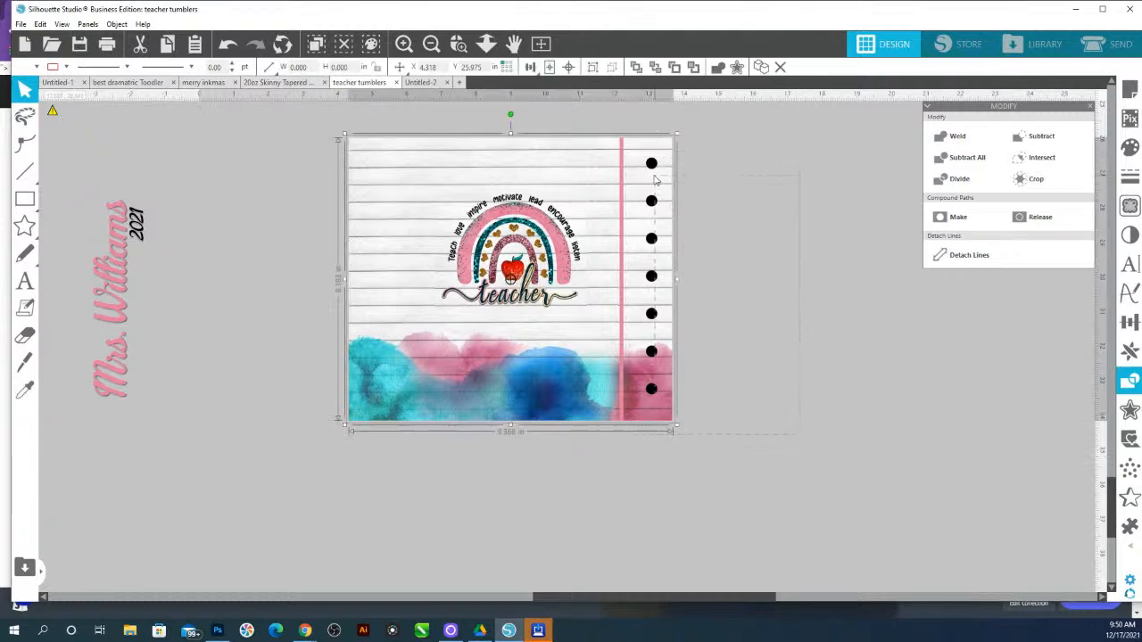
right_click(621, 154)
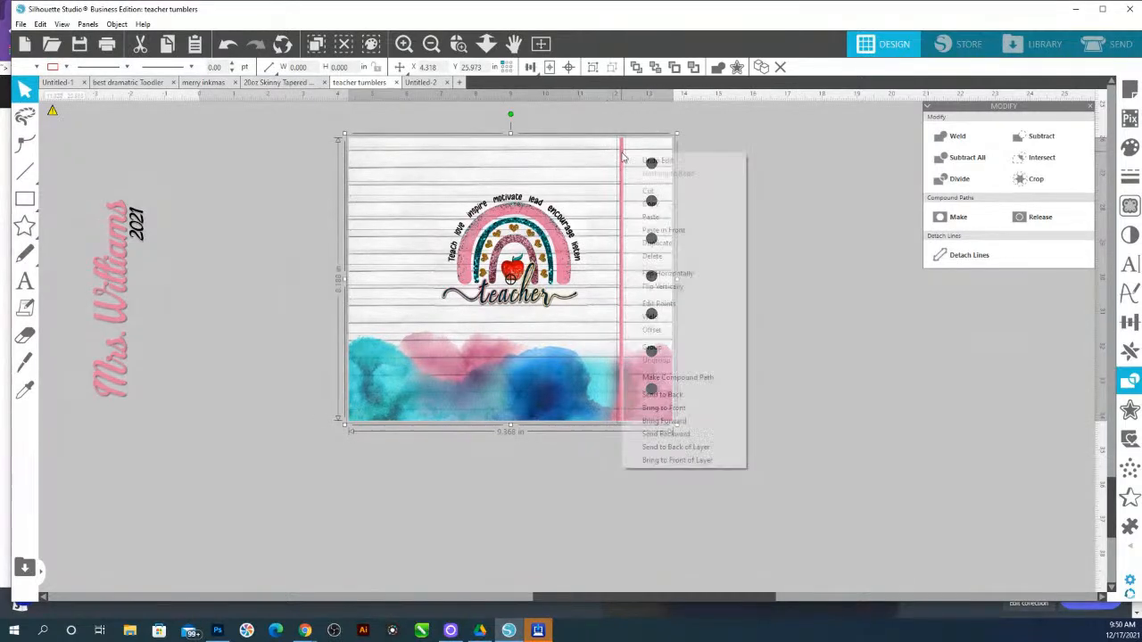
left_click(670, 271)
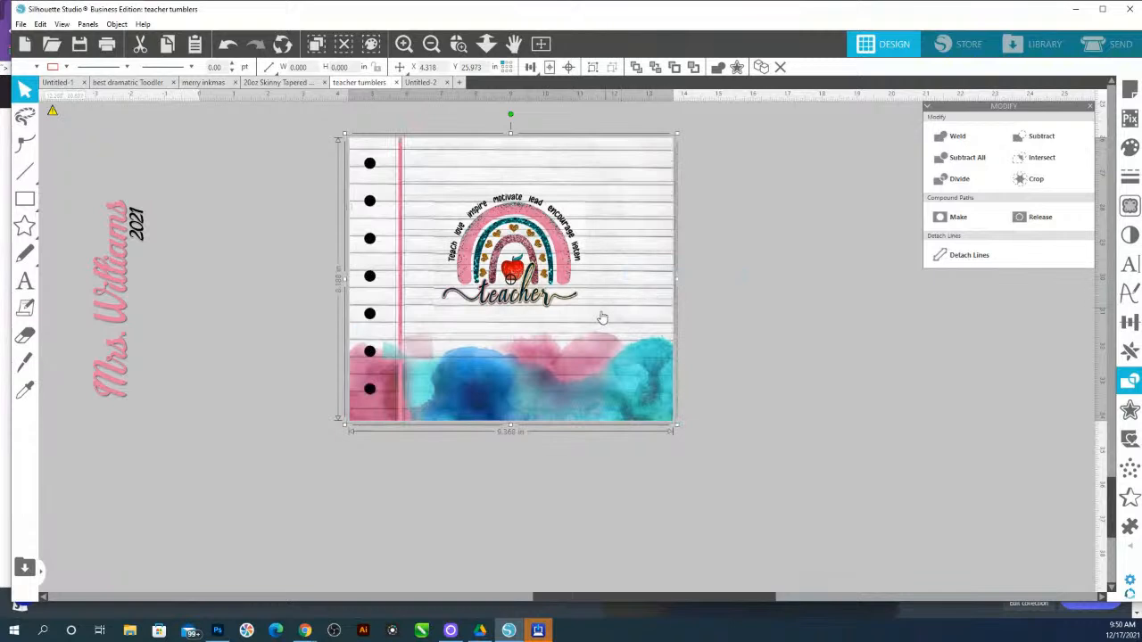
left_click(797, 241)
Undo the last three changes
left_click(406, 255)
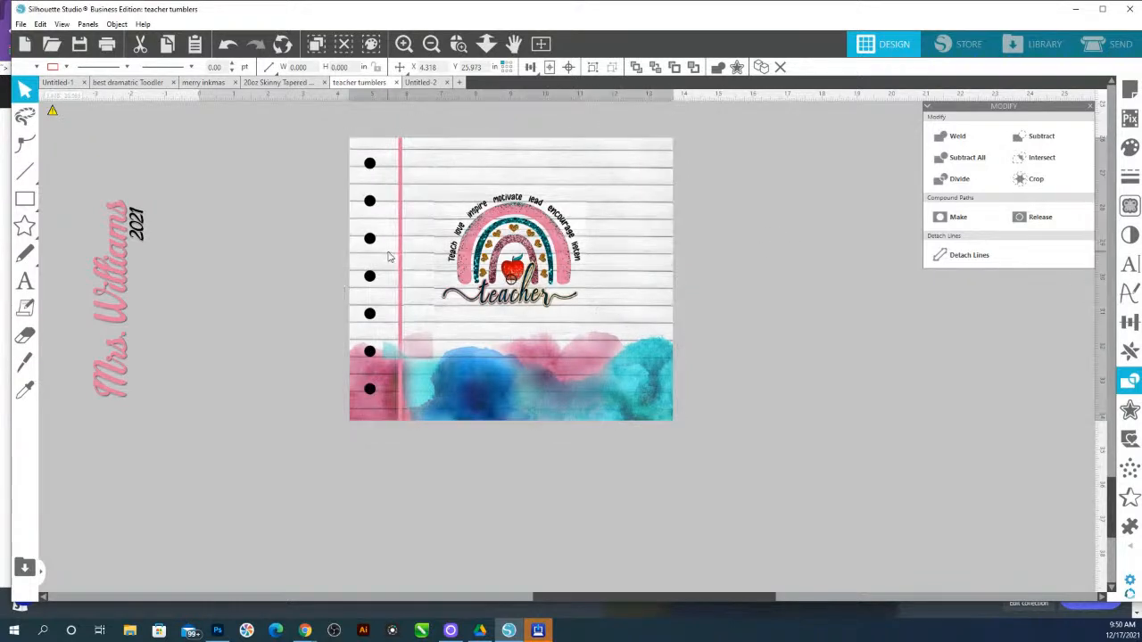
key("ctrl+z")
key("ctrl+z")
key("ctrl+z")
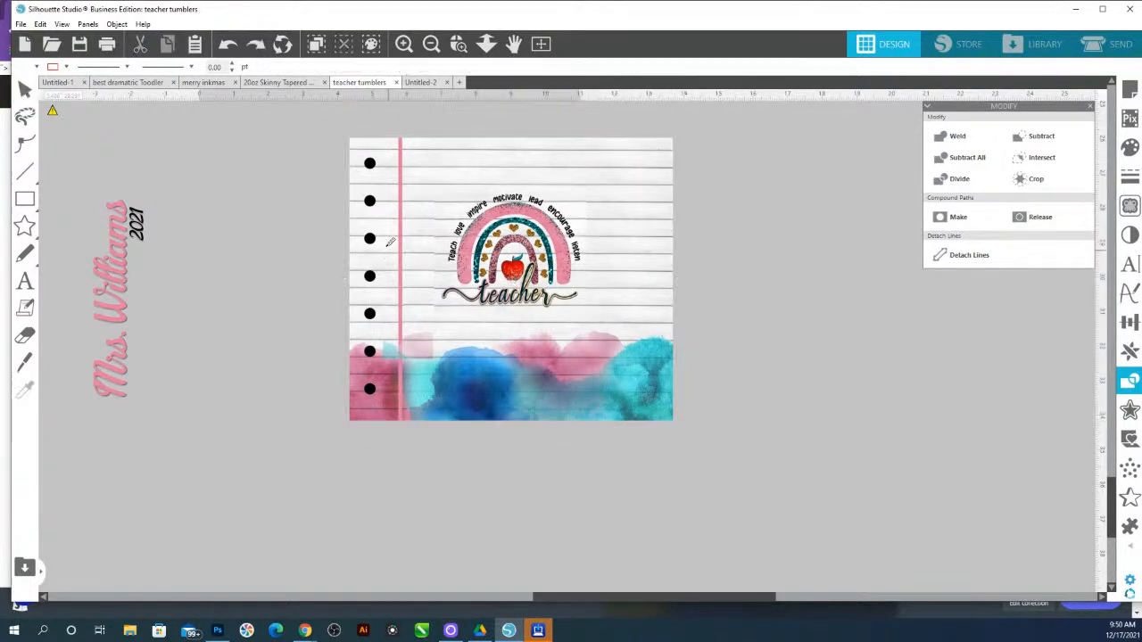
Flip the lined-paper tumbler background horizontally
left_click_drag(774, 423, 600, 123)
right_click(616, 208)
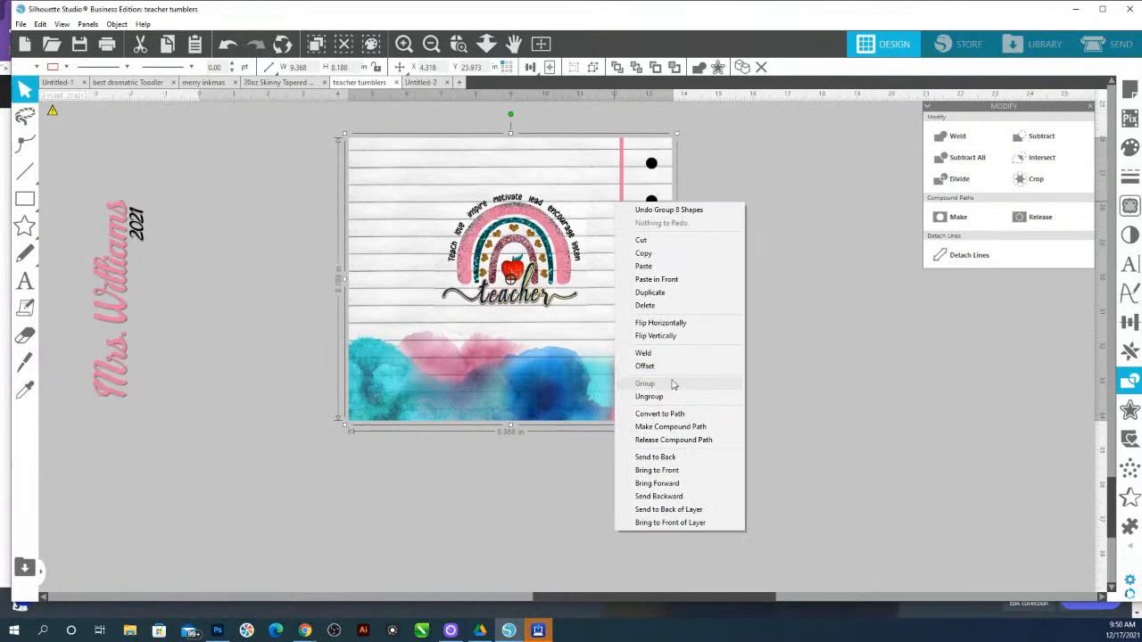
left_click(669, 324)
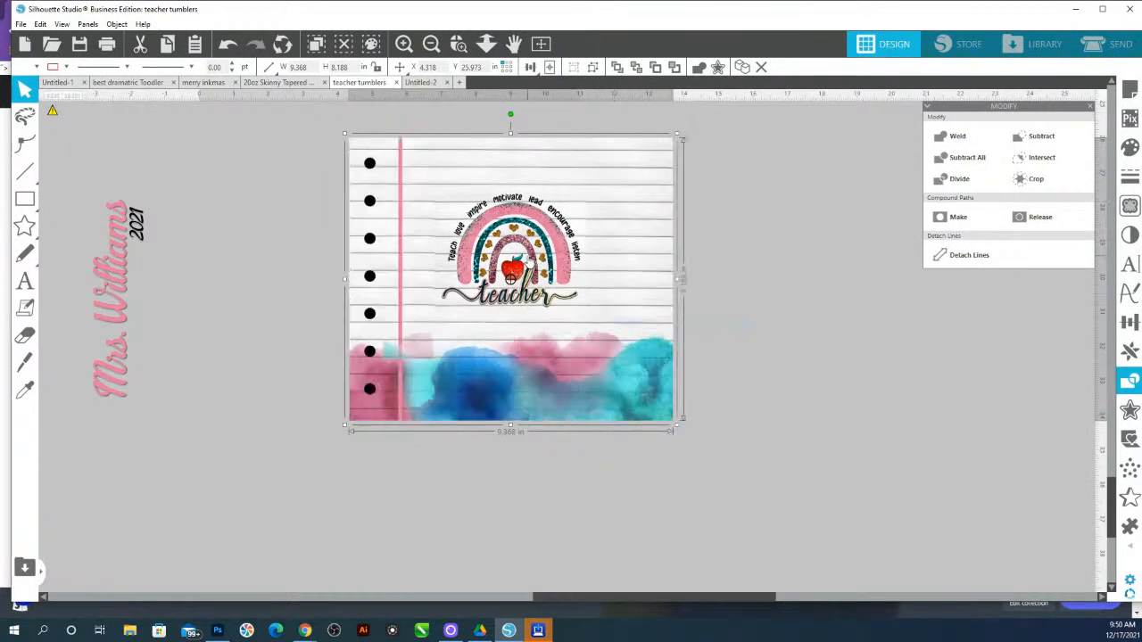
Move the rainbow teacher artwork slightly to the right on the background
left_click(526, 261)
left_click_drag(529, 263, 564, 264)
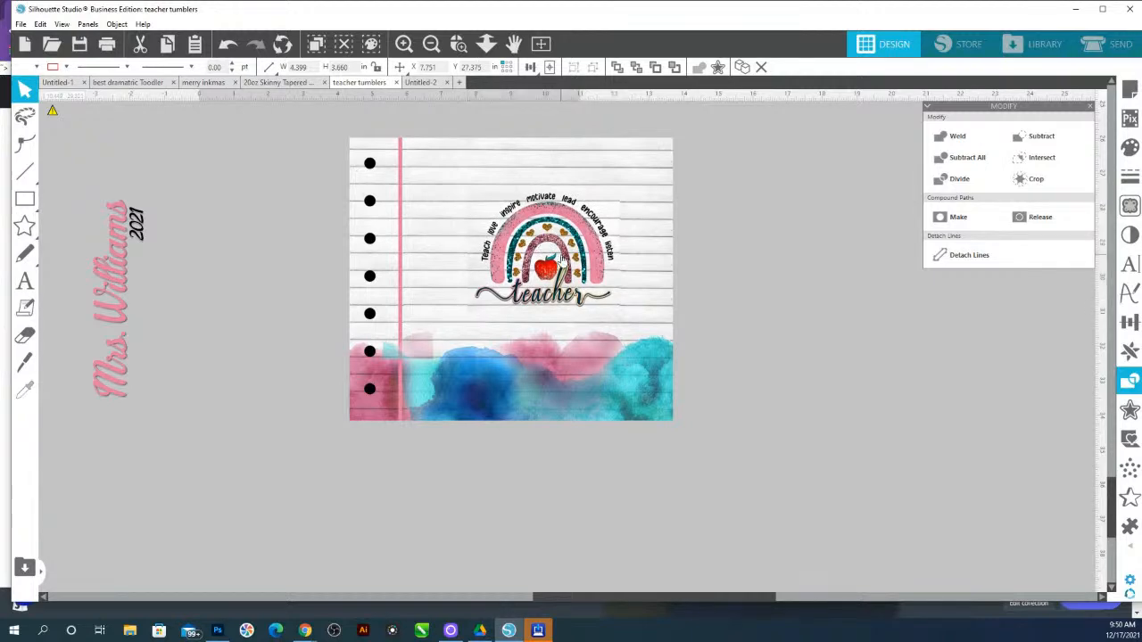
Zoom in on the design and ungroup the lined-paper background
left_click(458, 44)
left_click_drag(401, 228, 767, 384)
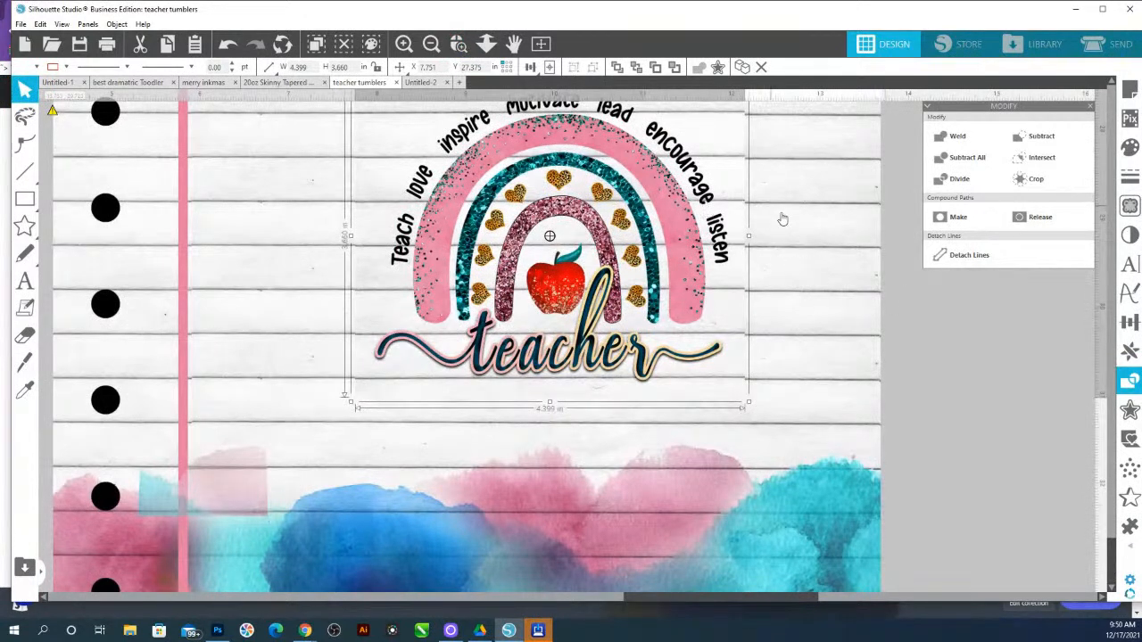
right_click(821, 237)
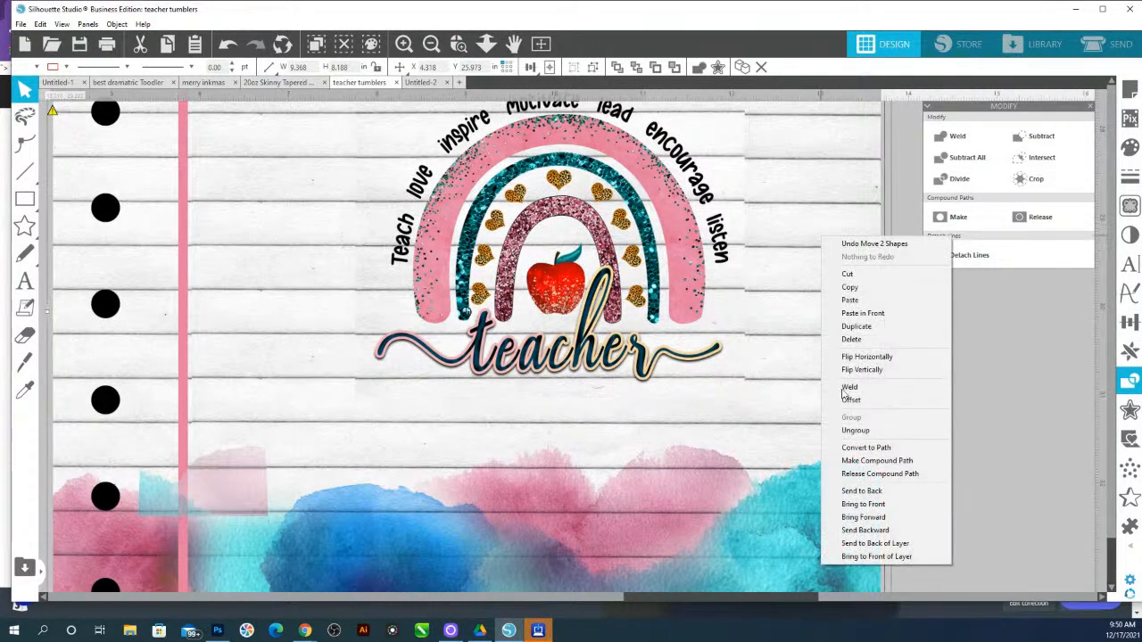
left_click(855, 430)
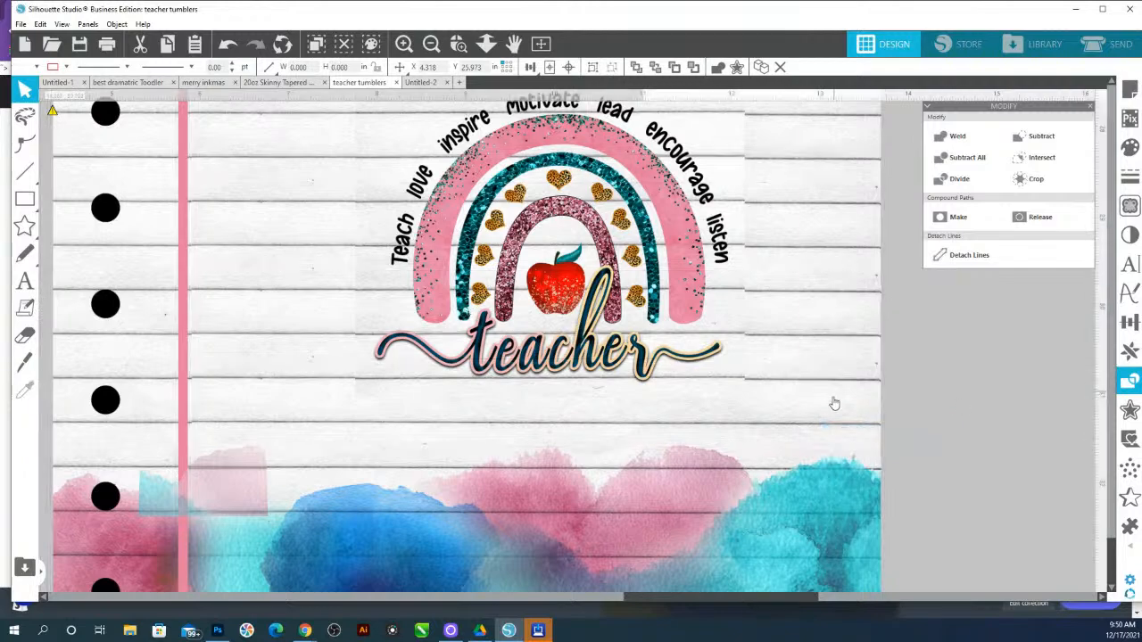
Select the lined strip behind the rainbow artwork and flip it horizontally
left_click(836, 324)
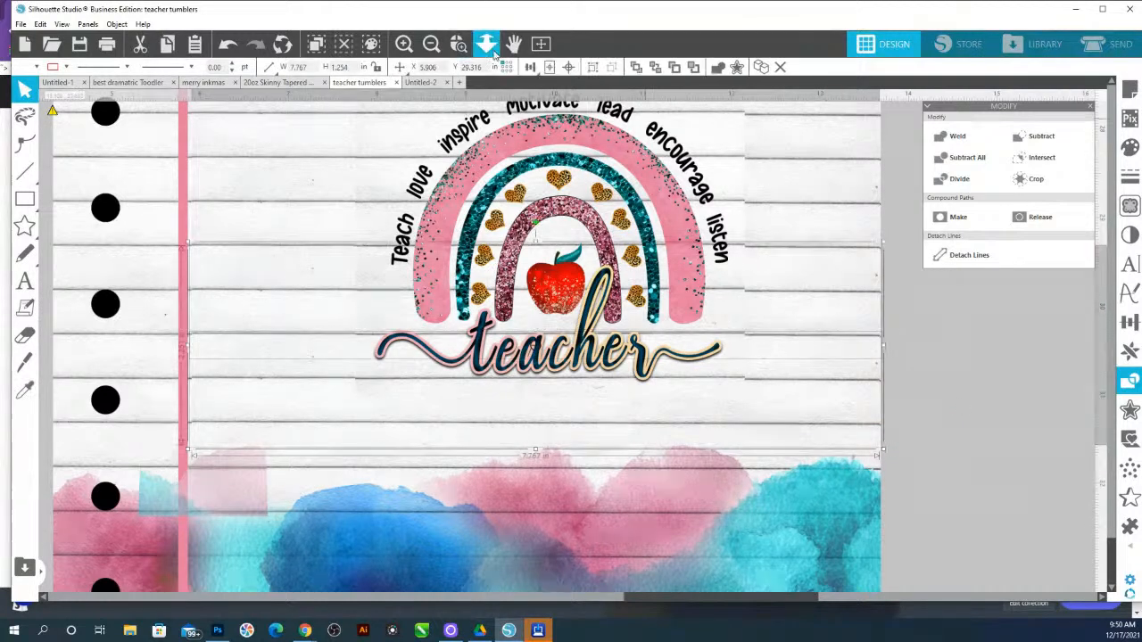
left_click(486, 44)
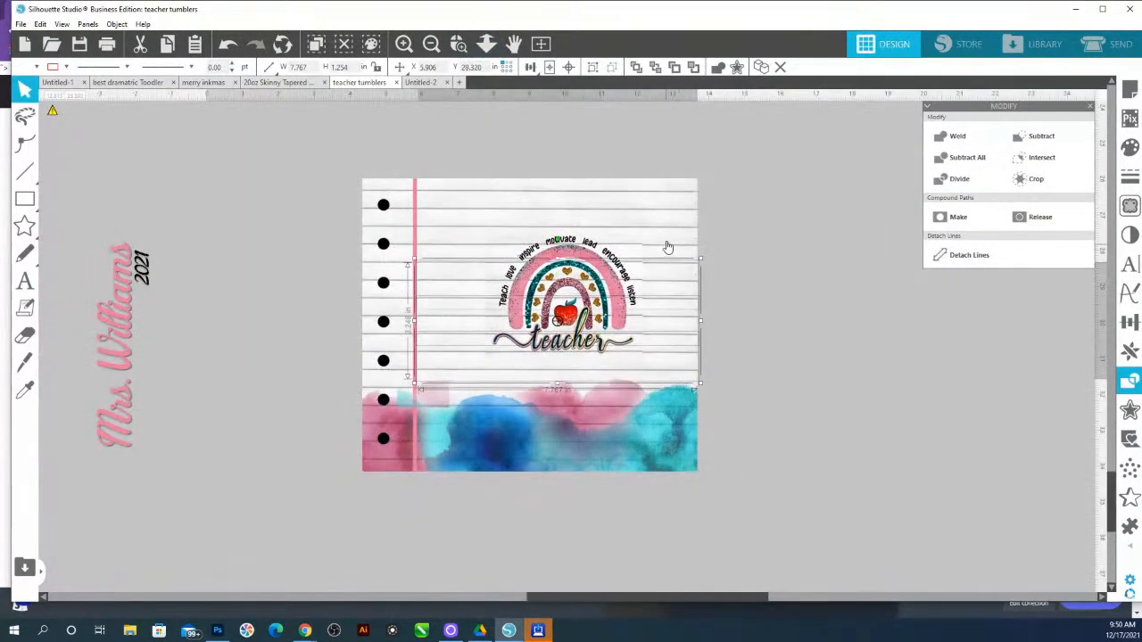
left_click(663, 214)
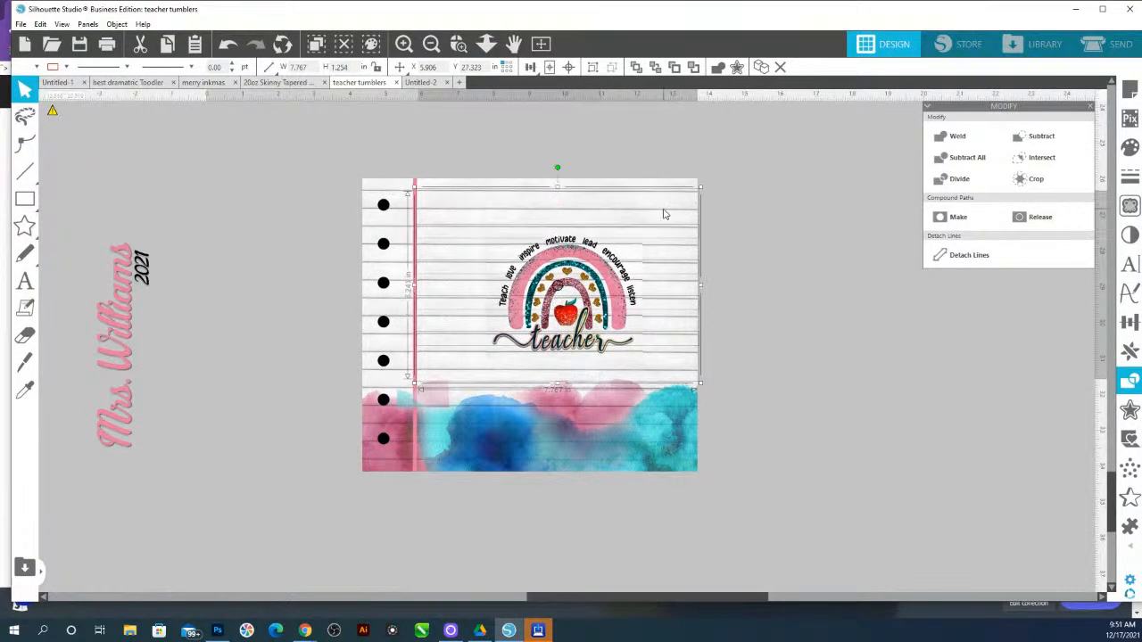
right_click(664, 214)
left_click(739, 330)
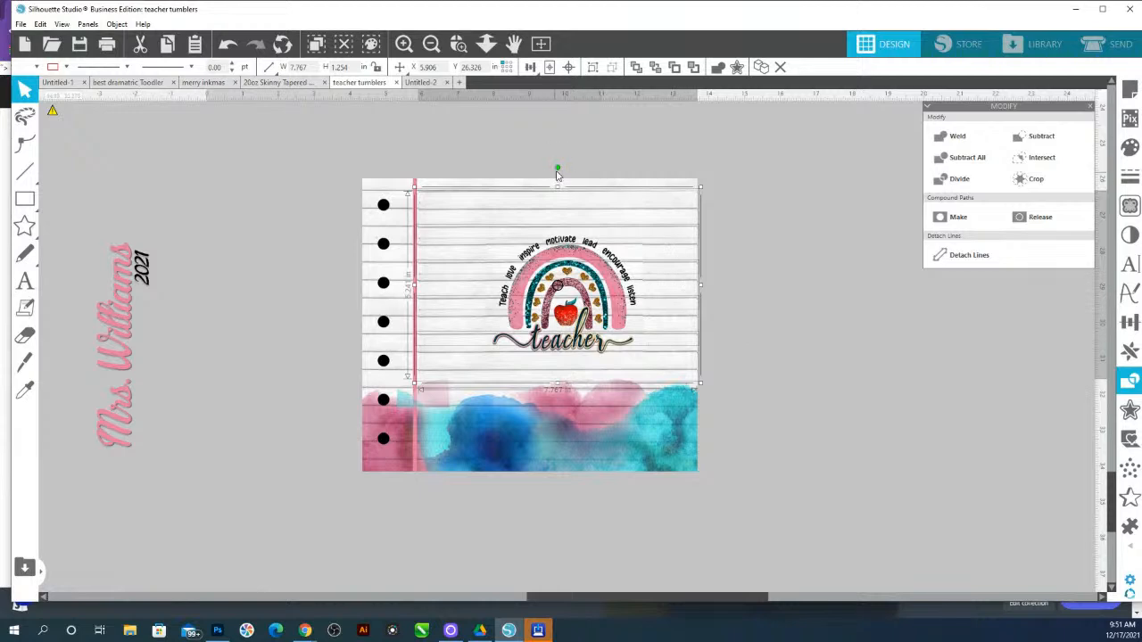
left_click_drag(557, 168, 559, 169)
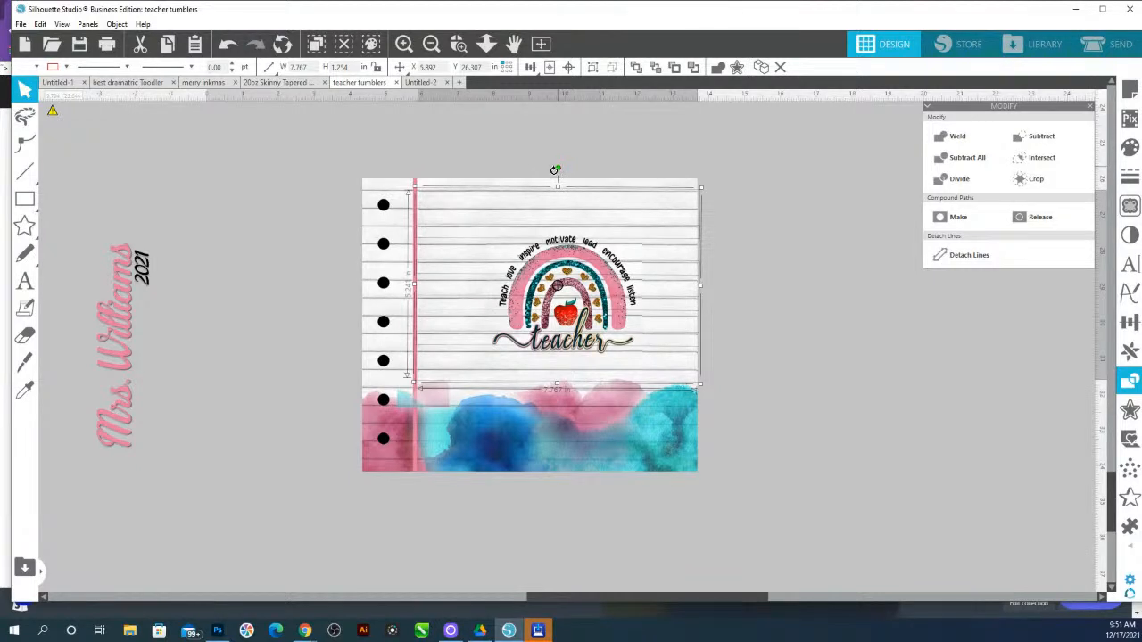
left_click_drag(556, 173, 555, 173)
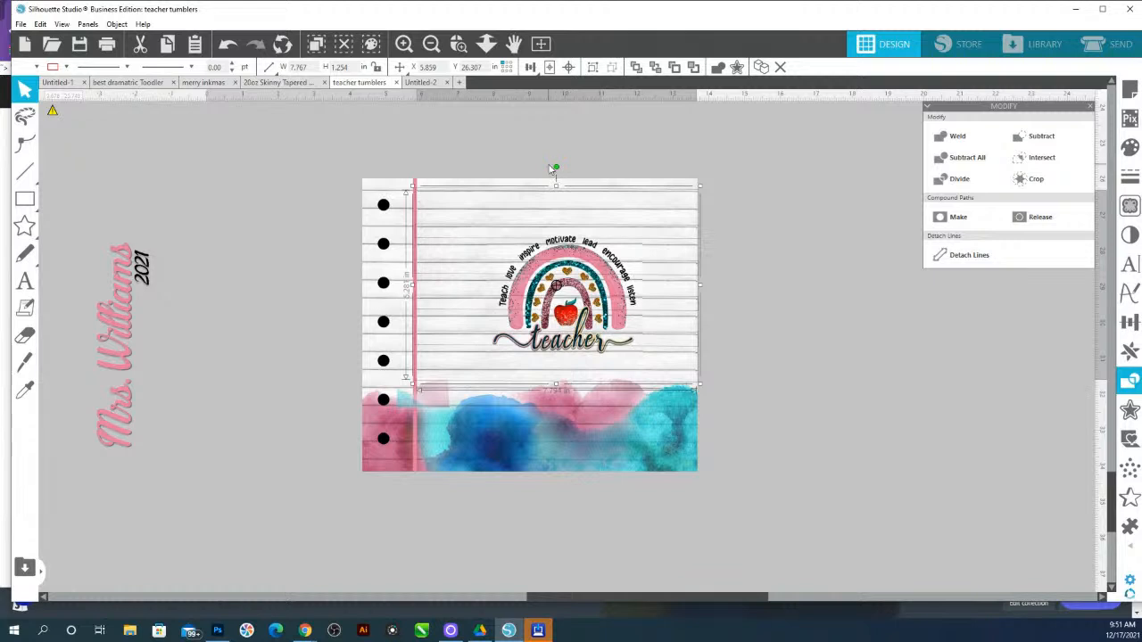
Try adjusting the rainbow artwork with shear handles from the Transform panel's shear options
left_click(758, 290)
left_click(613, 293)
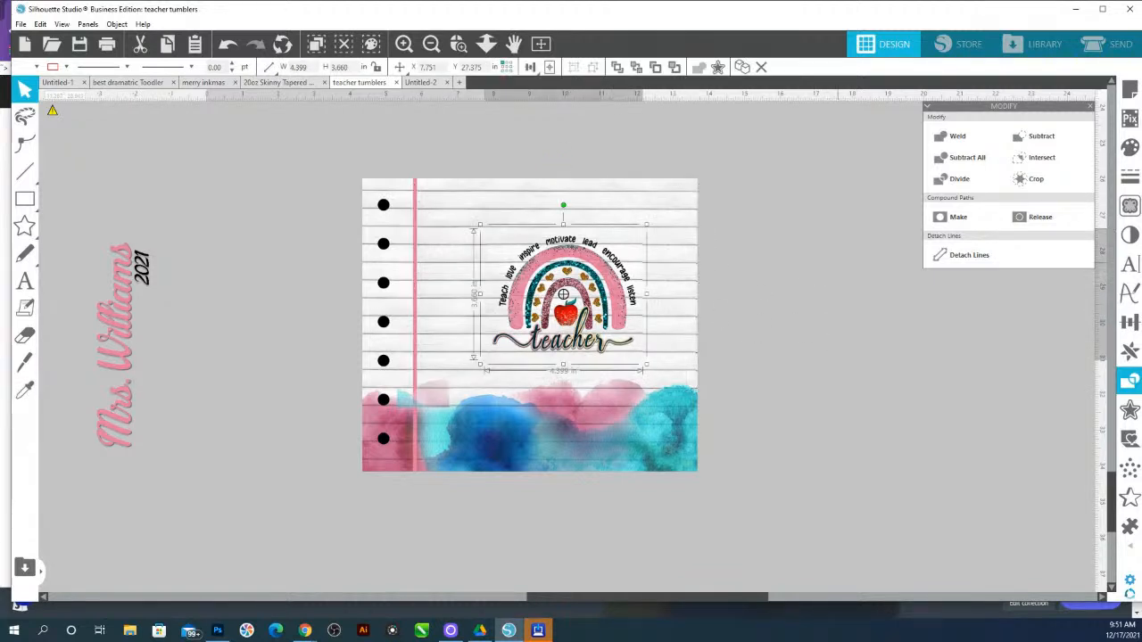
left_click(1130, 322)
left_click(1007, 121)
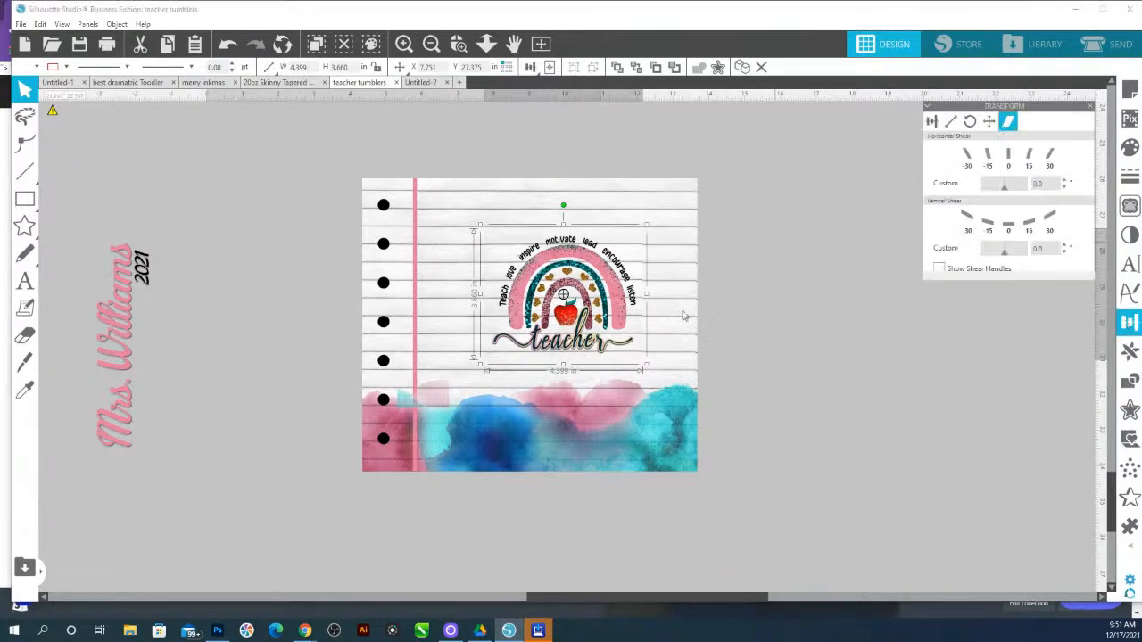
left_click(939, 268)
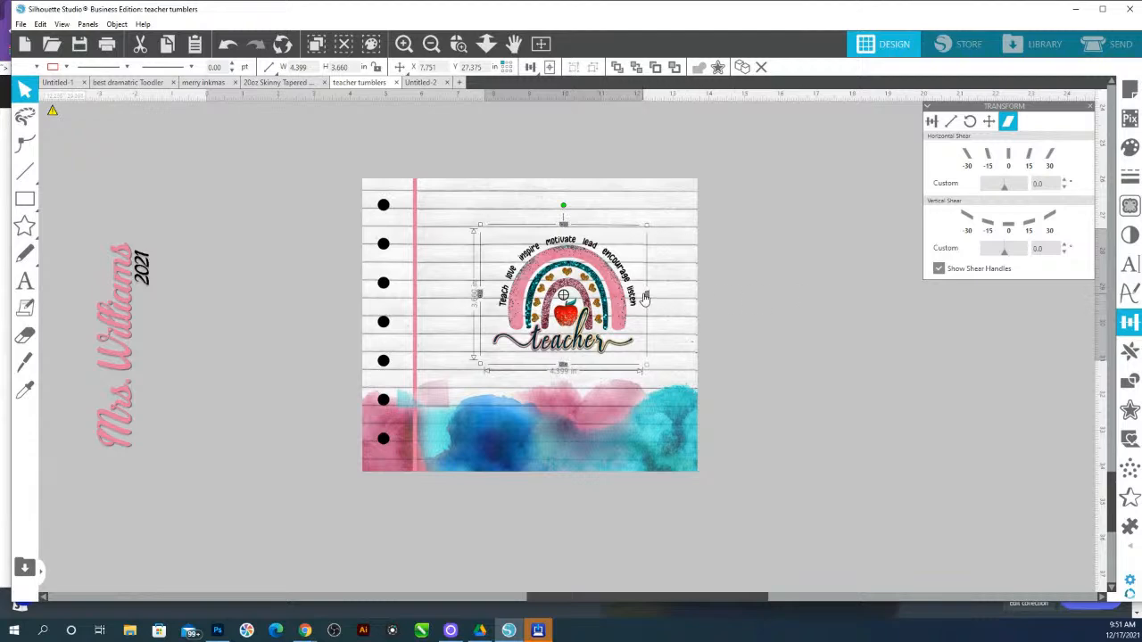
left_click_drag(648, 296, 648, 298)
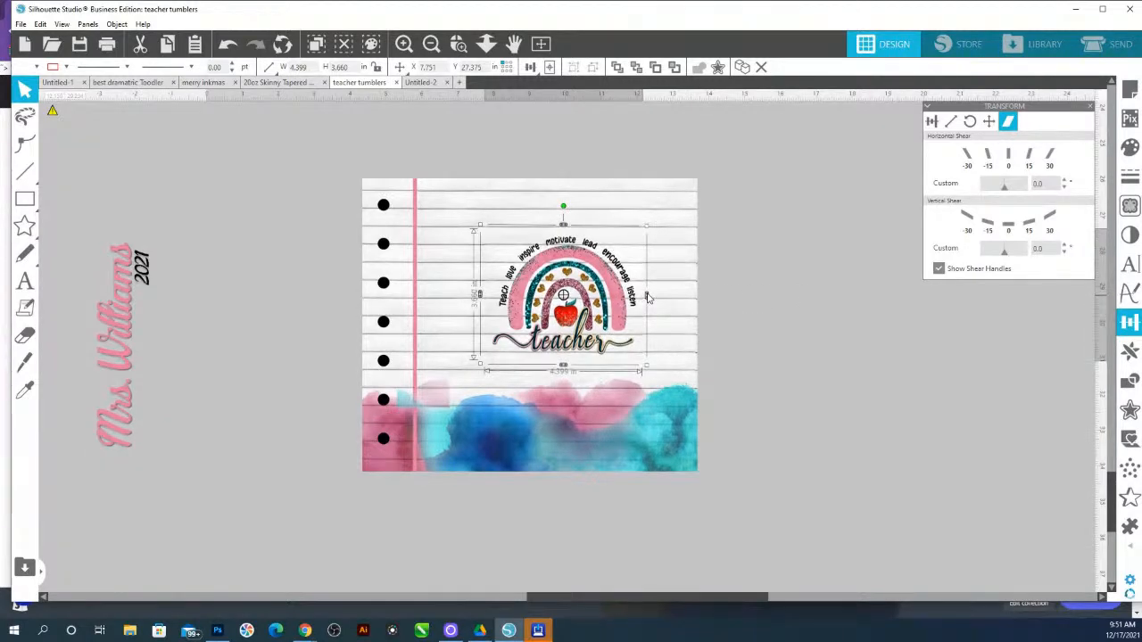
left_click(938, 268)
left_click_drag(575, 373, 571, 369)
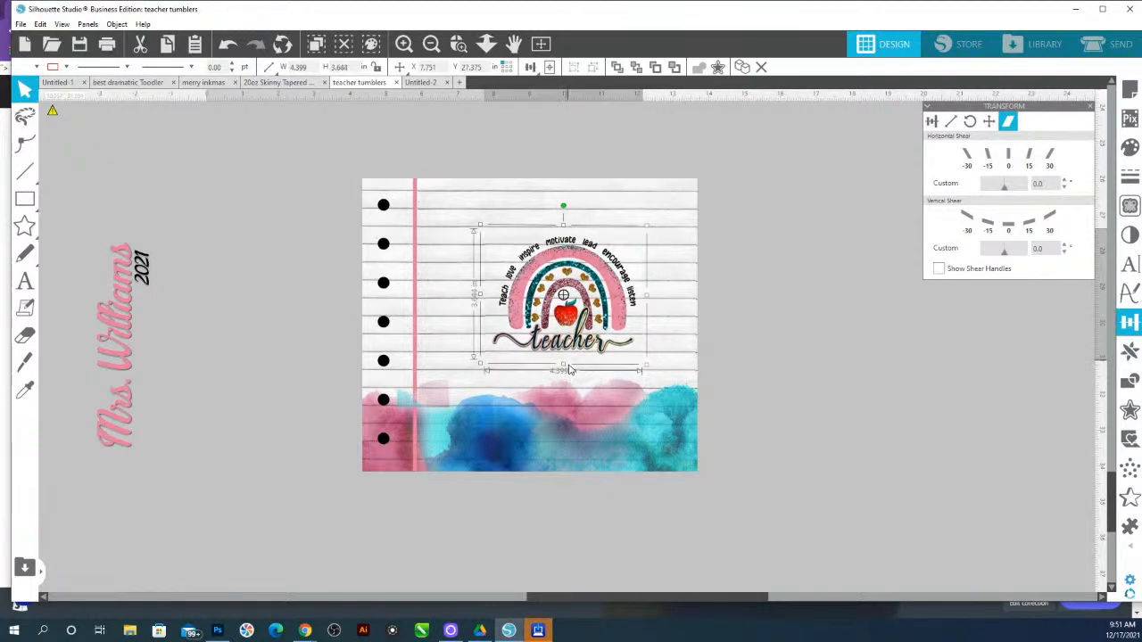
Move the small pink-and-teal background fragment off the tumbler design to the side
left_click(881, 369)
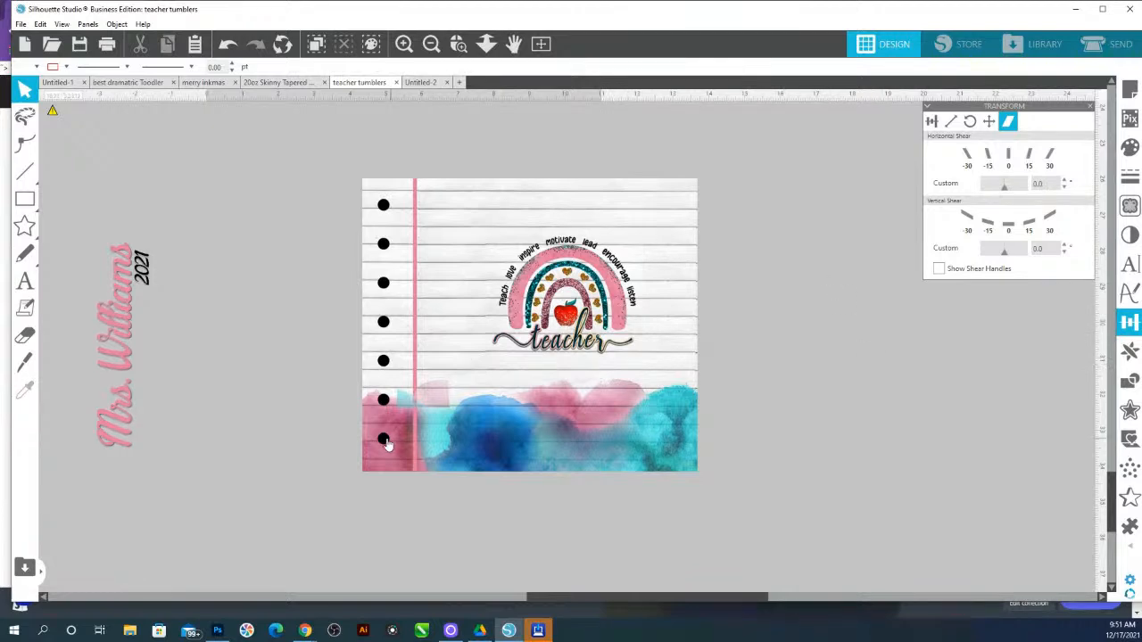
left_click(424, 409)
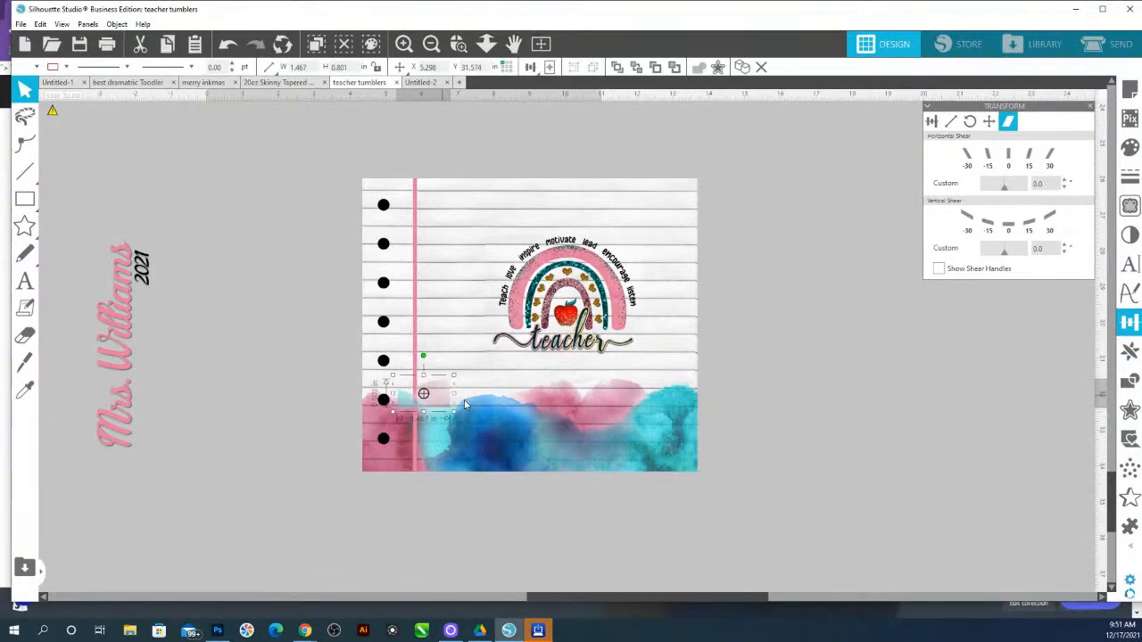
left_click_drag(445, 402, 947, 505)
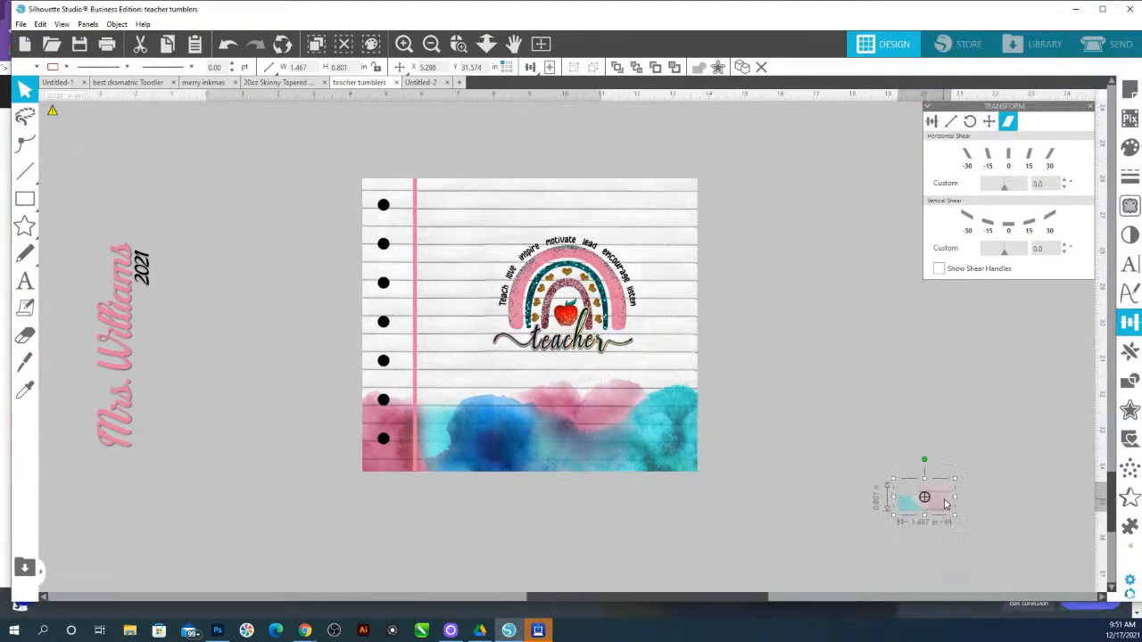
Nudge the rainbow artwork slightly to the left on the background
left_click(594, 286)
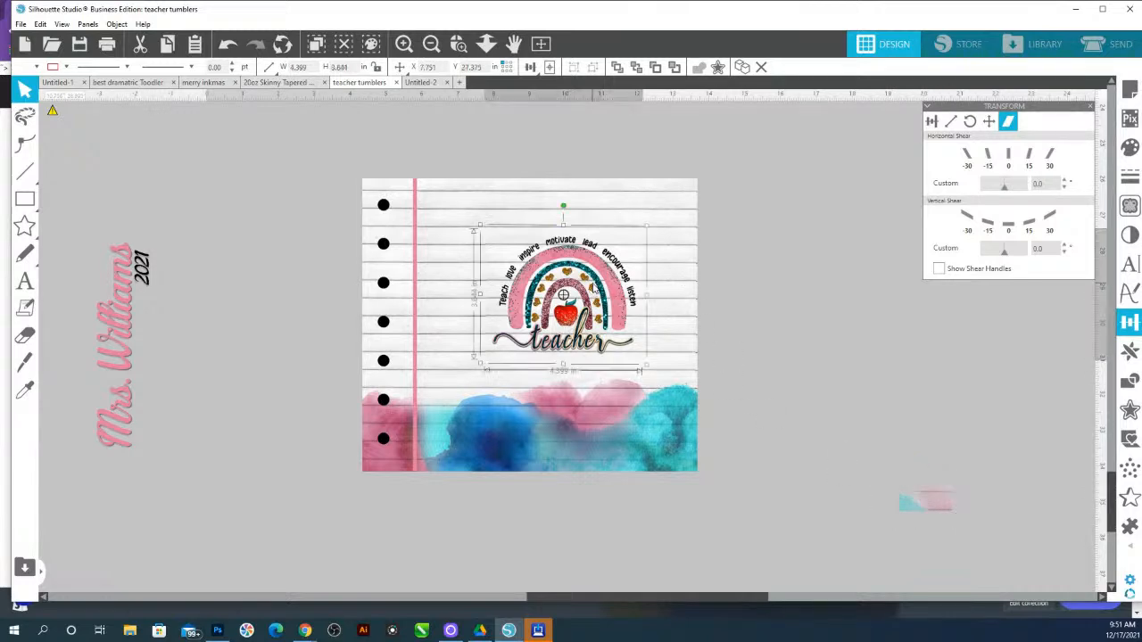
key("Left")
key("Left")
key("Left")
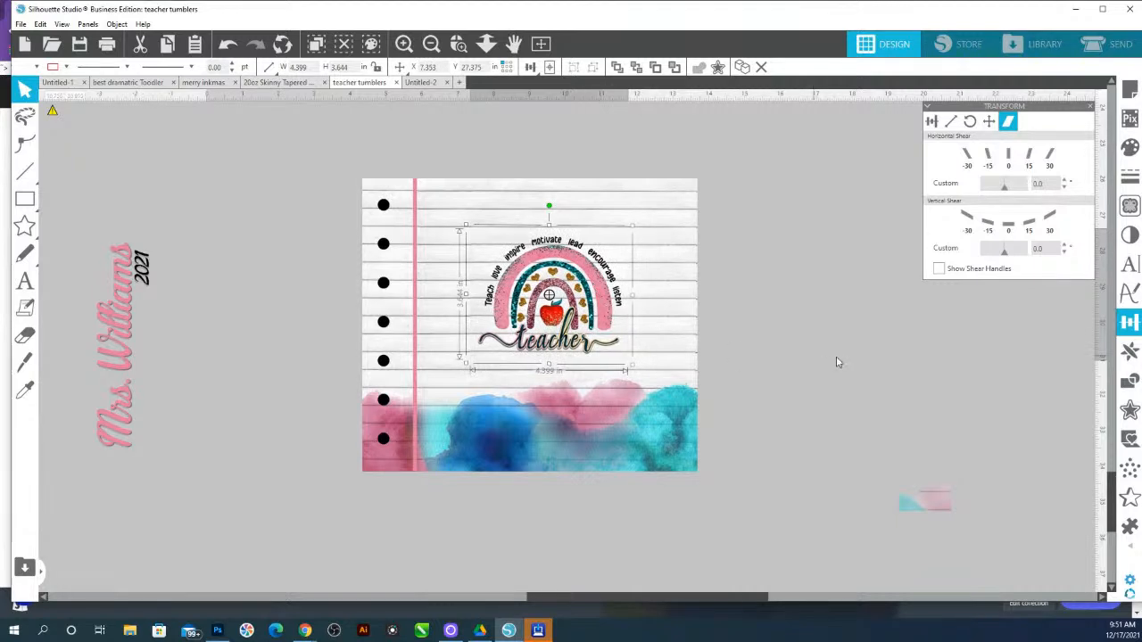
left_click(860, 366)
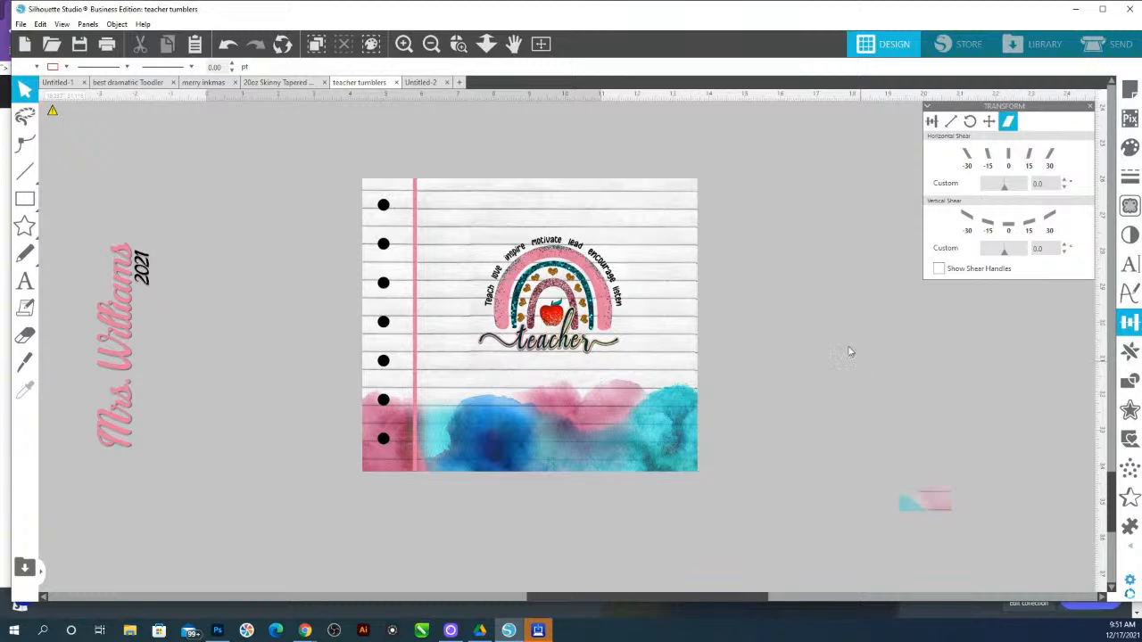
Drag the rainbow artwork off the background and undo the move
left_click_drag(556, 297, 1090, 397)
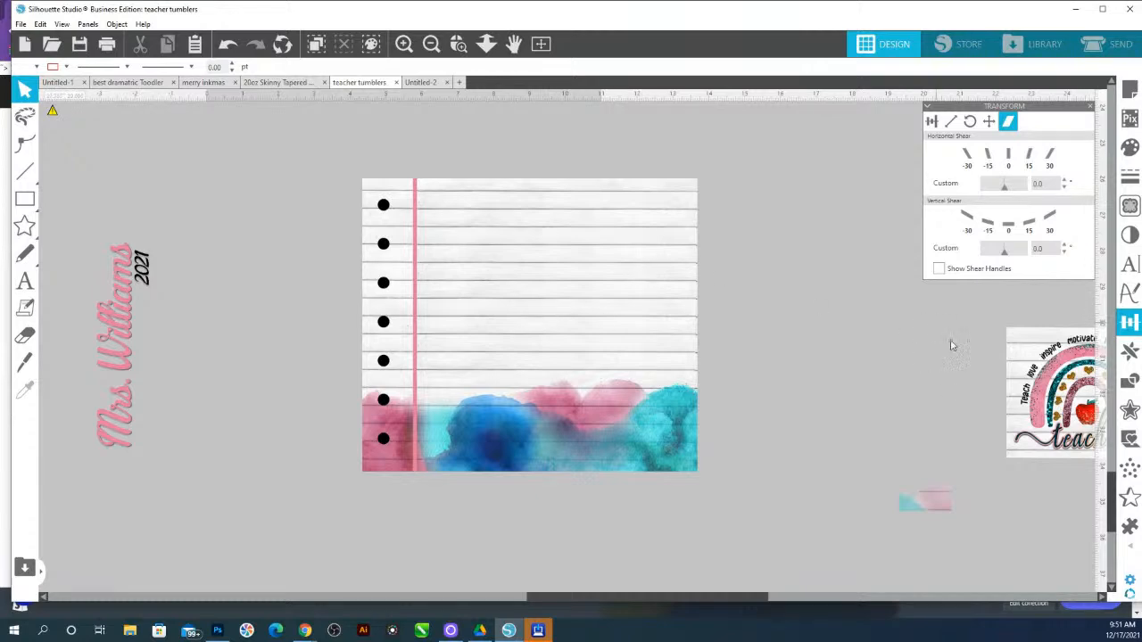
key("ctrl+z")
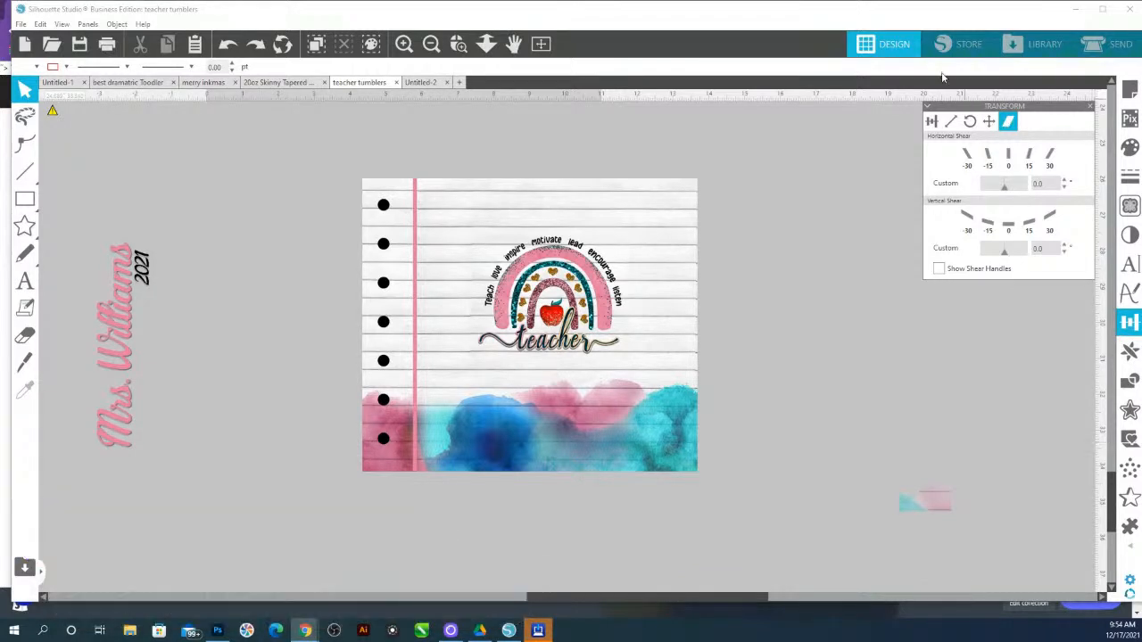
Select the name tumbler design in the 20oz Skinny Tapered template and switch to the Untitled-2 document
left_click_drag(483, 45, 480, 201)
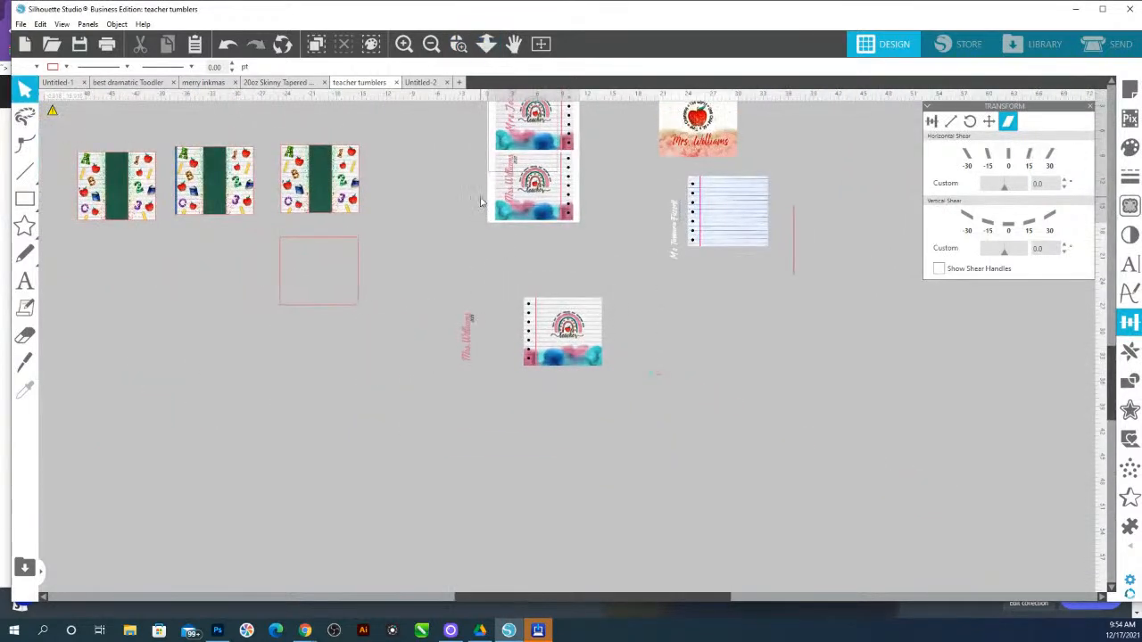
left_click(279, 86)
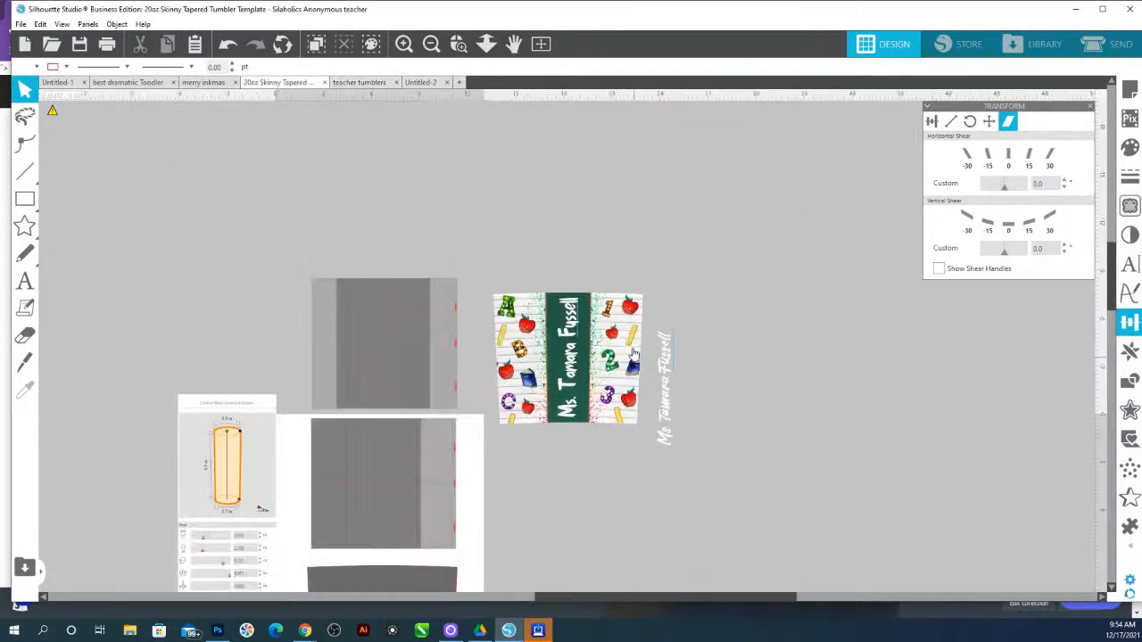
scroll(585, 309, "down", 1)
left_click_drag(504, 243, 615, 408)
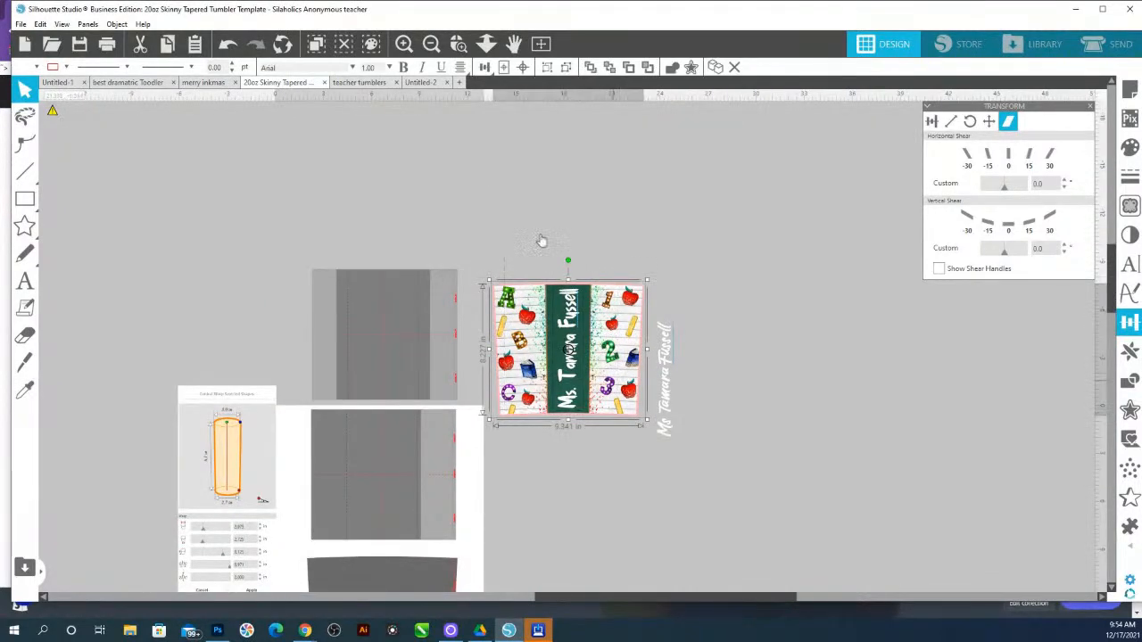
left_click(420, 82)
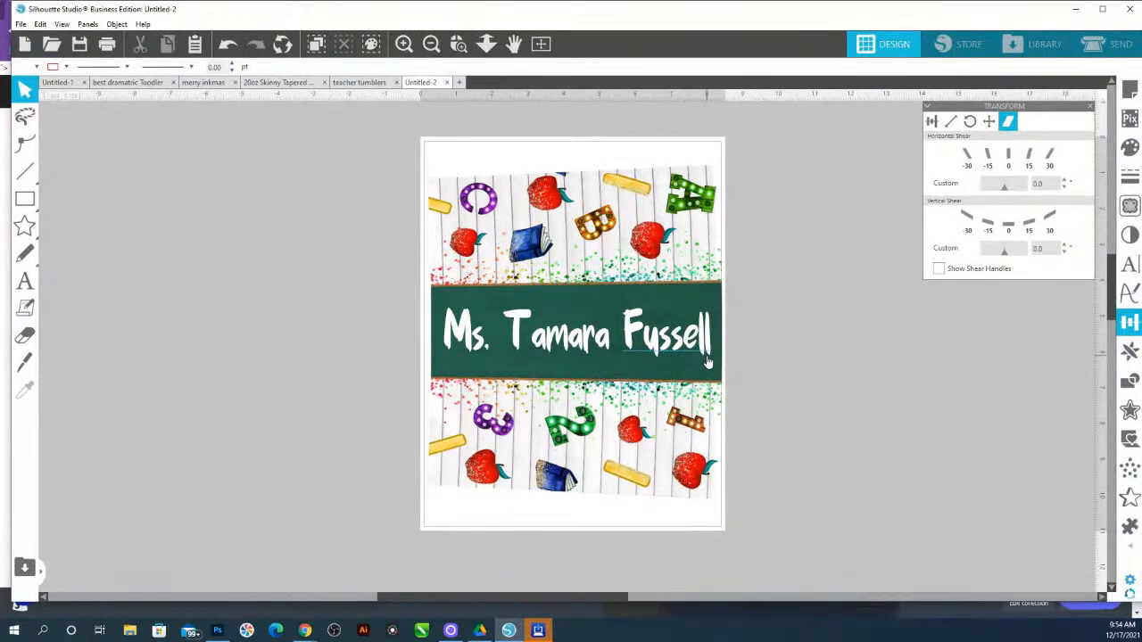
Ungroup the chalkboard-name tumbler design and select its teacher name text
left_click(664, 331)
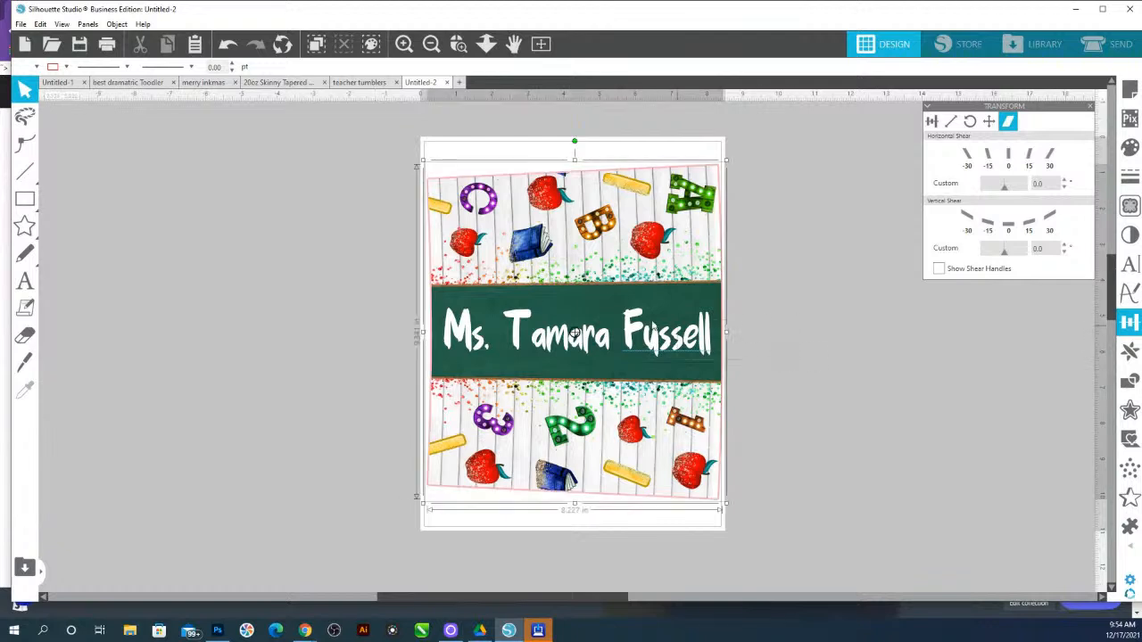
right_click(644, 330)
left_click(679, 470)
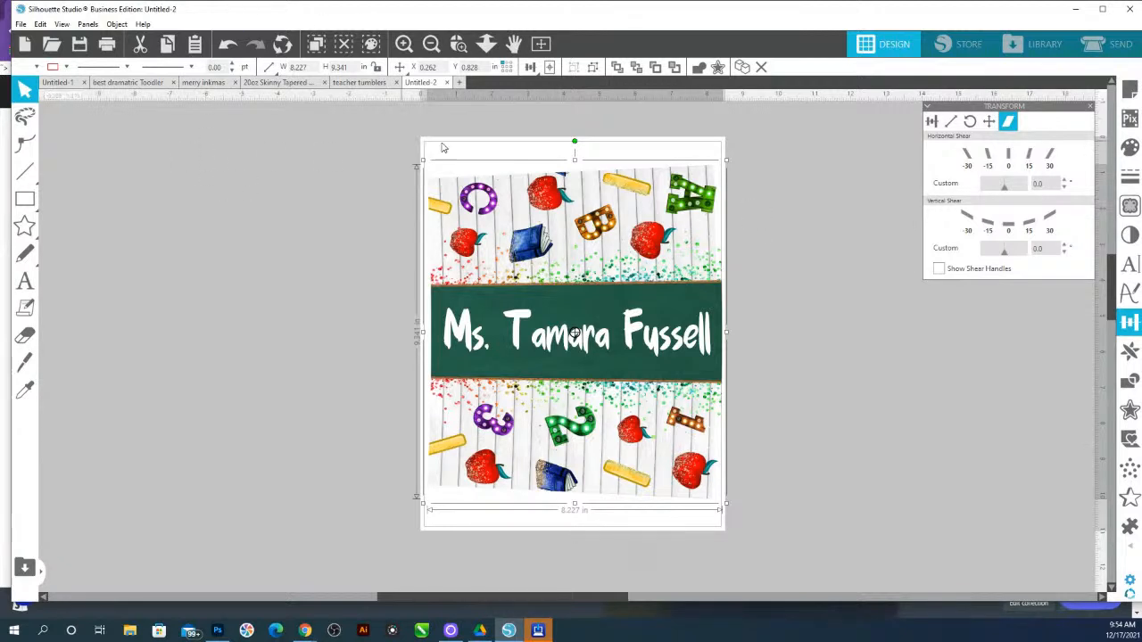
left_click(724, 348)
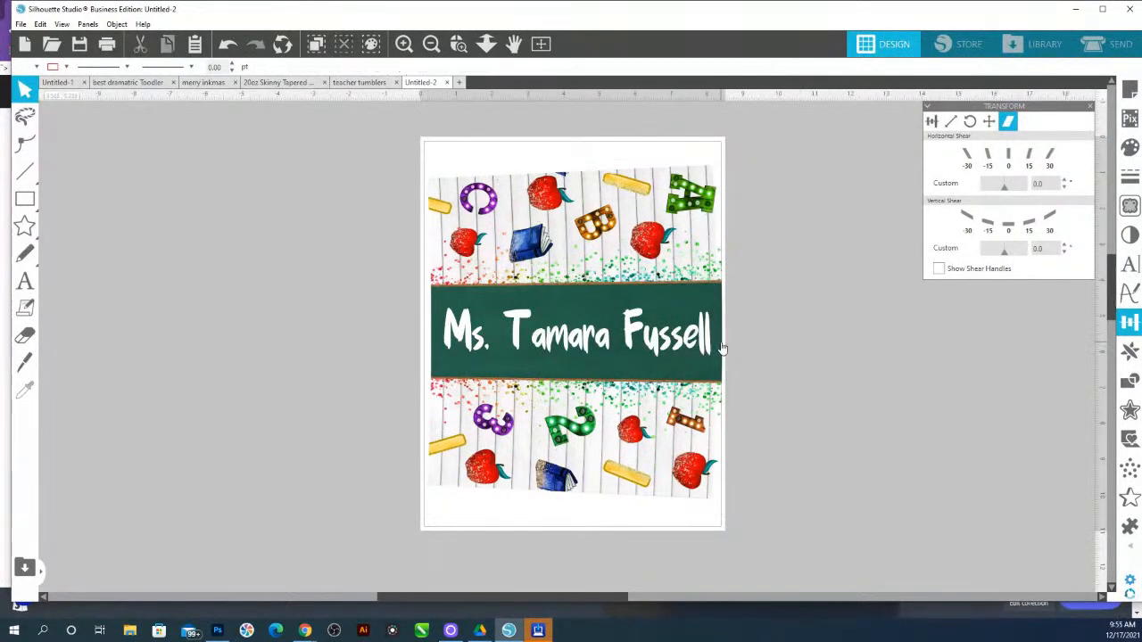
left_click(724, 348)
left_click(742, 347)
left_click(710, 348)
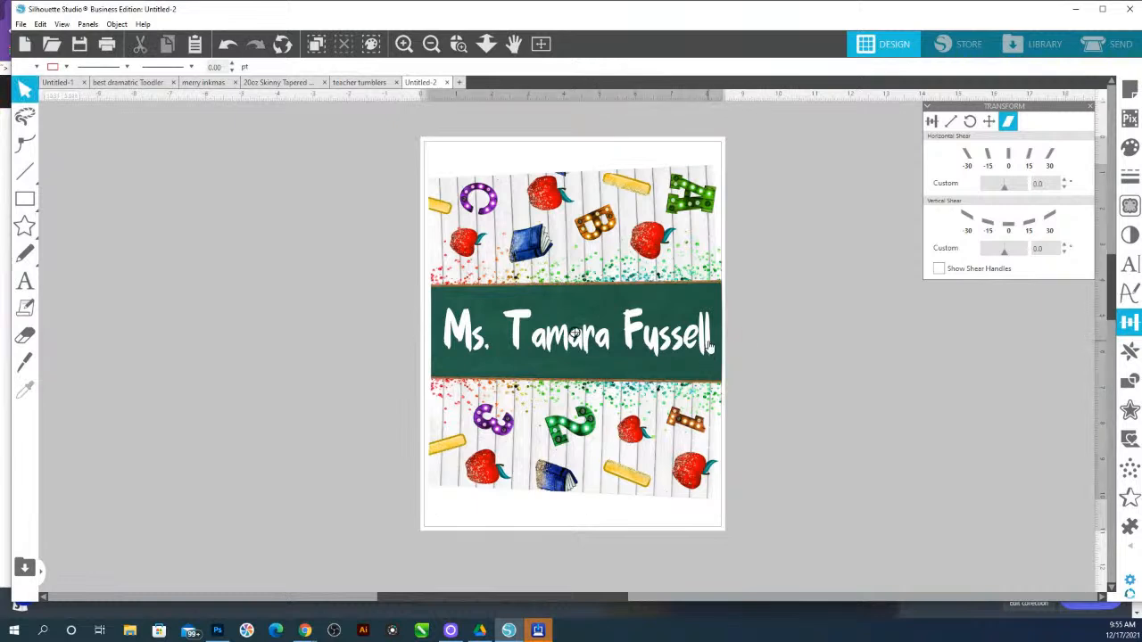
right_click(710, 344)
left_click(742, 206)
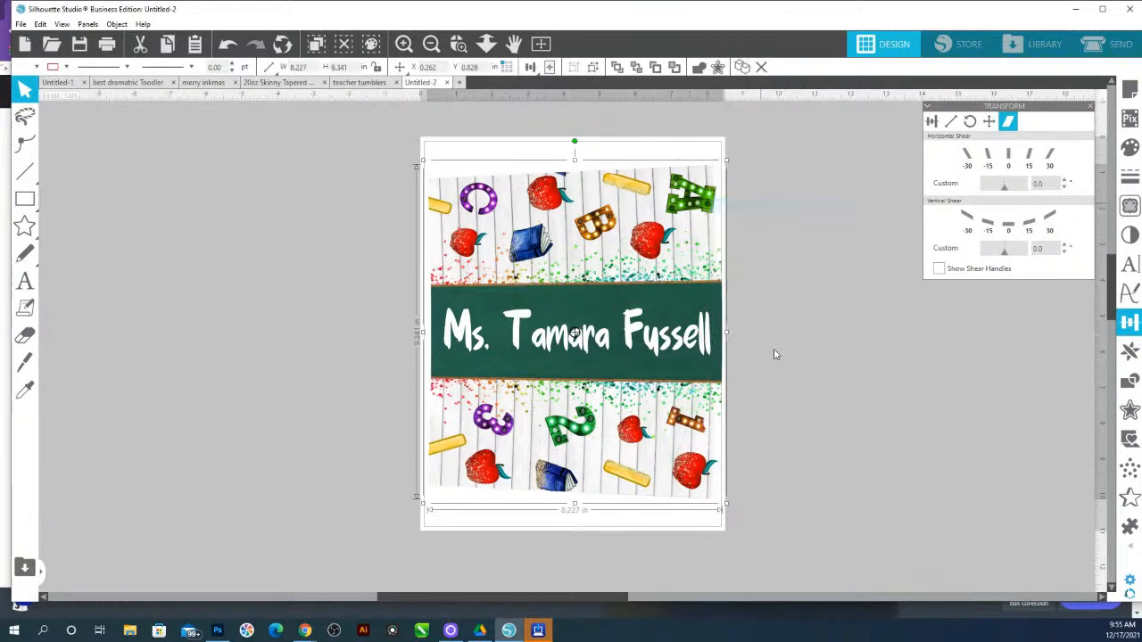
left_click(713, 340)
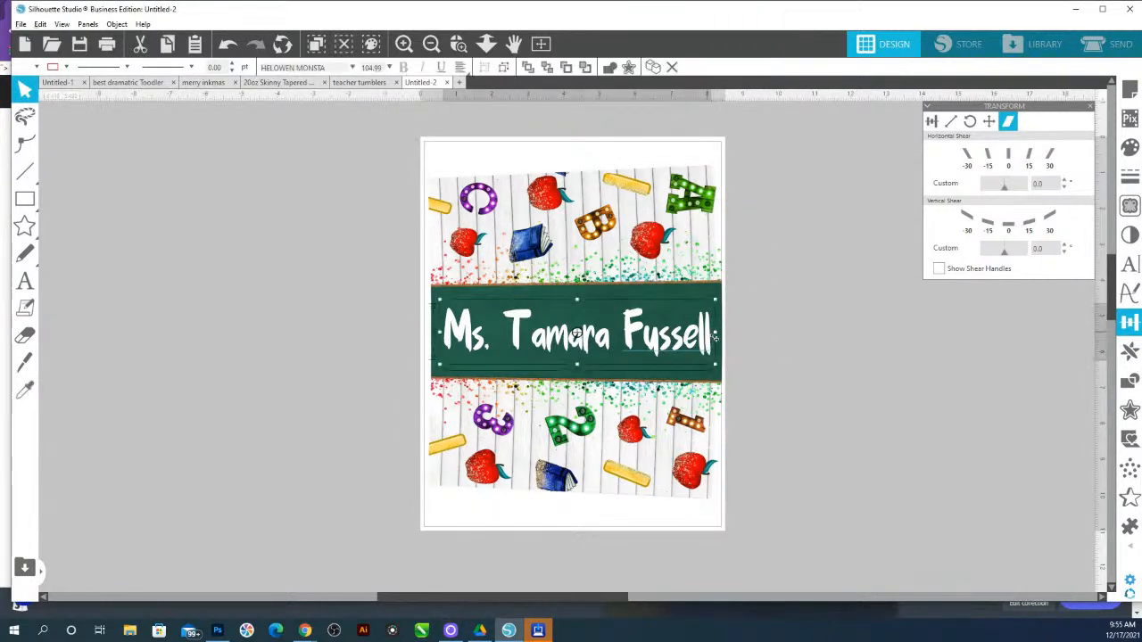
Duplicate the teacher name text below itself and change the copy to 2021
left_click_drag(710, 339, 716, 361)
double_click(716, 361)
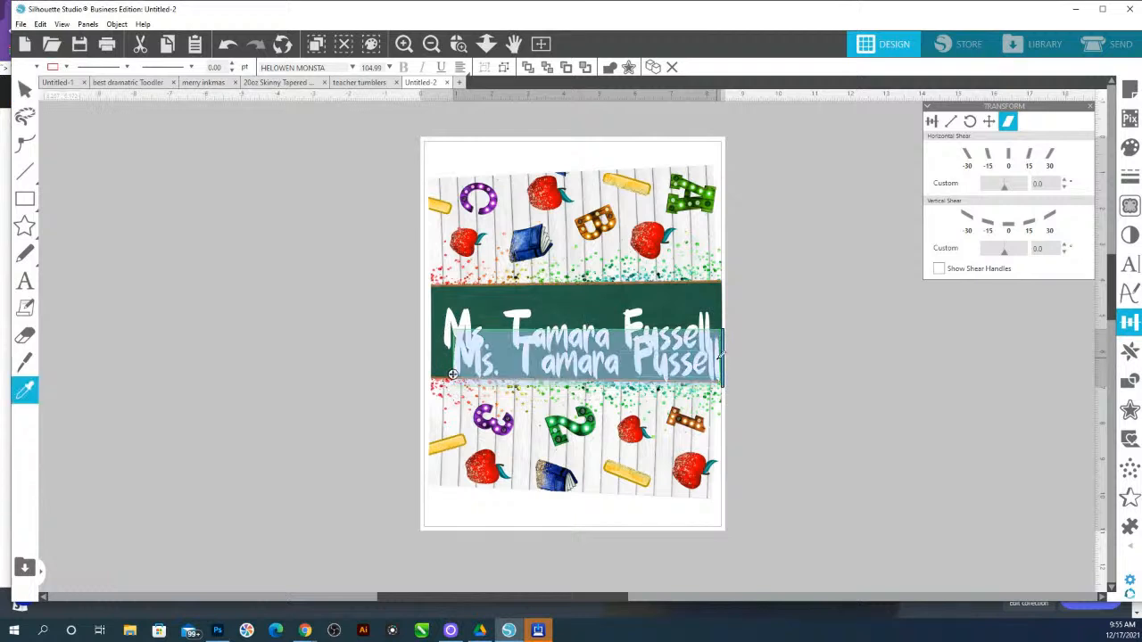
type("2021")
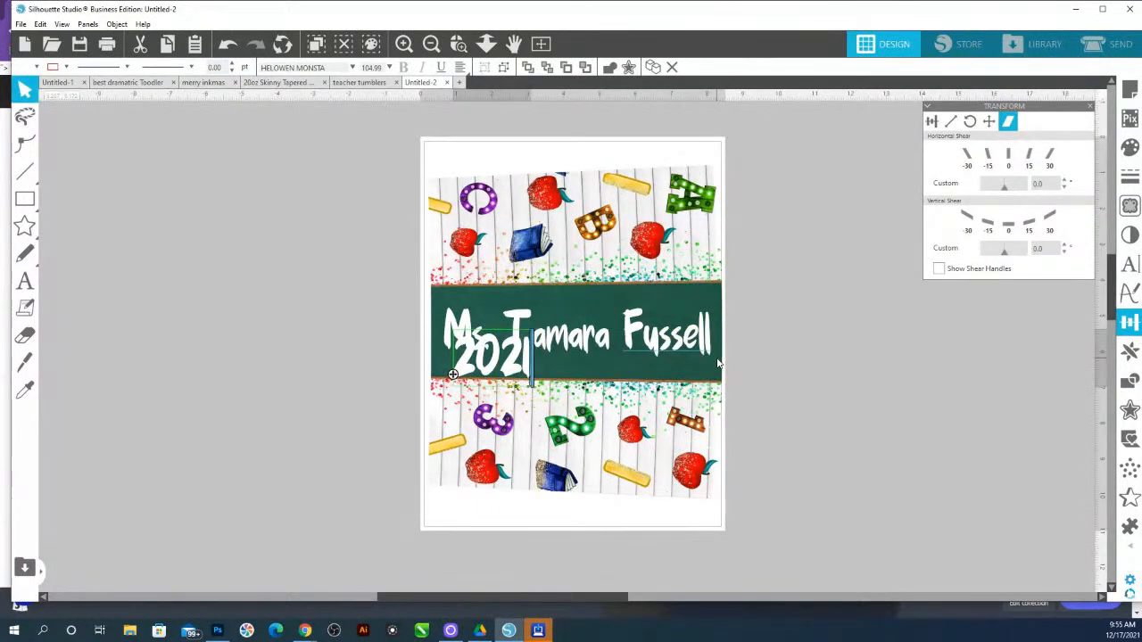
Shrink the 2021 text and position it just beneath the teacher name on the chalkboard band
left_click(767, 436)
left_click(529, 373)
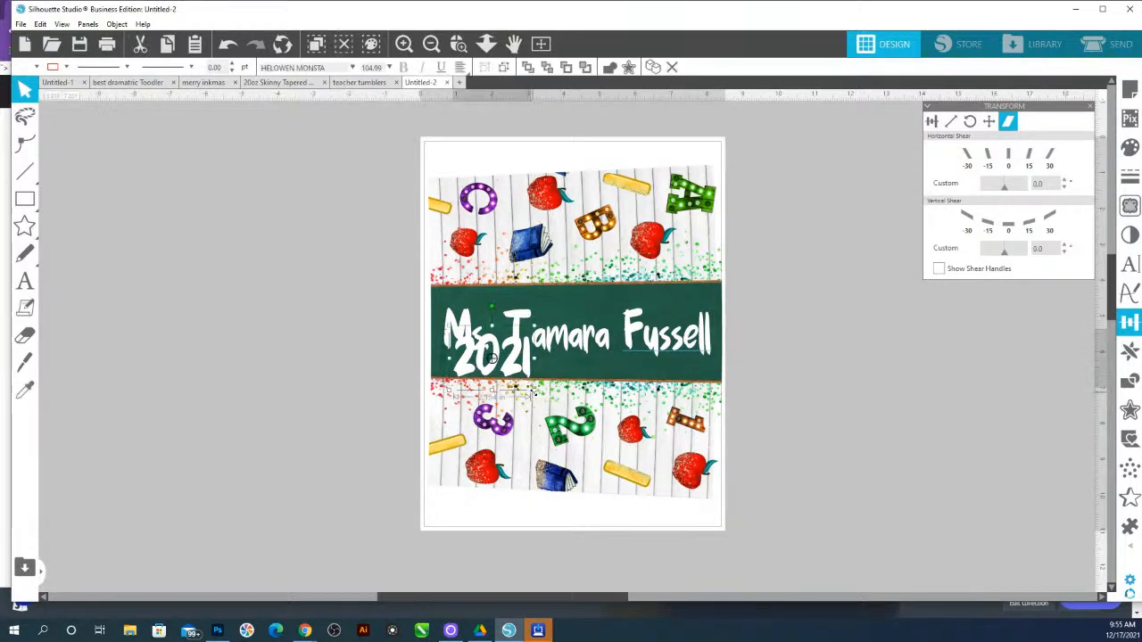
left_click_drag(531, 393, 608, 333)
left_click(589, 331)
key("z")
key("ctrl+z")
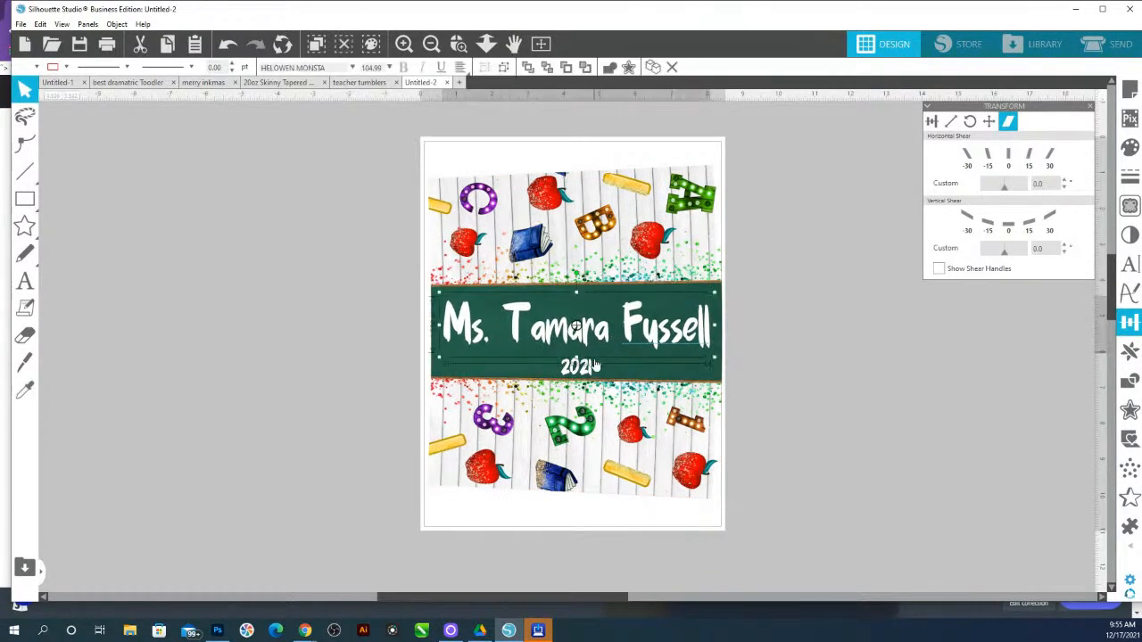
left_click(592, 371)
mouse_move(596, 390)
left_mouse_down()
mouse_move(603, 399)
mouse_move(591, 368)
left_mouse_up()
key("ctrl+z")
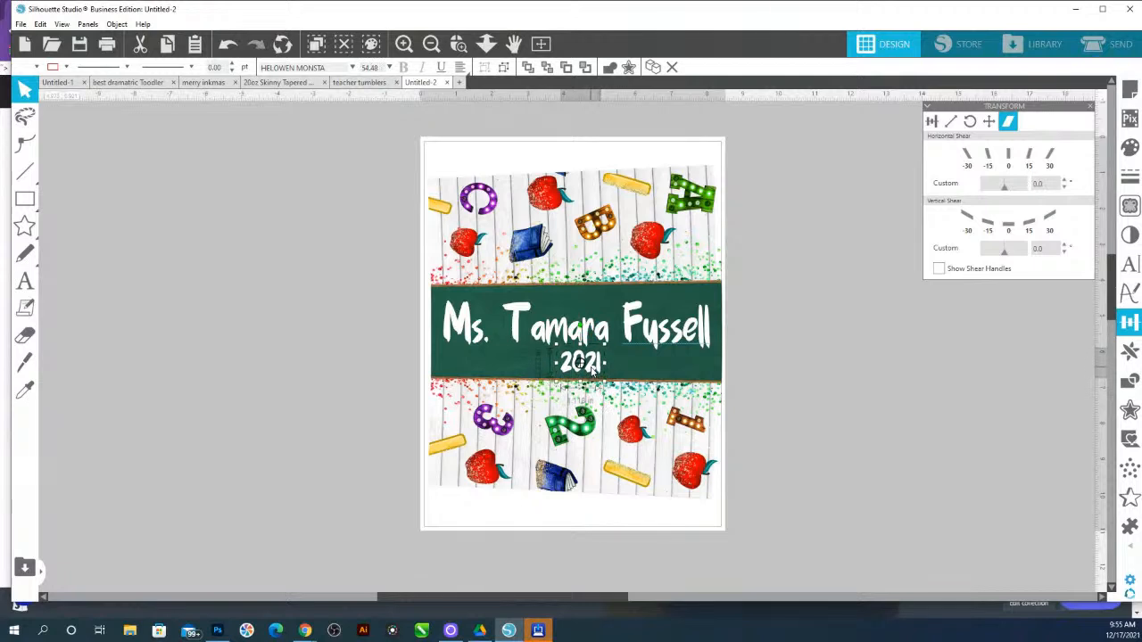
Center-align the name and 2021 text horizontally on the chalkboard band
left_click(588, 326, "shift")
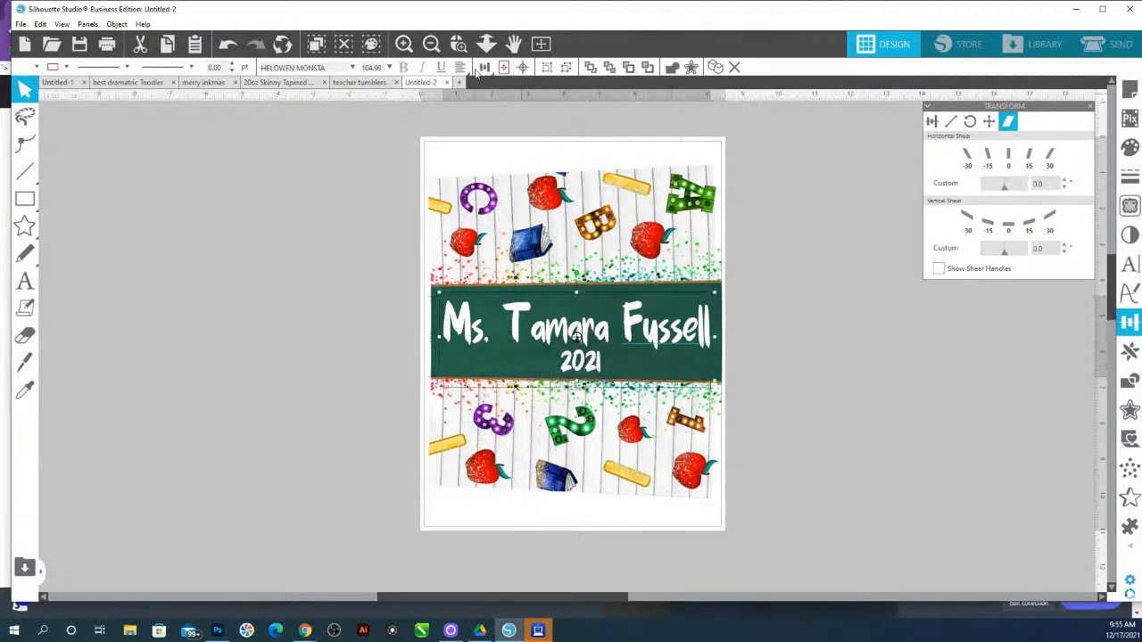
left_click(483, 67)
left_click(504, 87)
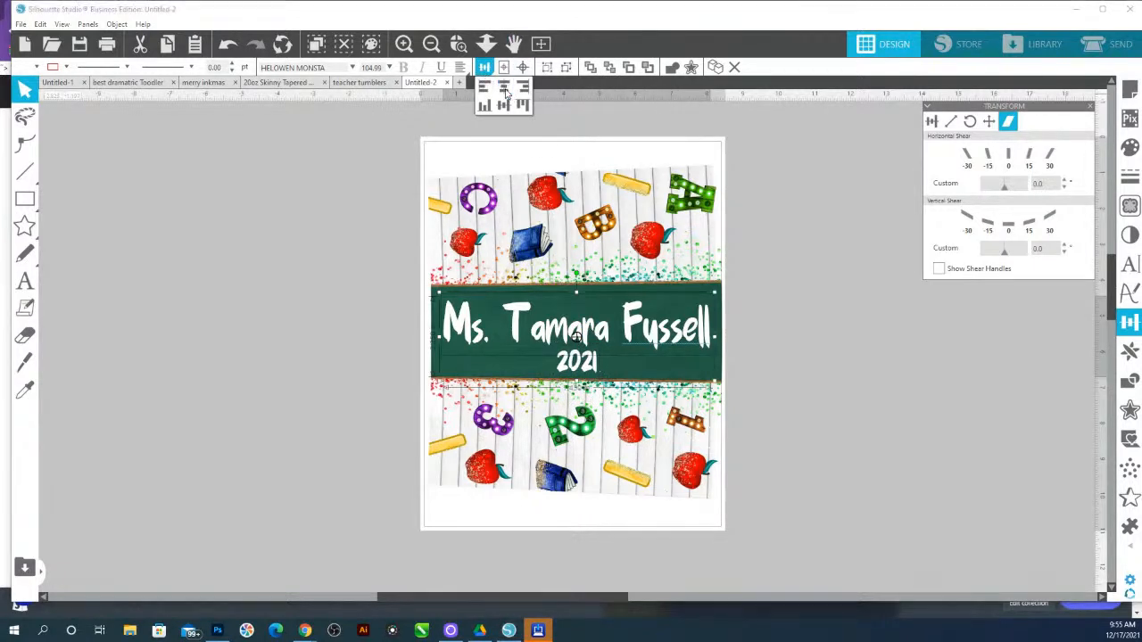
left_click(813, 419)
Select the entire tumbler design on the page and open the Print dialog
left_click_drag(825, 428, 544, 296)
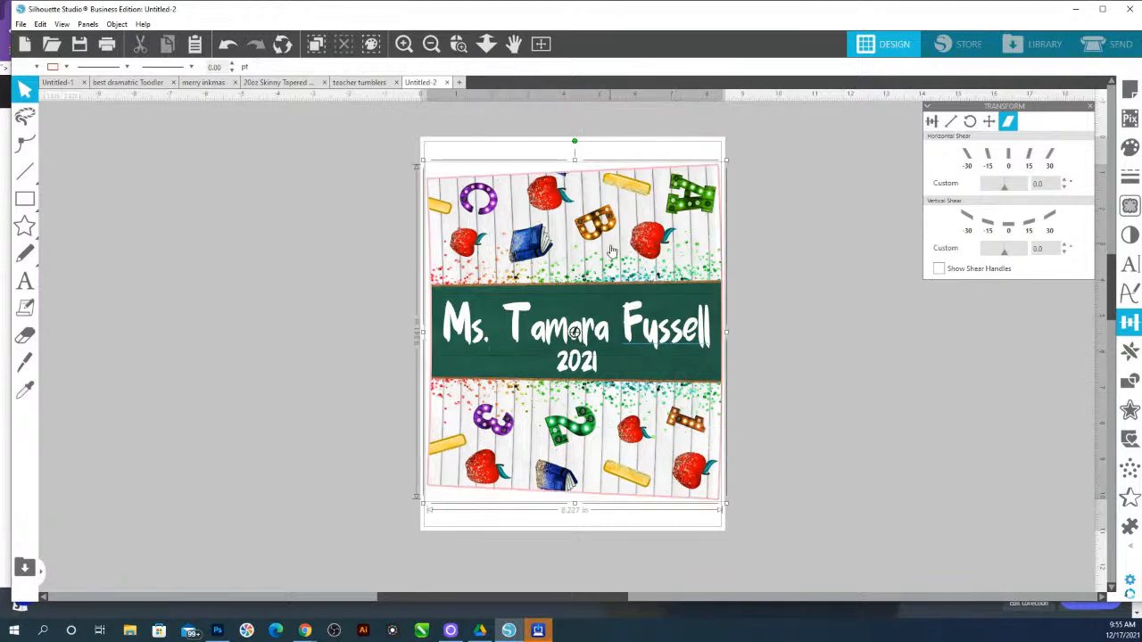
left_click(25, 389)
left_click(261, 176)
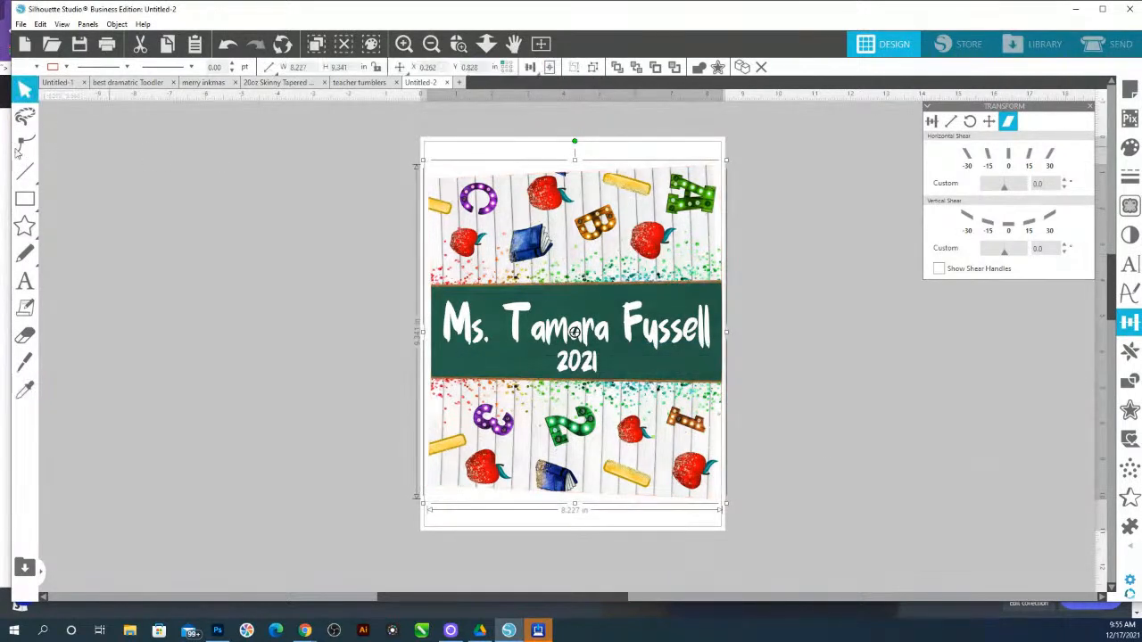
left_click(20, 24)
left_click(60, 219)
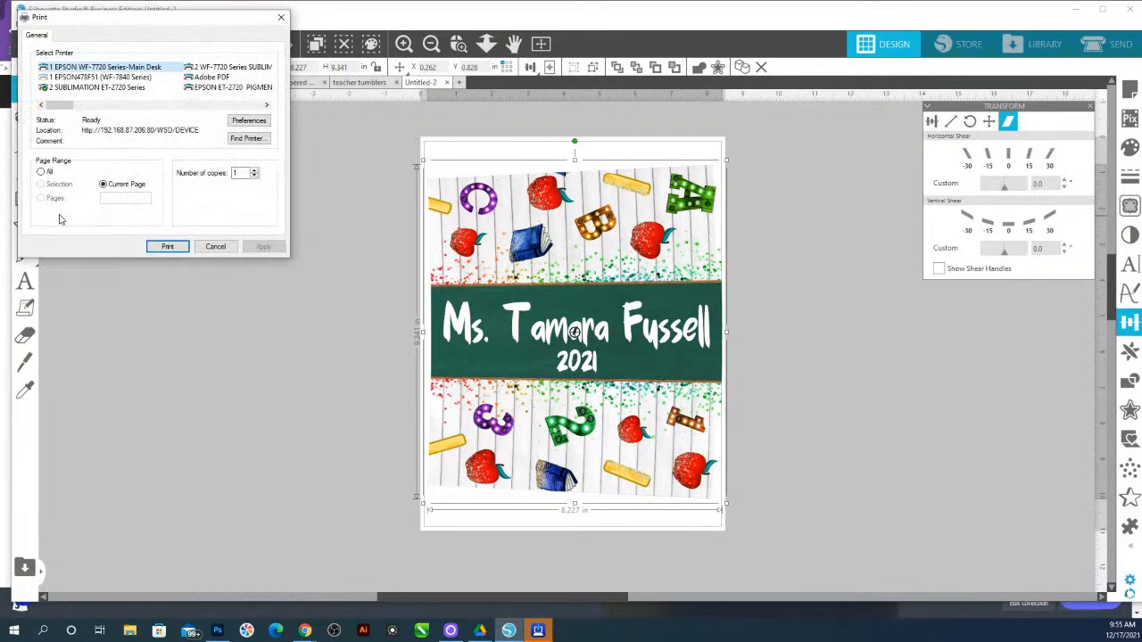
Choose the 2 WF-7720 Series SUBLIMATION printer and apply the NEW 8.5x11 SUB Mirror ON -10 preset
left_click(198, 70)
left_click(239, 123)
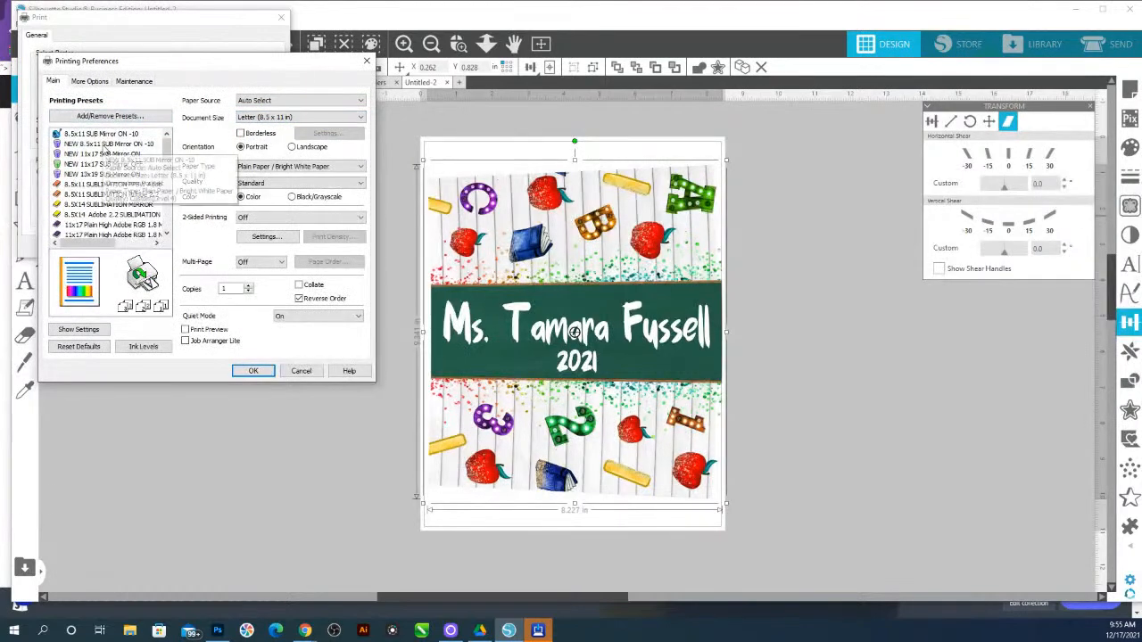
left_click(109, 144)
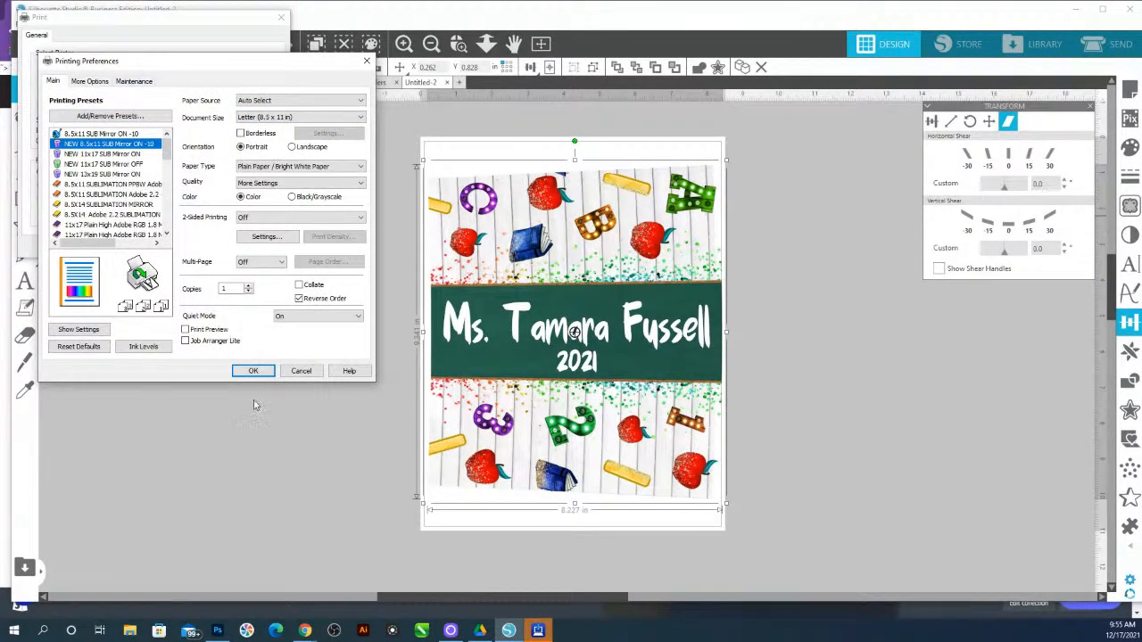
left_click(252, 370)
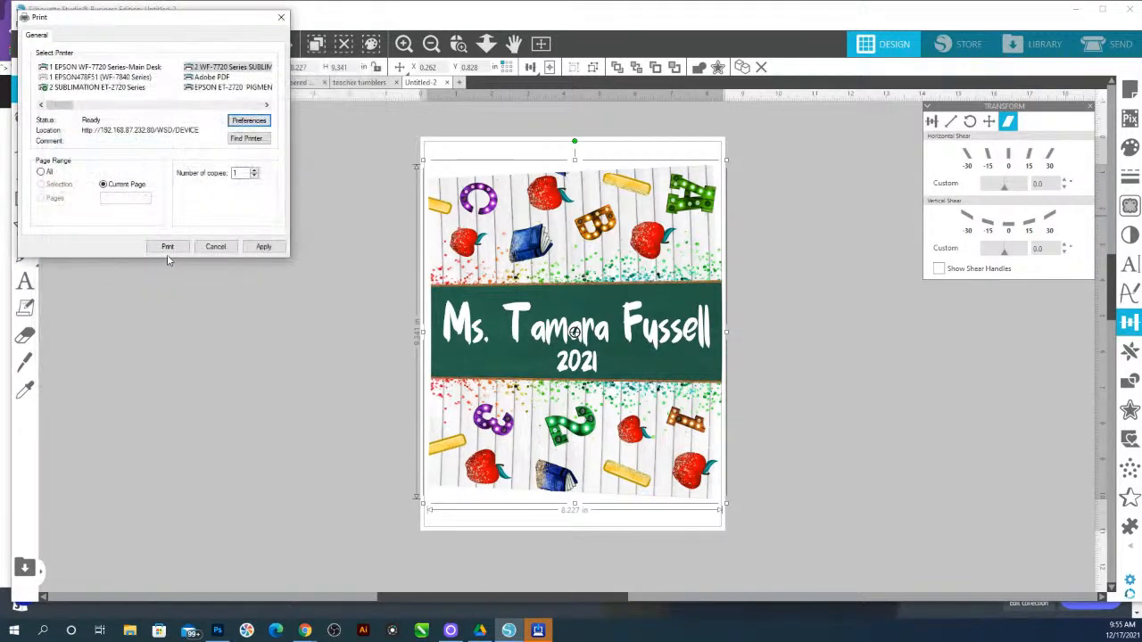
Print the current page on the sublimation printer, continuing past the ink warning and dismissing the printer status alert
left_click(247, 121)
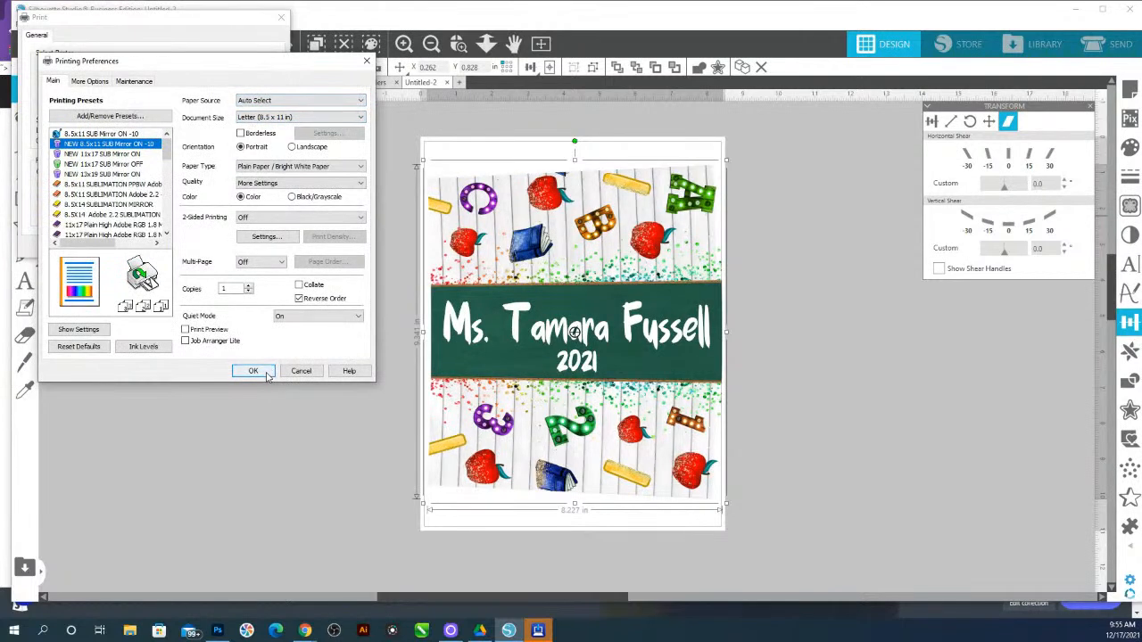
left_click(253, 370)
left_click(169, 247)
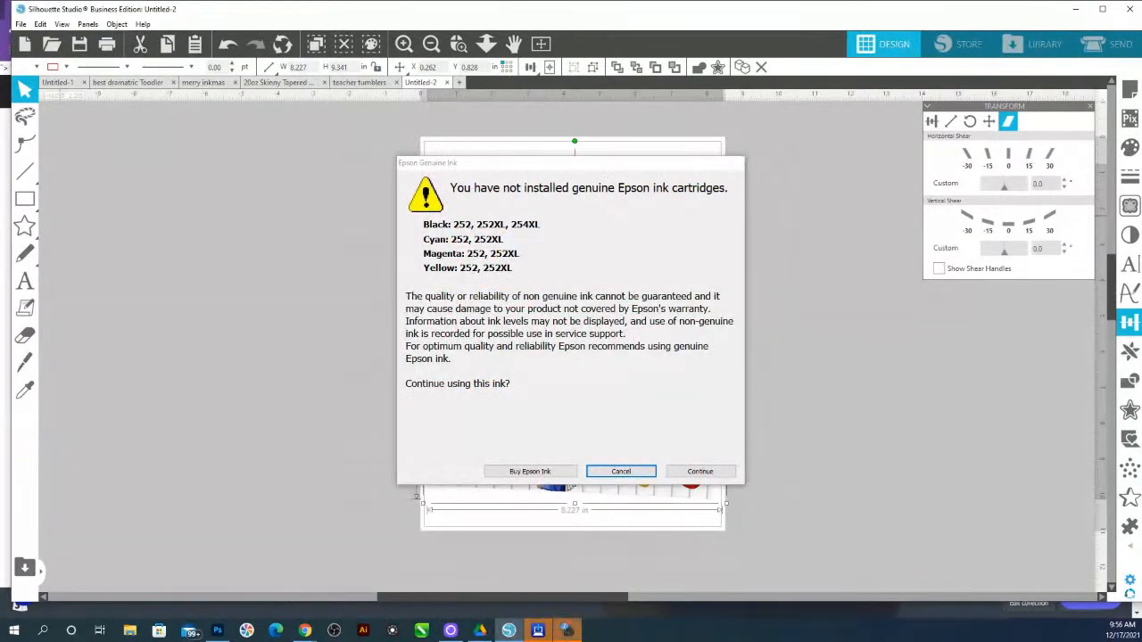
left_click(728, 472)
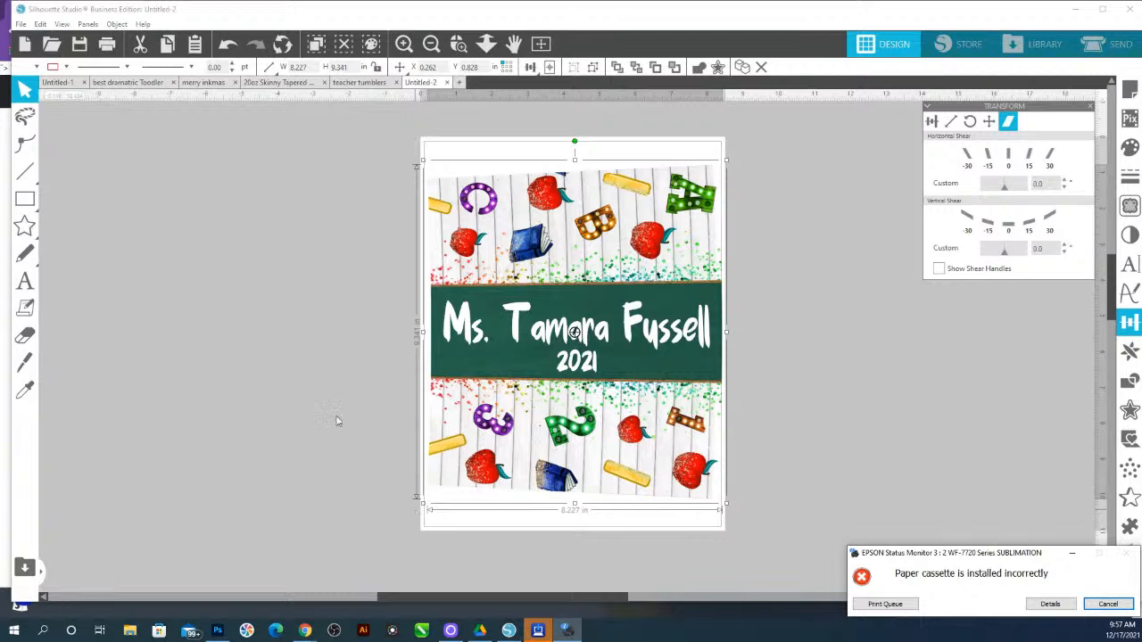
left_click(1108, 605)
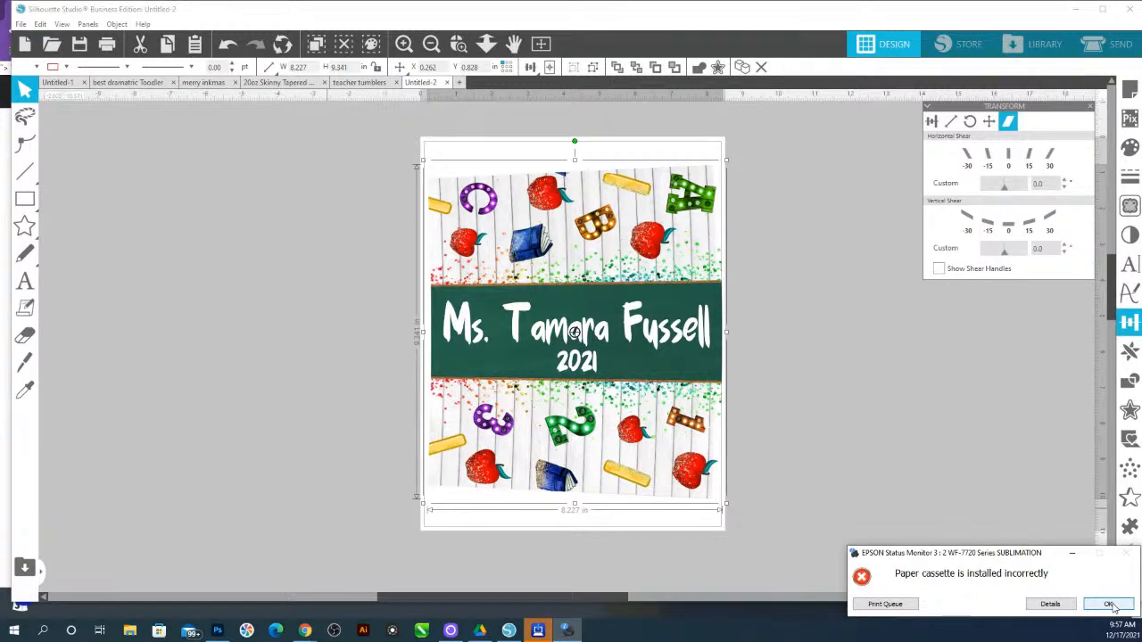
left_click(1109, 603)
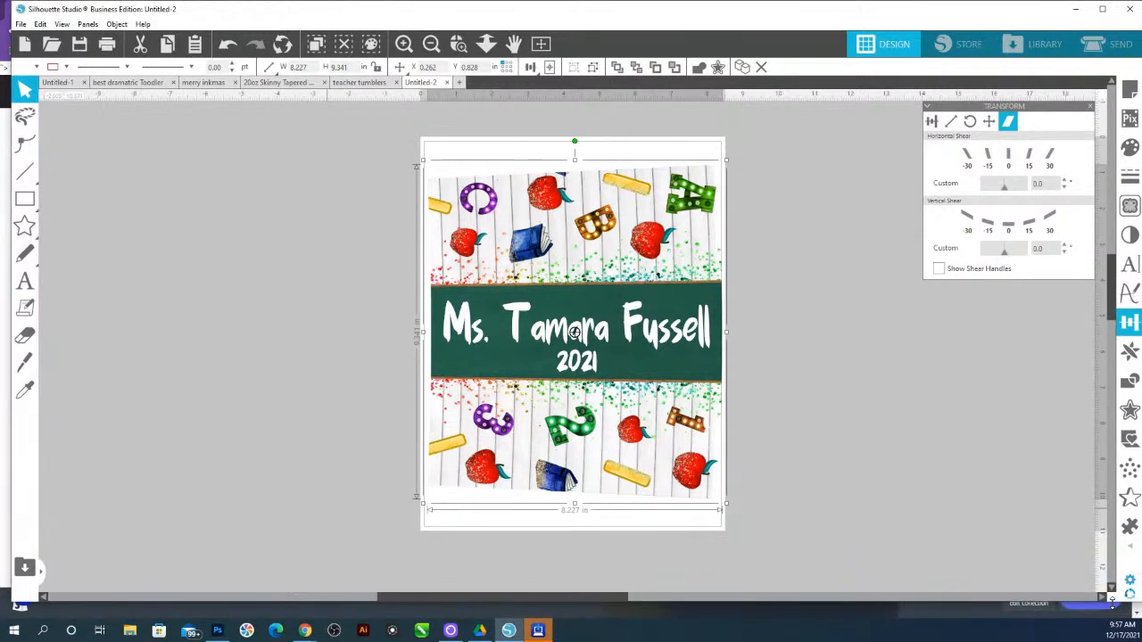